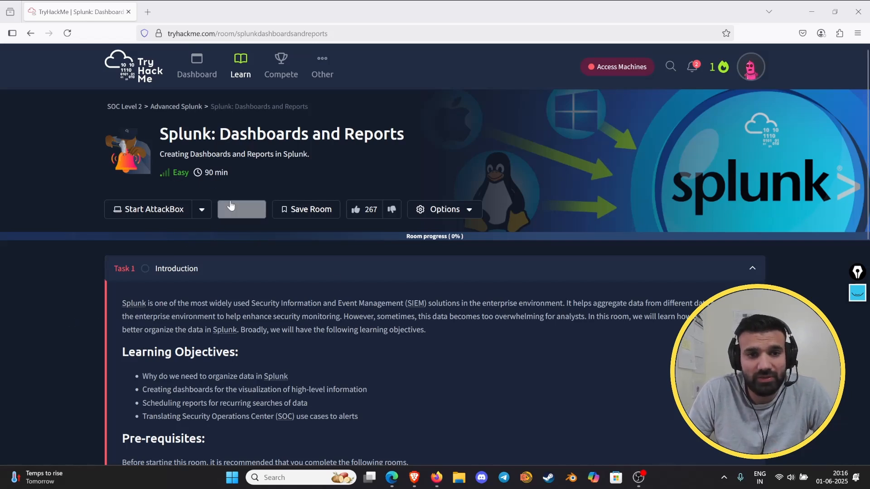
Annotate the Task 1 introduction: underline "SIEM", circle "overwhelming for analysts" and box "in Splunk"
scroll(232, 178, "down", 4)
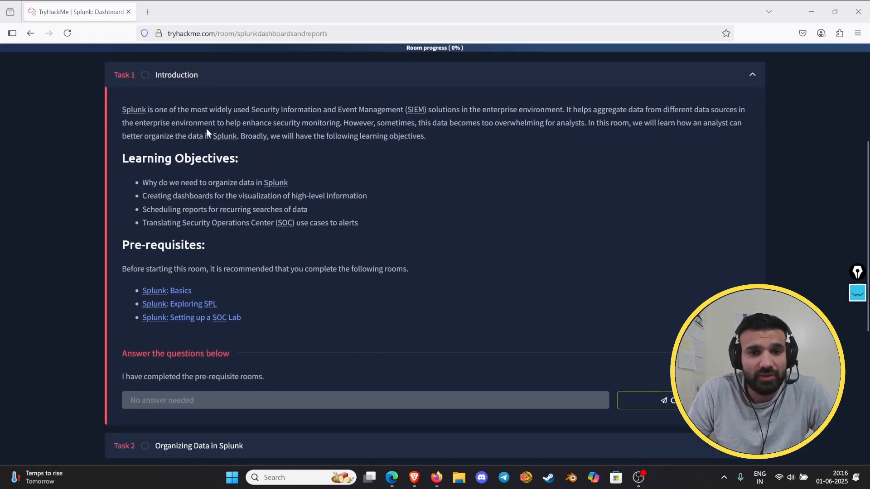
left_click(855, 293)
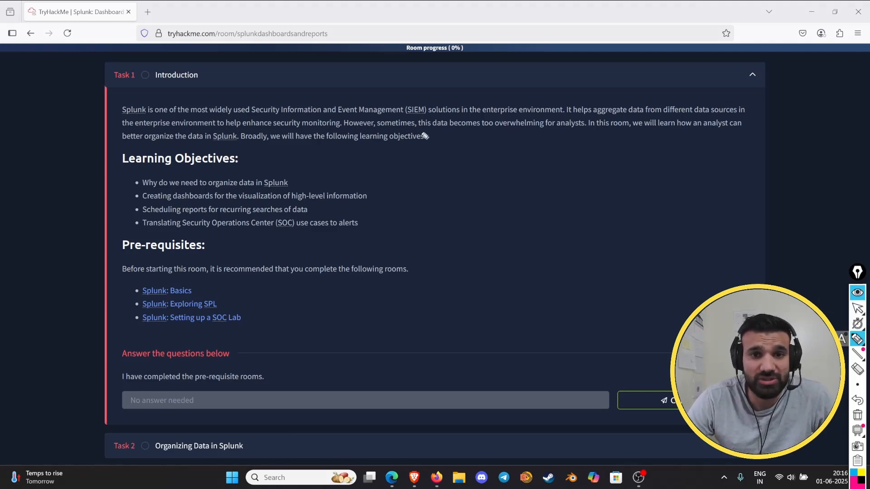
left_click_drag(396, 111, 421, 117)
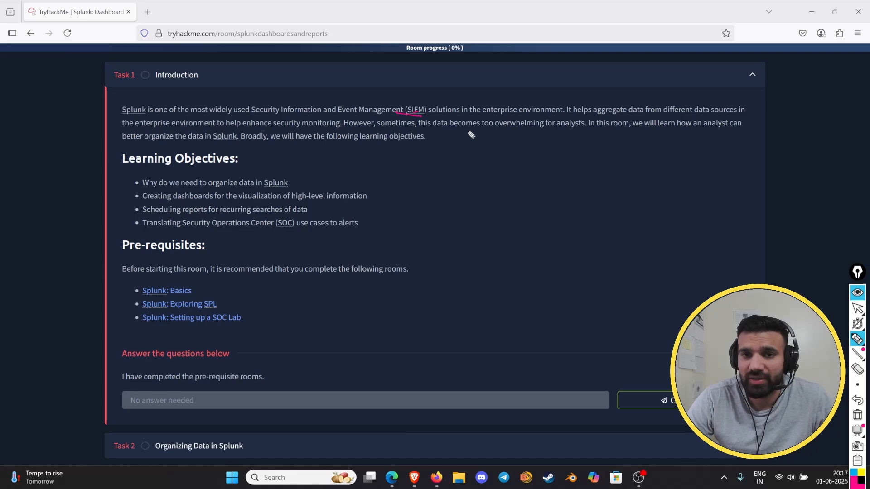
mouse_move(490, 128)
left_mouse_down()
mouse_move(600, 127)
mouse_move(498, 118)
mouse_move(519, 132)
left_mouse_up()
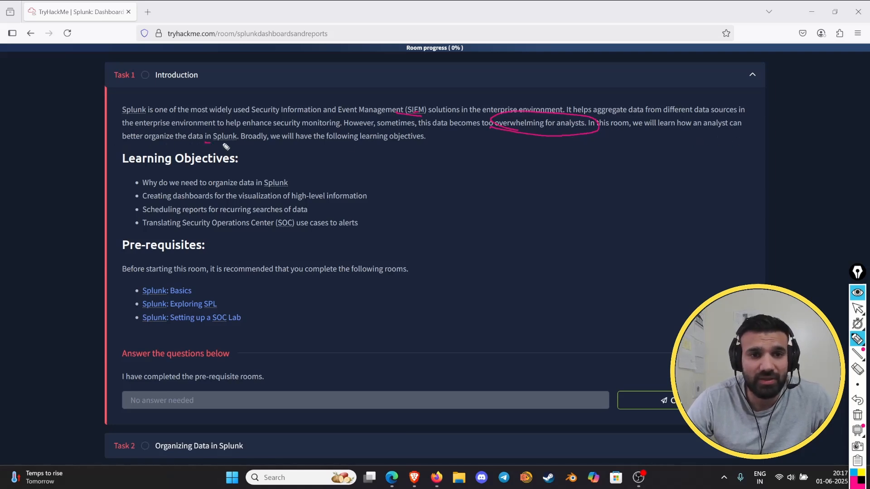
mouse_move(205, 142)
left_mouse_down()
mouse_move(242, 135)
mouse_move(203, 145)
left_mouse_up()
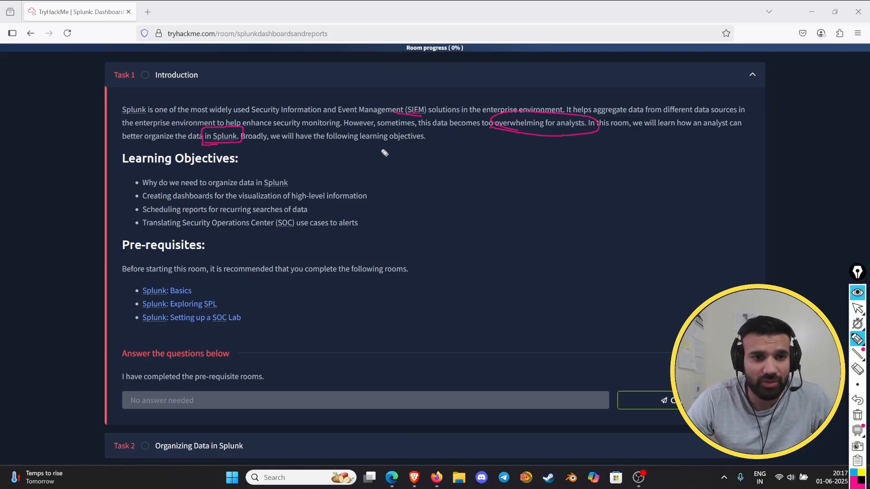
Tick the first two learning objectives and box "high-level information", "reports for recurring searches of data" and "to alerts"
left_click_drag(142, 180, 171, 172)
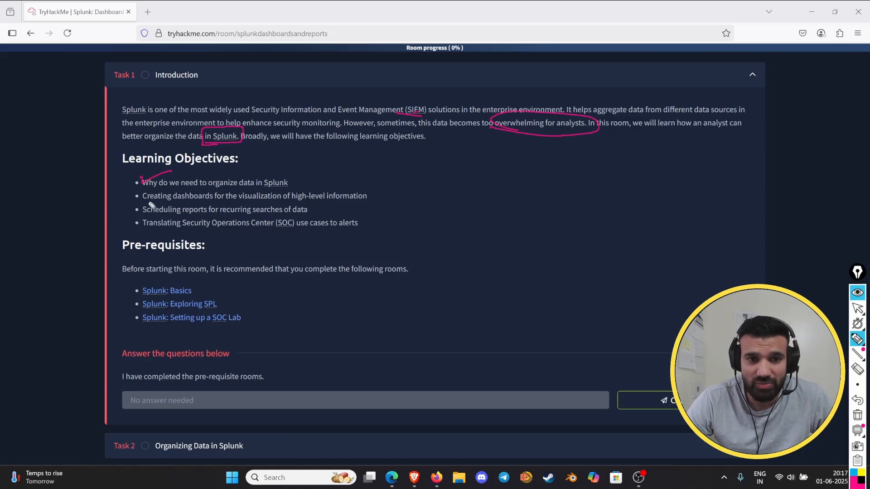
left_click_drag(138, 198, 171, 188)
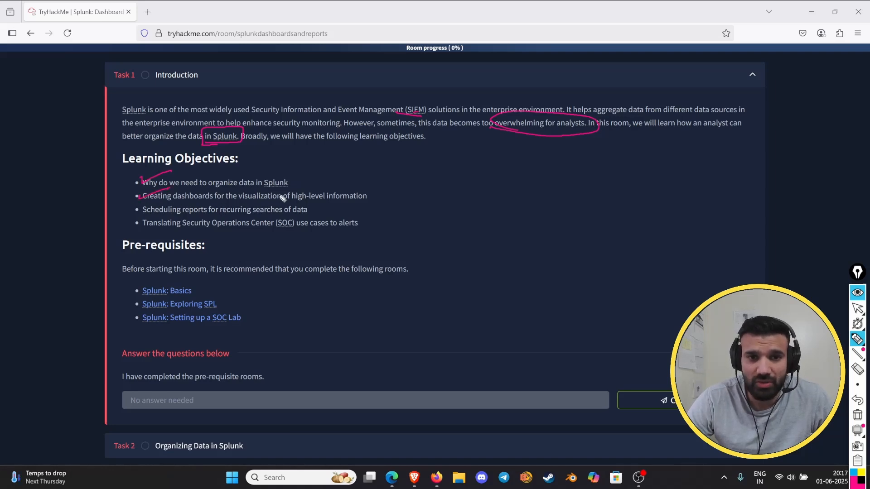
mouse_move(293, 200)
left_mouse_down()
mouse_move(379, 193)
mouse_move(284, 198)
left_mouse_up()
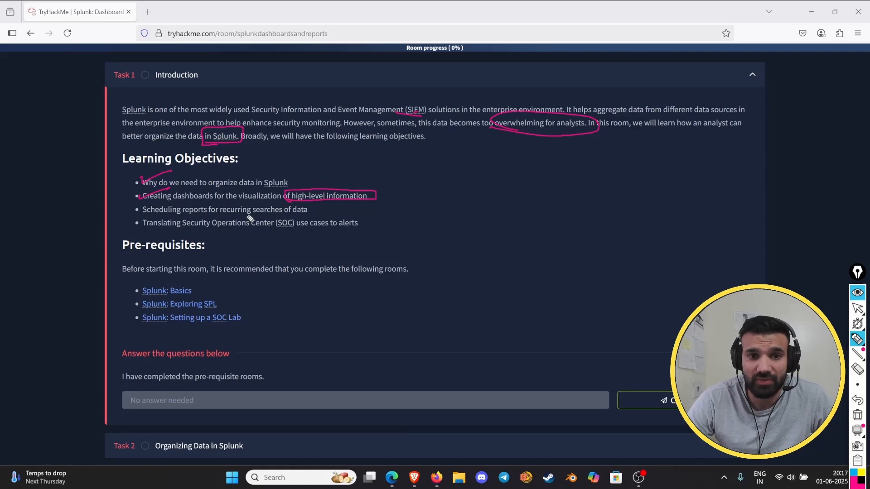
mouse_move(248, 216)
left_mouse_down()
mouse_move(315, 216)
mouse_move(292, 204)
mouse_move(182, 217)
mouse_move(258, 217)
left_mouse_up()
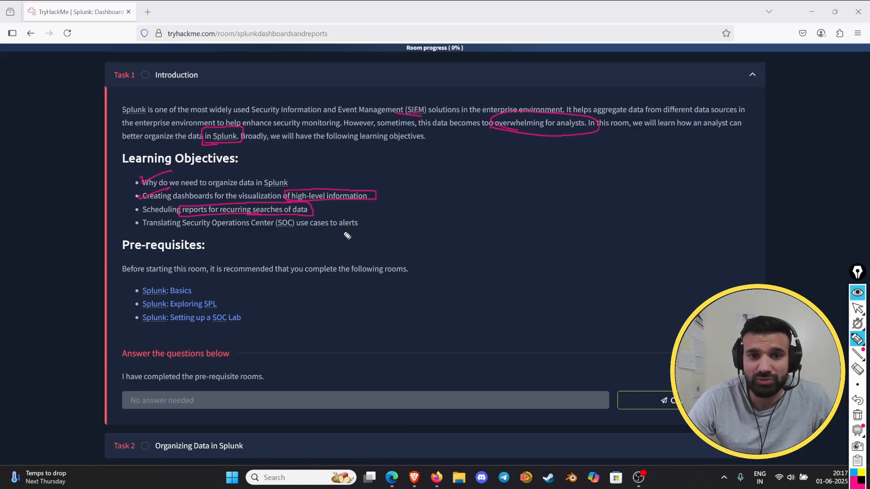
mouse_move(328, 234)
left_mouse_down()
mouse_move(369, 218)
mouse_move(328, 219)
left_mouse_up()
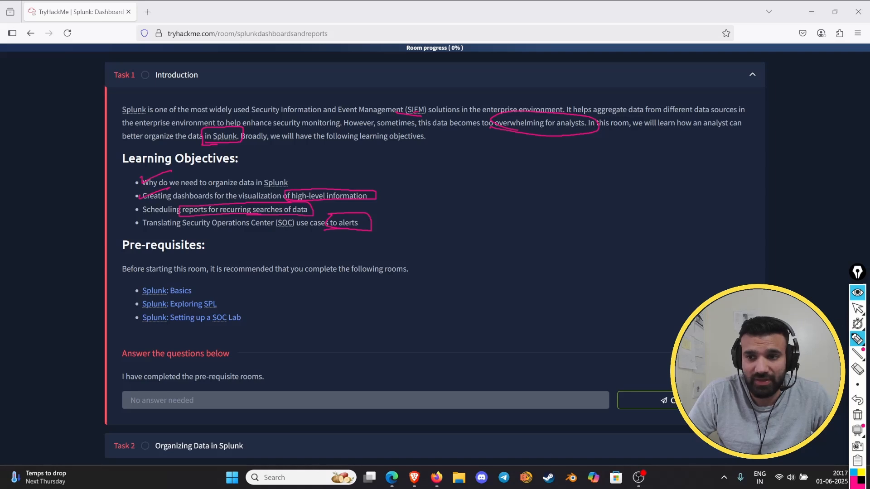
Hide the annotations, mark the Task 1 pre-requisite question as completed, and expand Task 2, Organizing Data in Splunk
left_click(858, 293)
left_click(679, 402)
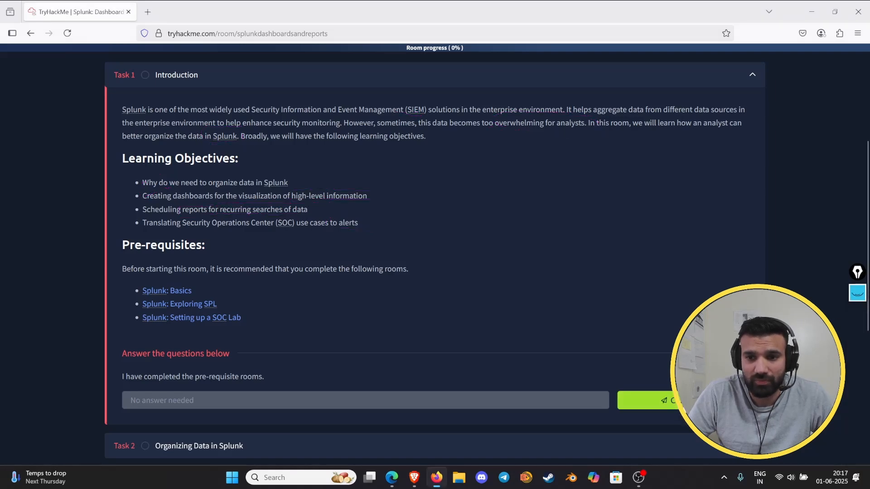
scroll(442, 309, "down", 5)
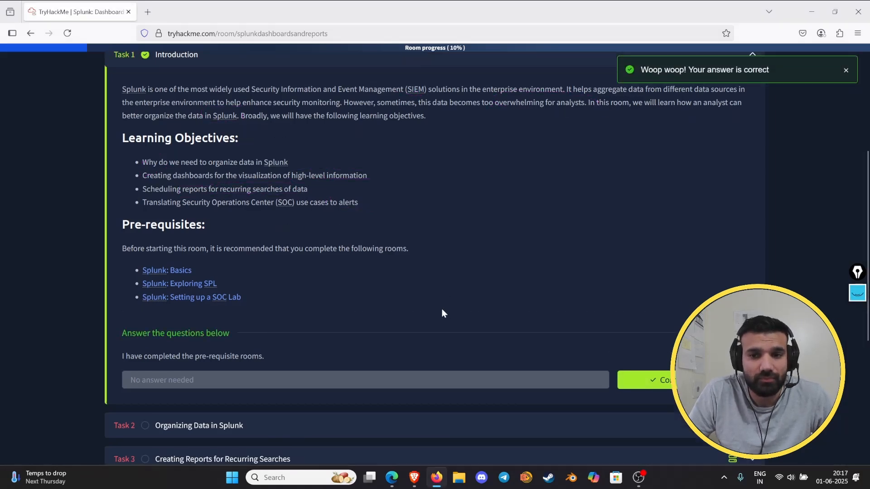
left_click(192, 214)
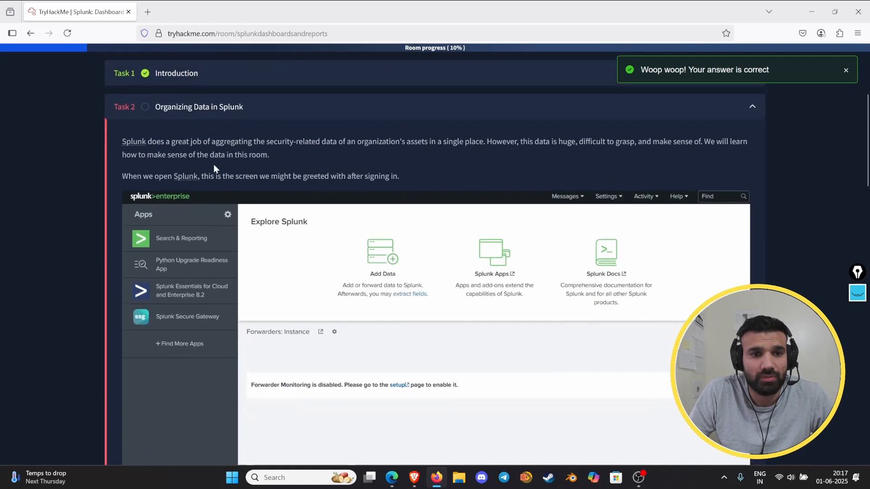
Clear the old annotations, then circle the Task 2 title, underline "security-related data" and circle "a single place"
scroll(329, 166, "down", 1)
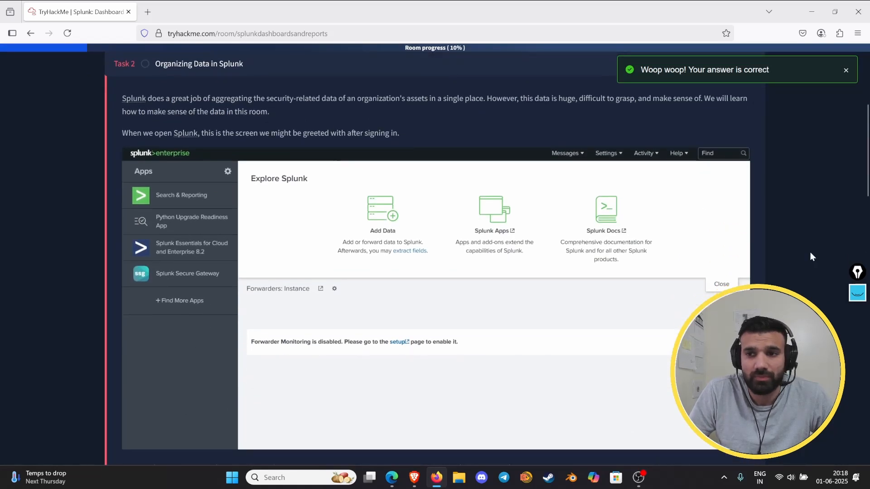
left_click(857, 293)
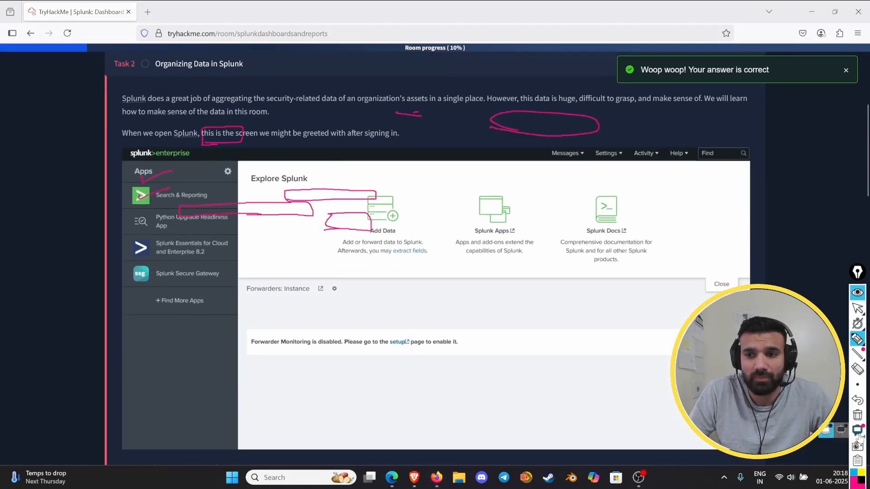
left_click(859, 416)
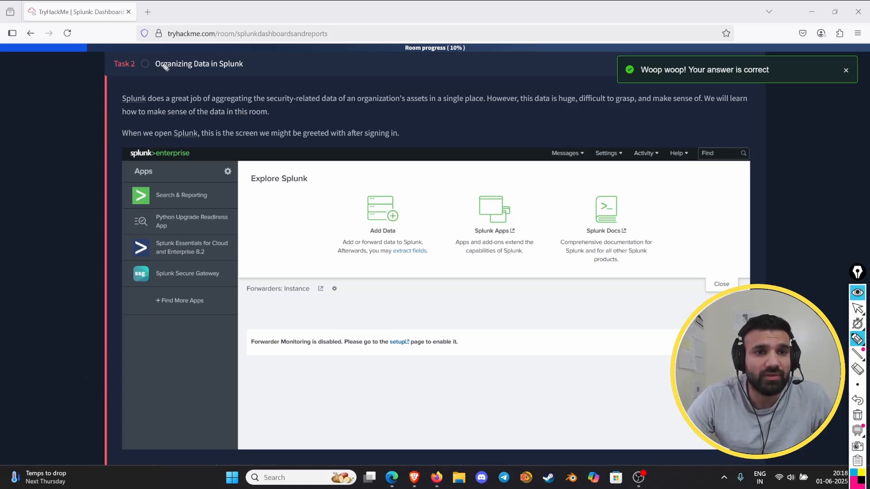
mouse_move(154, 81)
left_mouse_down()
mouse_move(216, 86)
mouse_move(247, 64)
mouse_move(164, 56)
mouse_move(153, 77)
left_mouse_up()
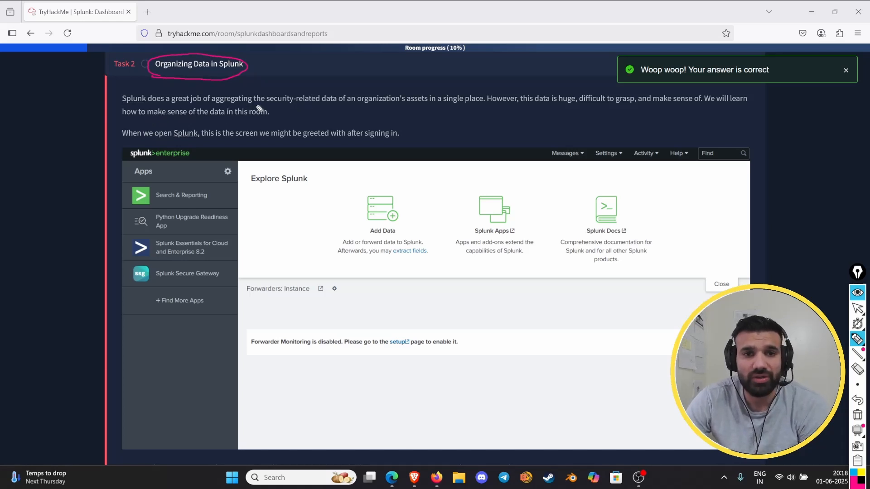
left_click_drag(259, 109, 334, 107)
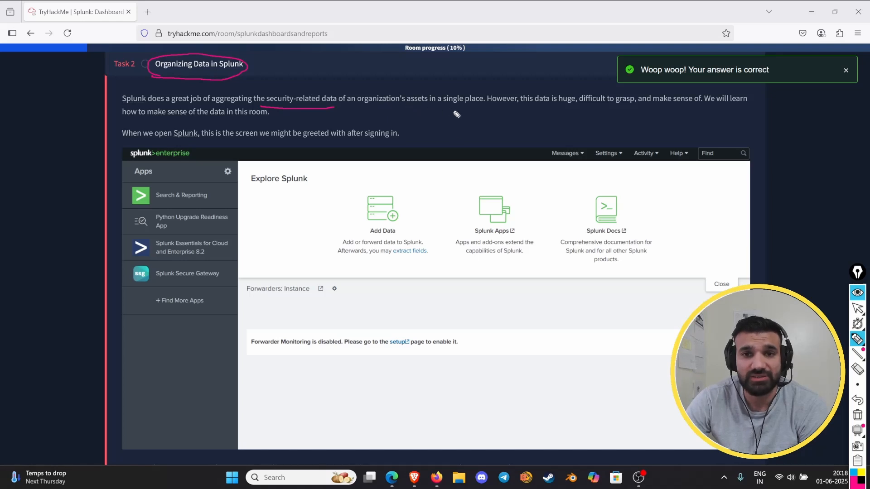
mouse_move(444, 109)
left_mouse_down()
mouse_move(488, 105)
mouse_move(440, 94)
mouse_move(455, 107)
left_mouse_up()
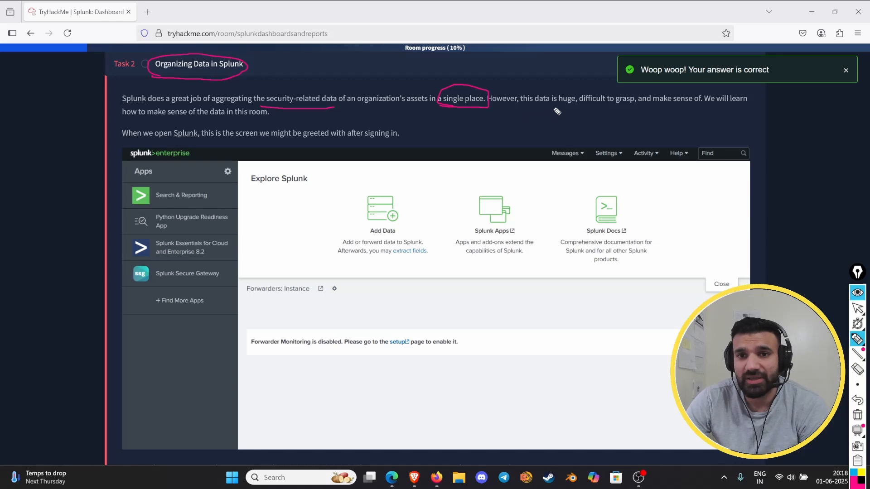
Underline "is huge", "difficult to grasp", "We will learn" and "sense of the data in this", and circle "make sense of"
mouse_move(549, 109)
left_mouse_down()
mouse_move(693, 111)
mouse_move(707, 91)
mouse_move(653, 104)
mouse_move(676, 109)
left_mouse_up()
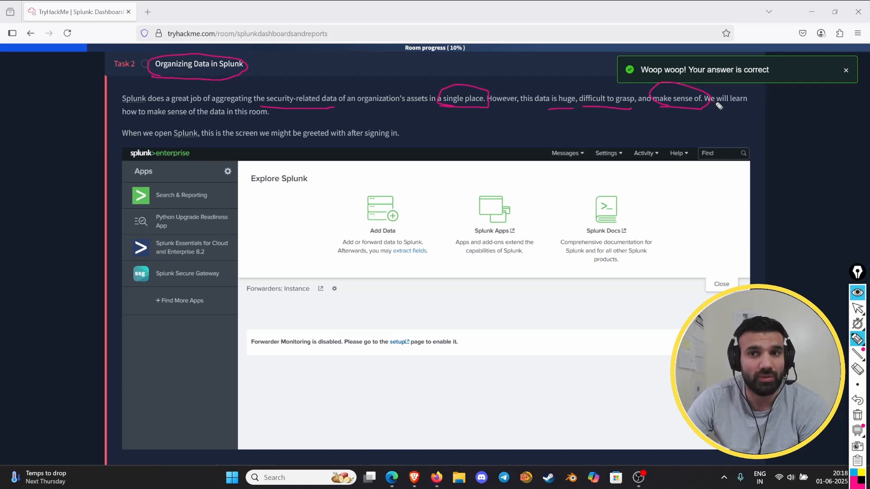
left_click_drag(710, 104, 749, 104)
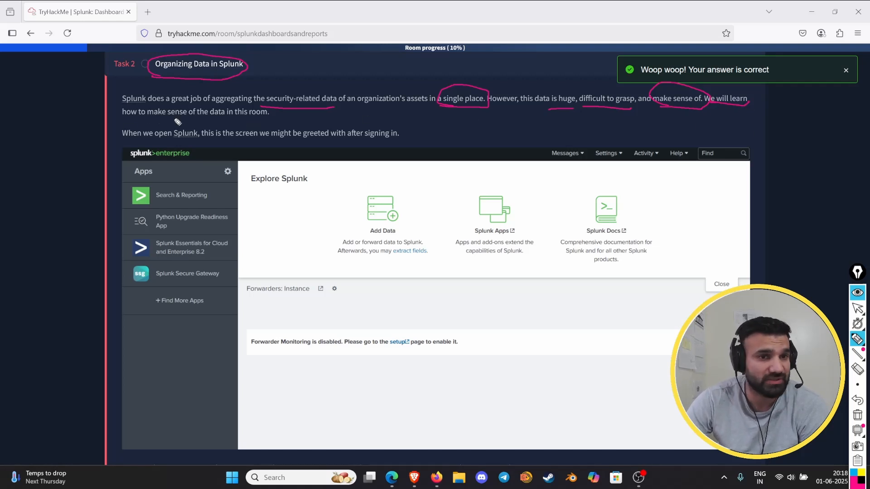
left_click_drag(177, 120, 248, 119)
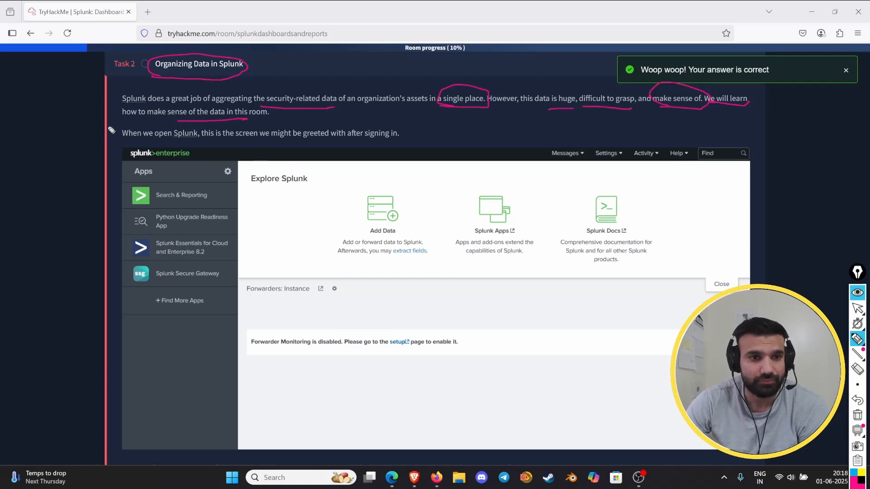
left_click_drag(125, 116, 110, 200)
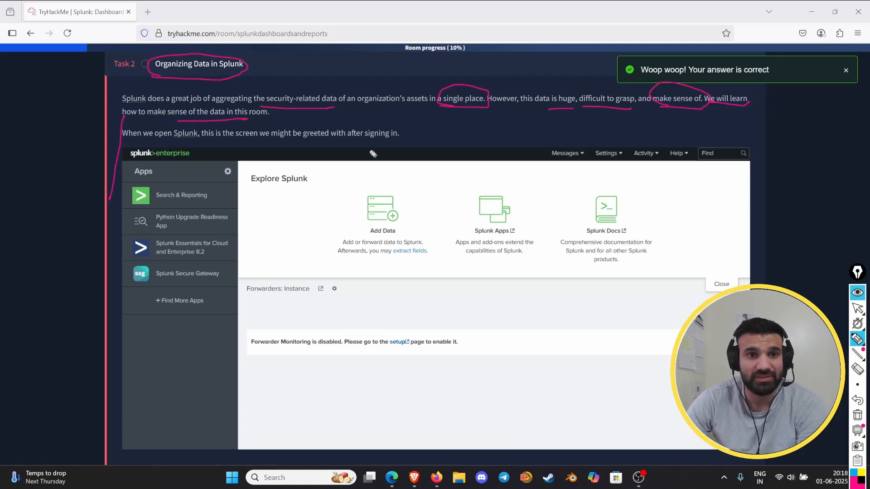
left_click_drag(690, 277, 724, 293)
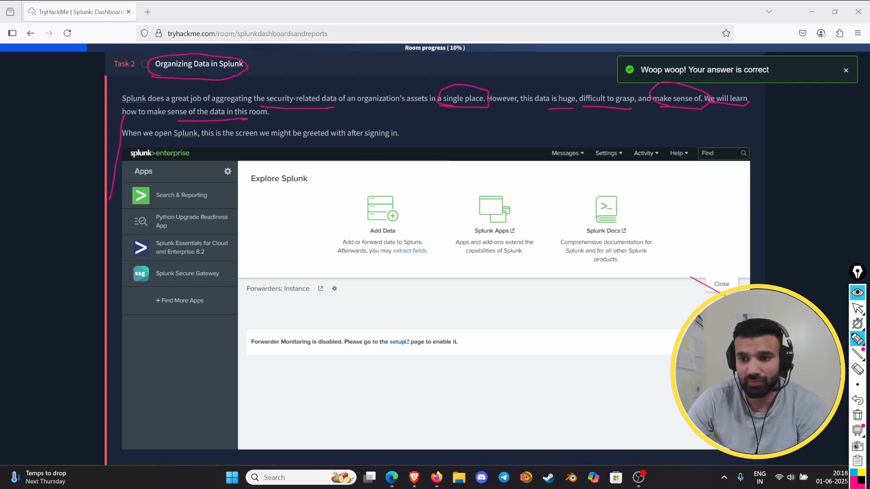
Clear the annotations, underline "Splunk" in the sentence about the sign-in screen, and hide the annotation layer
left_click(854, 415)
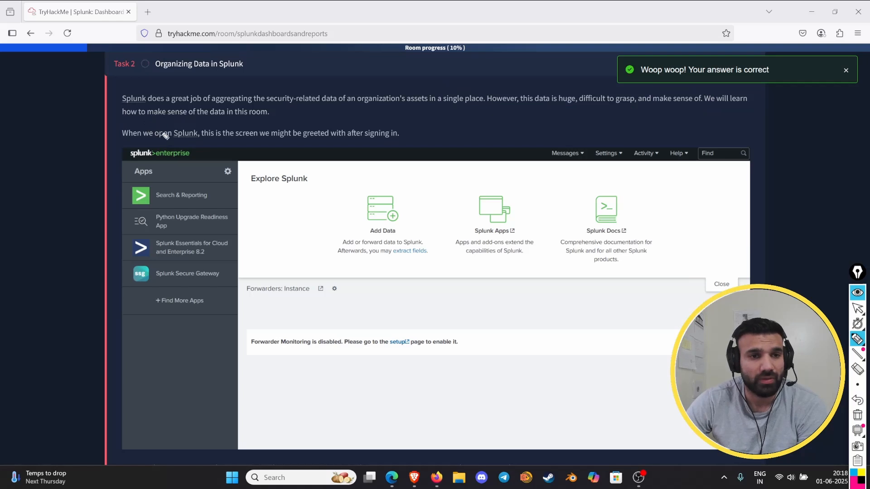
left_click_drag(172, 137, 200, 134)
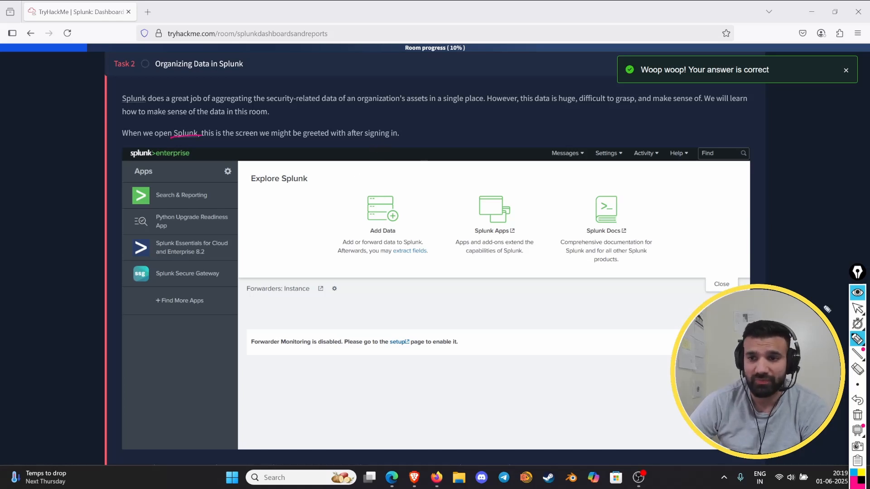
left_click(857, 292)
Circle the Search & Reporting app in Task 2's Splunk home image, then clear the marks and hide the annotation layer
scroll(181, 183, "down", 1)
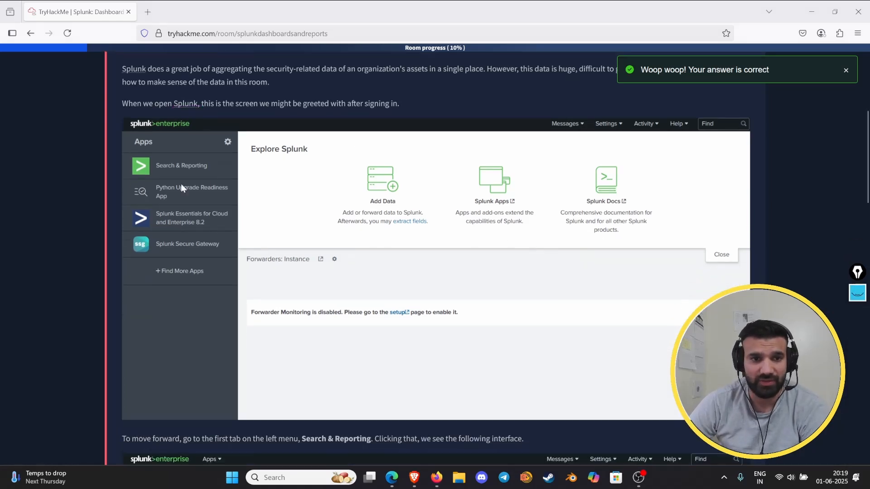
scroll(194, 193, "down", 6)
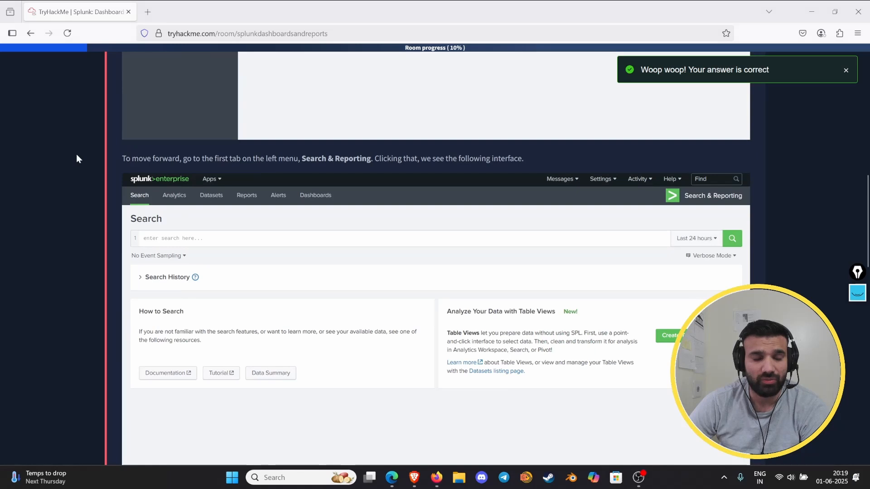
scroll(213, 162, "down", 1)
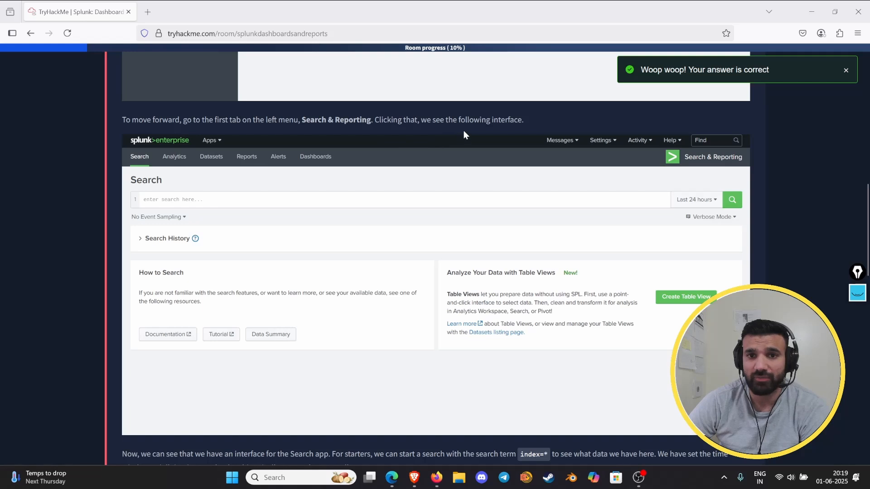
scroll(43, 187, "up", 7)
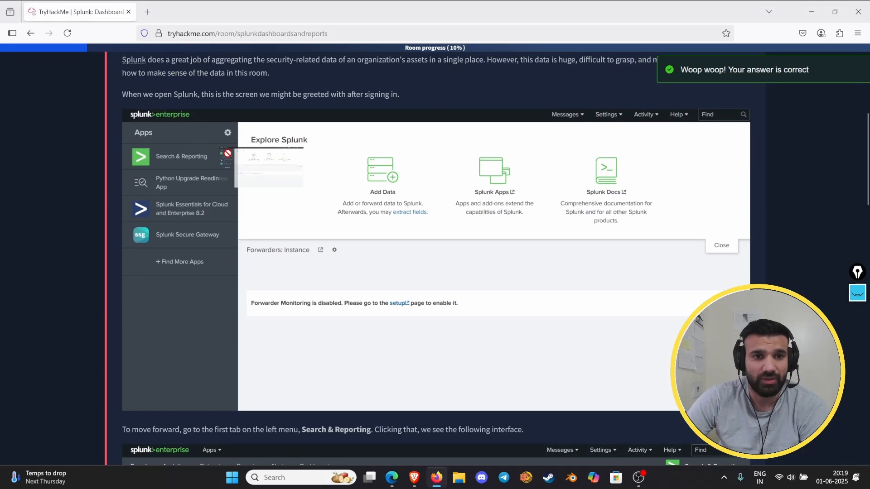
left_click(857, 293)
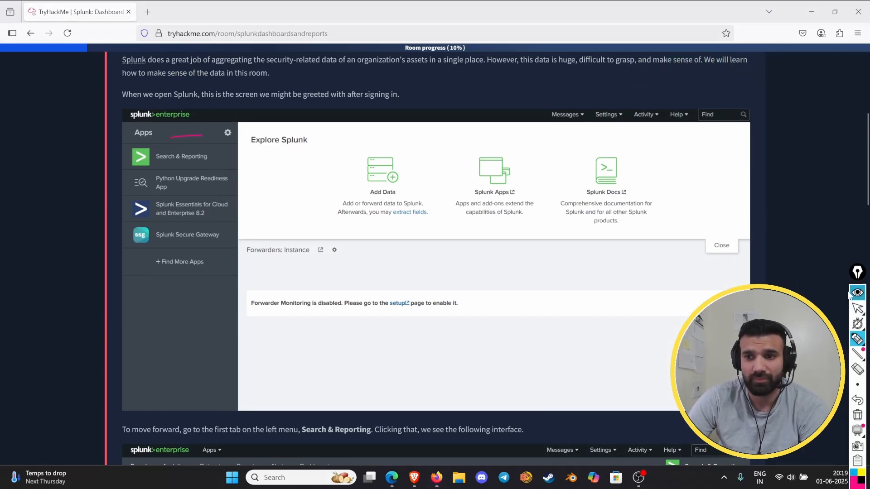
left_click_drag(525, 228, 409, 191)
mouse_move(218, 178)
left_mouse_down()
mouse_move(241, 146)
mouse_move(132, 174)
mouse_move(198, 176)
left_mouse_up()
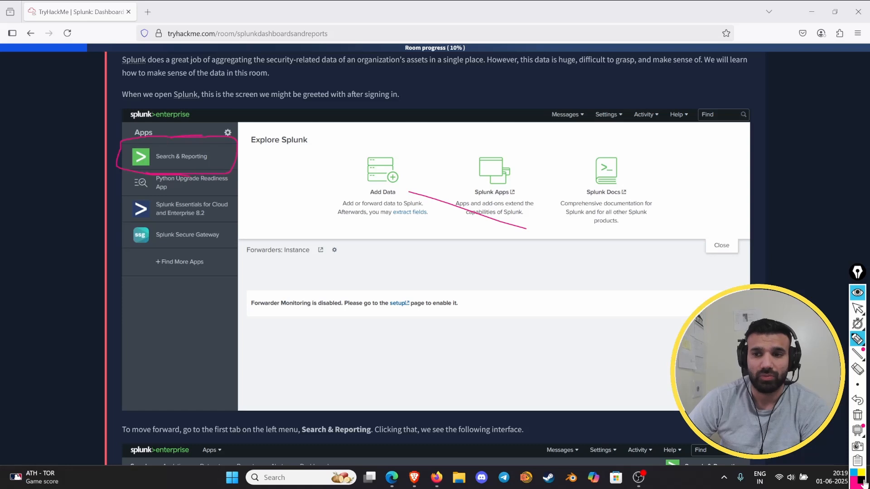
scroll(462, 368, "up", 5)
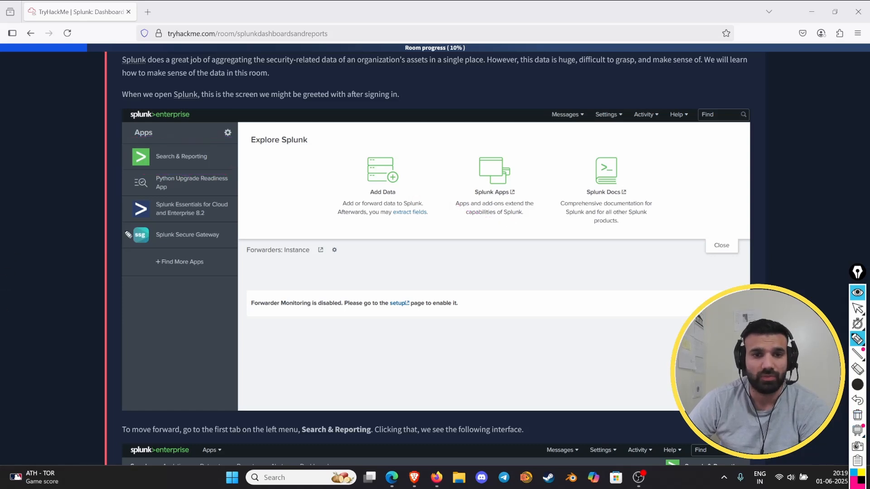
left_click(865, 293)
Bracket the search box in the Search app image, circle "index=*" in the text below, then clear the marks and hide the annotation layer
scroll(290, 249, "down", 9)
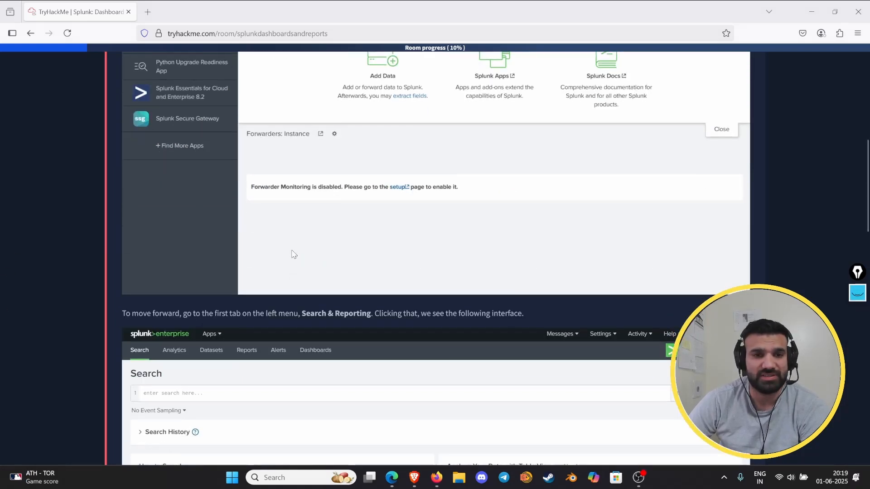
scroll(287, 243, "up", 2)
scroll(287, 240, "down", 2)
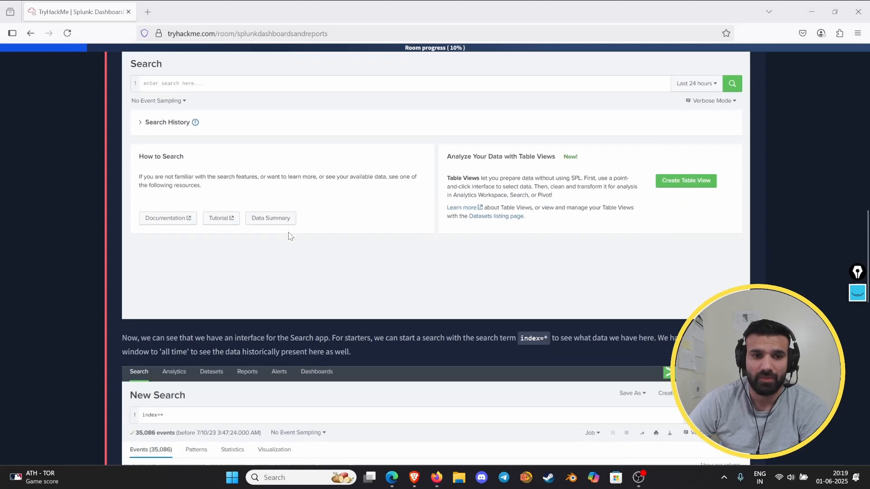
scroll(294, 237, "up", 1)
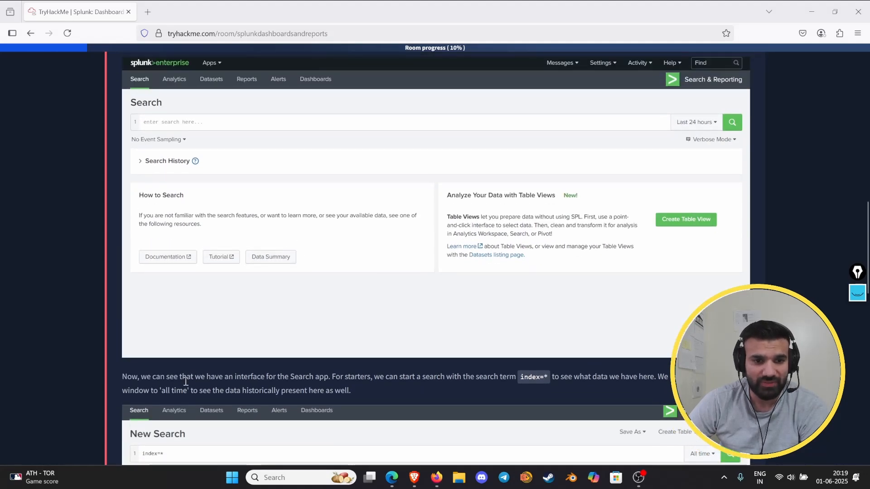
left_click(860, 295)
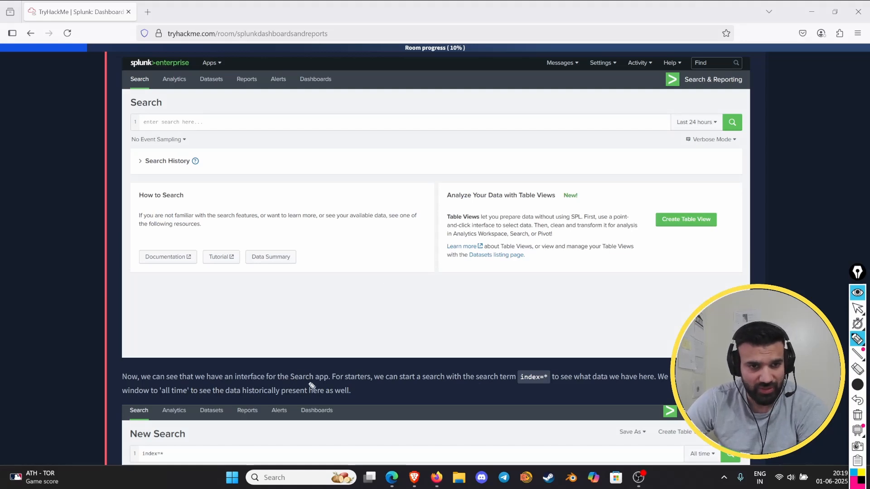
mouse_move(163, 93)
left_mouse_down()
mouse_move(130, 99)
mouse_move(166, 144)
left_mouse_up()
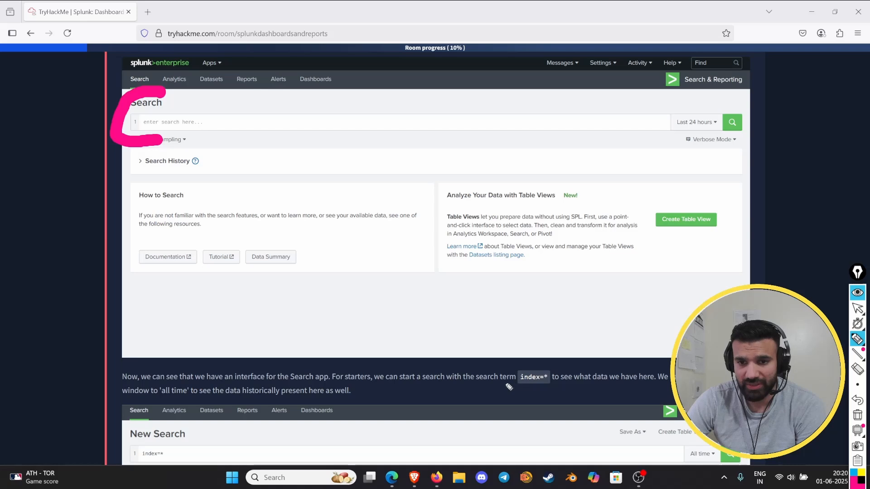
mouse_move(508, 386)
left_mouse_down()
mouse_move(541, 387)
mouse_move(558, 365)
mouse_move(524, 386)
left_mouse_up()
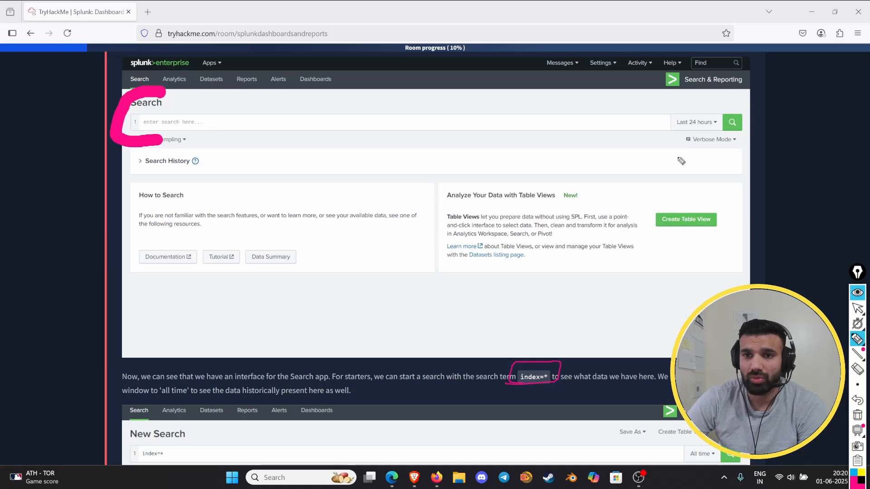
left_click(857, 415)
scroll(530, 216, "up", 5)
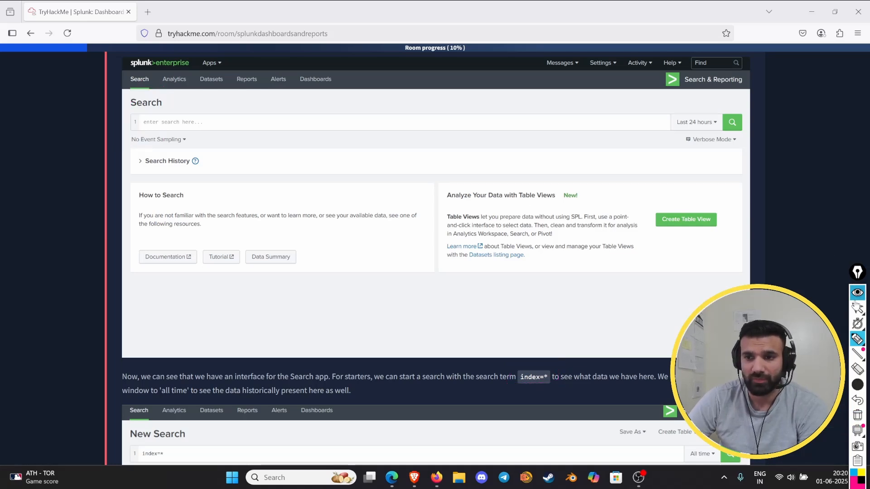
left_click(856, 295)
Circle the "All time" range and the "index=*" query in the New Search image, then clear the marks and hide the annotation layer
scroll(863, 317, "down", 7)
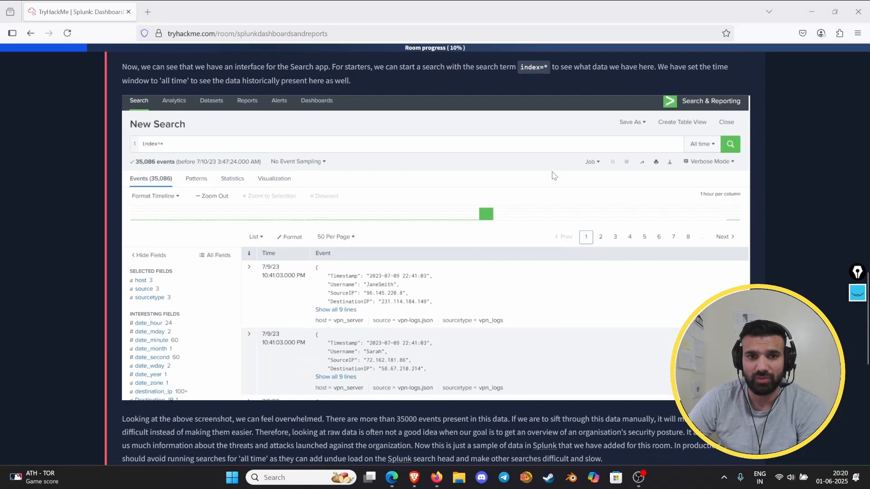
left_click(852, 300)
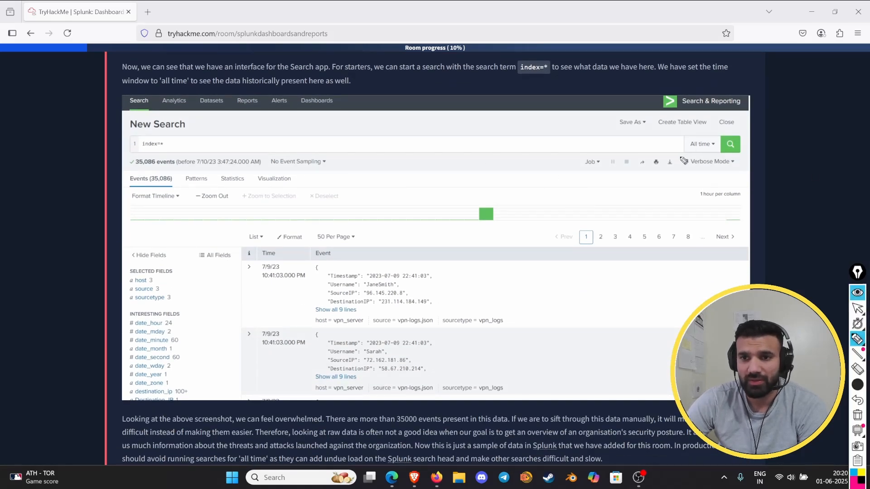
mouse_move(682, 158)
left_mouse_down()
mouse_move(702, 162)
mouse_move(737, 129)
mouse_move(671, 159)
left_mouse_up()
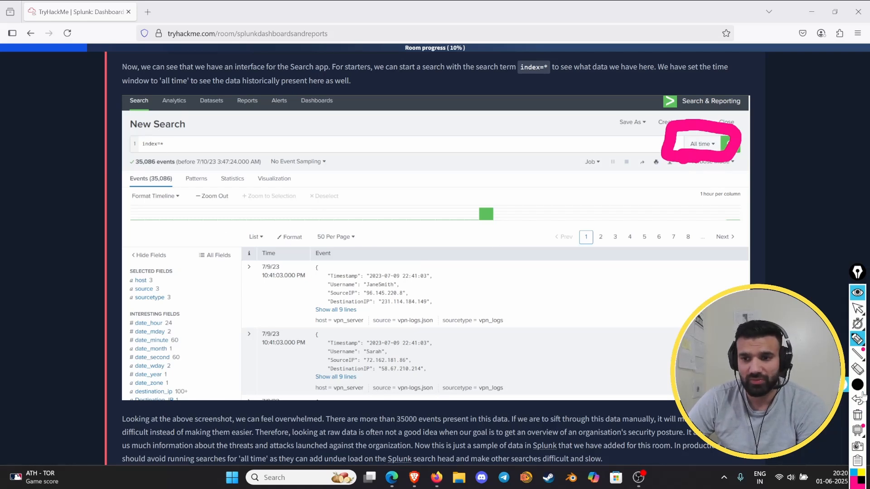
left_click(780, 384)
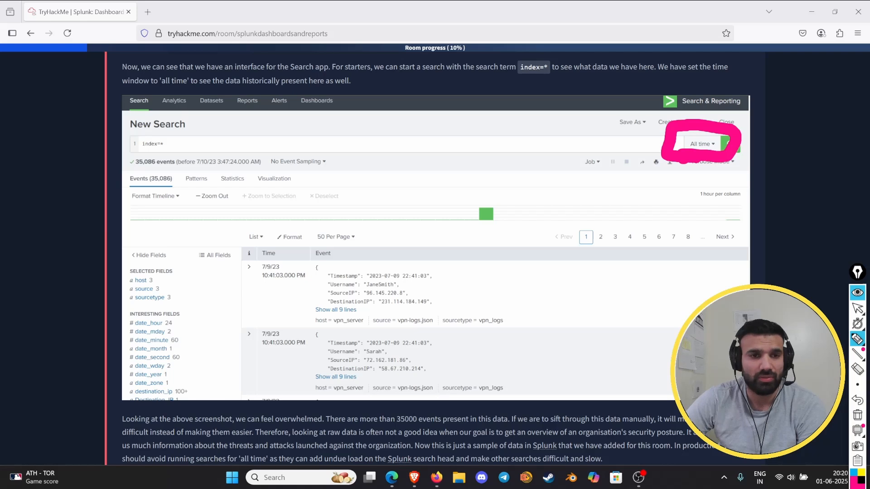
mouse_move(149, 128)
left_mouse_down()
mouse_move(123, 152)
mouse_move(185, 156)
mouse_move(147, 128)
left_mouse_up()
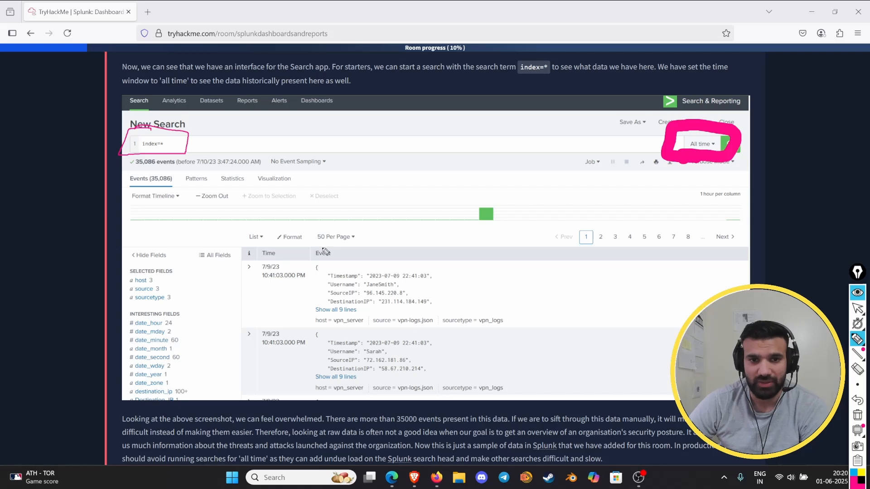
left_click(857, 415)
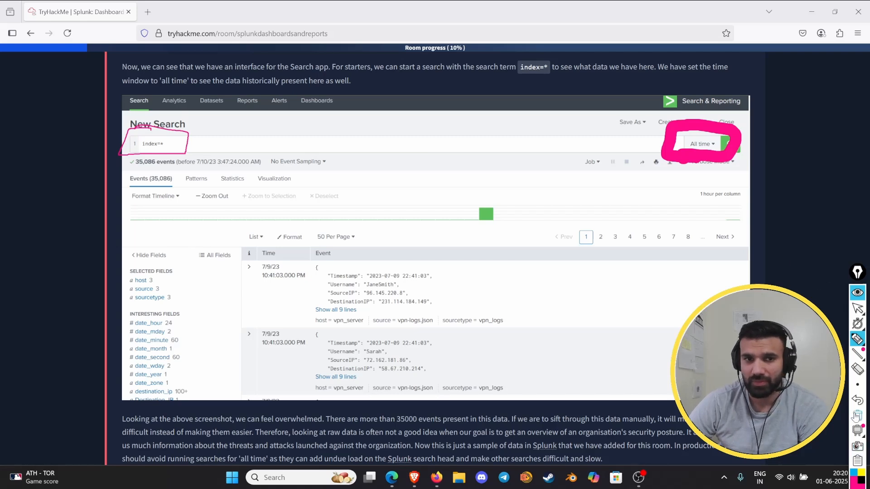
left_click(857, 292)
Underline "feel overwhelmed", circle "than 35000 events present in this data", and circle the Events count in the New Search image
scroll(486, 281, "down", 3)
scroll(486, 281, "down", 3)
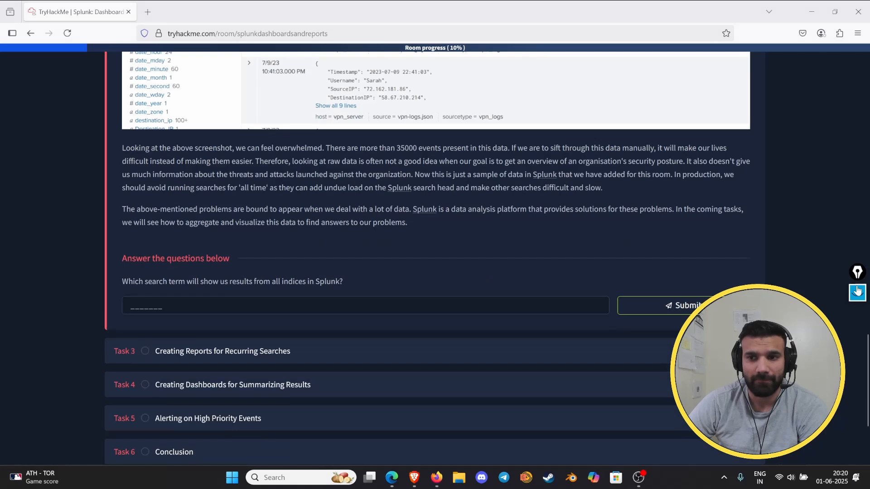
left_click(857, 293)
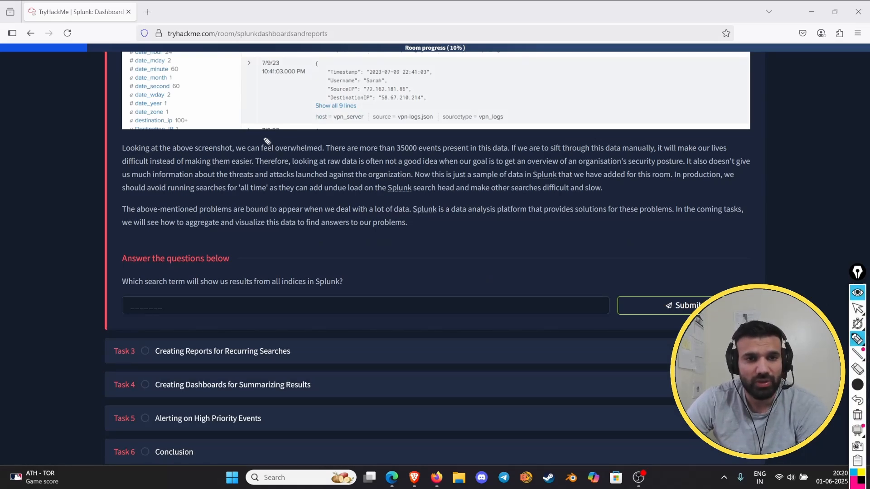
left_click_drag(259, 155, 320, 158)
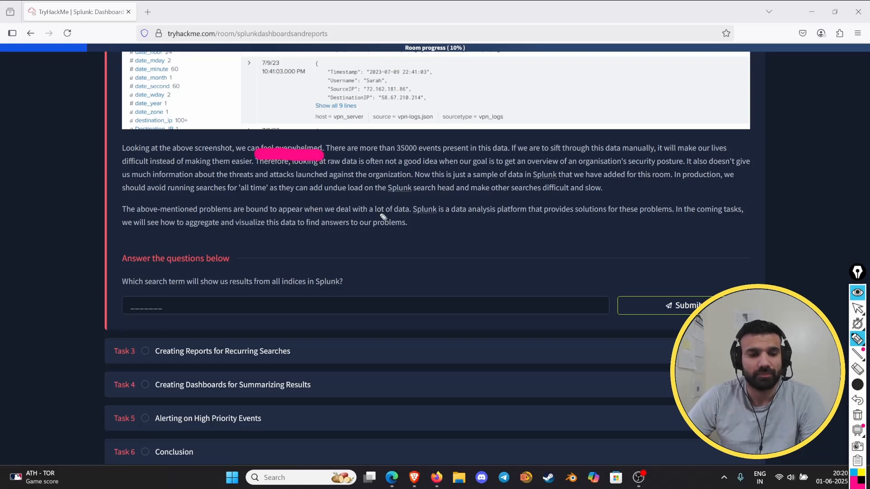
scroll(421, 253, "up", 5)
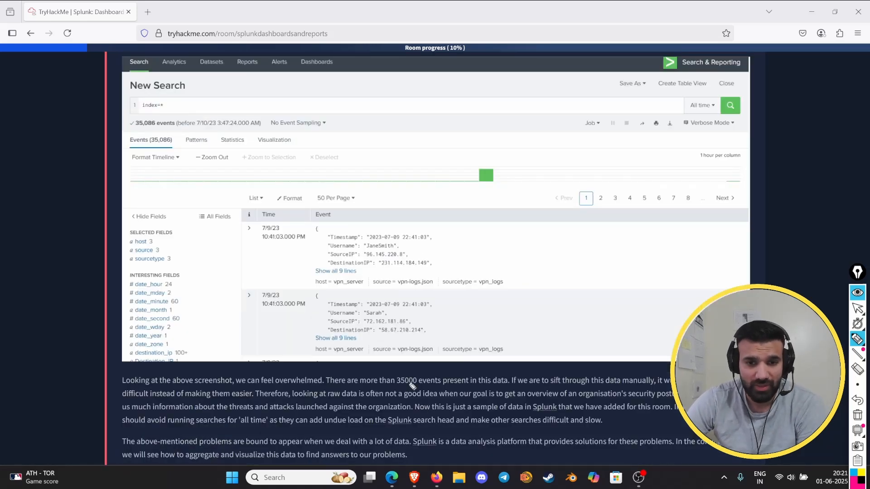
mouse_move(395, 388)
left_mouse_down()
mouse_move(510, 386)
mouse_move(445, 375)
mouse_move(381, 380)
left_mouse_up()
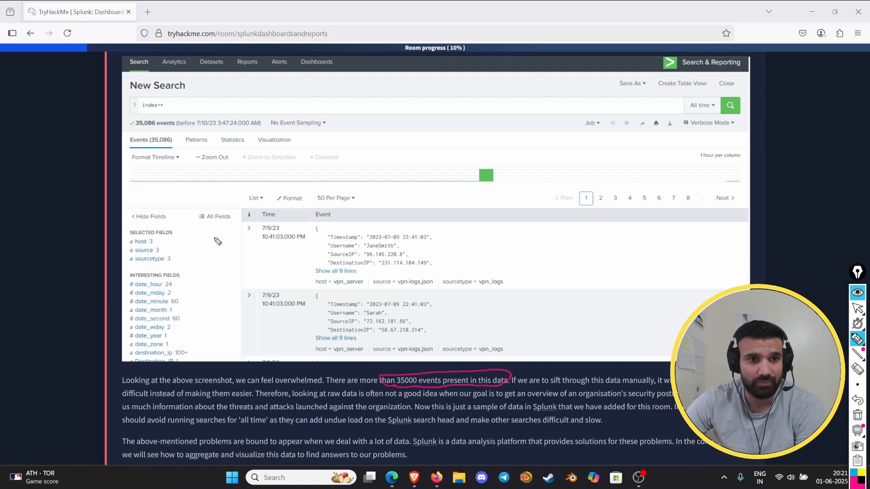
mouse_move(128, 148)
left_mouse_down()
mouse_move(148, 148)
mouse_move(156, 130)
mouse_move(123, 149)
left_mouse_up()
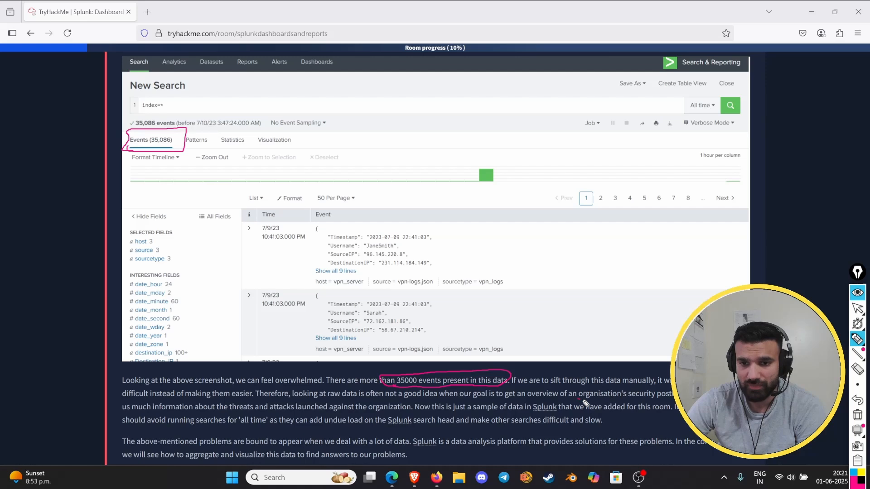
Underline "organisation's security posture", "our goal", "threats", "attacks launched" and "against the organization" in the paragraph on raw data
left_click_drag(585, 402, 659, 404)
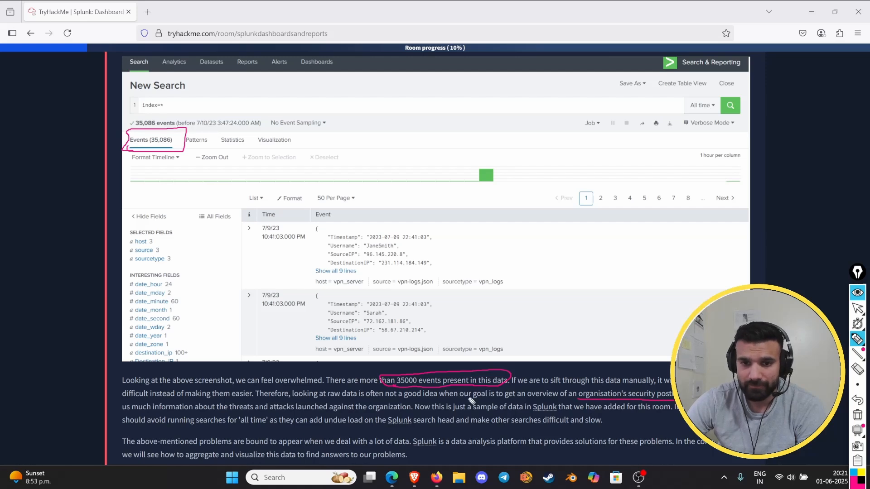
left_click_drag(460, 399, 494, 398)
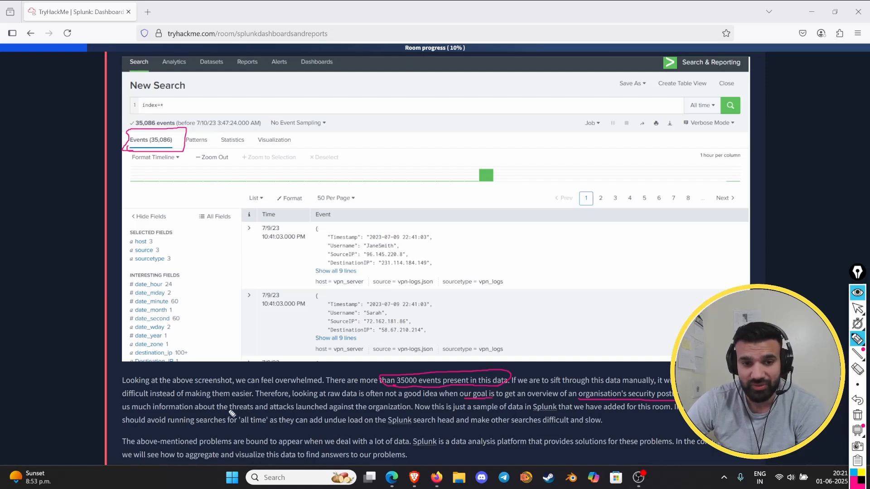
left_click_drag(231, 413, 412, 414)
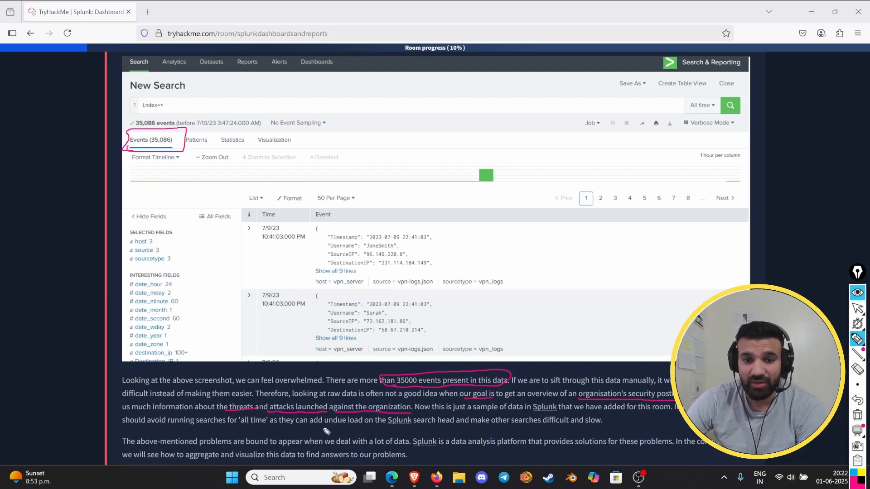
Underline "undue load on the Splunk search head" and "difficult and slow", circle "data analysis platform", then clear the marks and hide the annotation layer
left_click_drag(326, 431, 455, 426)
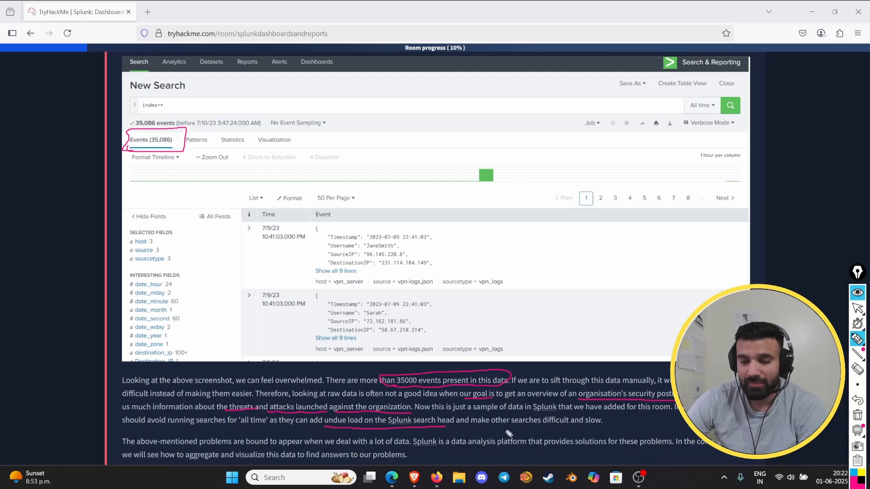
left_click_drag(539, 433, 598, 434)
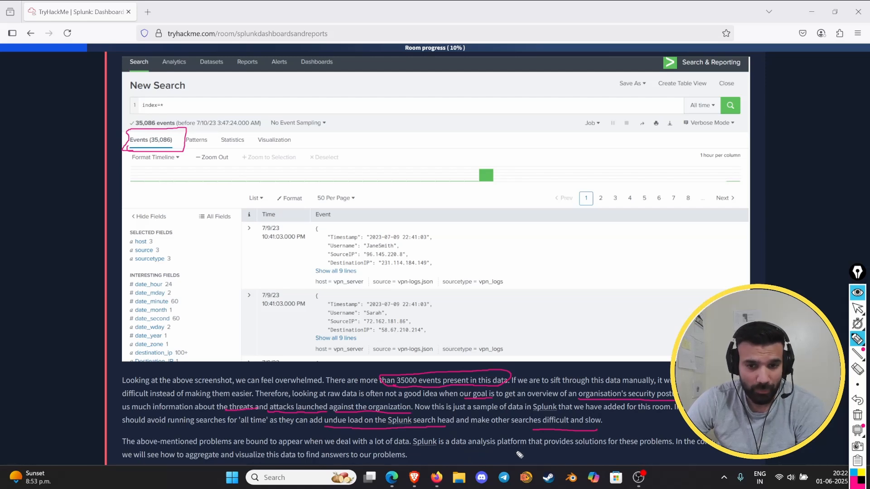
mouse_move(461, 450)
left_mouse_down()
mouse_move(498, 455)
mouse_move(528, 440)
mouse_move(455, 444)
left_mouse_up()
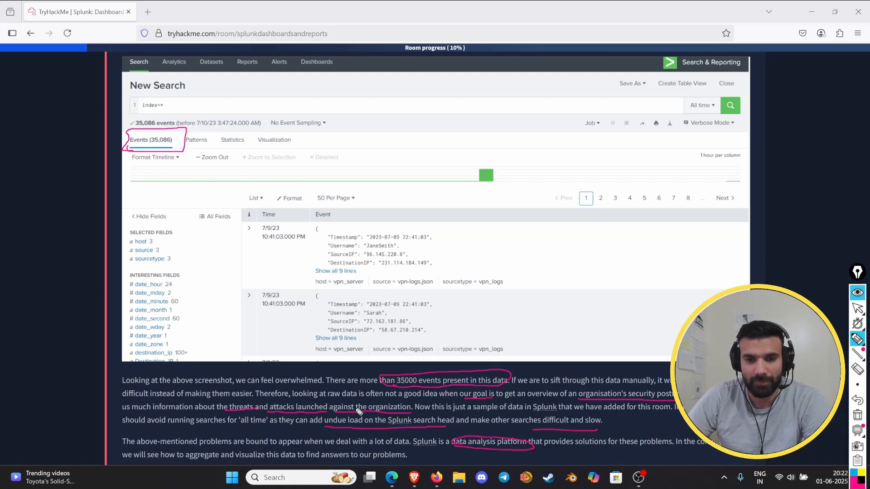
left_click(857, 415)
left_click(859, 293)
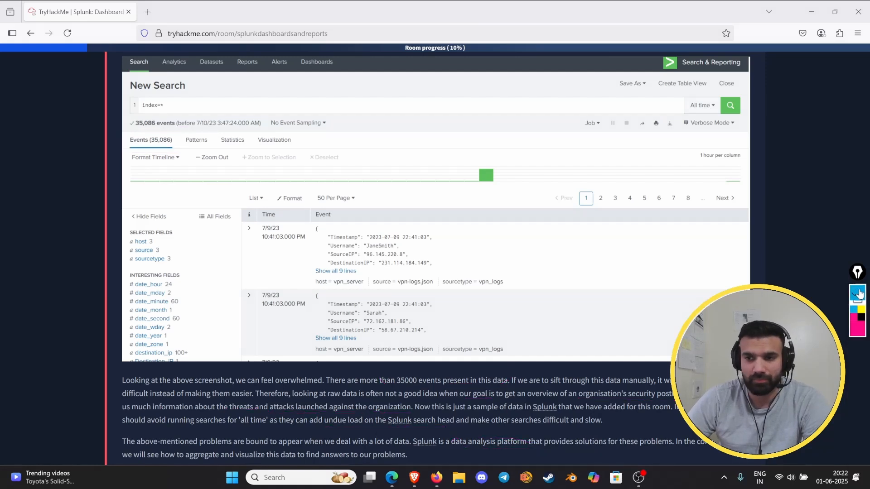
Hide the annotations on Task 3 and start both the task's target machine and the AttackBox
scroll(587, 360, "down", 7)
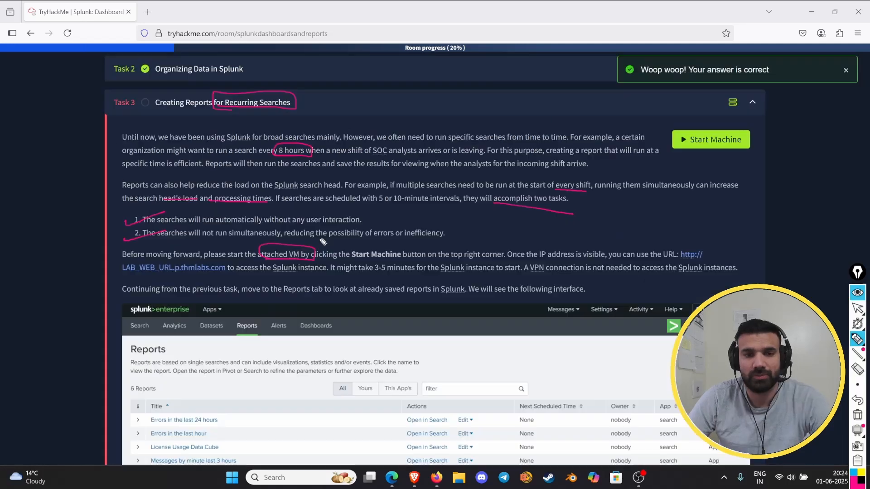
left_click(860, 296)
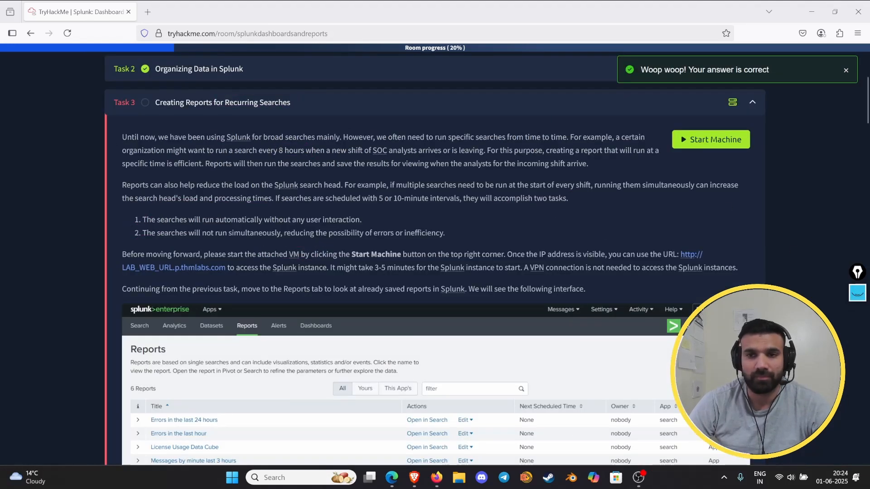
left_click(710, 139)
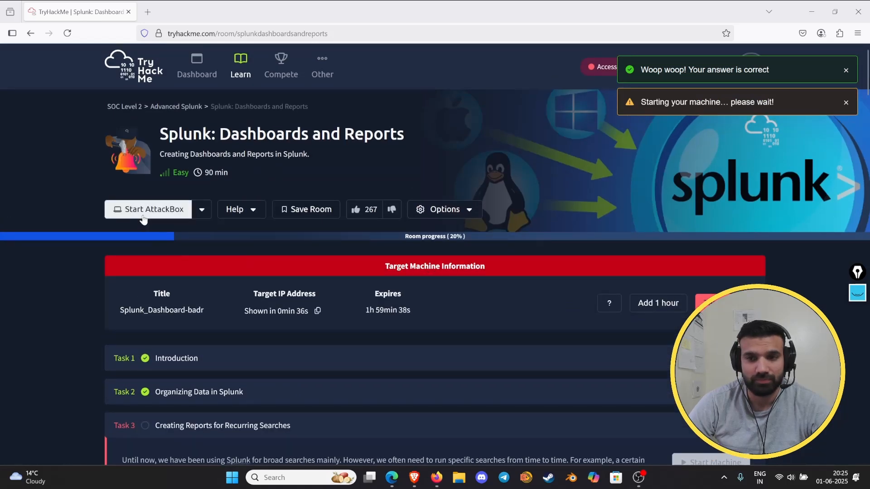
scroll(310, 308, "down", 6)
scroll(310, 301, "up", 6)
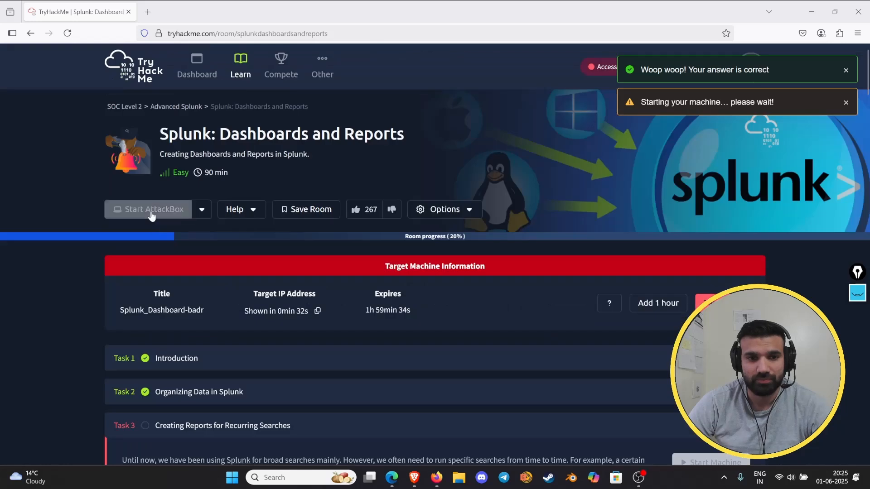
left_click(152, 213)
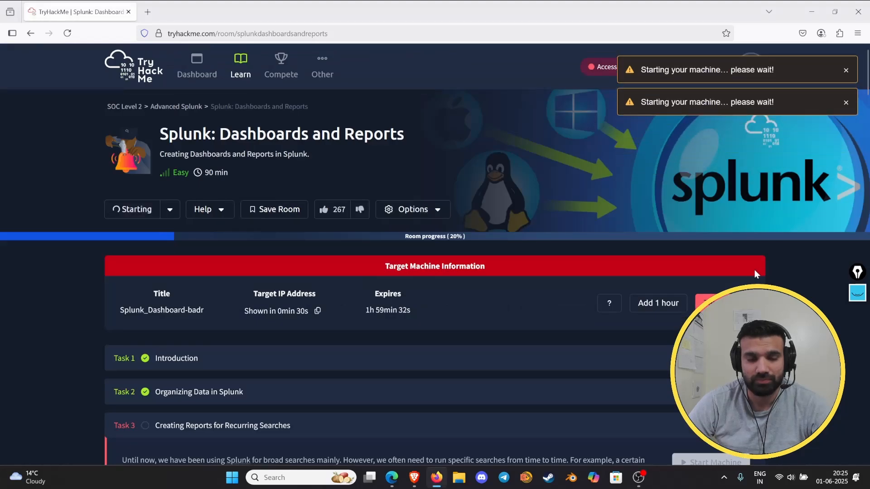
Dismiss the two machine-starting notifications and close the terminal window on the AttackBox desktop
scroll(725, 280, "down", 2)
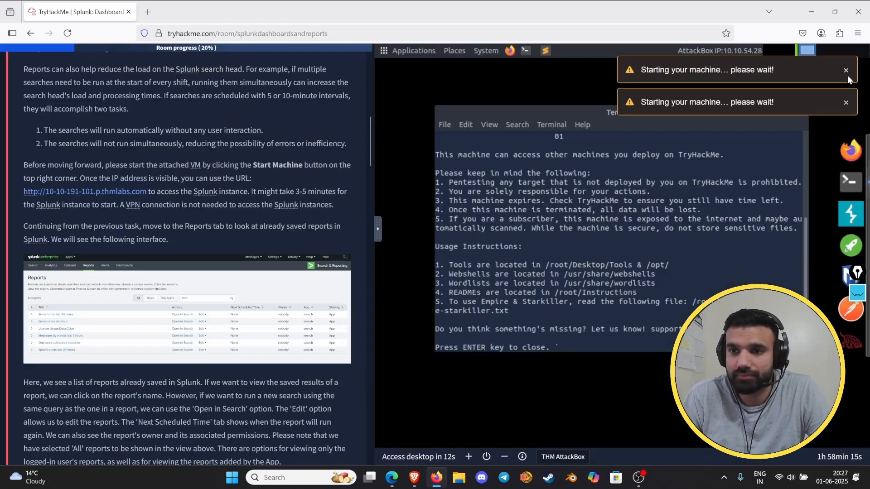
left_click(846, 72)
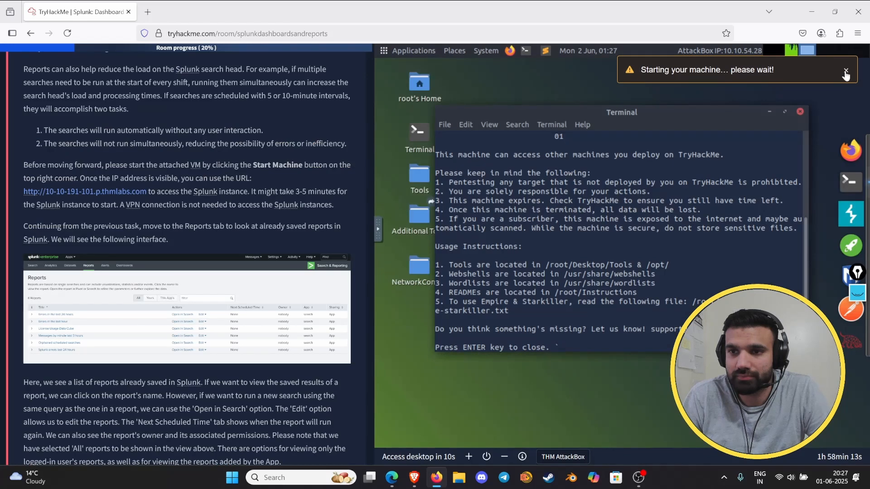
left_click(845, 79)
left_click(800, 111)
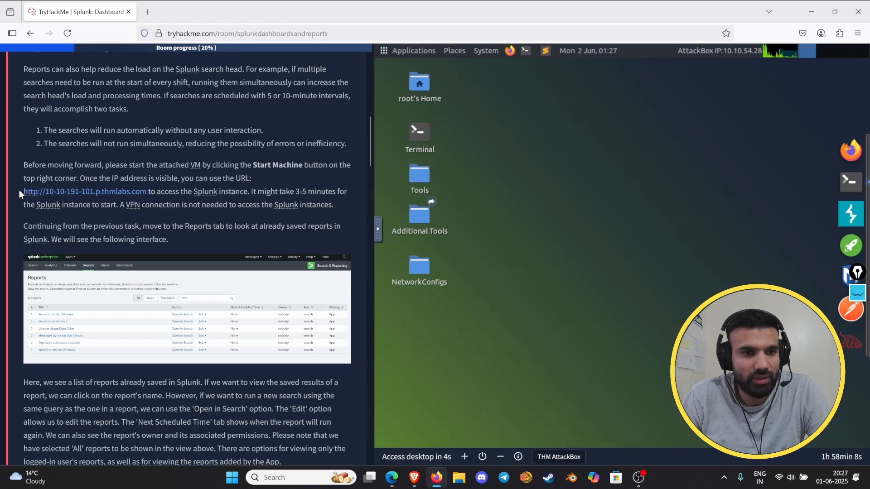
left_click_drag(19, 190, 146, 192)
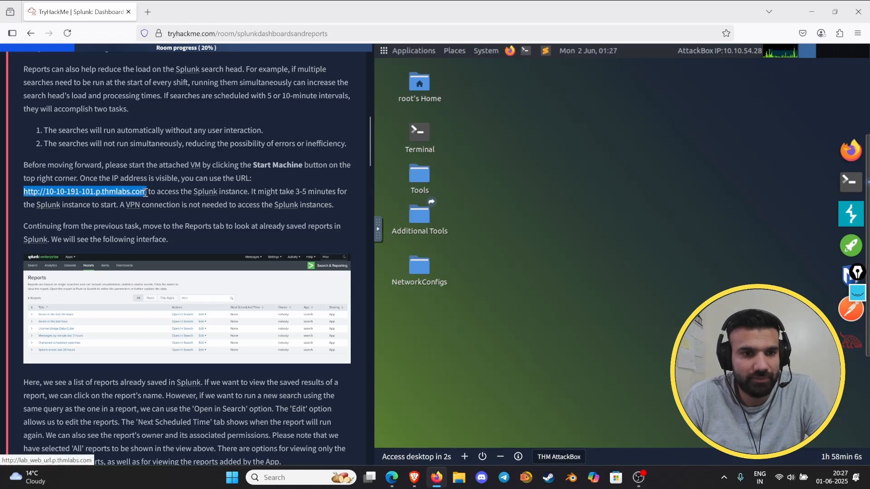
left_click(383, 274)
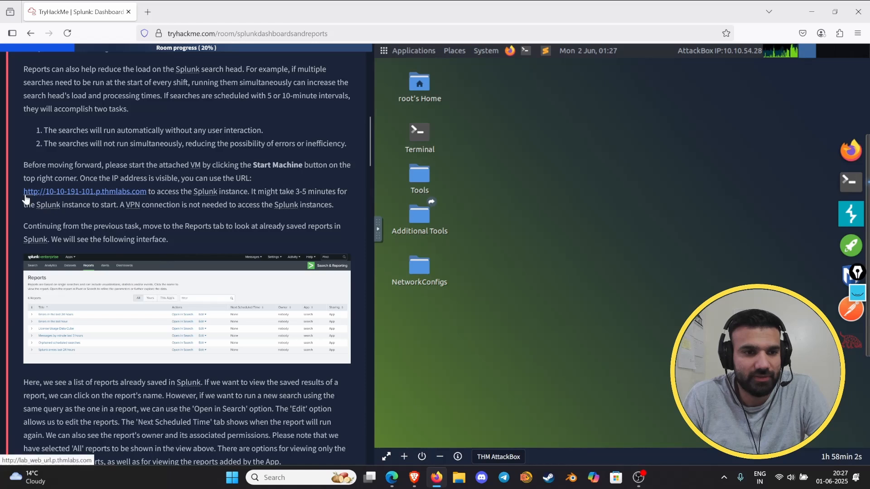
left_click_drag(20, 191, 146, 197)
key("ctrl+c")
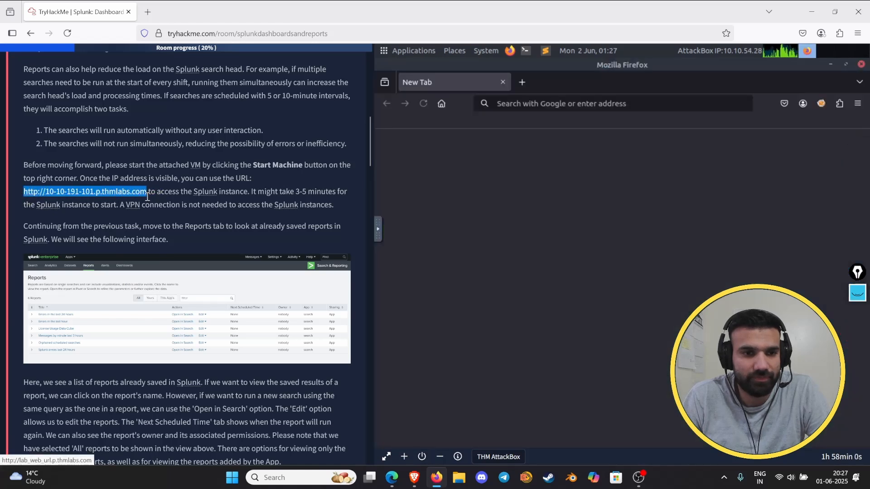
left_click(168, 194)
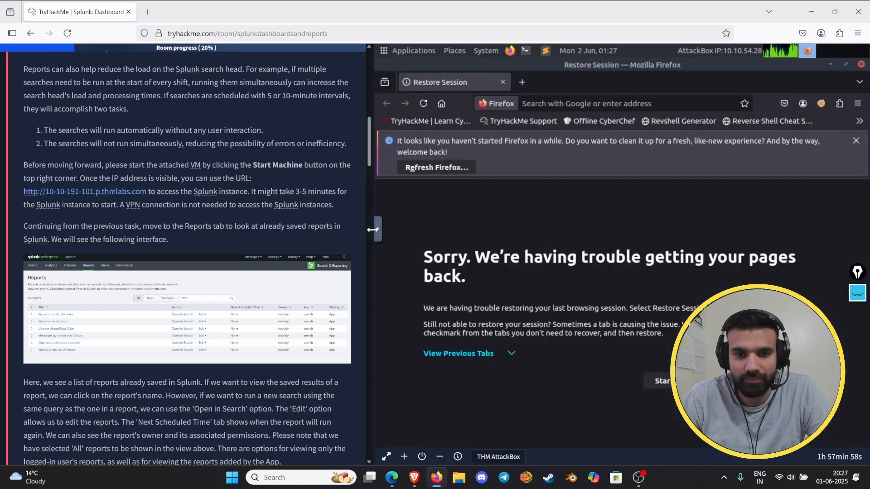
Paste the copied Splunk instance URL into the AttackBox's shared clipboard
left_click(378, 229)
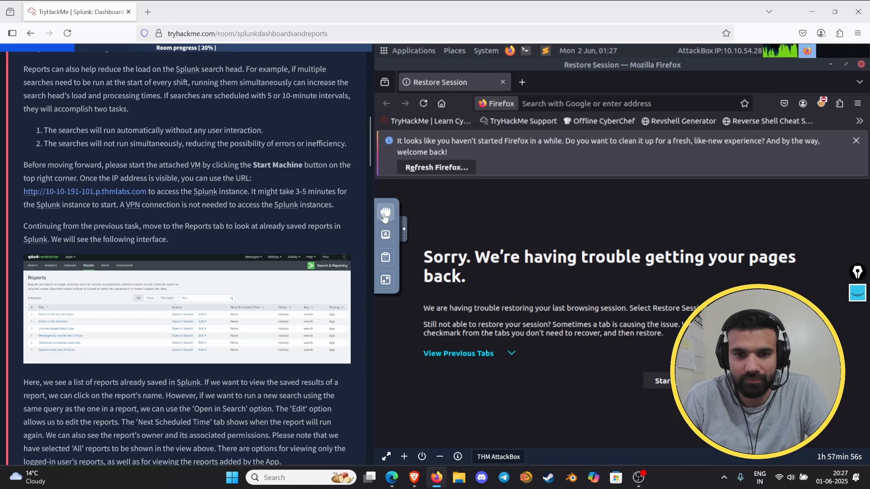
left_click(386, 234)
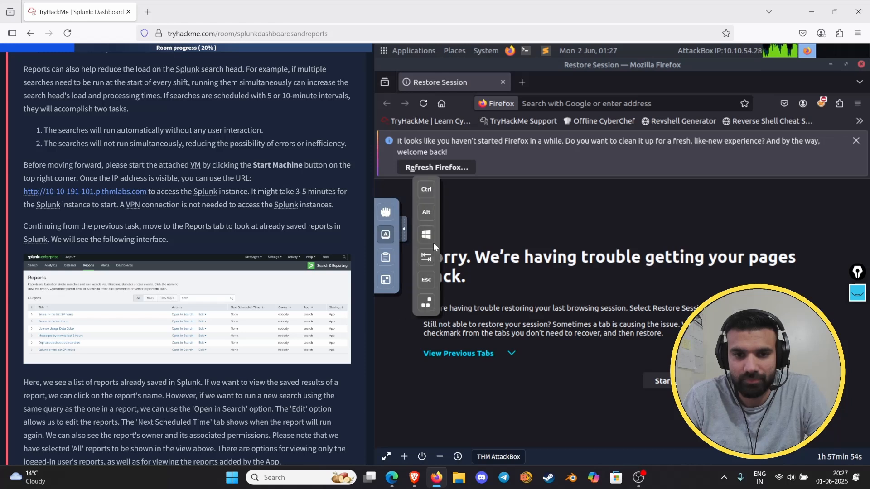
left_click(385, 257)
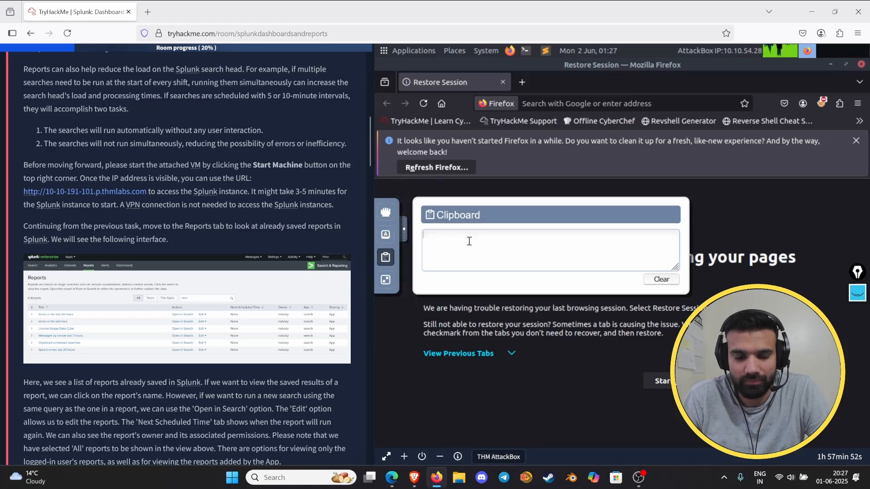
key("ctrl+v")
left_click(578, 103)
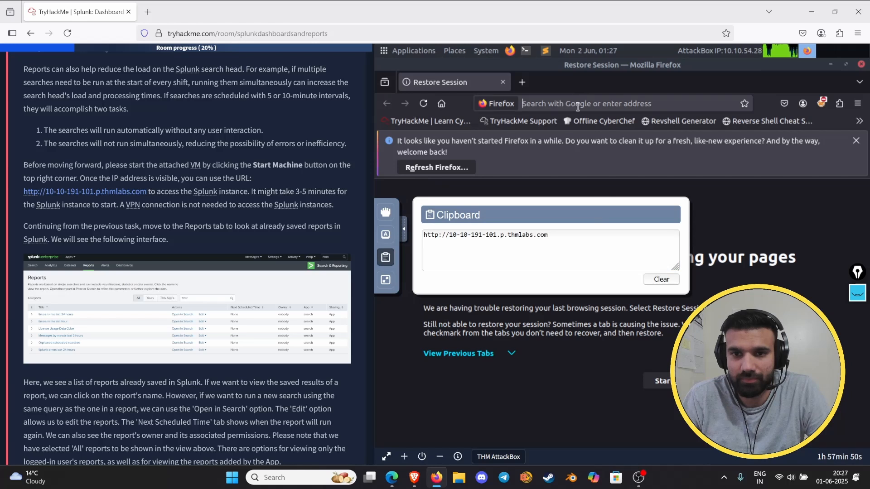
type("http://10-10-191-101.p.thmlabs.com")
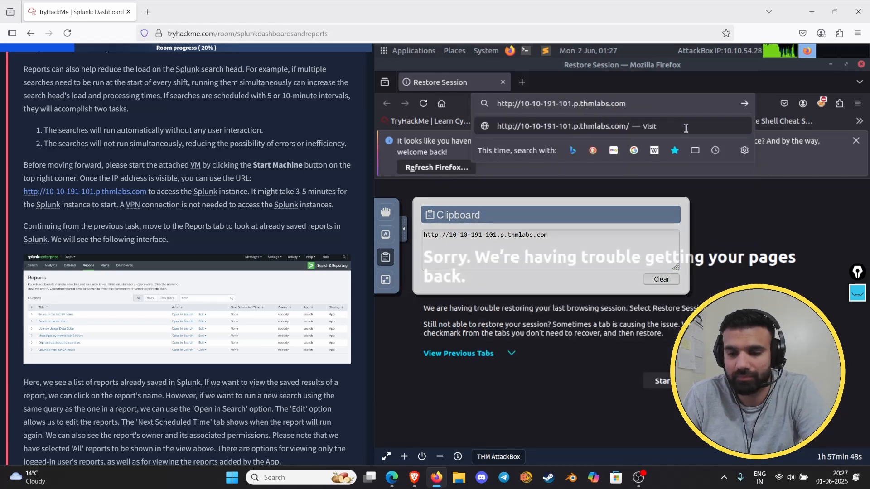
key("Return")
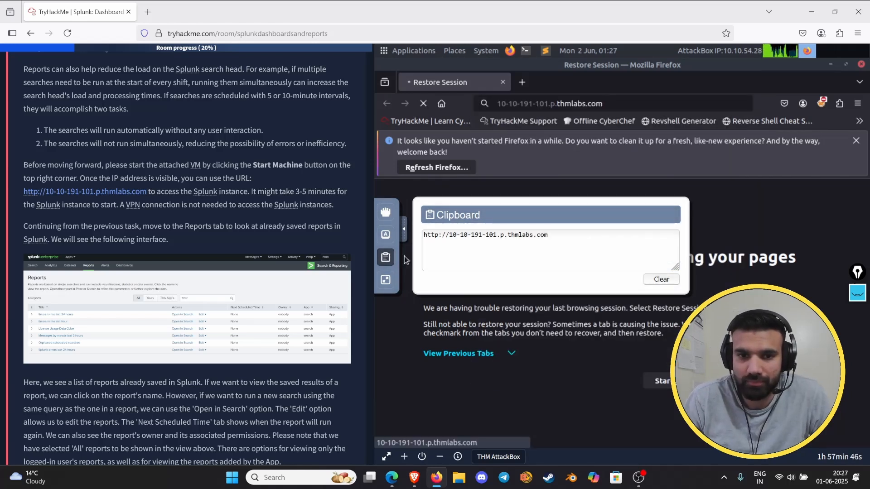
left_click(405, 231)
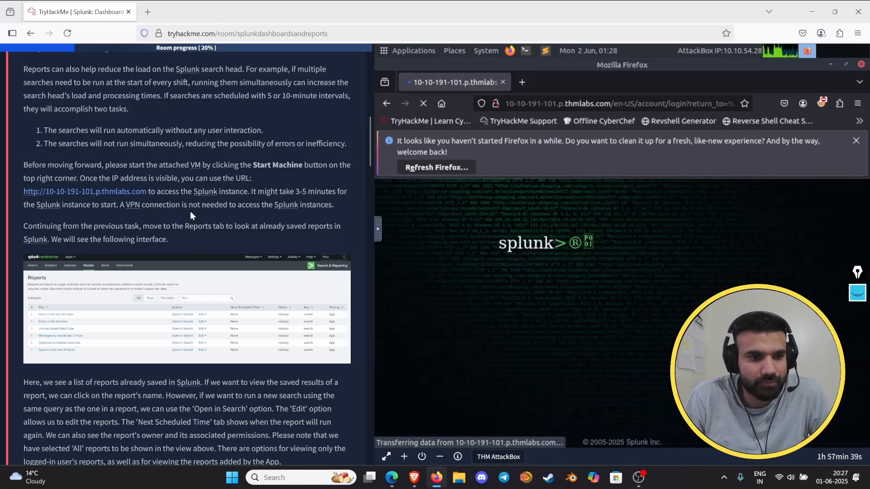
Read the Task 3 text on saved reports and open the Reports list of Splunk's Search & Reporting app
scroll(170, 221, "down", 2)
scroll(142, 212, "down", 1)
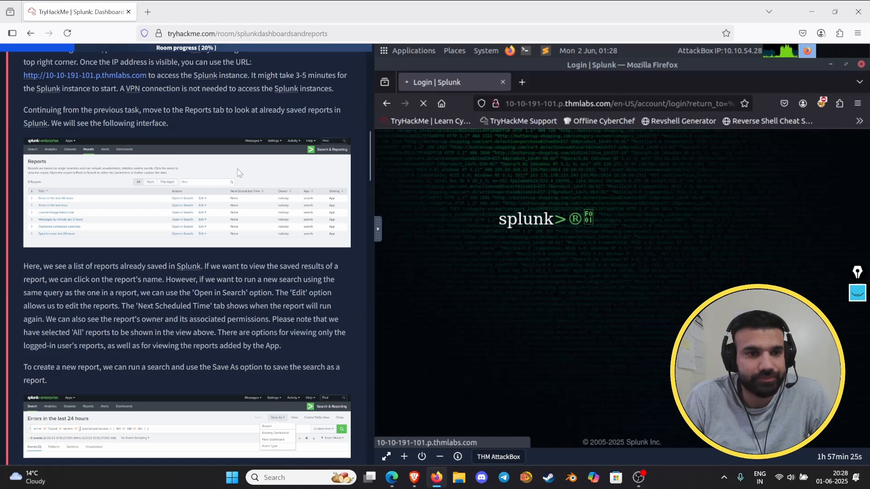
scroll(238, 173, "down", 3)
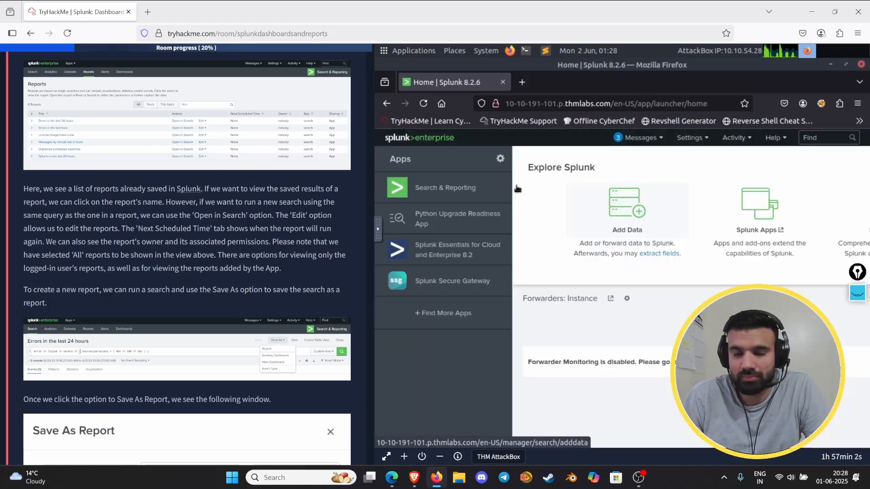
left_click(447, 193)
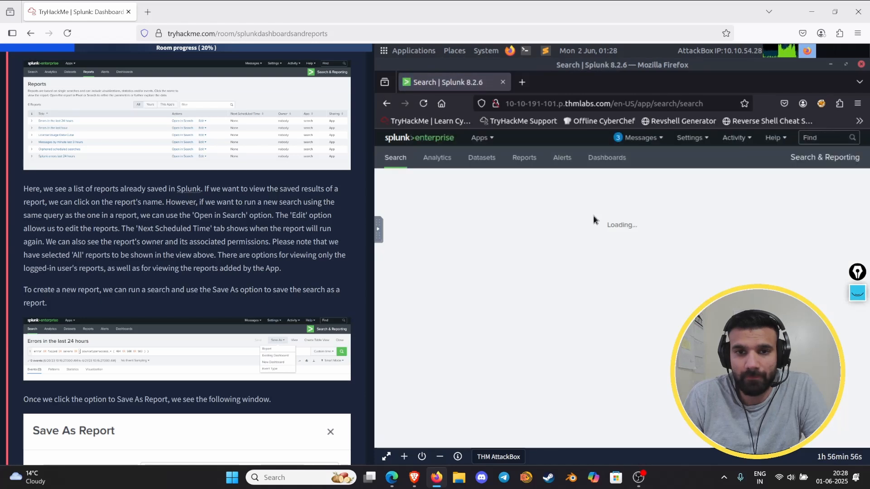
left_click(521, 162)
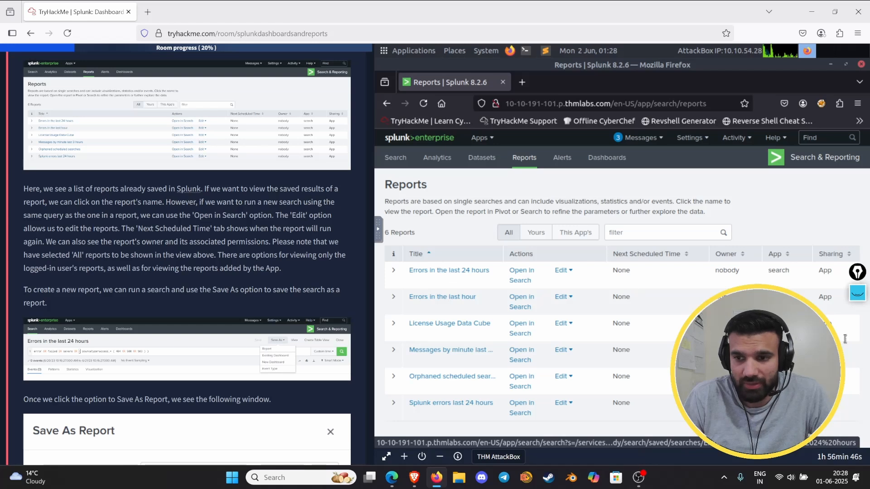
Clear the old annotations, underline the first four report titles from "Errors in the last 24 hours" to "Messages by minute last ...", and erase the marks
left_click(854, 299)
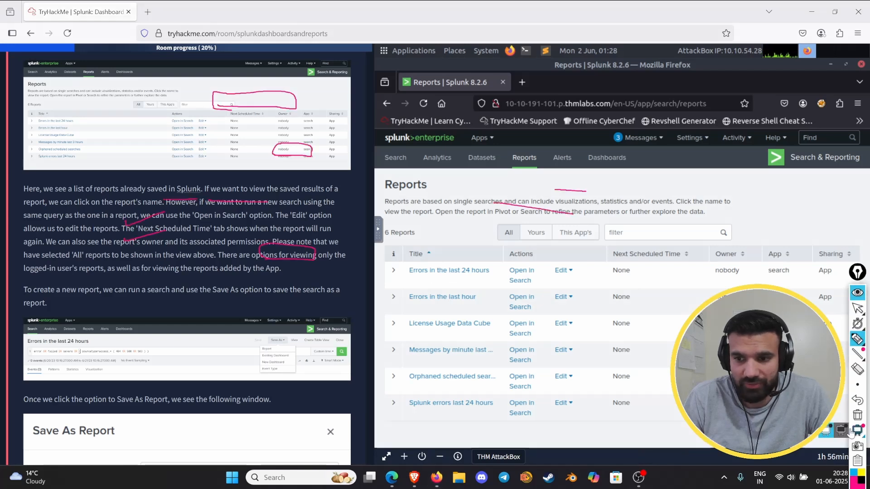
left_click(857, 415)
left_click_drag(416, 281, 506, 274)
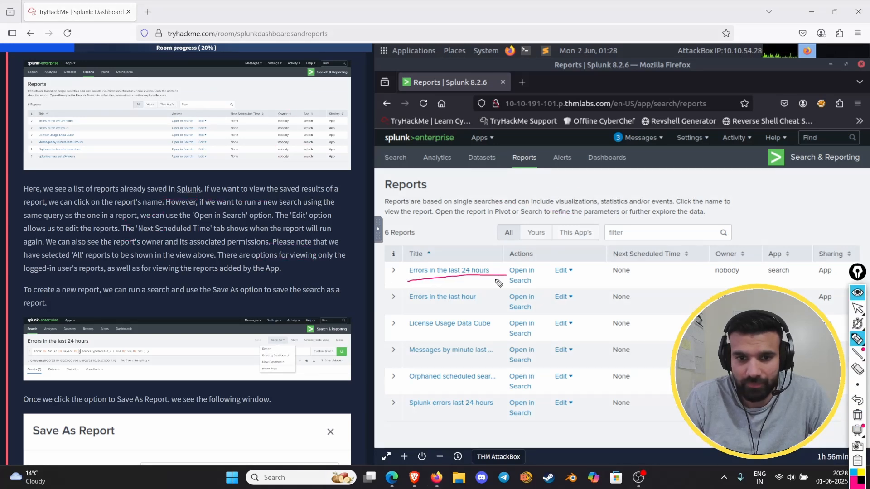
left_click_drag(412, 305, 475, 303)
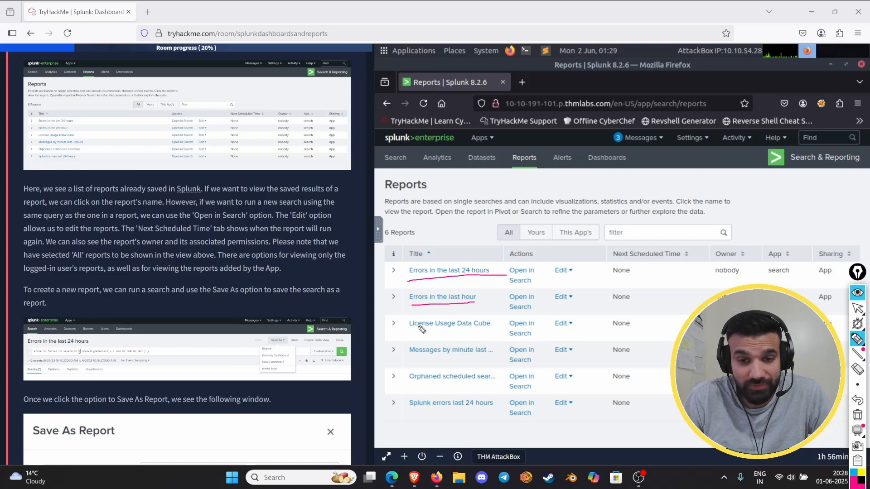
left_click_drag(407, 333, 482, 333)
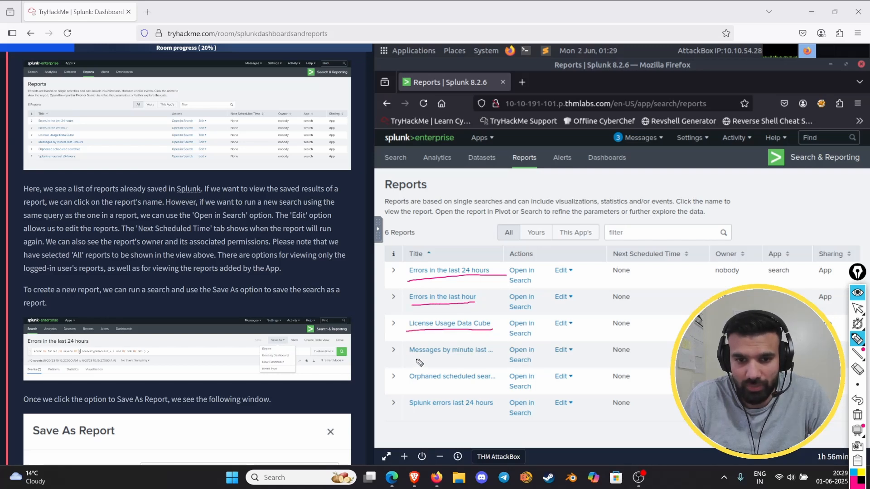
left_click_drag(416, 359, 506, 358)
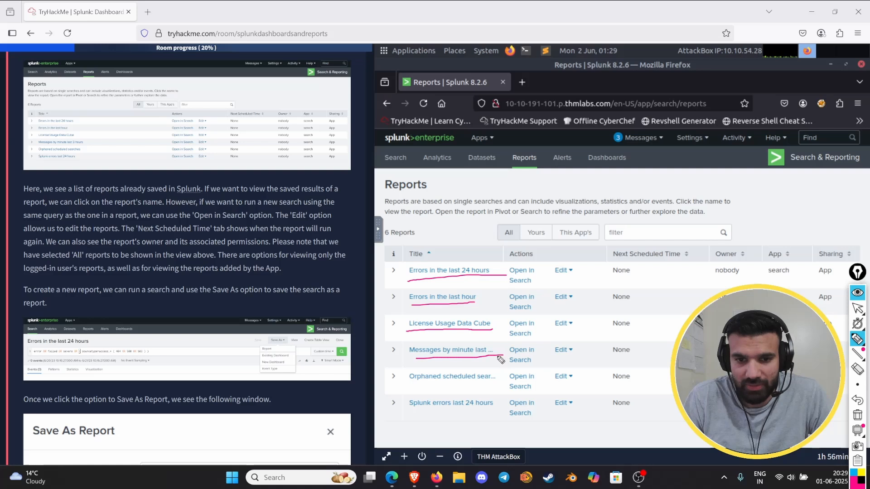
left_click(857, 415)
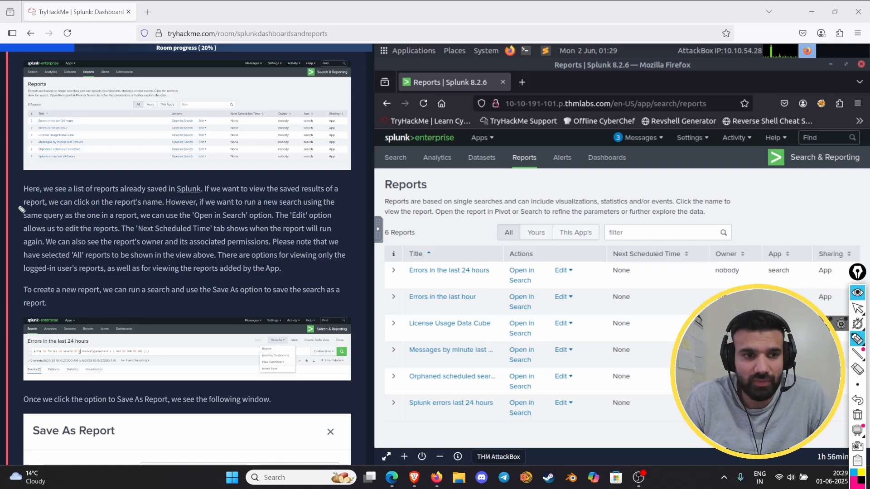
Underline "report," and "report's name" in the paragraph on saved reports, then clear the marks and hide the annotation layer
left_click_drag(23, 207, 50, 206)
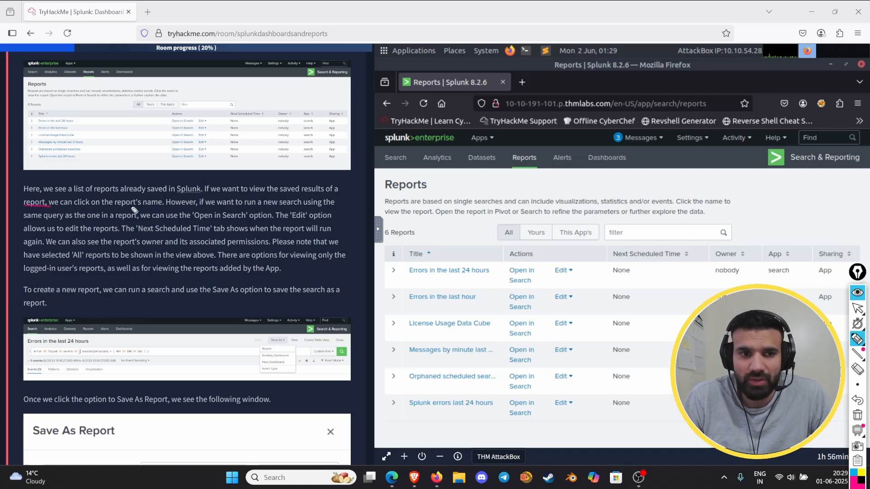
left_click_drag(115, 208, 162, 208)
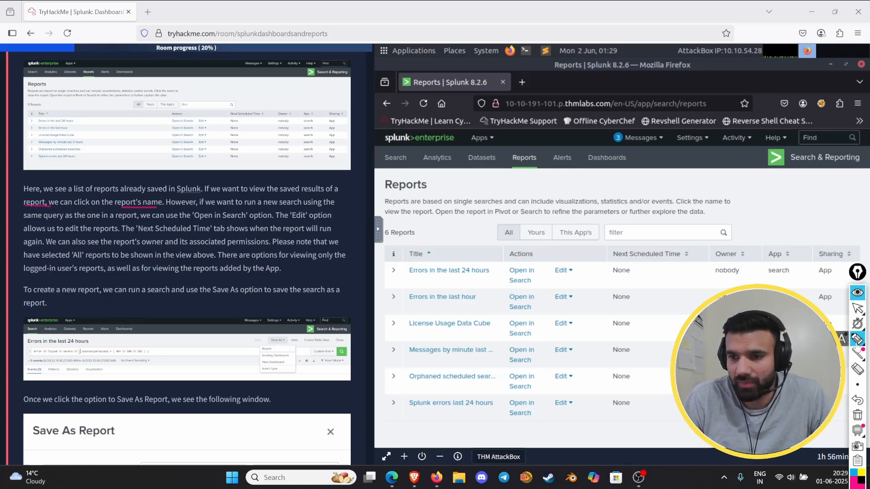
left_click(858, 416)
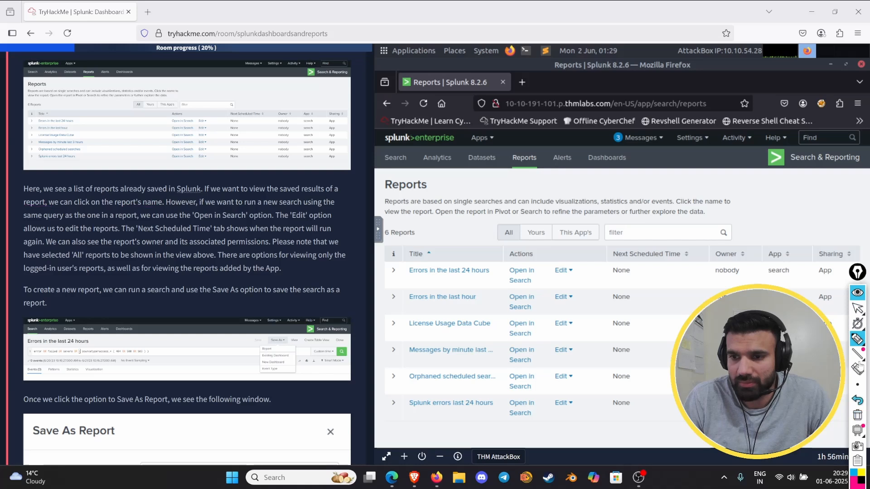
left_click(857, 292)
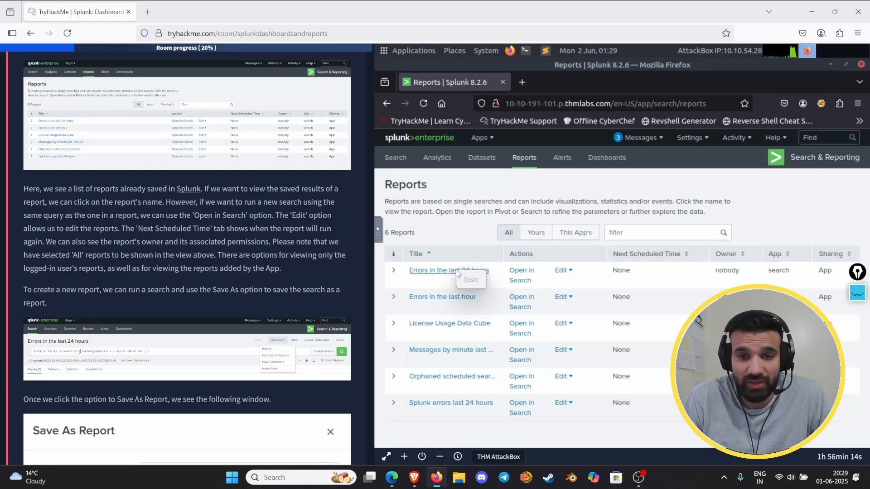
View the saved results of the "Errors in the last 24 hours" report and return to the Reports list
left_click_drag(455, 271, 446, 271)
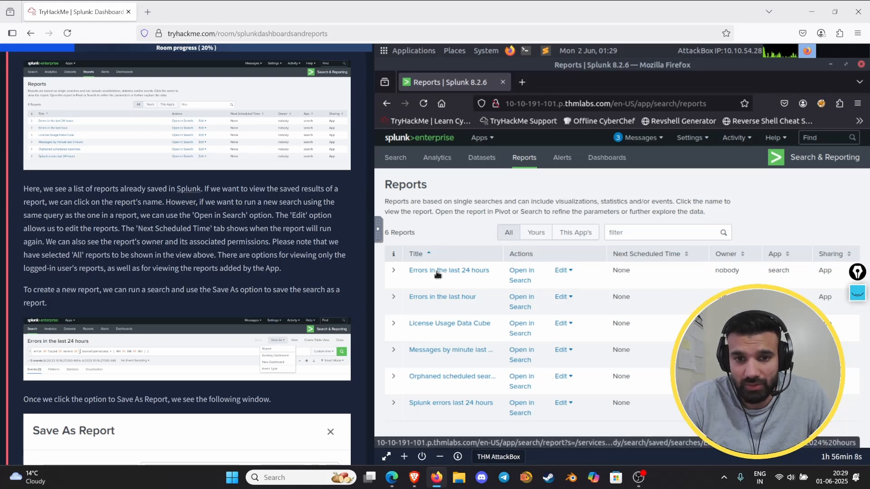
left_click(437, 272)
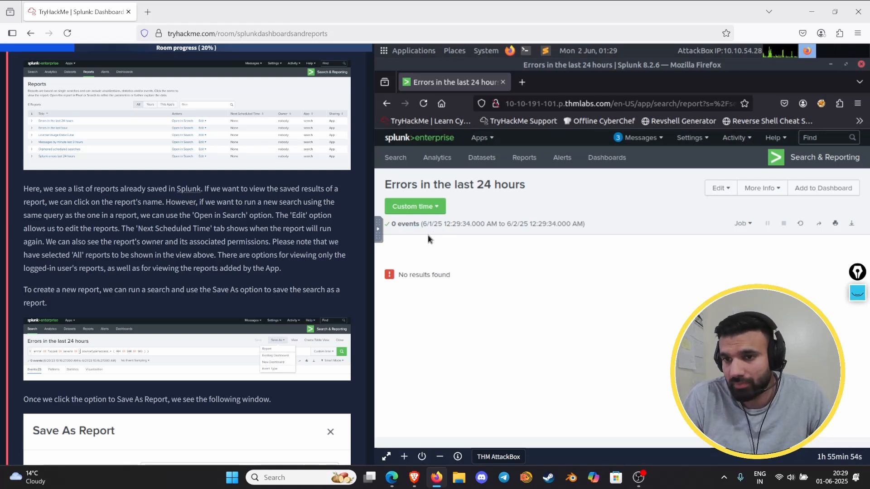
left_click(387, 103)
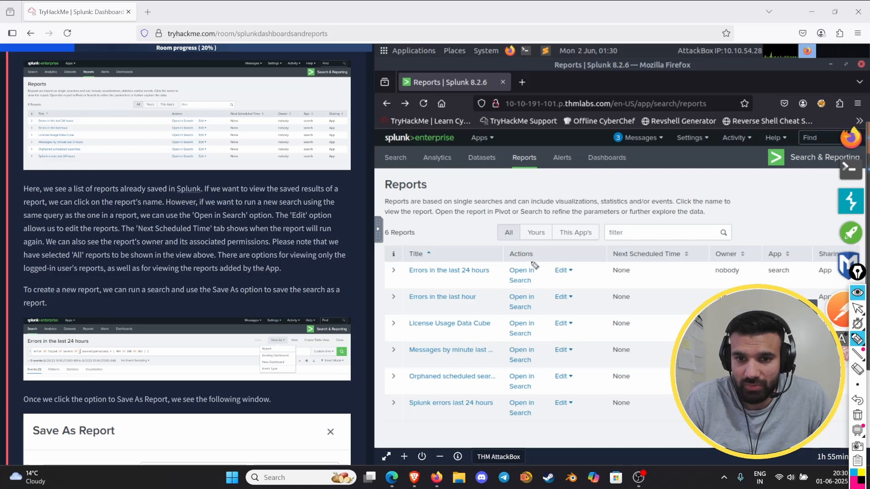
Circle "Open in Search" for the "Errors in the last 24 hours" report, hide the annotations, and open that report in Search
mouse_move(535, 265)
left_mouse_down()
mouse_move(505, 265)
mouse_move(549, 290)
mouse_move(519, 262)
mouse_move(532, 263)
left_mouse_up()
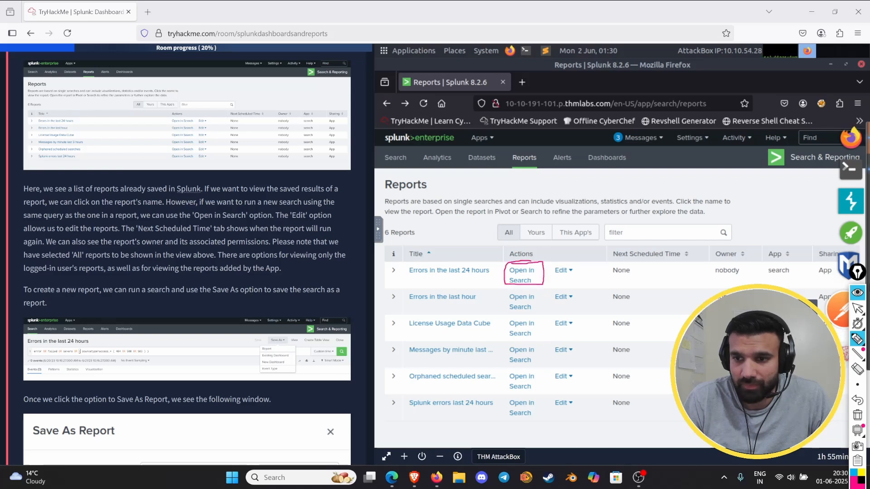
left_click(858, 292)
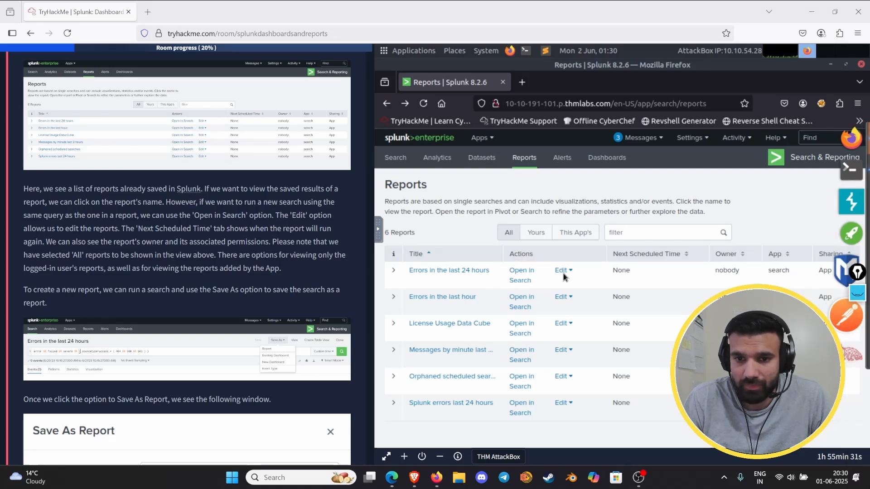
left_click(529, 279)
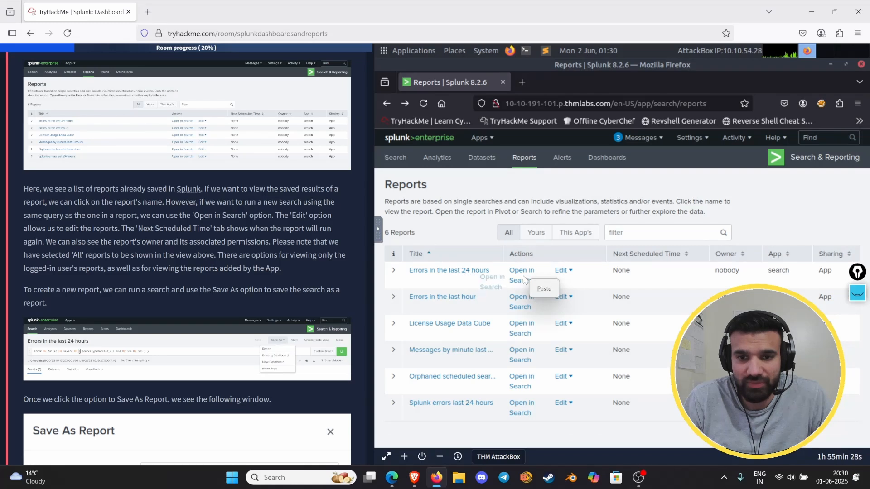
left_click(514, 272)
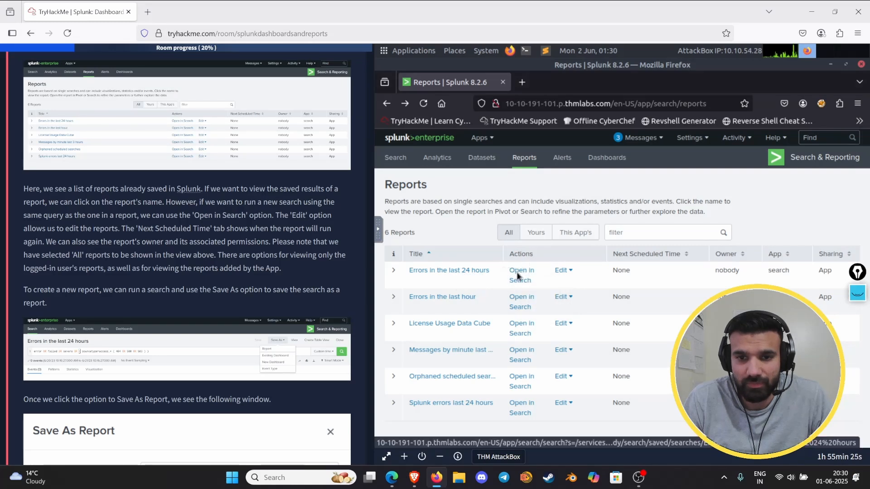
left_click(519, 275)
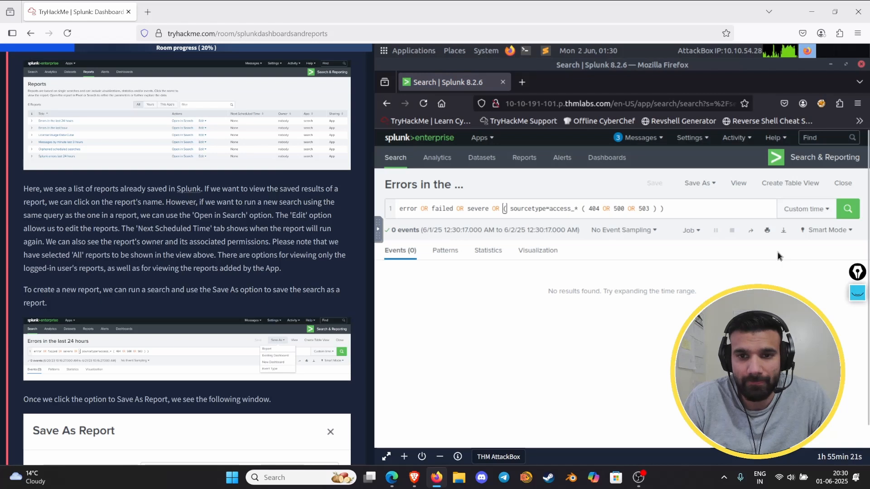
Clear the old annotation, outline the opened report's search query, erase the mark, and return to the Reports list
left_click(857, 293)
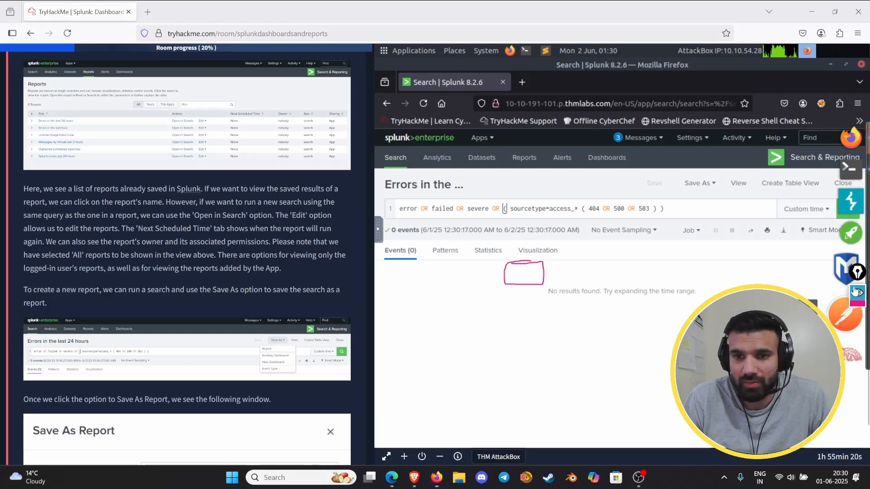
left_click(857, 414)
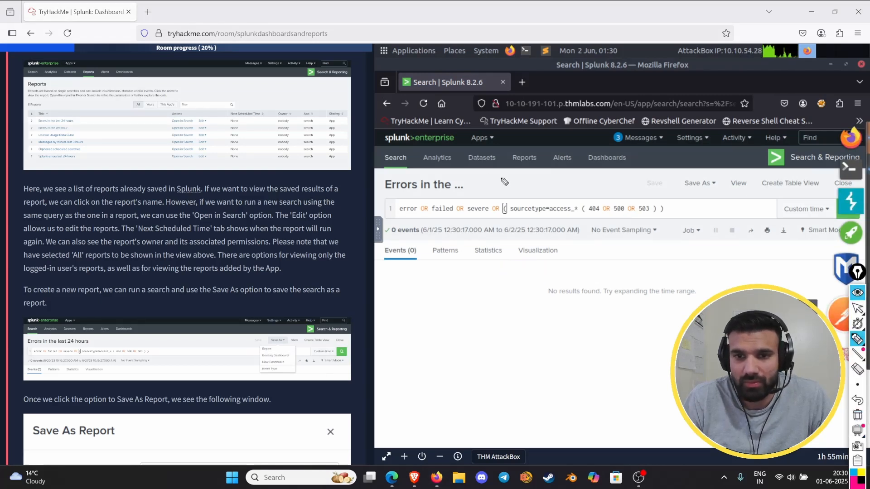
mouse_move(542, 196)
left_mouse_down()
mouse_move(664, 203)
mouse_move(666, 229)
mouse_move(421, 231)
mouse_move(388, 195)
mouse_move(586, 196)
left_mouse_up()
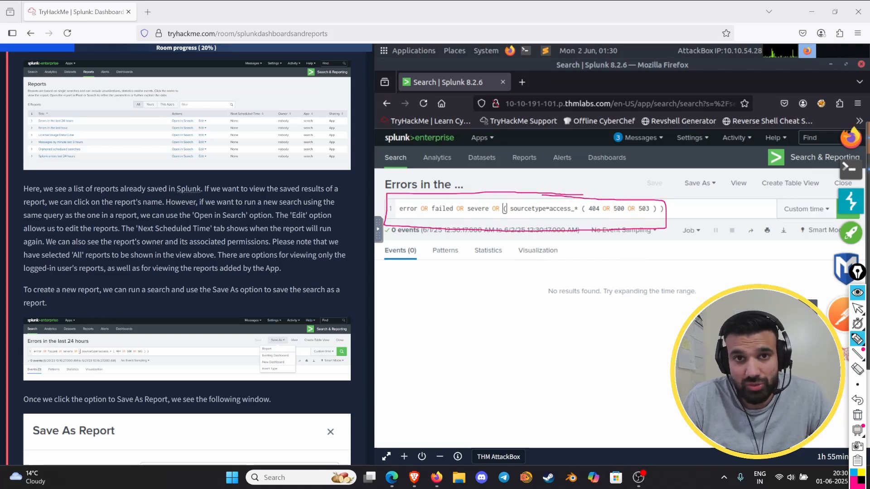
left_click(856, 415)
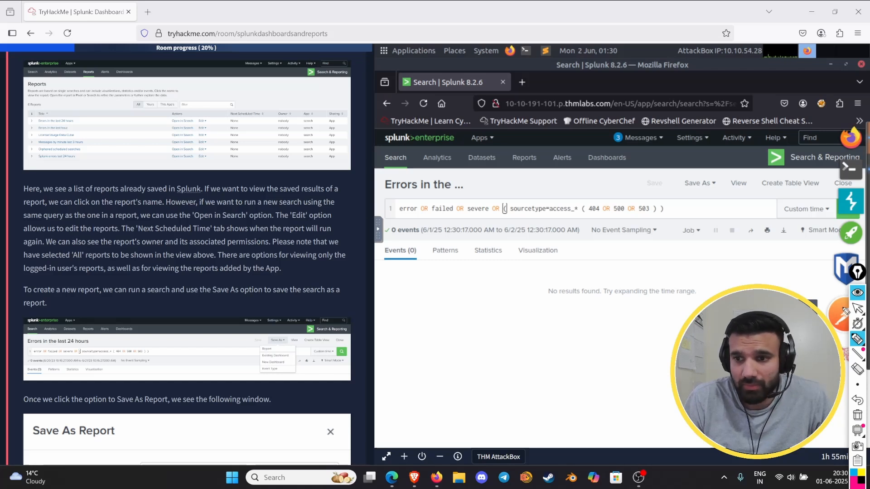
left_click(857, 294)
left_click(387, 104)
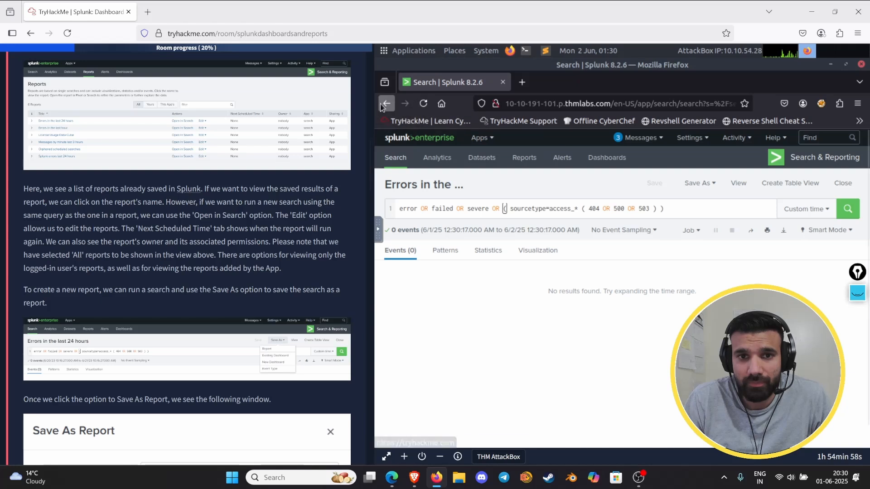
left_click(380, 104)
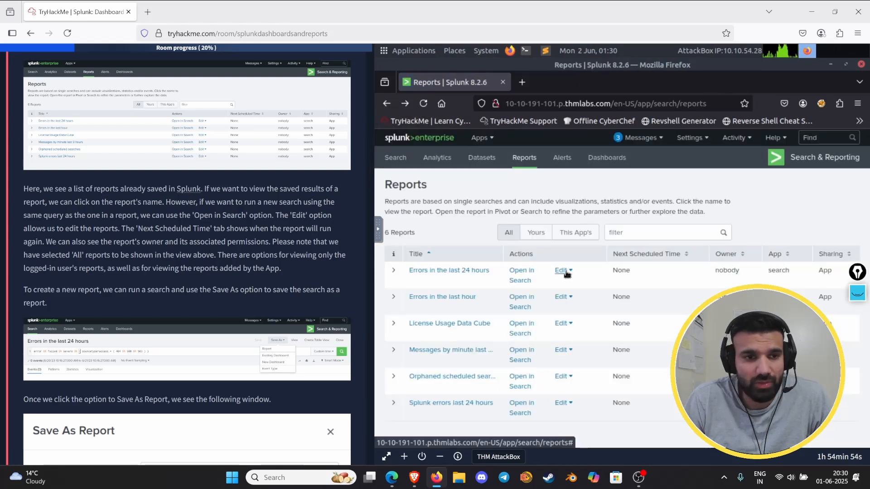
Circle the Edit option and Next Scheduled Time value of the "Errors in the last 24 hours" report and underline its owner
left_click(858, 293)
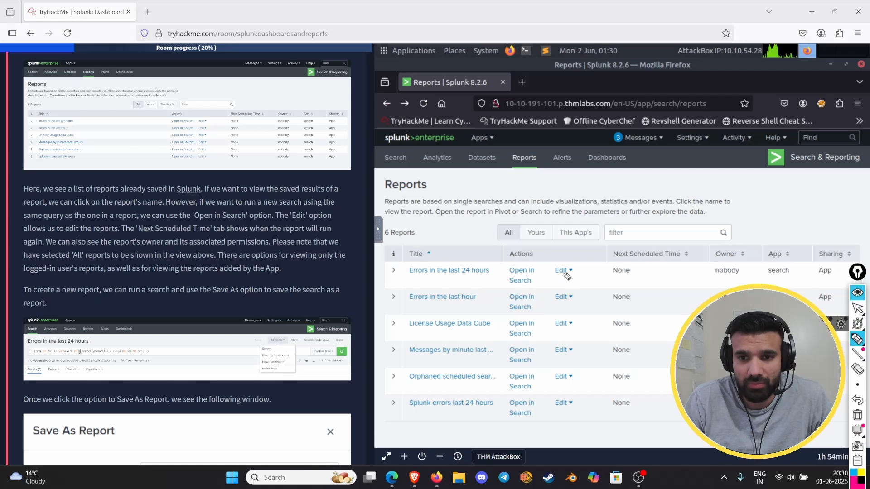
mouse_move(586, 274)
left_mouse_down()
mouse_move(553, 257)
mouse_move(565, 286)
left_mouse_up()
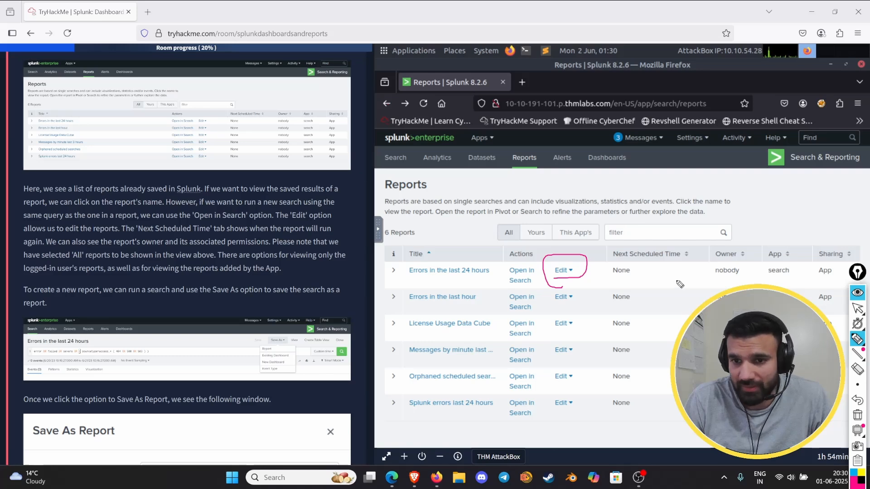
mouse_move(613, 280)
left_mouse_down()
mouse_move(639, 256)
mouse_move(609, 277)
left_mouse_up()
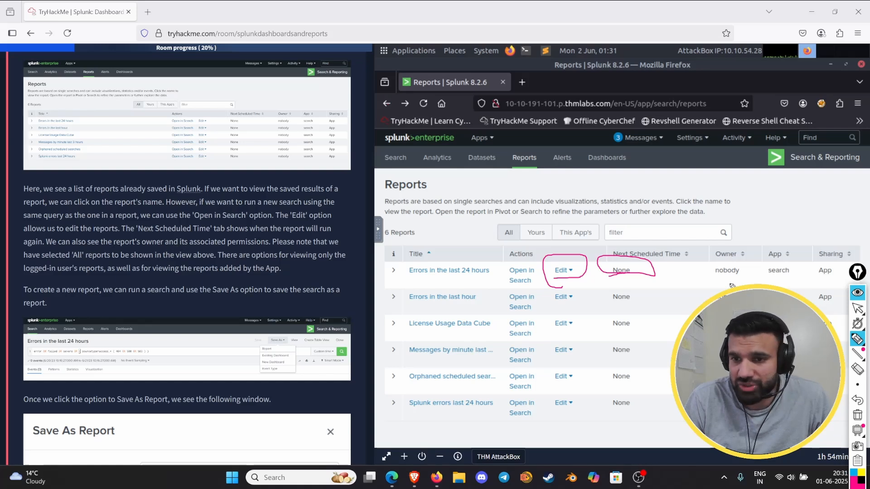
left_click_drag(719, 281, 729, 278)
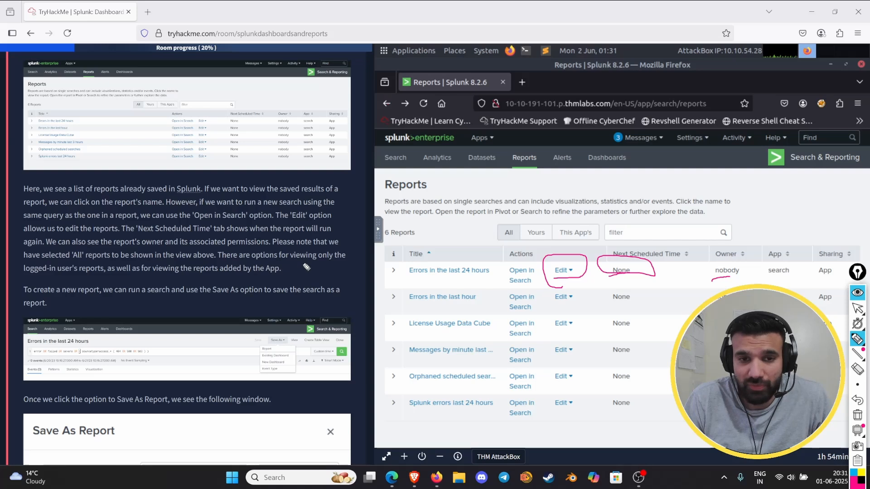
Underline "logged-in user's reports" and "added by the App" in the task text, then clear all marks and hide the annotations
left_click_drag(40, 278, 96, 277)
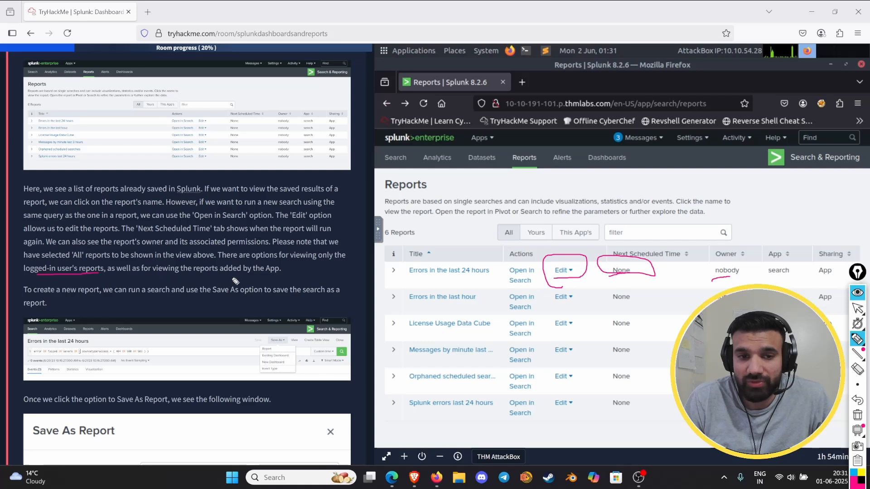
left_click_drag(230, 276, 279, 275)
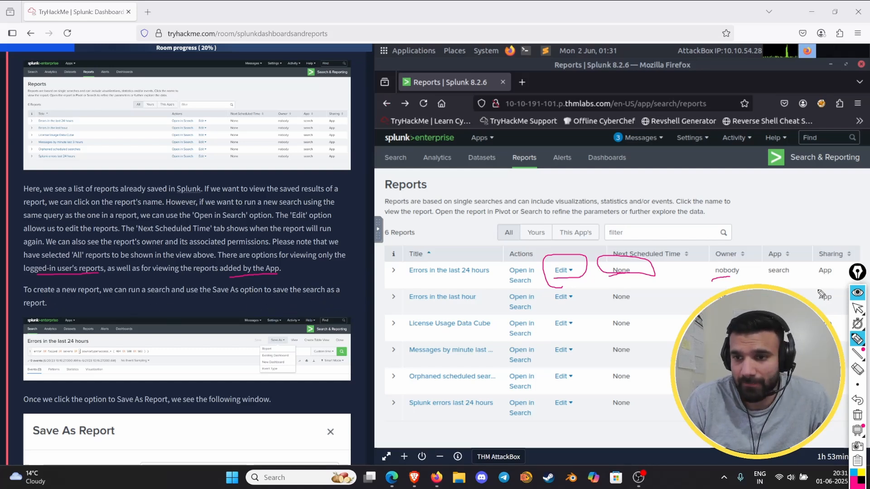
left_click(861, 417)
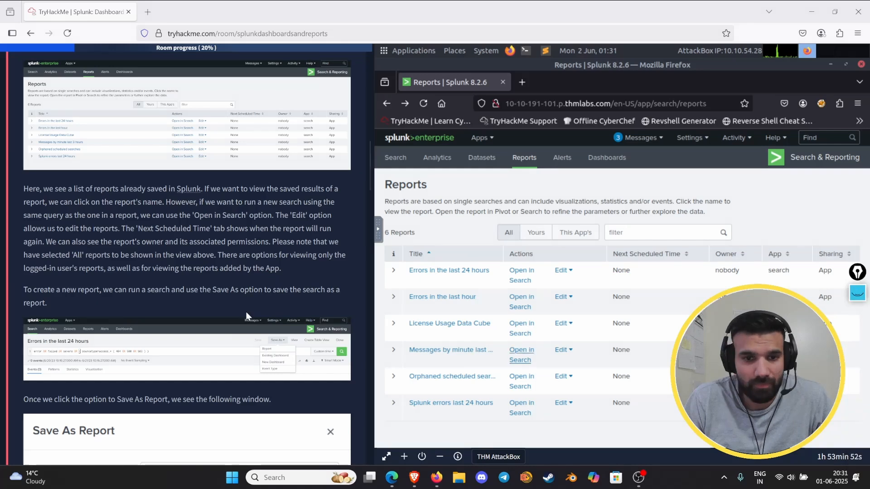
Read the task text on creating a report, then view the "Errors in the last 24 hours" report's results and return to the list
scroll(119, 288, "down", 2)
scroll(119, 288, "down", 5)
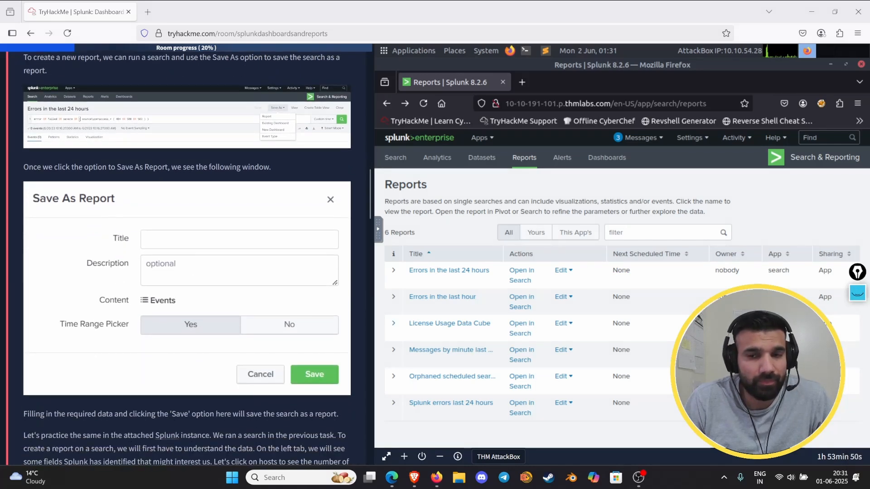
left_click(854, 300)
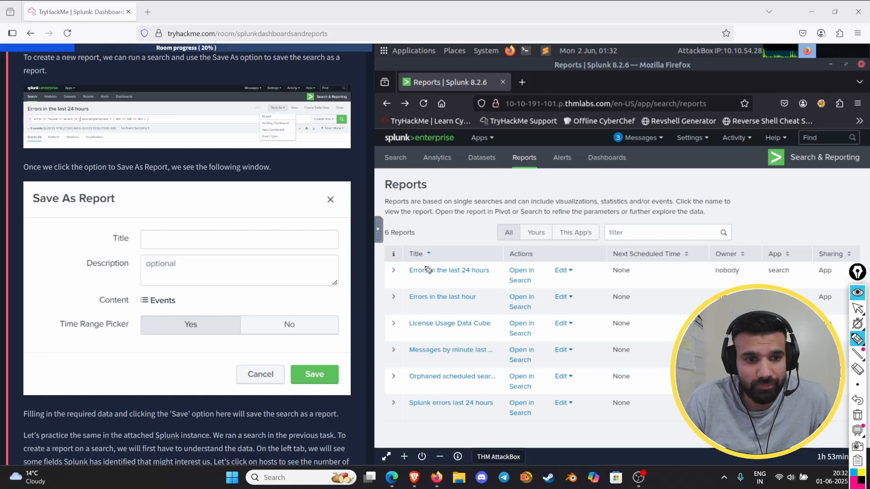
left_click(858, 294)
left_click(458, 271)
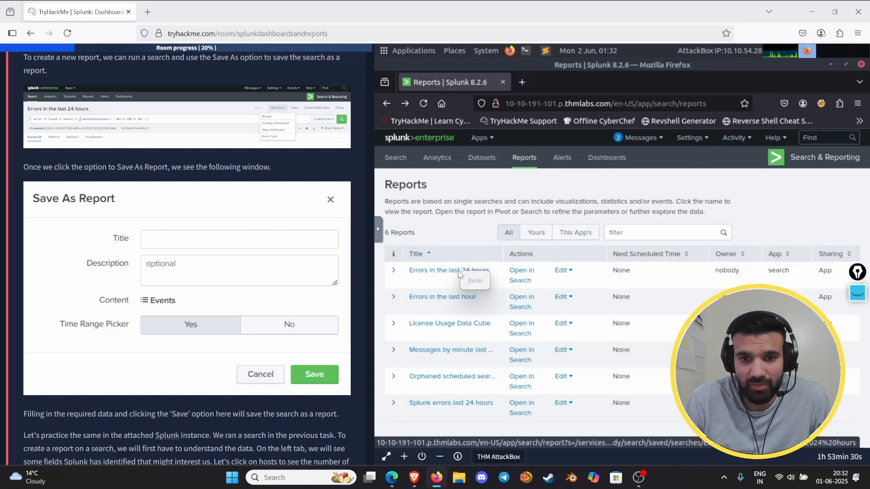
left_click(437, 273)
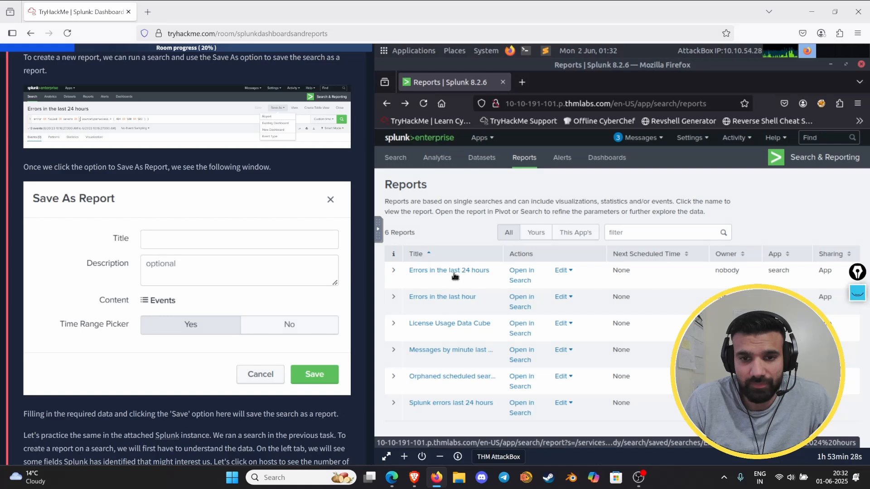
left_click(455, 272)
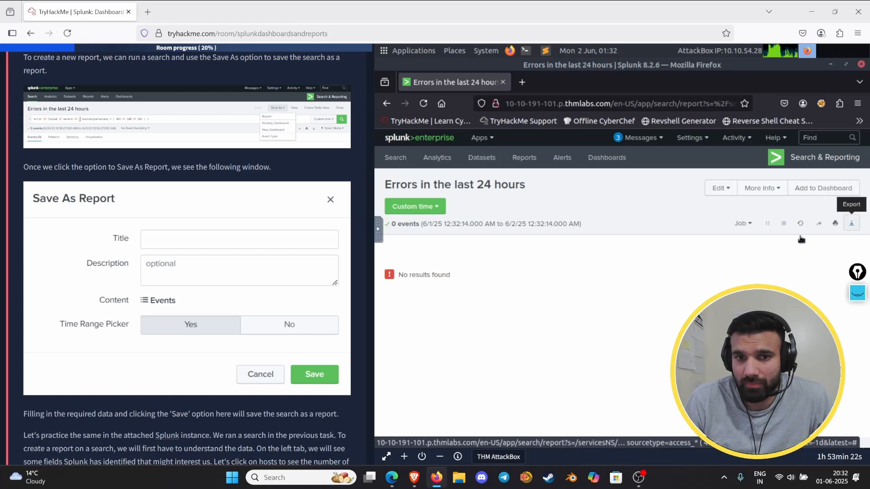
left_click(386, 103)
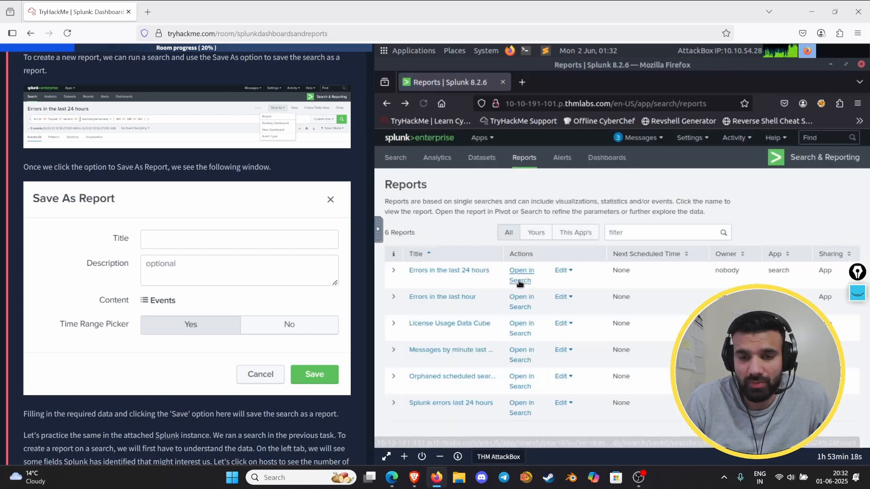
Open the "Errors in the last 24 hours" report in Search and start saving it as a report, comparing with the task instructions
left_click(521, 279)
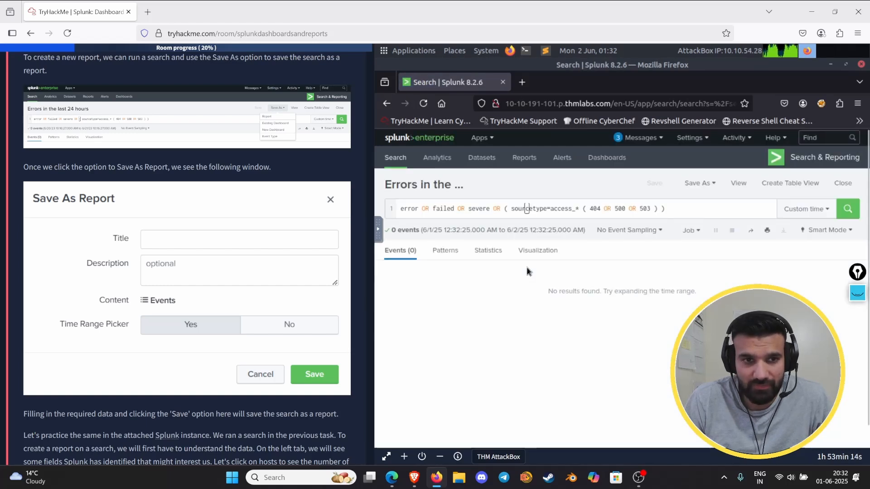
left_click(698, 185)
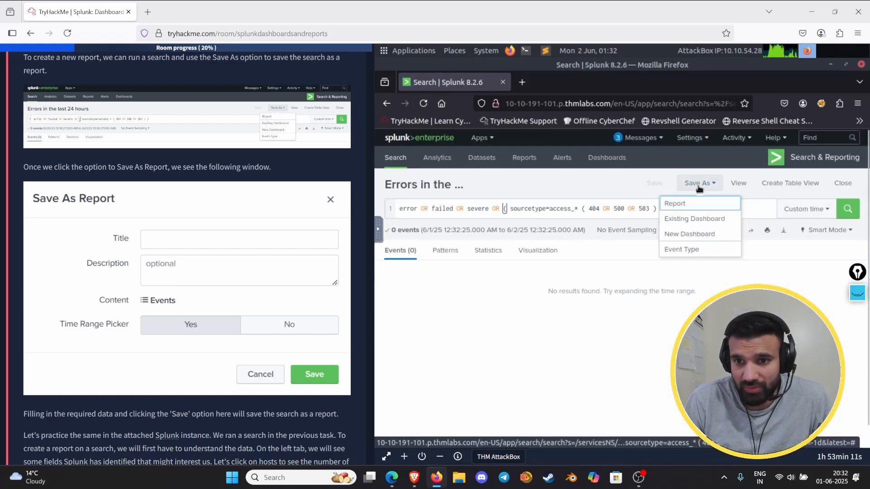
left_click(677, 204)
scroll(183, 257, "down", 3)
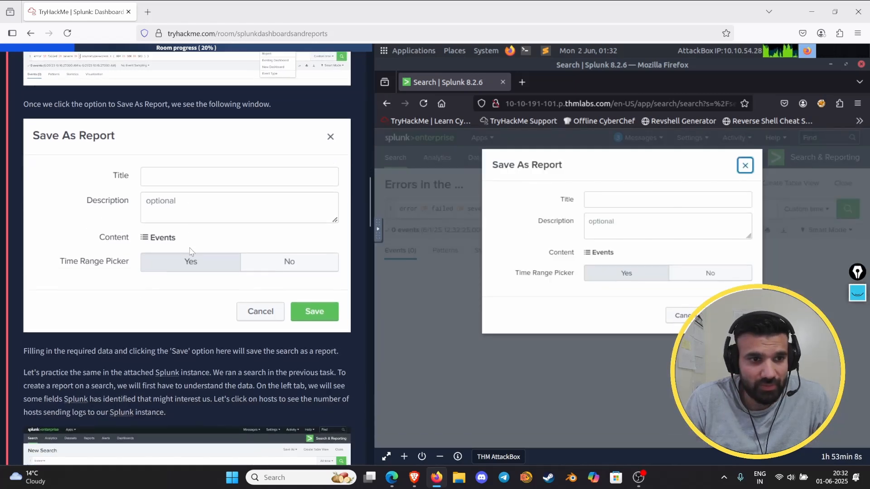
scroll(161, 224, "down", 2)
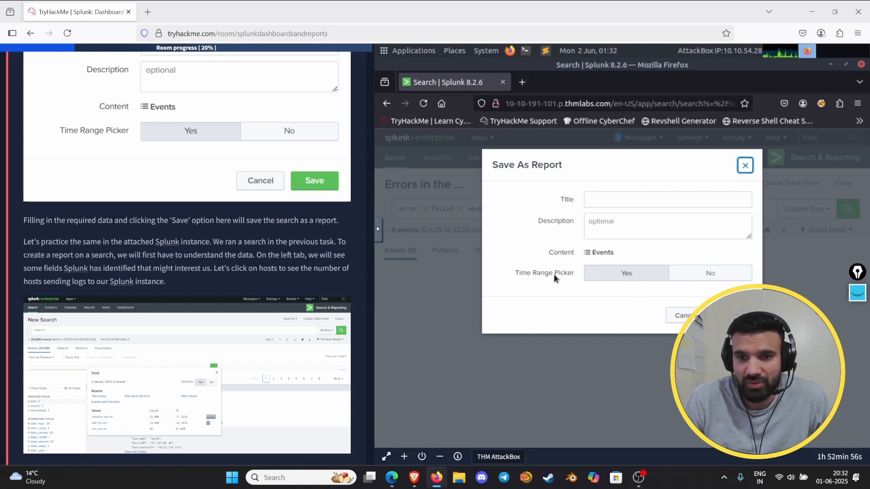
Switch the report's Time Range Picker to No and back to Yes, then close the Save As Report dialog without saving
left_click(593, 253)
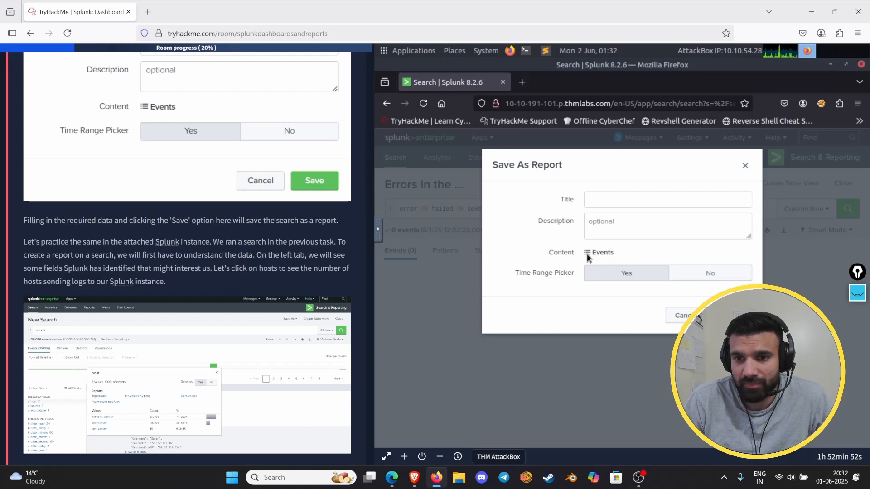
left_click(694, 274)
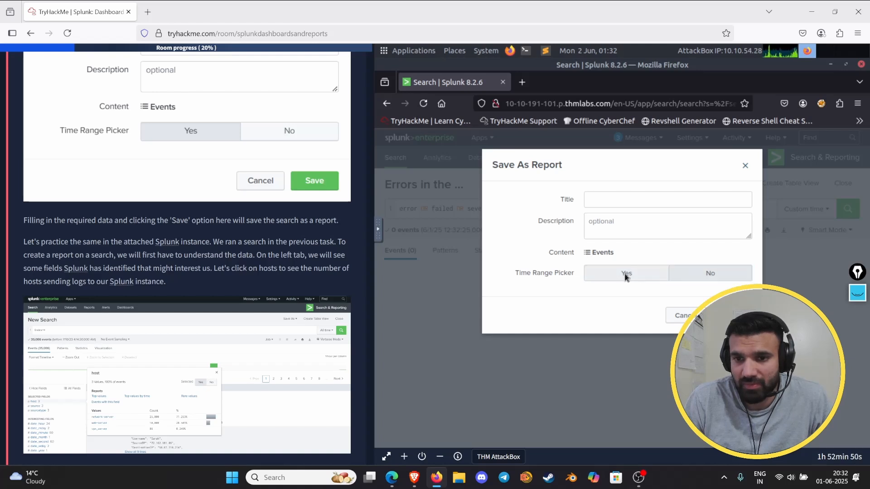
left_click(626, 275)
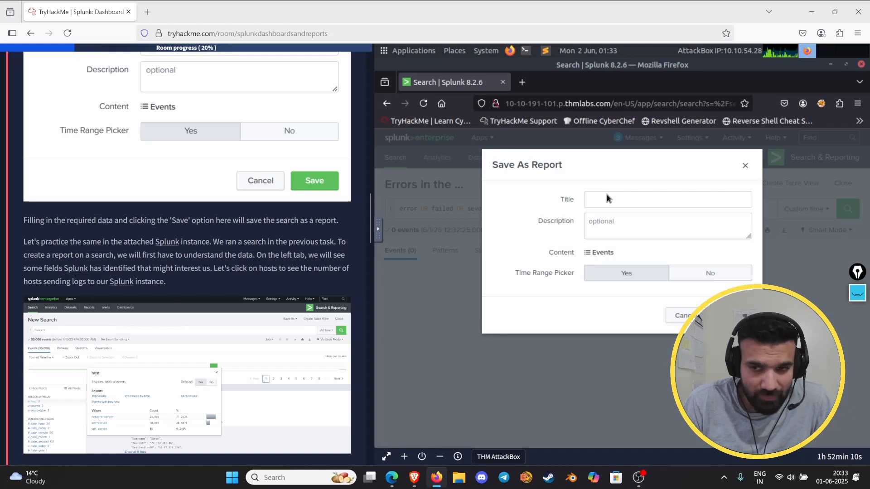
left_click(744, 167)
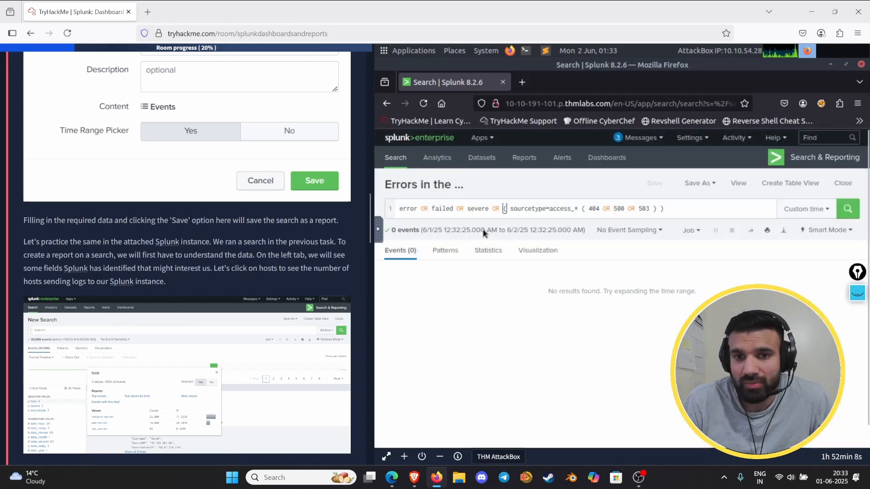
Replace the whole search query with index=* and run the search
left_click_drag(753, 209, 393, 215)
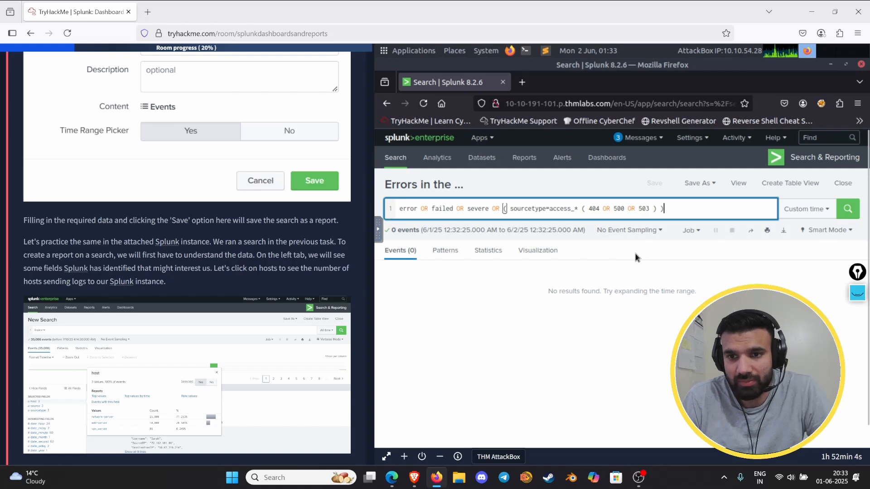
left_click(668, 214)
key("BackSpace")
key("BackSpace")
key("BackSpace")
key("BackSpace")
key("BackSpace")
key("BackSpace")
key("BackSpace")
key("BackSpace")
key("BackSpace")
key("BackSpace")
key("BackSpace")
key("BackSpace")
key("BackSpace")
key("BackSpace")
key("BackSpace")
key("BackSpace")
key("BackSpace")
key("BackSpace")
key("BackSpace")
key("BackSpace")
key("BackSpace")
key("BackSpace")
key("BackSpace")
key("BackSpace")
key("BackSpace")
key("BackSpace")
key("BackSpace")
key("BackSpace")
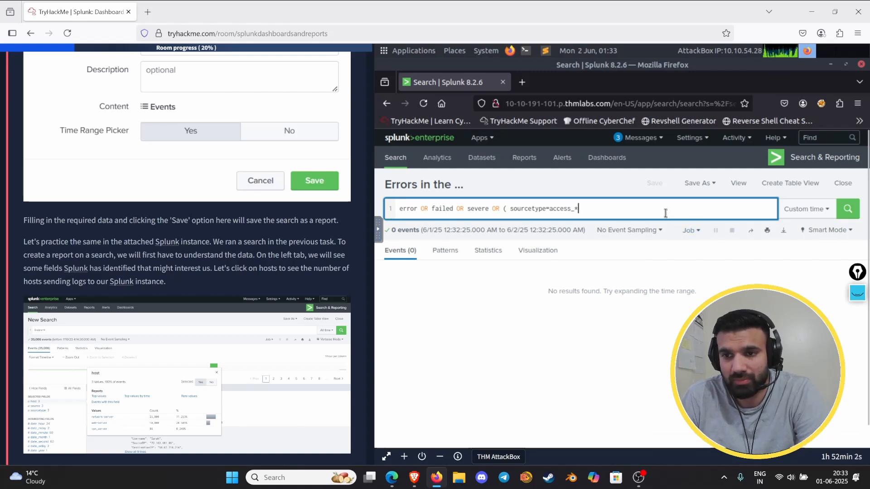
key("BackSpace")
key("BackSpace")
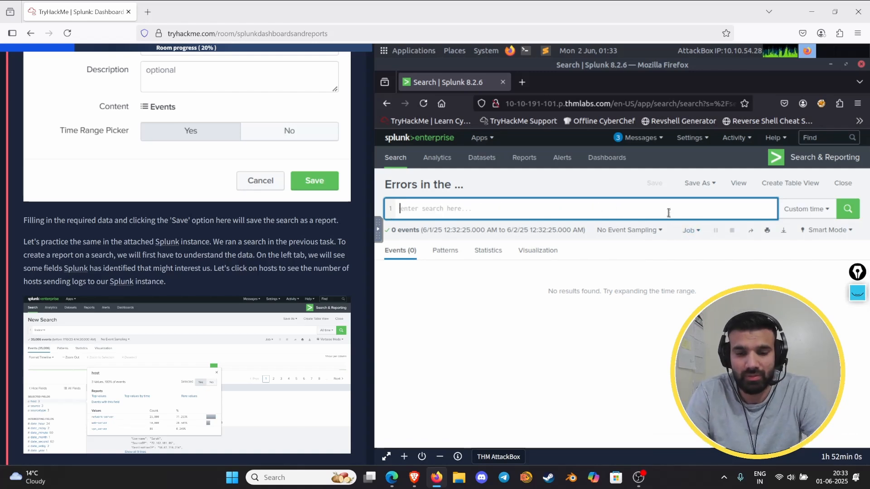
type("index=*")
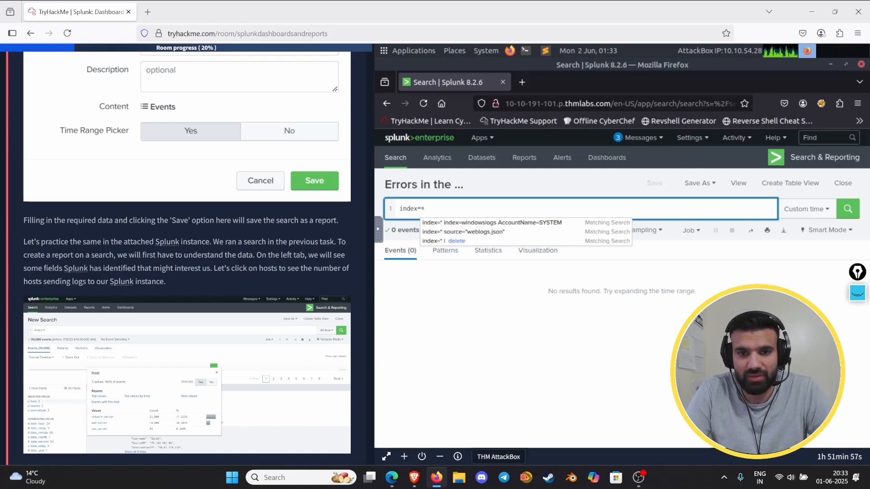
key("Return")
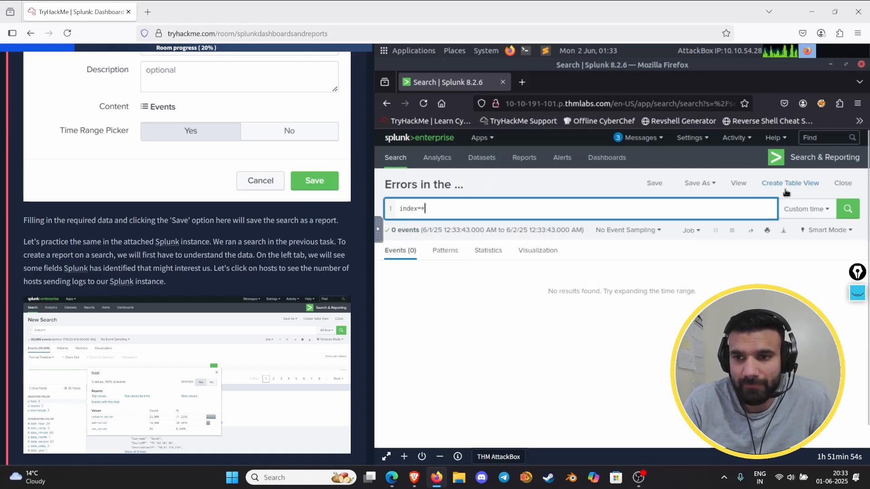
Set the search's time range to the All time preset so the index=* query reruns over all data
left_click(815, 209)
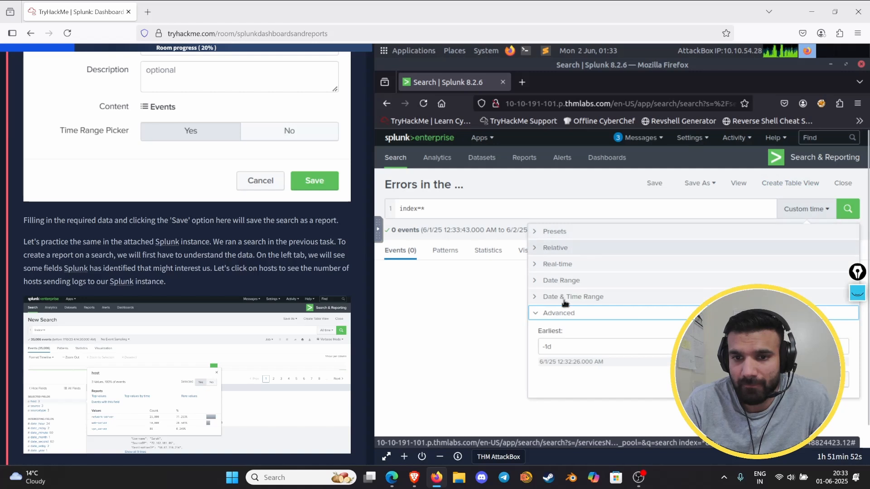
left_click(538, 234)
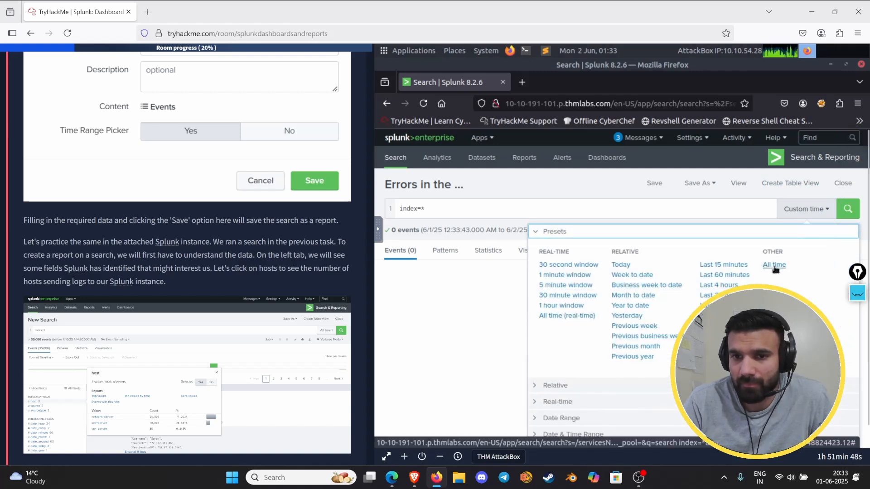
left_click(713, 283)
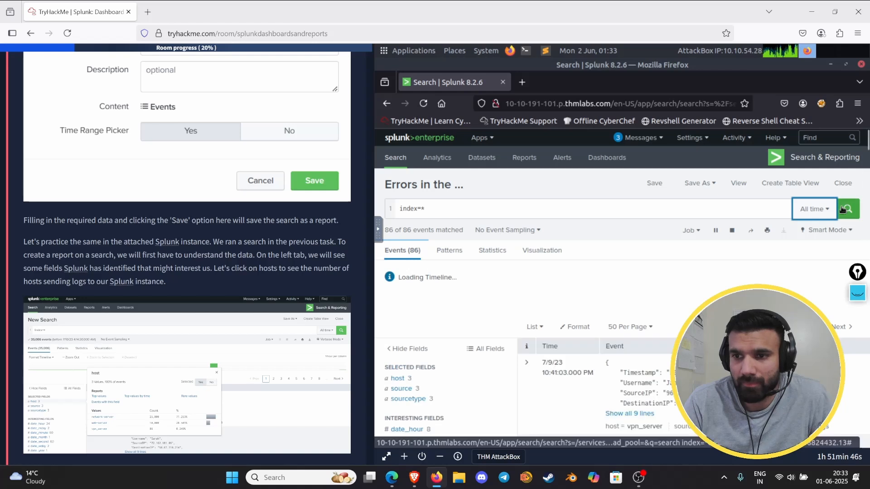
Open the host field's details in the search results and compare its host values and event counts with the task's example
scroll(607, 281, "down", 5)
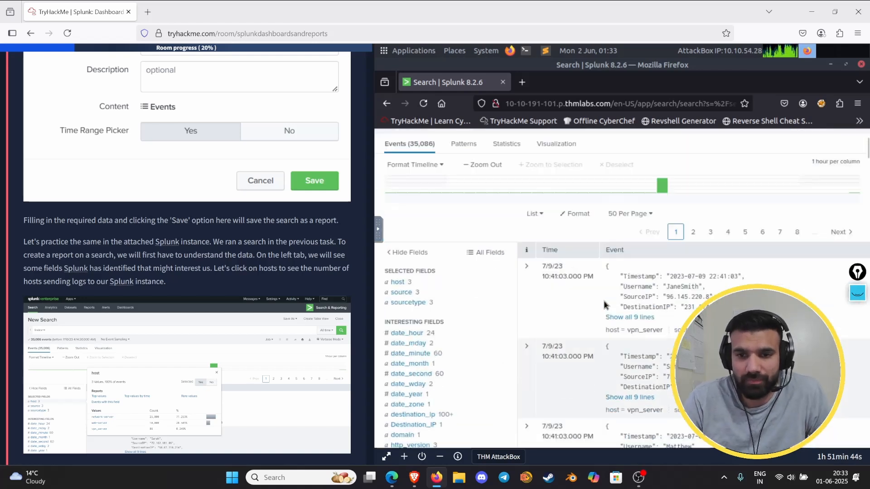
scroll(603, 295, "up", 3)
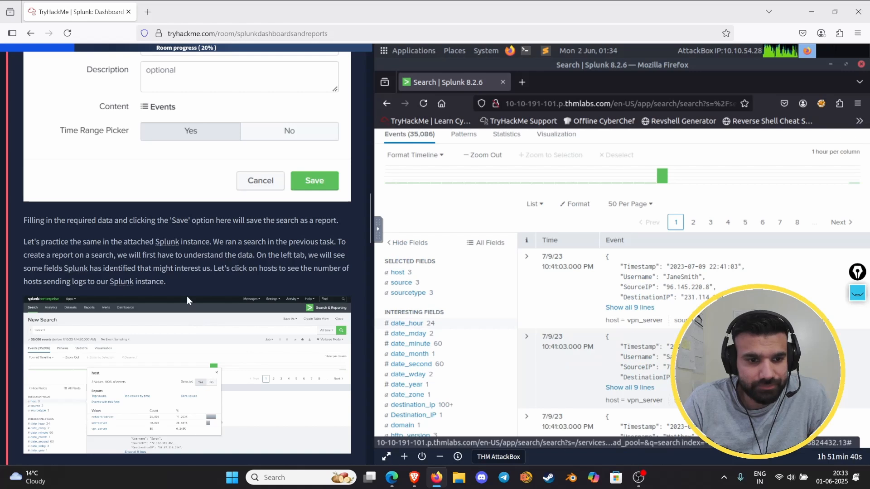
scroll(189, 284, "down", 2)
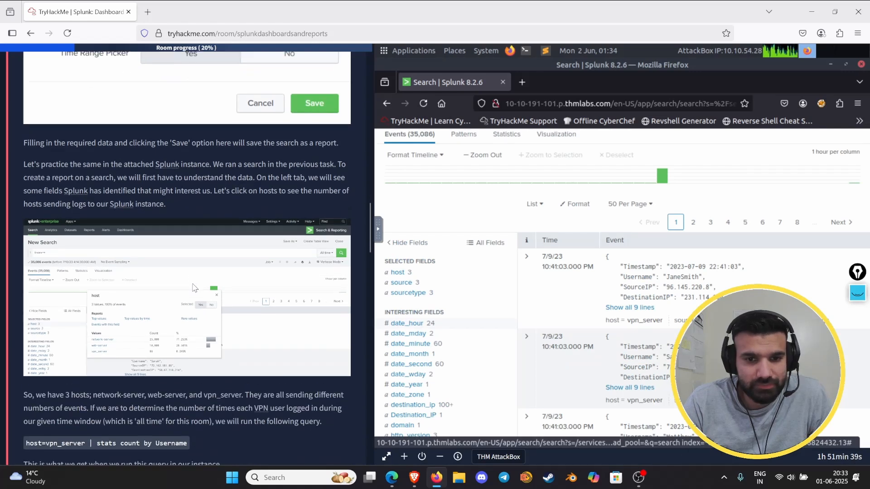
left_click(397, 273)
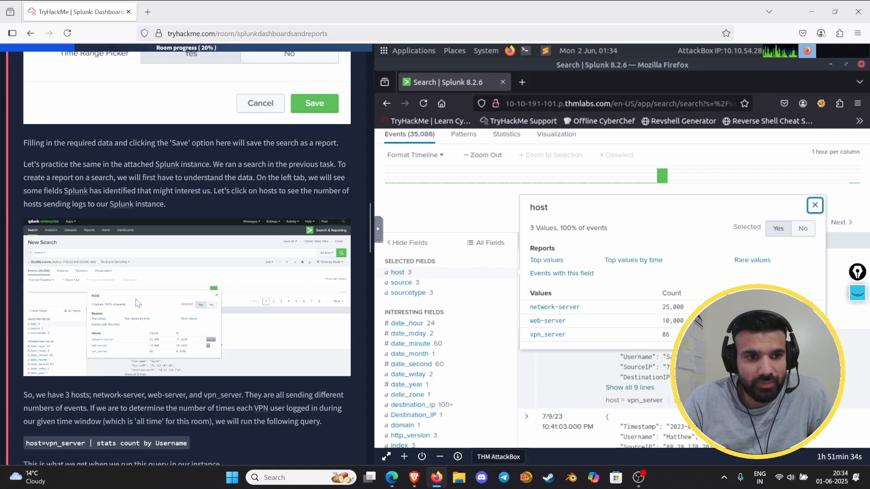
scroll(137, 303, "down", 1)
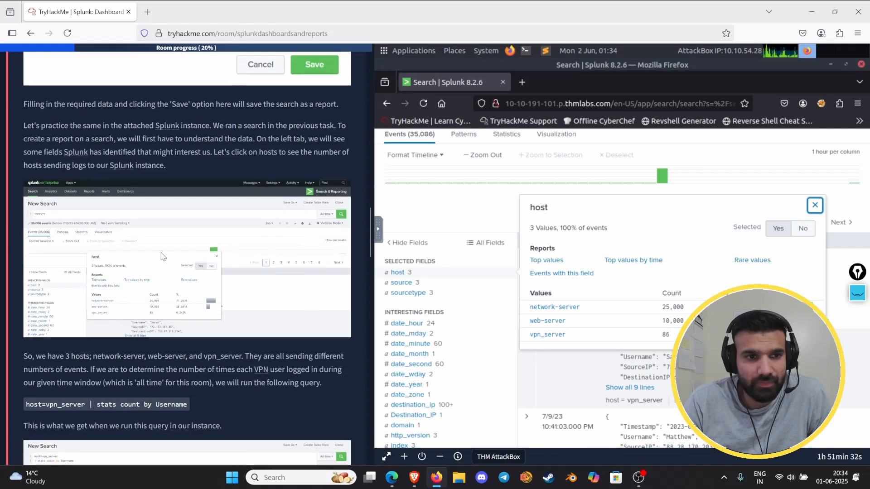
scroll(580, 305, "down", 2)
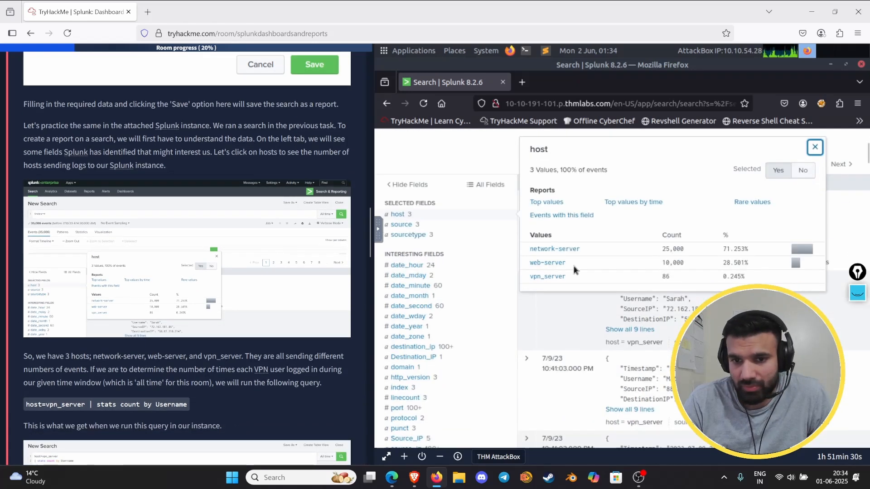
Outline and tick the network-server, web-server and vpn_server host values with the annotation pen, and clear the marks
left_click(853, 293)
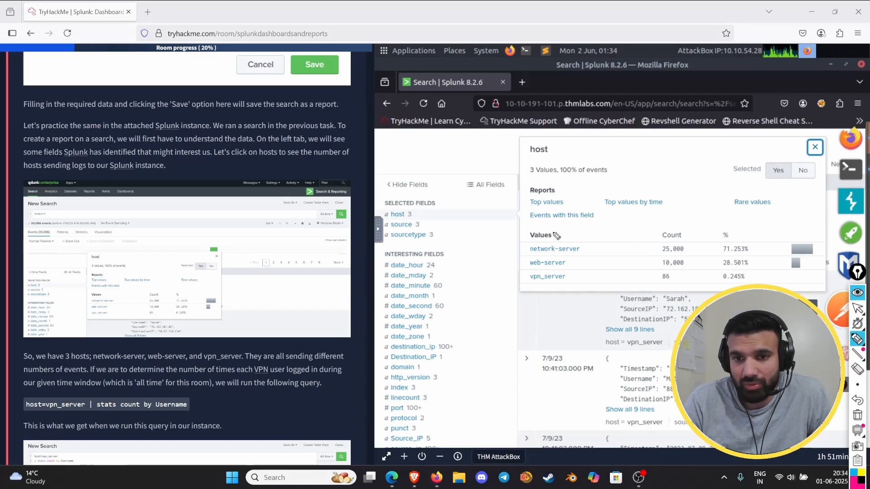
mouse_move(553, 233)
left_mouse_down()
mouse_move(596, 237)
mouse_move(550, 295)
mouse_move(506, 238)
mouse_move(566, 233)
left_mouse_up()
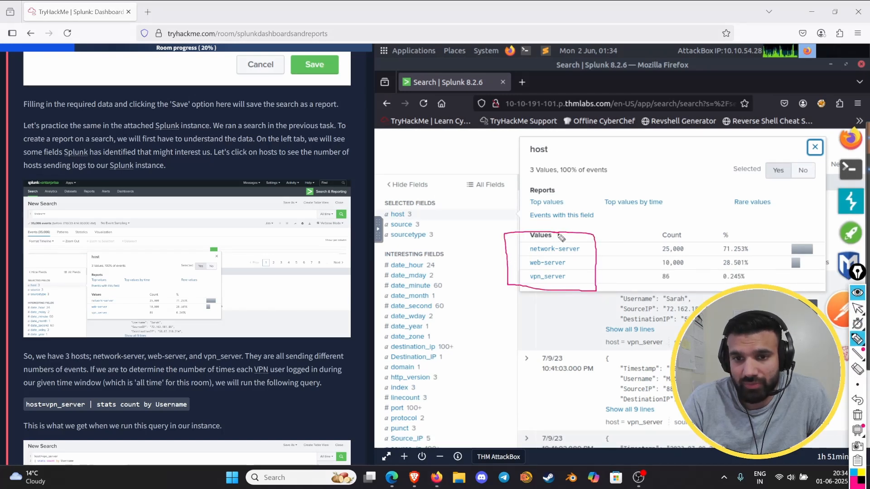
left_click_drag(508, 246, 548, 236)
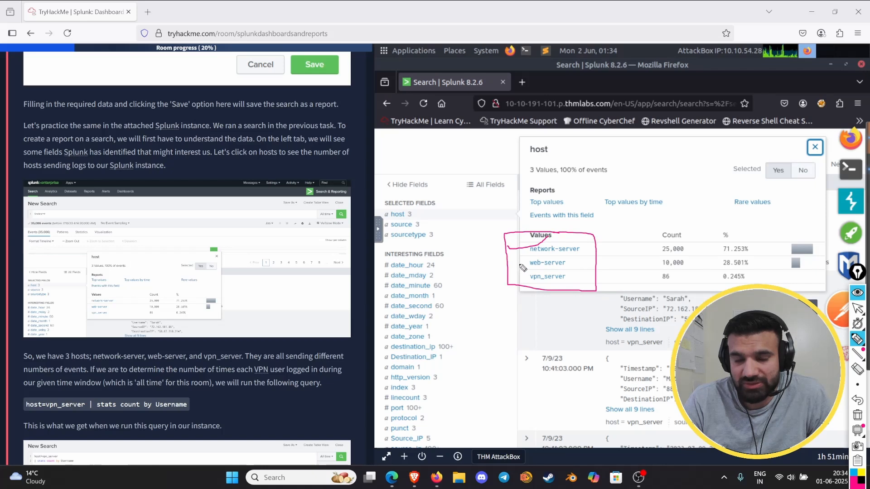
mouse_move(519, 261)
left_mouse_down()
mouse_move(553, 255)
mouse_move(553, 275)
left_mouse_up()
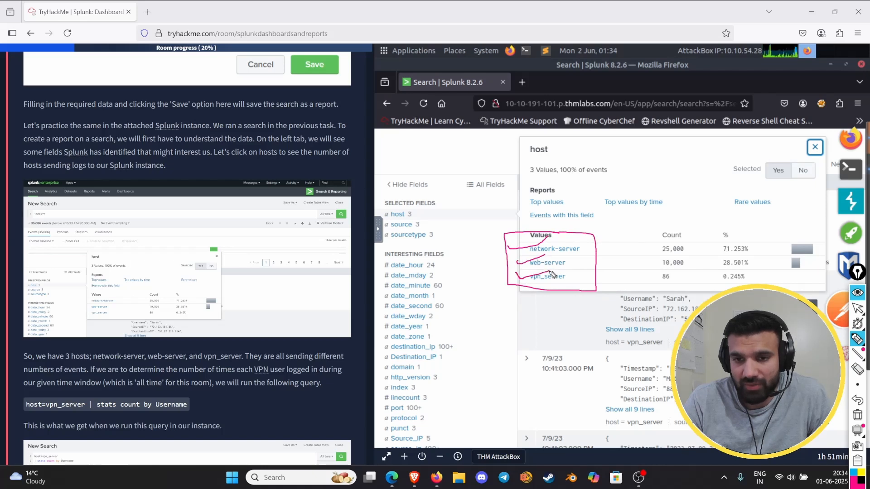
left_click(856, 415)
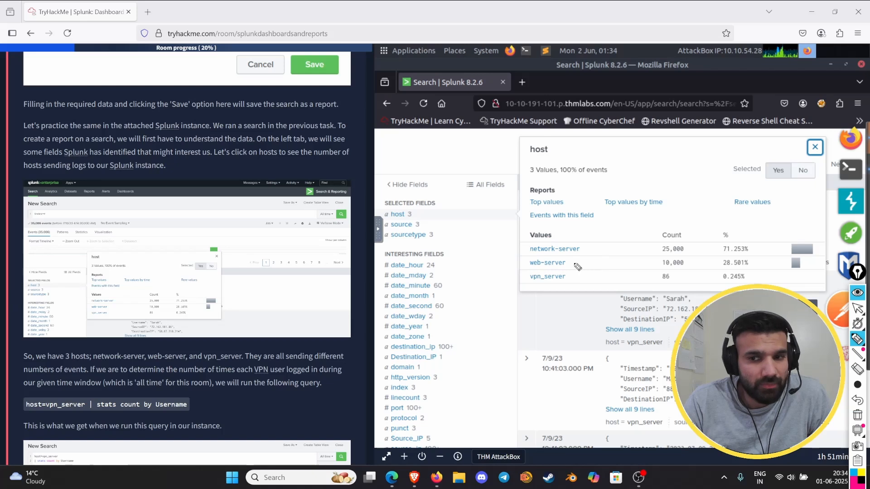
Underline the task's statement about the three hosts with the annotation pen, and dismiss the annotation
scroll(164, 249, "down", 3)
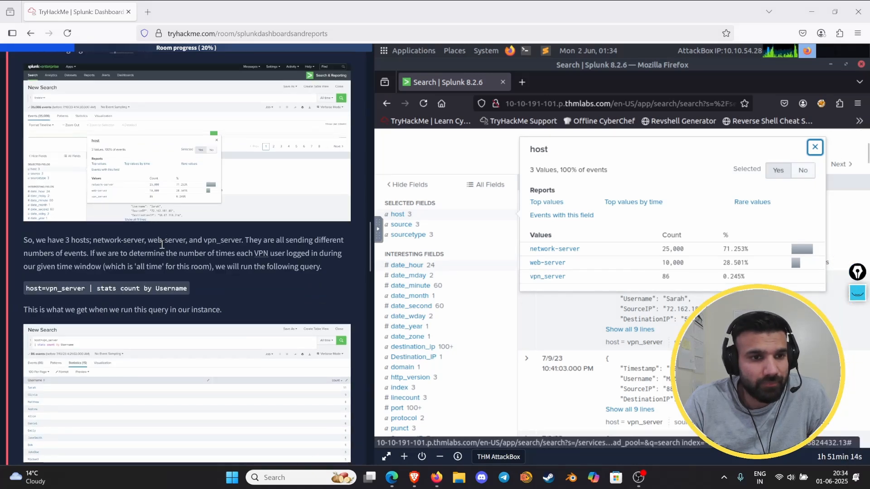
scroll(162, 240, "down", 3)
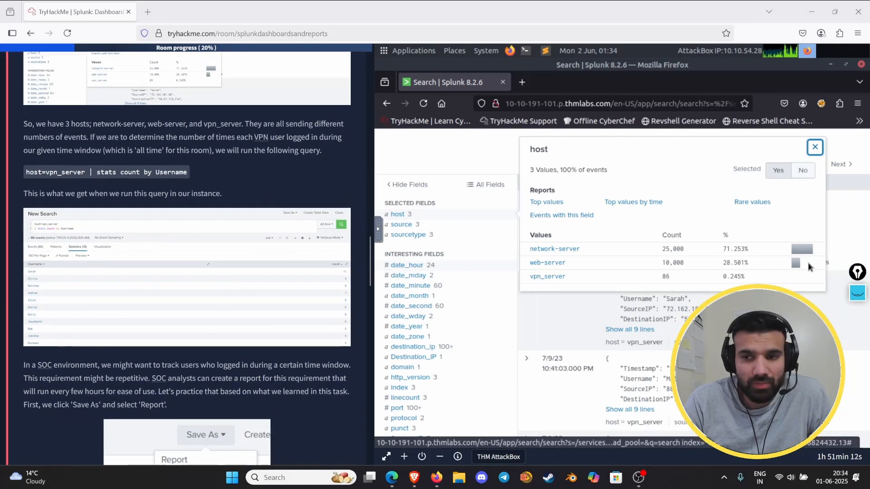
left_click(855, 295)
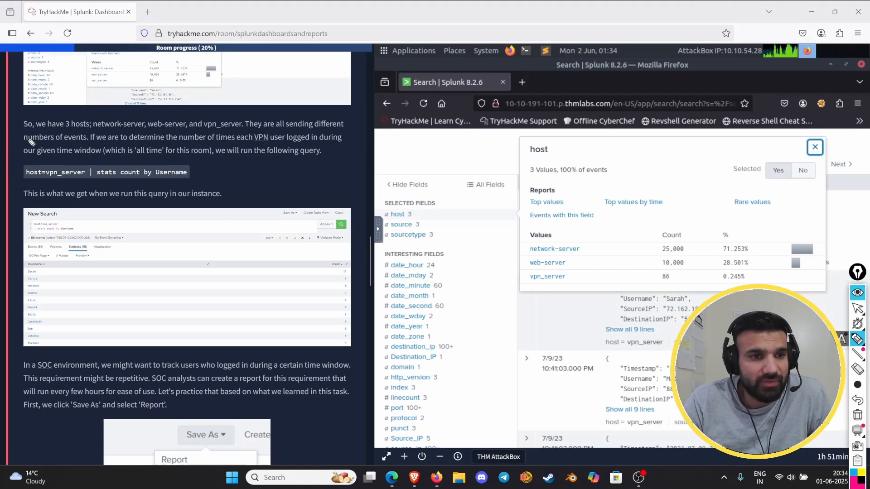
left_click_drag(25, 129, 77, 127)
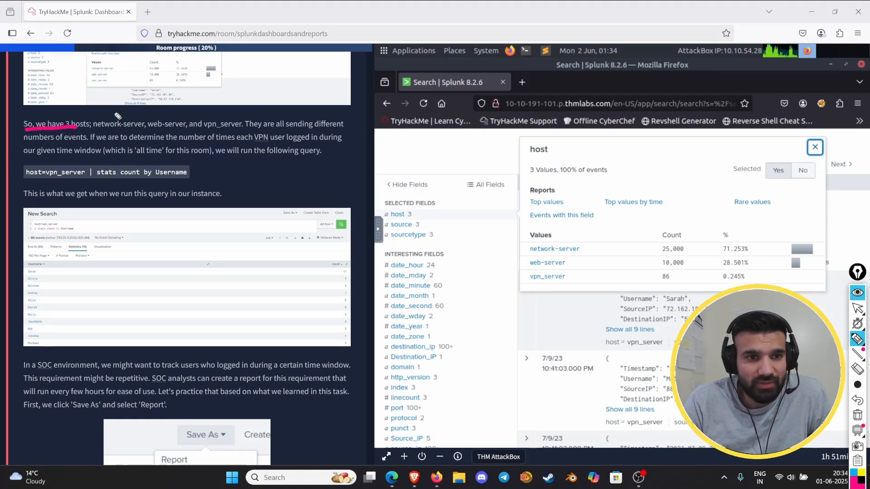
left_click_drag(108, 110, 245, 115)
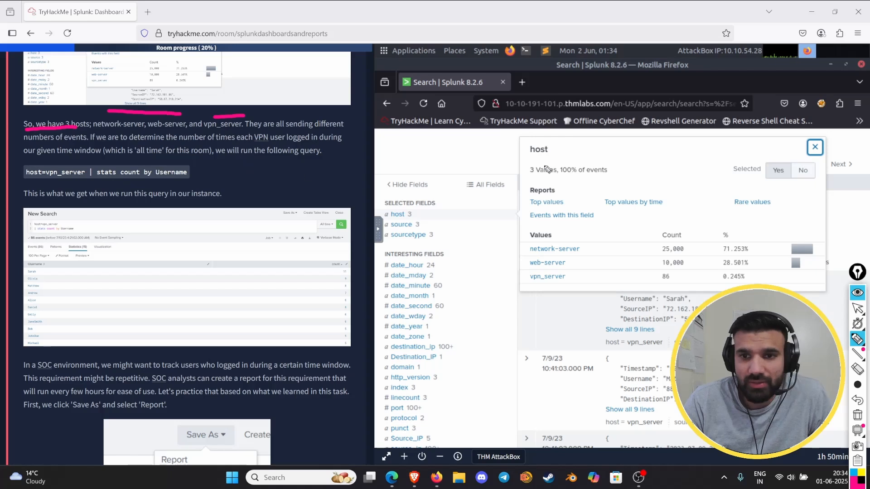
left_click(857, 293)
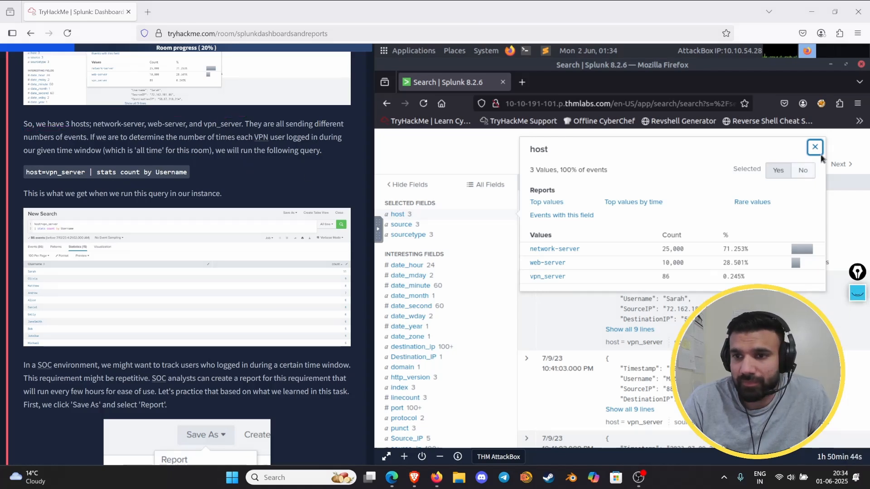
Close the host field details, replace the search query with host=vpn_server | stats count by Username, and run it
left_click(816, 149)
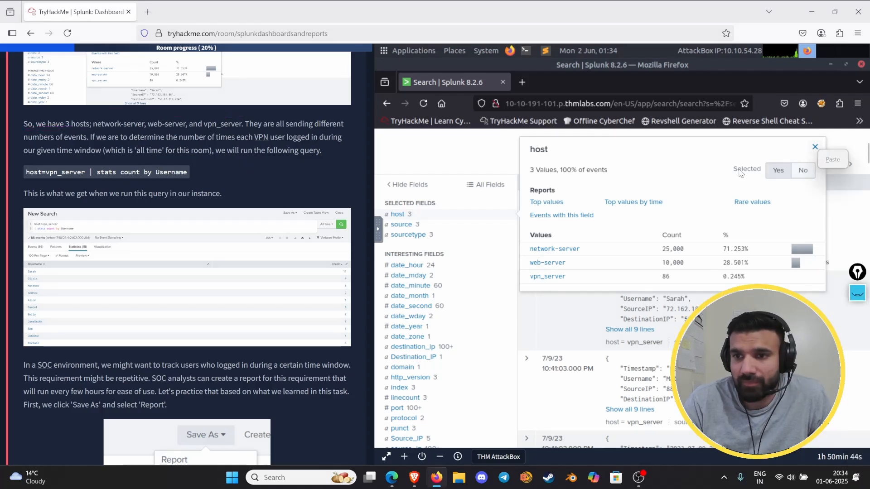
left_click(816, 149)
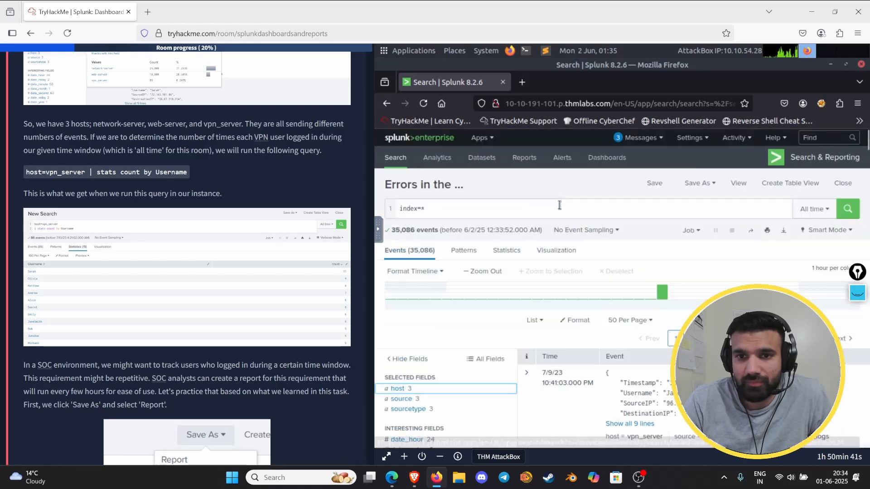
scroll(544, 209, "up", 4)
left_click(494, 217)
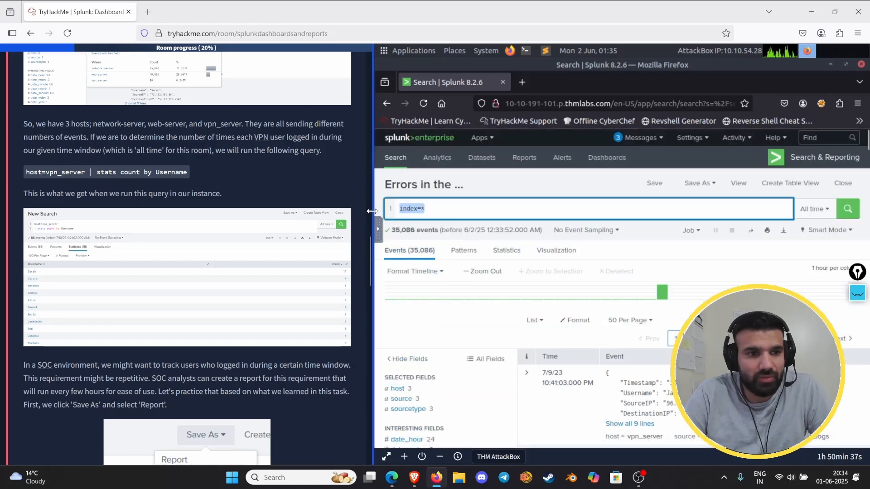
type("host")
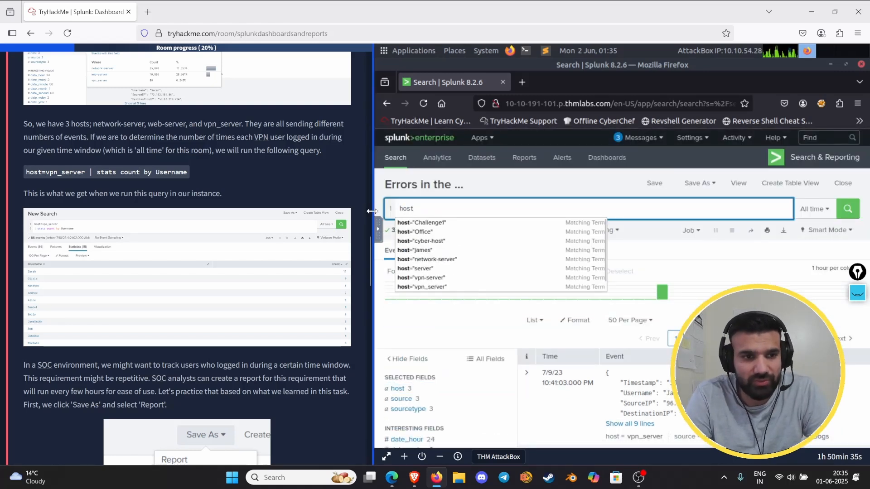
type("=vpn")
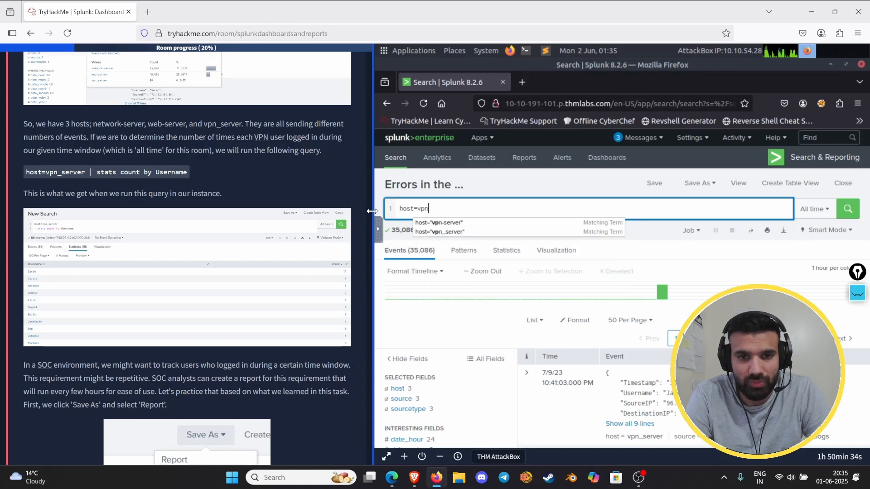
type("_ser")
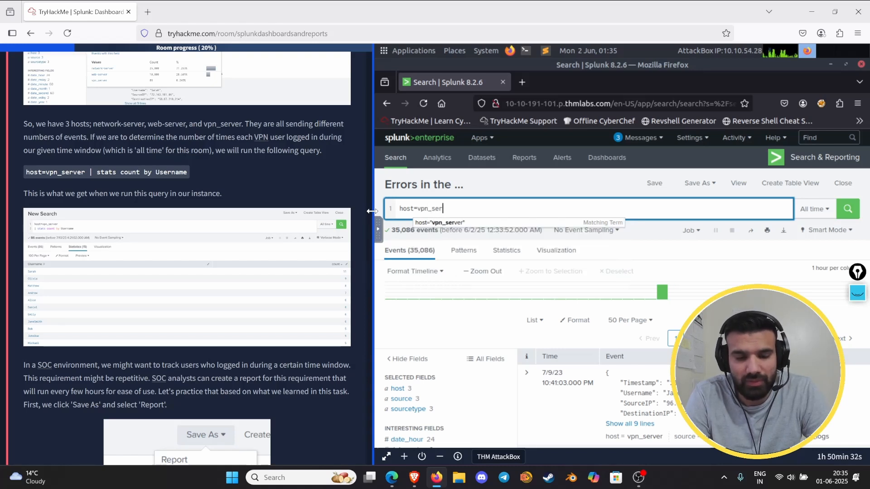
type("ver")
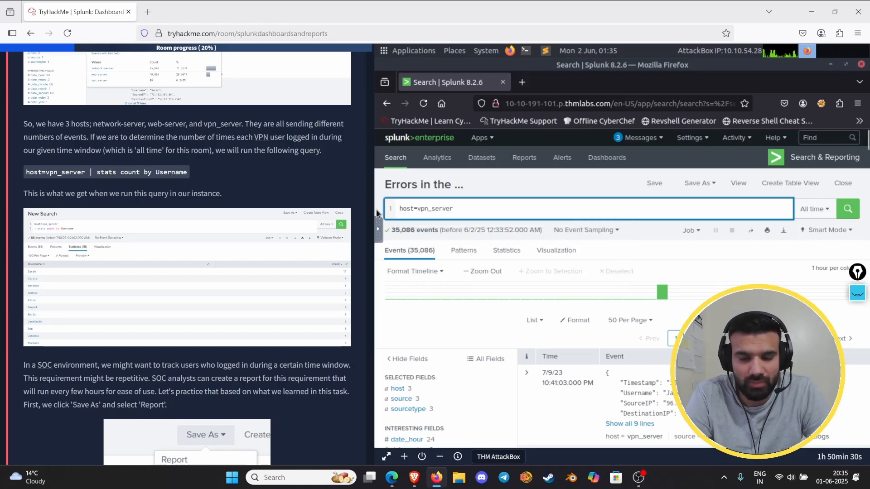
type(" |")
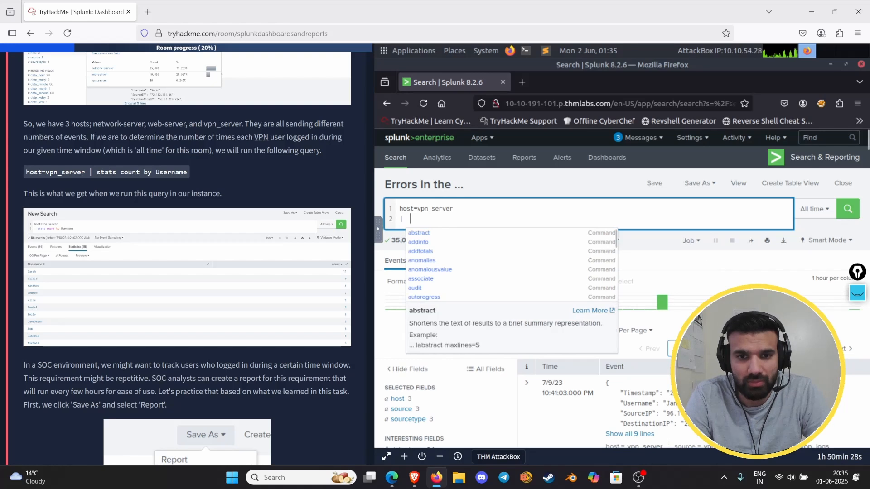
key("BackSpace")
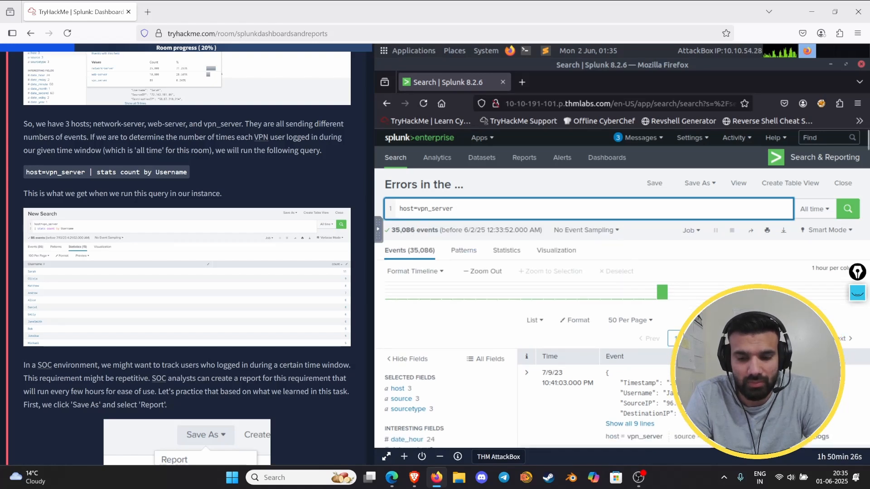
type("| st")
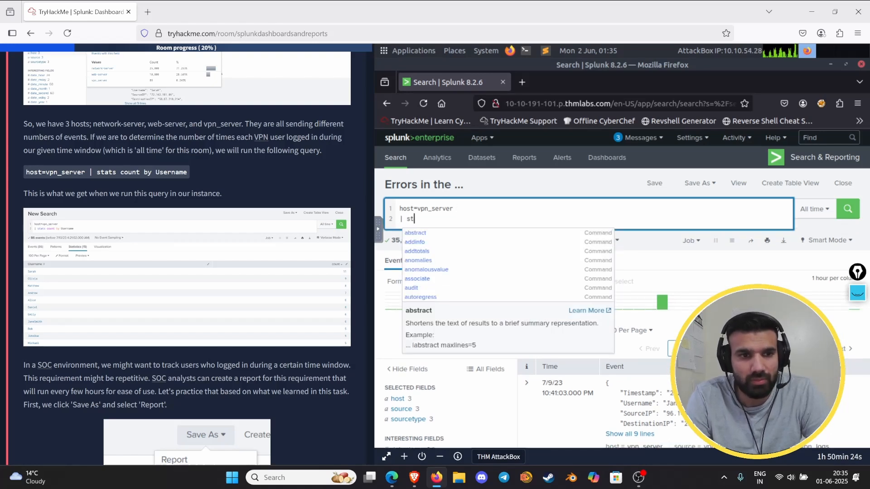
type("ats ")
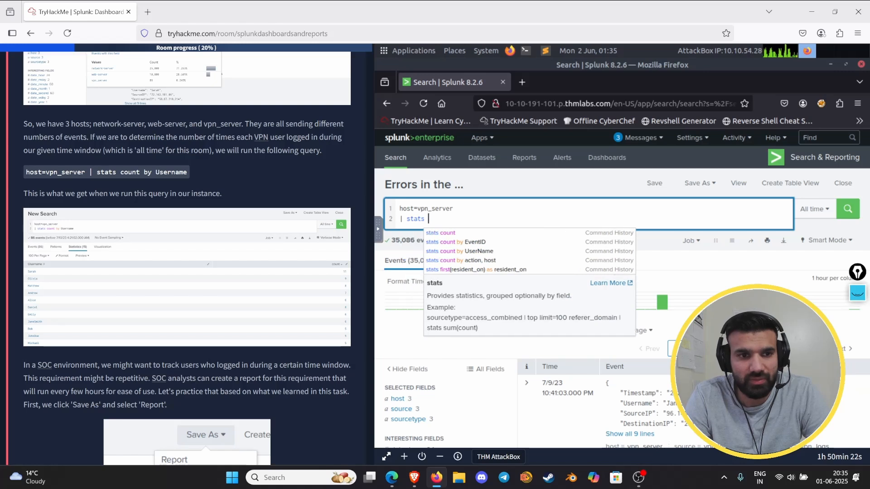
type("count by ")
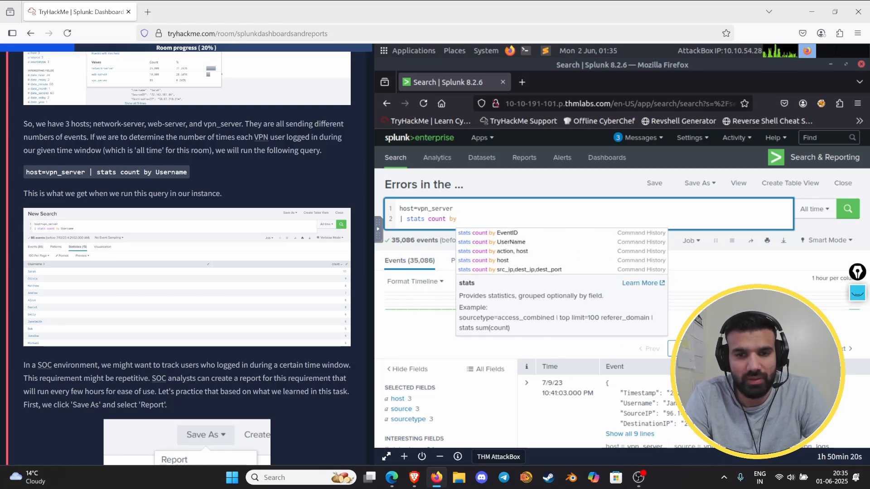
type("Username")
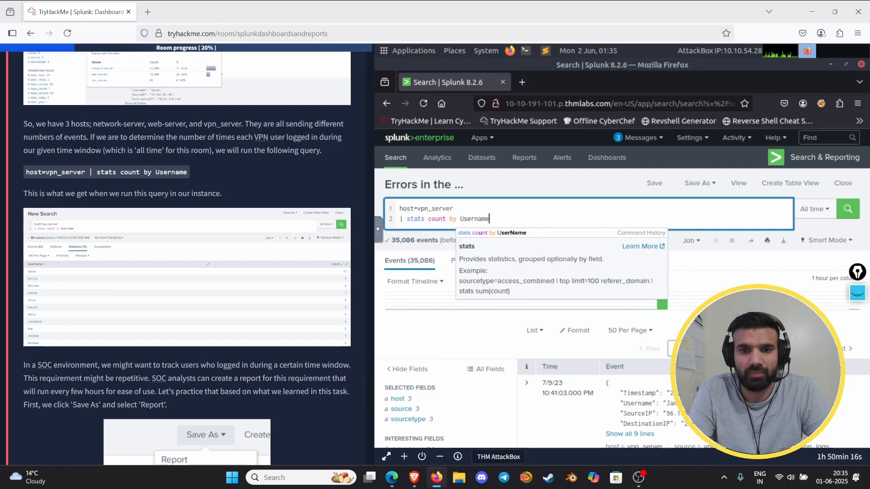
key("Return")
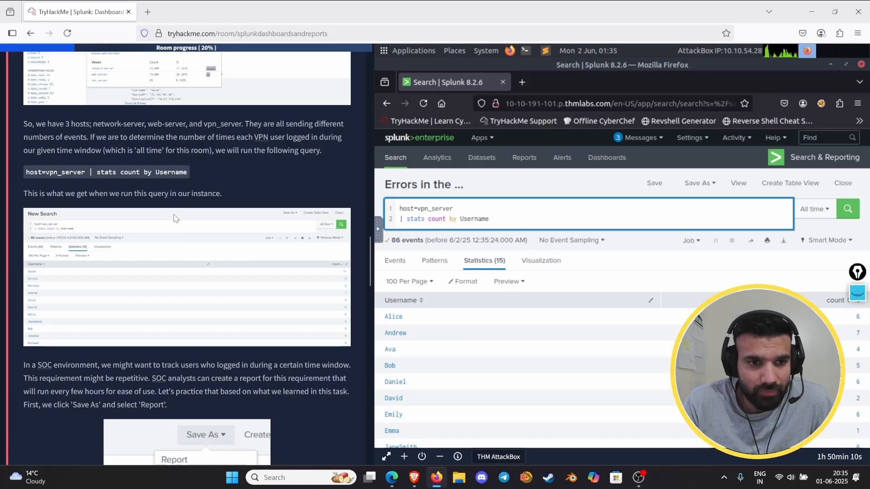
Review the login counts per Username in the statistics table and the task's instructions for saving the search as a report
scroll(263, 290, "down", 4)
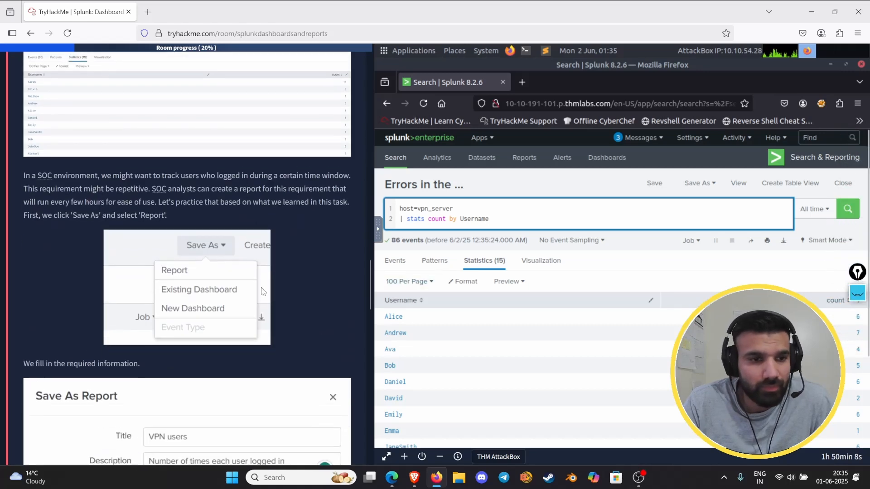
scroll(263, 291, "up", 2)
scroll(596, 284, "down", 3)
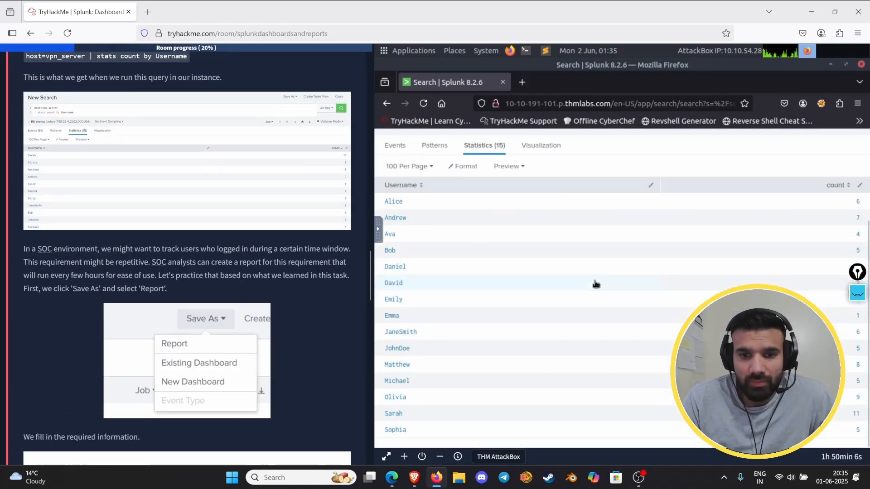
scroll(589, 283, "up", 2)
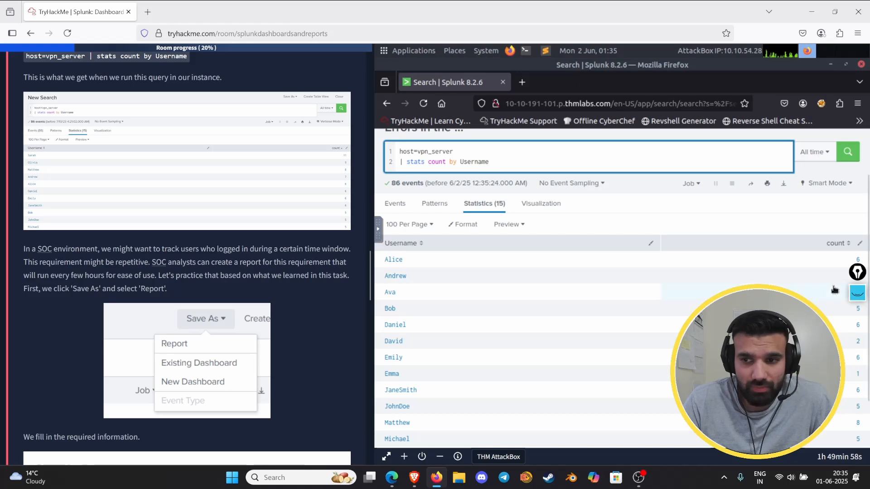
left_click(857, 293)
left_click(857, 416)
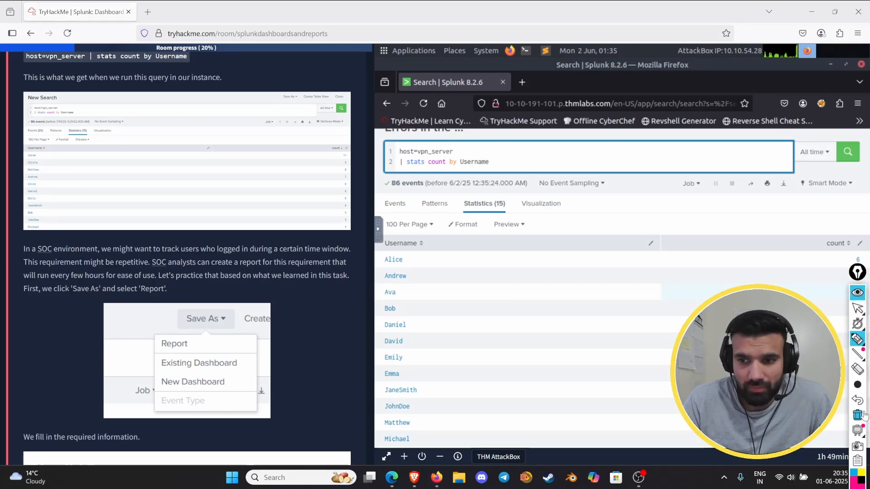
Underline "SOC environment" in the task text with the annotation pen, and dismiss the annotation
left_click(795, 385)
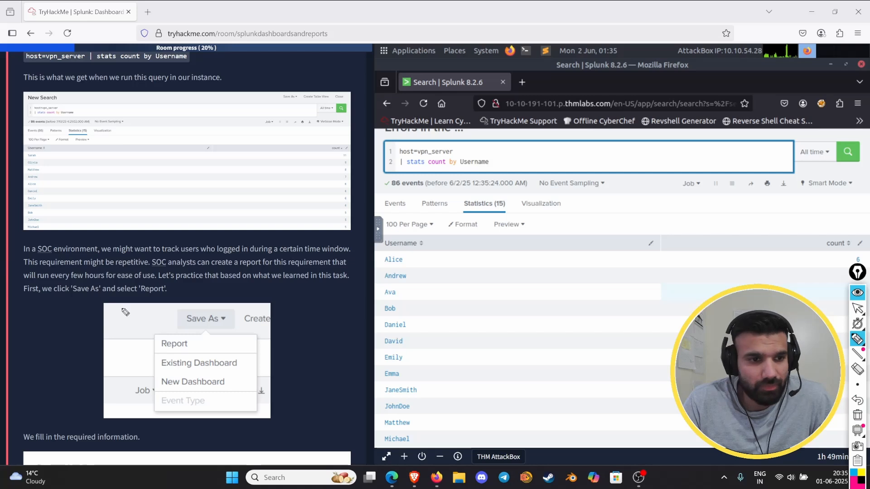
left_click_drag(44, 252, 98, 252)
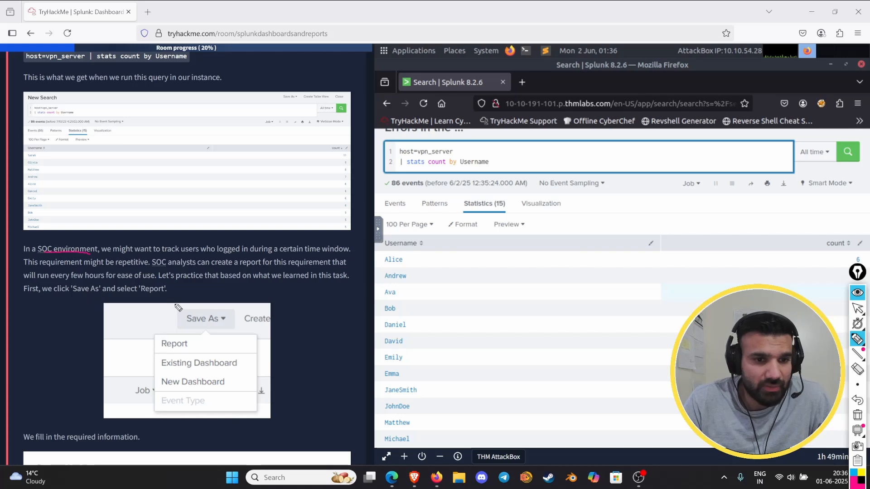
left_click(857, 291)
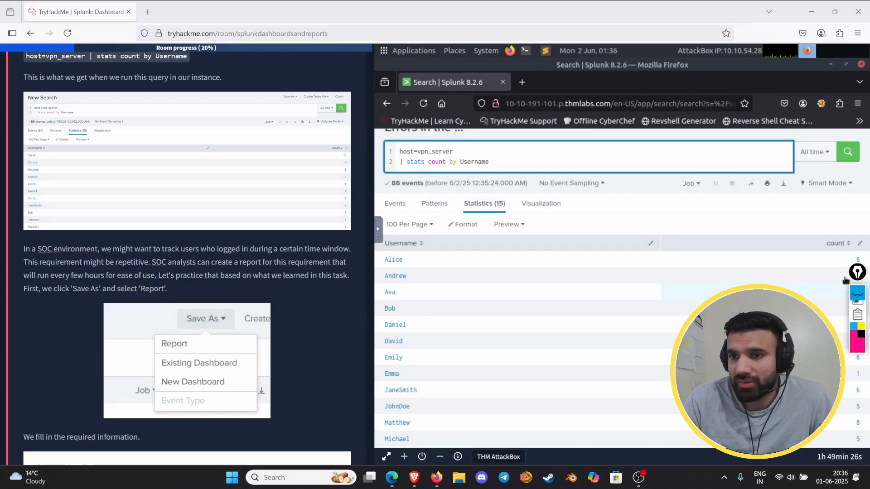
Start saving the search as a report titled "VPN users" with the description "Number of times each user logged in"
scroll(762, 200, "up", 2)
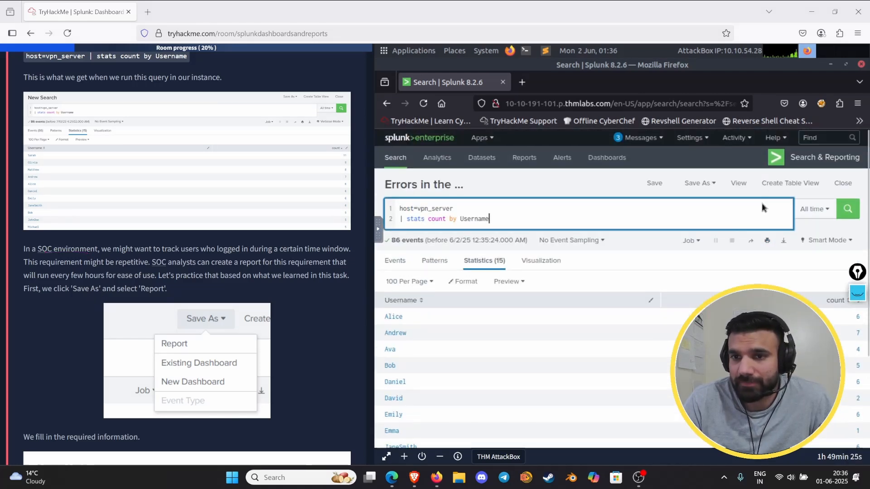
left_click(697, 183)
left_click(675, 207)
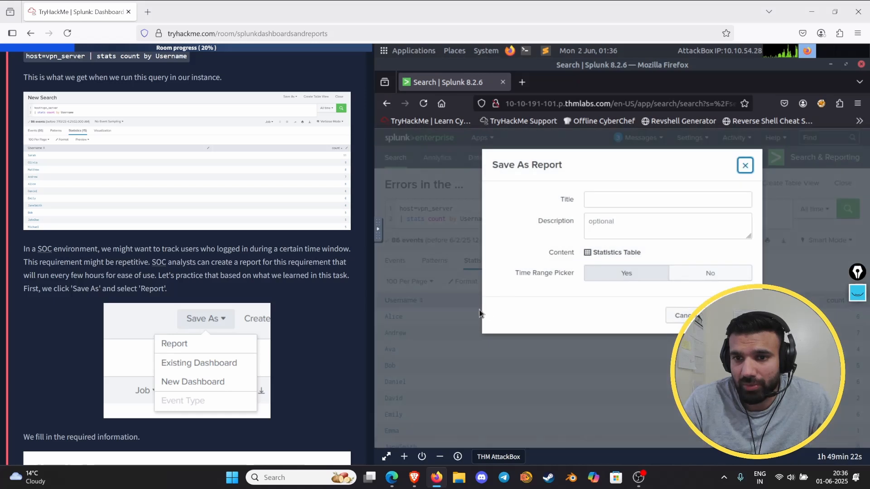
left_click(620, 206)
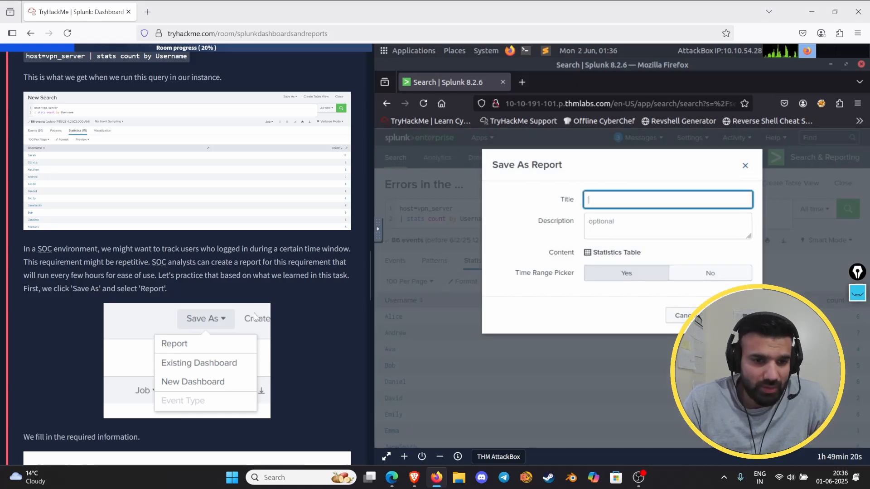
scroll(199, 276, "down", 5)
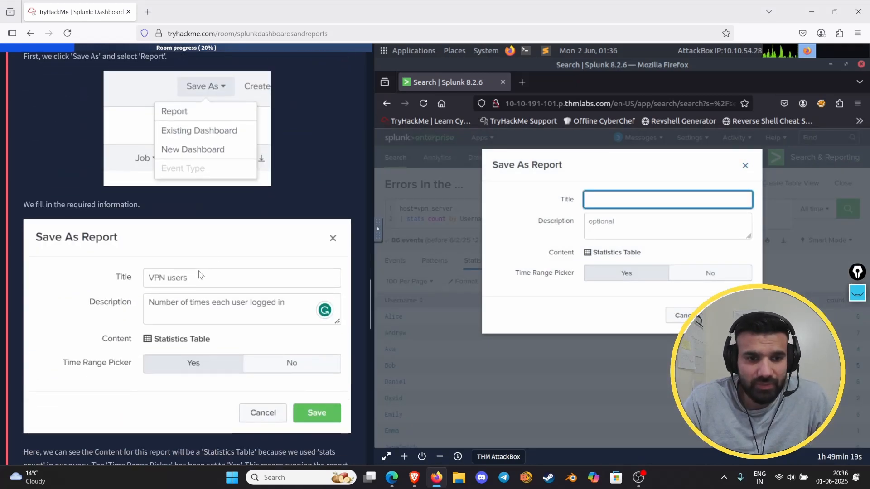
left_click(638, 202)
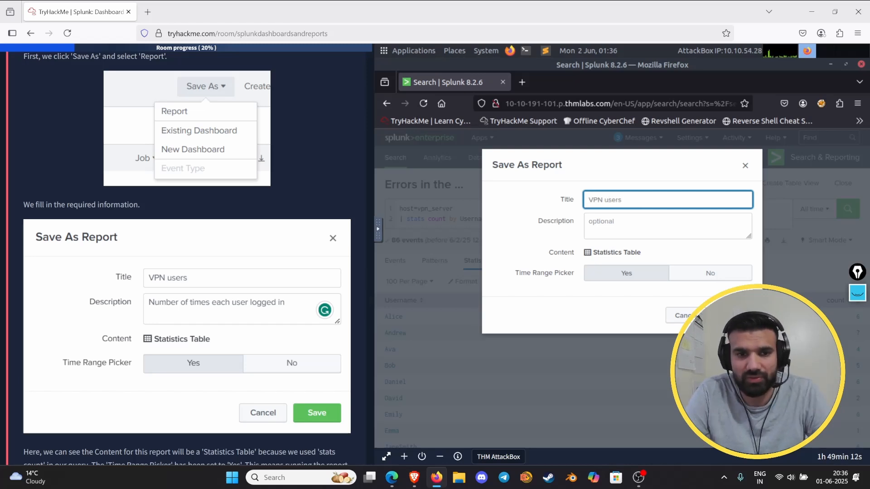
left_click(648, 222)
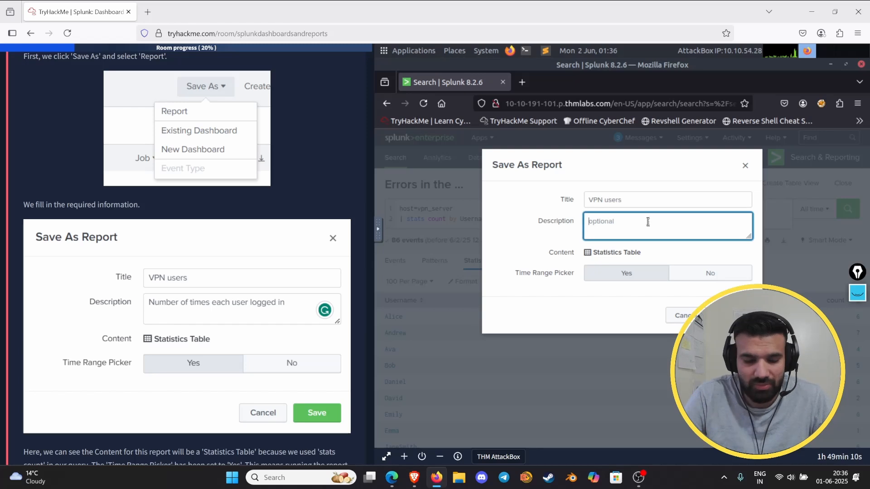
type("Number")
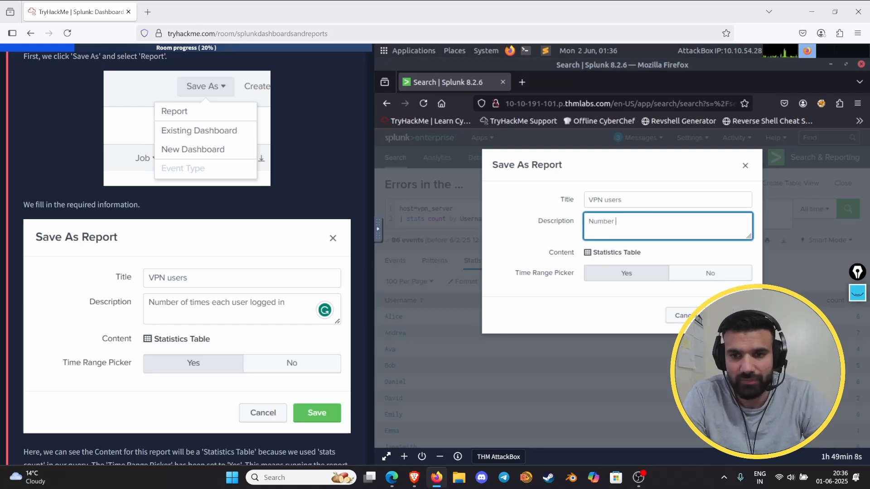
type(" of times each user logged in")
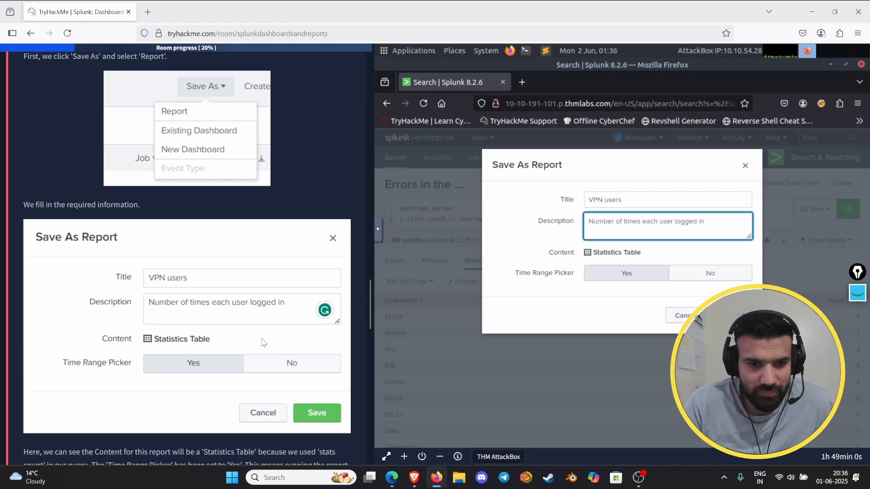
Mark the task's explanation of the report content and the dialog's Statistics Table content with the annotation pen, and clear the marks
scroll(230, 287, "down", 4)
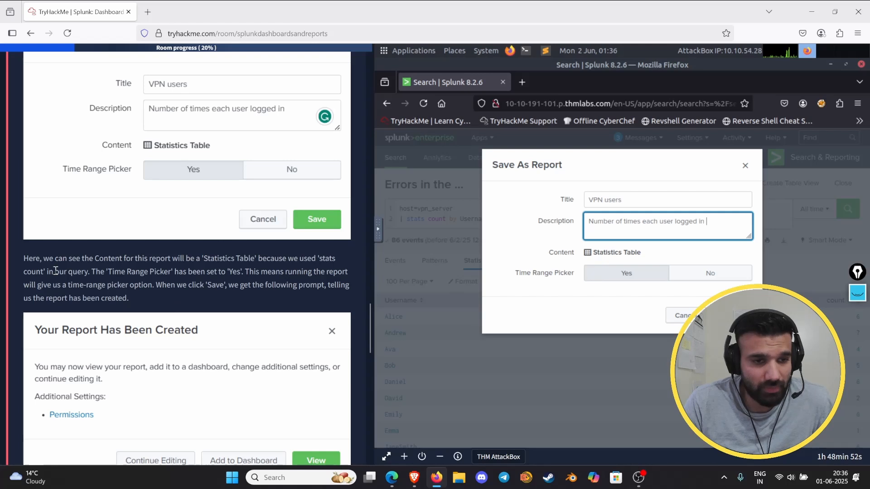
left_click(861, 299)
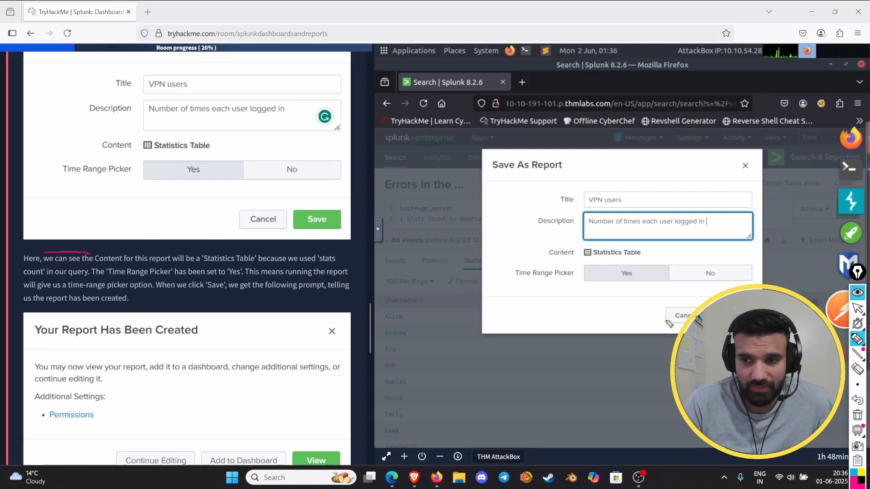
left_click_drag(44, 252, 91, 252)
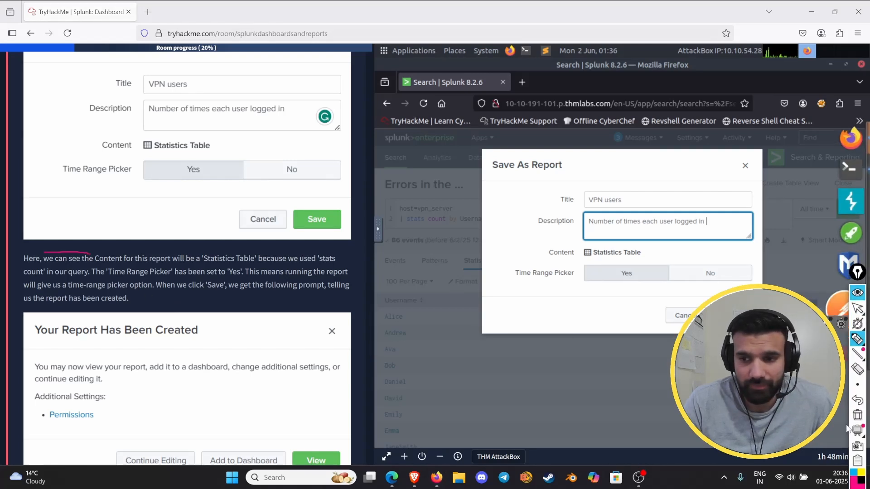
left_click(857, 415)
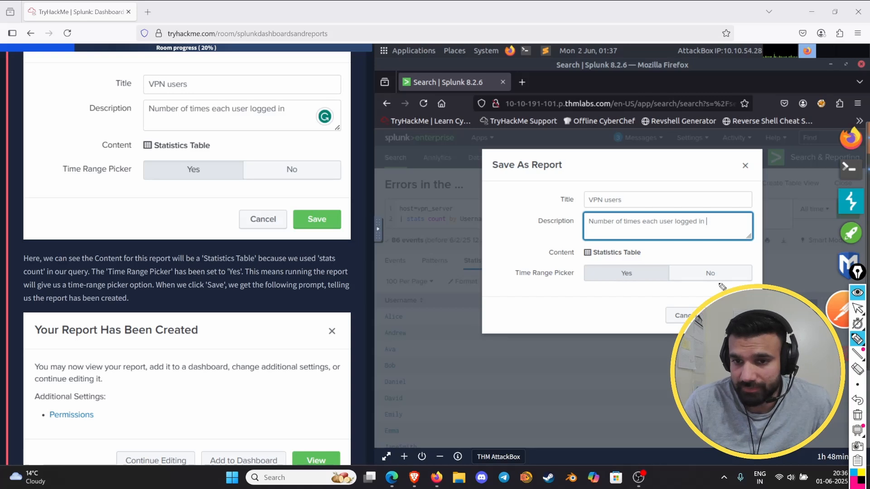
left_click_drag(591, 259, 639, 259)
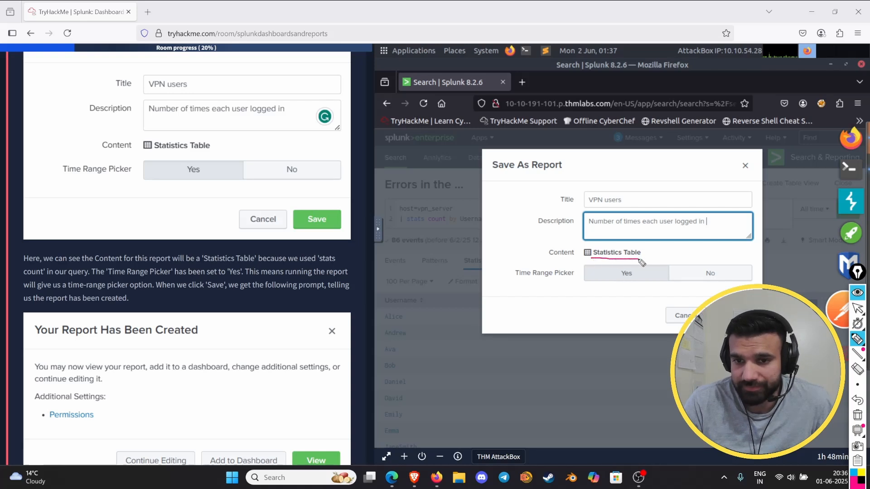
left_click(859, 415)
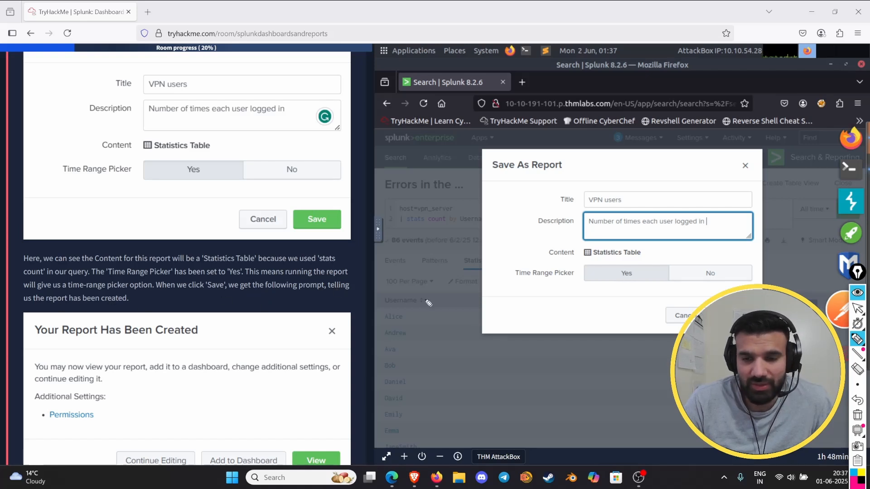
left_click(857, 292)
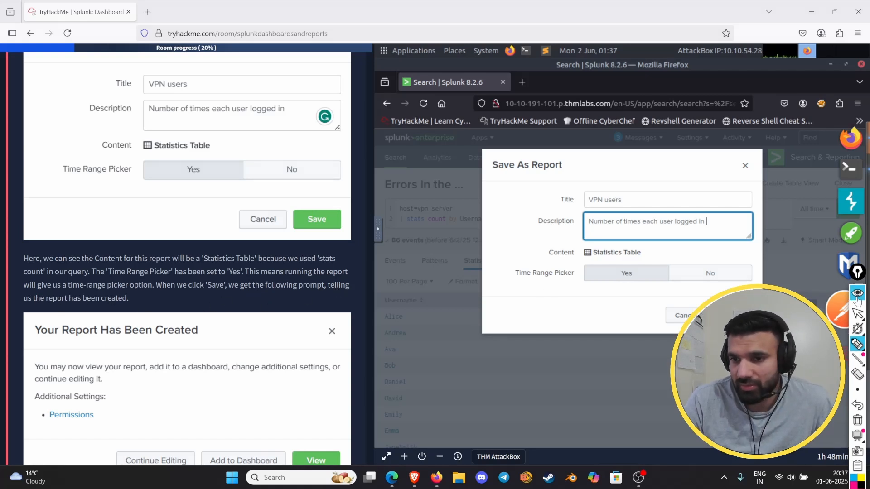
Save the VPN users report with the time range picker enabled, and open the report for viewing
mouse_move(732, 319)
left_mouse_down()
mouse_move(522, 312)
mouse_move(725, 319)
left_mouse_up()
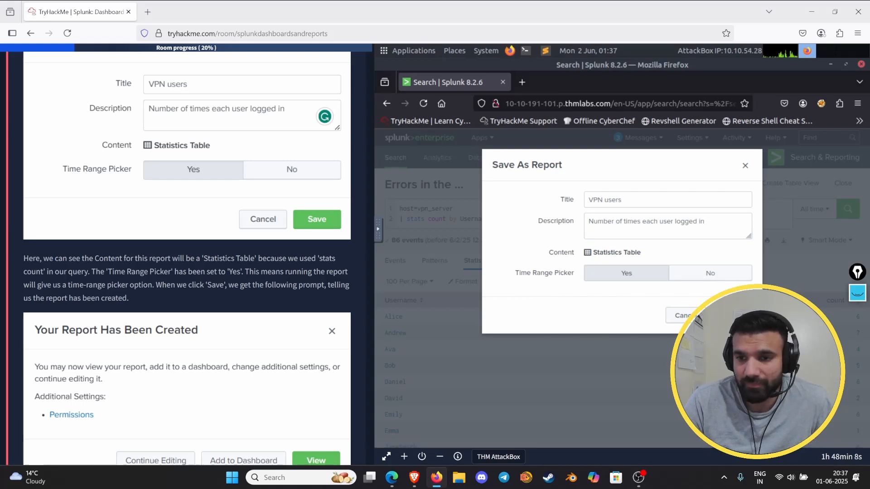
left_click(727, 319)
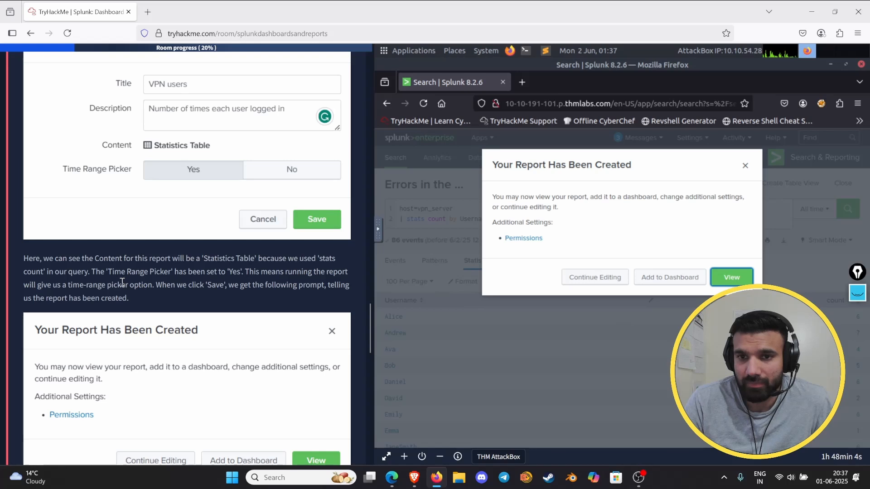
scroll(122, 282, "down", 3)
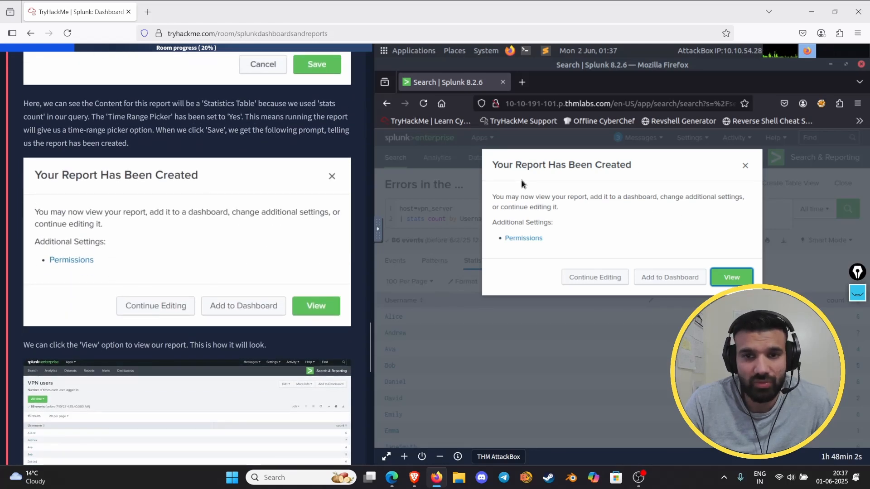
scroll(163, 277, "down", 2)
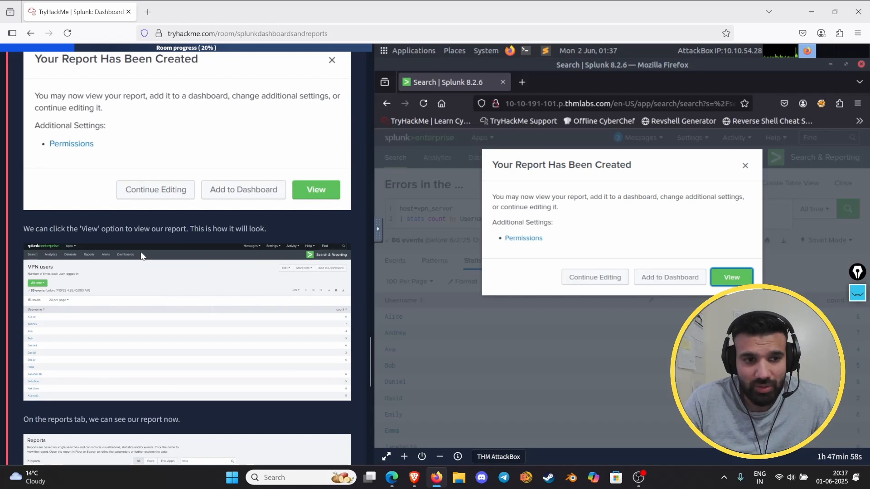
left_click(720, 276)
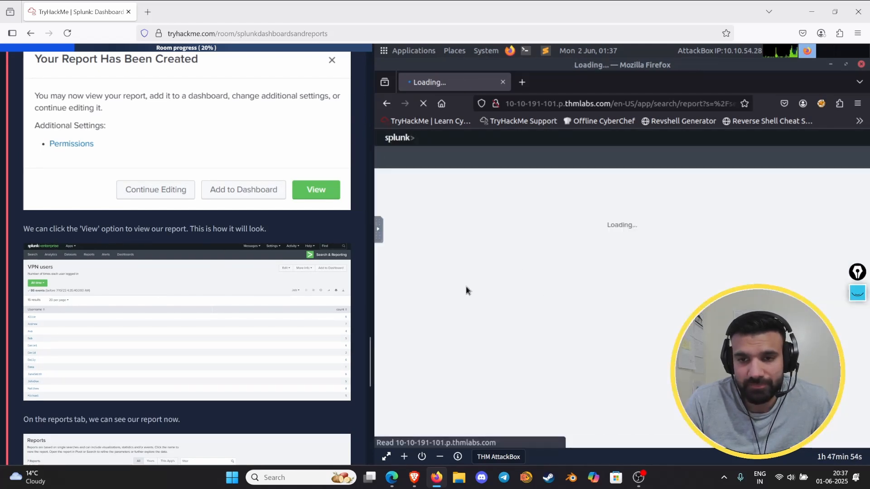
Read the task's notes on viewing the saved report, and open the list of all reports
scroll(180, 268, "down", 3)
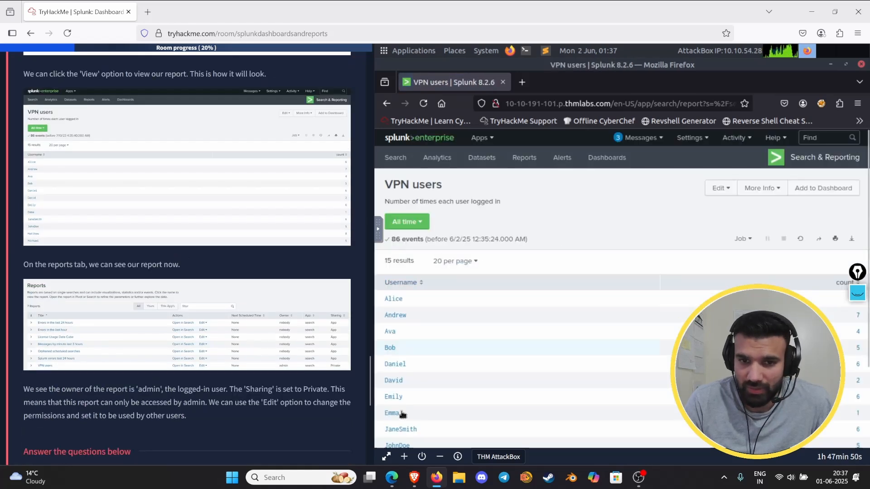
scroll(179, 286, "down", 2)
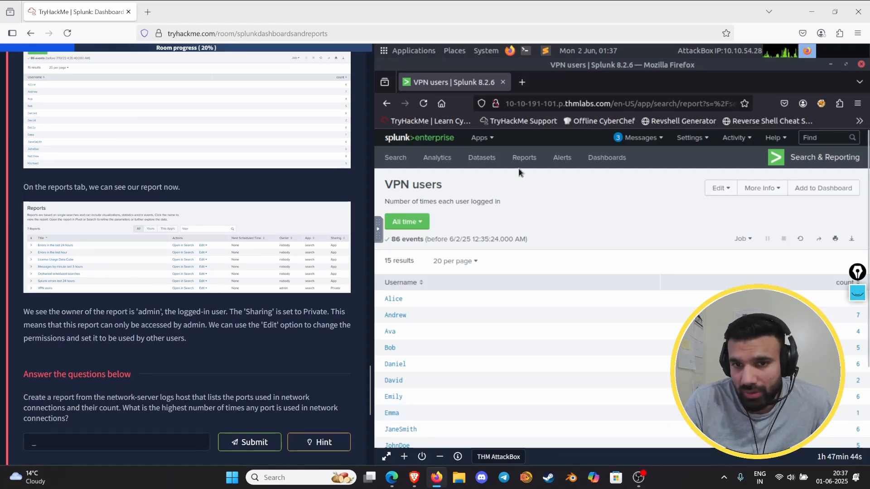
left_click(524, 157)
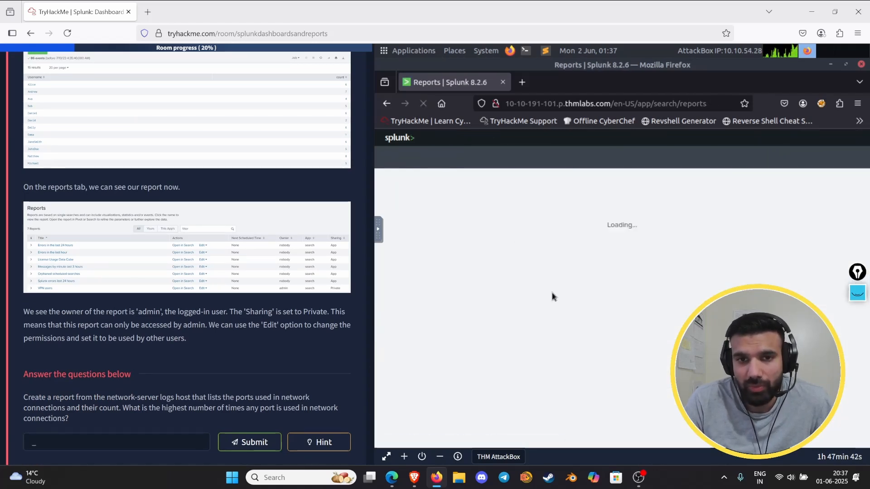
scroll(422, 420, "down", 1)
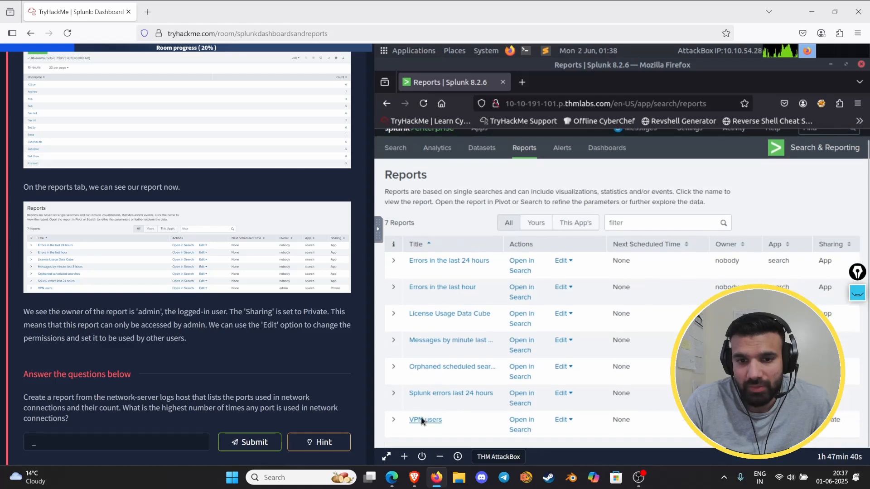
Outline the VPN users entry in the report list with the annotation pen, and clear the mark
left_click(857, 293)
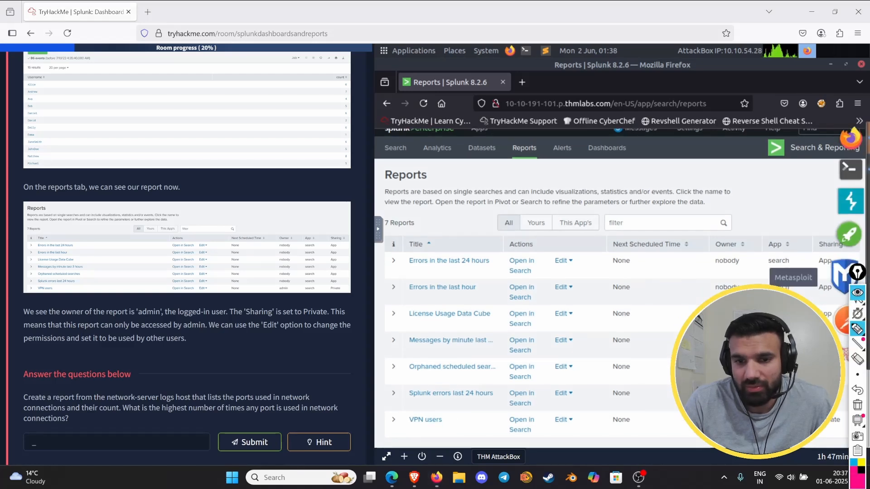
mouse_move(413, 411)
left_mouse_down()
mouse_move(487, 413)
mouse_move(410, 436)
mouse_move(405, 409)
mouse_move(446, 406)
left_mouse_up()
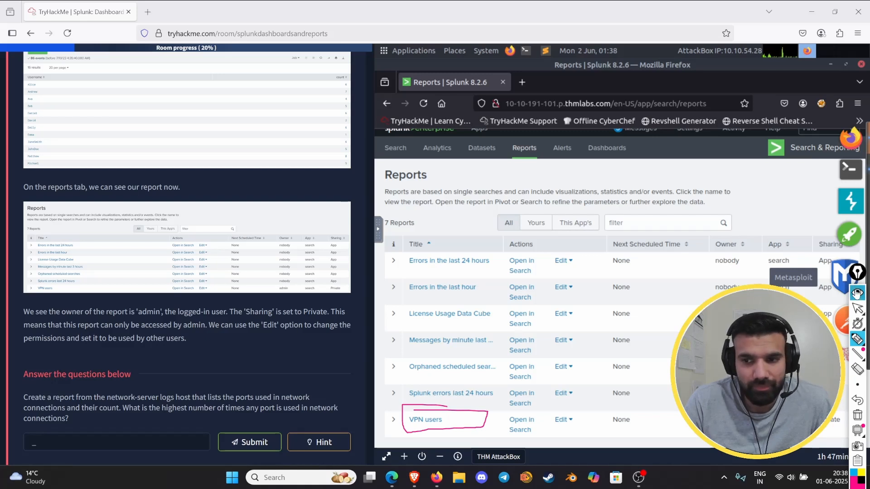
left_click(856, 415)
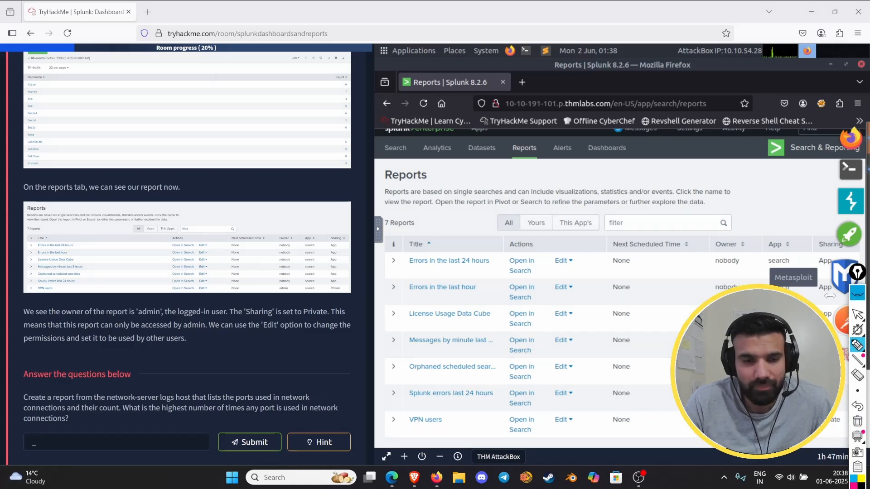
scroll(238, 330, "down", 2)
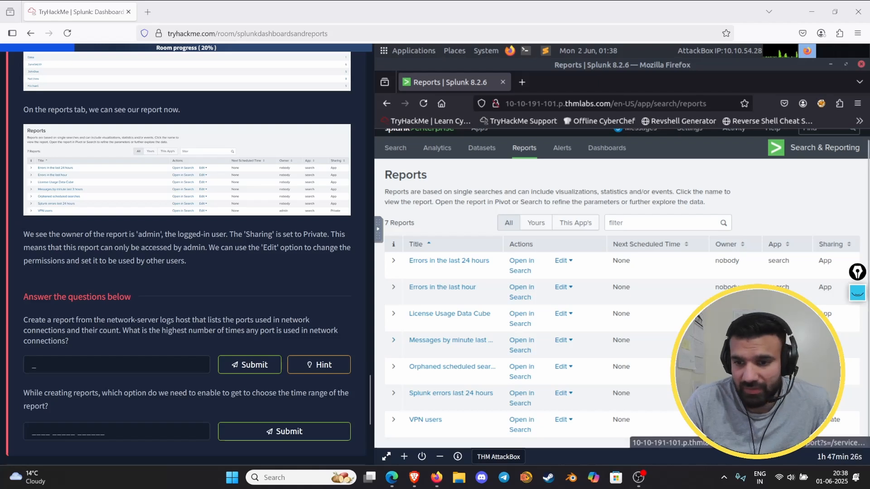
Change the VPN users report's permissions to display for All apps, and save them
left_click(856, 293)
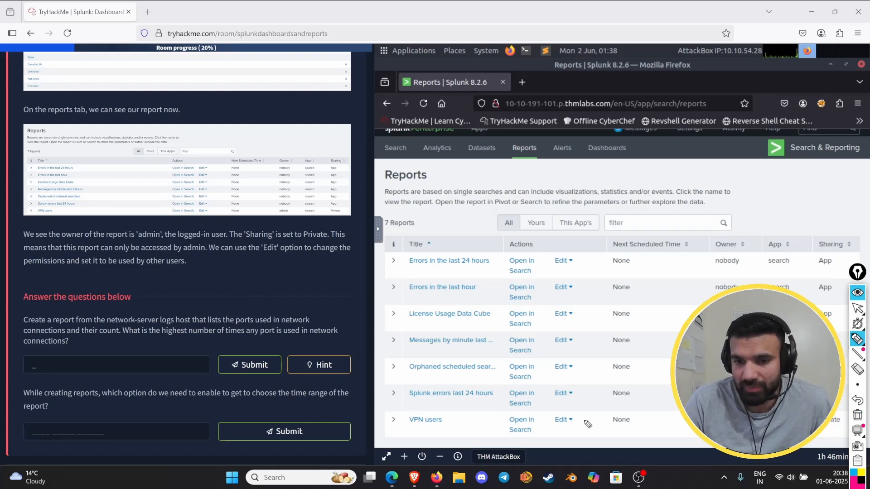
left_click(858, 293)
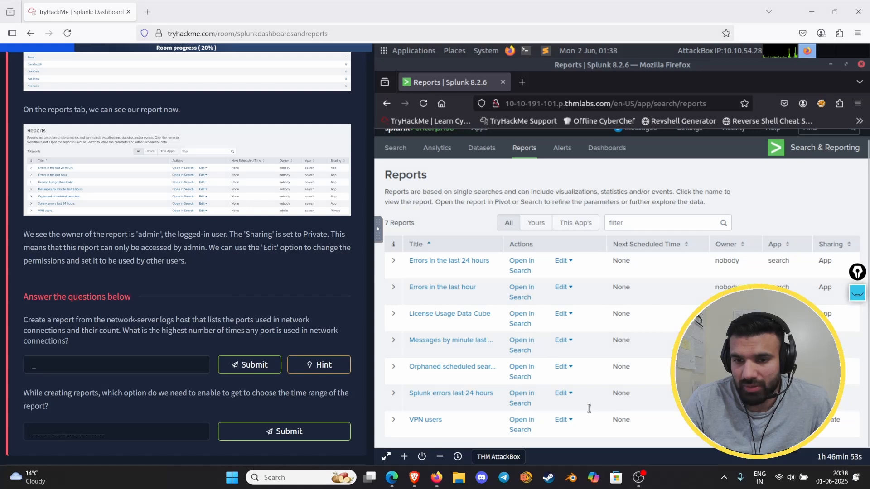
left_click(562, 420)
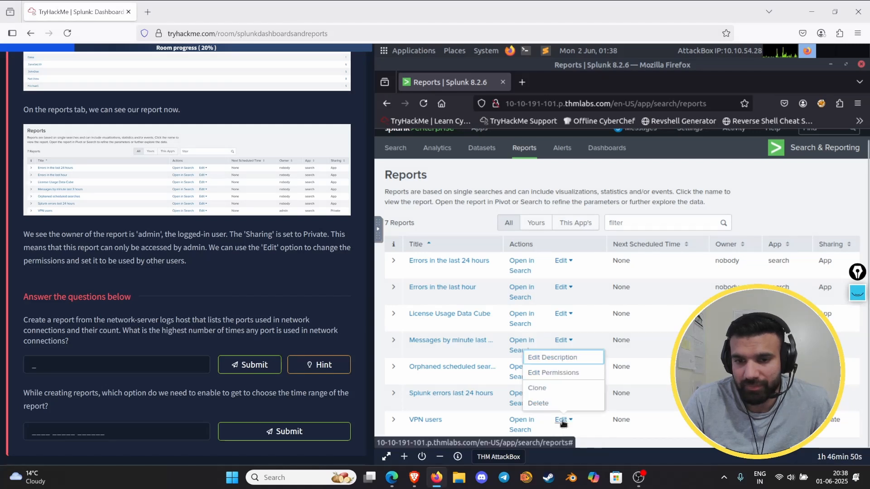
left_click(551, 378)
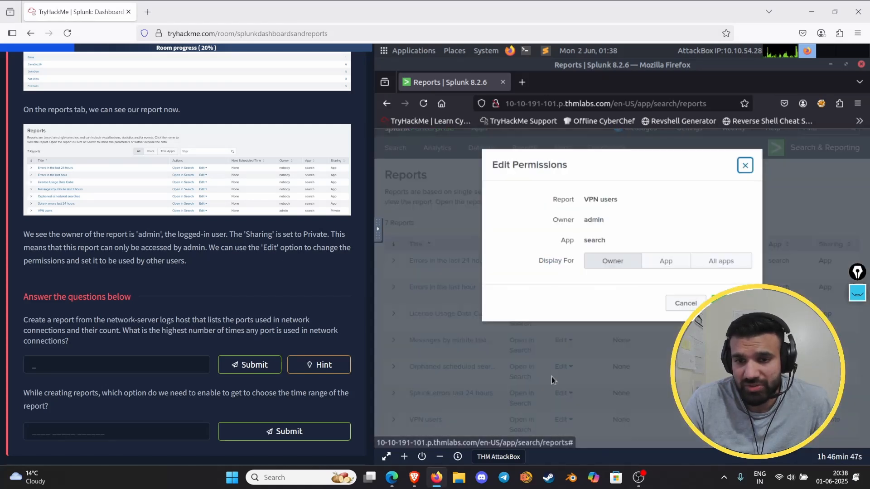
left_click(679, 265)
left_click(720, 264)
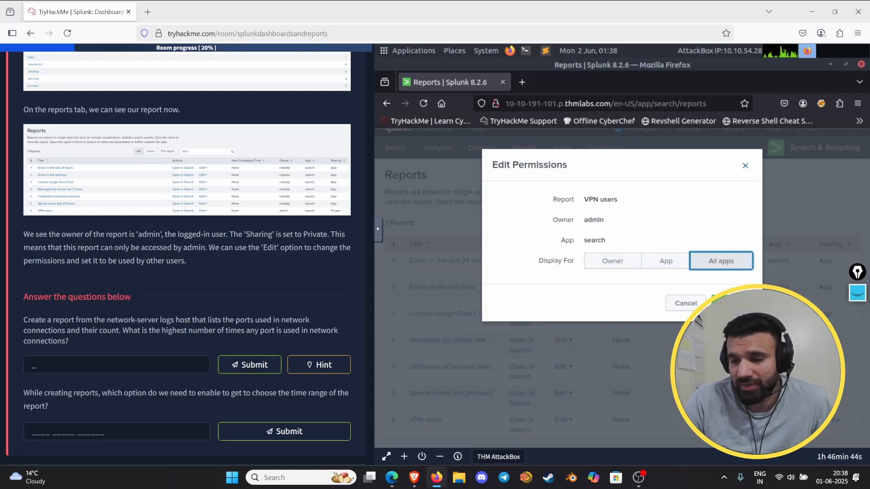
left_click(724, 303)
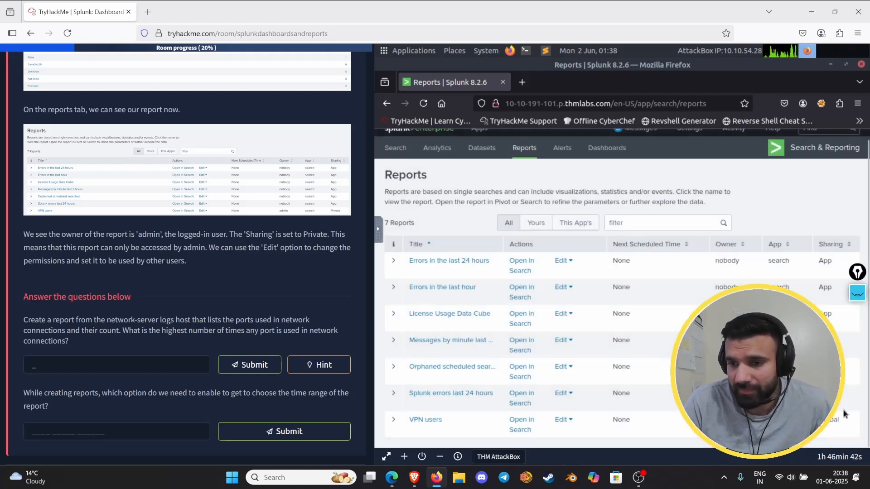
Shrink and reposition the browser window to view the VPN users report's sharing setting, and mark it with the annotation pen
left_click(857, 294)
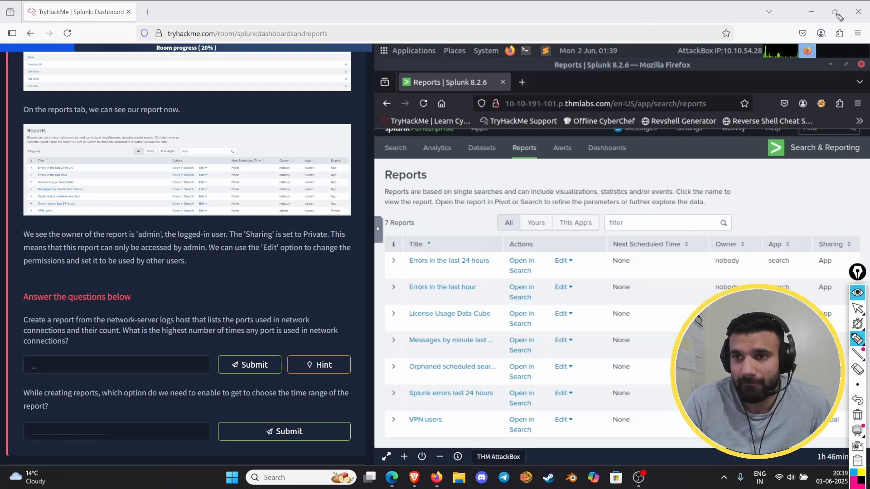
left_click(858, 294)
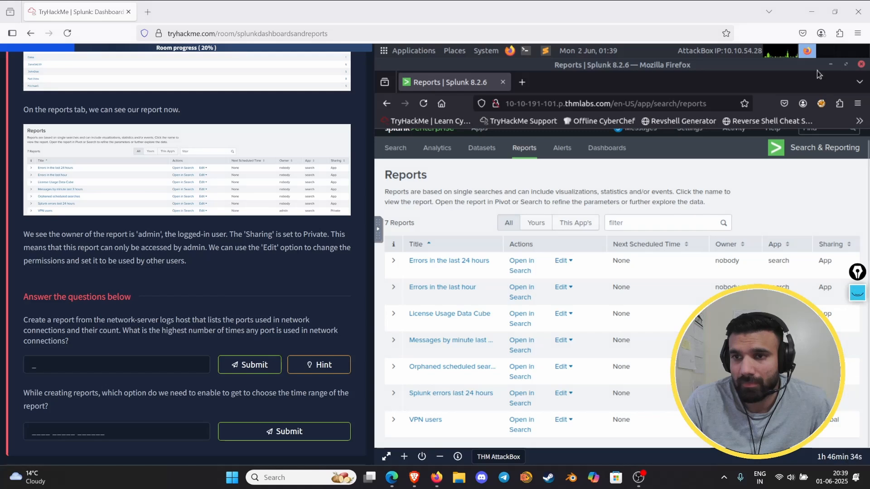
left_click(835, 12)
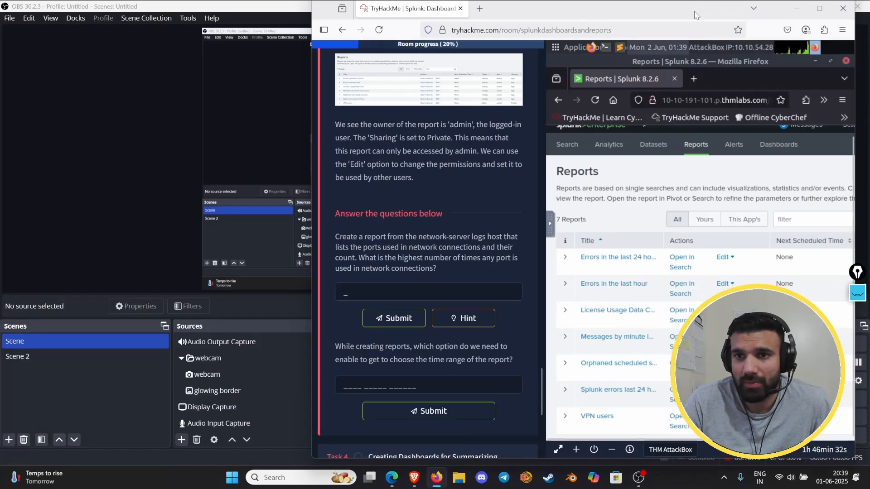
left_click_drag(694, 10, 607, 23)
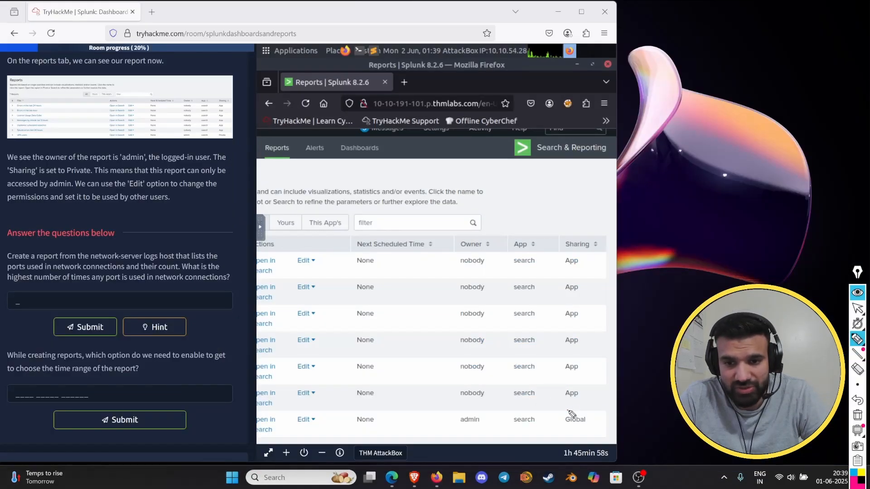
mouse_move(570, 411)
left_mouse_down()
mouse_move(611, 428)
mouse_move(564, 433)
mouse_move(561, 416)
mouse_move(598, 415)
left_mouse_up()
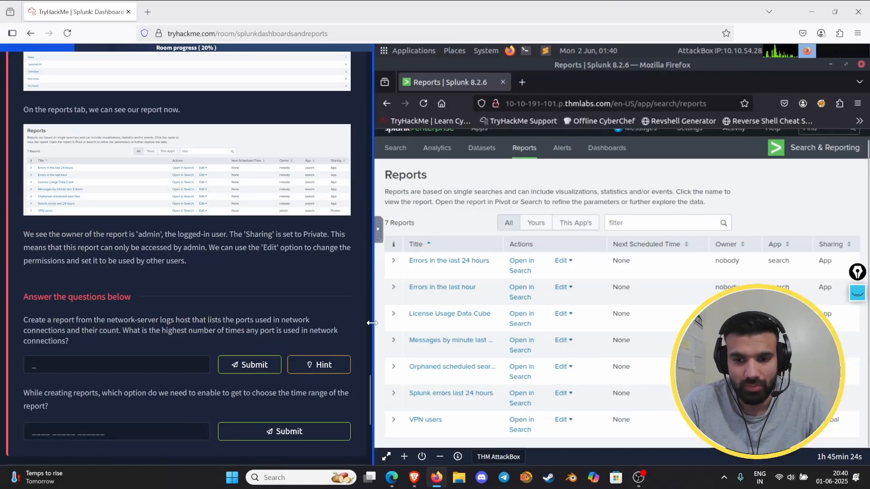
Go to Splunk's search page for the first Task 3 question and enter the query host="network-server"
scroll(269, 294, "down", 3)
scroll(269, 294, "down", 2)
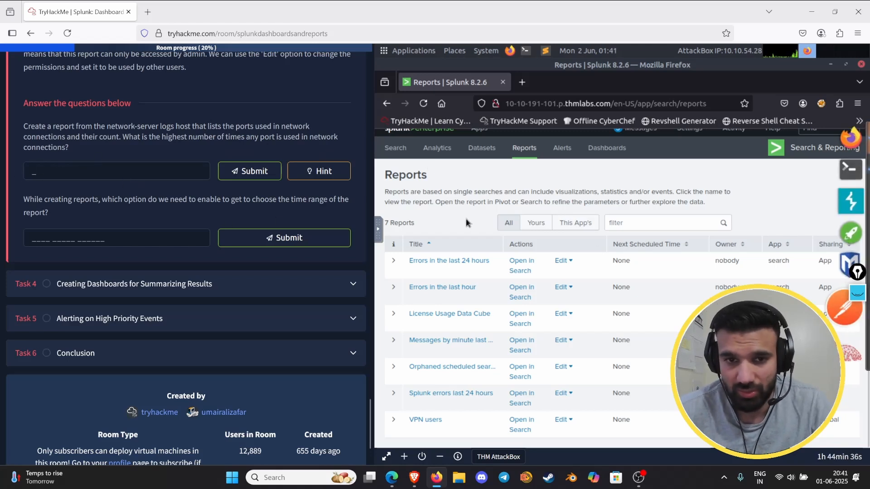
left_click(404, 148)
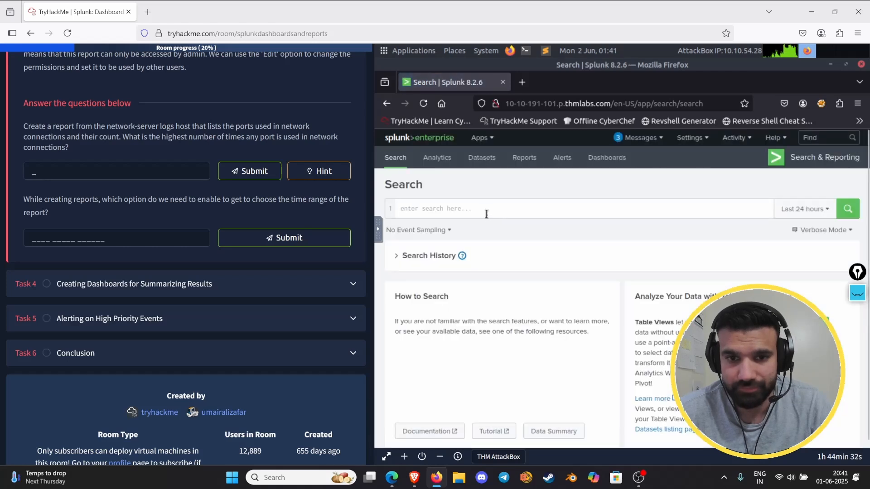
left_click(486, 213)
type("ho")
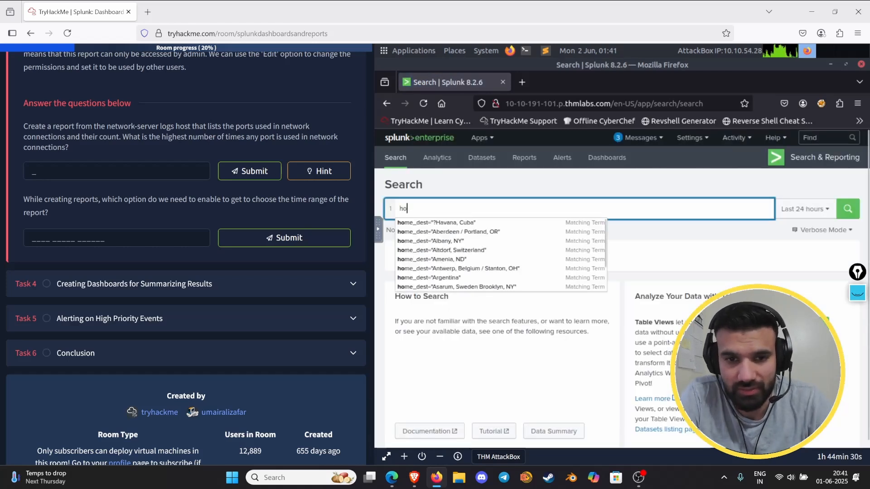
type("st")
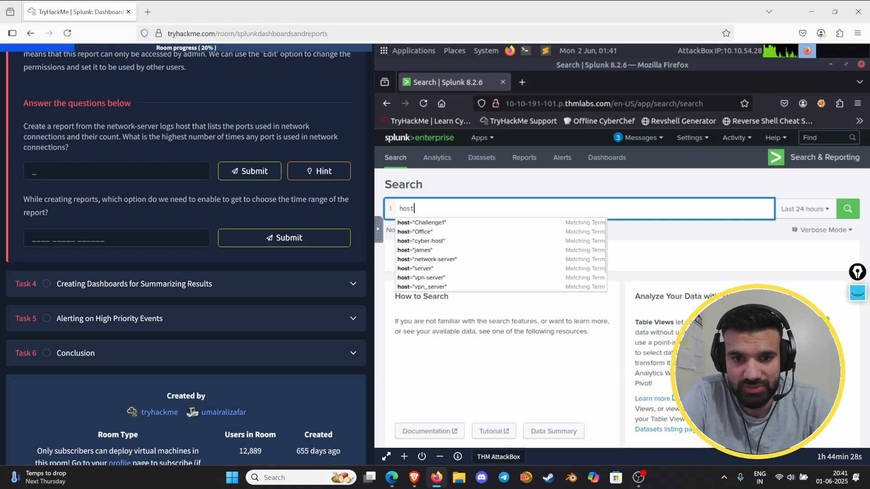
key("Down")
key("Down")
key("Down")
key("Down")
key("Down")
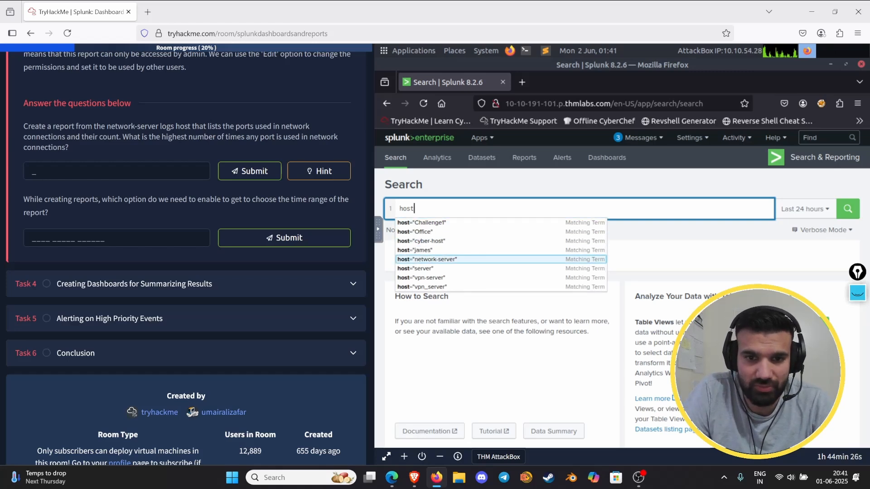
key("Return")
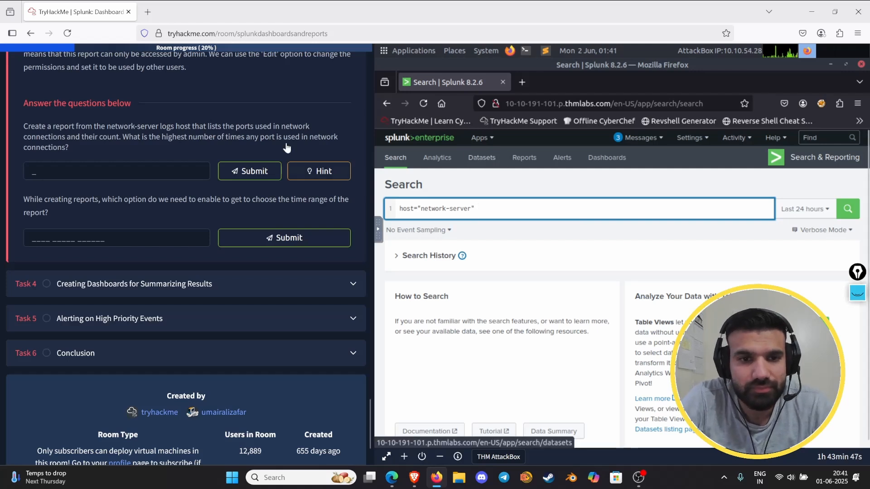
Search Google in a new browser tab for "port used query in splunk"
left_click(147, 11)
type("go")
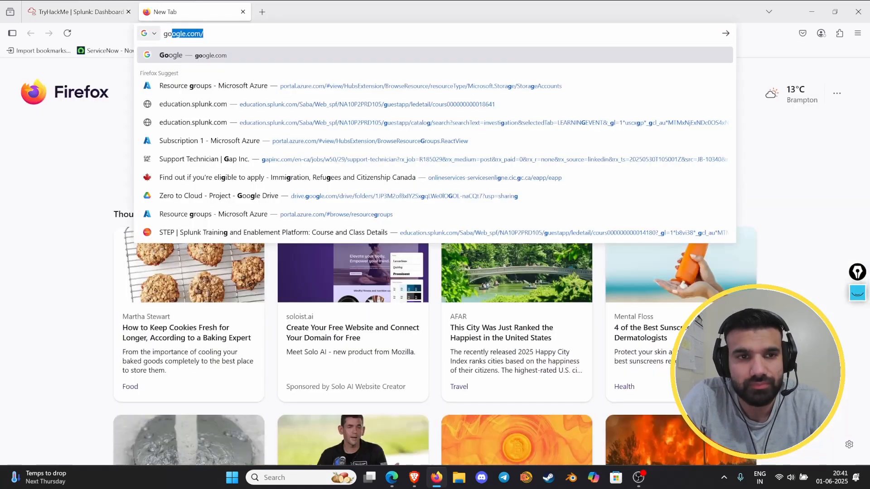
key("Return")
type("po")
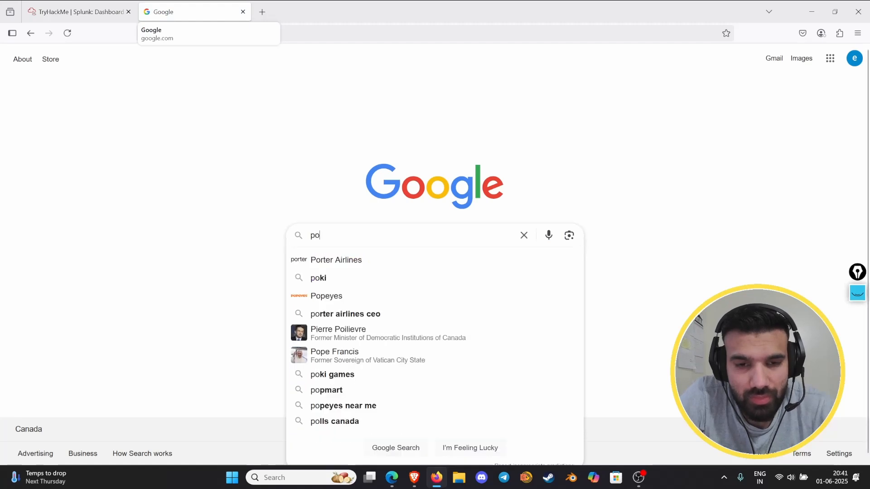
type("rt used")
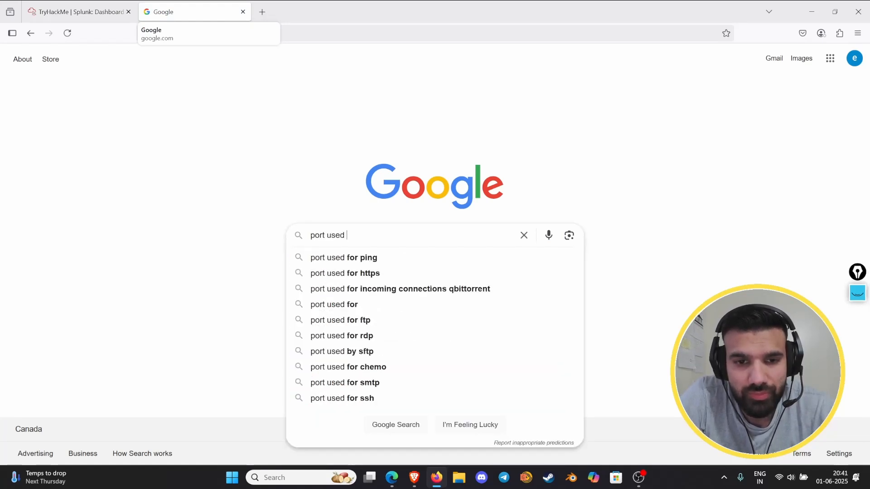
type(" query i")
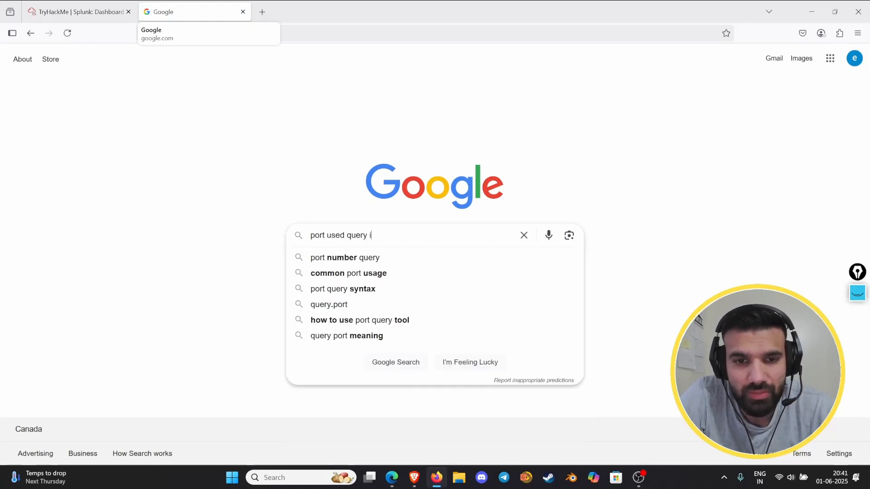
type("n splunk")
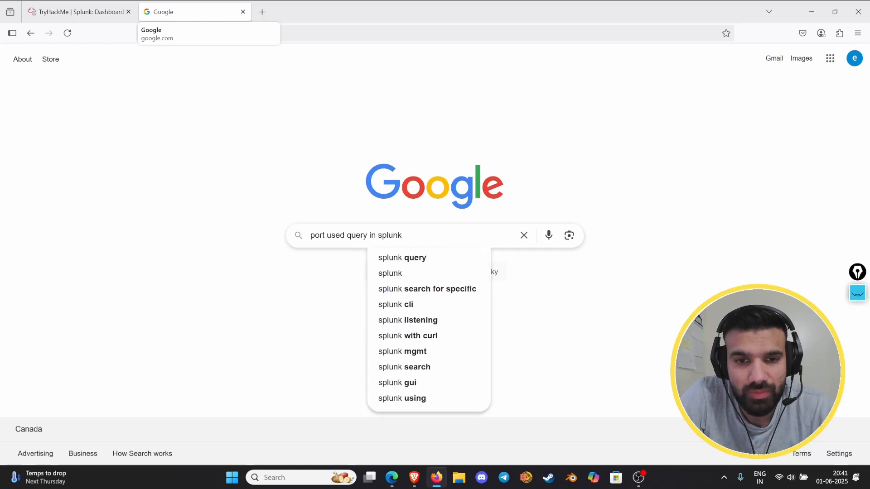
key("Return")
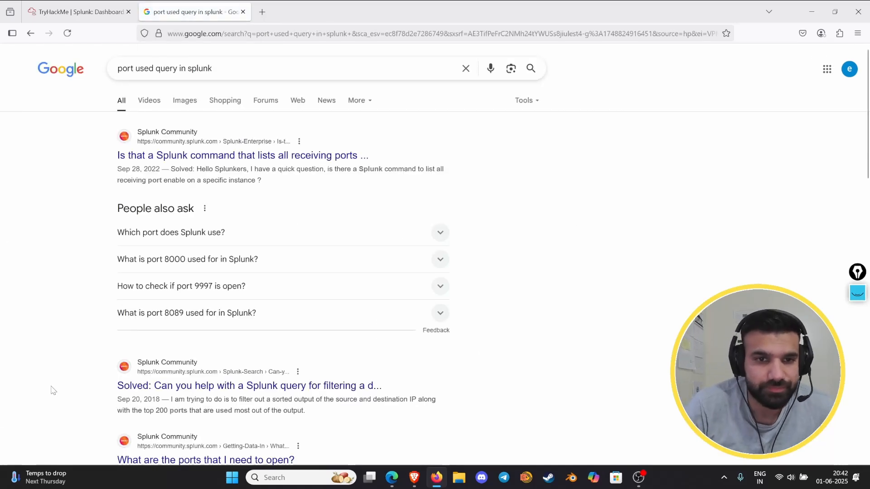
Open the Splunk Community thread about a command that lists all receiving ports, and read its question and replies
left_click(241, 156)
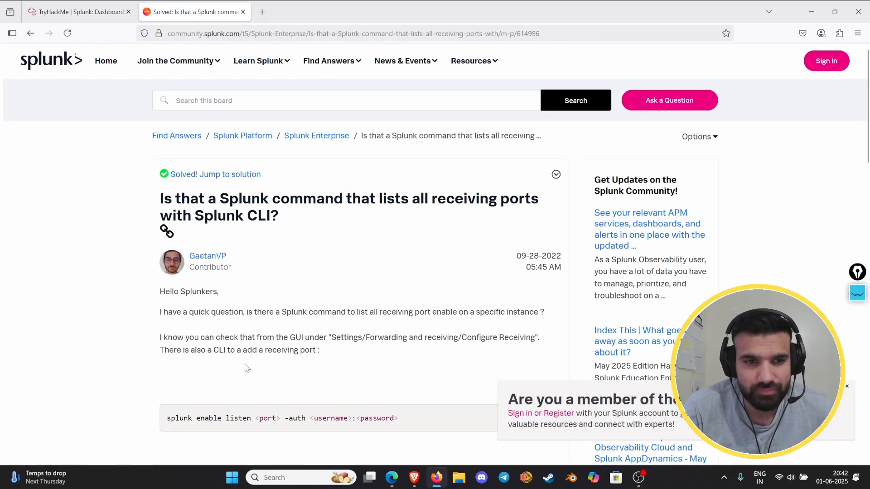
scroll(278, 231, "down", 7)
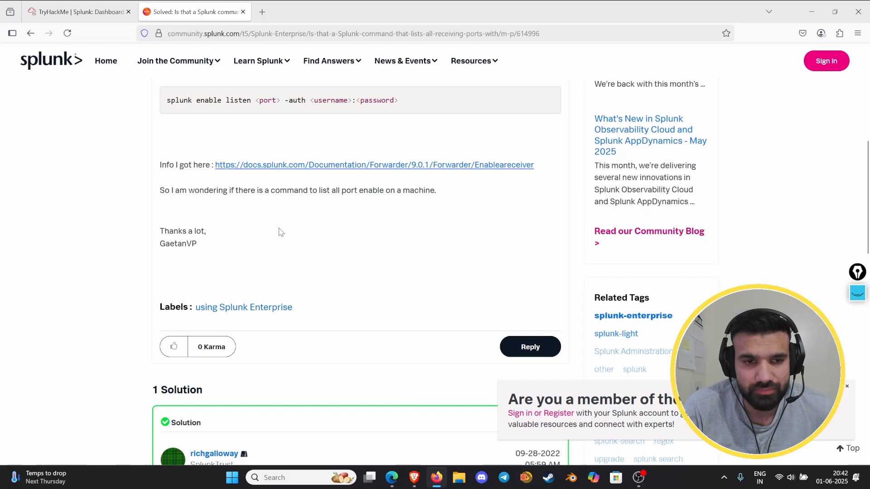
scroll(281, 232, "down", 7)
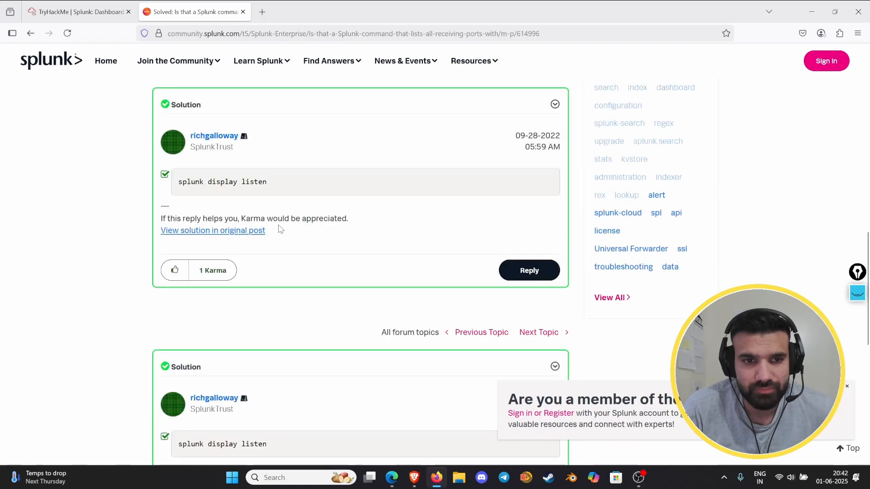
scroll(279, 229, "down", 5)
scroll(195, 258, "down", 4)
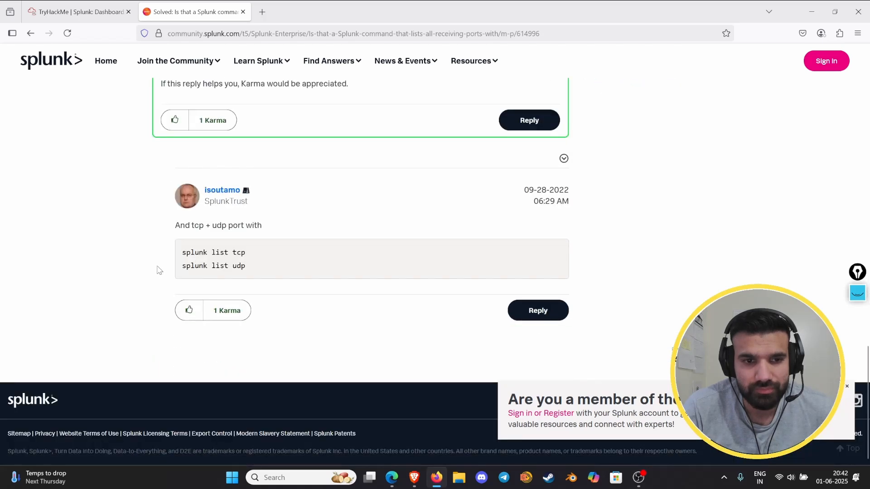
Return to the search results, open the "Splunk query for port scan" thread, and examine the example queries in its replies
left_click(30, 33)
scroll(99, 279, "down", 6)
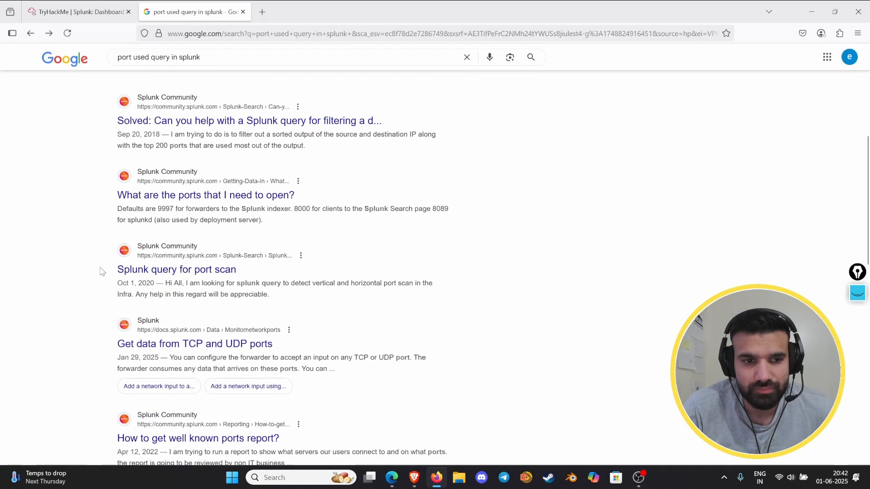
left_click(167, 273)
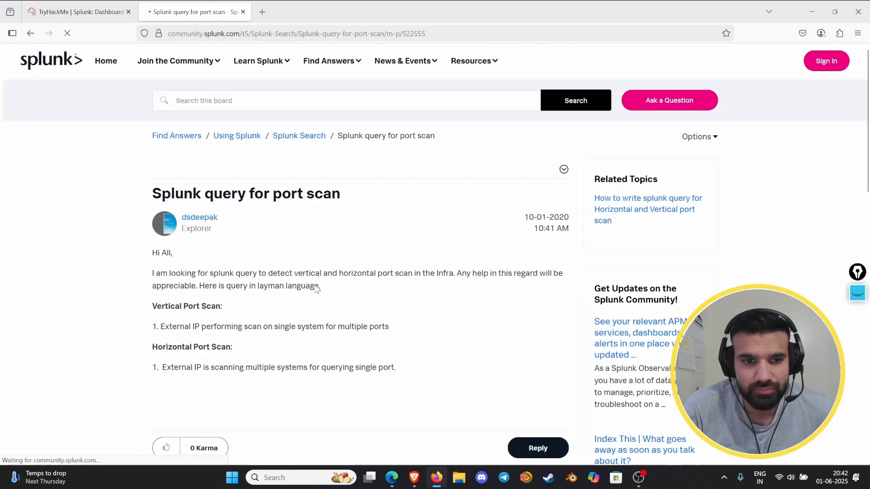
scroll(221, 277, "down", 4)
scroll(227, 271, "up", 4)
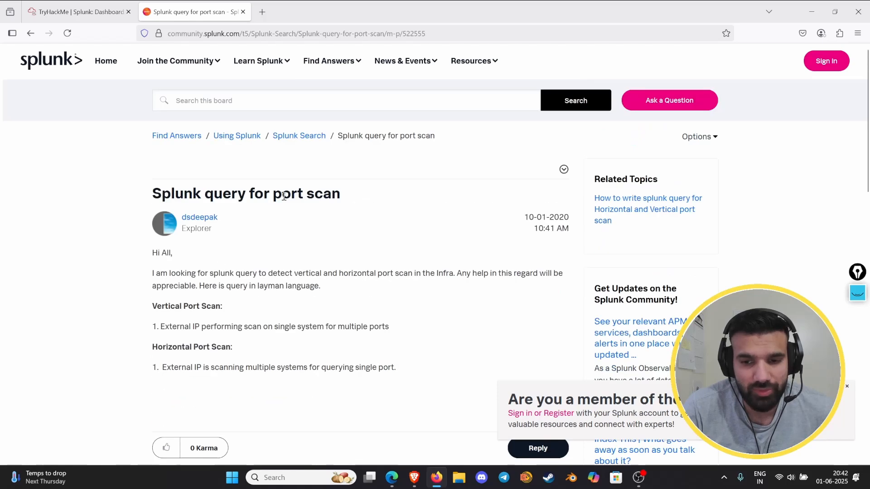
scroll(283, 202, "down", 3)
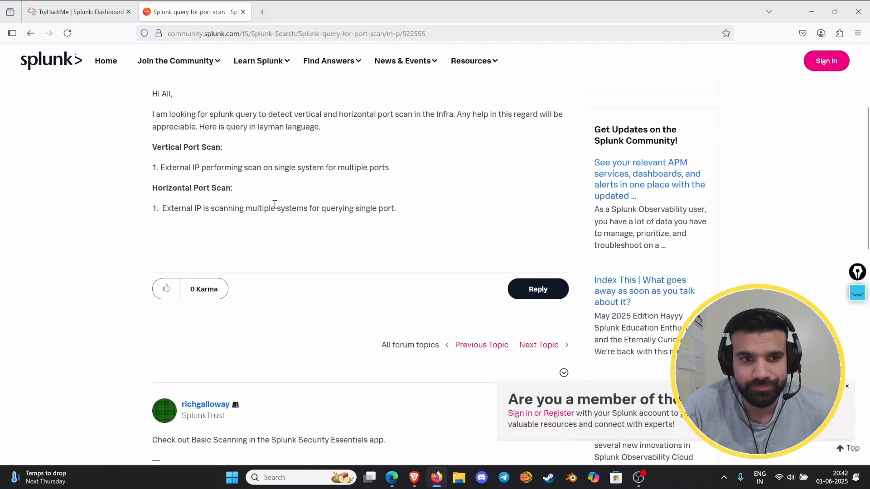
scroll(219, 188, "down", 7)
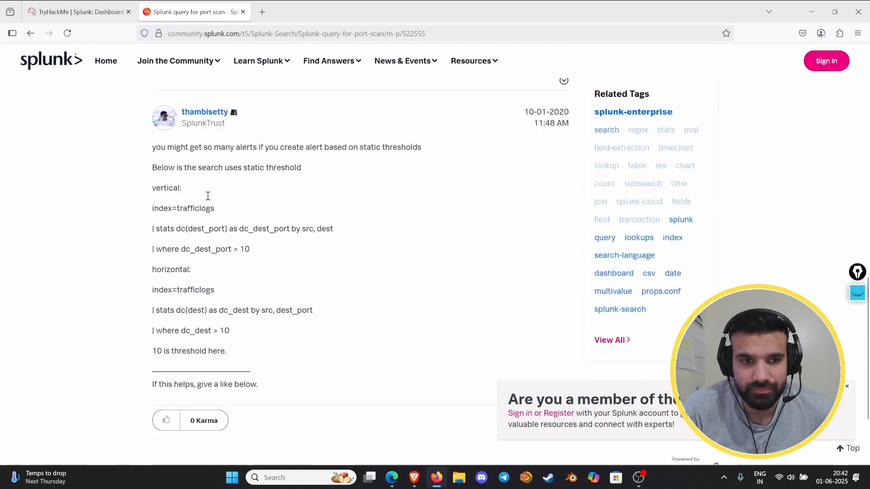
scroll(205, 194, "up", 3)
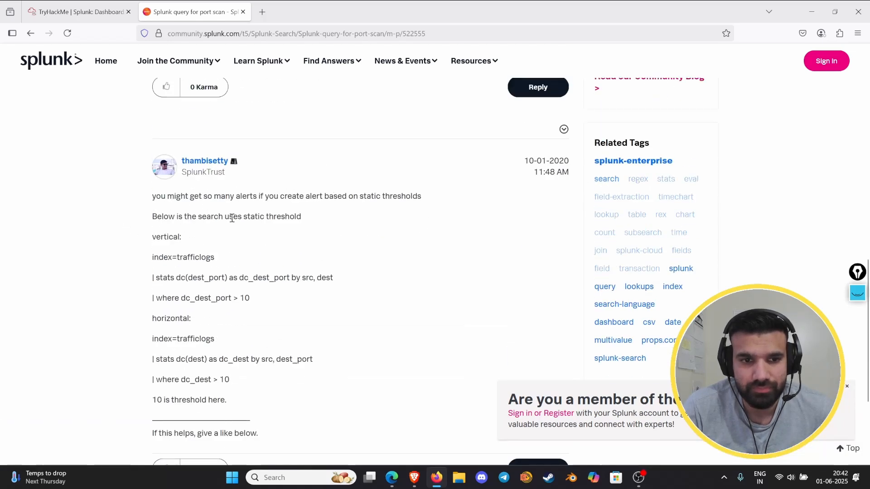
scroll(181, 271, "down", 3)
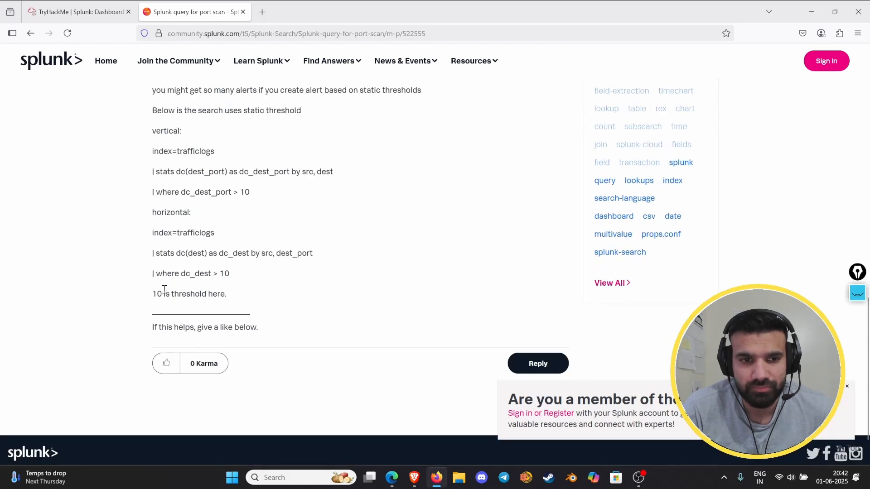
scroll(165, 292, "down", 2)
scroll(174, 294, "up", 9)
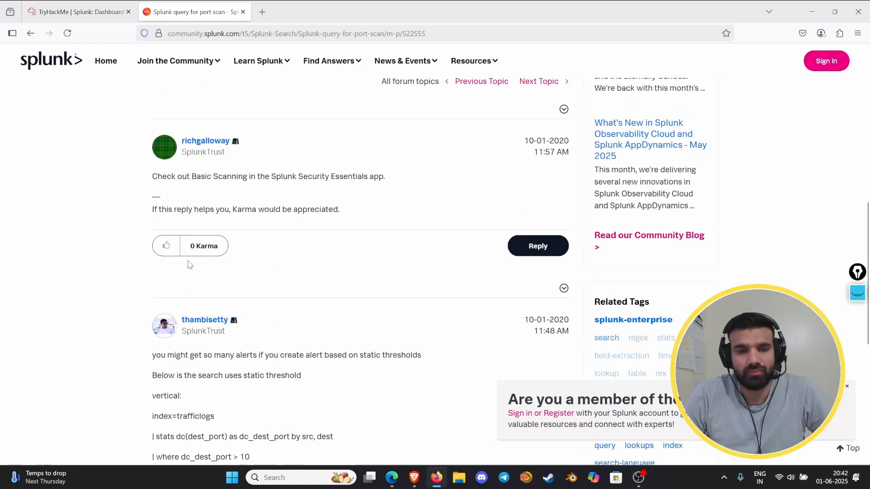
Return from the port scan thread to the Google results and search for "open port query in splunk"
scroll(188, 238, "up", 4)
scroll(187, 240, "up", 6)
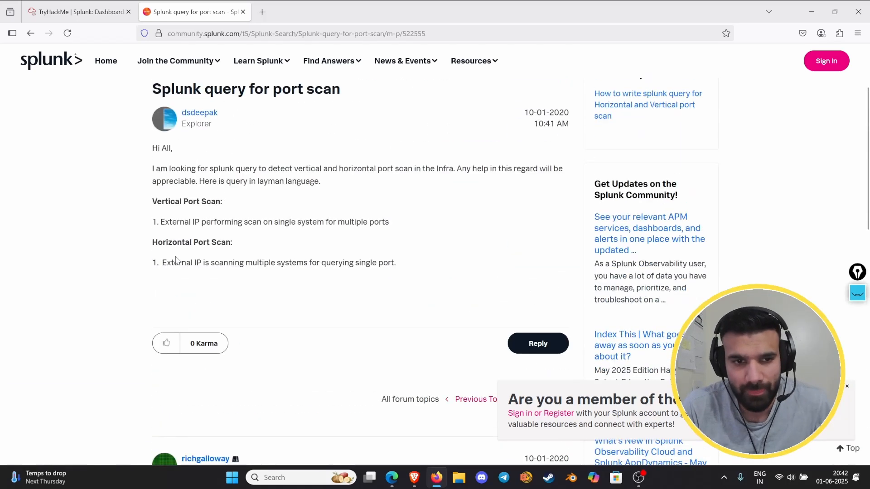
left_click(31, 33)
scroll(126, 274, "down", 3)
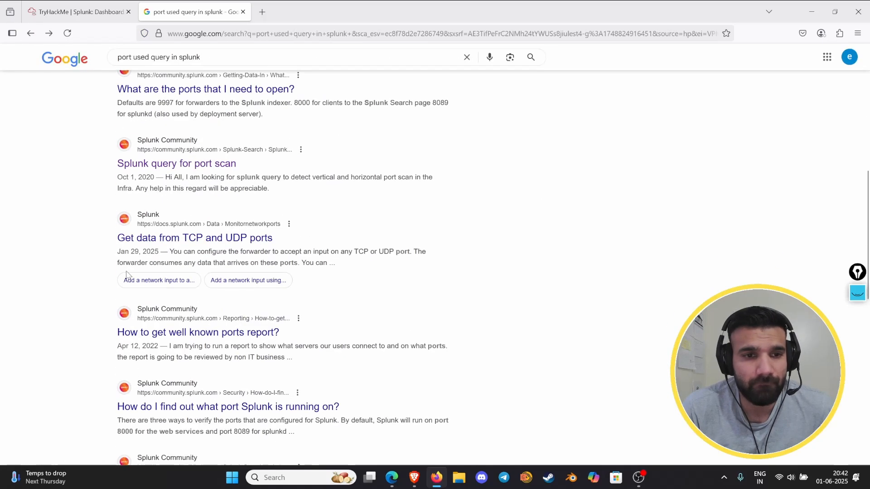
scroll(148, 249, "up", 10)
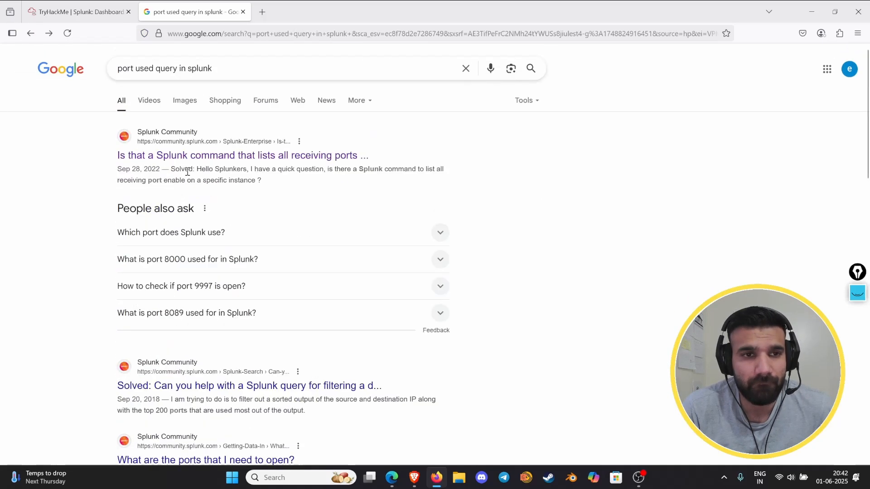
left_click_drag(225, 72, 118, 83)
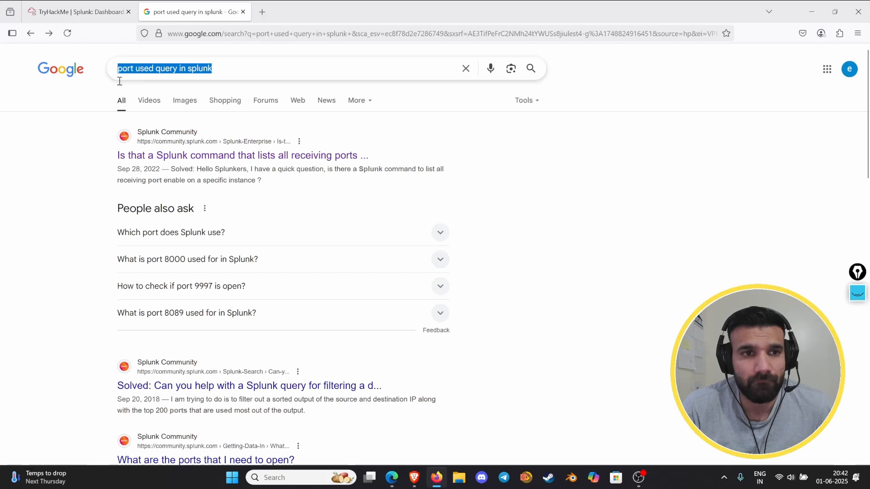
type("open ")
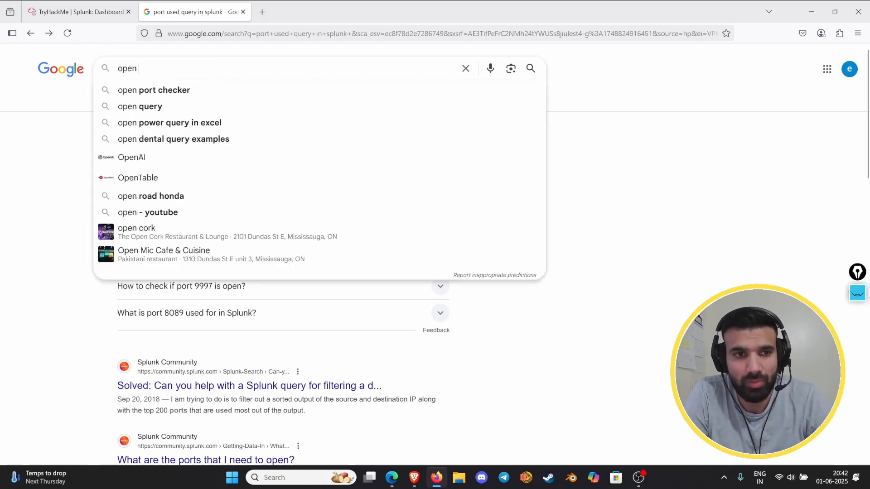
type("port query ")
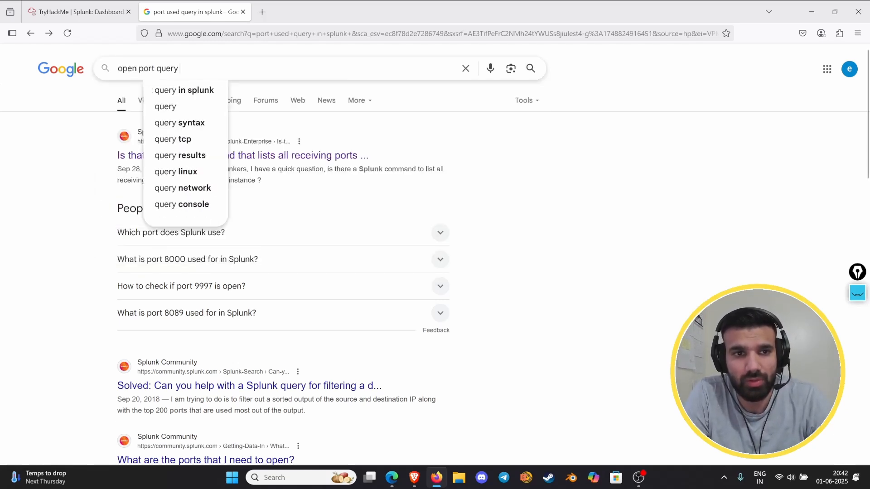
type("in splunk")
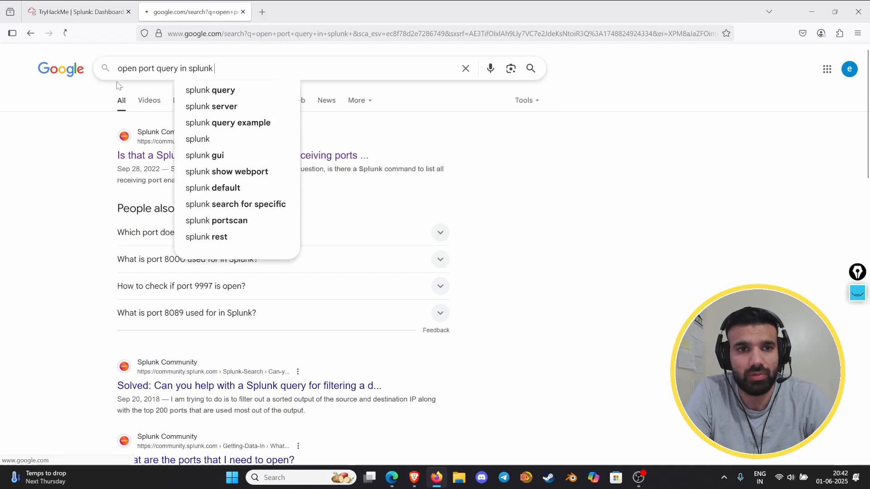
key("Return")
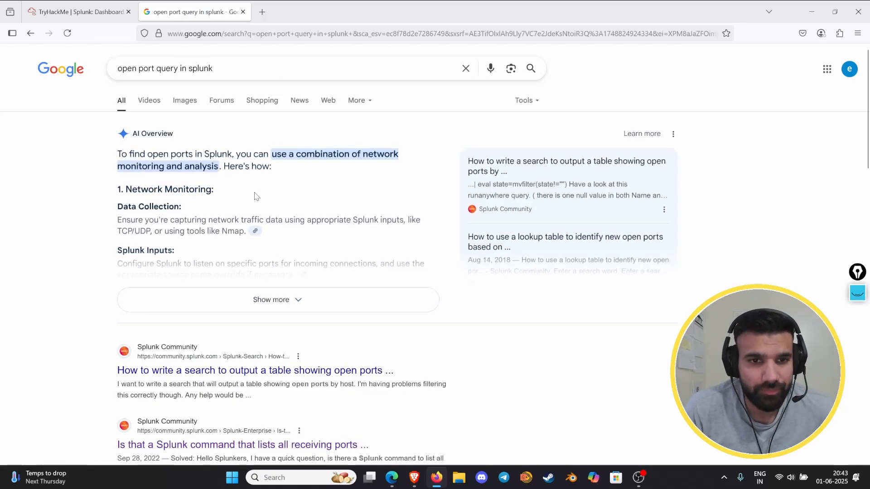
Expand the AI Overview for the open port search and read its suggested Splunk queries and example scenarios
left_click(278, 301)
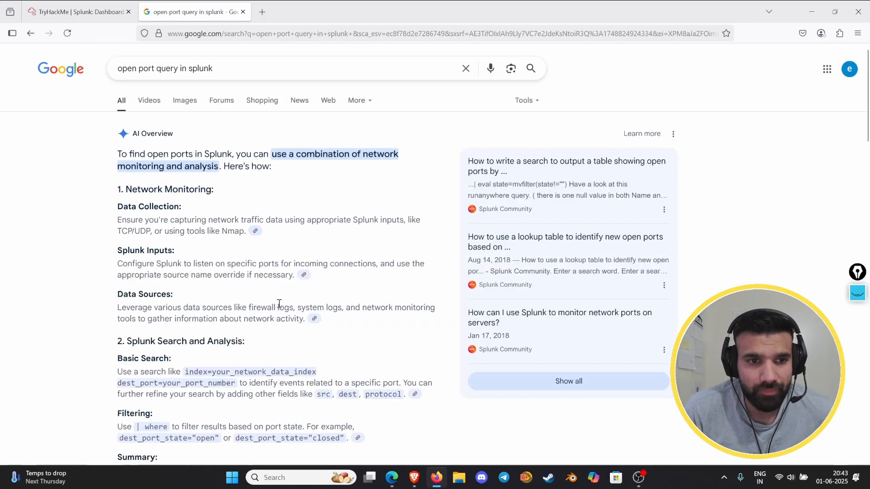
scroll(296, 252, "down", 3)
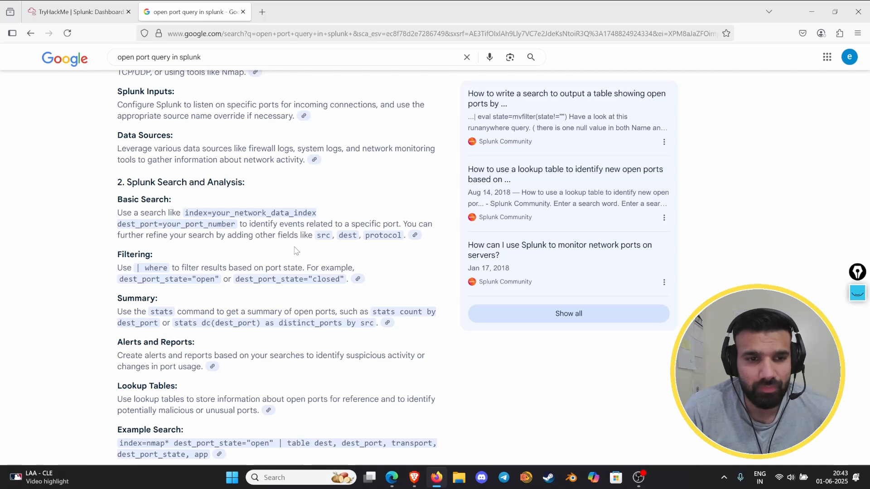
scroll(295, 249, "down", 2)
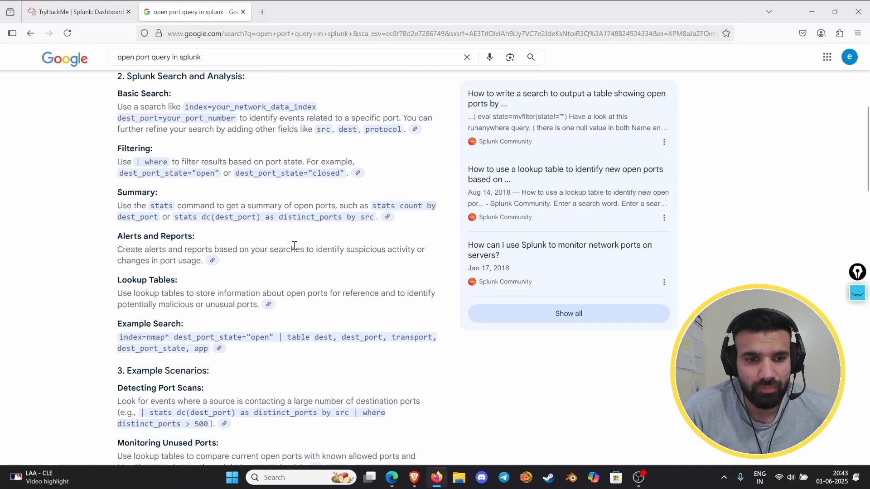
scroll(294, 247, "down", 2)
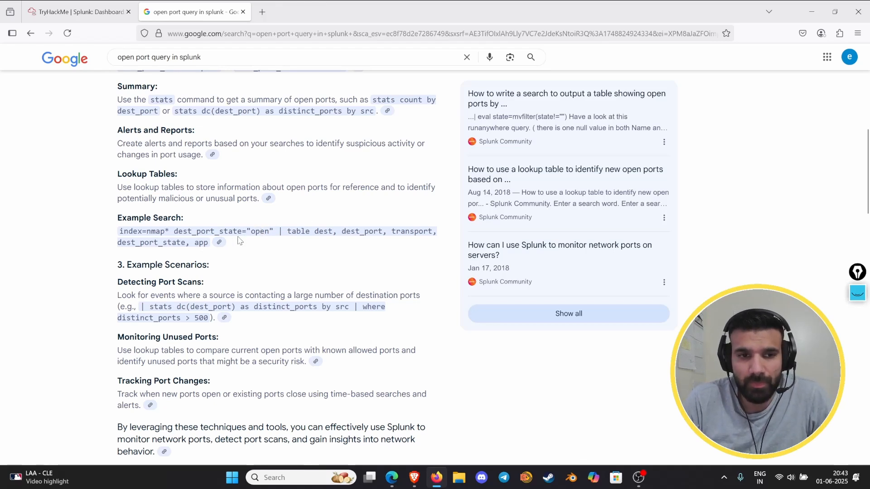
Switch back to the TryHackMe room, read the hint for the first Task 3 question, and close it
left_click(86, 5)
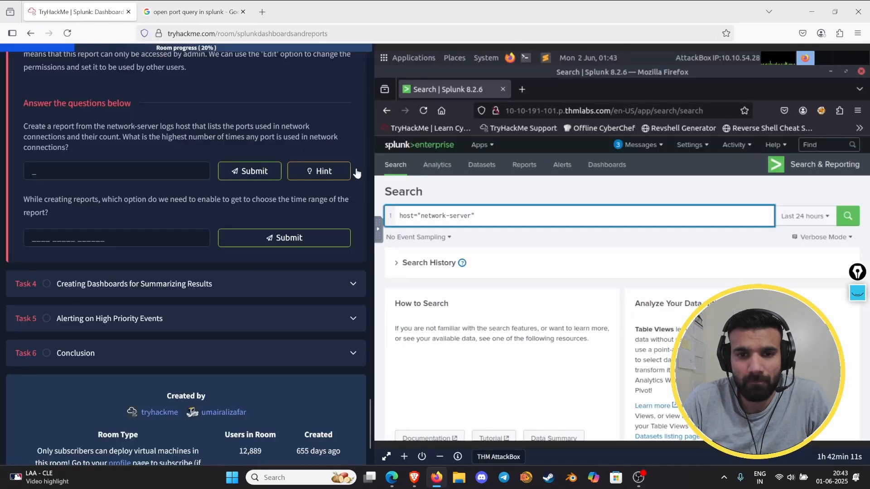
left_click(453, 201)
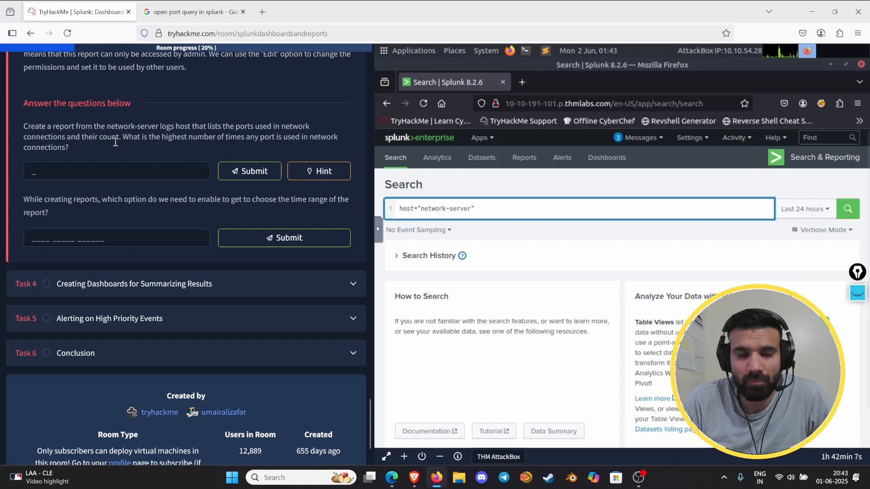
left_click(309, 174)
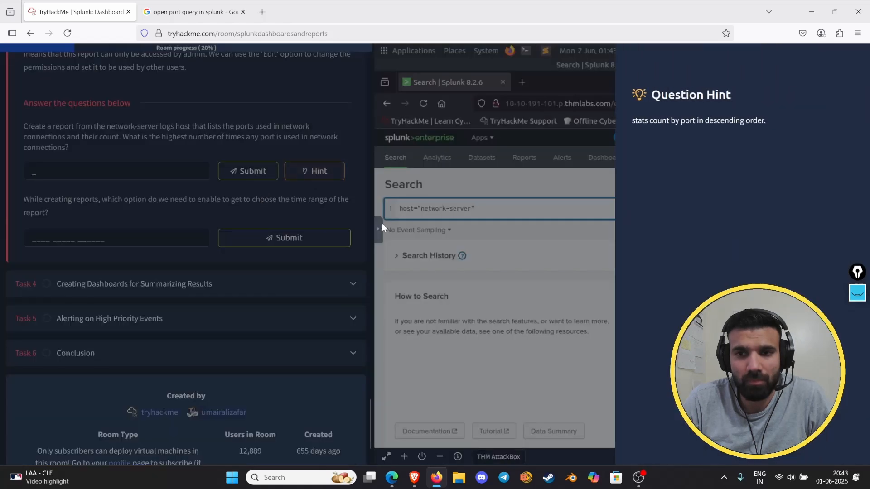
left_click(272, 118)
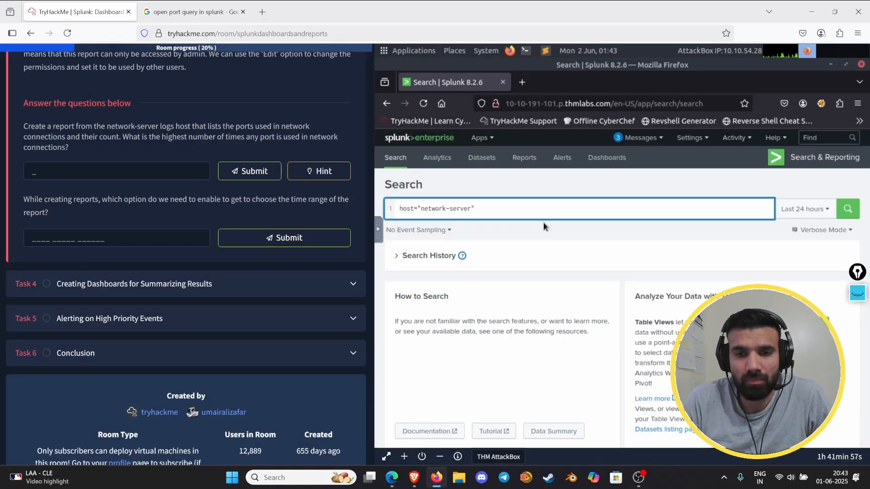
Return to the Google results, open the Splunk Community thread on outputting a table of open ports by host, and read its question
left_click(195, 12)
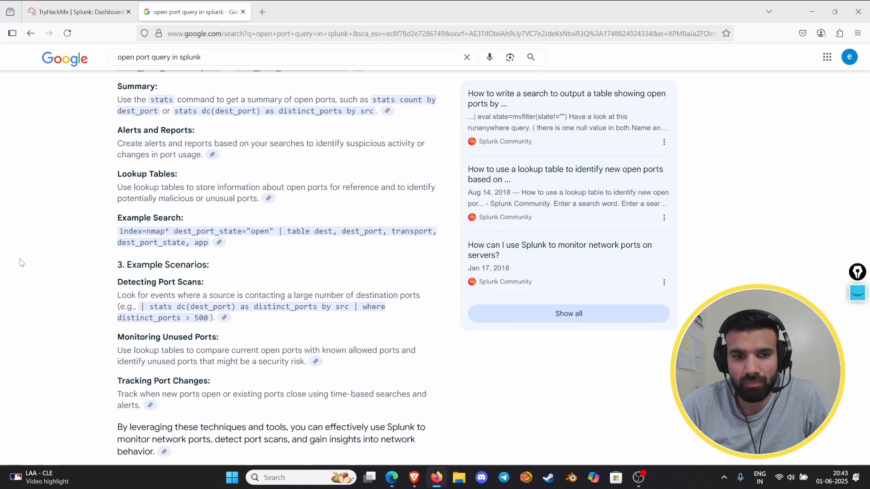
scroll(21, 262, "down", 7)
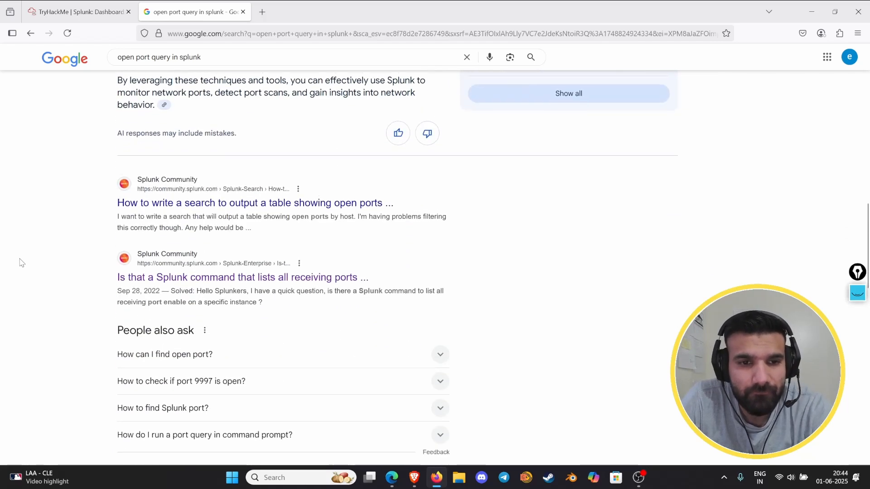
left_click(189, 200)
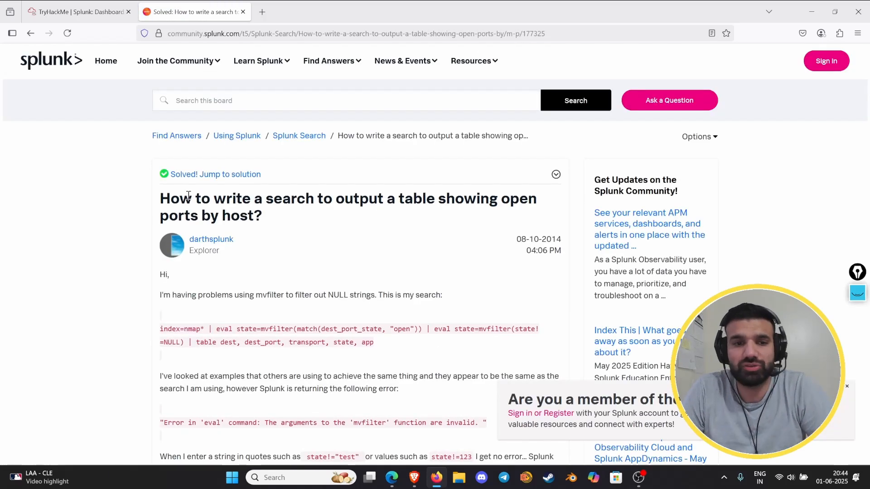
scroll(188, 195, "down", 3)
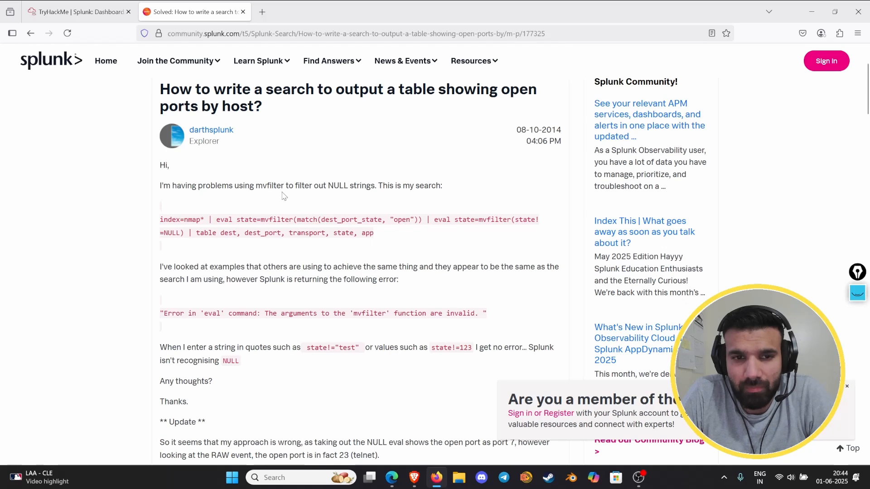
scroll(377, 203, "down", 2)
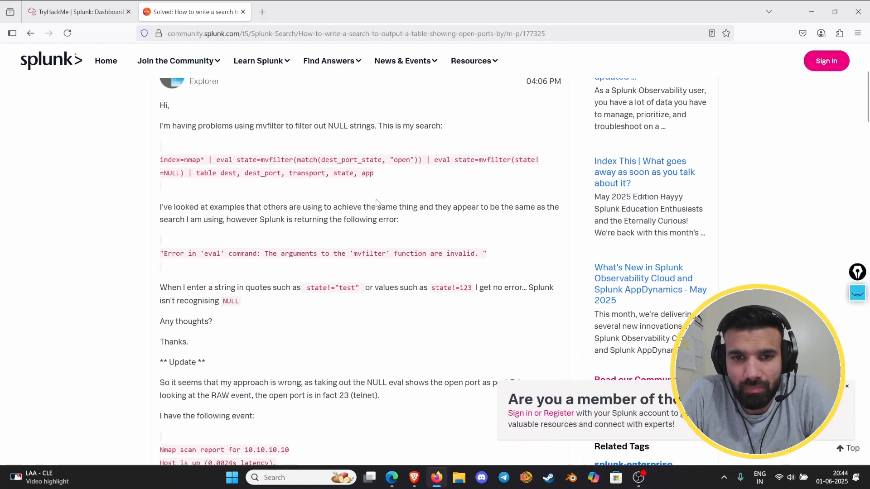
scroll(376, 203, "down", 1)
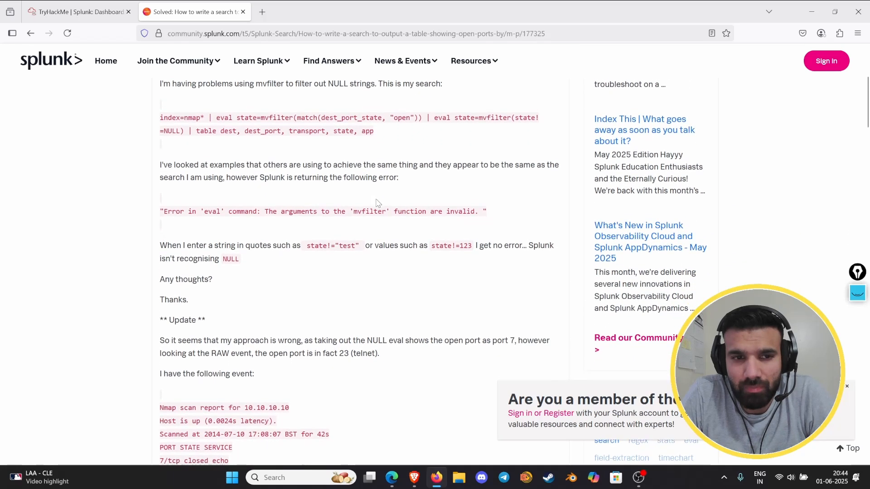
scroll(377, 203, "down", 2)
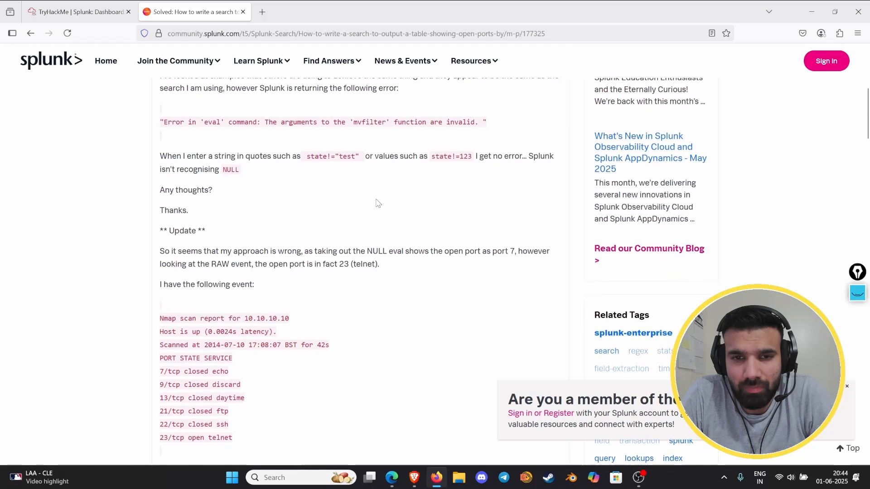
scroll(378, 203, "down", 2)
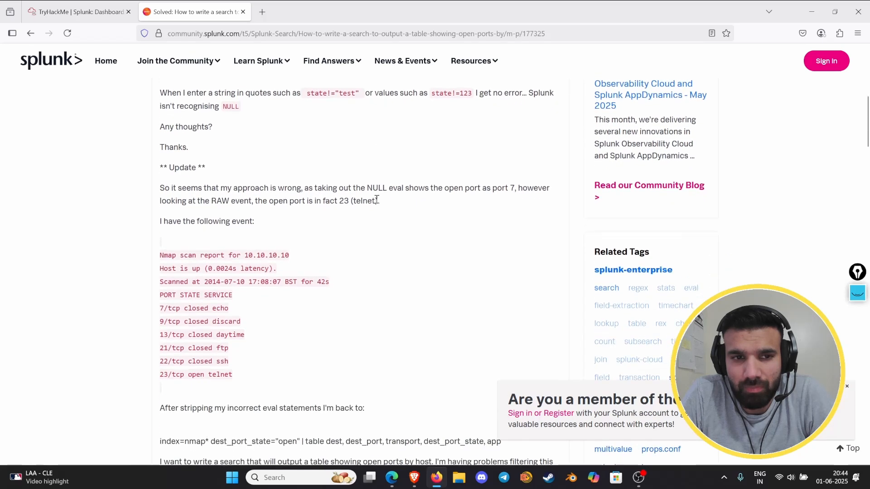
scroll(376, 199, "down", 2)
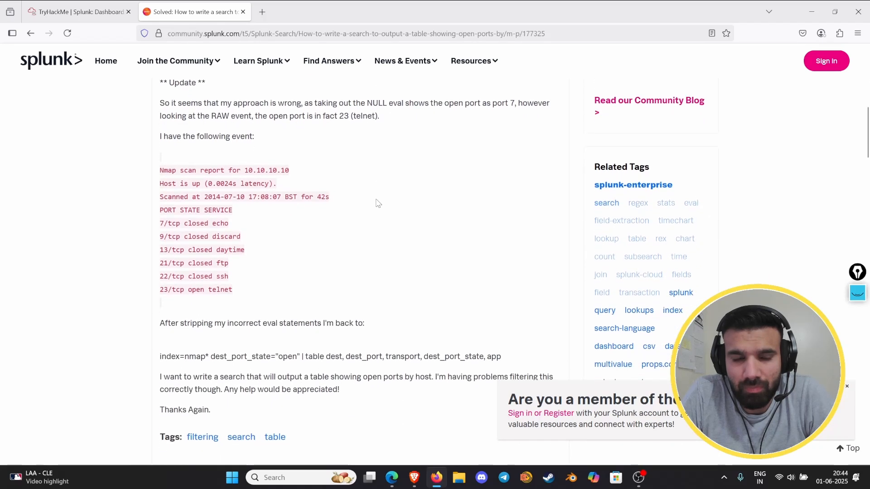
scroll(378, 202, "down", 1)
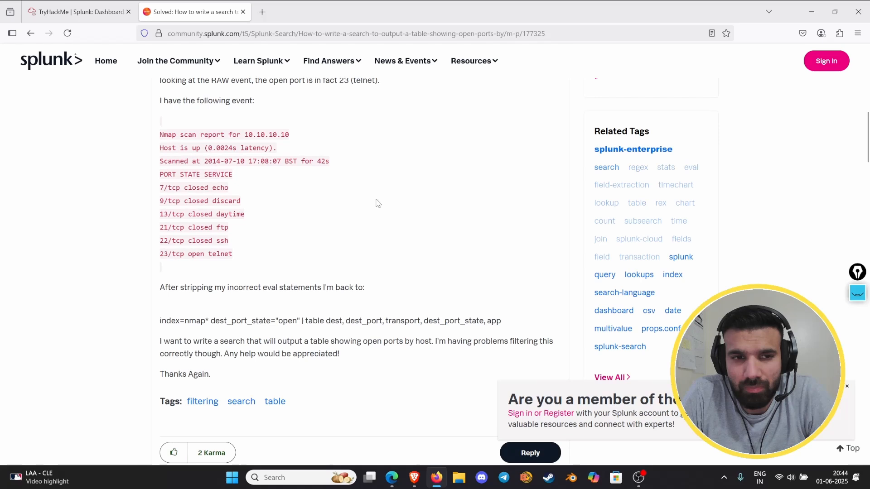
scroll(378, 203, "down", 1)
scroll(378, 201, "down", 1)
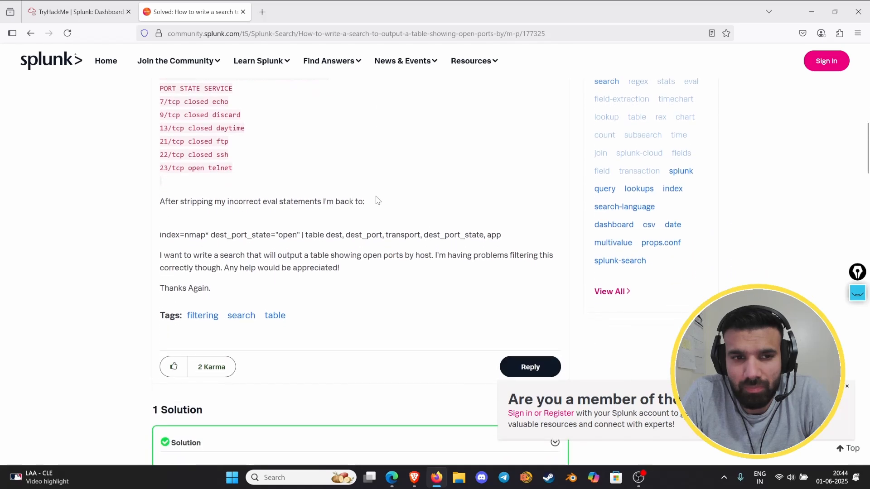
Examine the accepted solution's queries and the remaining replies in the open ports thread, and return to its beginning
scroll(377, 200, "down", 8)
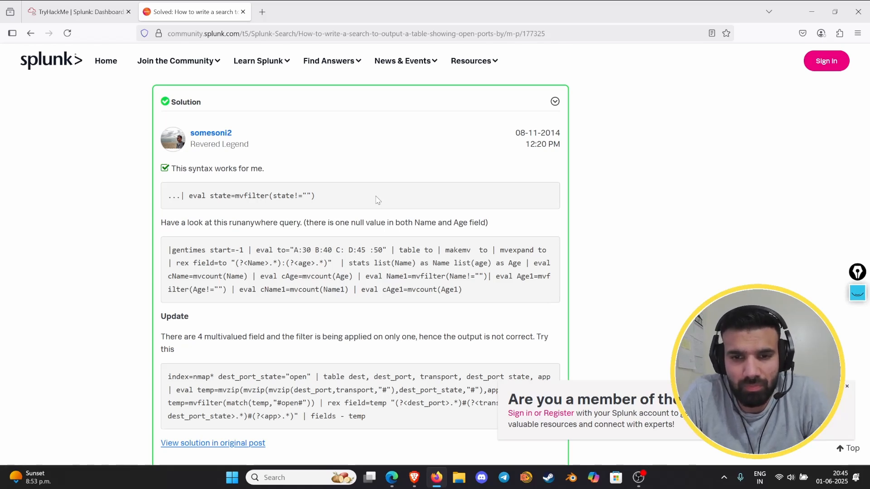
scroll(377, 200, "down", 1)
scroll(377, 199, "down", 3)
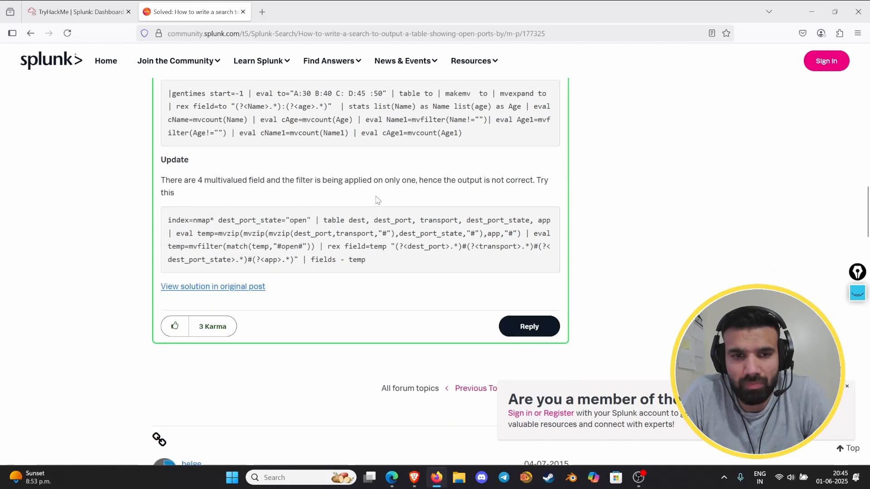
scroll(377, 200, "down", 8)
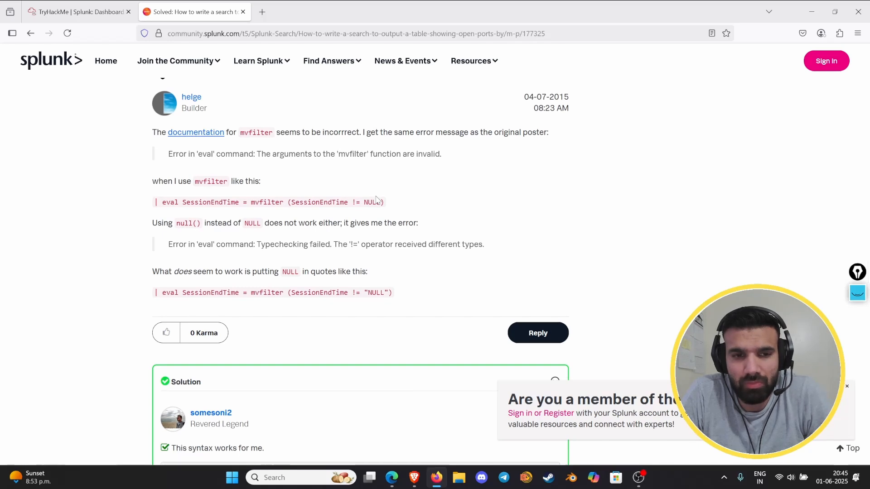
scroll(376, 199, "down", 8)
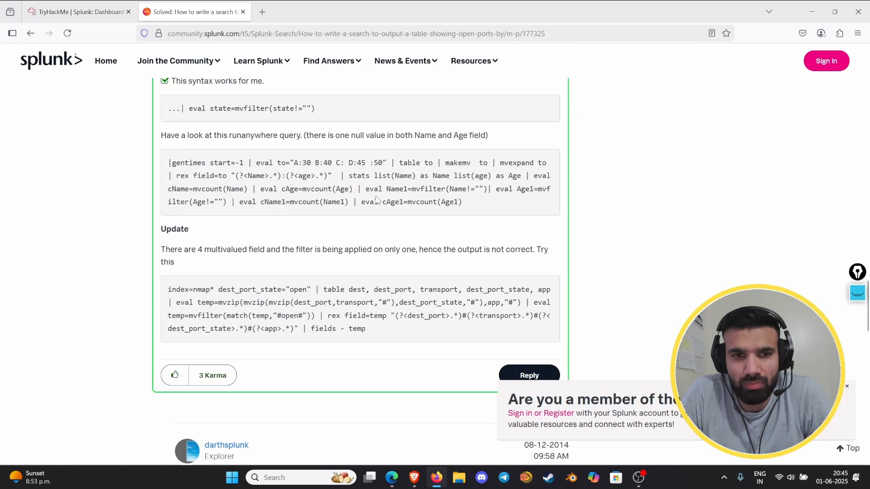
scroll(376, 199, "down", 10)
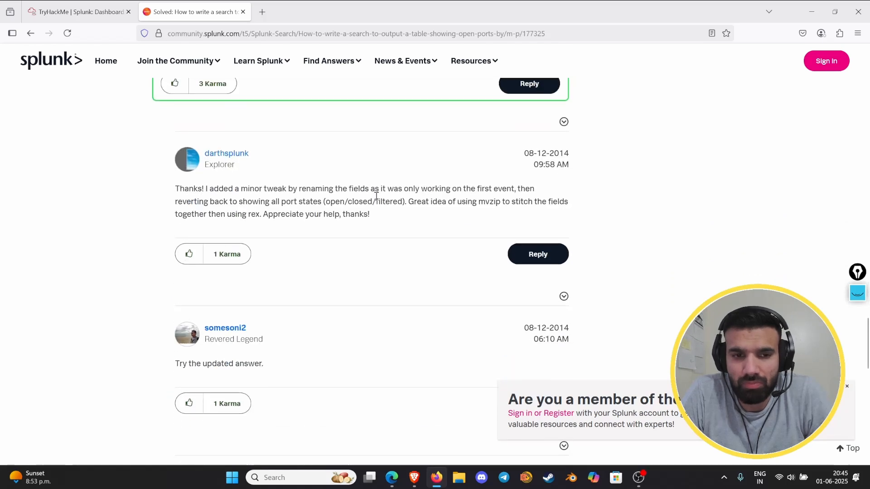
scroll(375, 196, "down", 8)
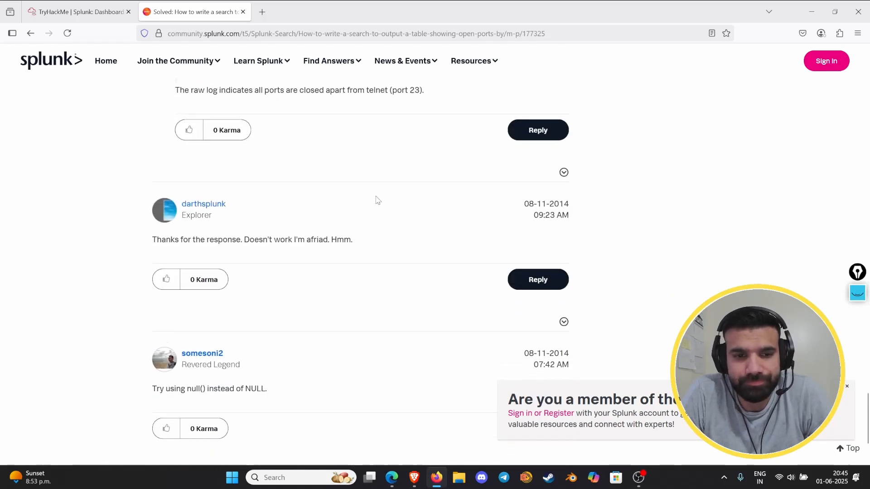
scroll(375, 199, "up", 10)
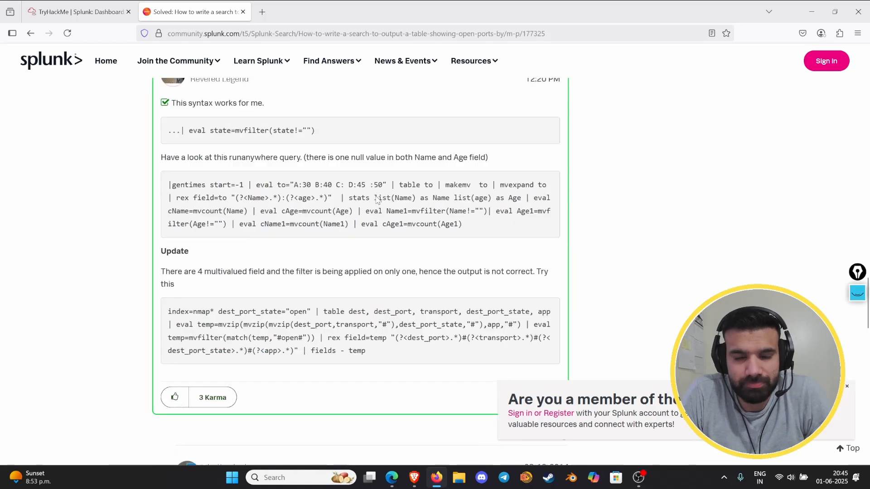
scroll(375, 199, "up", 15)
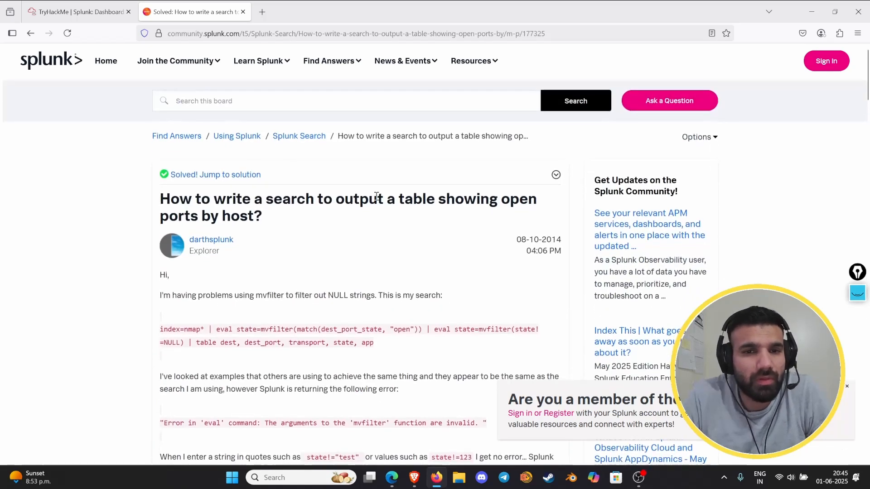
Return to the Google results, open the Splunk Community thread on monitoring network ports on servers, and find its first answer
left_click(30, 33)
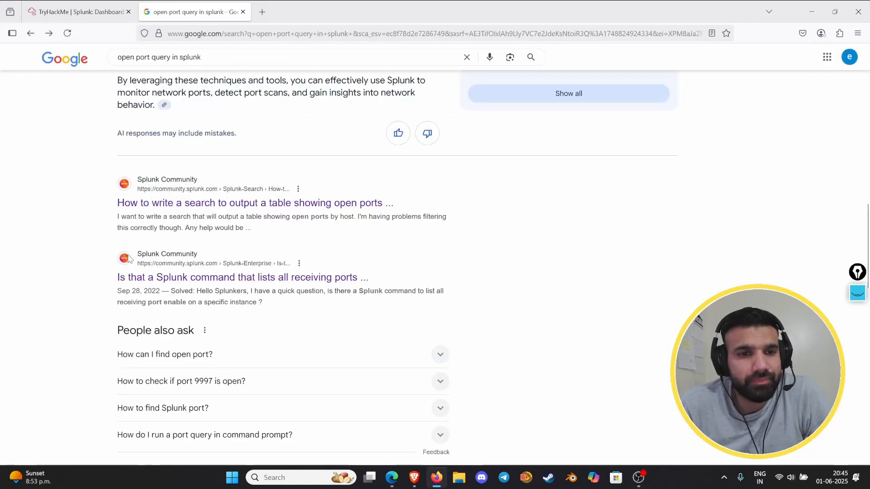
scroll(331, 190, "down", 7)
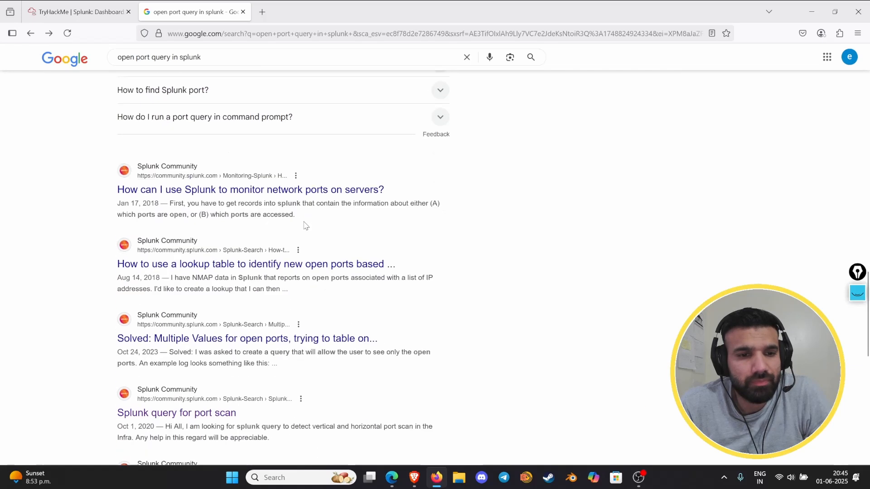
left_click(221, 190)
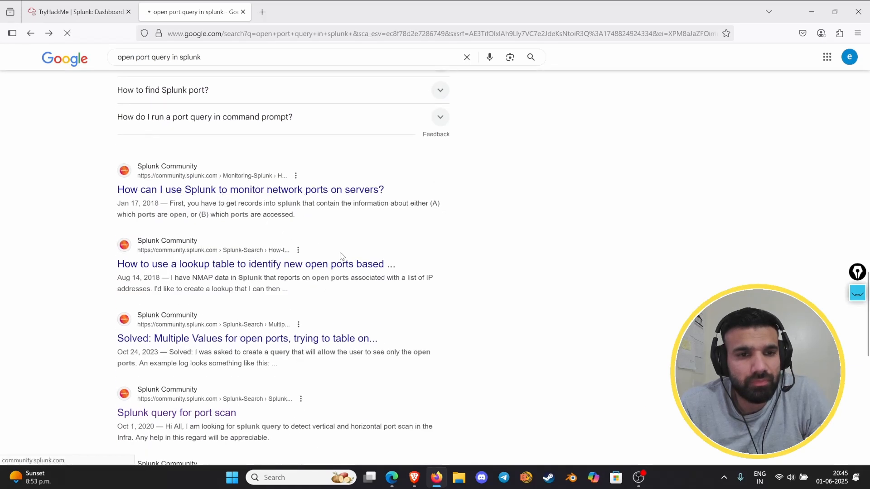
scroll(366, 257, "down", 5)
scroll(367, 256, "down", 5)
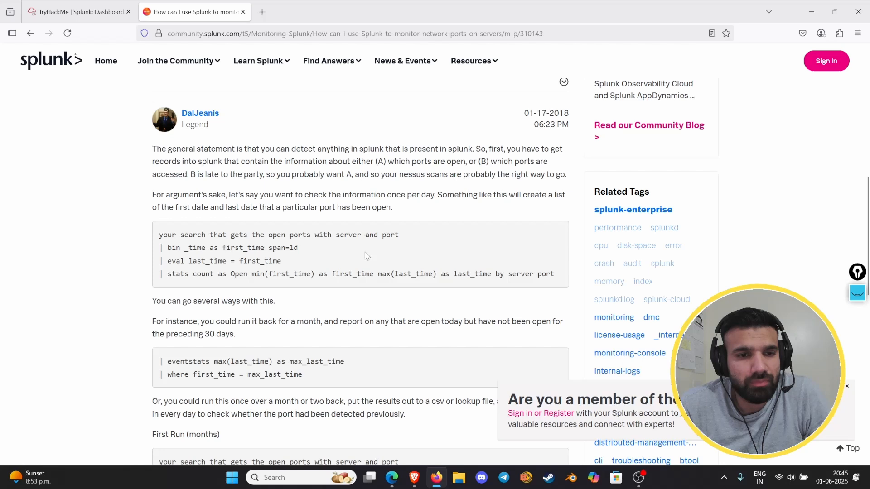
Examine the answer's stats count query by server and port, plus its first-run and later-run lookup queries
left_click_drag(189, 261, 313, 269)
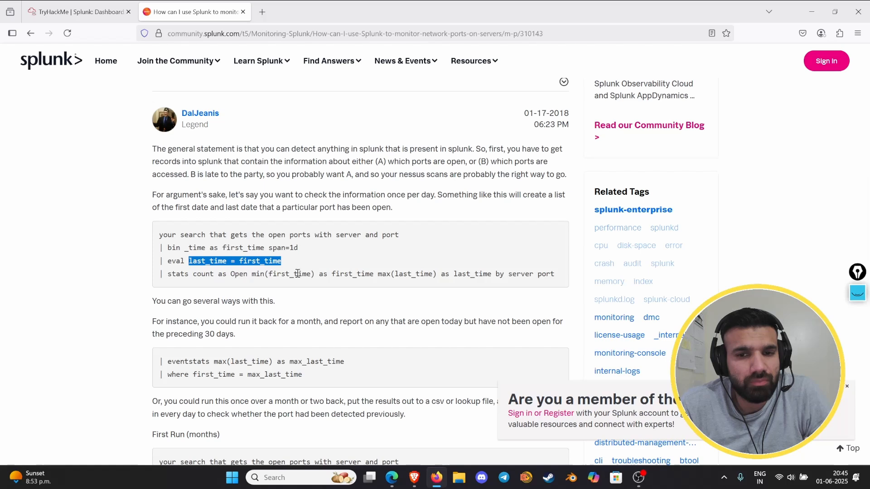
left_click_drag(174, 276, 490, 278)
scroll(199, 316, "down", 6)
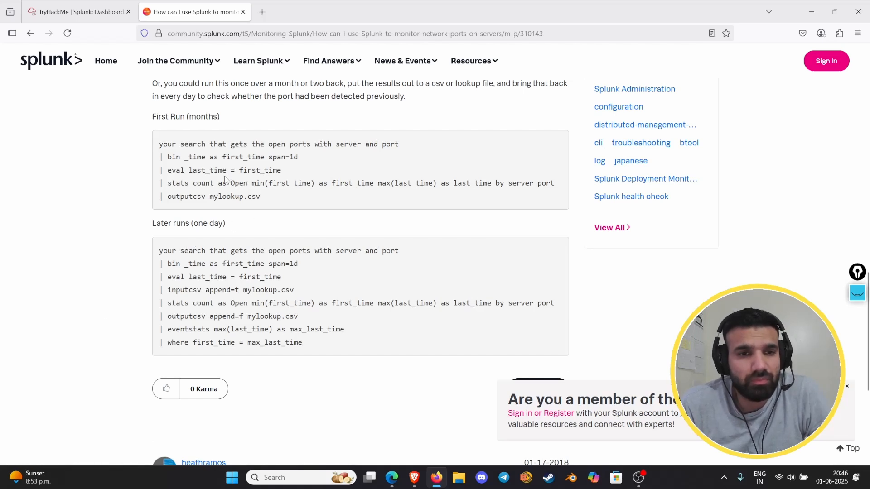
scroll(296, 206, "down", 2)
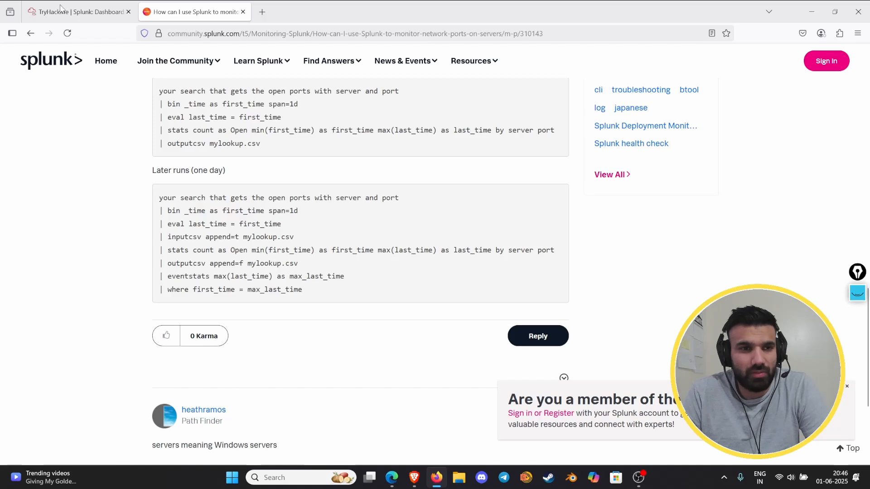
Go back to the Google results, check the remaining threads, and reread the first Task 3 question in the TryHackMe room
left_click(30, 33)
scroll(321, 258, "down", 4)
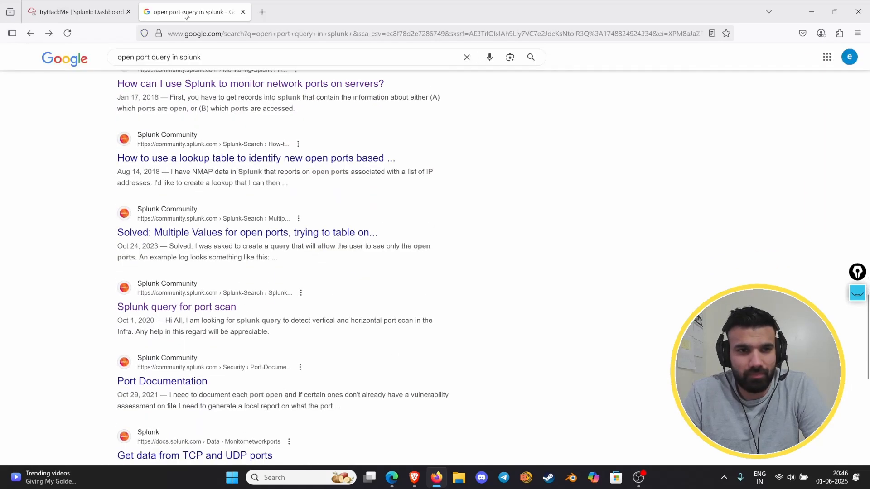
left_click(93, 10)
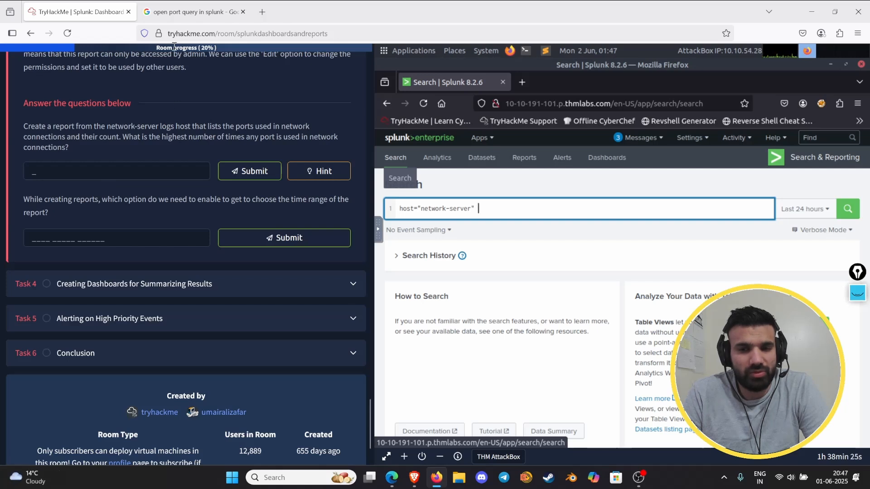
left_click_drag(202, 124, 123, 135)
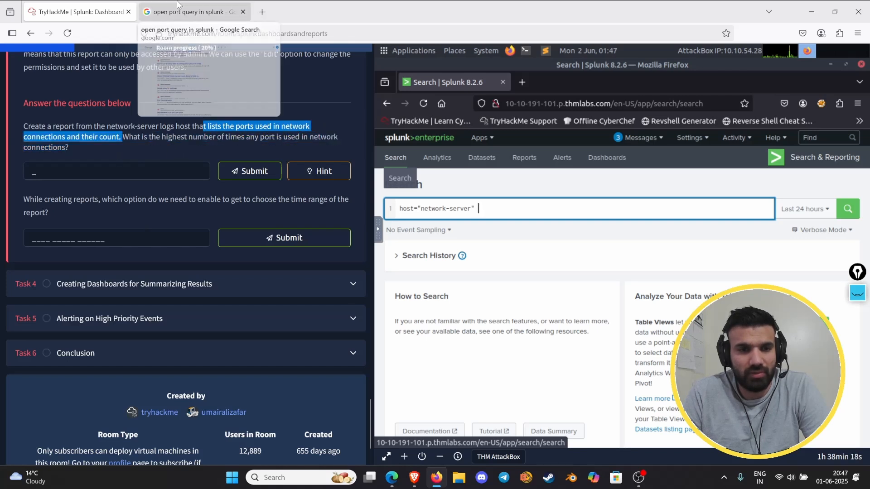
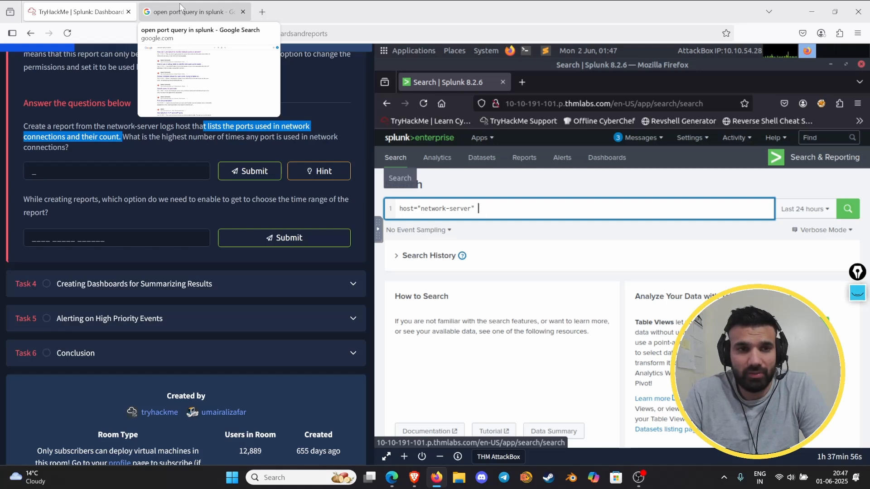
Search Google for "how to use nmap command in splunk to search port"
left_click(179, 7)
left_click_drag(201, 57, 108, 66)
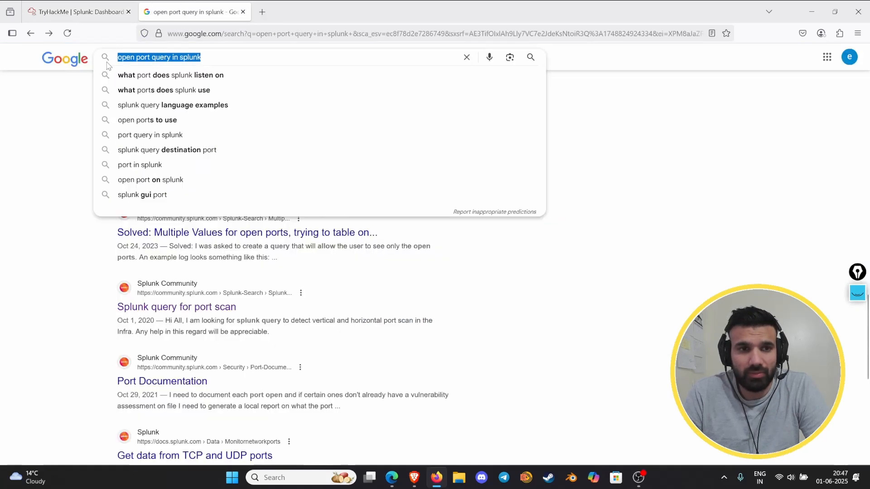
type("how ")
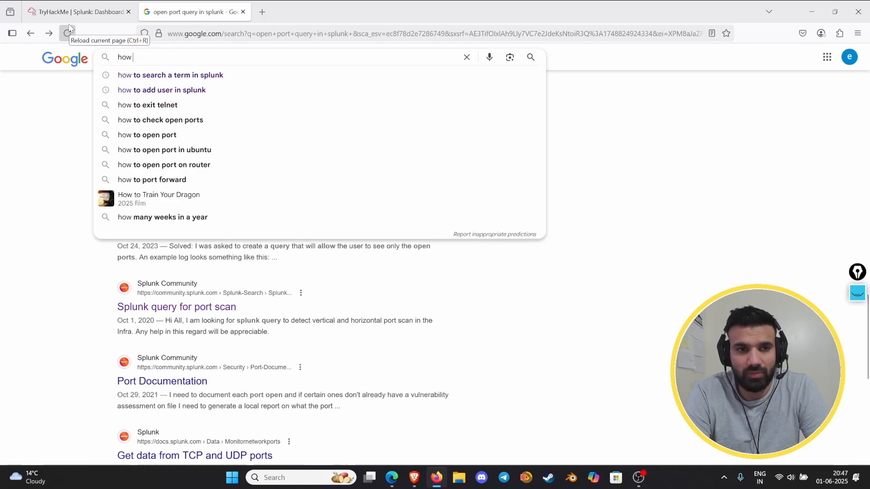
type("to use nm")
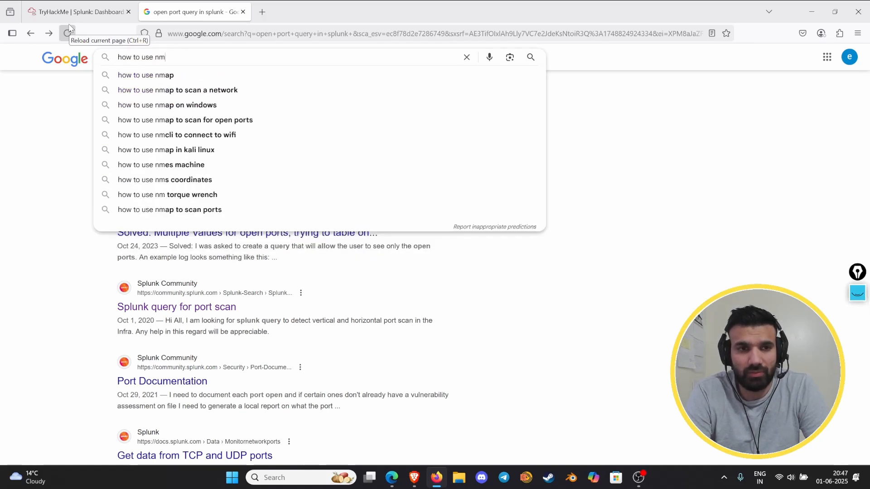
type("ap ")
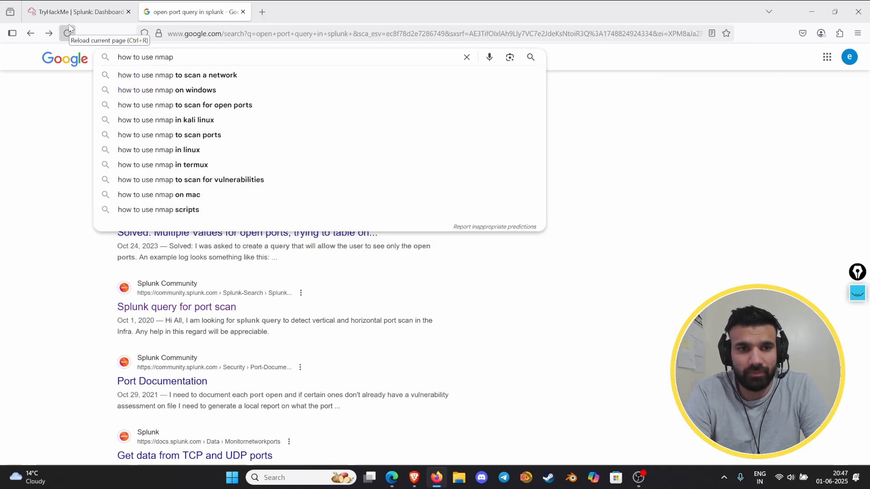
type("command")
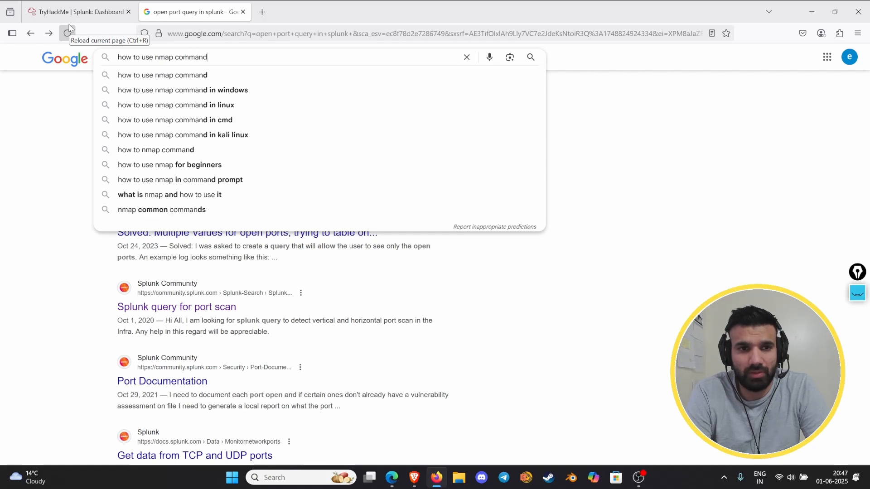
type(" in splunk")
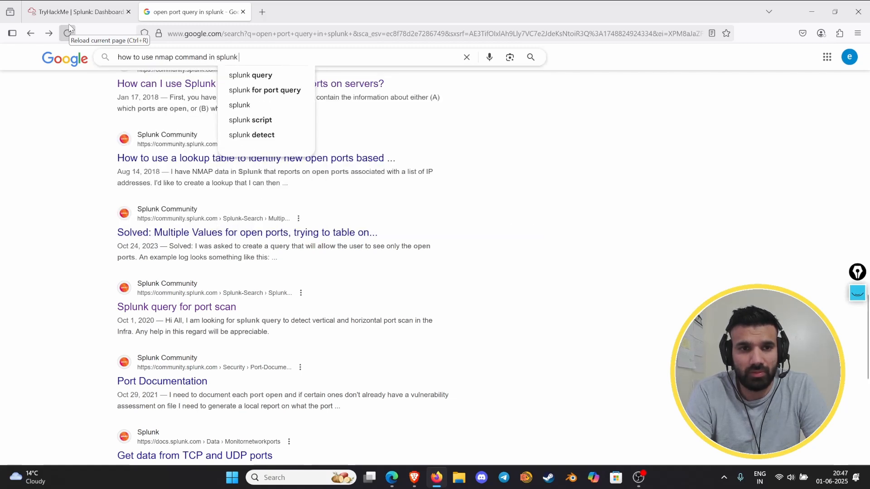
type(" to search")
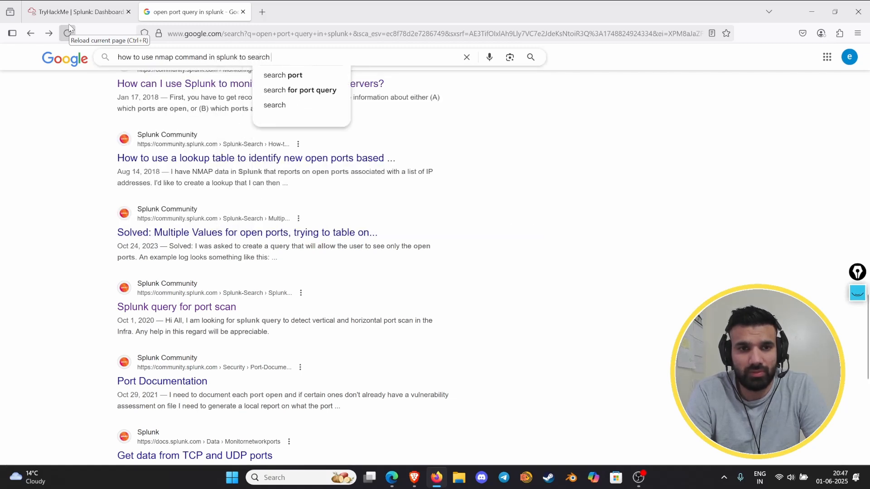
type(" port")
key("Return")
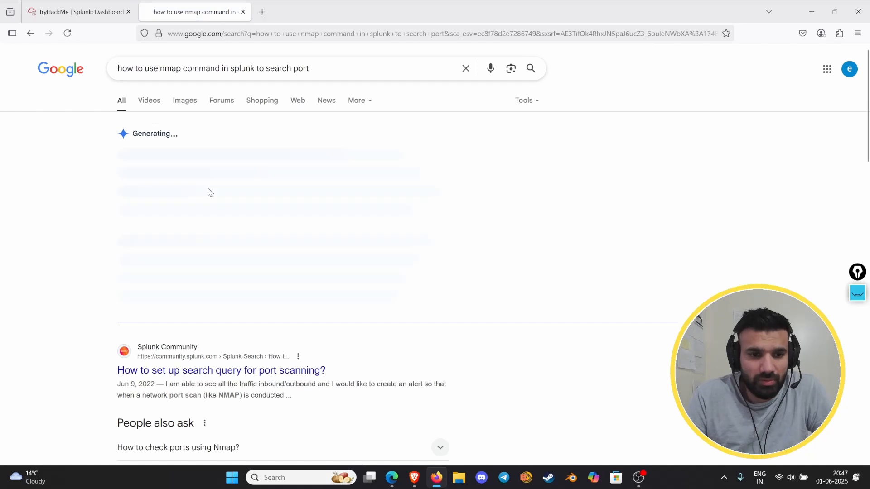
Open the Splunk Community thread "How to set up search query for port scanning?" and read its question
scroll(217, 176, "down", 5)
left_click(203, 213)
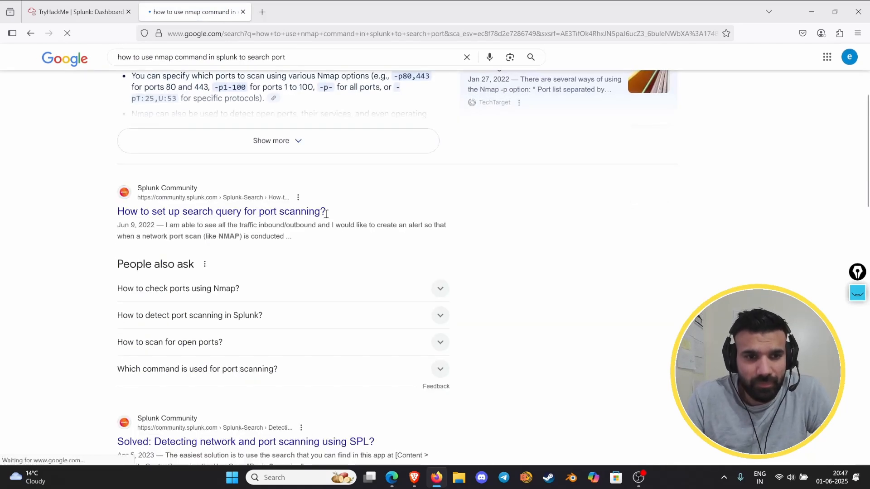
scroll(330, 222, "down", 6)
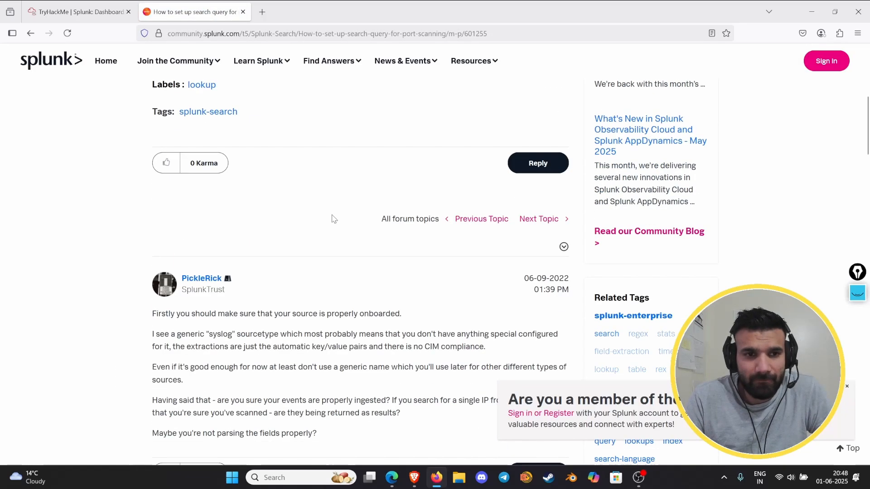
scroll(331, 219, "up", 5)
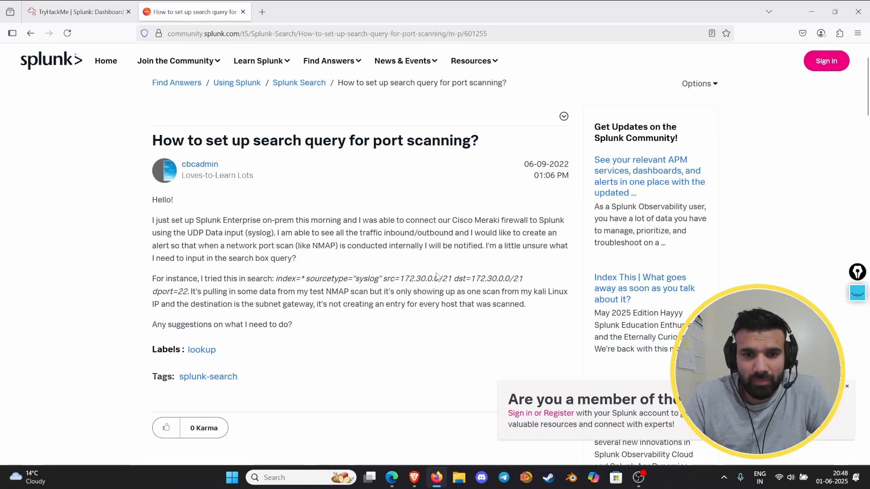
scroll(286, 262, "down", 2)
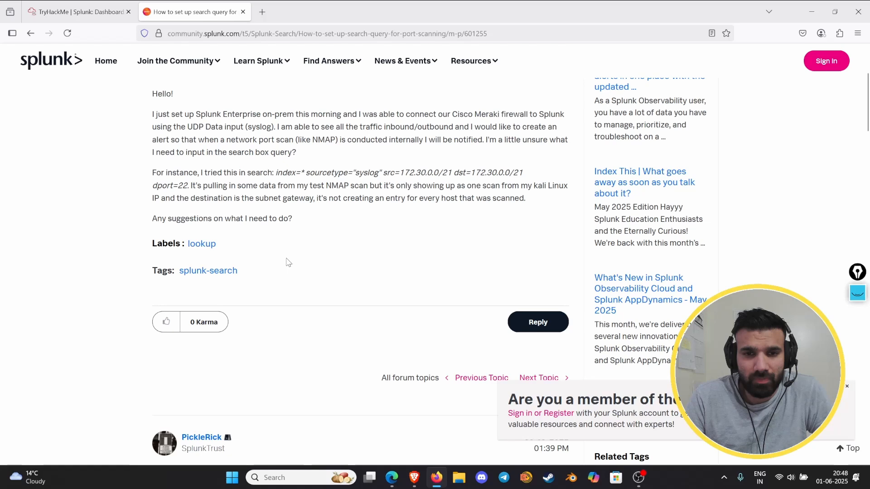
Examine the port scanning thread's first replies and the source, destination and port fields in the sample meraki_syslog events
scroll(286, 261, "down", 7)
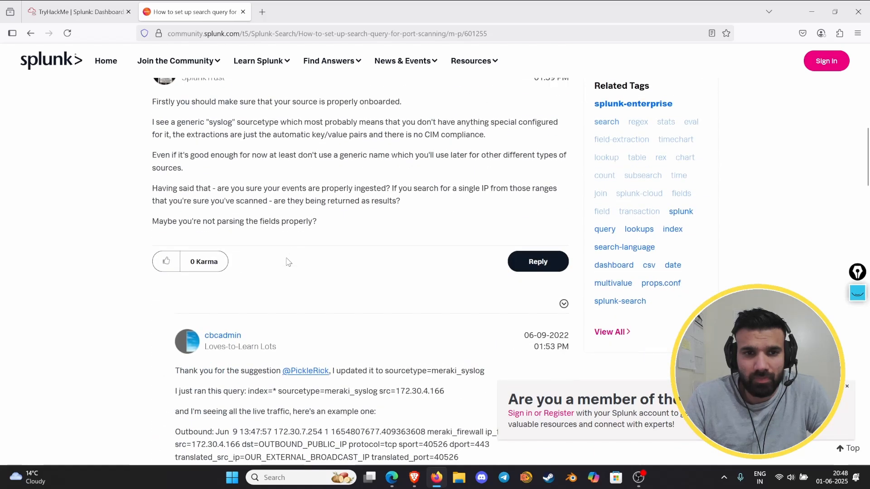
scroll(286, 261, "down", 2)
scroll(286, 262, "down", 2)
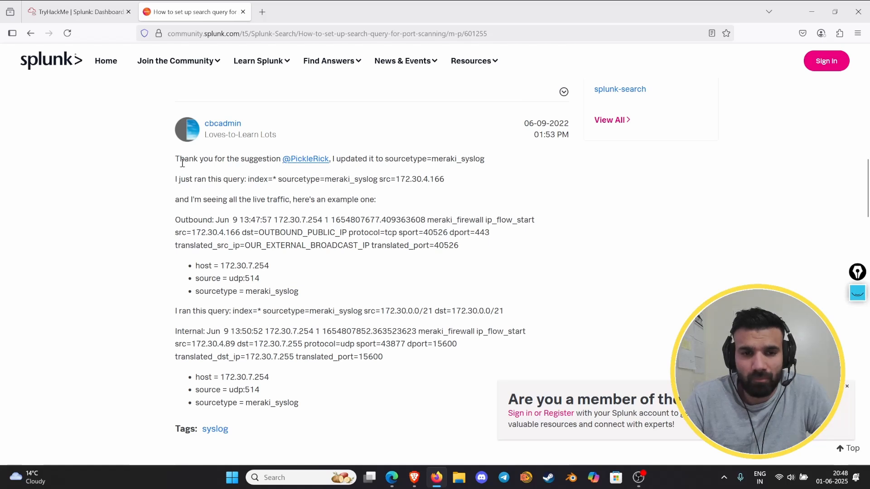
scroll(182, 166, "down", 1)
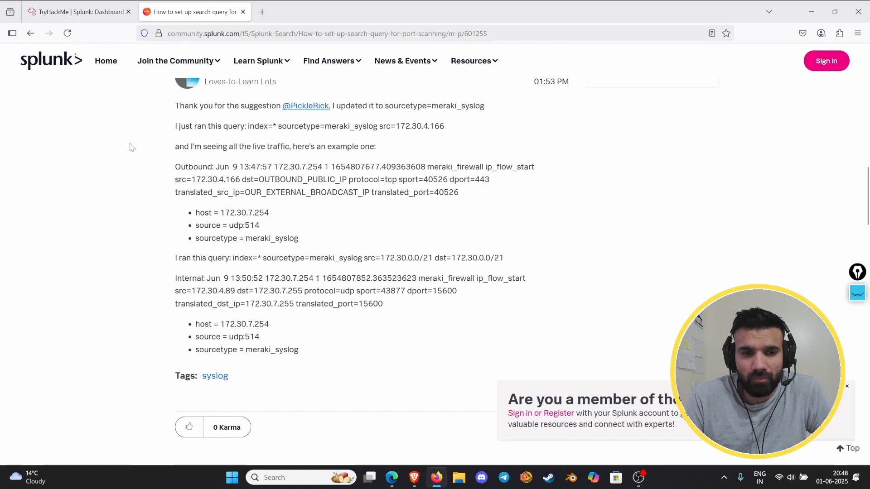
left_click(117, 6)
left_click(190, 12)
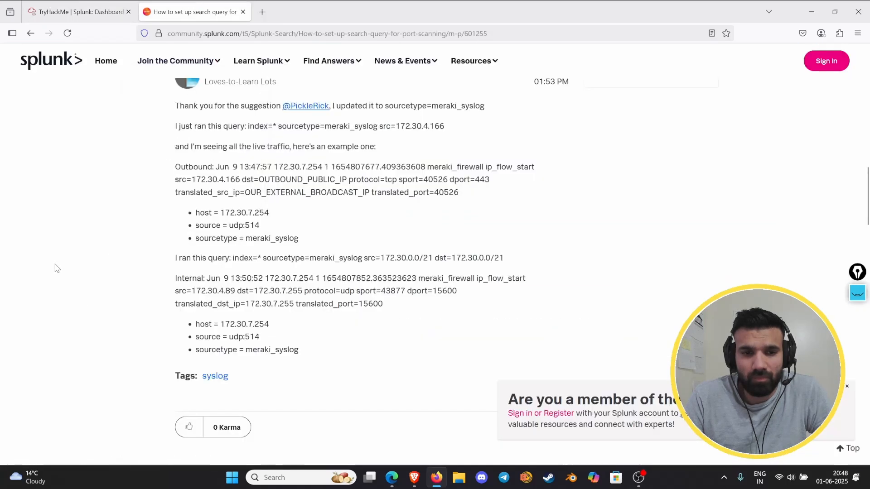
scroll(159, 338, "down", 5)
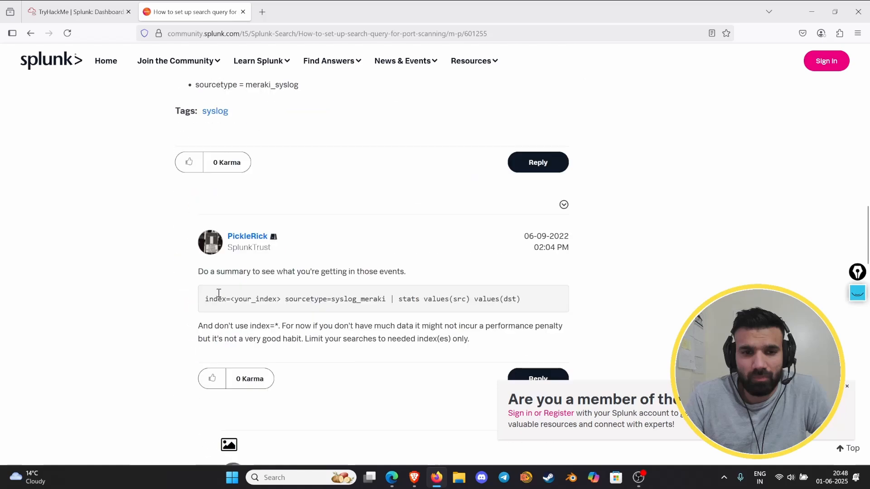
scroll(222, 267, "up", 3)
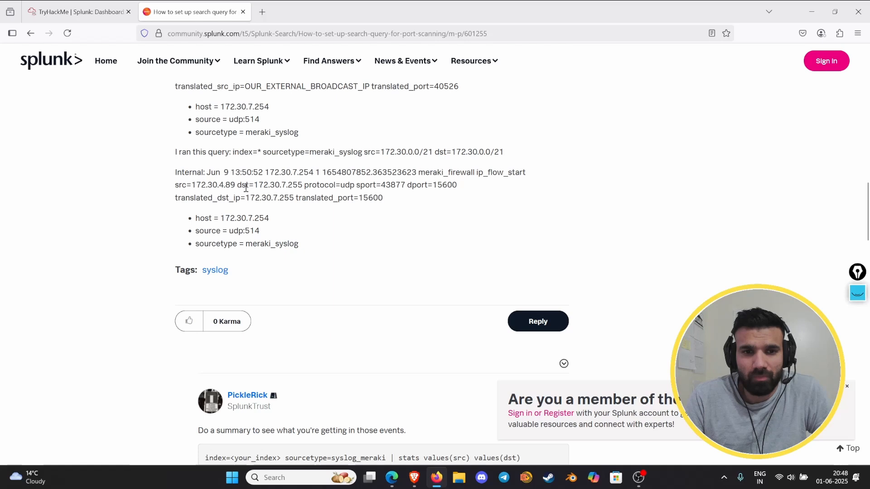
left_click_drag(242, 189, 435, 196)
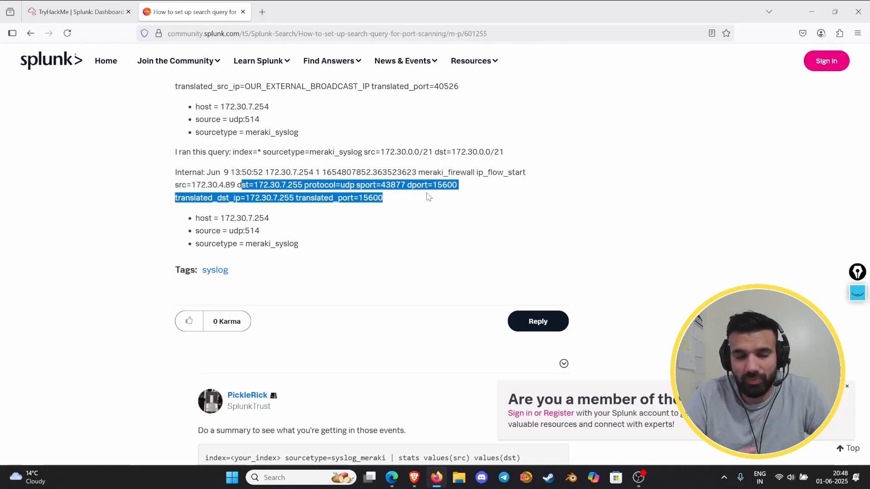
Compare the later replies' stats queries, including values(src) values(dst) values(dport) and count by src dst dport
scroll(361, 325, "down", 5)
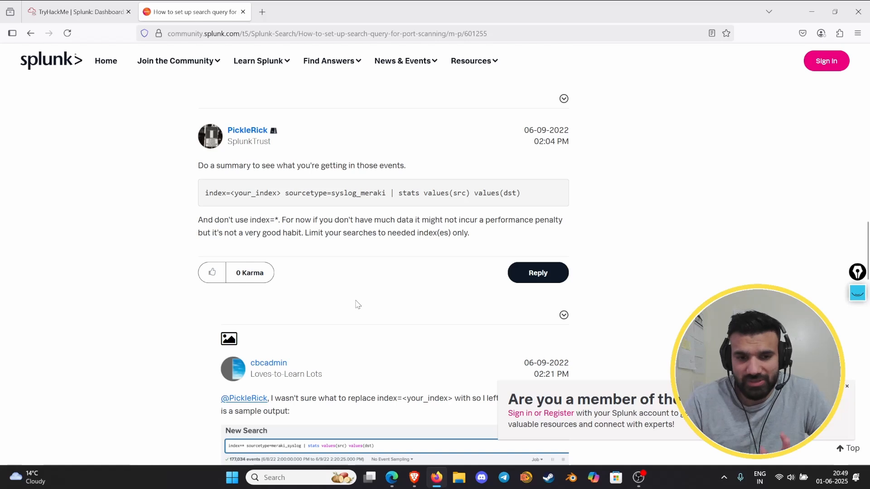
scroll(358, 305, "down", 5)
scroll(371, 280, "down", 3)
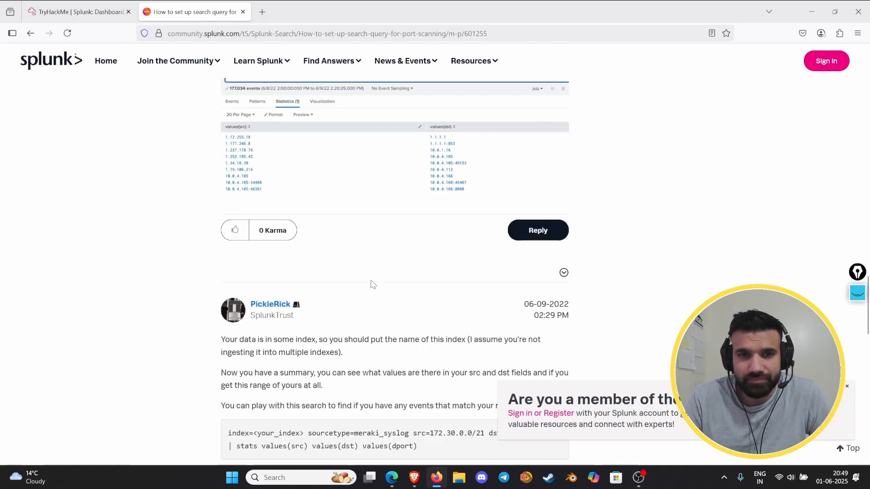
scroll(371, 281, "up", 3)
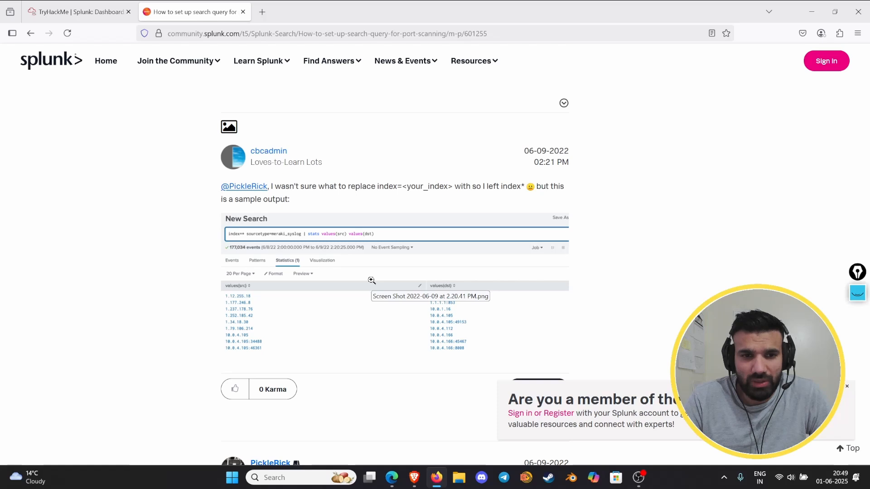
scroll(372, 281, "down", 8)
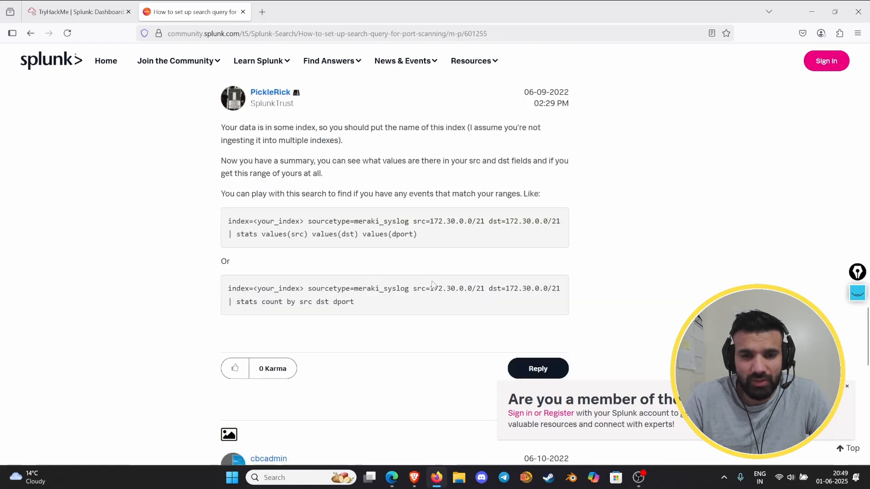
scroll(317, 254, "down", 9)
scroll(180, 233, "up", 6)
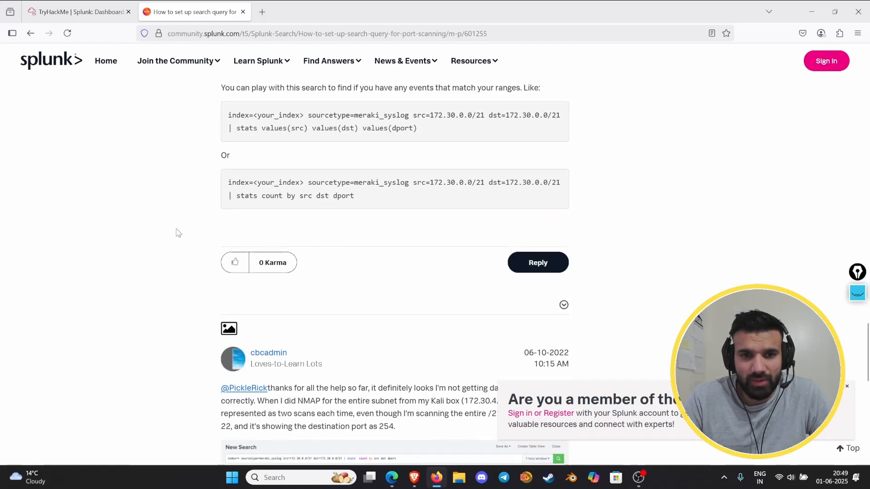
Check the port scanning thread's last reply and open the Google result "Solved: Detecting network and port scanning using SPL?"
scroll(178, 233, "down", 5)
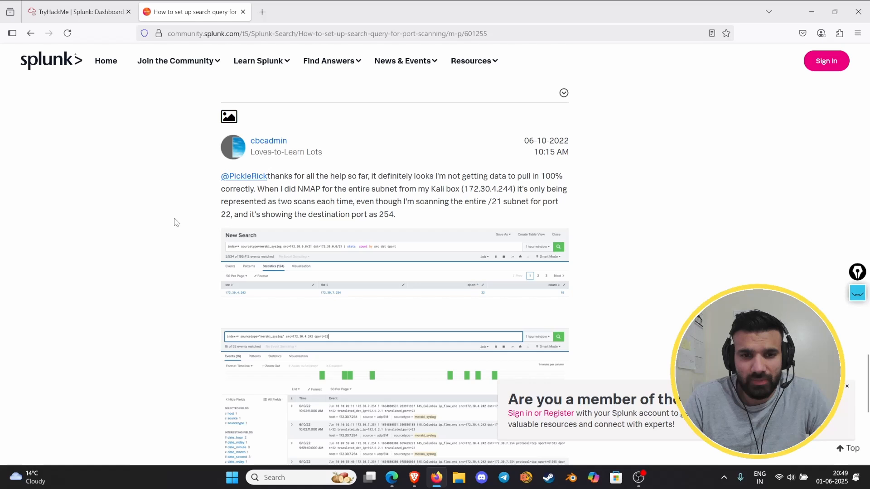
scroll(176, 222, "down", 6)
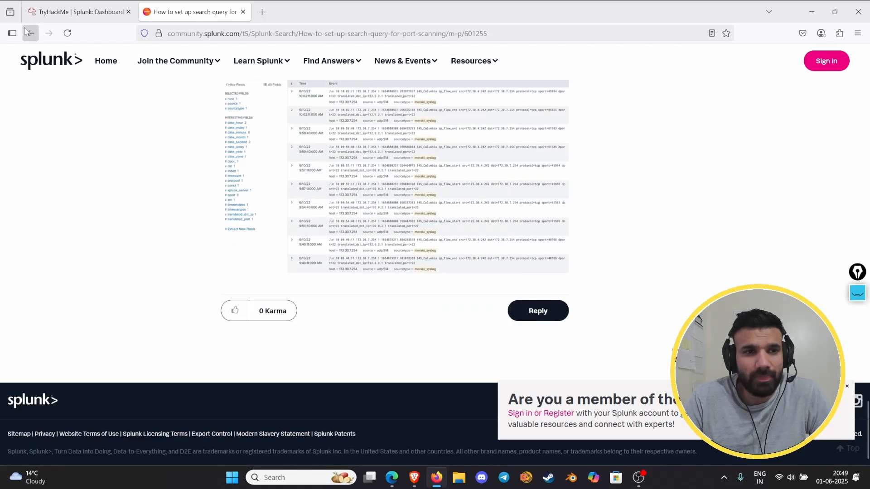
left_click(28, 32)
scroll(219, 242, "down", 4)
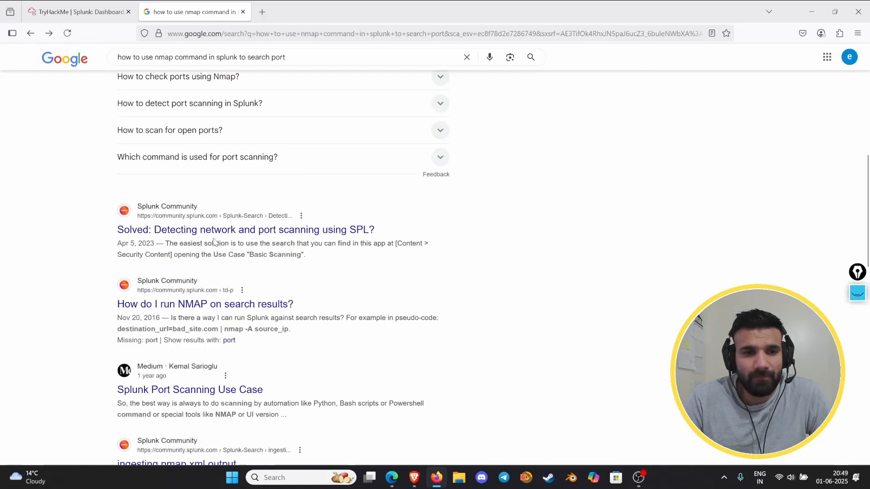
left_click(216, 231)
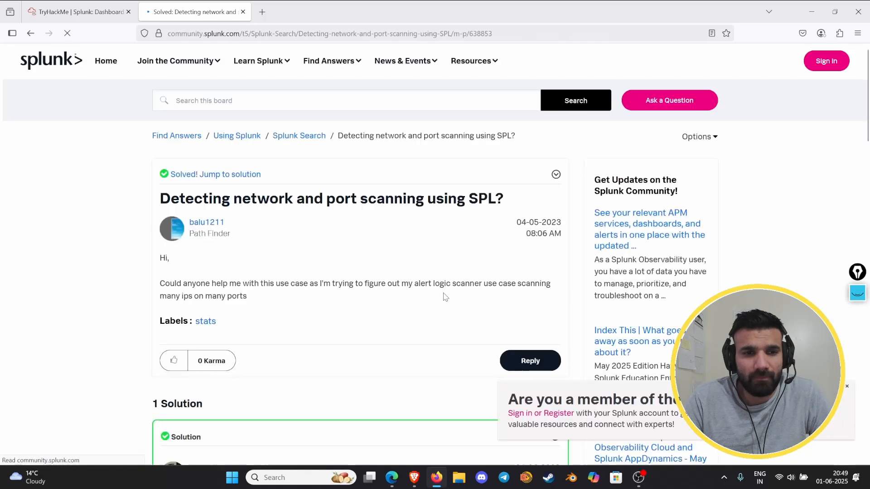
Read the accepted solution and highlight its query line stats dc(dest_port) as num_dest_port dc(dest_ip) as num_dest_ip by src_ip
scroll(444, 295, "down", 6)
scroll(435, 276, "down", 2)
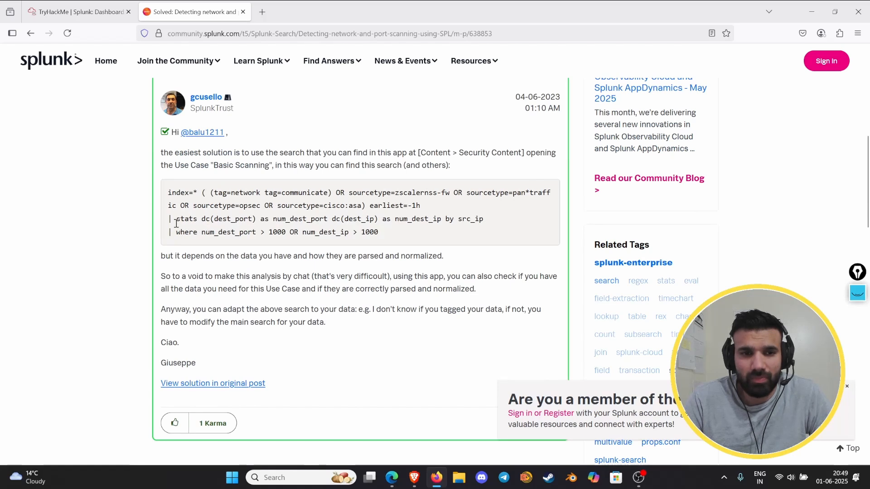
left_click_drag(177, 223, 499, 229)
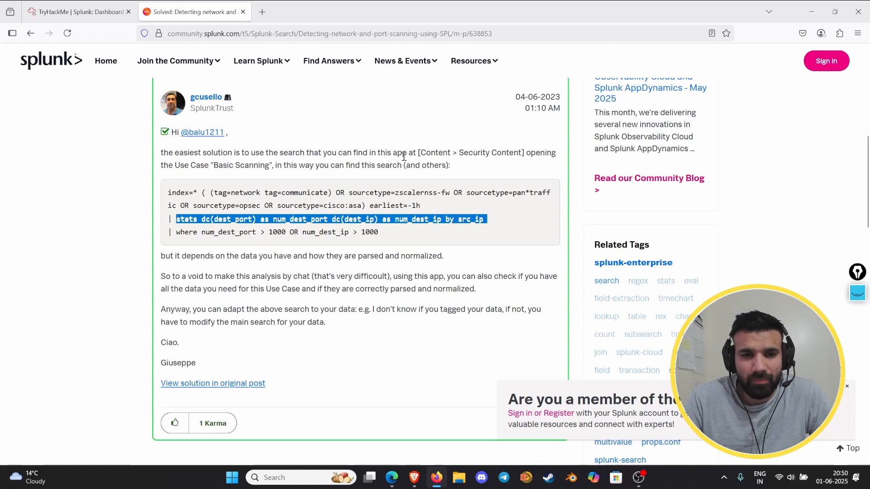
scroll(393, 217, "down", 2)
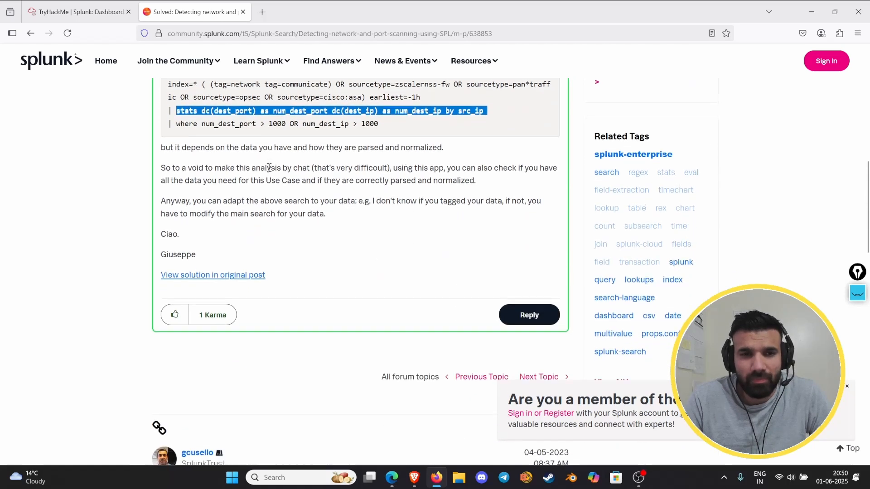
scroll(269, 167, "down", 2)
scroll(272, 166, "up", 2)
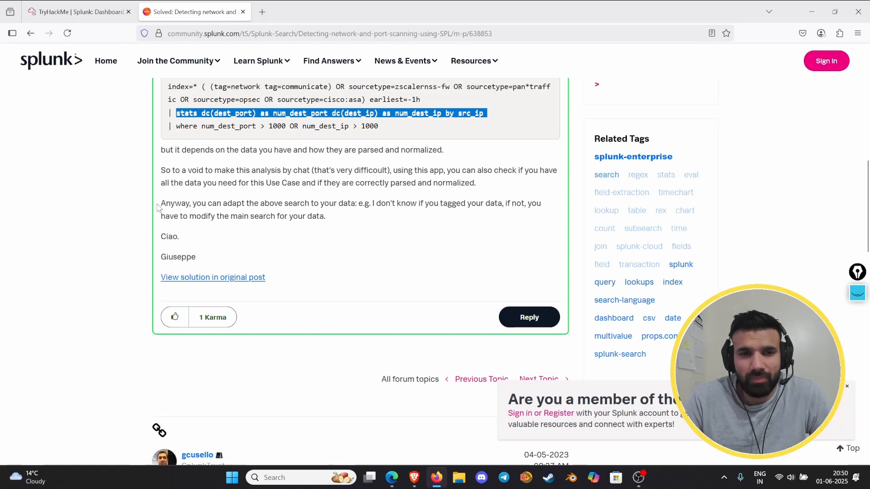
Read the remaining replies of the SPL port scanning thread down to the end of the page
scroll(301, 186, "down", 8)
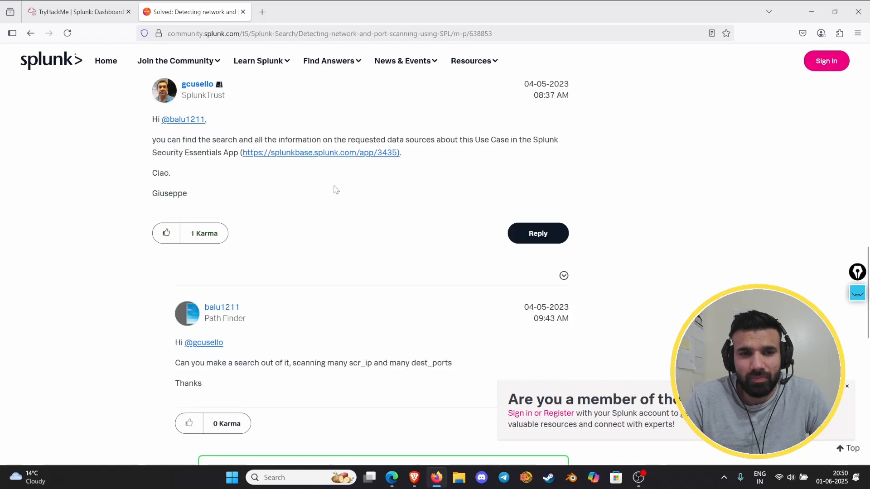
scroll(335, 189, "down", 8)
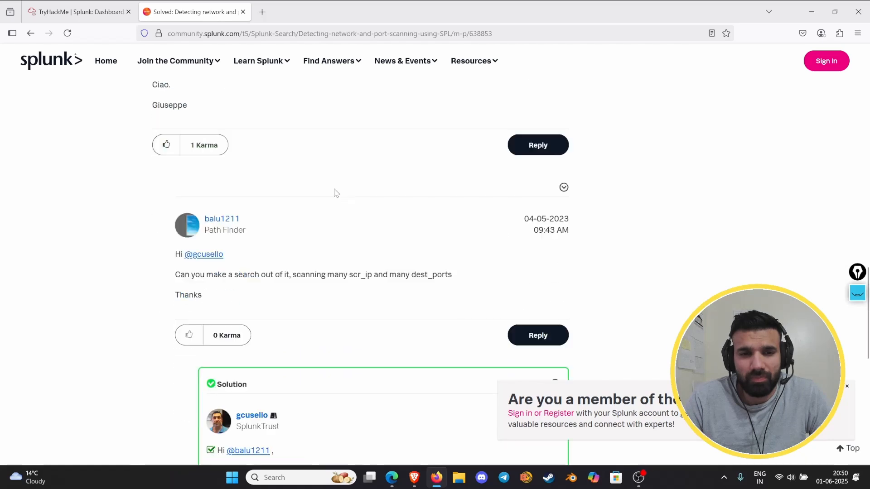
scroll(335, 191, "down", 1)
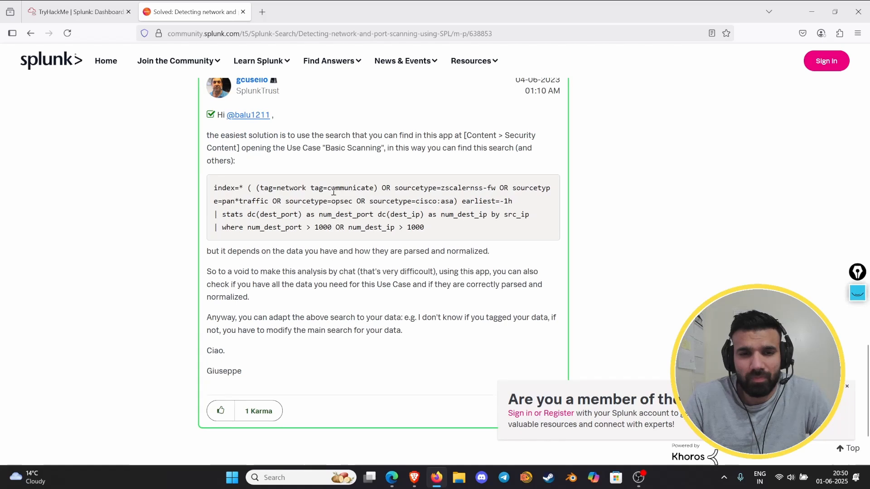
scroll(335, 190, "down", 2)
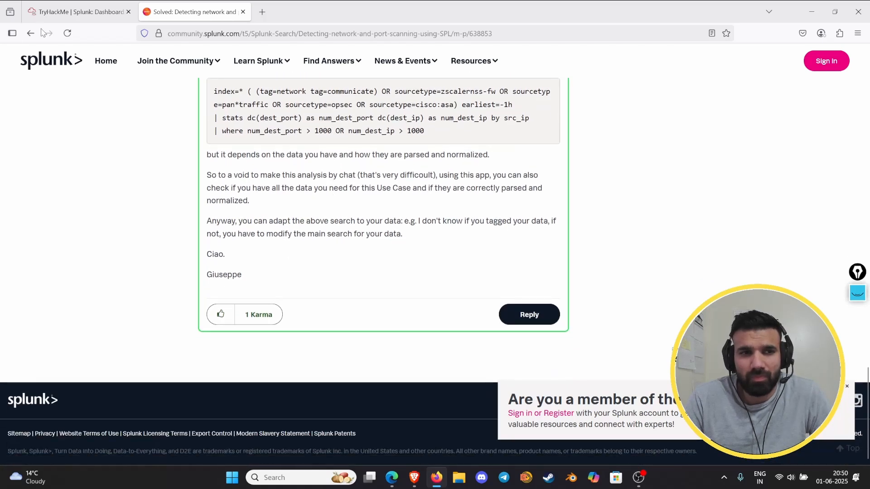
Open the Google result "How do I run NMAP on search results?" and read its question and first reply
left_click(30, 33)
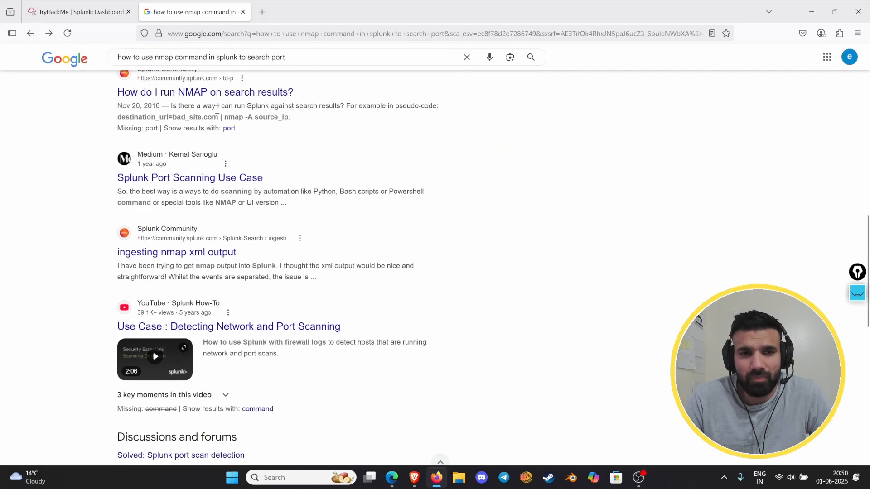
left_click(217, 94)
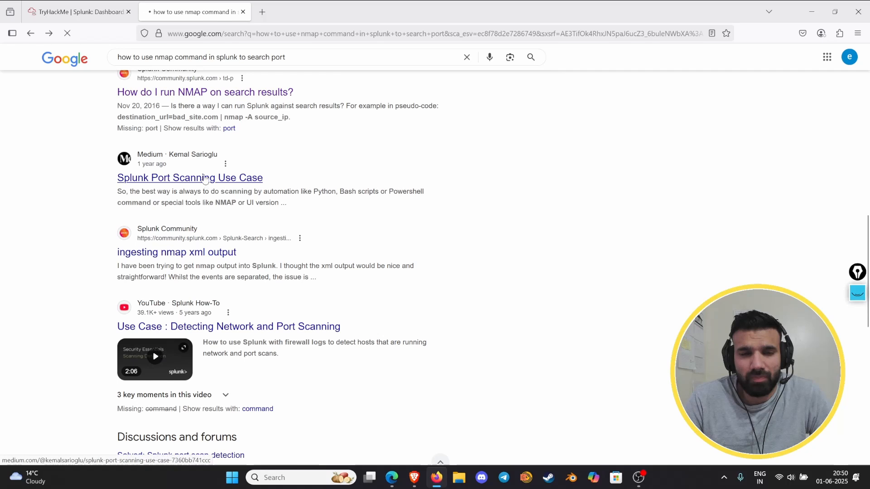
scroll(212, 183, "down", 3)
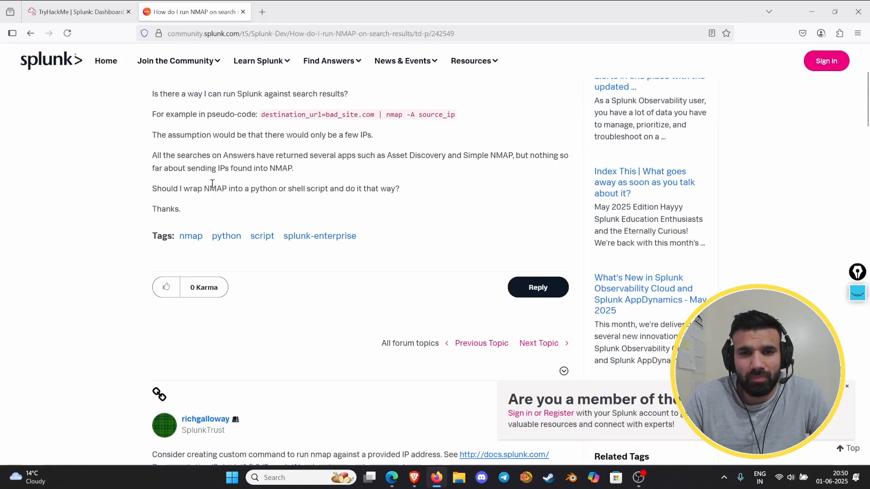
scroll(212, 184, "down", 3)
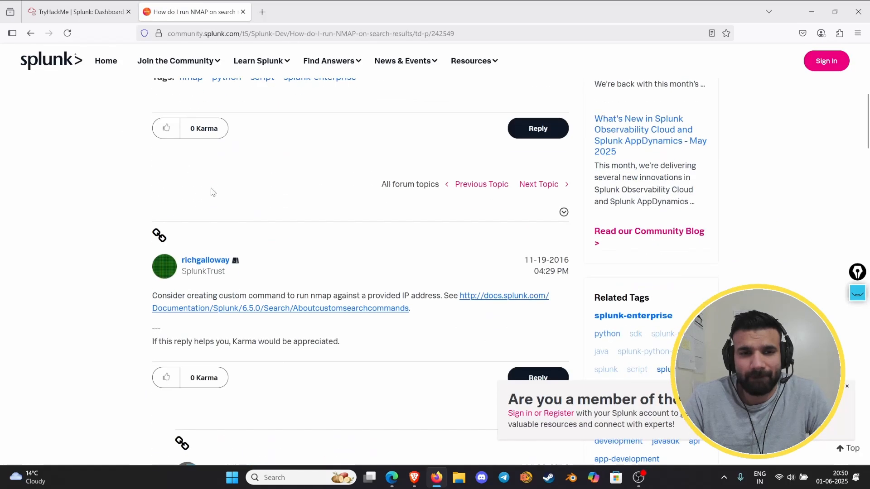
scroll(211, 190, "up", 7)
Examine the reply with the custom scanip.py script and its example searches using scanip
scroll(212, 185, "down", 15)
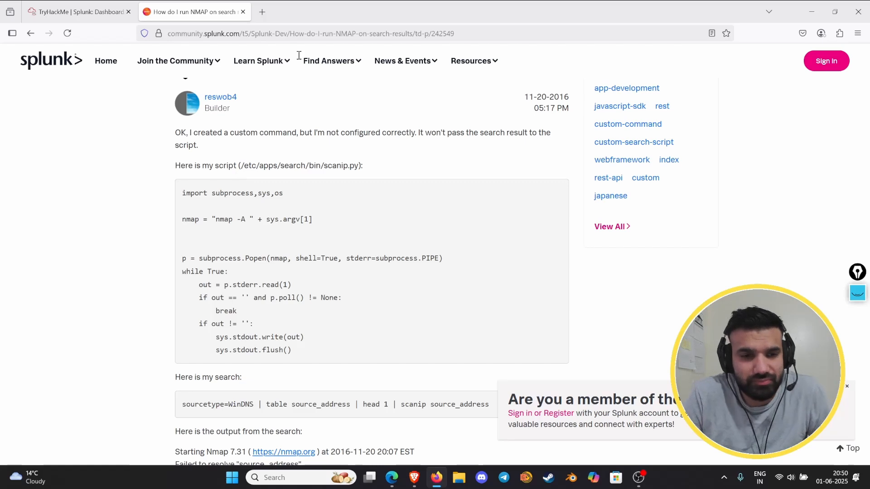
scroll(346, 228, "down", 1)
scroll(348, 207, "down", 3)
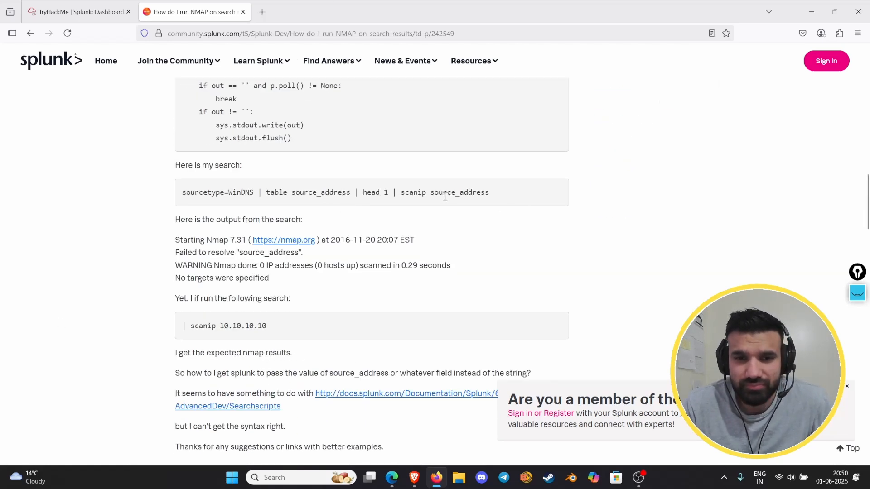
scroll(285, 196, "down", 3)
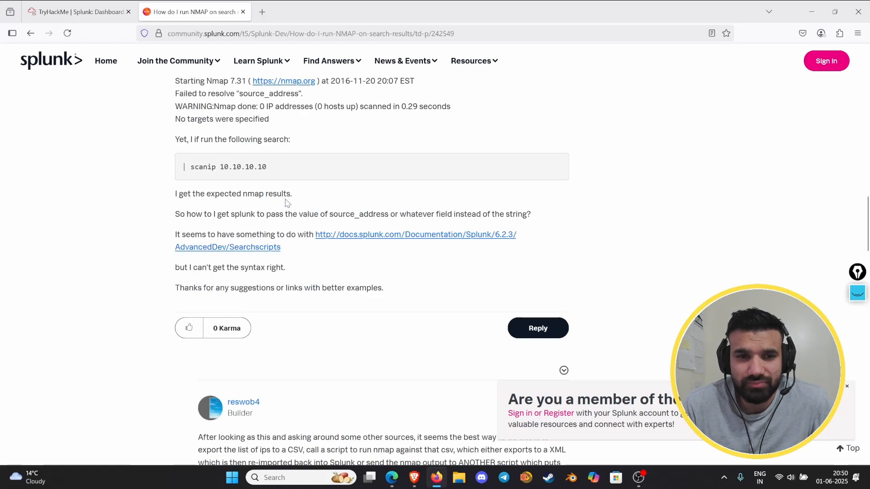
scroll(288, 197, "up", 1)
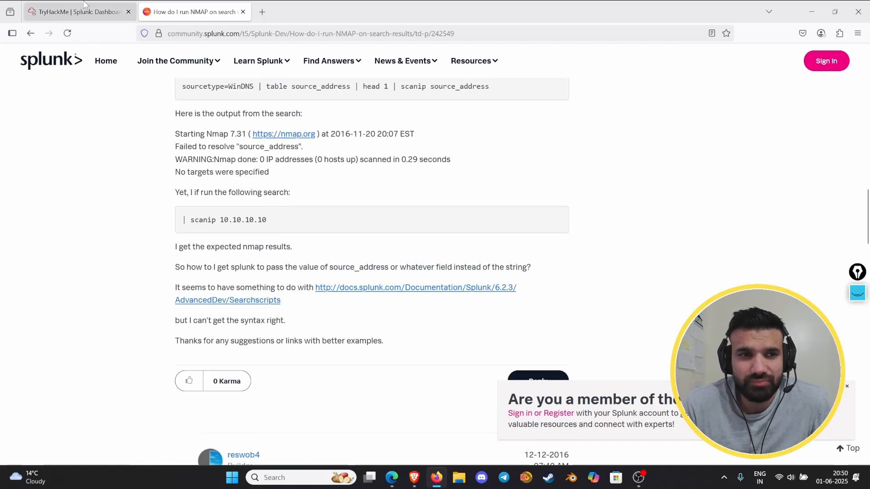
left_click(77, 12)
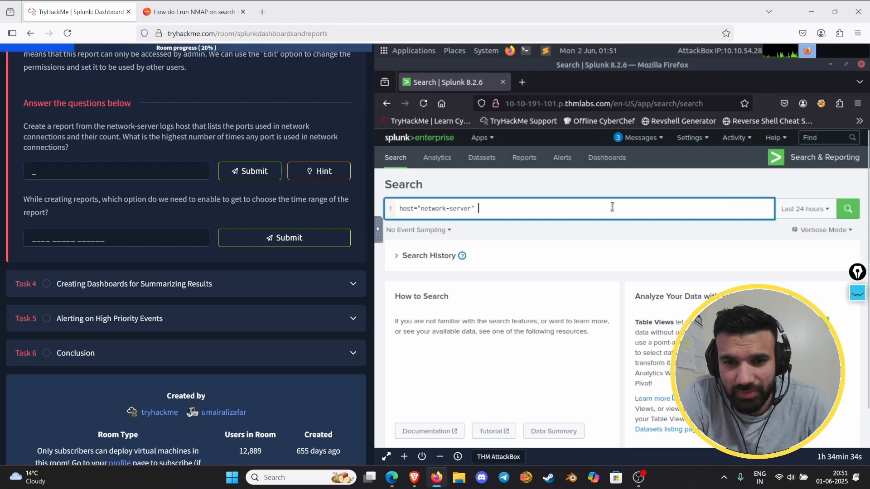
type("nmap")
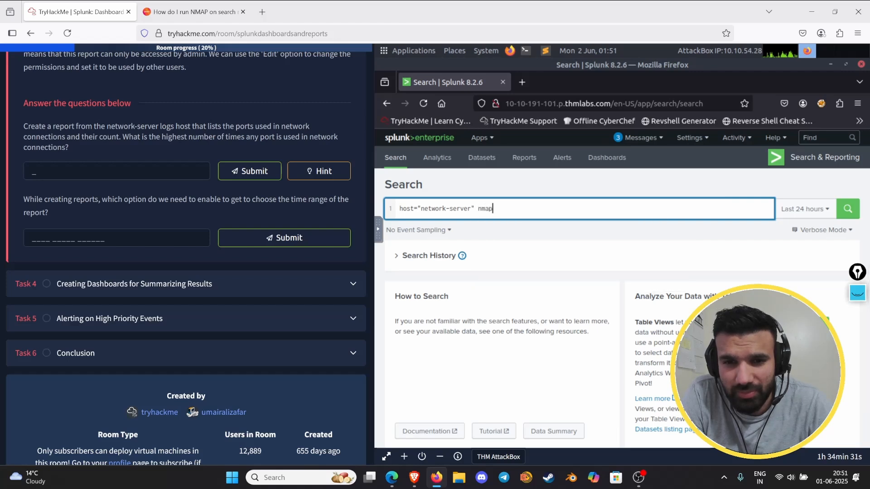
key("BackSpace")
key("BackSpace")
key("BackSpace")
key("BackSpace")
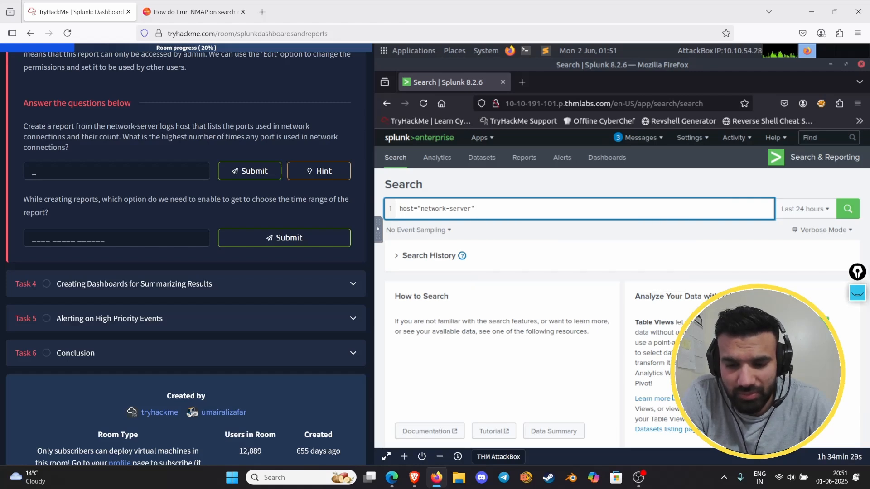
key("shift+Return")
type("| namp")
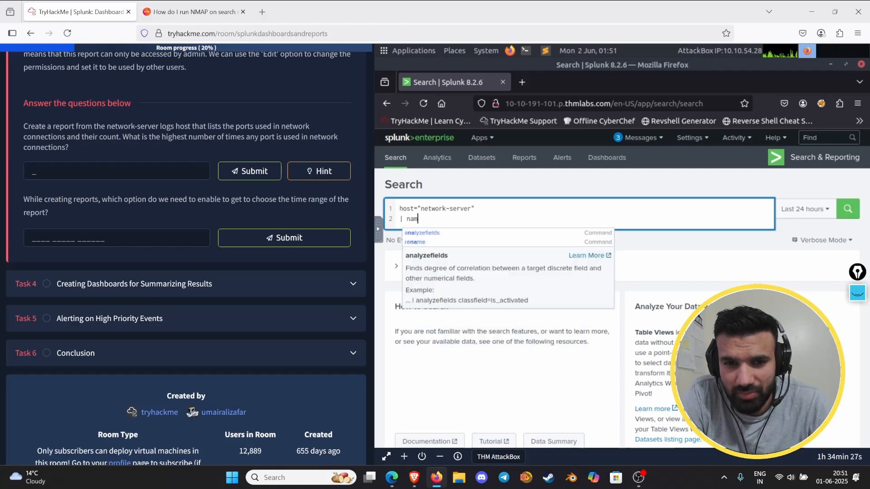
key("BackSpace")
key("BackSpace")
key("BackSpace")
type("ma")
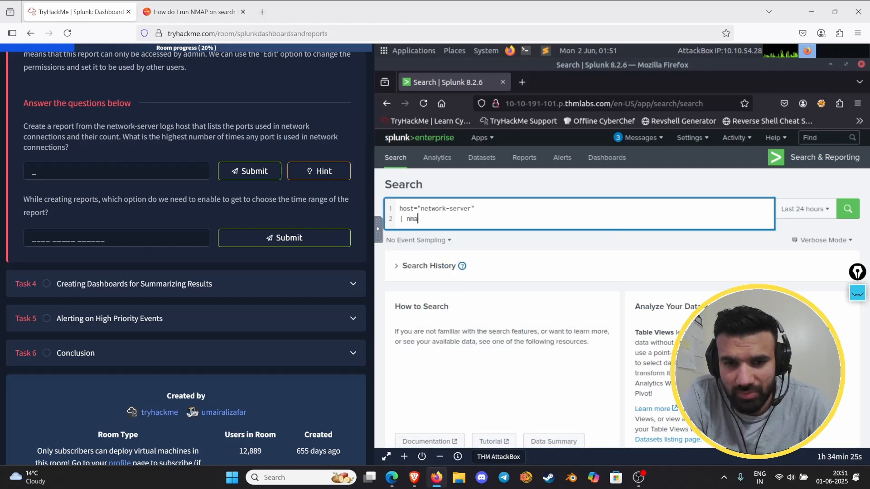
type("p")
key("BackSpace")
key("BackSpace")
key("BackSpace")
key("BackSpace")
key("BackSpace")
key("BackSpace")
key("BackSpace")
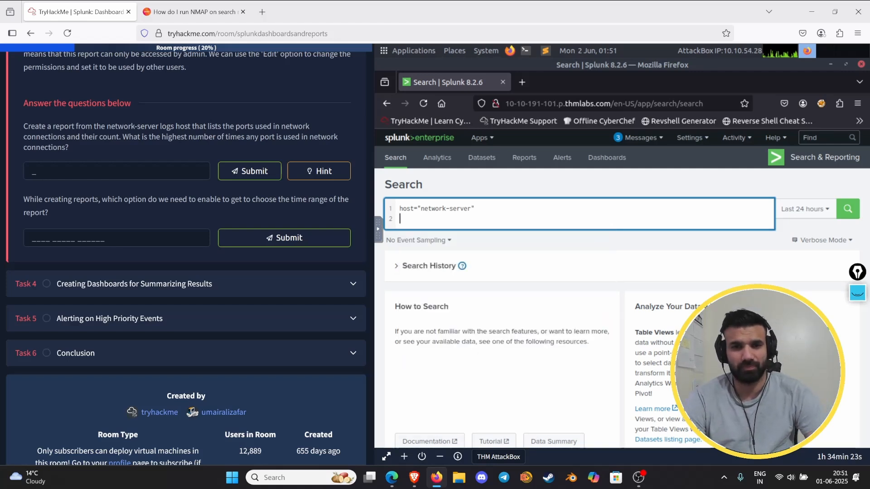
Return to the Google results on nmap in Splunk and open the video "Use Case : Detecting Network and Port Scanning"
left_click(164, 10)
scroll(163, 181, "down", 5)
left_click(30, 33)
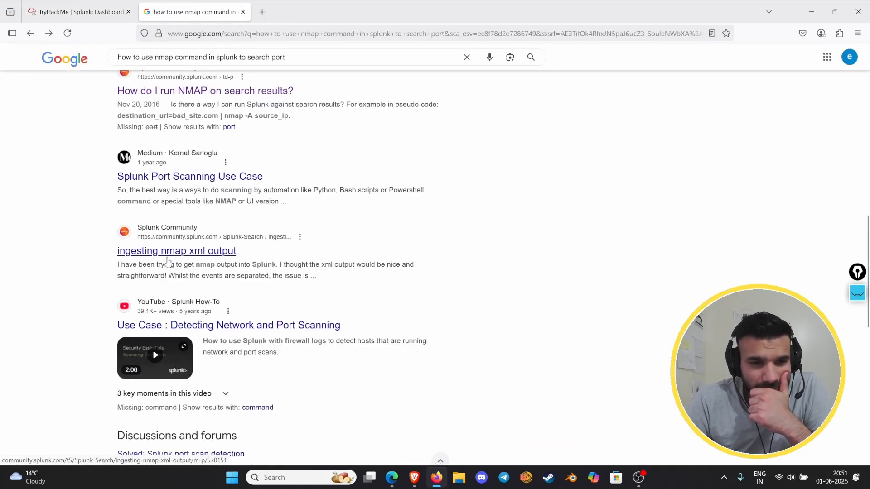
scroll(168, 261, "down", 3)
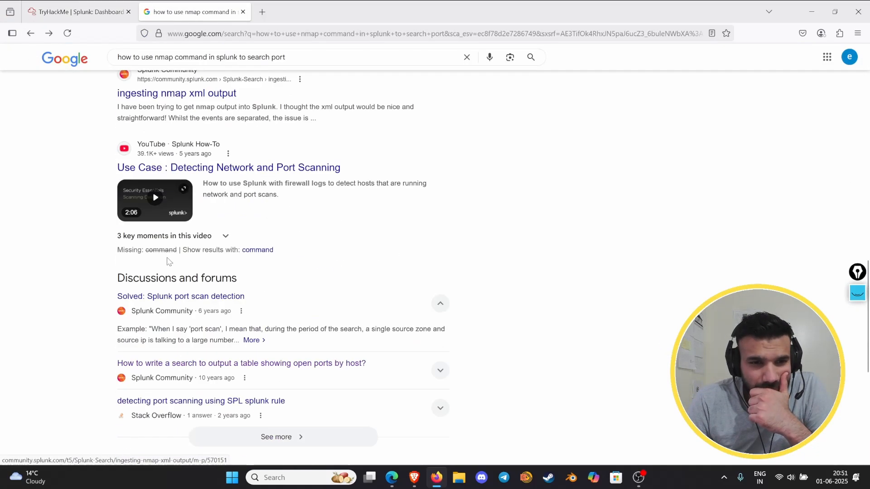
left_click(162, 205)
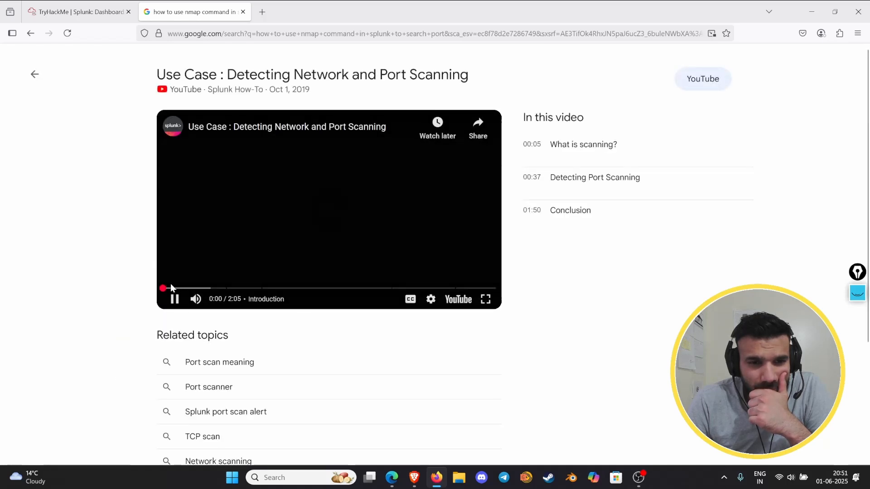
Skip past the video's introduction and set the playback quality to 720p
left_click_drag(172, 287, 208, 288)
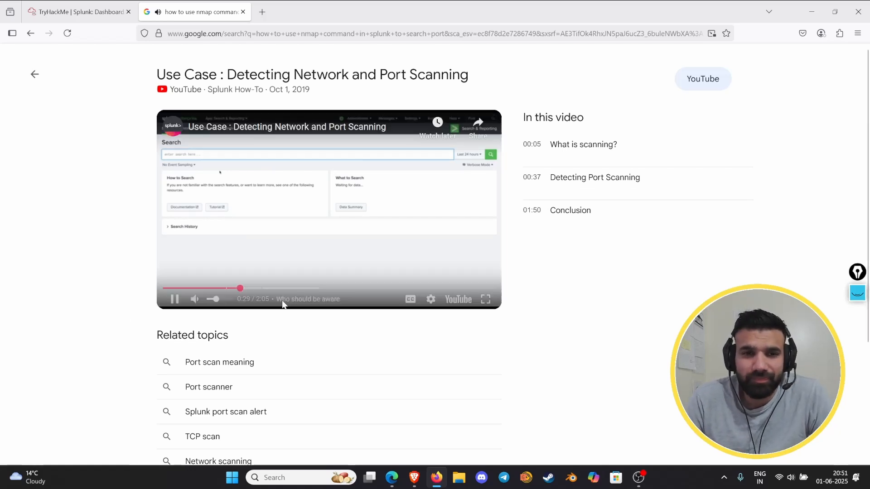
left_click(431, 298)
left_click(478, 271)
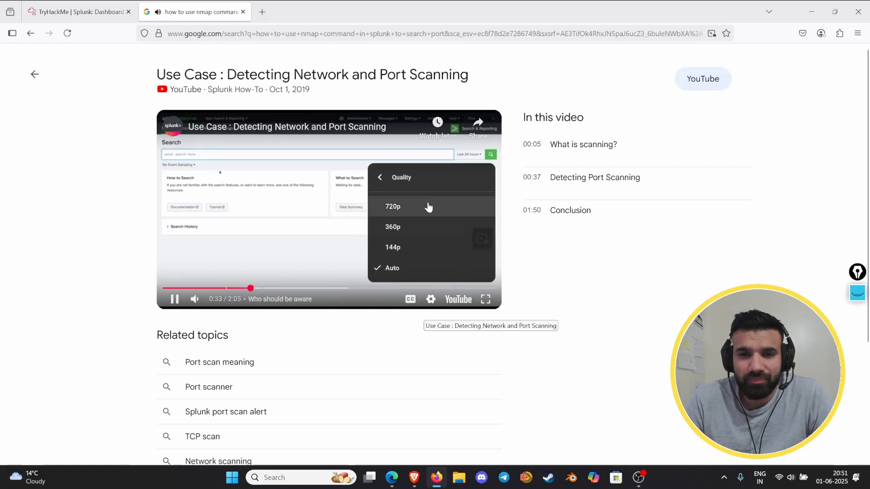
left_click(421, 206)
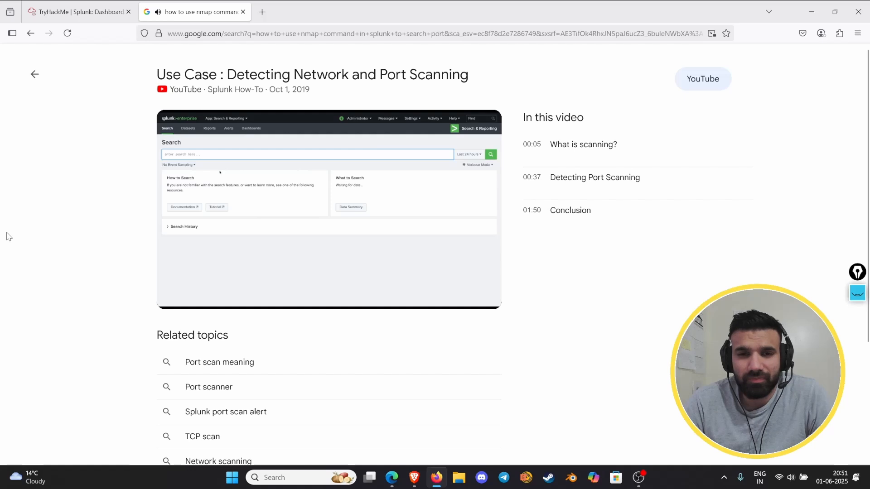
Skip ahead to watch the video's port scanning search demonstration, and return to the Google results
key("Right")
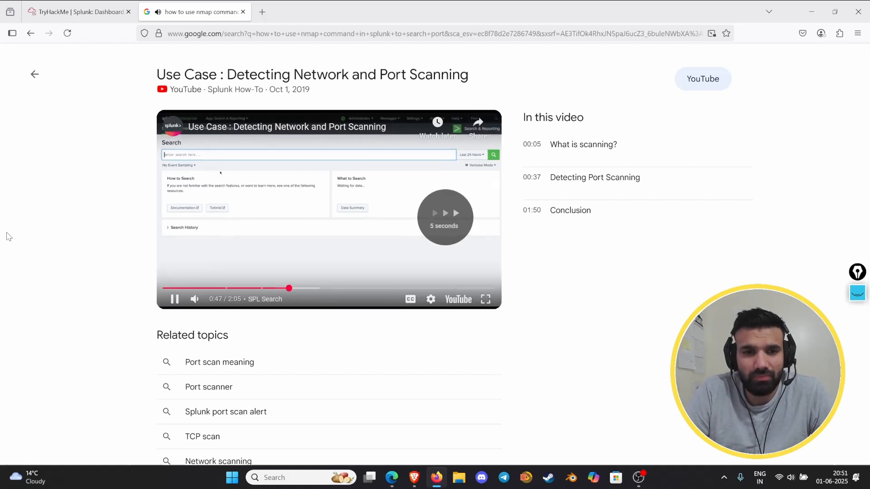
key("Right")
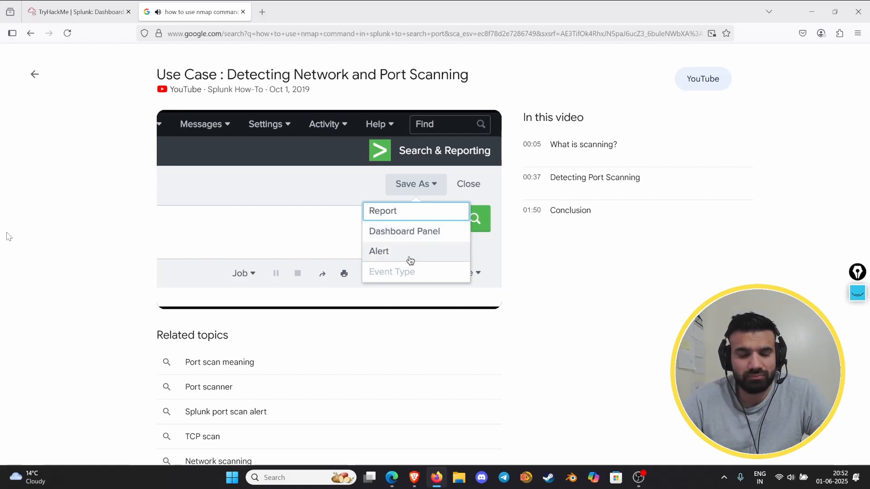
left_click(294, 230)
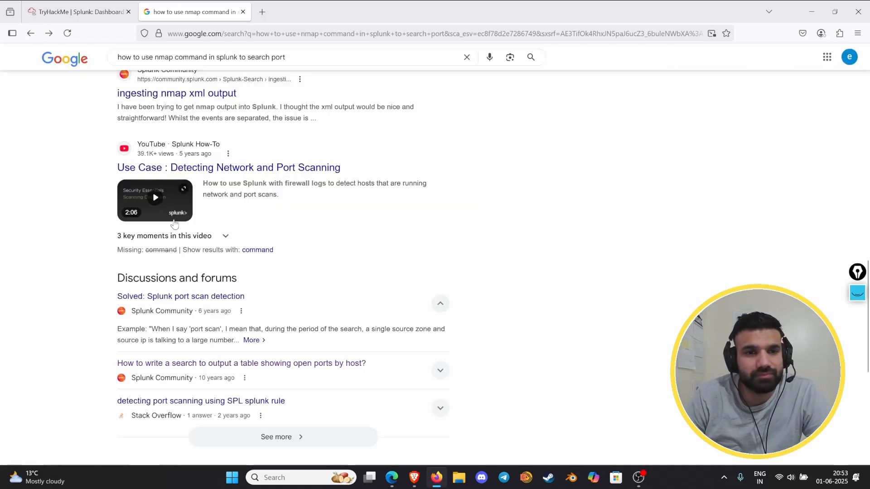
Open the Server Fault question "Detect port scanning using splunk" from the Google results, dismiss its pop-ups and read the answers
left_click(30, 33)
scroll(360, 278, "down", 3)
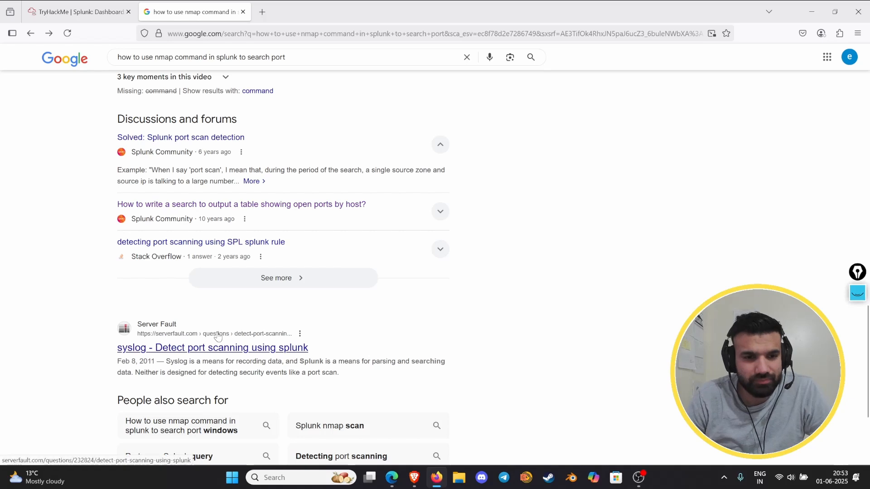
left_click(207, 345)
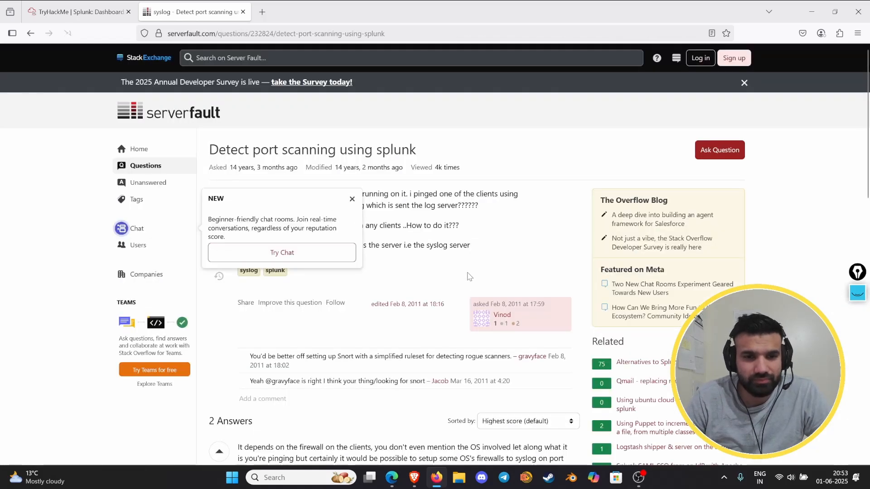
scroll(469, 276, "down", 3)
scroll(469, 277, "down", 7)
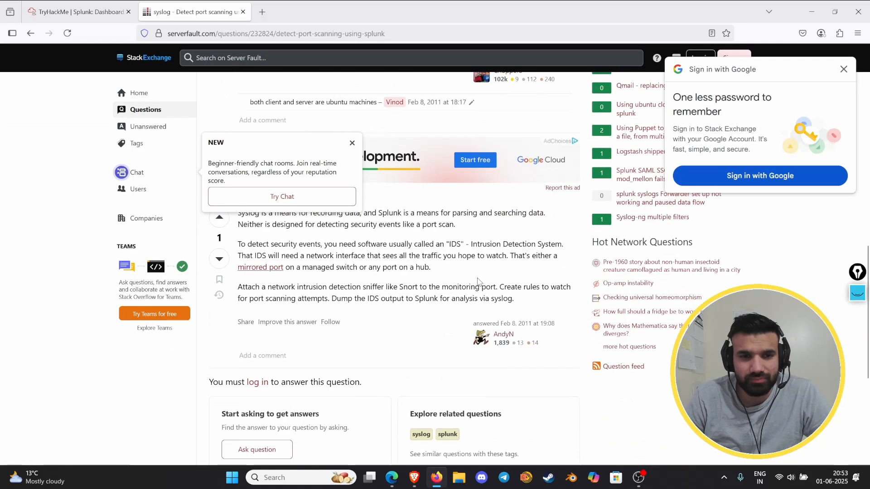
left_click(352, 143)
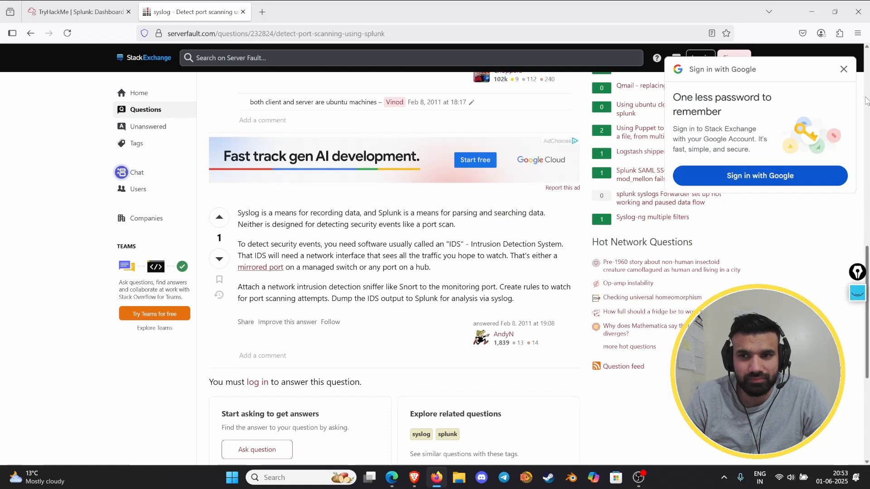
left_click(837, 69)
scroll(420, 283, "down", 4)
scroll(410, 281, "up", 12)
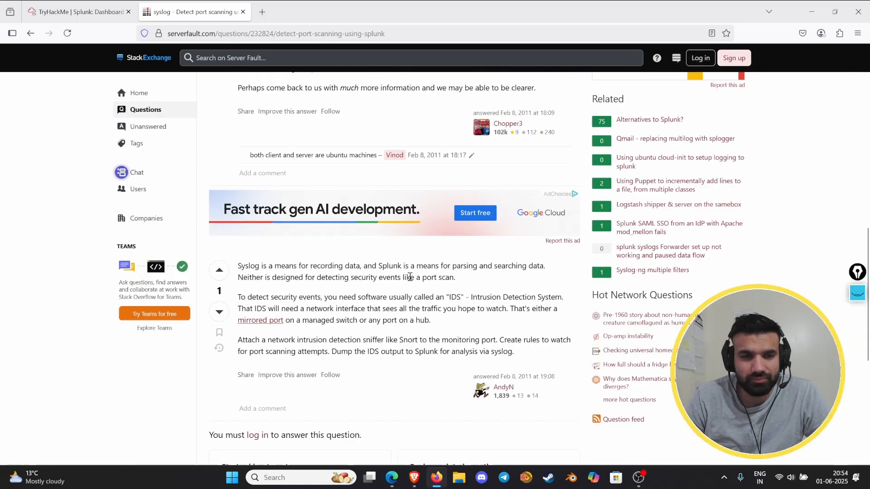
scroll(410, 280, "up", 5)
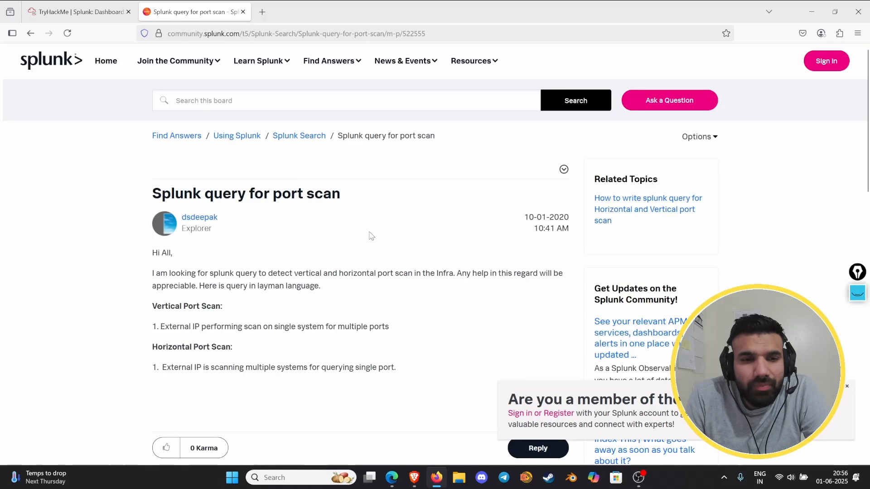
Read the "Splunk query for port scan" thread and copy the vertical scan line "| stats dc(dest_port) as dc_dest_port by src, dest"
scroll(369, 235, "down", 4)
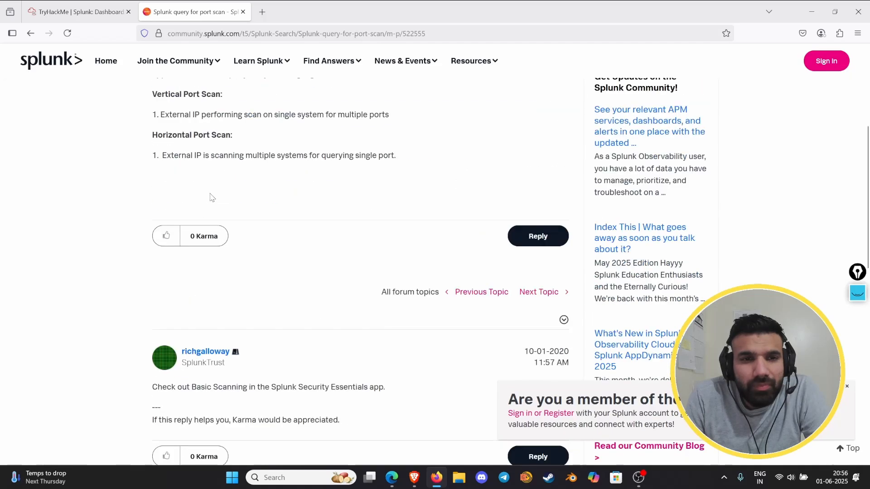
scroll(211, 199, "up", 3)
scroll(210, 198, "down", 3)
scroll(210, 198, "up", 3)
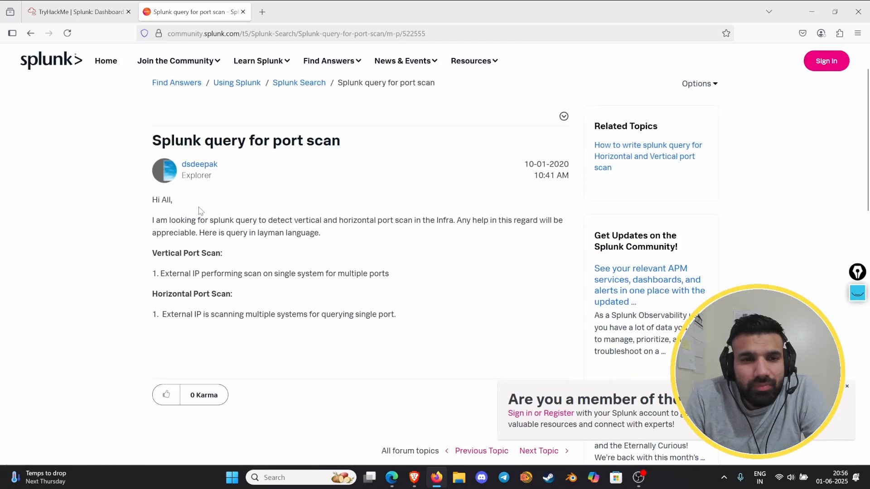
scroll(395, 232, "down", 10)
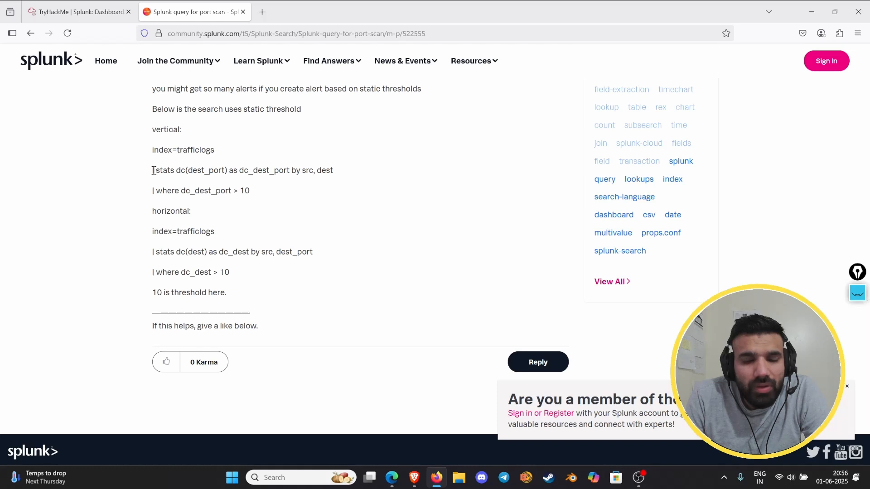
left_click_drag(153, 171, 358, 176)
key("ctrl+c")
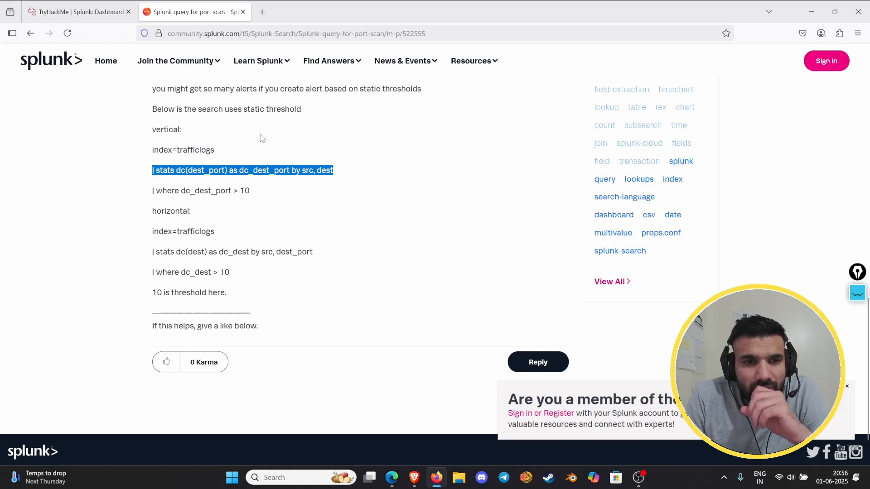
Return to the TryHackMe room and replace the AttackBox clipboard content with the copied stats line
left_click(71, 5)
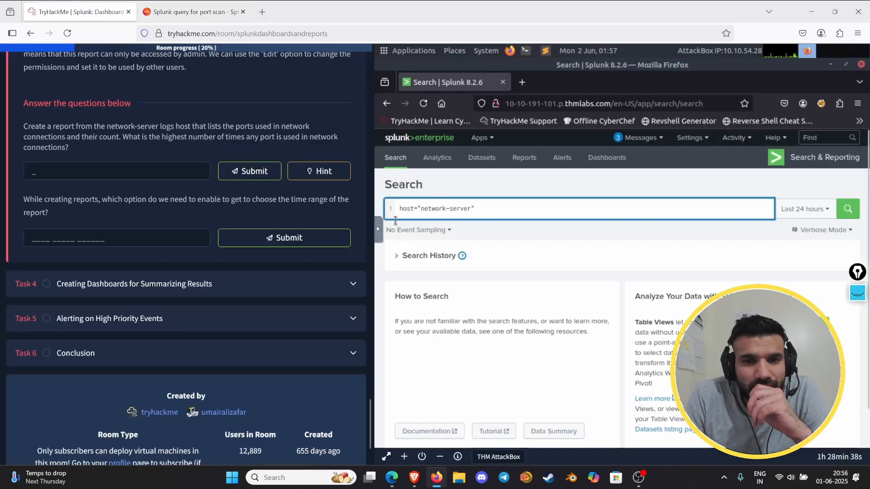
scroll(272, 254, "up", 8)
scroll(255, 284, "down", 9)
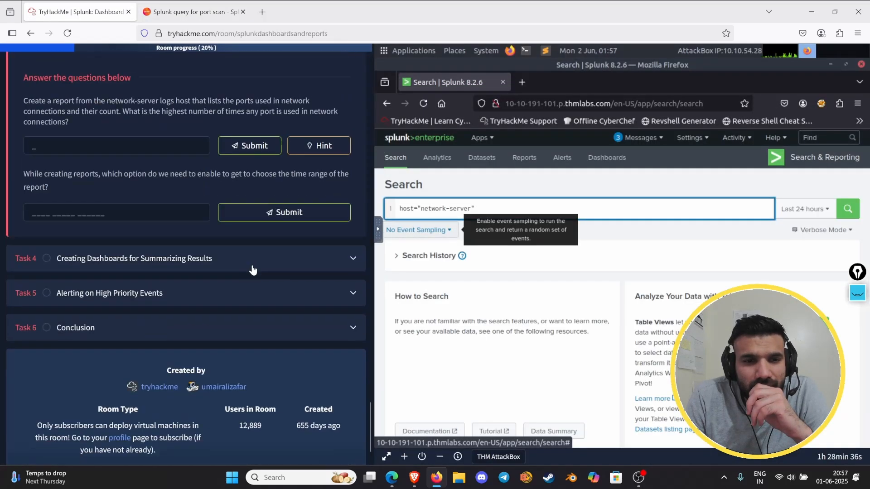
left_click(378, 233)
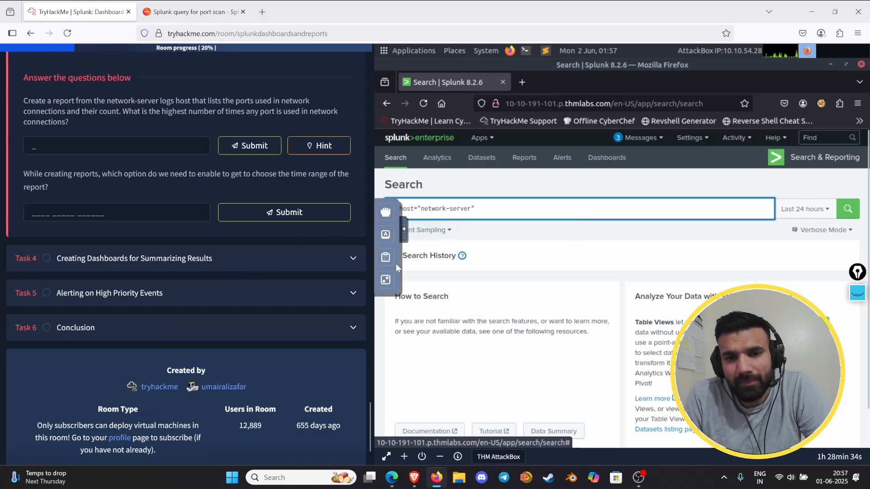
left_click(385, 257)
left_click_drag(563, 237, 424, 235)
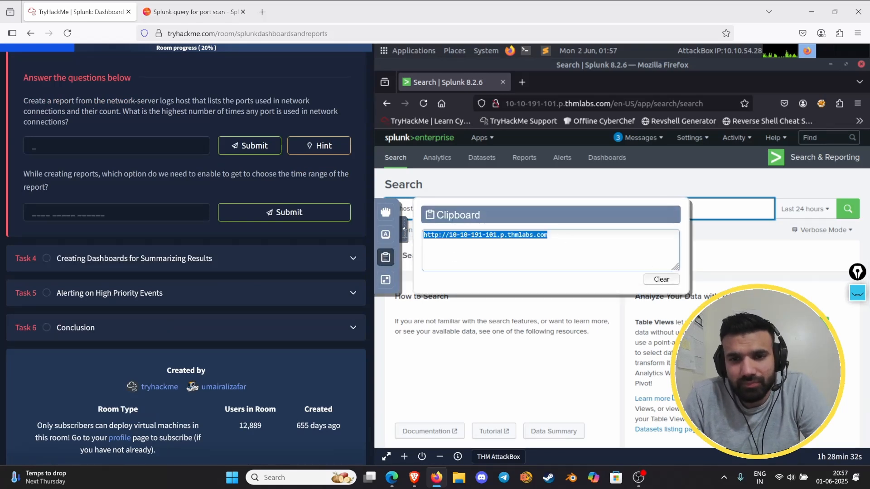
key("ctrl+v")
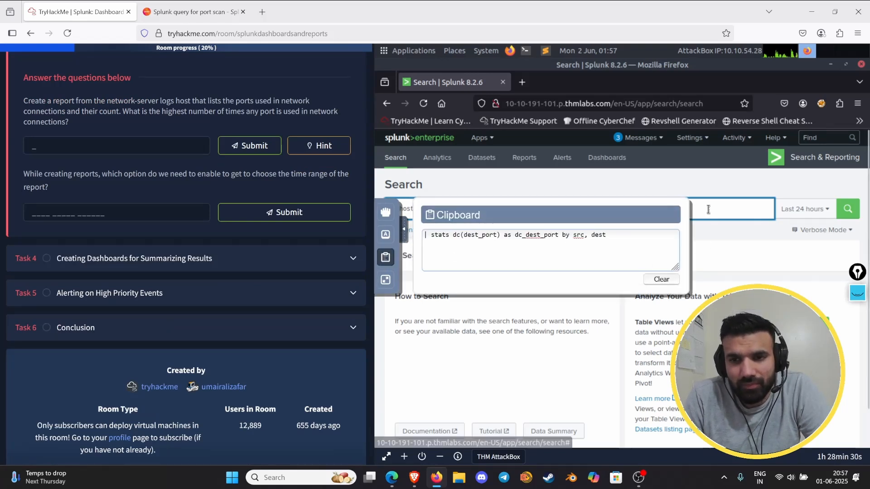
Close the AttackBox clipboard and replace the Splunk search query with "| stats dc(dest_port) as dc_dest_port by src, dest"
left_click(403, 231)
left_click_drag(497, 208, 392, 209)
type("| stats dc(dest_port) as dc_dest_port by src, dest")
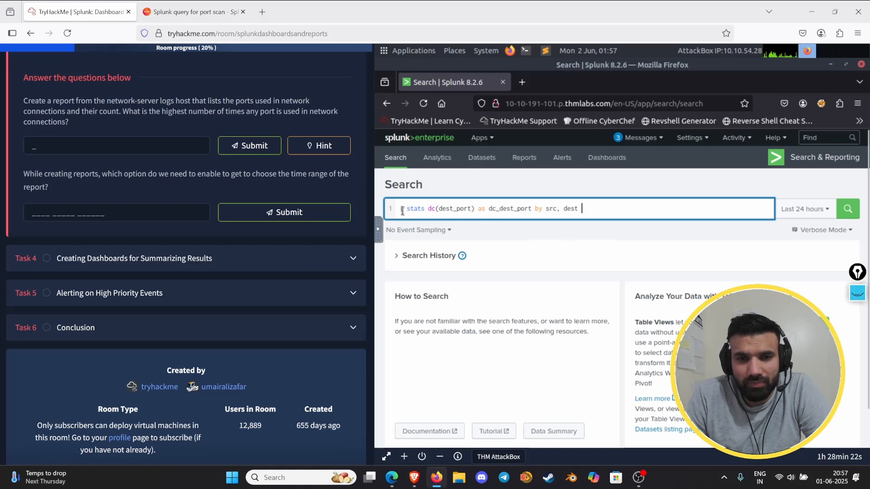
Insert the filter host="network-server" in front of the stats command in the query
key("Left")
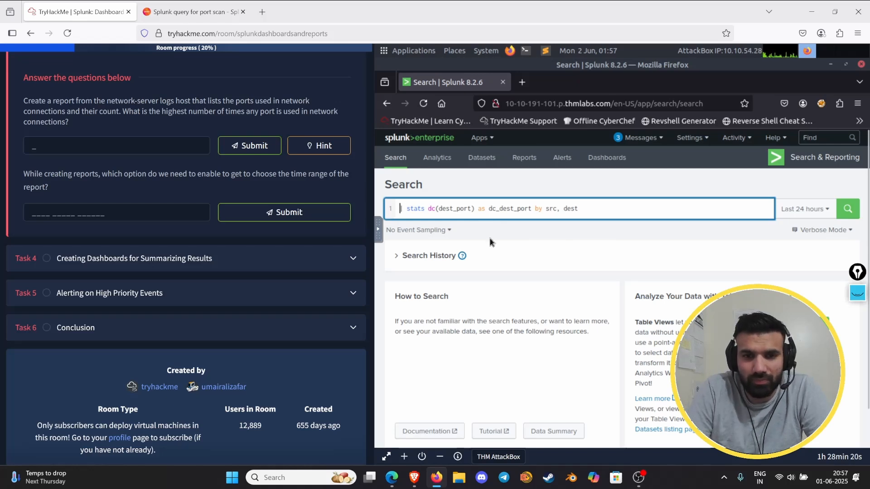
type("host ")
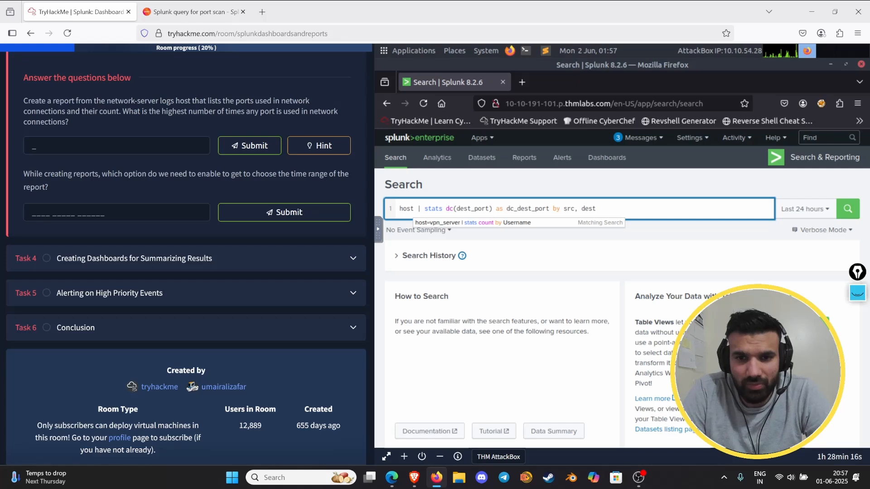
type("|")
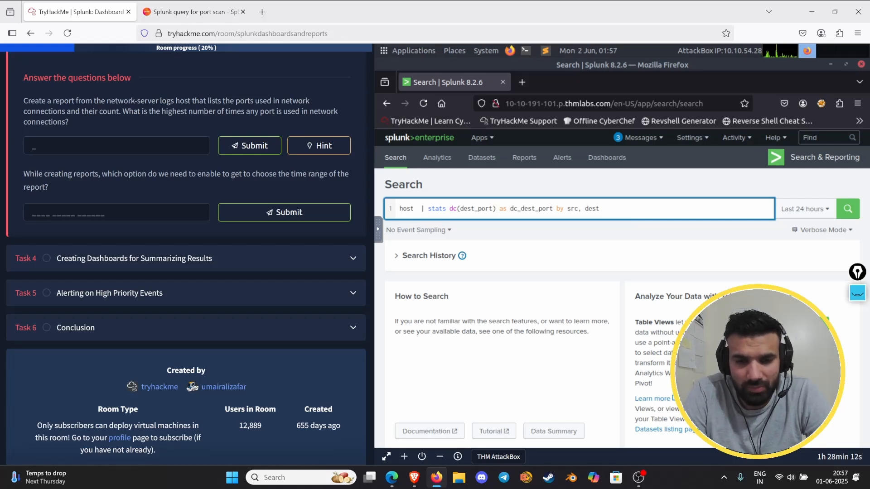
key("BackSpace")
key("Down")
key("Down")
key("Down")
key("Down")
key("Down")
key("Down")
key("Down")
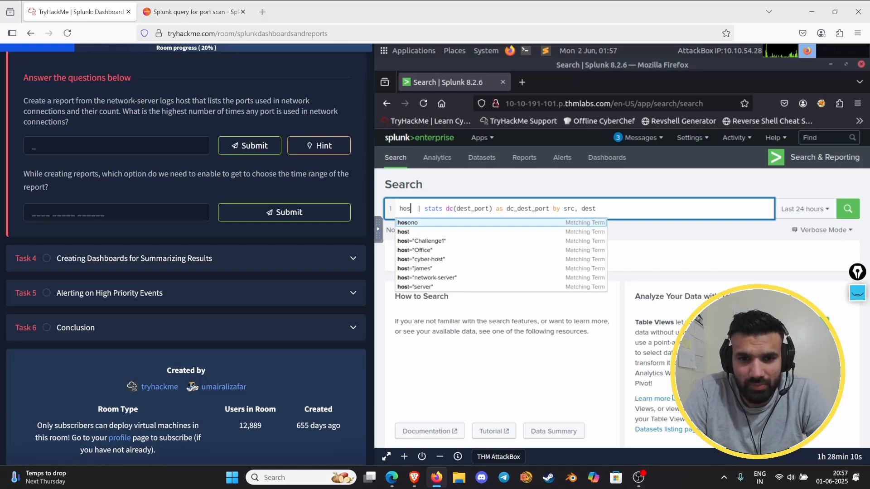
key("Return")
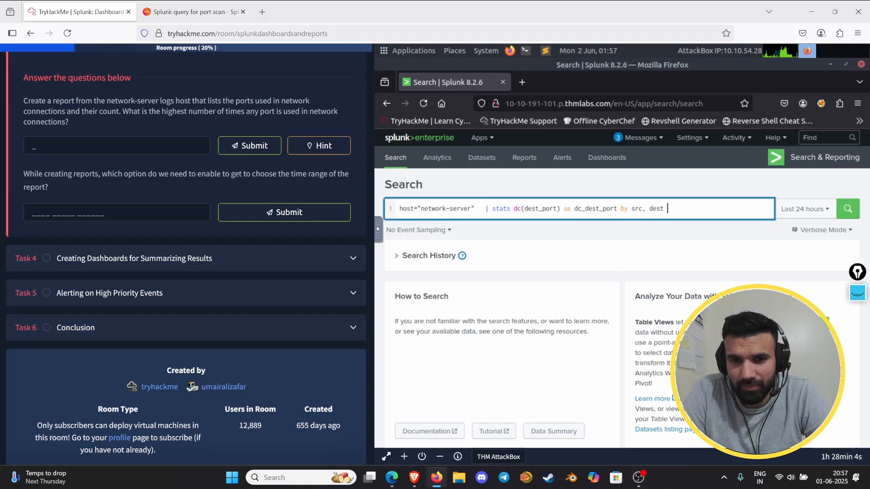
Run the network-server port query and change its time range to All time
key("Return")
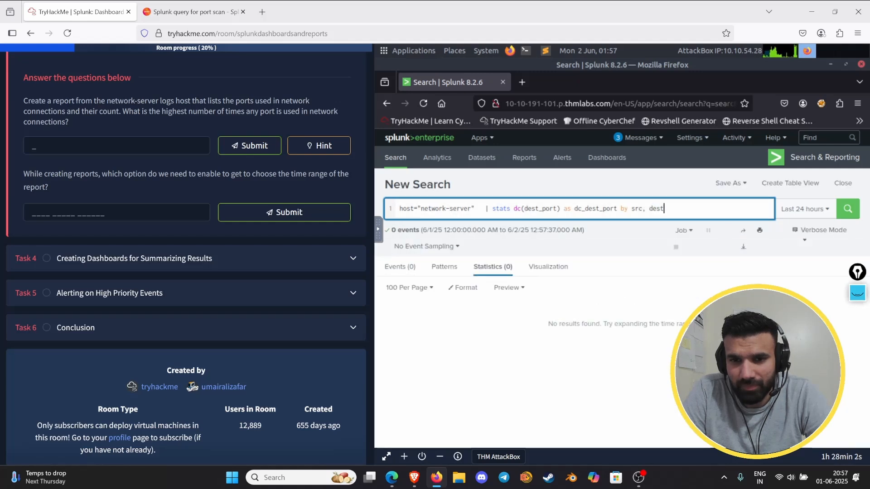
left_click(816, 209)
left_click(778, 248)
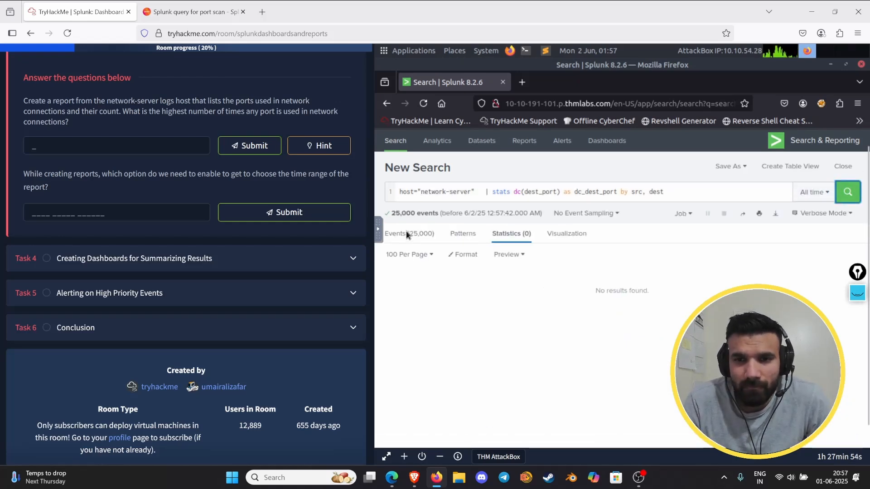
Recheck the vertical and horizontal scan queries in the Splunk Community thread, and return to the TryHackMe room
left_click(193, 12)
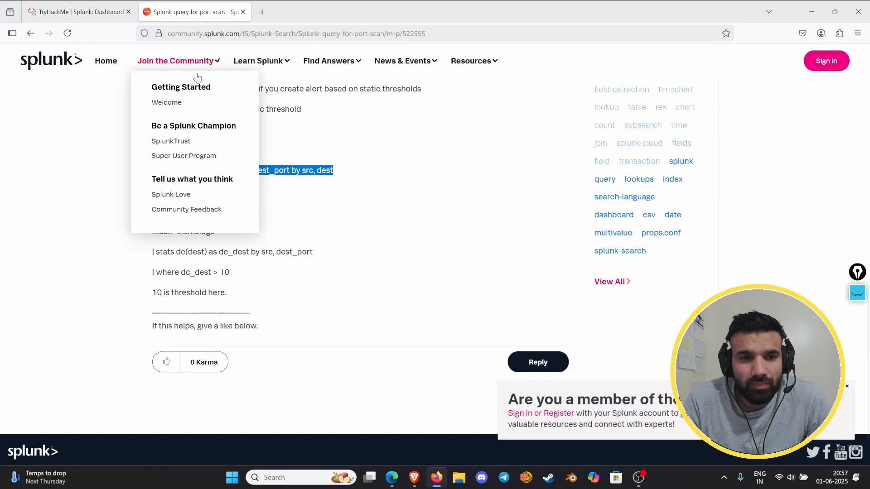
left_click(18, 198)
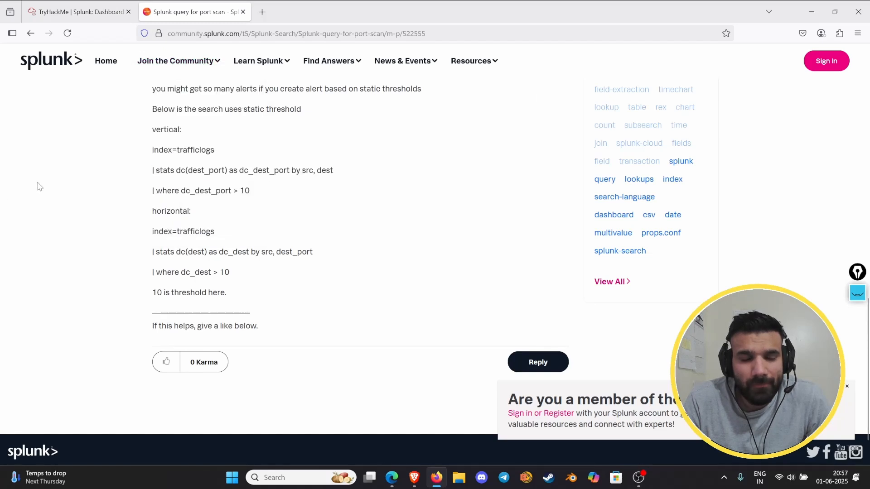
left_click(79, 12)
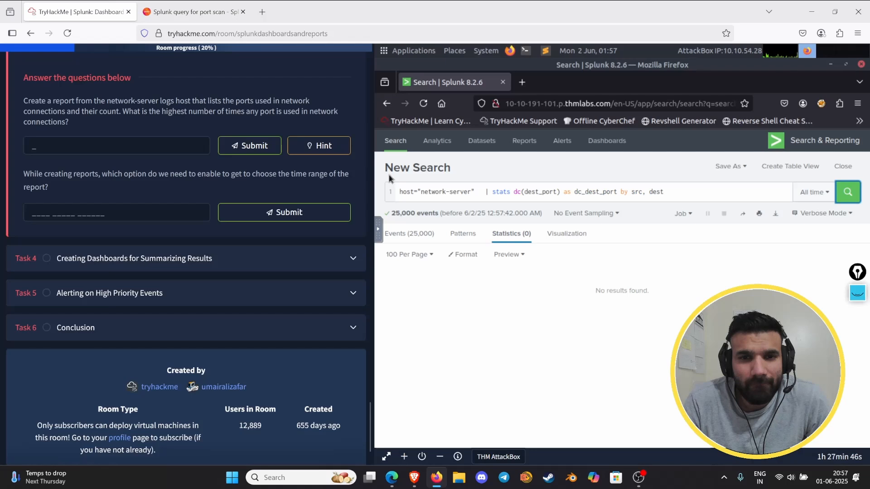
Try to add the suggested index=* filter at the start of the query, and undo the replacement of the query text
left_click(403, 192)
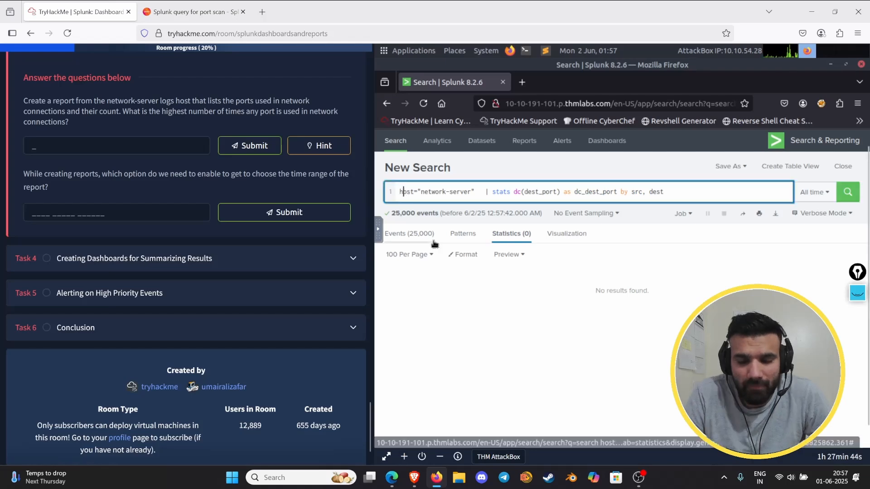
type("inde")
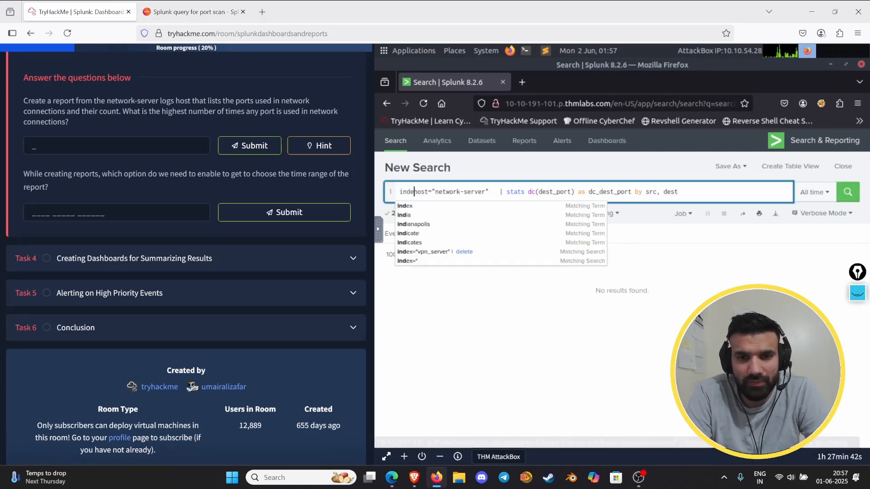
key("Down")
key("Down")
key("Down")
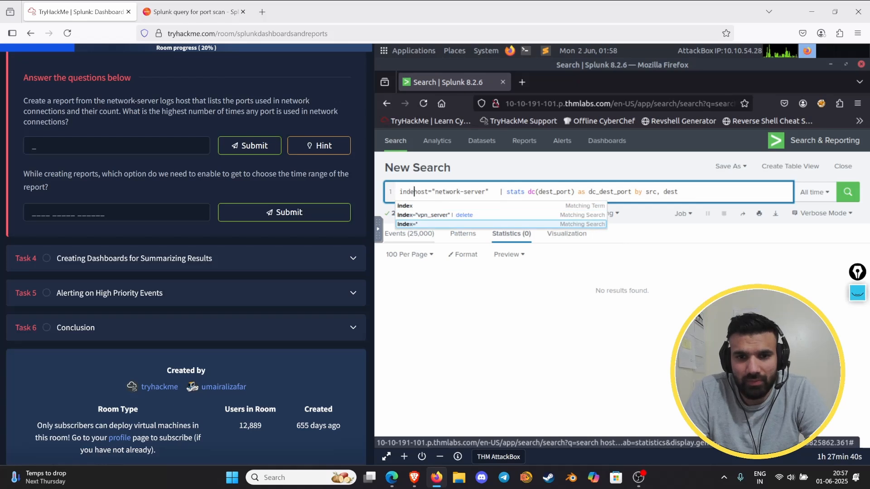
key("Return")
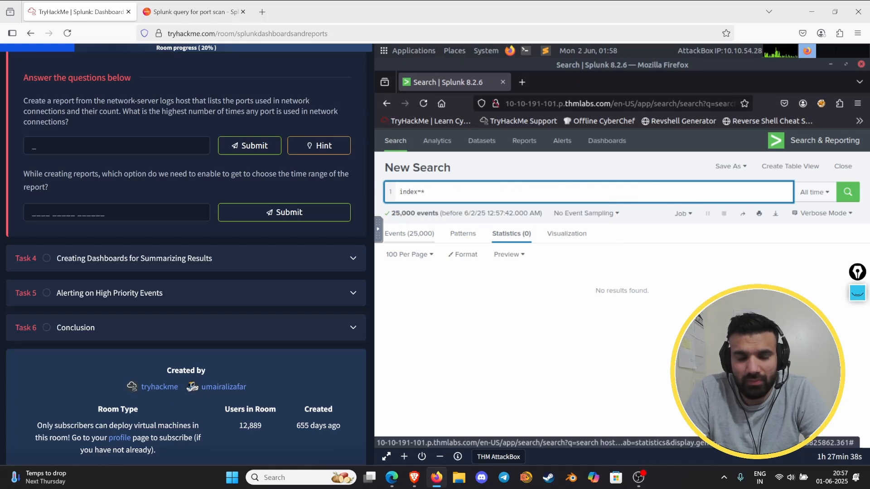
key("ctrl+z")
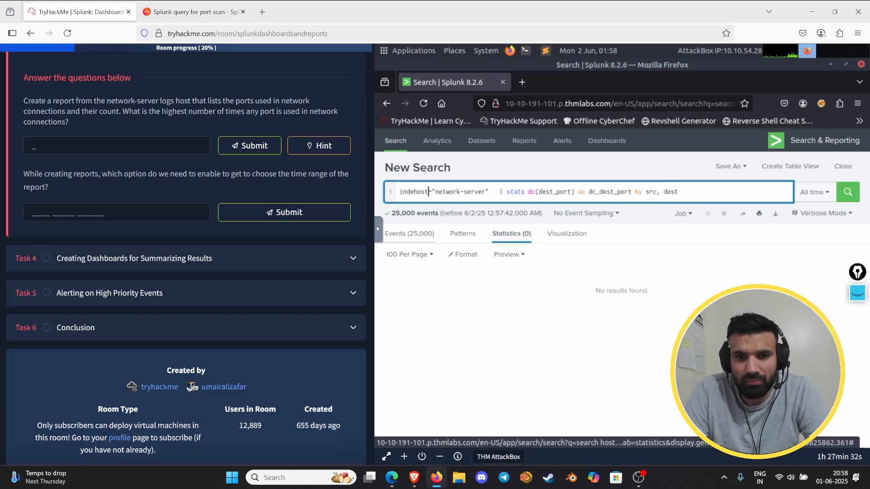
key("Right")
key("Right")
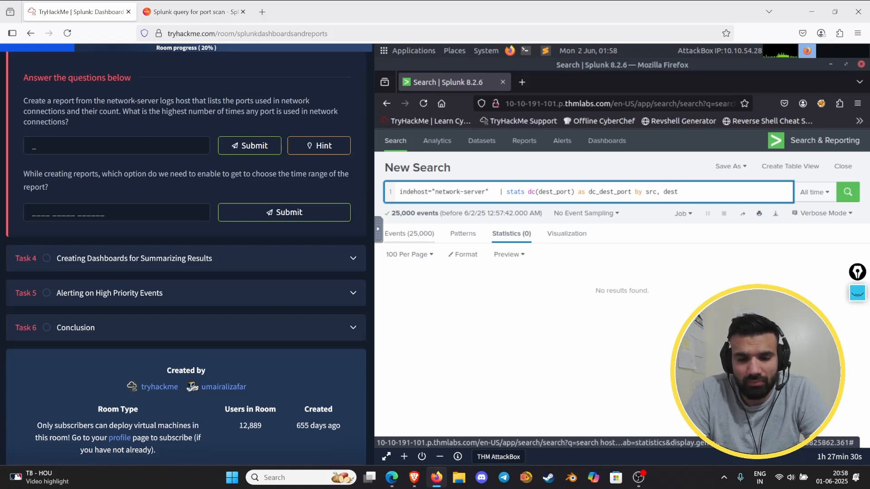
Complete the index filter as index=* in front of host="network-server" and run the search
type("x")
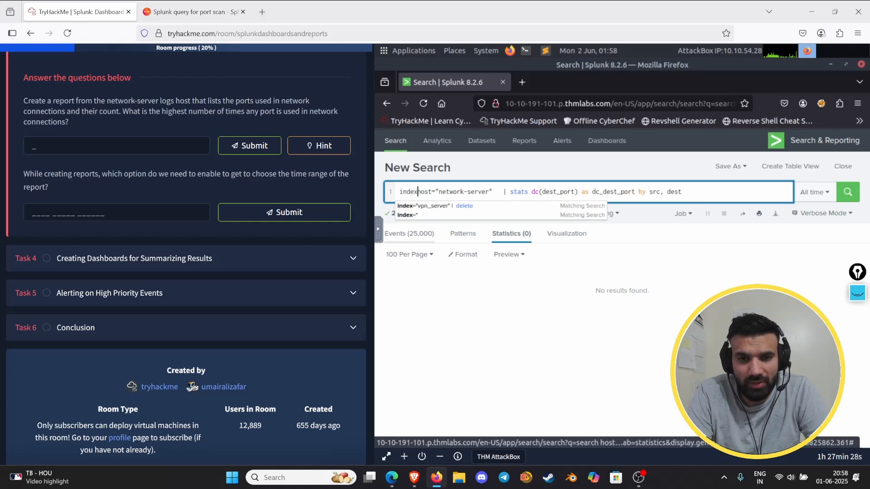
type("**")
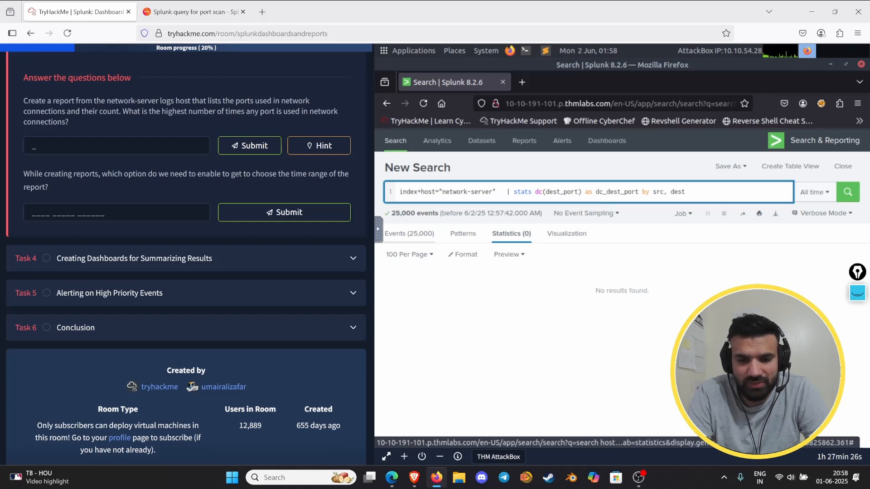
key("BackSpace")
key("BackSpace")
key("BackSpace")
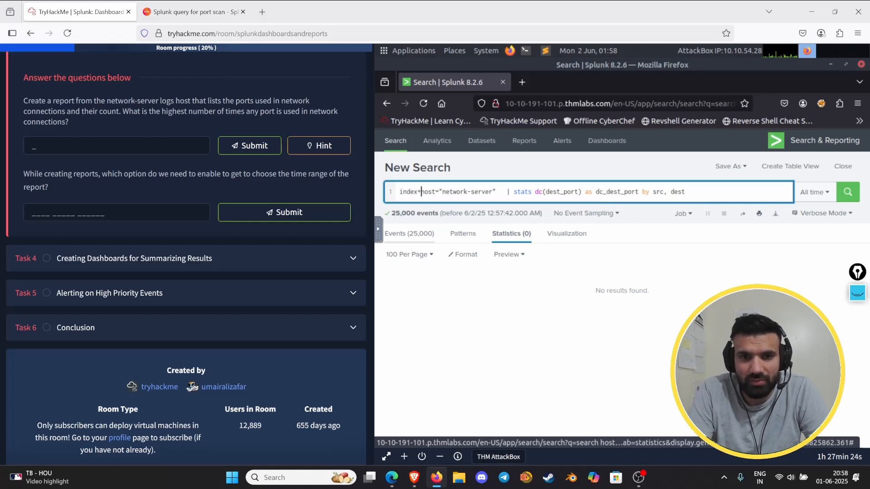
type("=*")
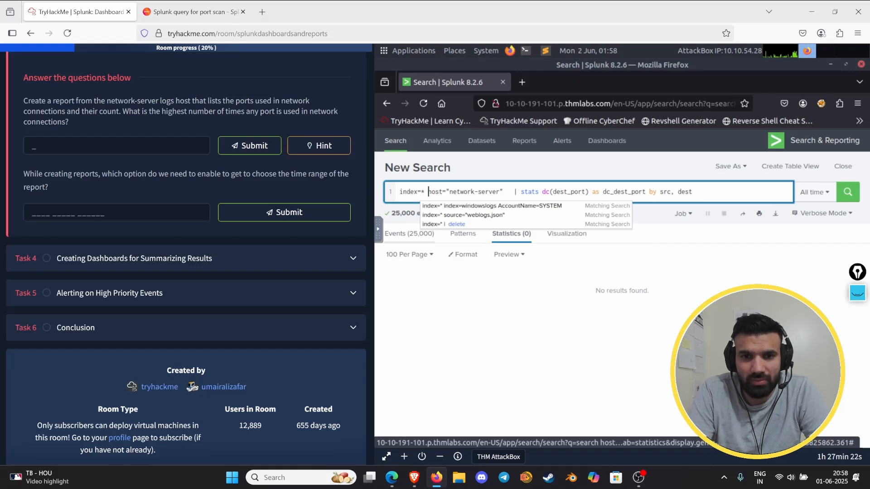
key("Return")
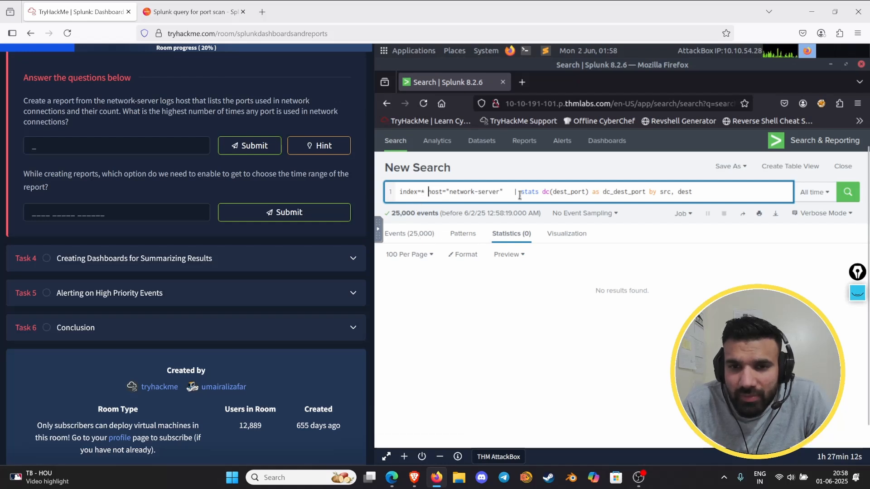
Remove the stats clause from the query and rerun the search with only index=* host="network-server"
left_click_drag(514, 193, 701, 194)
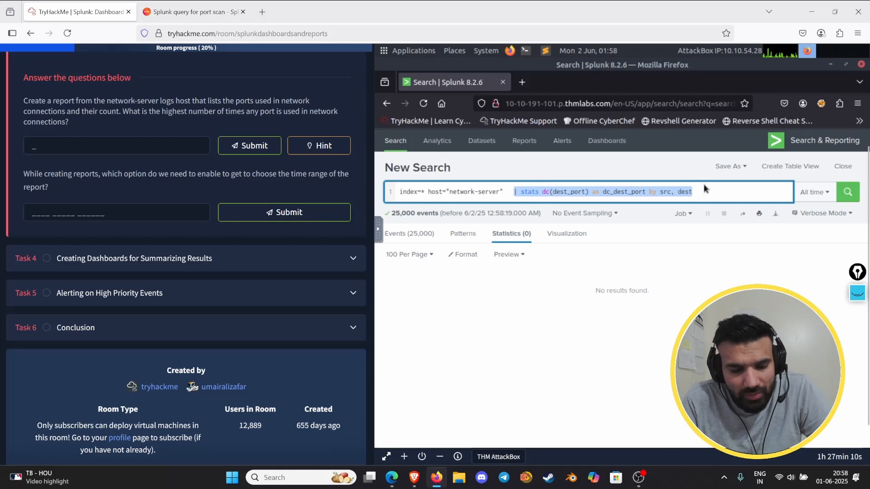
key("BackSpace")
key("BackSpace")
key("BackSpace")
key("BackSpace")
key("Return")
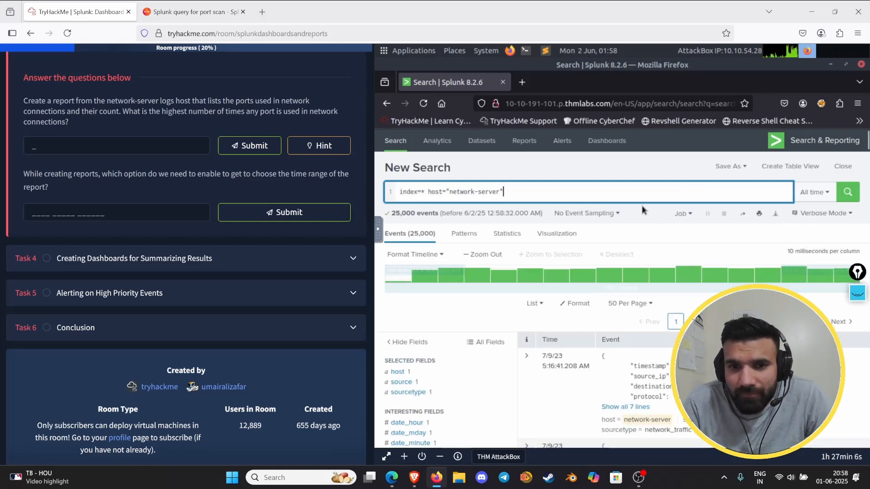
Examine the network-server events and the list of interesting fields for port information
scroll(543, 374, "down", 3)
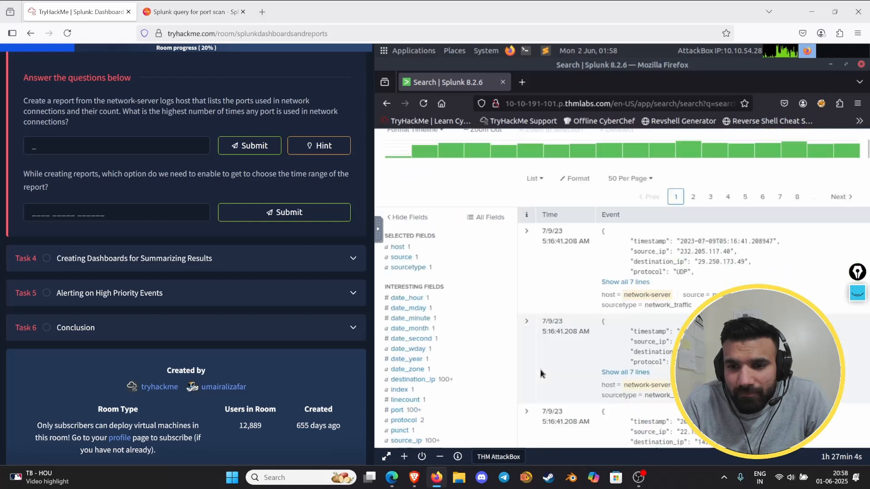
scroll(542, 373, "down", 2)
scroll(552, 369, "up", 2)
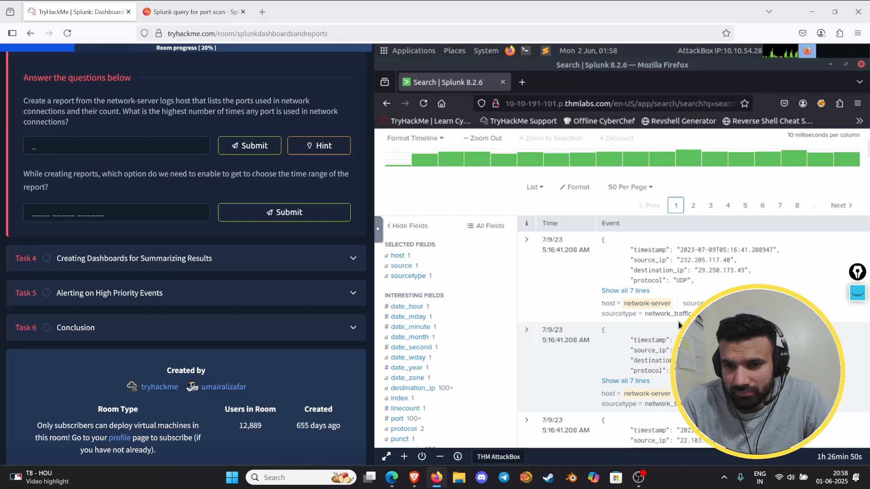
scroll(696, 318, "down", 3)
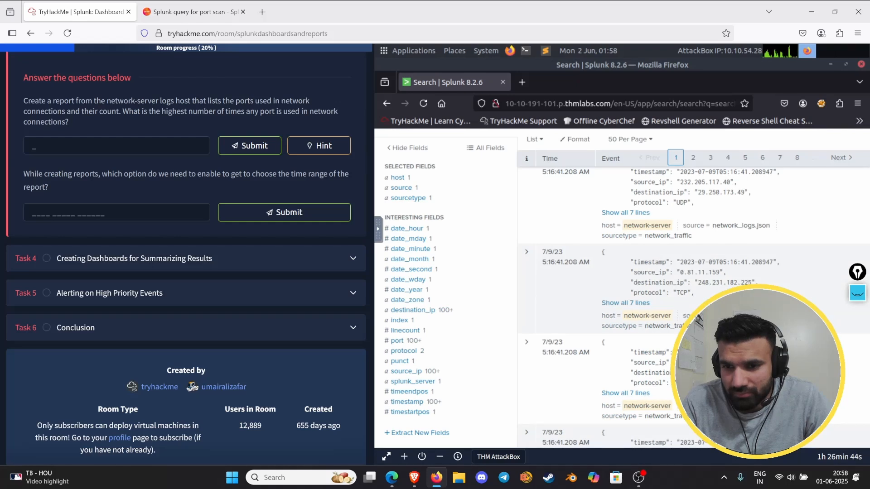
scroll(697, 319, "down", 2)
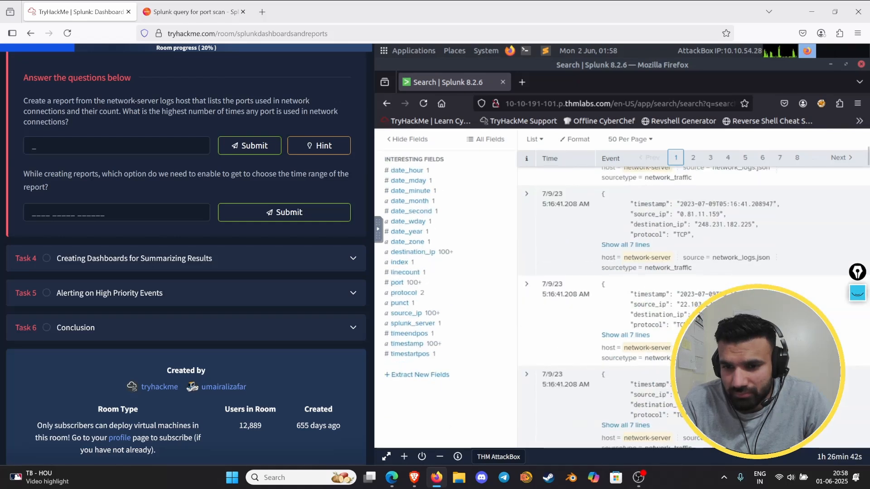
scroll(628, 310, "down", 4)
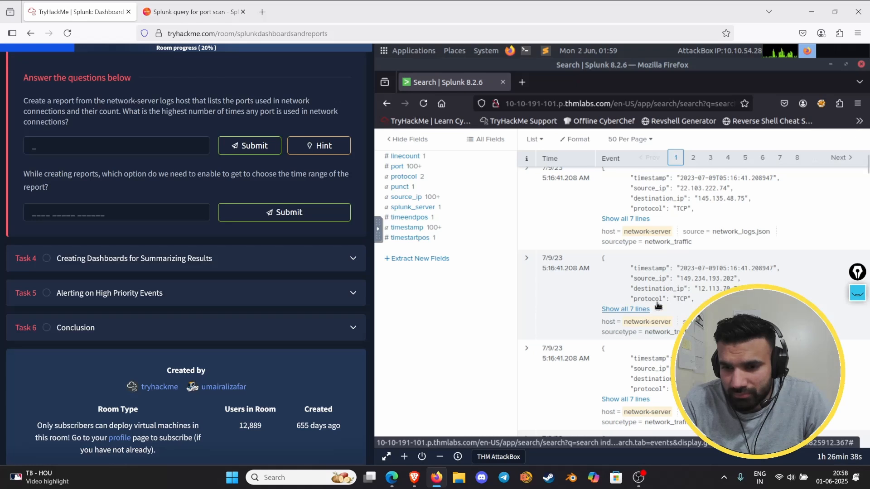
Add the term port after host="network-server" in the query and run the search
scroll(541, 228, "up", 7)
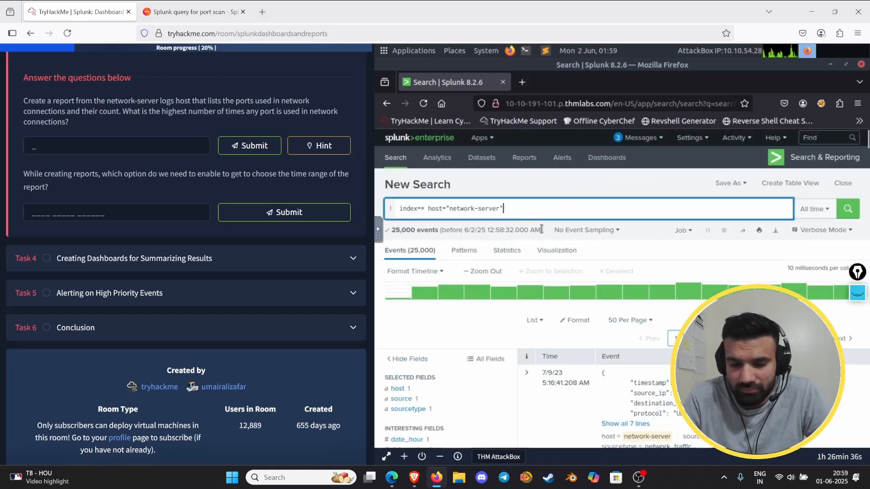
type("port")
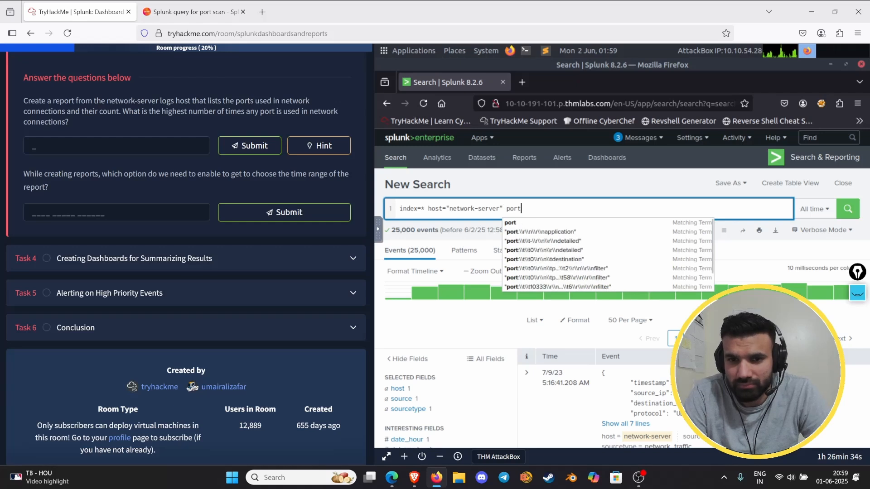
key("Down")
key("Return")
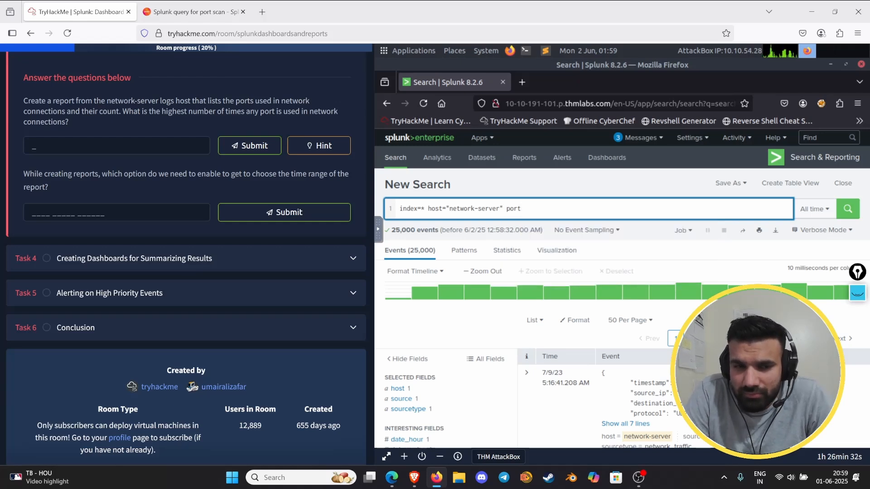
key("Return")
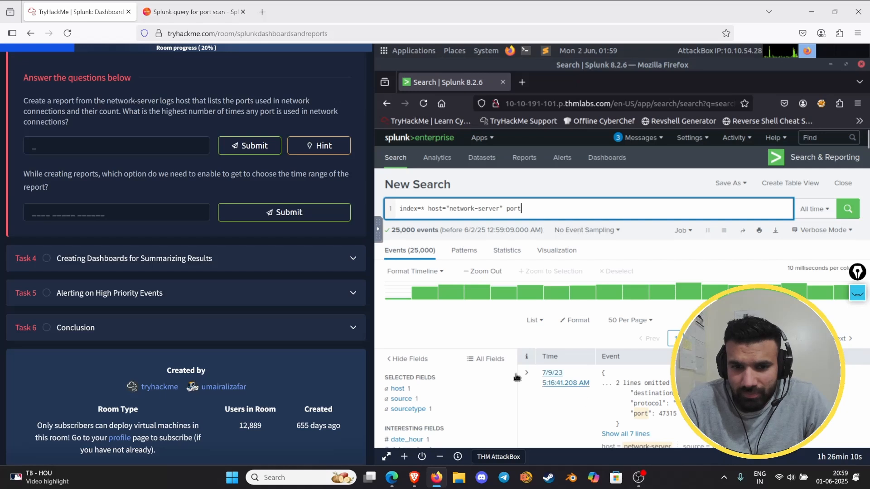
Show the top values and counts of the port field
scroll(516, 377, "down", 3)
scroll(423, 352, "down", 3)
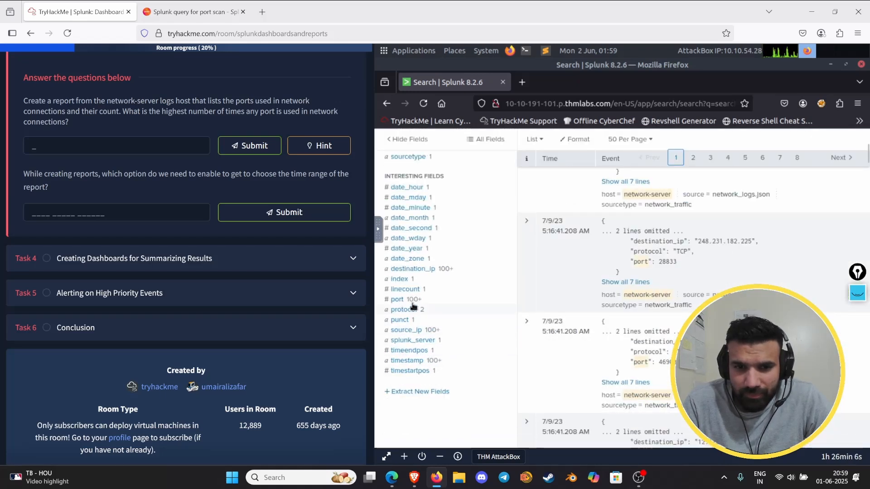
left_click(397, 299)
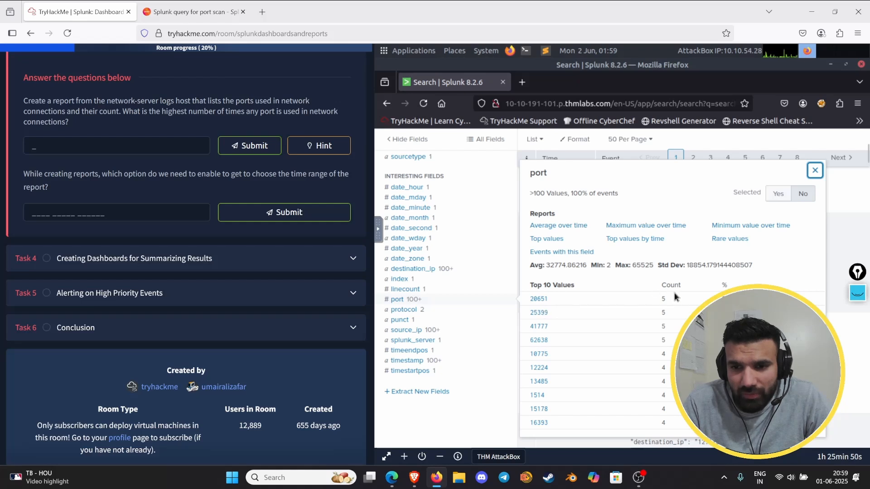
Submit 5 as the answer to the question about the highest number of times any port is used
left_click(45, 138)
type("5")
key("Return")
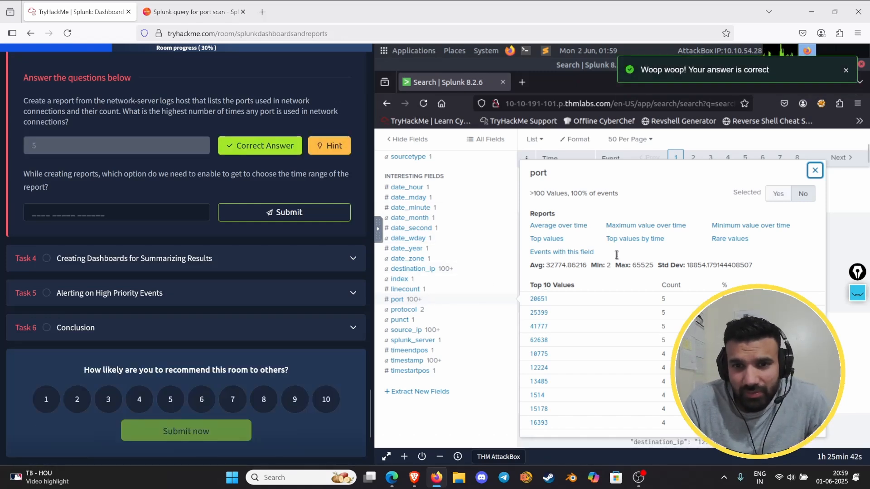
Narrow the search to port 20651 using the port field's top values
left_click(814, 175)
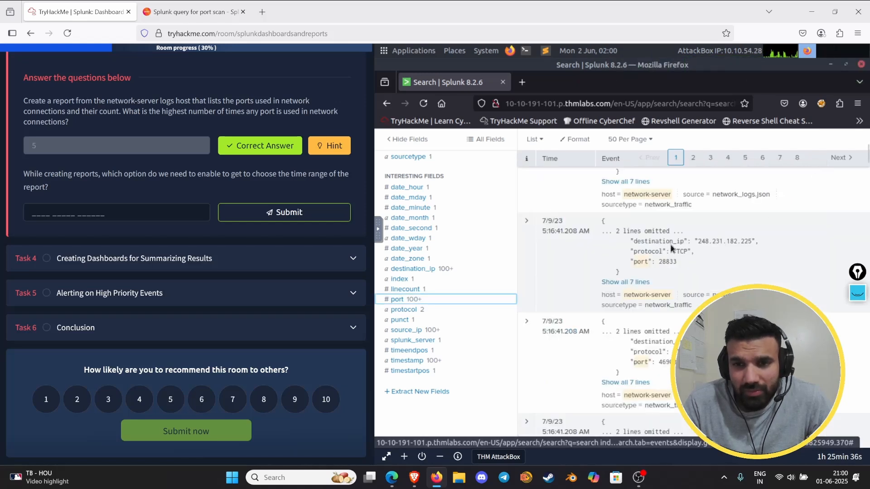
scroll(663, 262, "up", 5)
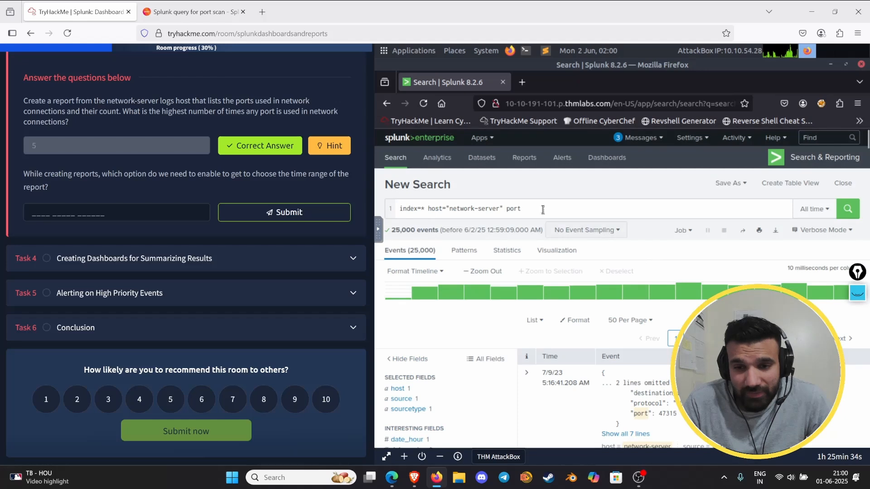
scroll(491, 266, "down", 5)
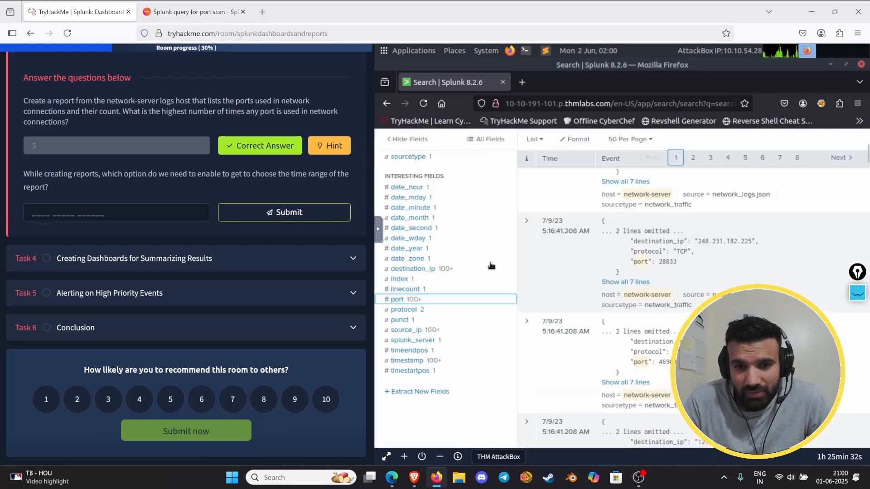
left_click(401, 299)
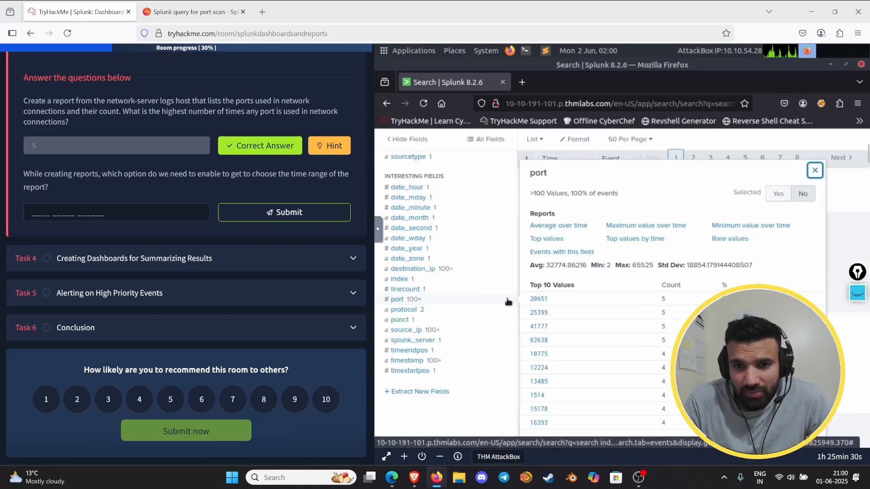
left_click(539, 299)
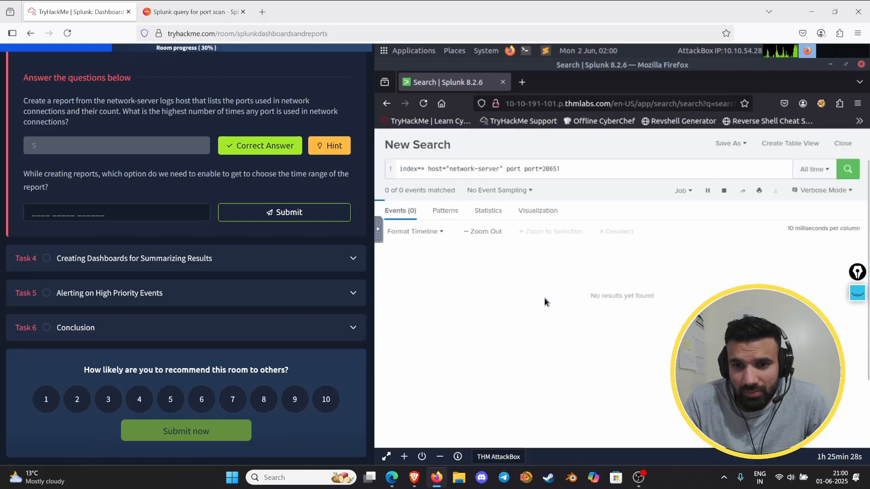
Replace the port terms in the query with port=* and run the search
left_click(522, 168)
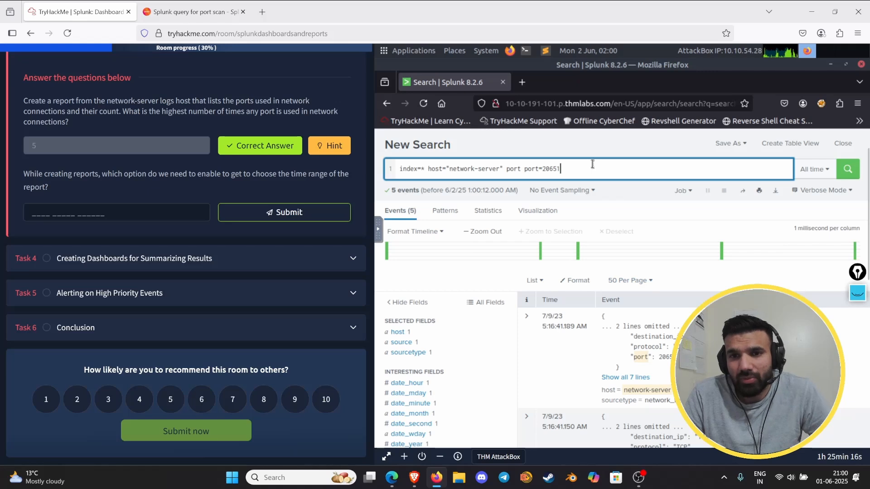
key("BackSpace")
key("BackSpace")
key("BackSpace")
key("BackSpace")
key("BackSpace")
key("BackSpace")
key("BackSpace")
key("BackSpace")
key("BackSpace")
key("BackSpace")
key("BackSpace")
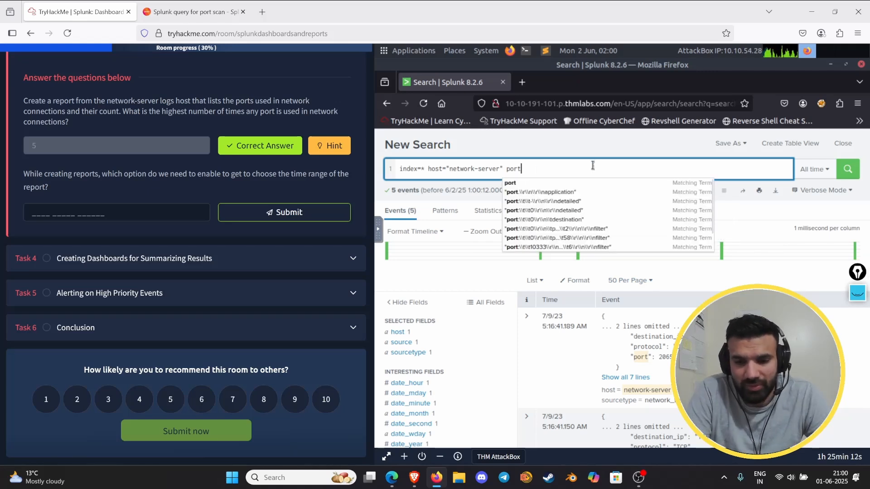
type("=")
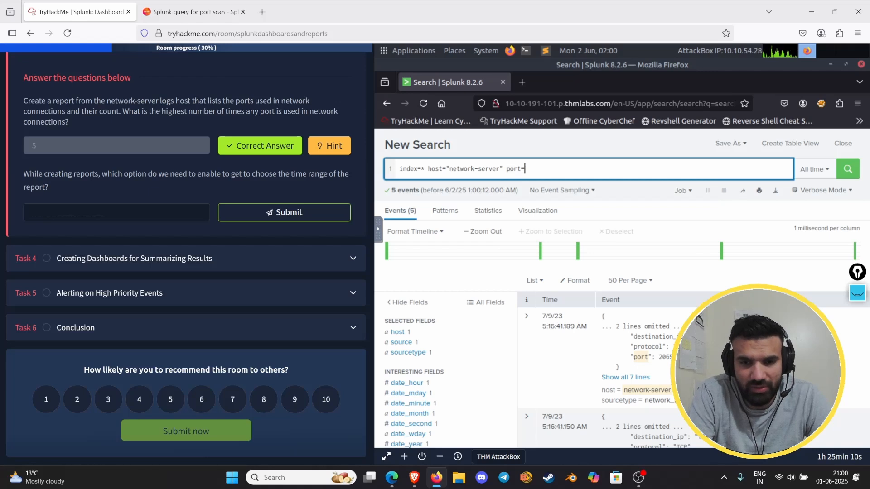
type("*")
key("Return")
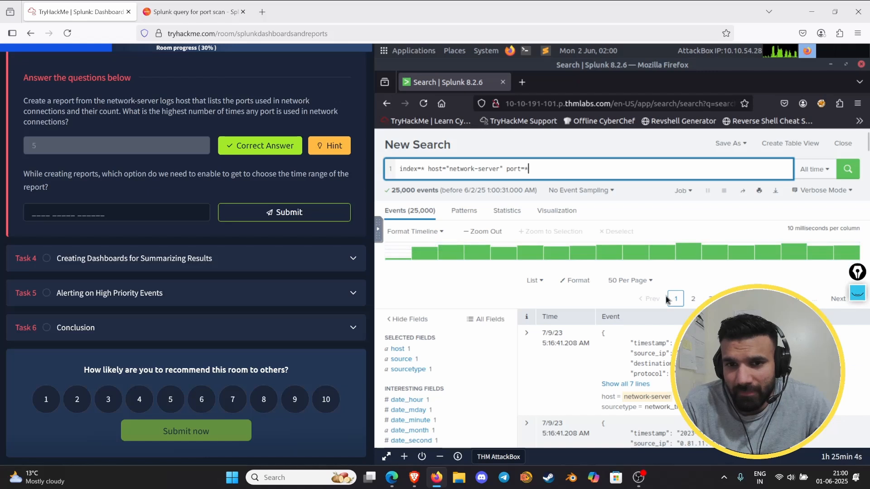
Insert "and" between host="network-server" and port=* in the query and run the search
scroll(667, 299, "down", 5)
scroll(634, 302, "down", 5)
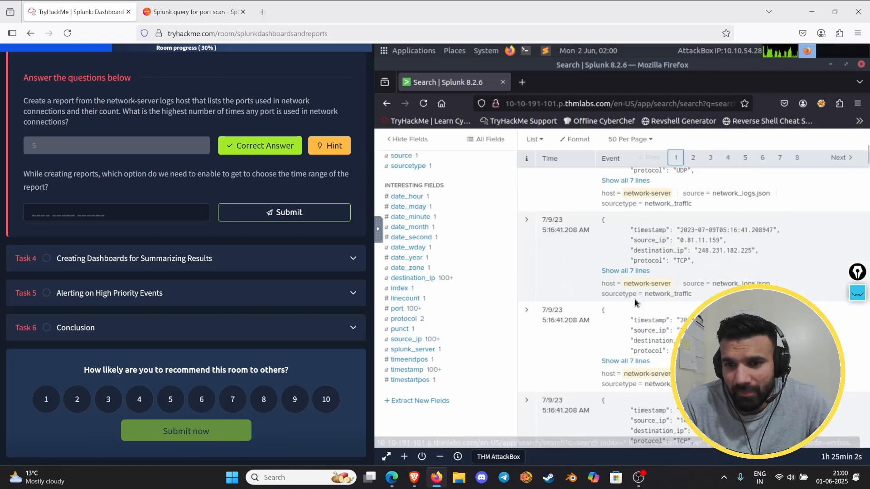
scroll(647, 304, "down", 3)
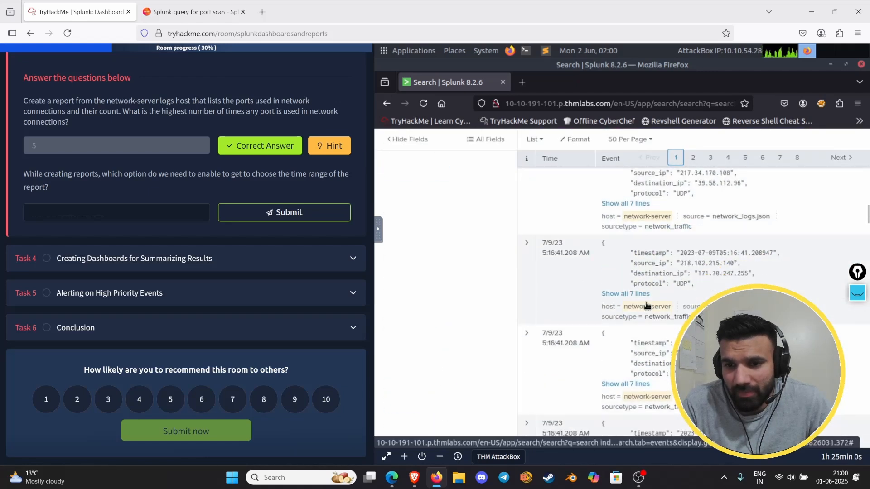
scroll(647, 299, "up", 10)
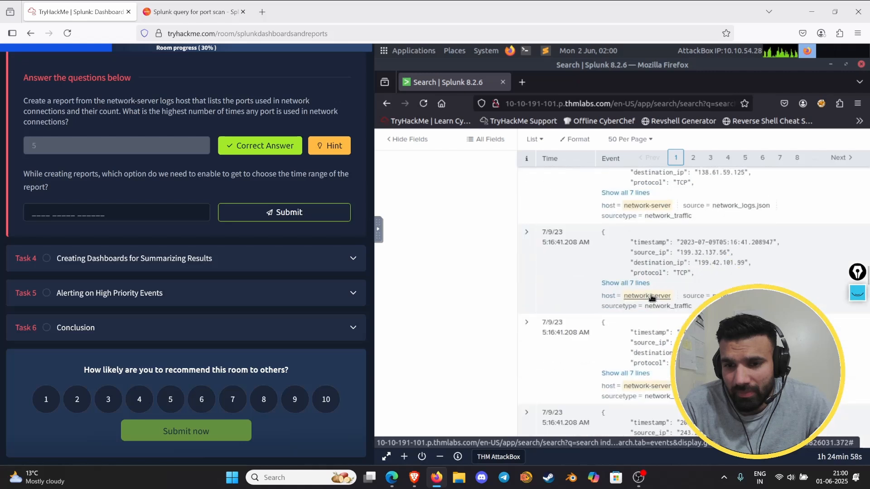
scroll(634, 288, "up", 3)
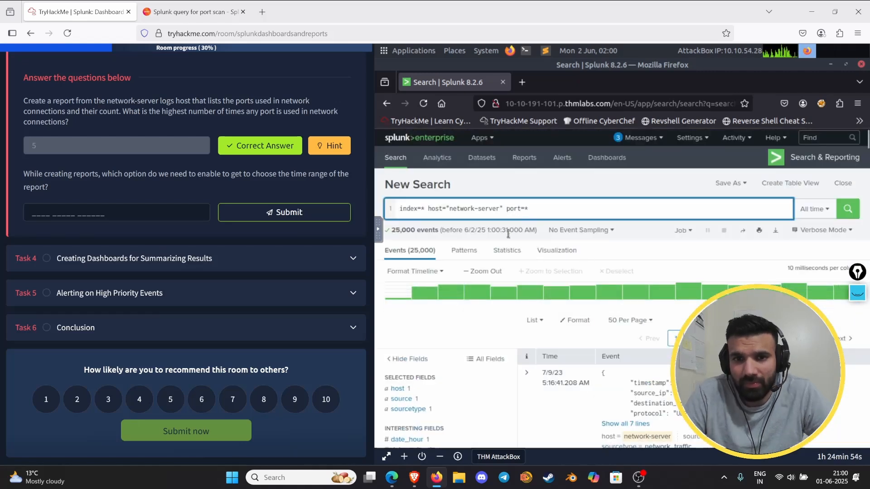
left_click(506, 208)
type("a")
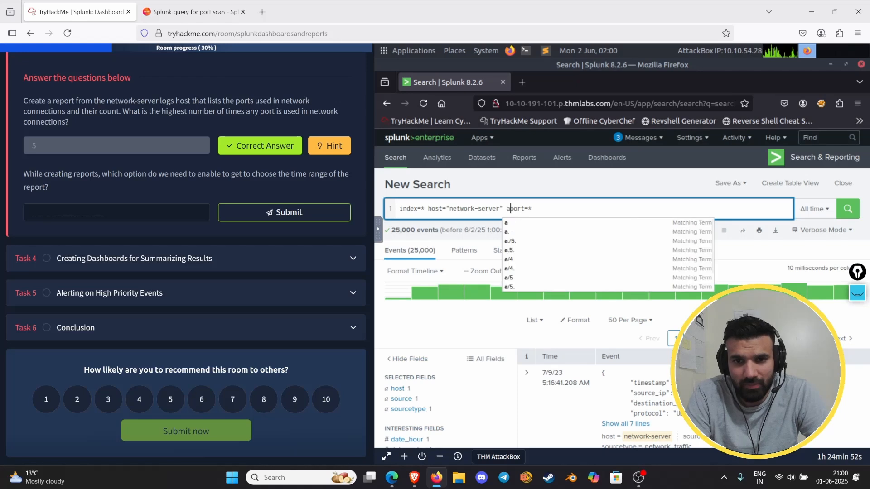
type("nd")
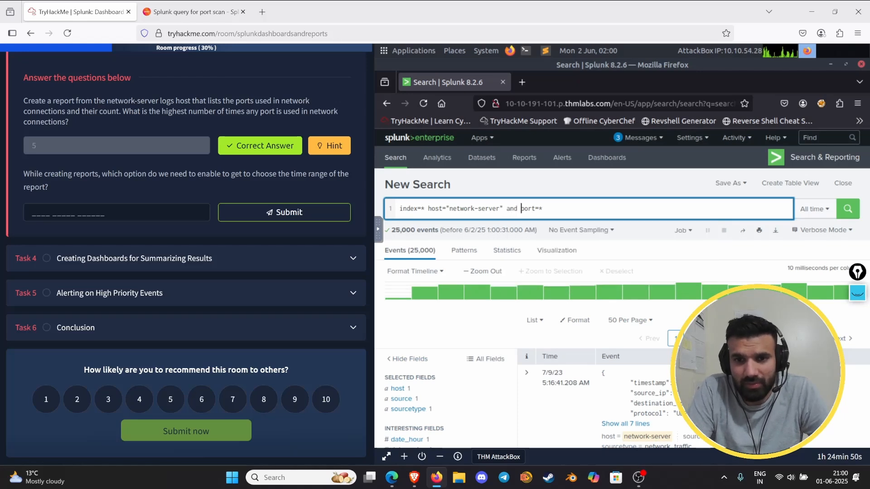
key("Return")
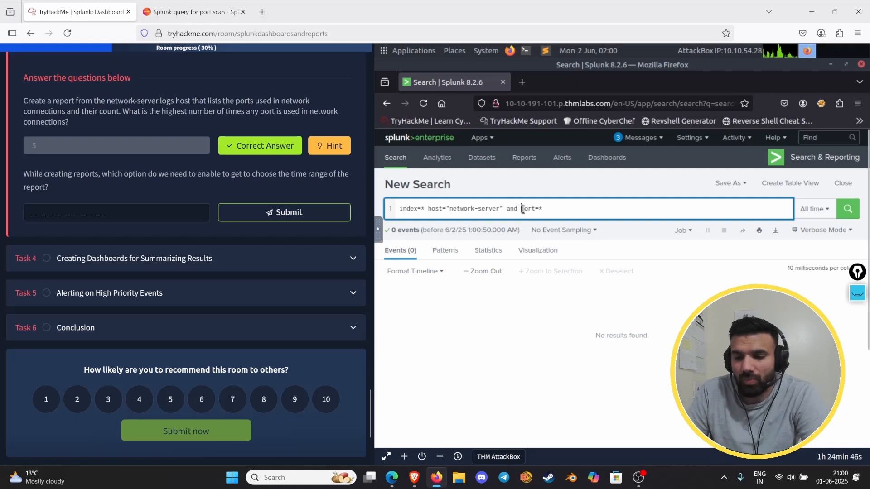
Remove "and" between host="network-server" and port=* in the query and run the search
key("BackSpace")
key("BackSpace")
key("BackSpace")
key("BackSpace")
type("=")
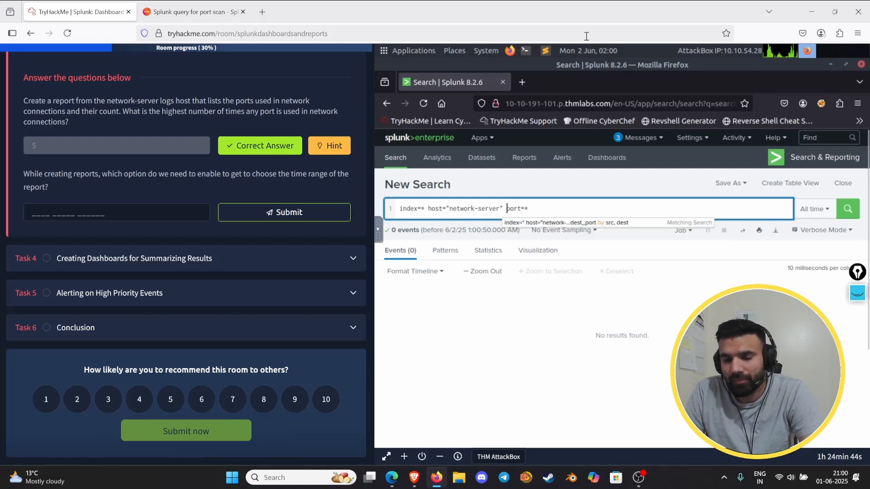
key("Return")
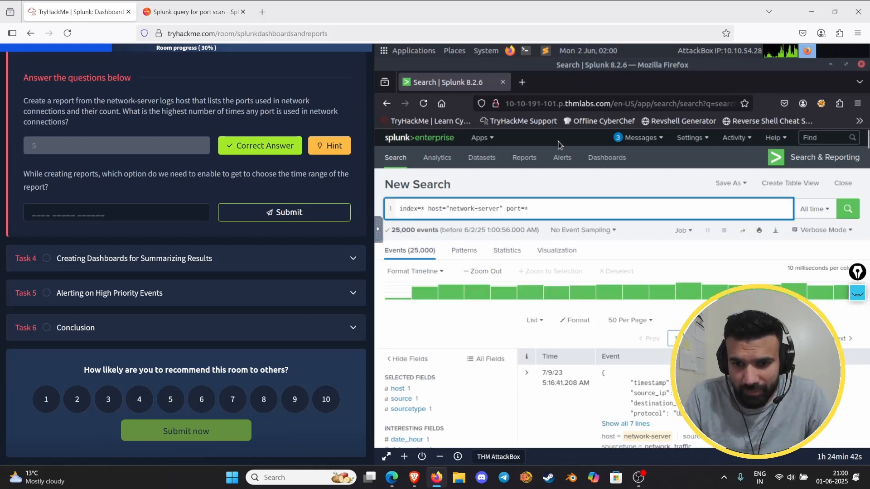
Review the port field's top values and narrow the search to port 41777
scroll(476, 354, "down", 5)
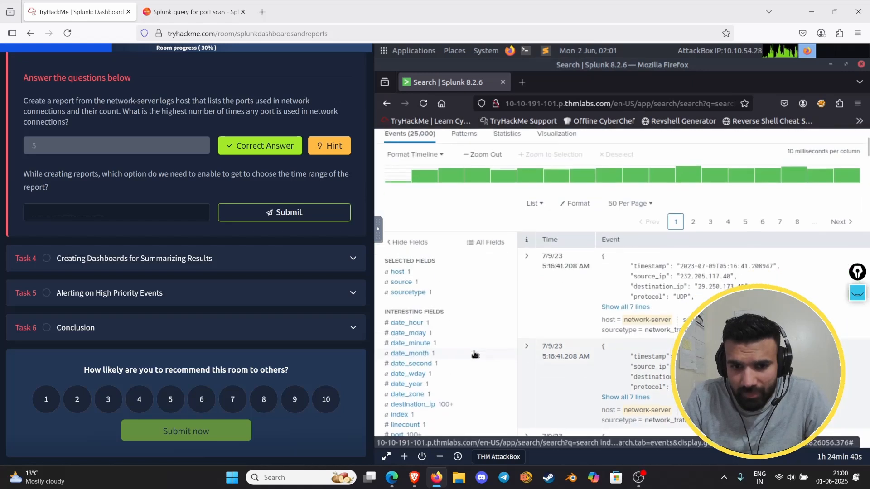
left_click(410, 301)
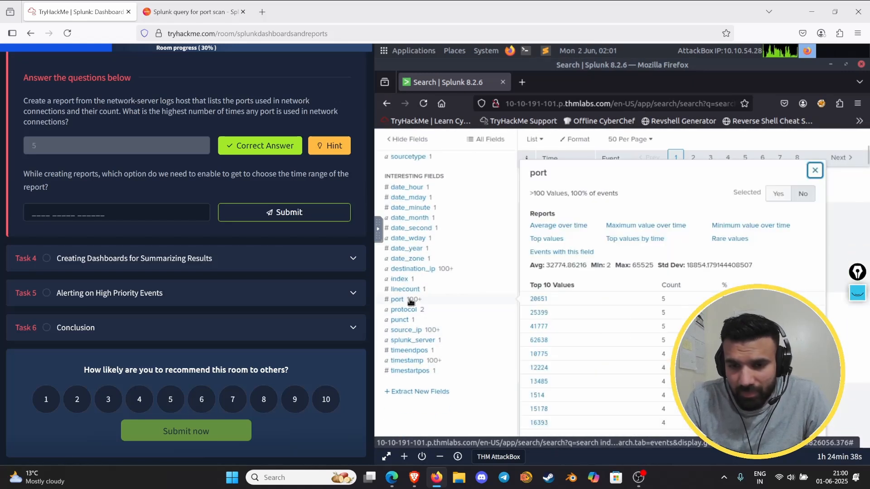
scroll(588, 332, "down", 4)
scroll(589, 332, "up", 9)
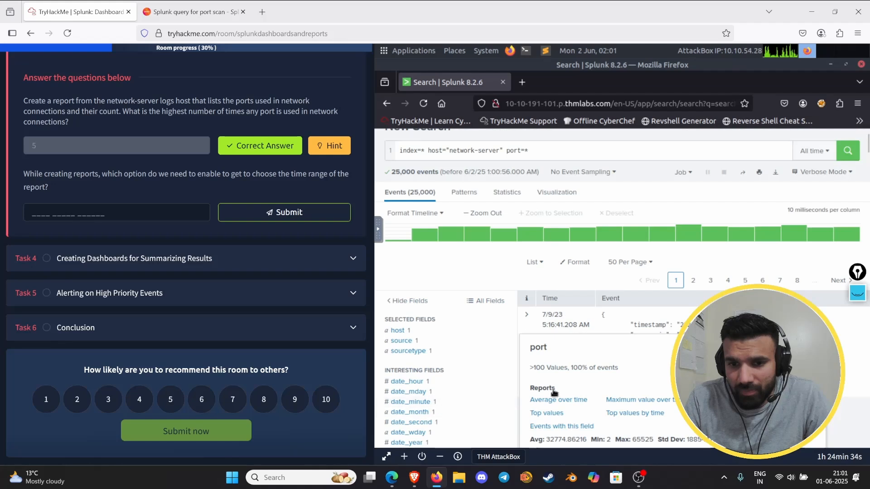
scroll(555, 392, "down", 3)
left_click(561, 352)
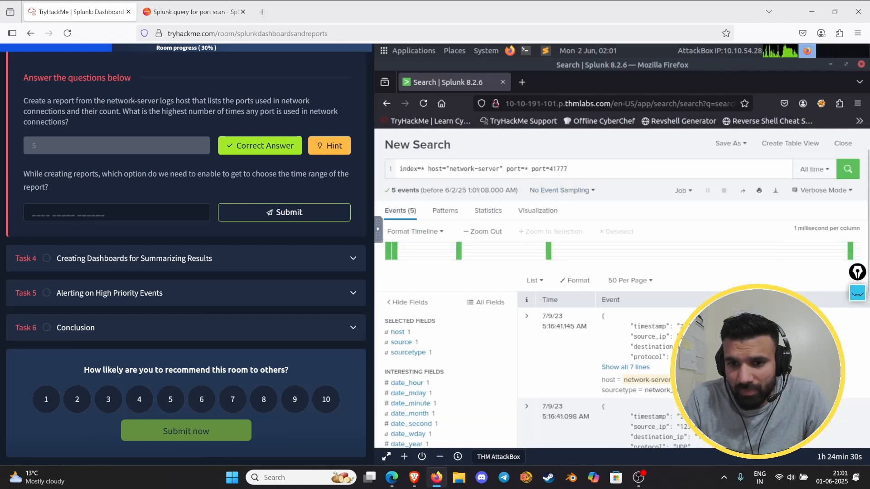
Delete the redundant port=* term, keeping port=41777 in the query, and run the search
scroll(548, 310, "down", 3)
scroll(550, 313, "up", 3)
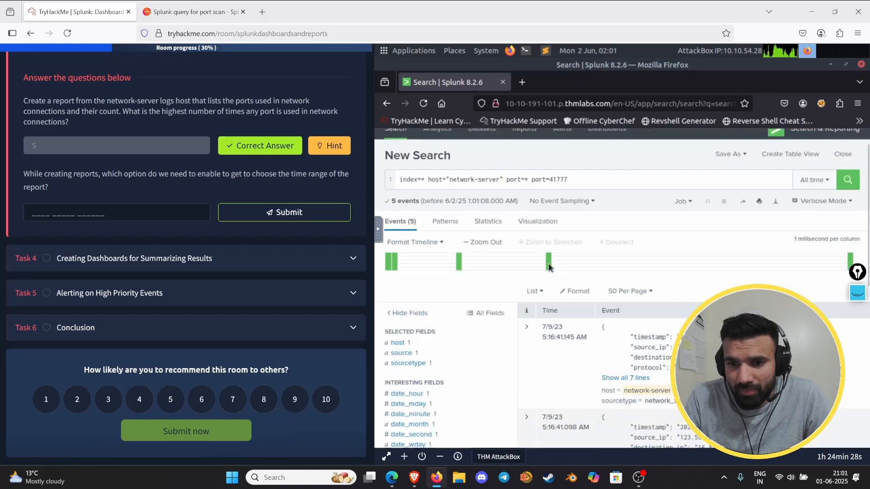
left_click(531, 209)
key("BackSpace")
key("BackSpace")
key("BackSpace")
key("BackSpace")
key("BackSpace")
key("BackSpace")
key("BackSpace")
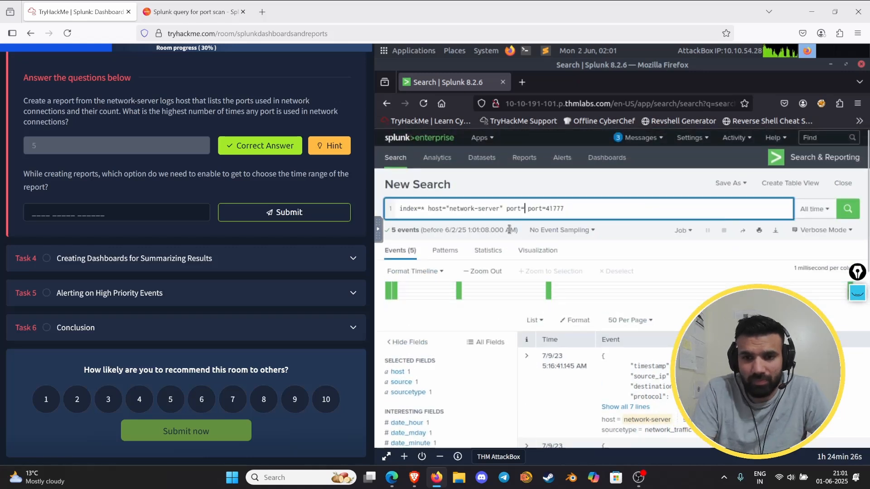
key("BackSpace")
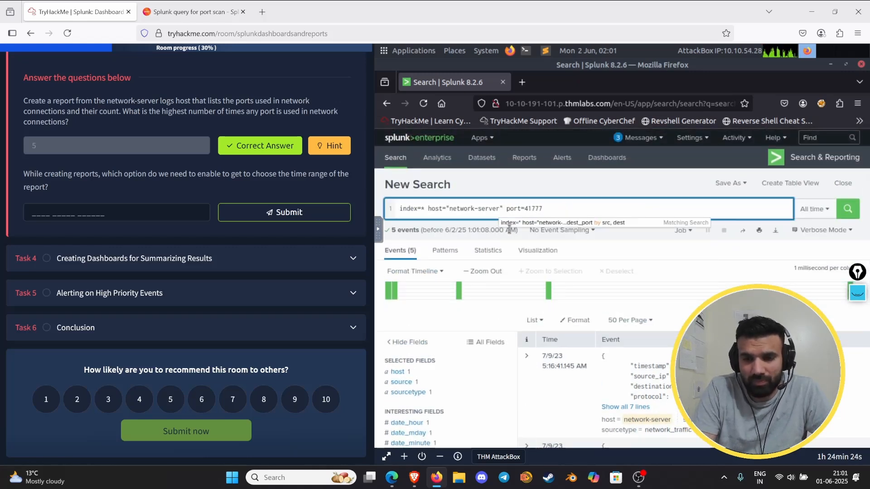
key("Return")
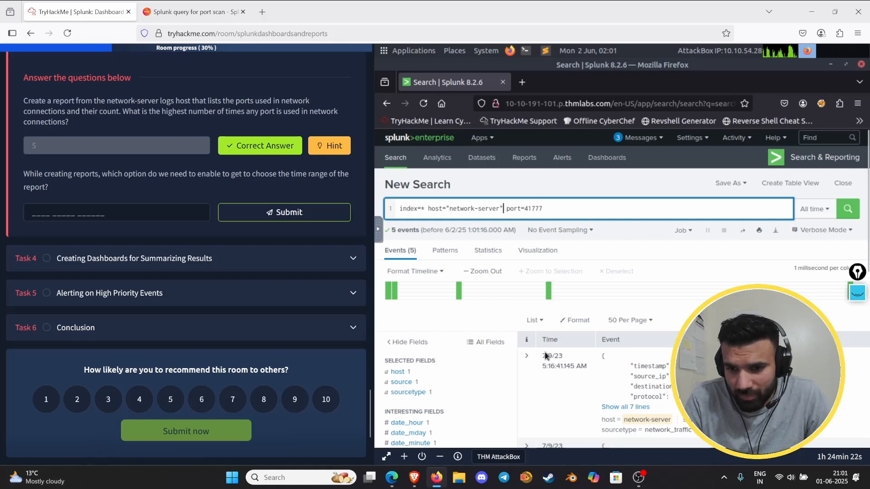
Look through the port 41777 events and show all lines of the first one
scroll(589, 344, "down", 3)
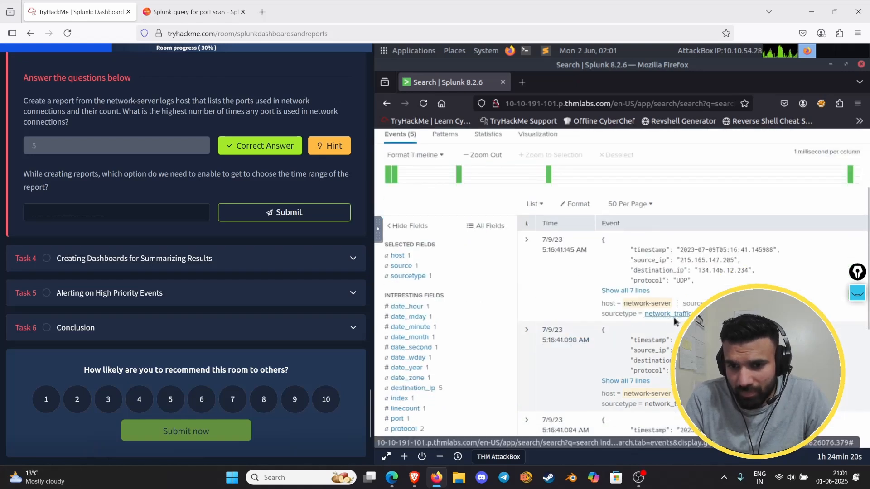
scroll(673, 317, "down", 5)
scroll(677, 306, "up", 8)
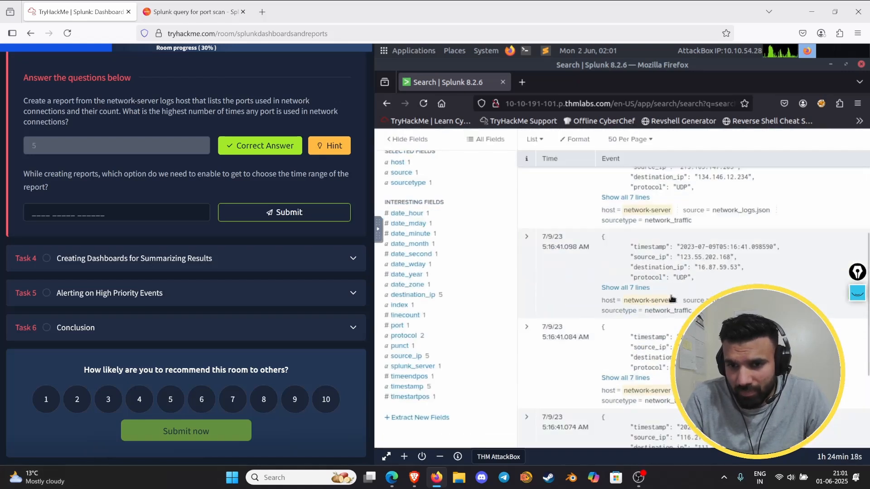
left_click(629, 407)
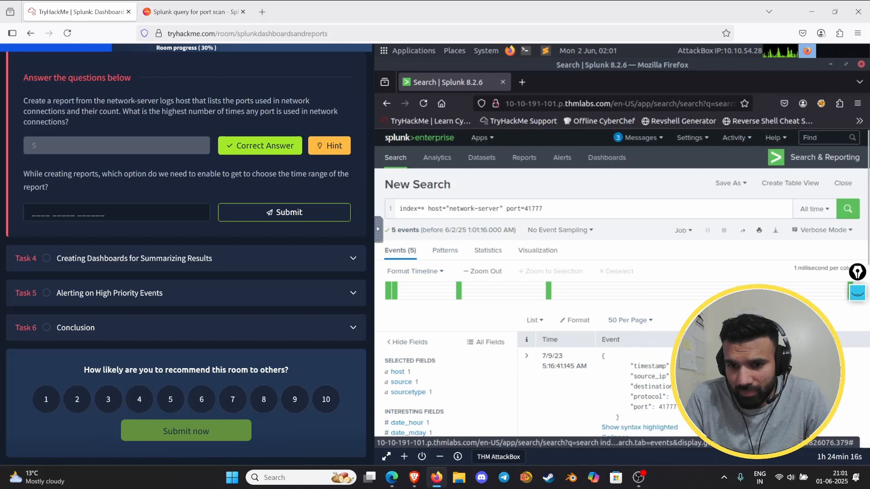
scroll(629, 362, "down", 4)
scroll(596, 247, "down", 2)
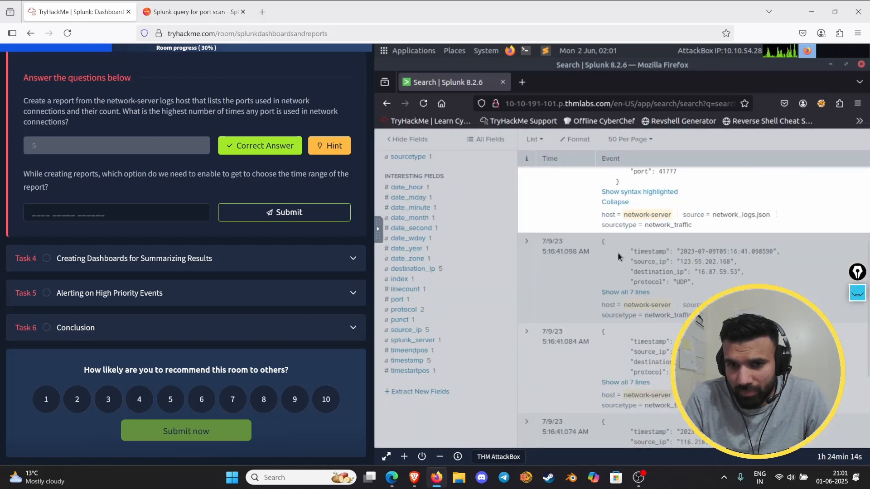
scroll(588, 235, "up", 6)
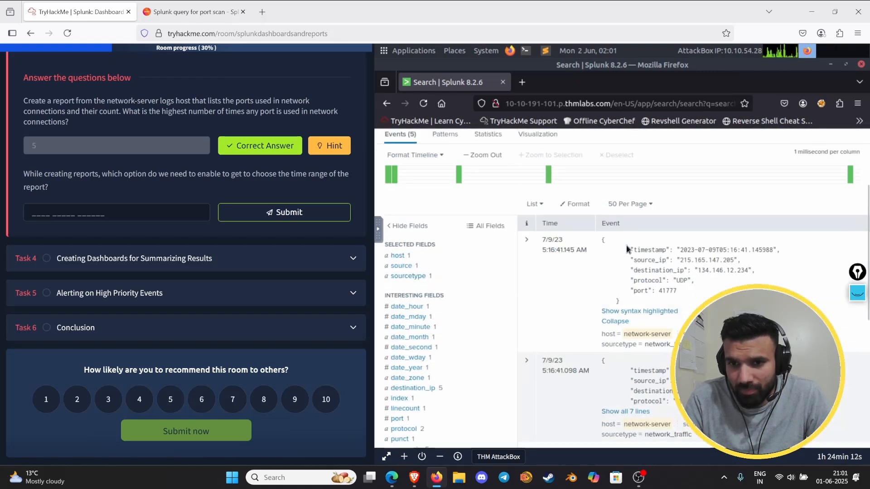
Replace the port value 41777 in the query with * and run the search
left_click(578, 212)
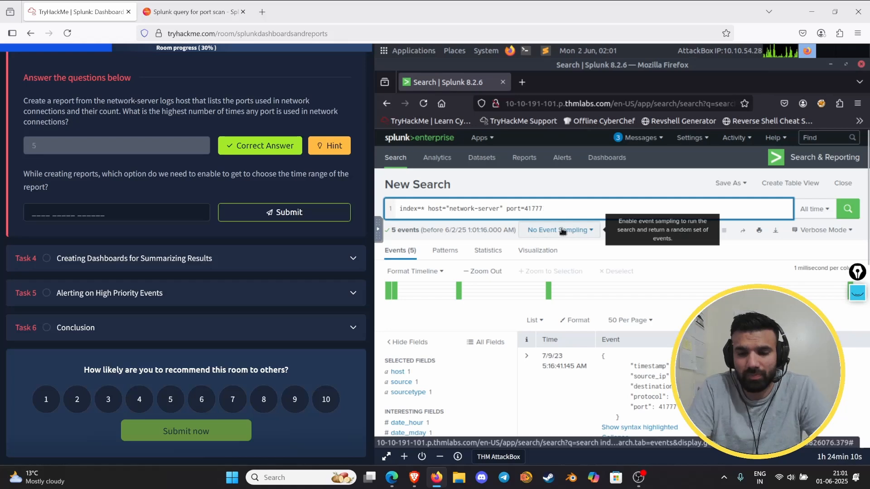
key("BackSpace")
key("BackSpace")
key("BackSpace")
key("BackSpace")
key("BackSpace")
type("*")
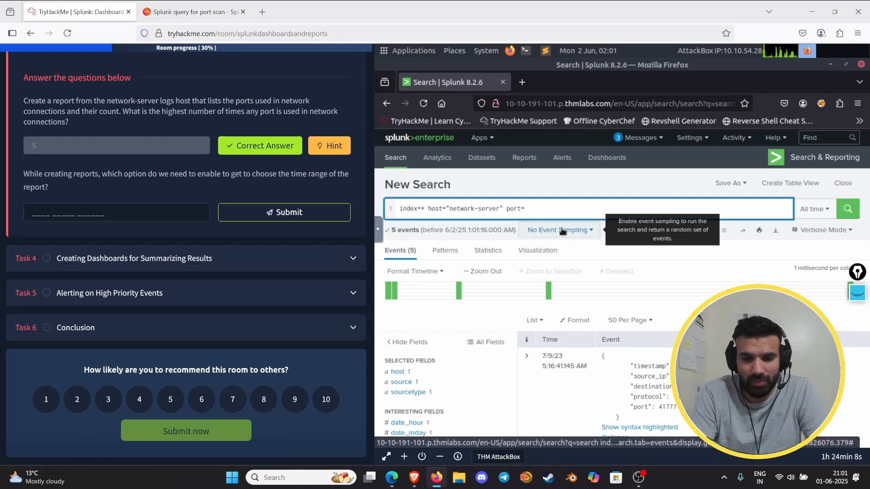
key("Return")
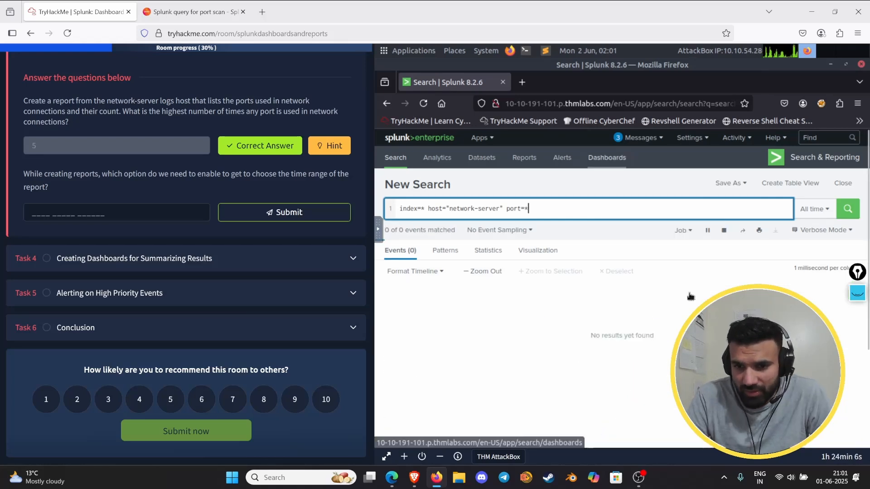
Look through the network-server events returned by the port=* search
scroll(726, 240, "down", 3)
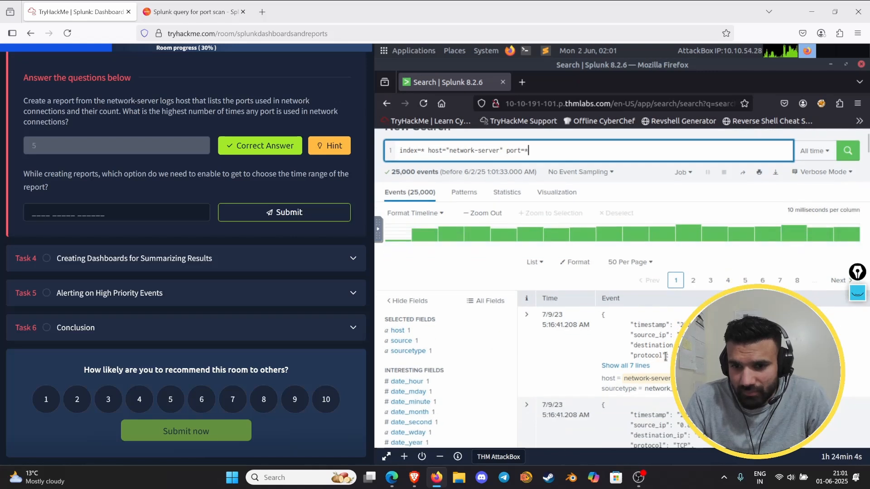
scroll(621, 288, "down", 3)
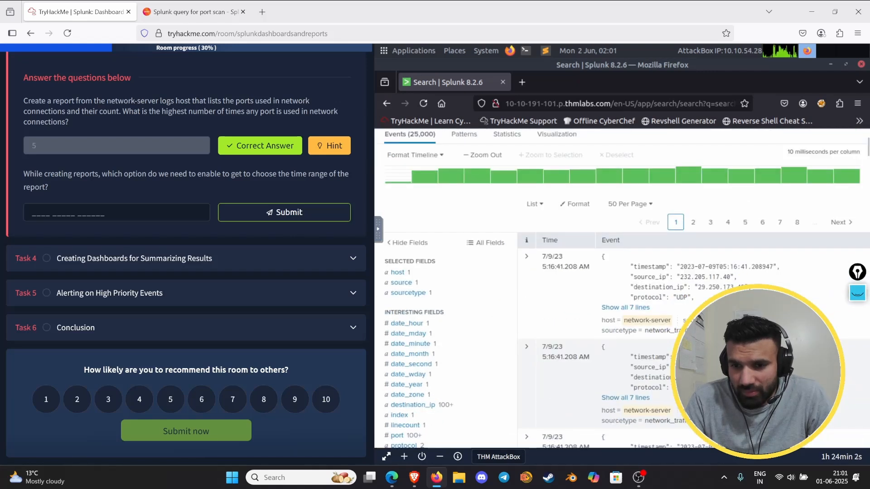
scroll(625, 290, "down", 5)
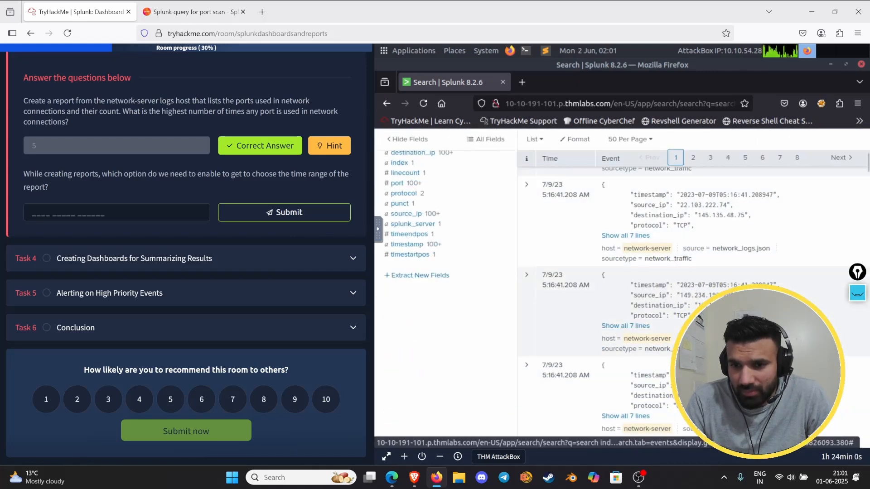
scroll(693, 306, "down", 10)
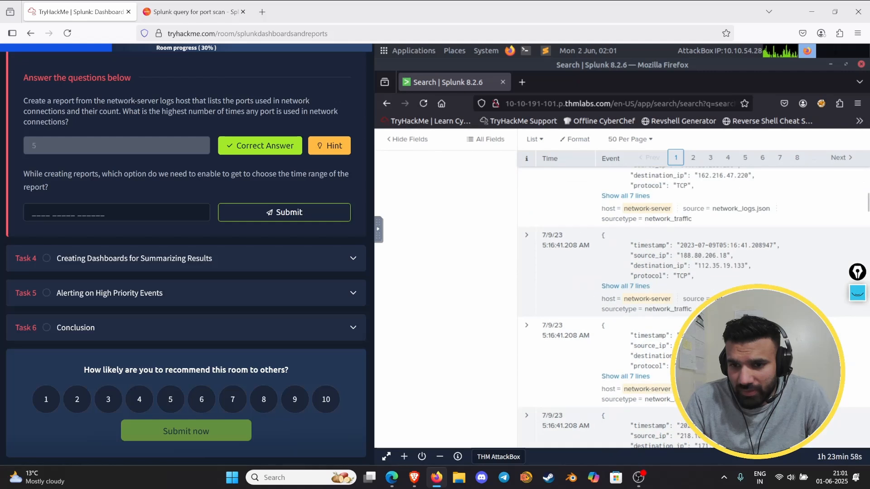
scroll(629, 323, "down", 5)
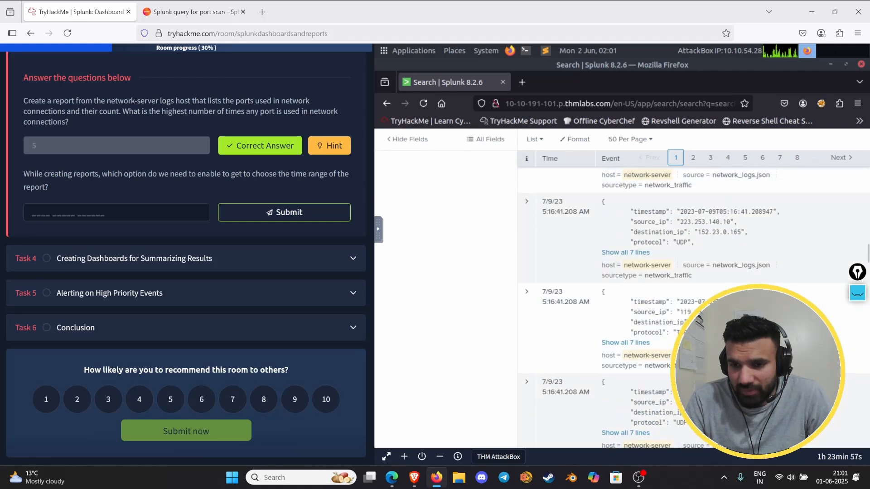
scroll(629, 322, "down", 5)
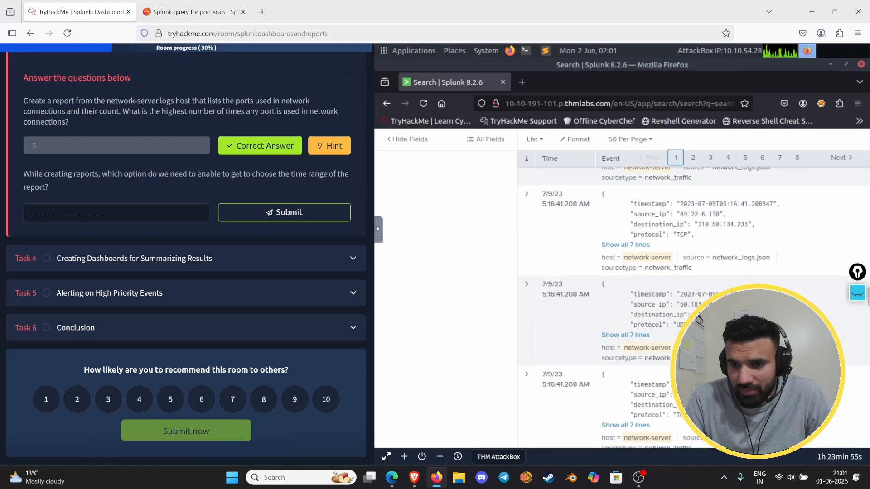
scroll(630, 322, "down", 5)
scroll(693, 307, "down", 1)
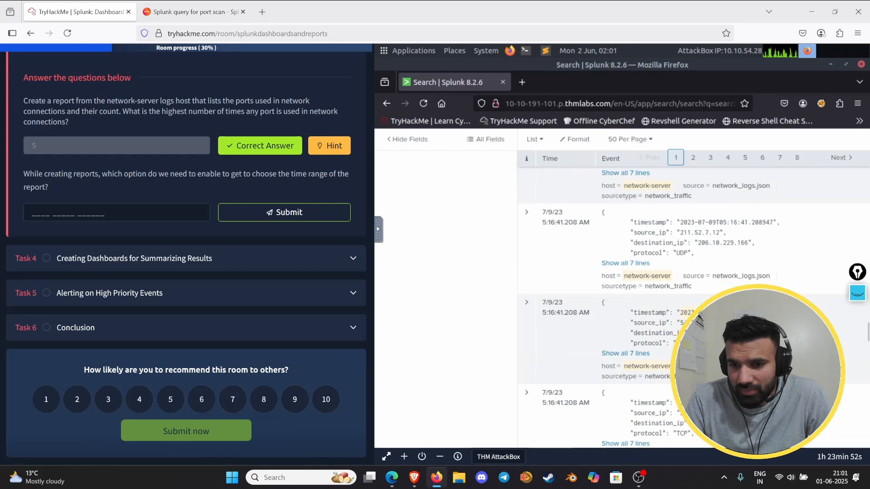
scroll(698, 321, "down", 10)
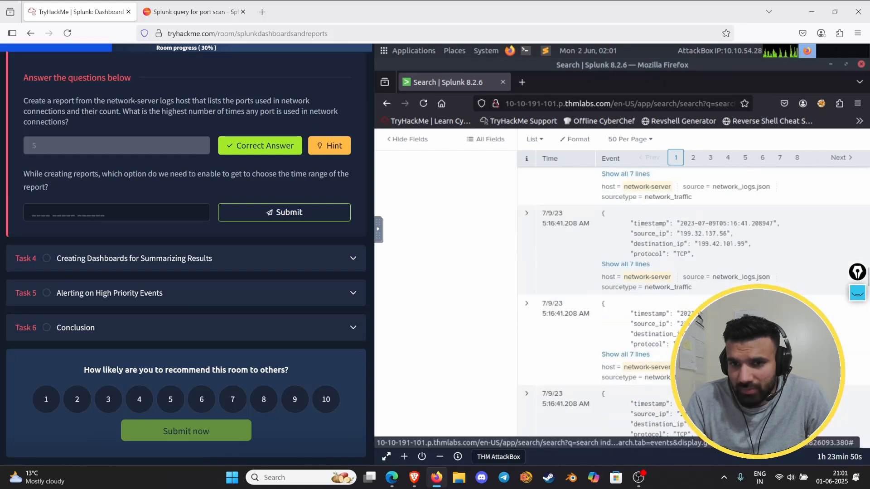
scroll(693, 308, "up", 20)
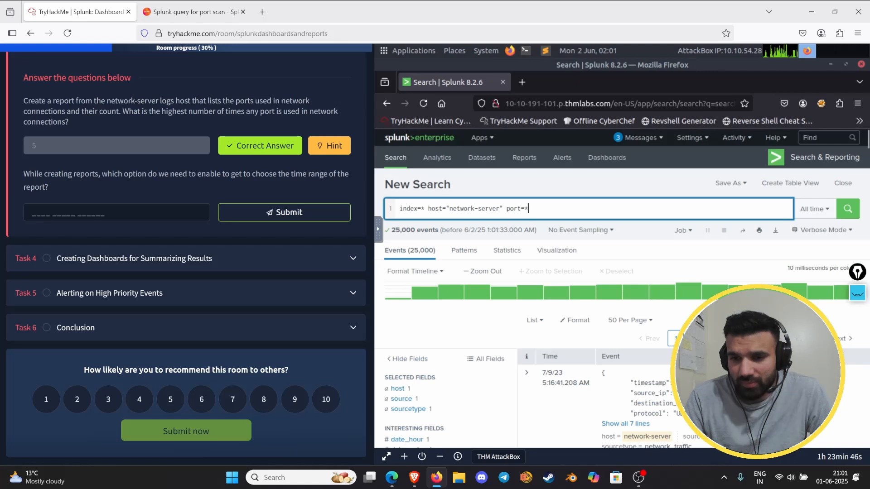
Shorten port=* in the query to the bare term port, run the search and review the fields and events
key("BackSpace")
key("BackSpace")
key("Return")
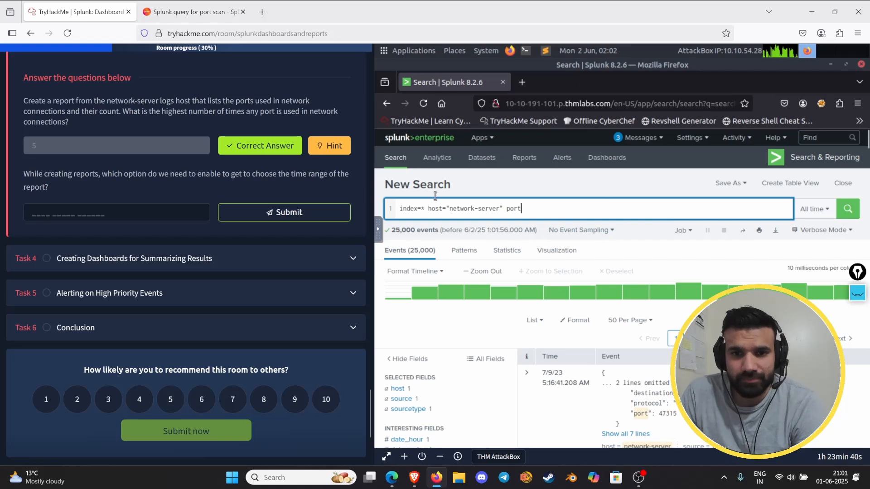
scroll(655, 318, "down", 4)
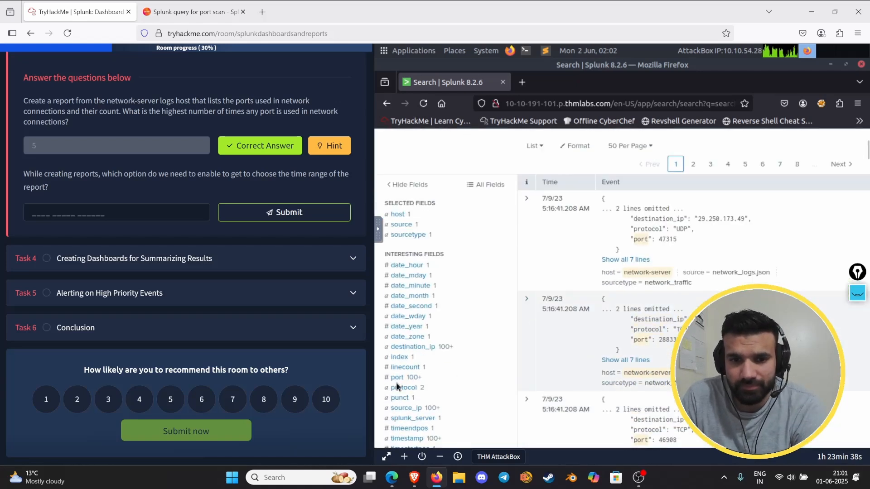
scroll(621, 290, "down", 3)
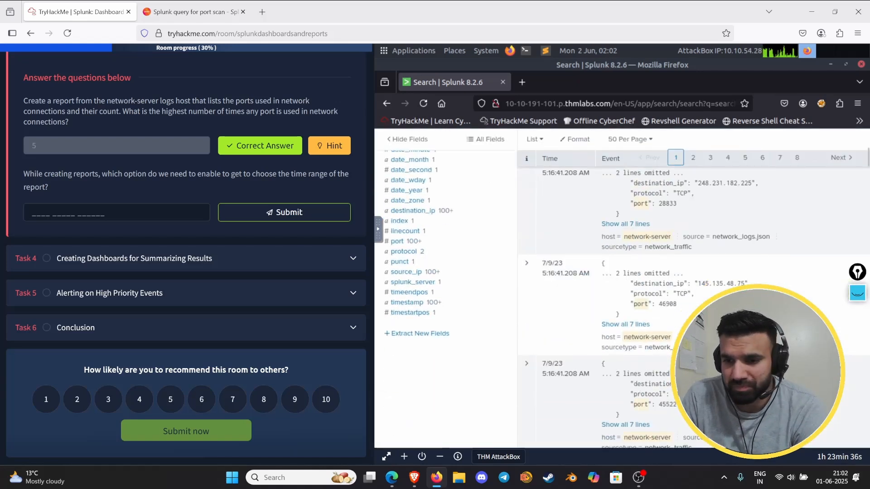
Open the form for saving the current search as a report
scroll(631, 413, "up", 7)
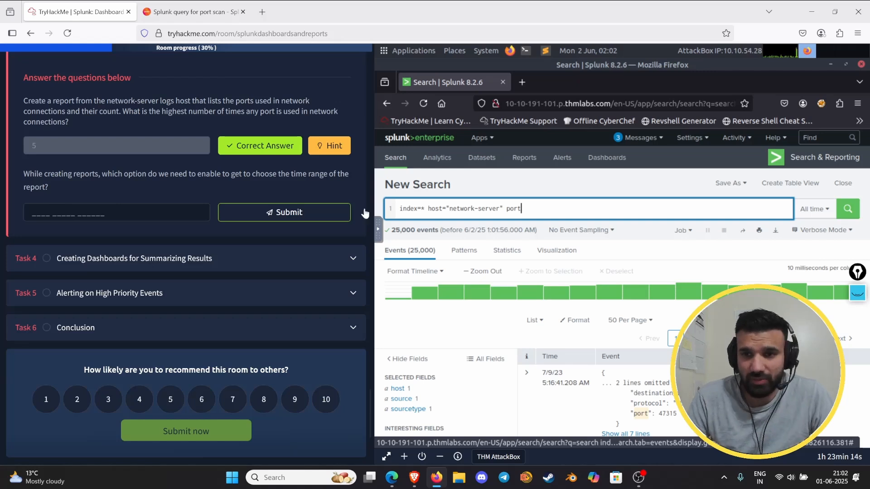
left_click(732, 189)
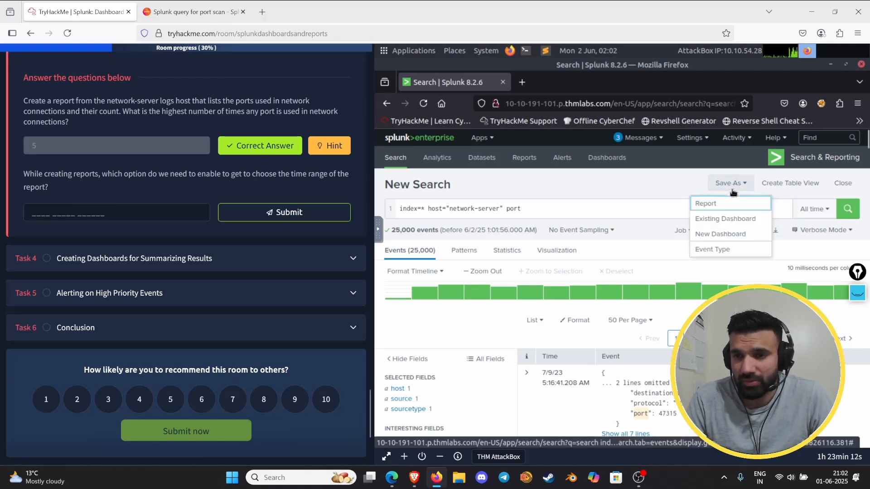
left_click(706, 203)
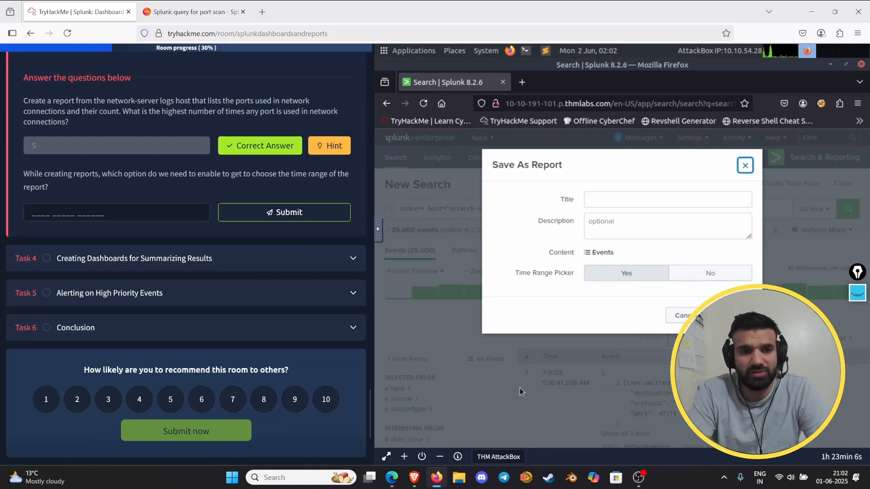
Answer the question about the report time range option with "time range picker" and submit it
left_click(107, 216)
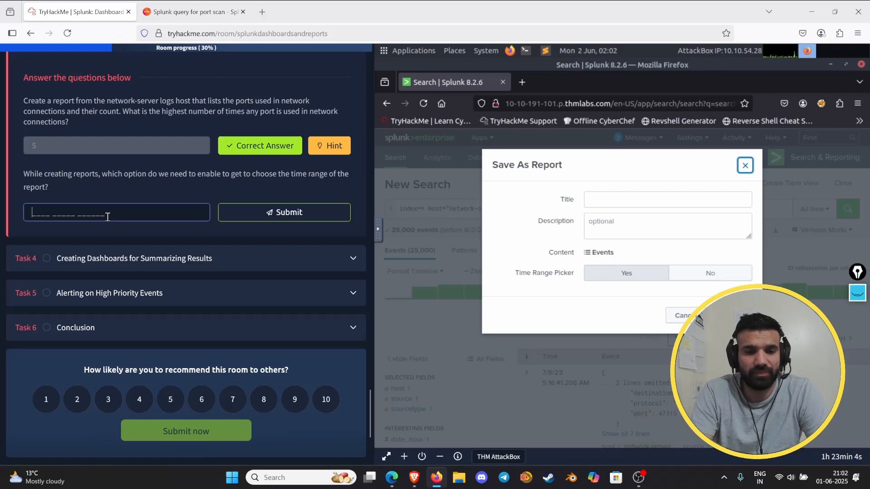
type("time")
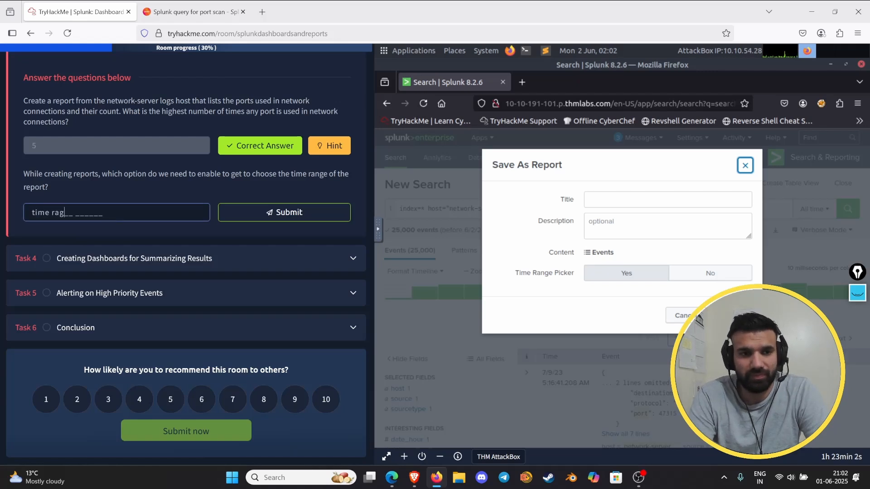
type(" range pic")
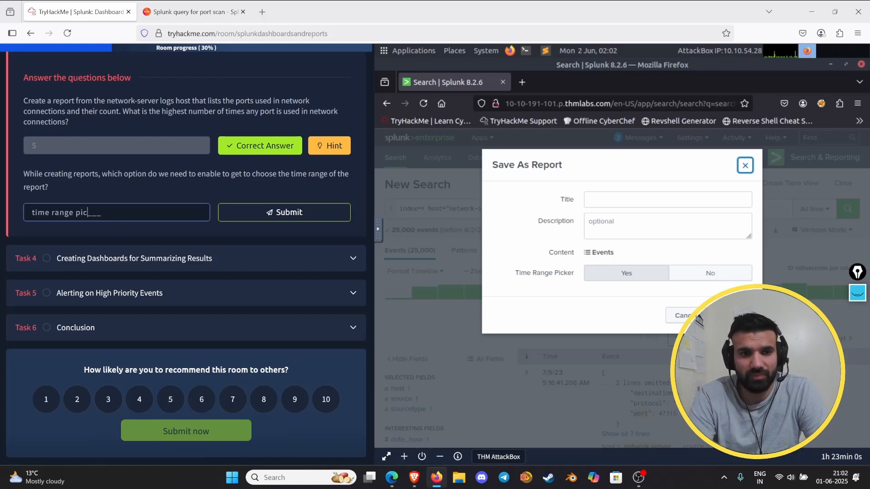
type("ker")
key("Return")
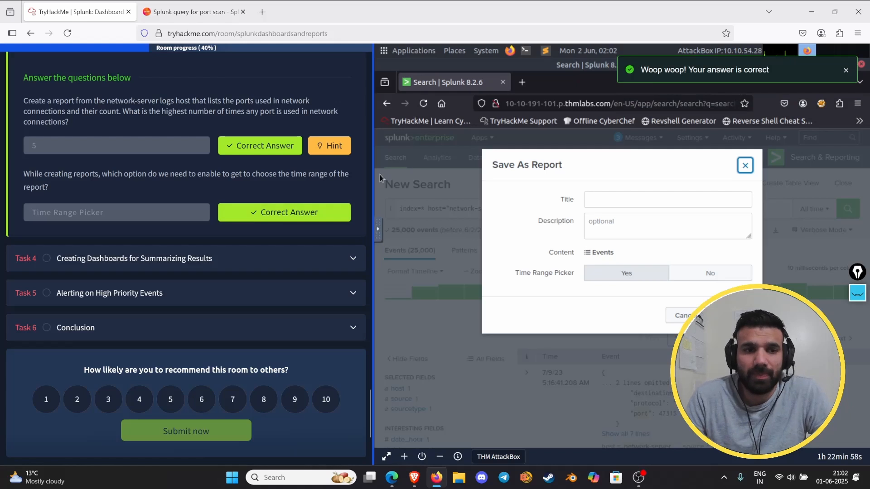
Title the new report "network-server port scan"
left_click(665, 204)
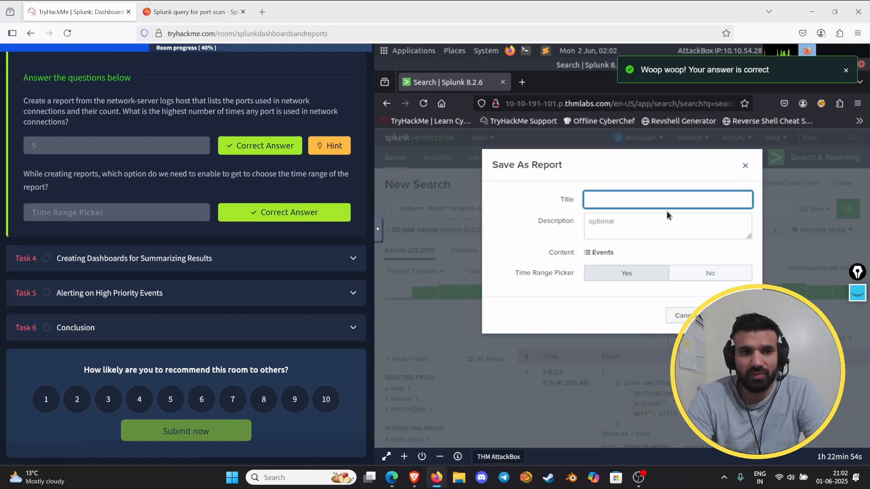
type("network-server port c")
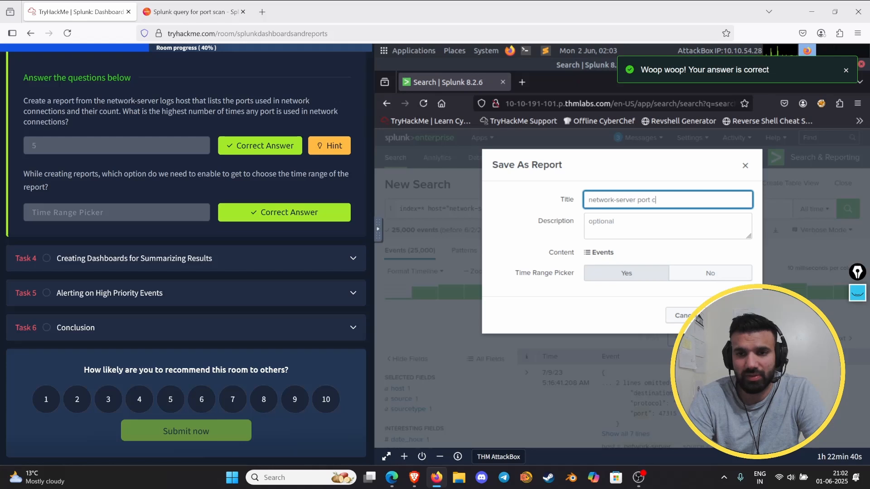
type("ou")
key("BackSpace")
key("BackSpace")
key("BackSpace")
type("s")
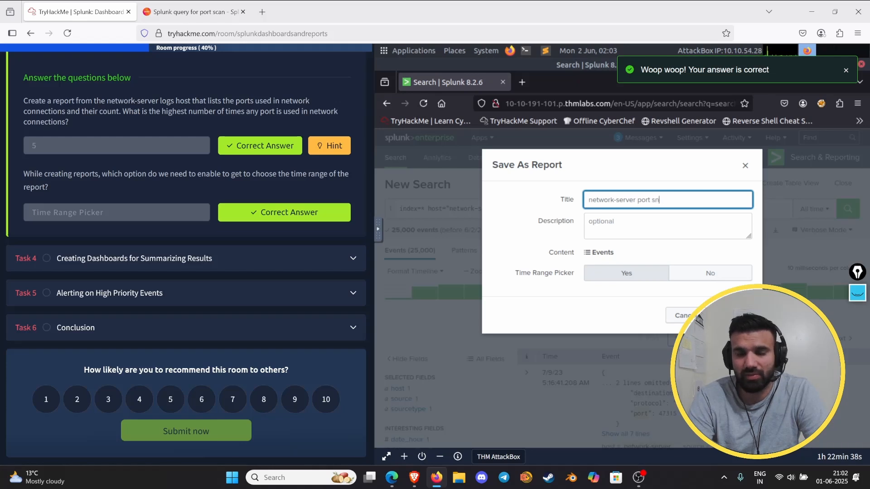
type("can")
Describe the report as "list of the port used in the network server logs"
key("Tab")
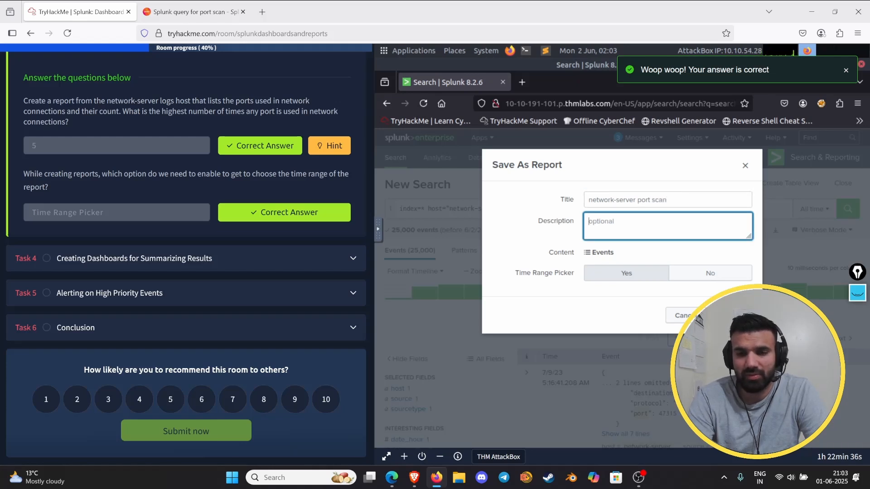
type("this re")
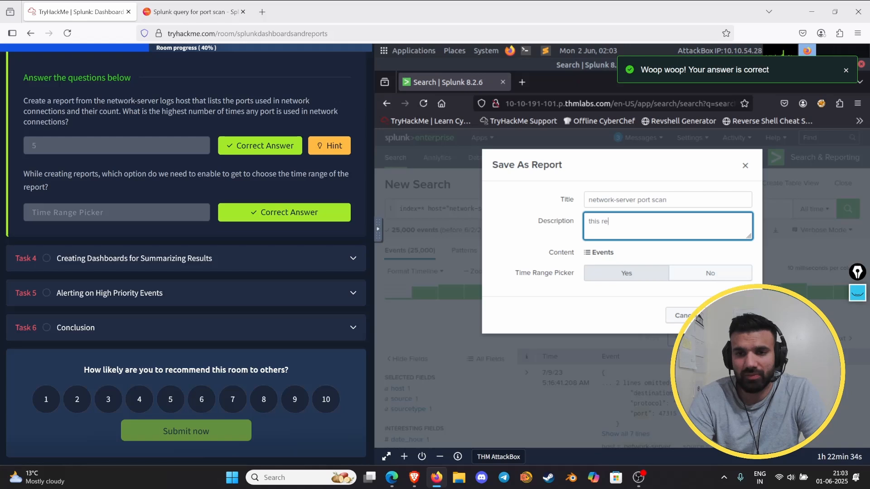
key("ctrl+a")
key("BackSpace")
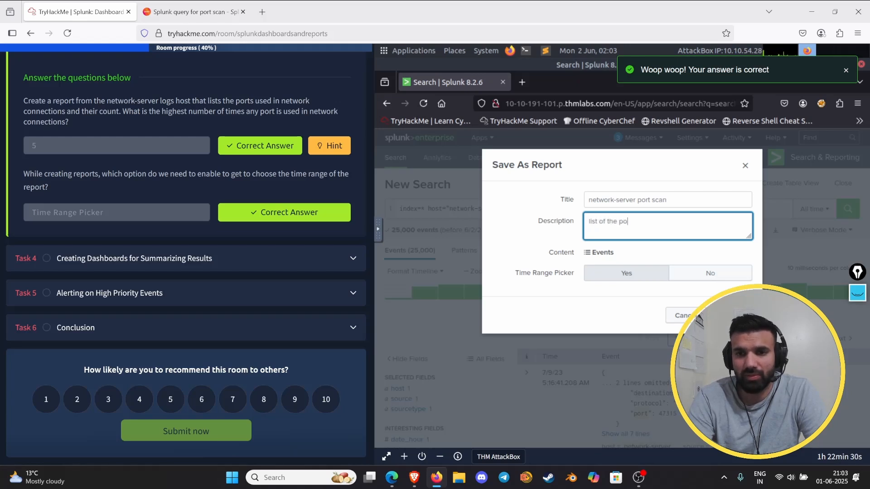
key("BackSpace")
key("BackSpace")
type("rt used in the netwrok")
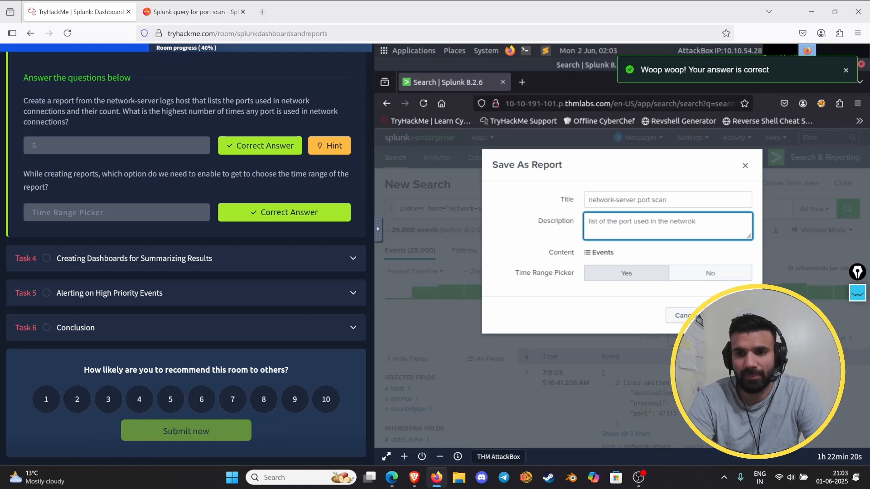
key("BackSpace")
key("BackSpace")
key("BackSpace")
type("ork se")
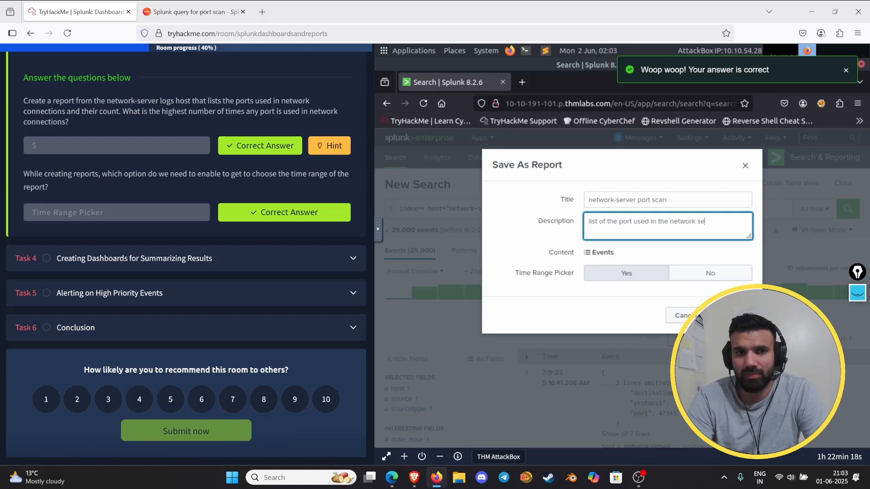
key("BackSpace")
key("BackSpace")
type("r logs")
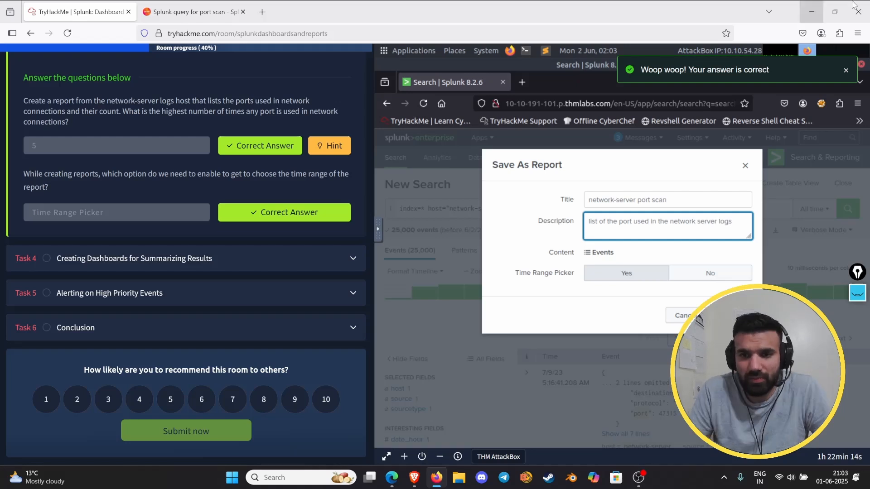
Save the report, open it and look through its first events
left_click(732, 315)
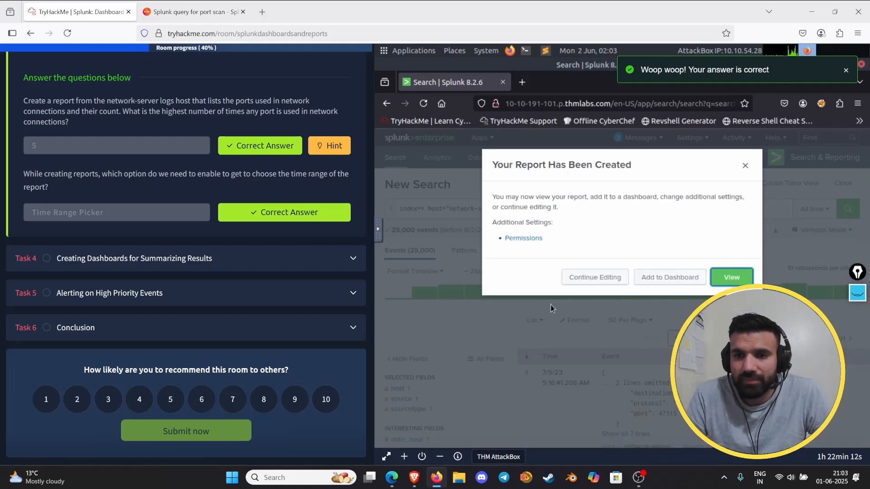
left_click(747, 278)
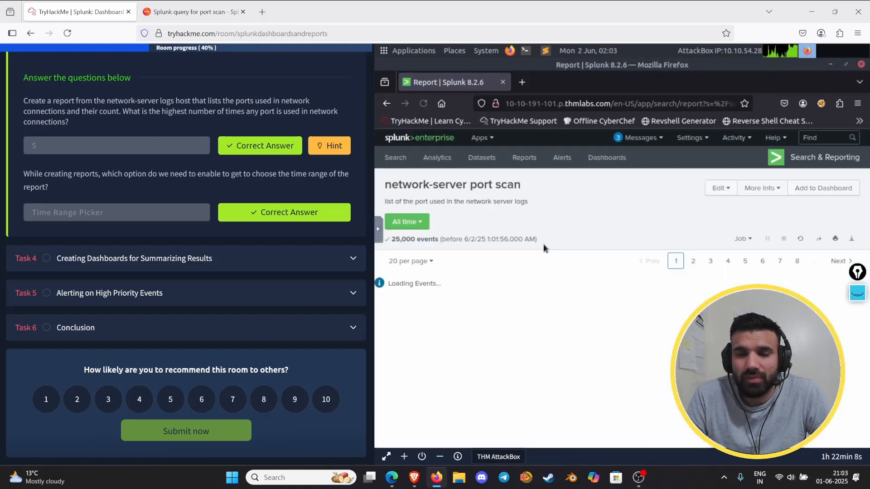
scroll(583, 351, "down", 3)
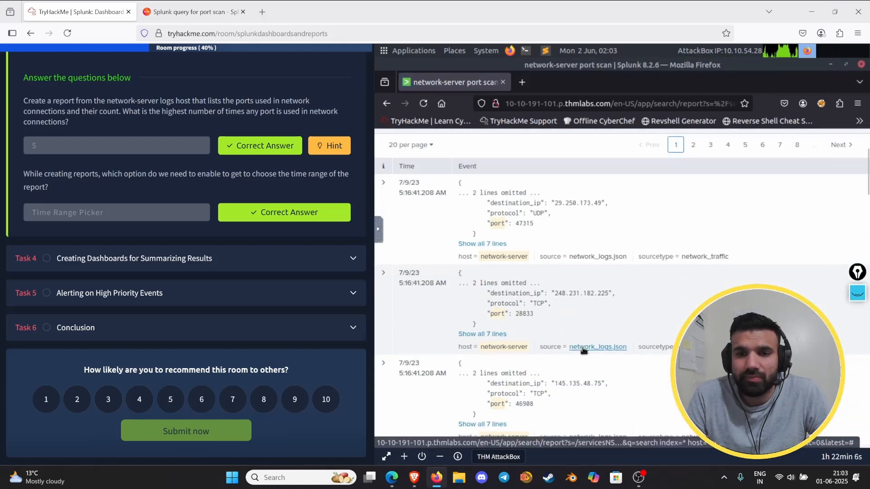
scroll(583, 351, "up", 3)
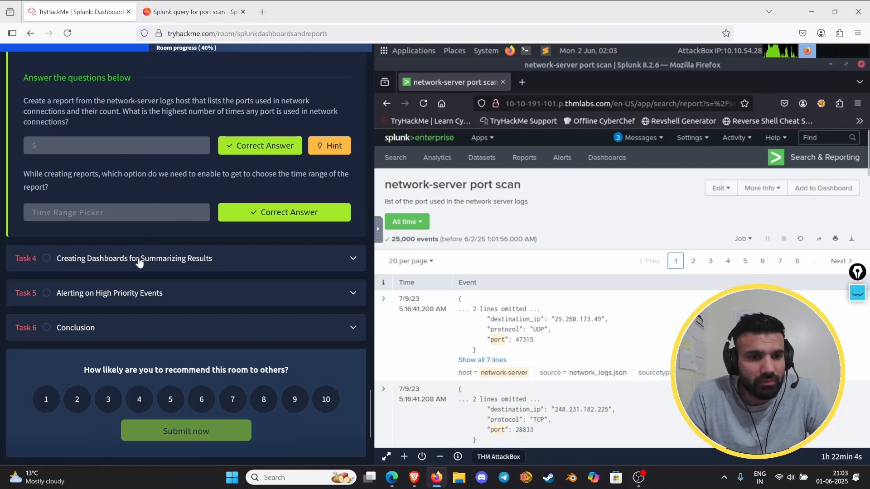
scroll(138, 223, "up", 4)
scroll(134, 227, "up", 4)
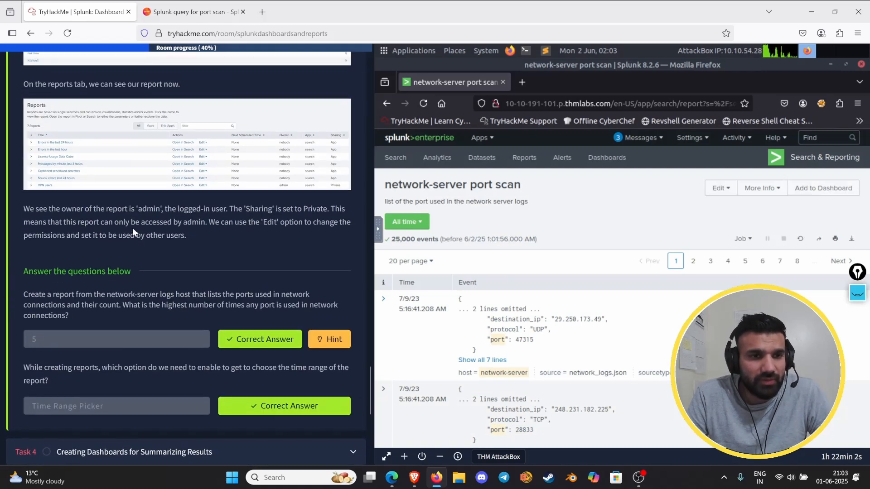
scroll(139, 233, "down", 7)
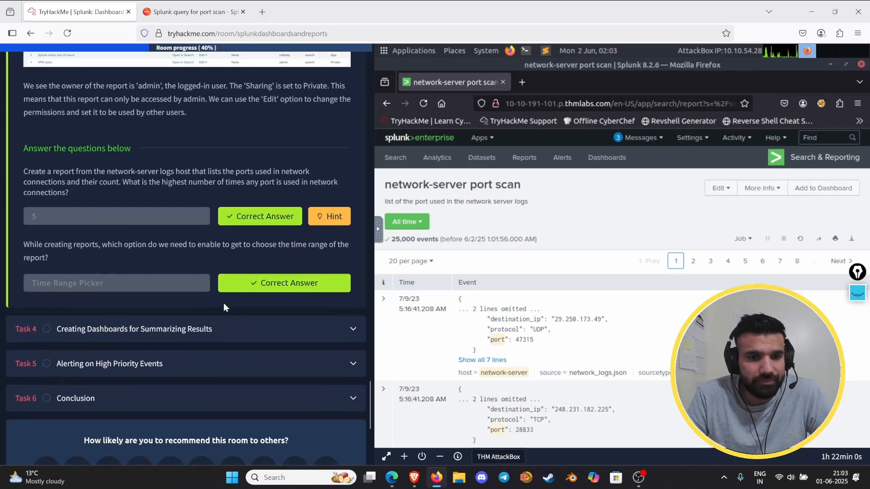
scroll(224, 303, "down", 2)
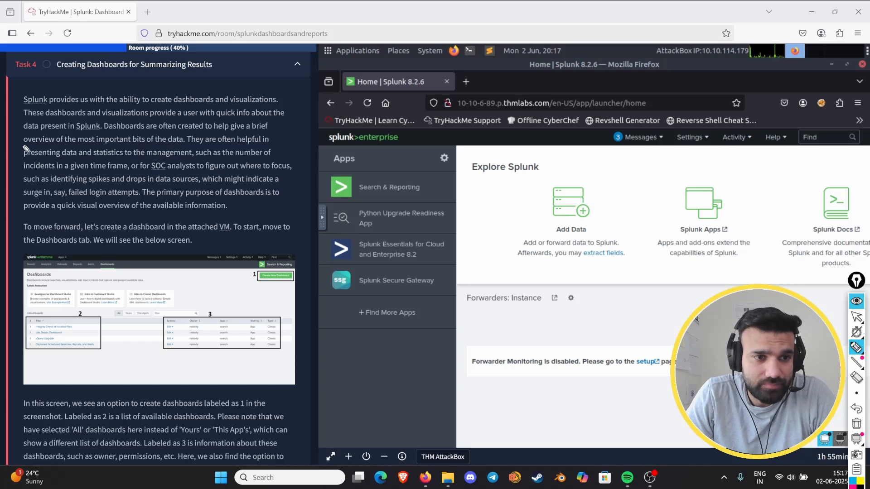
Underline the key phrases on data overview, login attempts and creating a dashboard in the Task 4 introduction, then hide the annotations
left_click_drag(24, 145, 54, 143)
left_click_drag(119, 145, 191, 146)
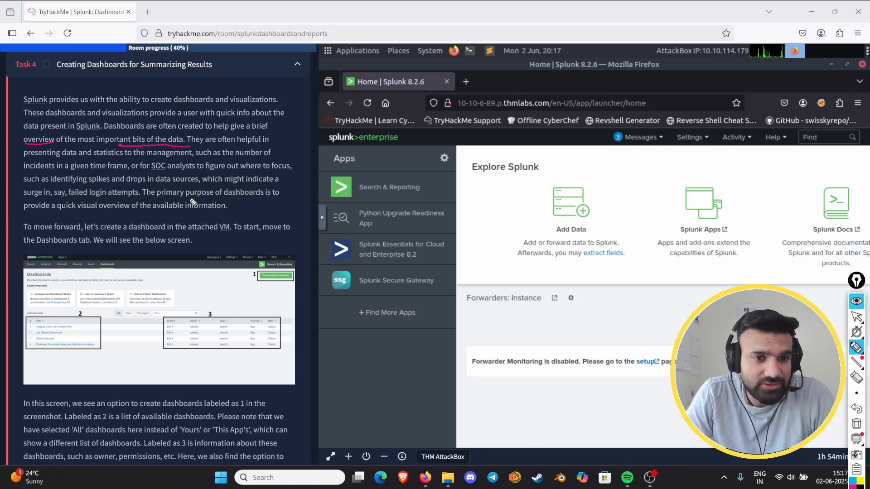
left_click_drag(83, 197, 139, 196)
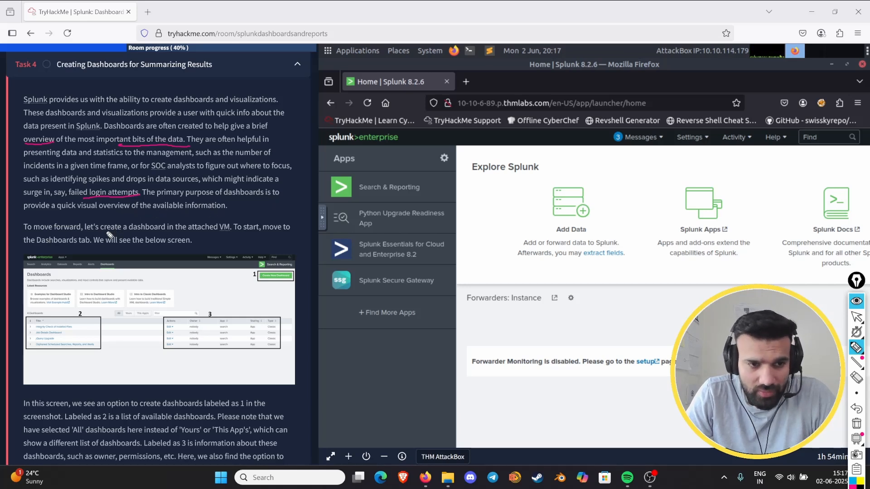
left_click_drag(97, 231, 230, 231)
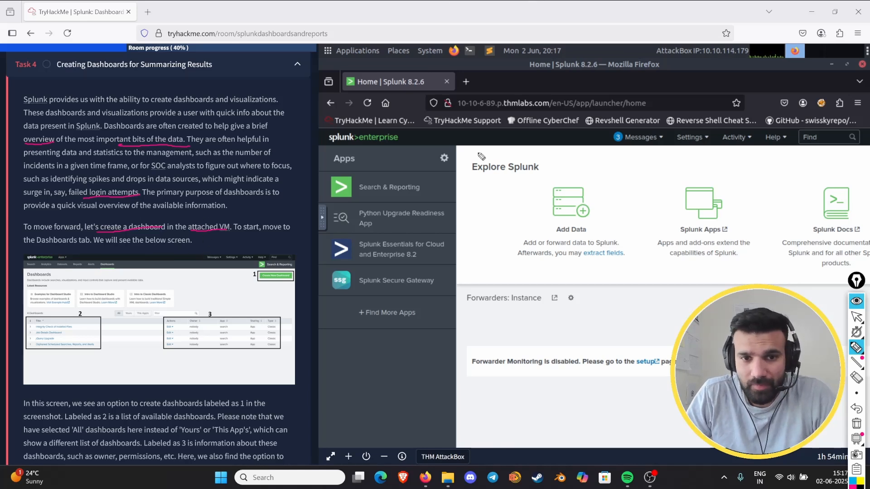
left_click(856, 301)
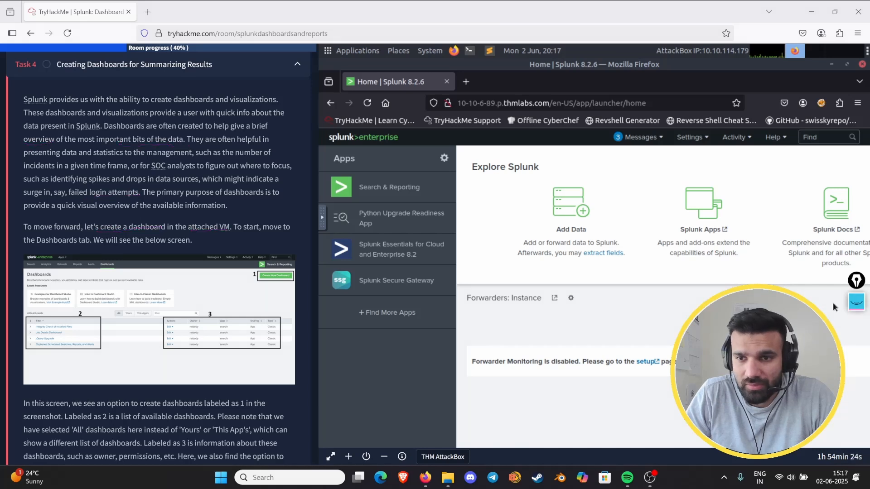
Open the Dashboards page of the Search & Reporting app
left_click(408, 194)
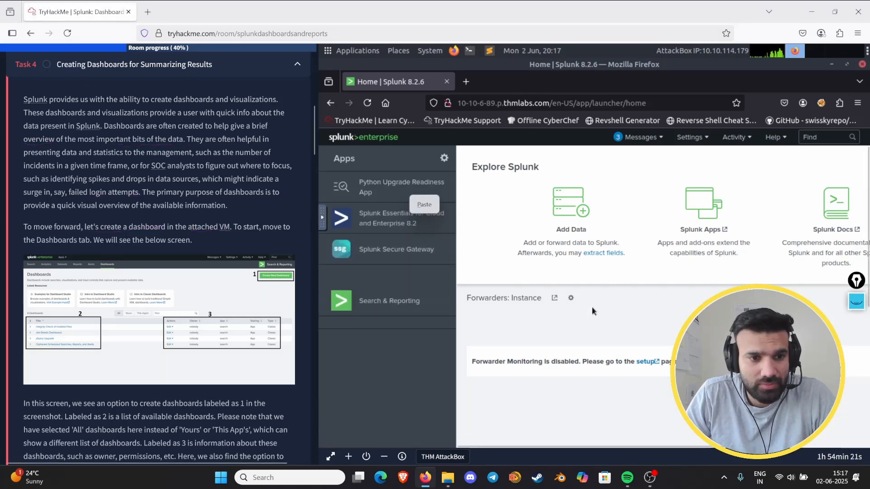
left_click_drag(455, 234, 380, 171)
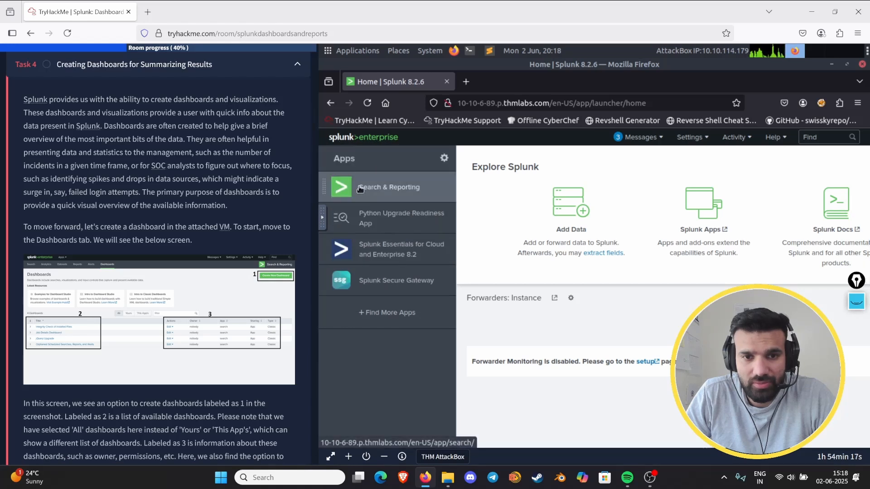
left_click(361, 187)
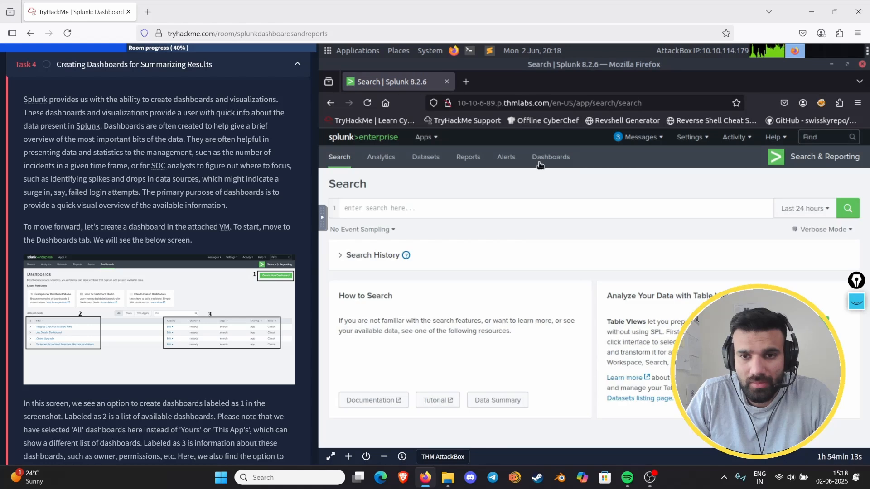
left_click(539, 164)
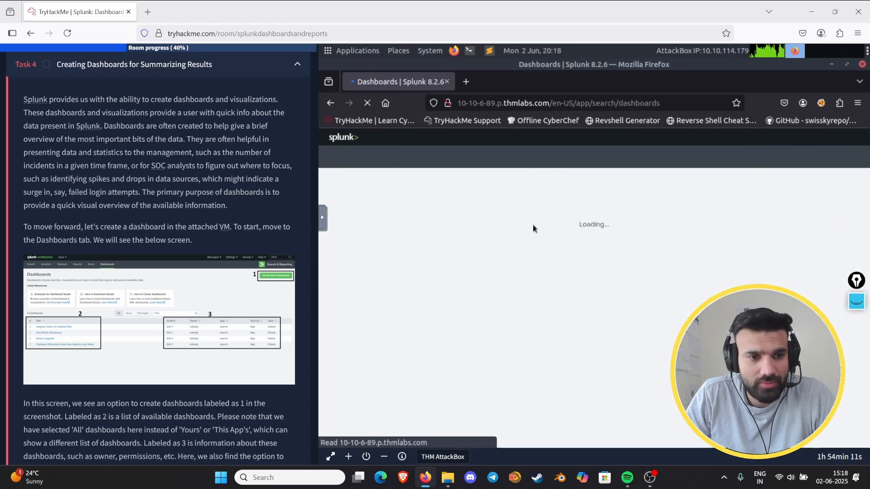
Examine the Dashboards page against the task text, outlining the Create New Dashboard option, the dashboard titles and the Edit actions with the annotation pen
scroll(22, 272, "down", 3)
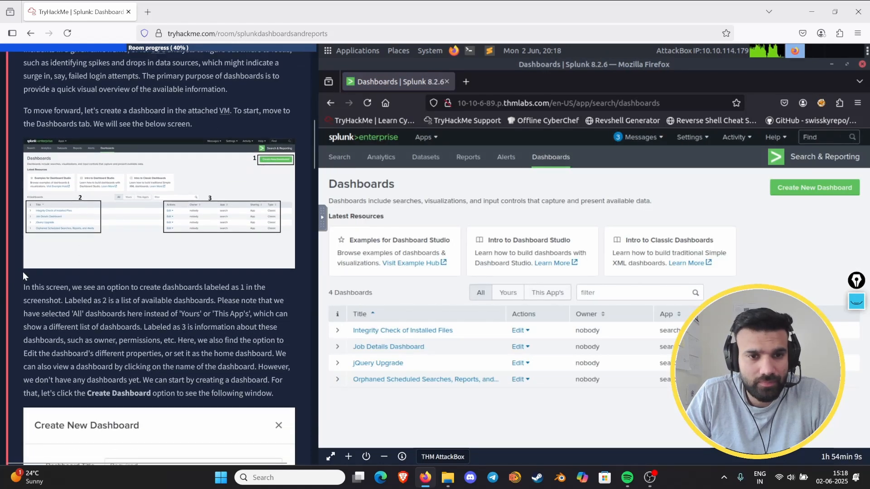
scroll(50, 256, "down", 2)
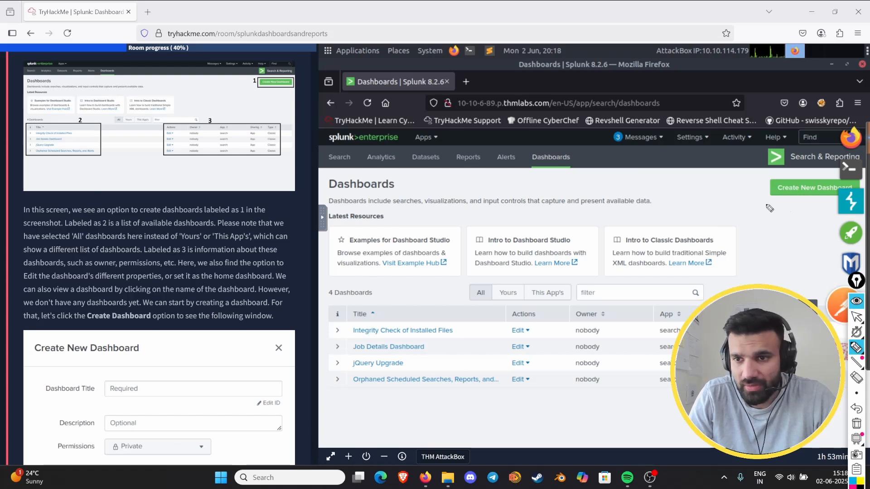
left_click_drag(765, 204, 866, 210)
mouse_move(859, 172)
left_mouse_down()
mouse_move(768, 191)
mouse_move(772, 202)
left_mouse_up()
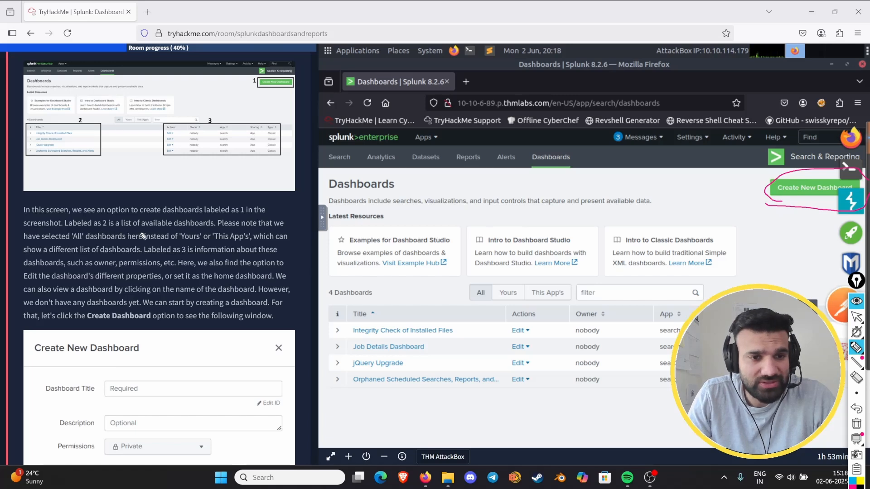
mouse_move(403, 298)
left_mouse_down()
mouse_move(346, 310)
mouse_move(340, 394)
mouse_move(379, 397)
left_mouse_up()
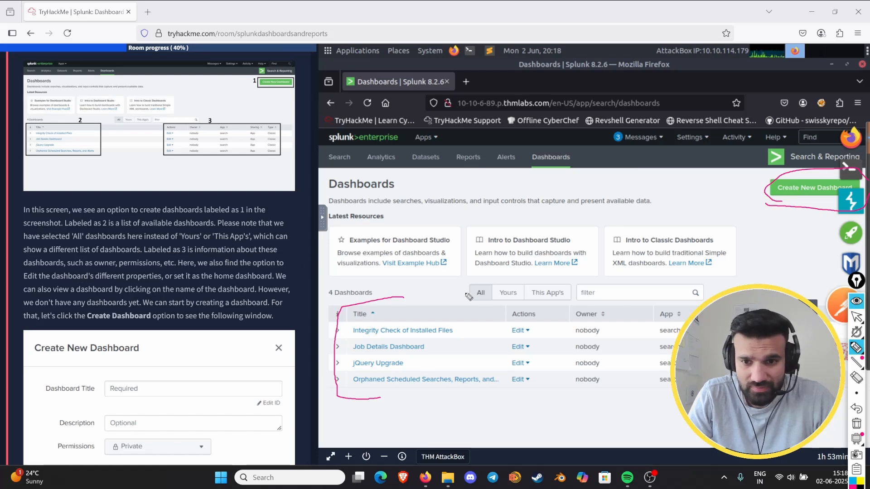
mouse_move(540, 312)
left_mouse_down()
mouse_move(504, 315)
mouse_move(496, 397)
mouse_move(672, 393)
left_mouse_up()
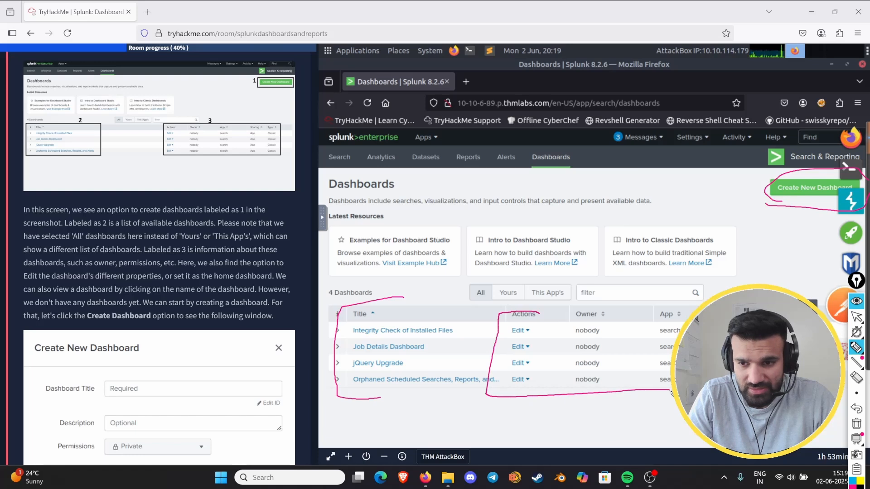
left_click_drag(518, 313, 693, 312)
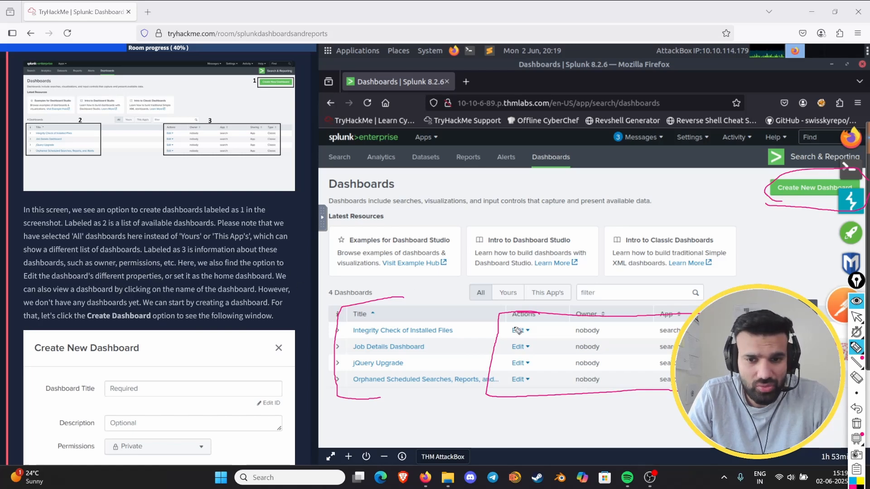
left_click_drag(498, 340, 502, 326)
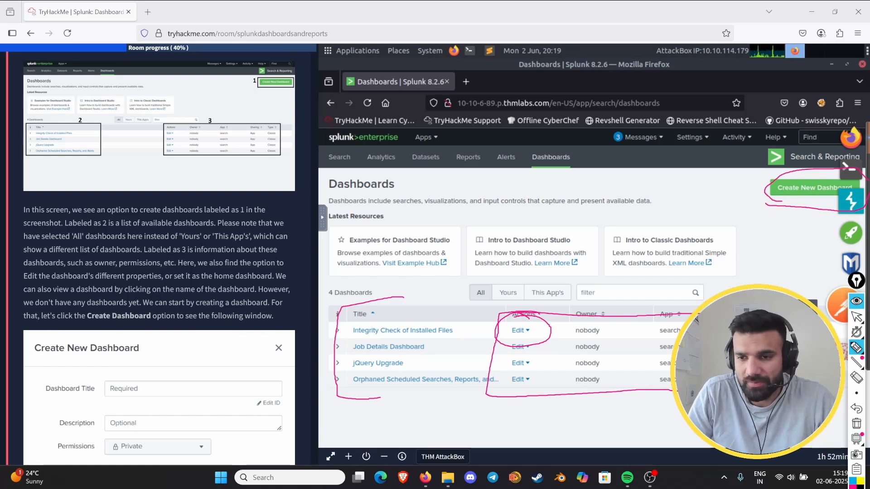
Clear the pen annotations and open the form for creating a new dashboard, dismissing the Dashboard Studio introduction
left_click(856, 423)
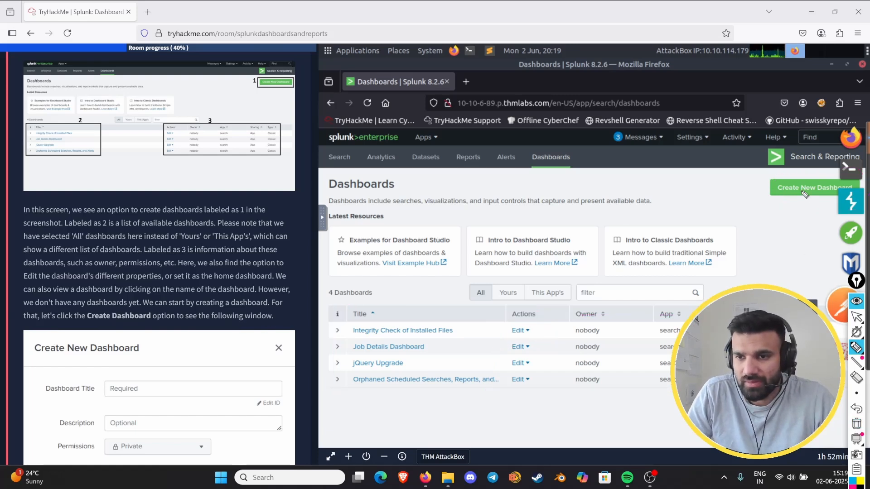
left_click(856, 302)
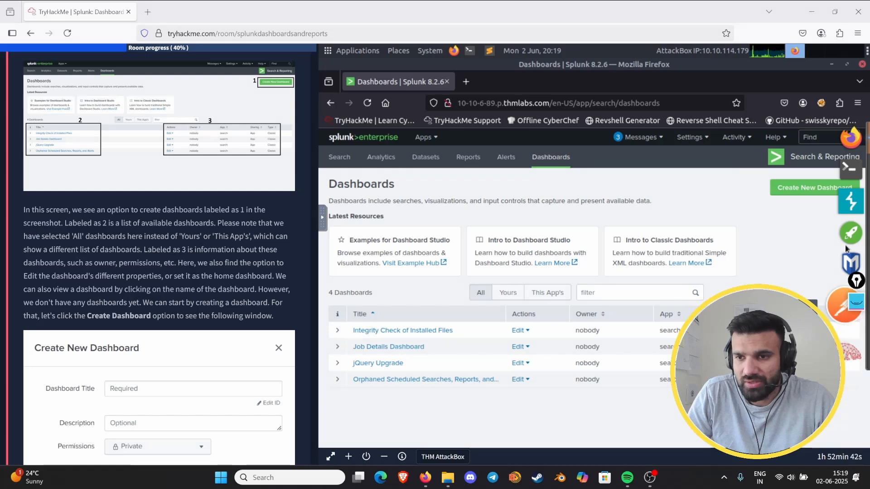
left_click(804, 187)
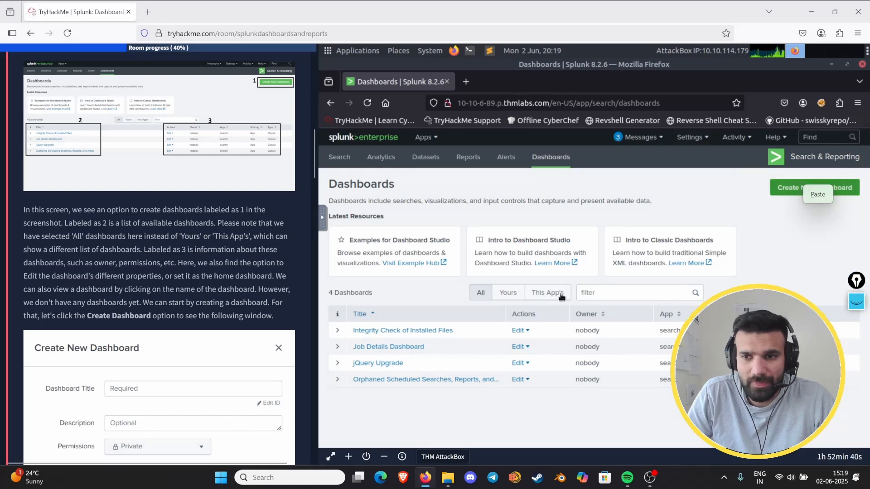
left_click(786, 189)
scroll(10, 265, "down", 1)
scroll(10, 265, "down", 10)
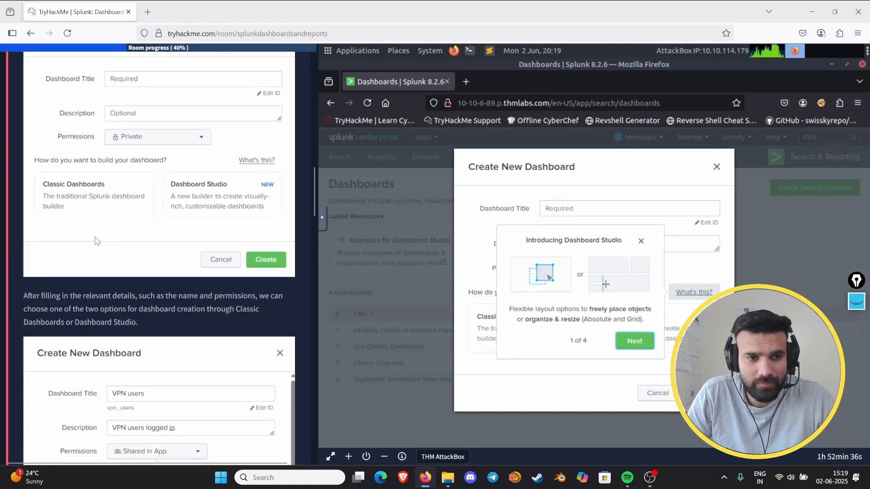
scroll(96, 234, "up", 6)
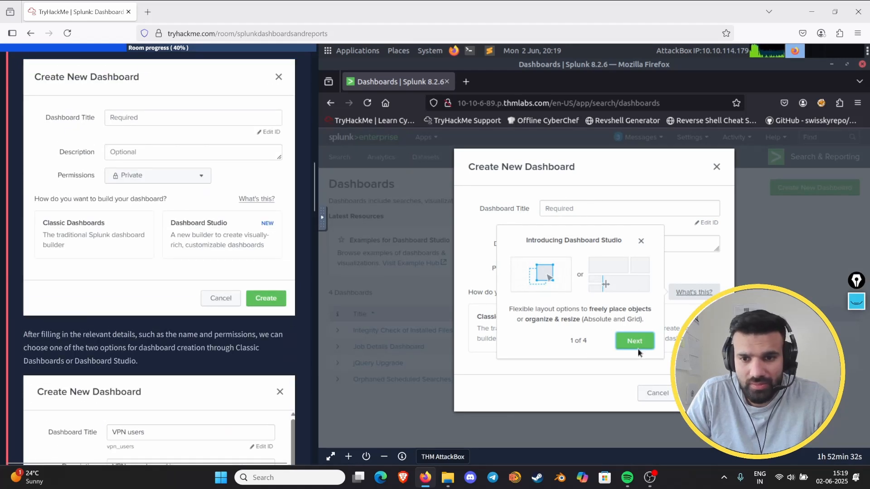
left_click(641, 241)
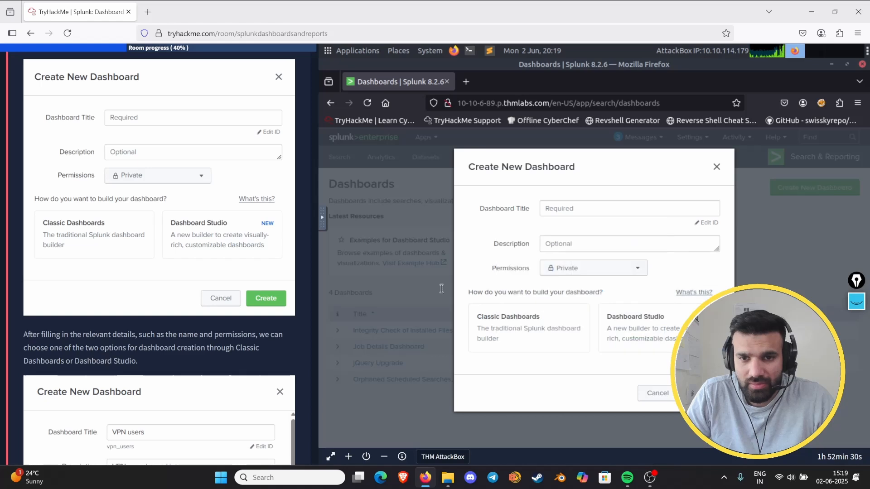
Title the new dashboard "VPN users", following the example in the task text
scroll(102, 196, "down", 2)
scroll(102, 195, "down", 2)
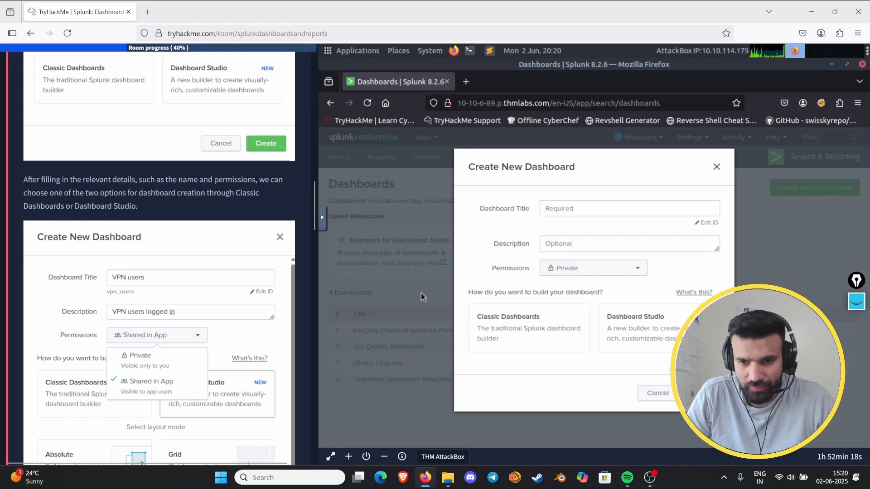
scroll(233, 301, "down", 3)
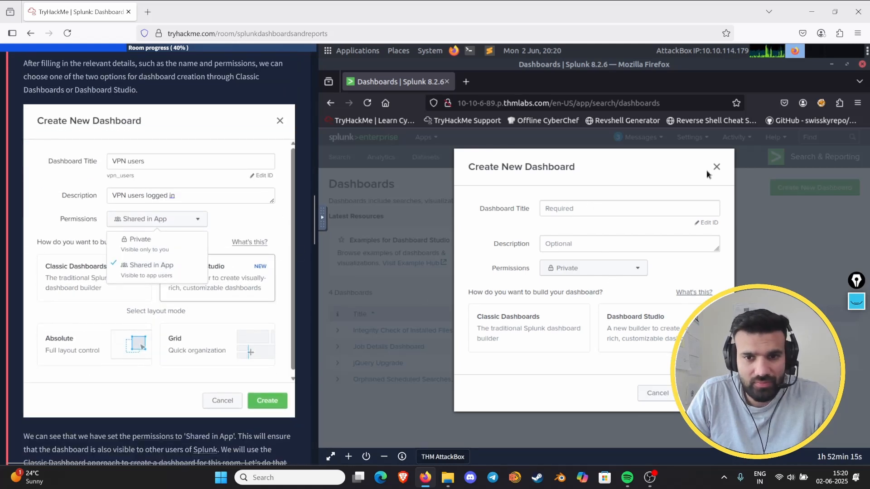
left_click(616, 214)
type("VPN ")
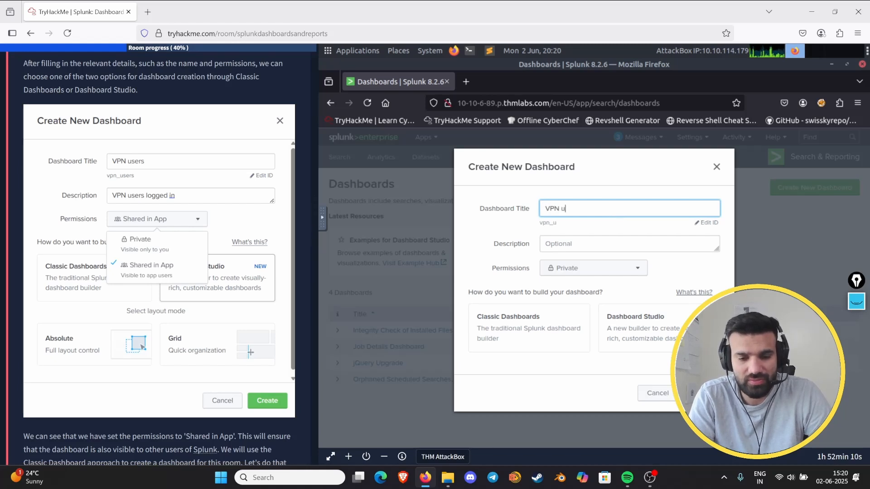
type("u")
key("BackSpace")
type("se")
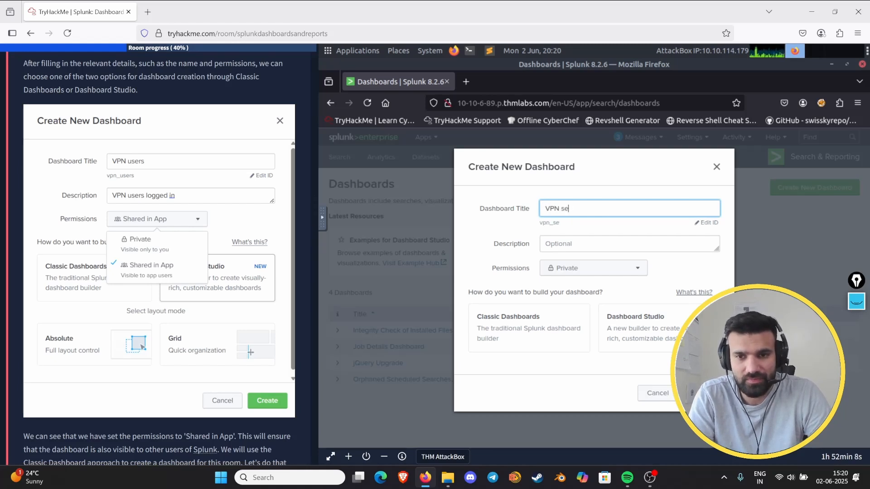
key("BackSpace")
key("BackSpace")
type("users")
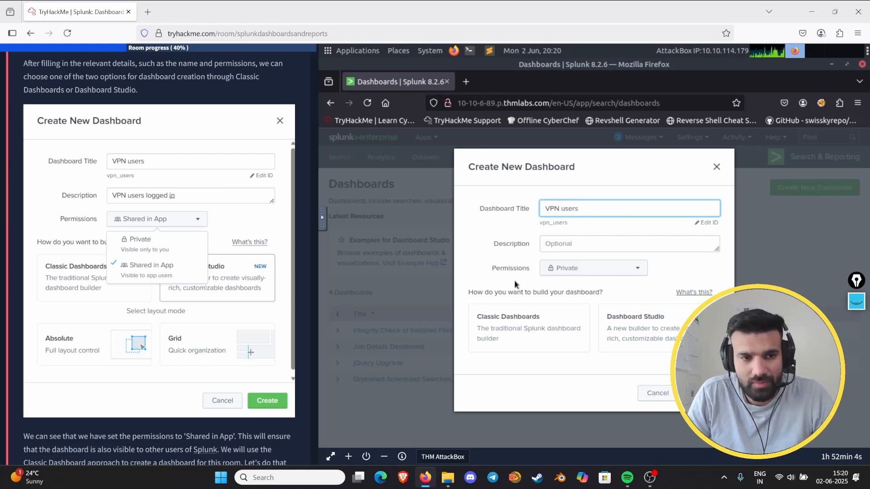
Describe the dashboard as "VPN user logged in" and set its permissions to Shared in App
left_click(578, 245)
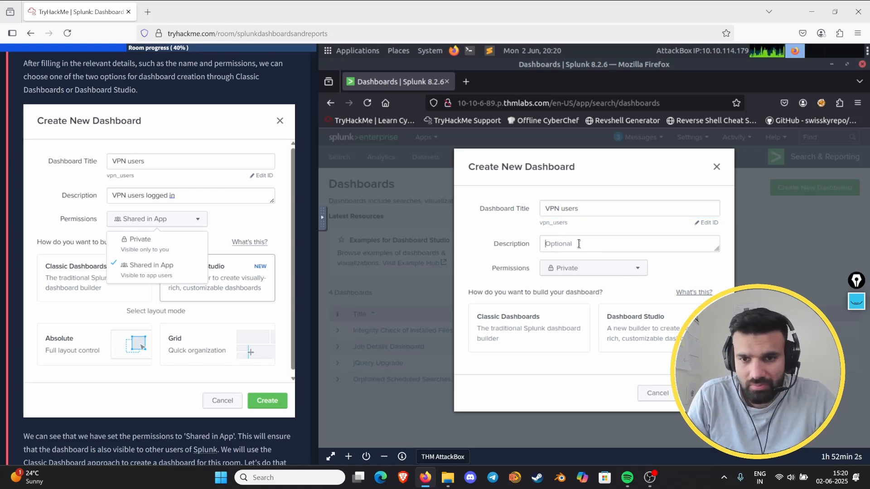
type("VPN user")
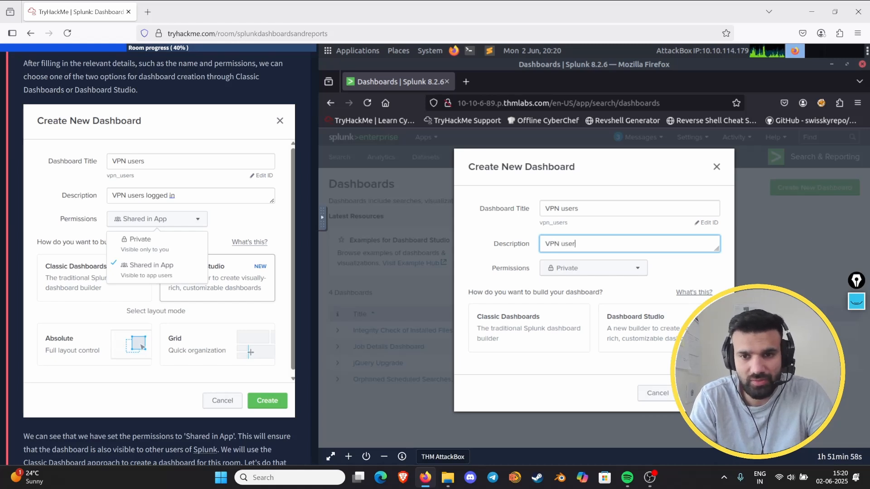
type(" logged in")
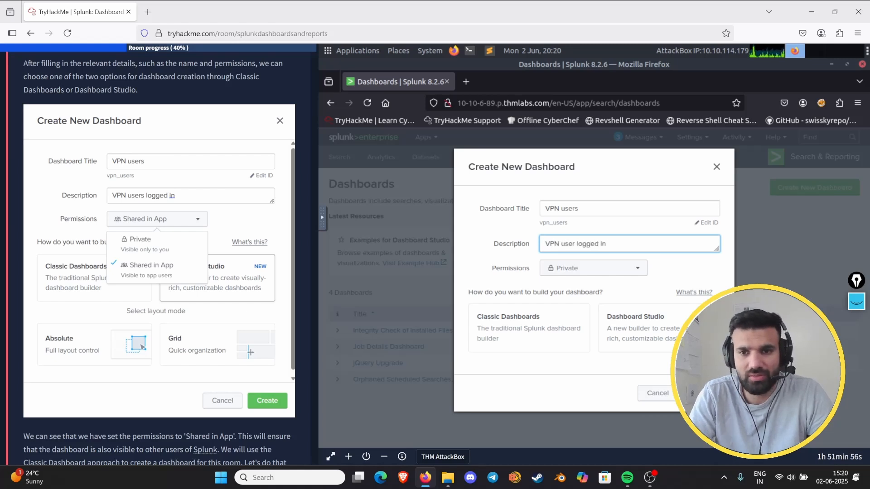
left_click(591, 268)
left_click(583, 315)
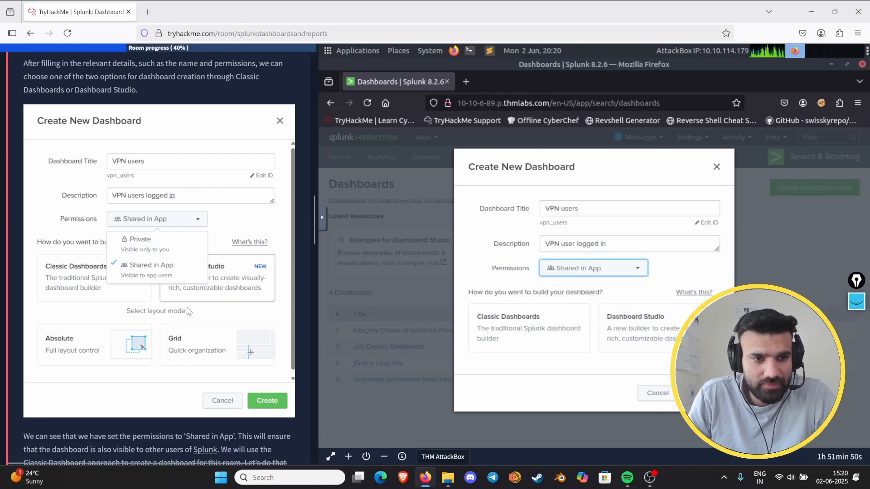
Choose Classic Dashboards as the builder and create the dashboard
scroll(189, 296, "down", 5)
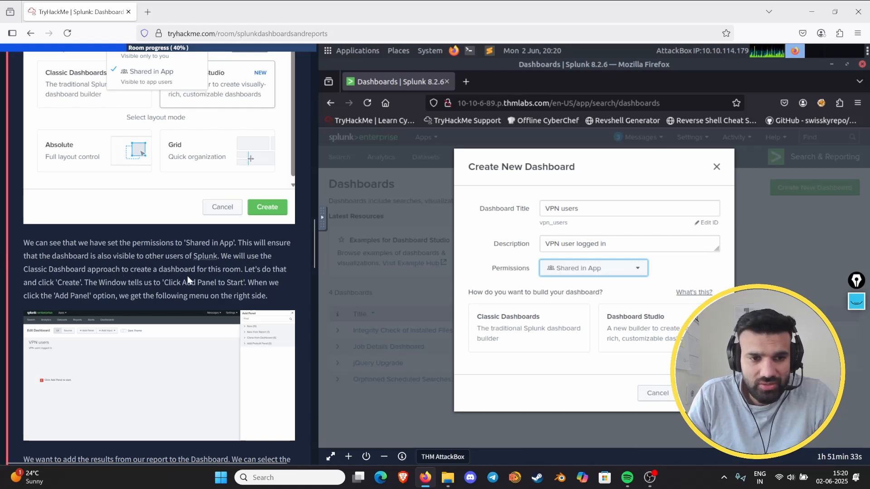
left_click(537, 345)
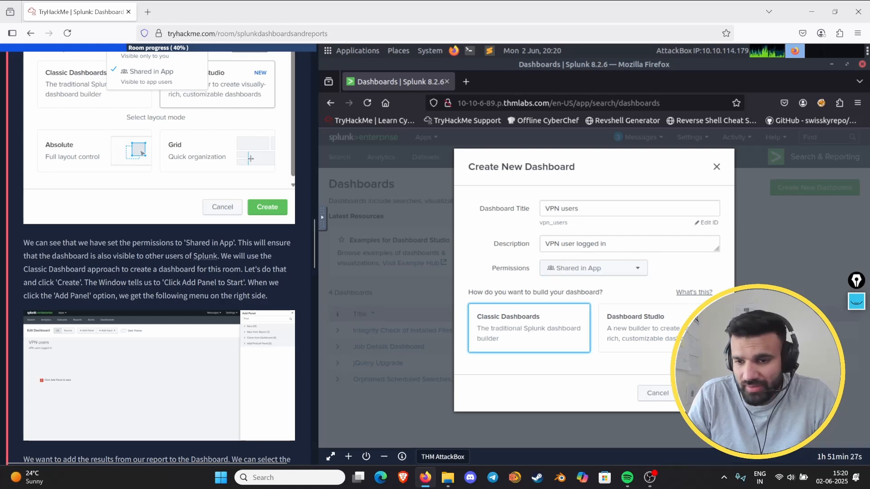
left_click(701, 394)
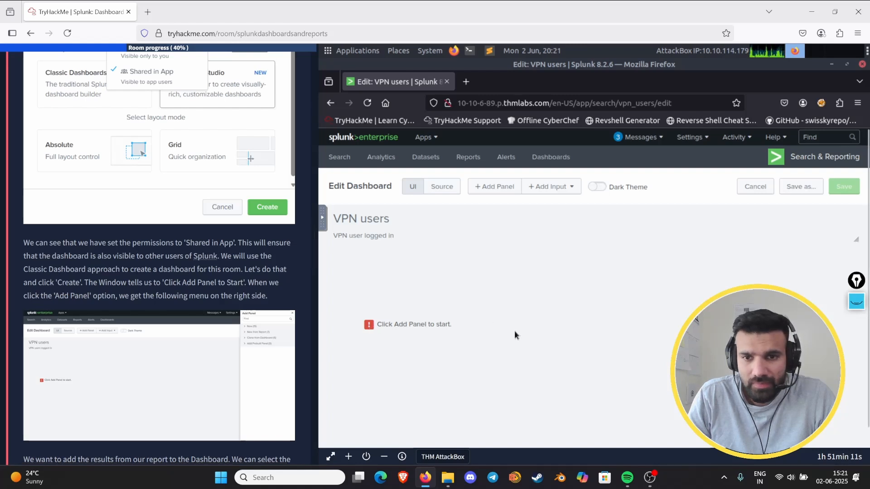
Show the panel sources available for the dashboard, outline them with the annotation pen and clear the drawing
left_click(485, 188)
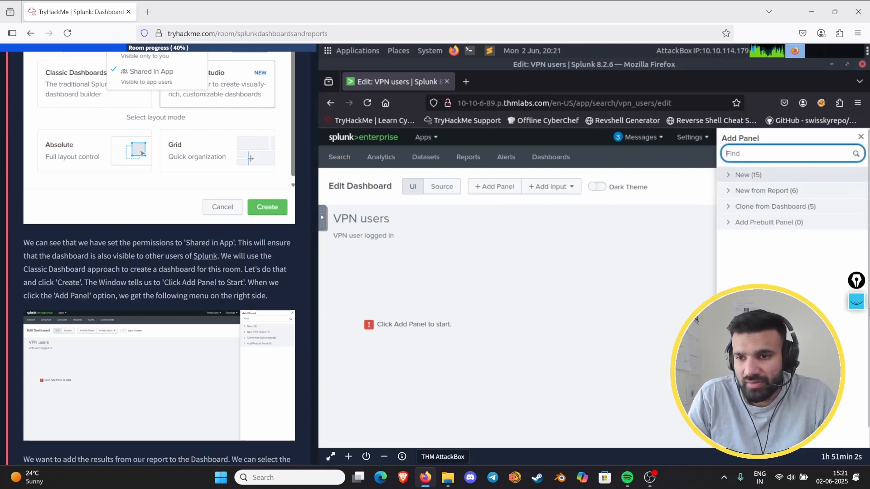
left_click(861, 308)
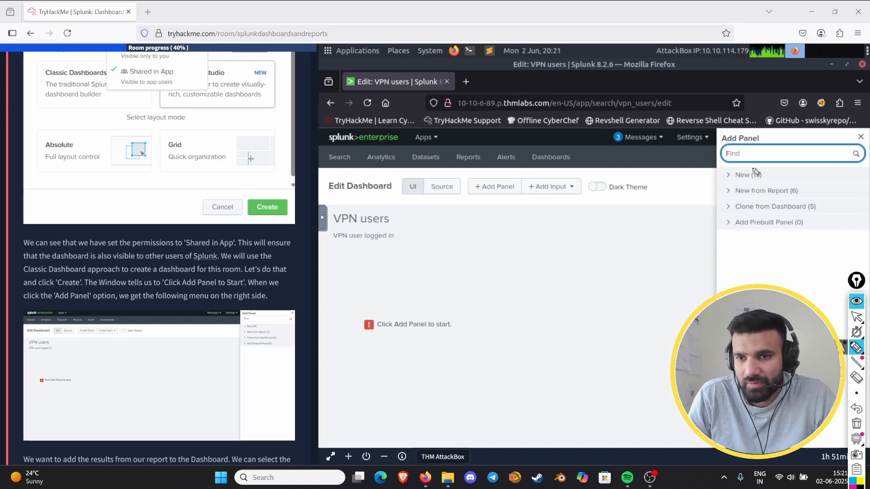
mouse_move(759, 165)
left_mouse_down()
mouse_move(752, 254)
mouse_move(784, 254)
left_mouse_up()
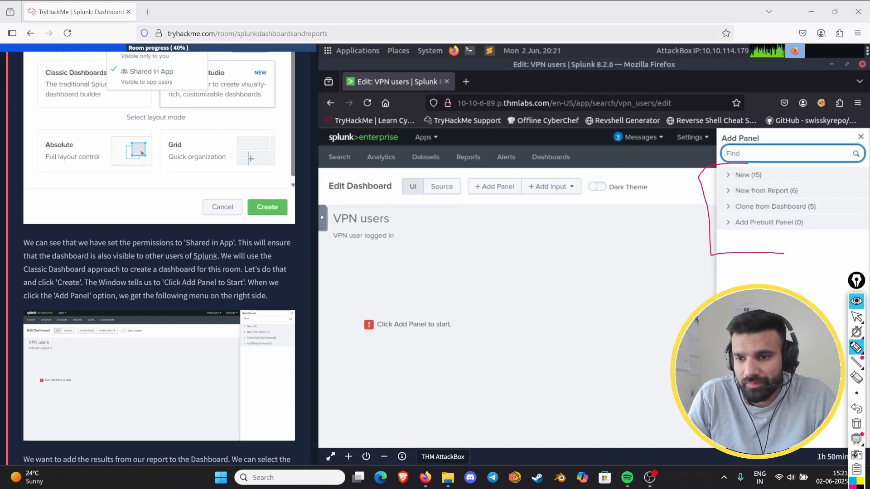
left_click(858, 431)
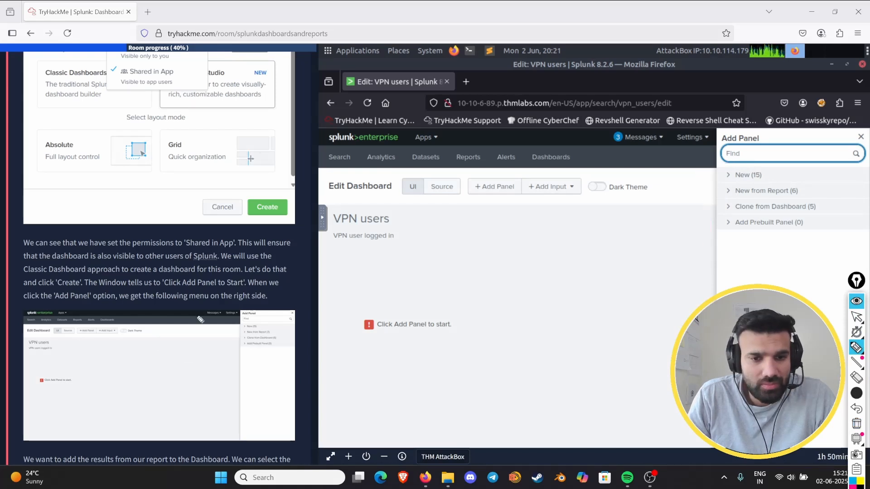
Expand the New from Report panel source to look through its reports, as the task text describes
scroll(177, 290, "down", 4)
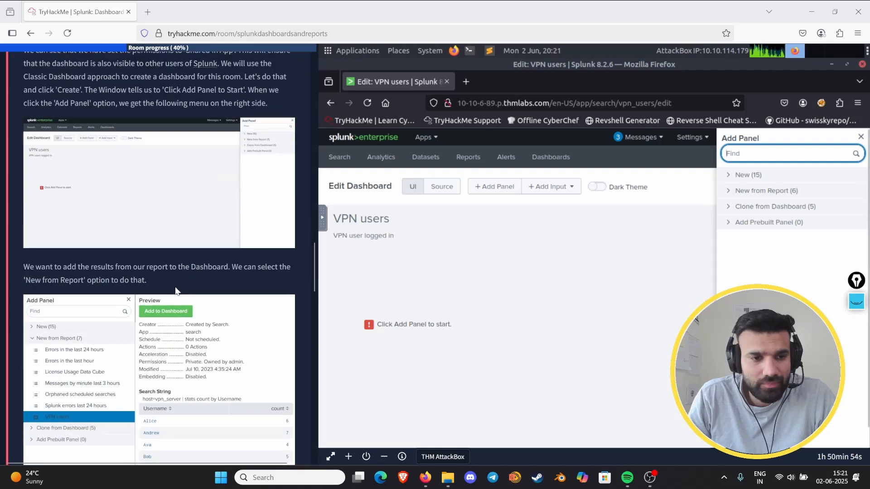
scroll(177, 291, "down", 5)
scroll(176, 277, "up", 1)
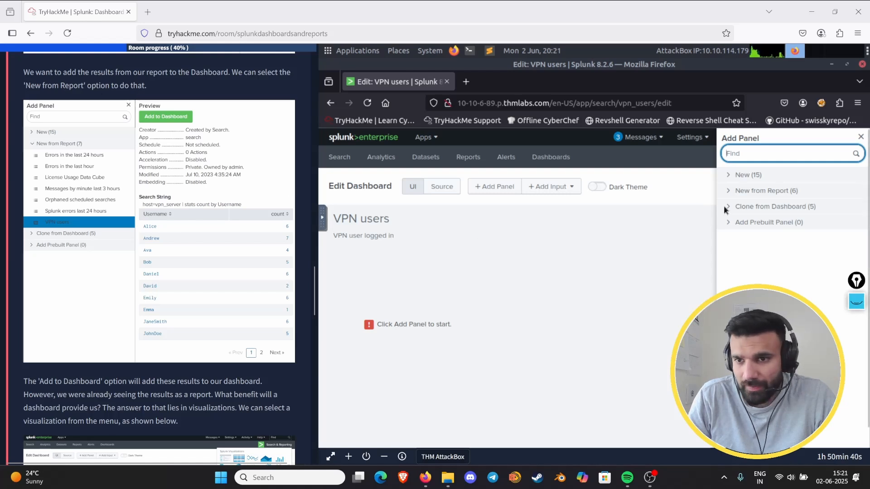
left_click(736, 173)
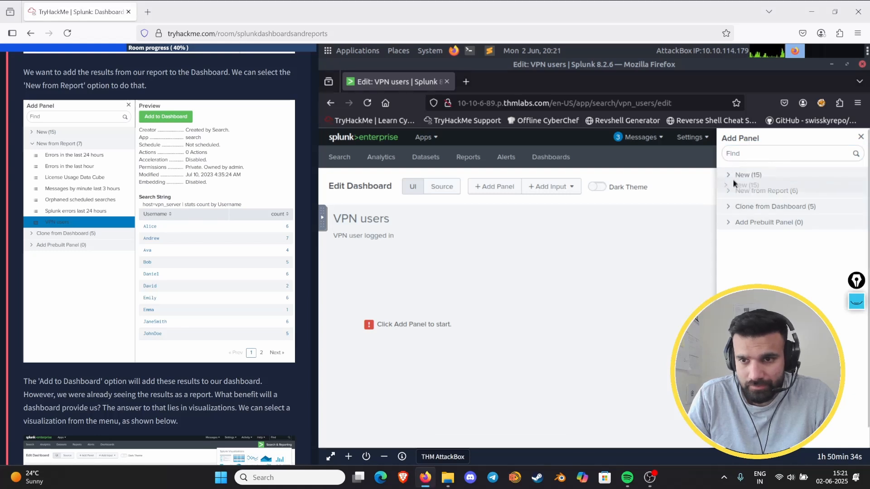
left_click(734, 194)
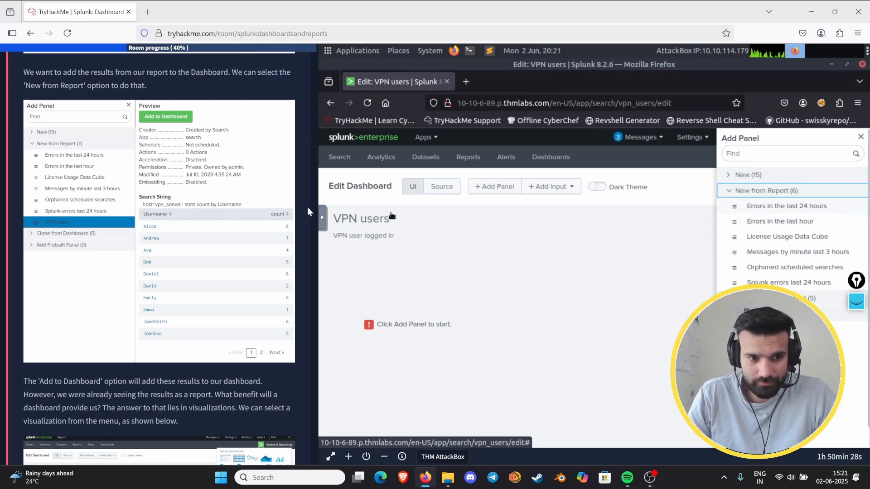
Read the task's visualization instructions, then leave the panel sources and look through the Reports page
scroll(181, 240, "down", 4)
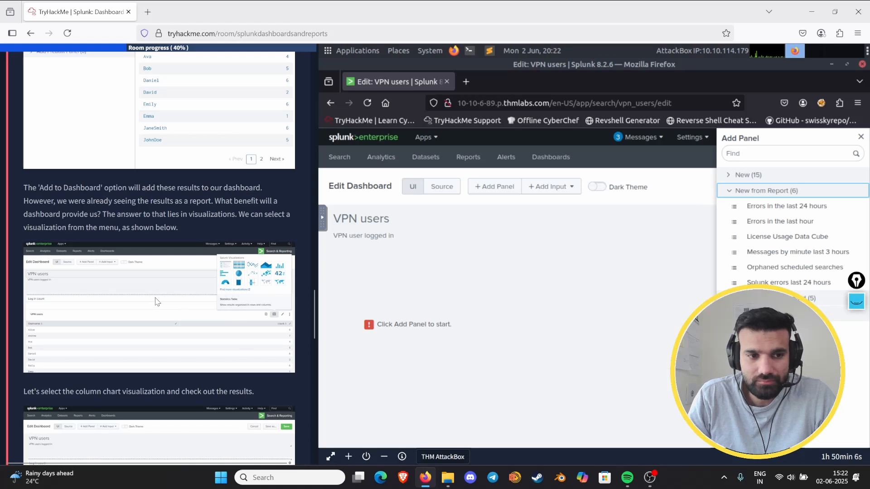
scroll(157, 302, "down", 5)
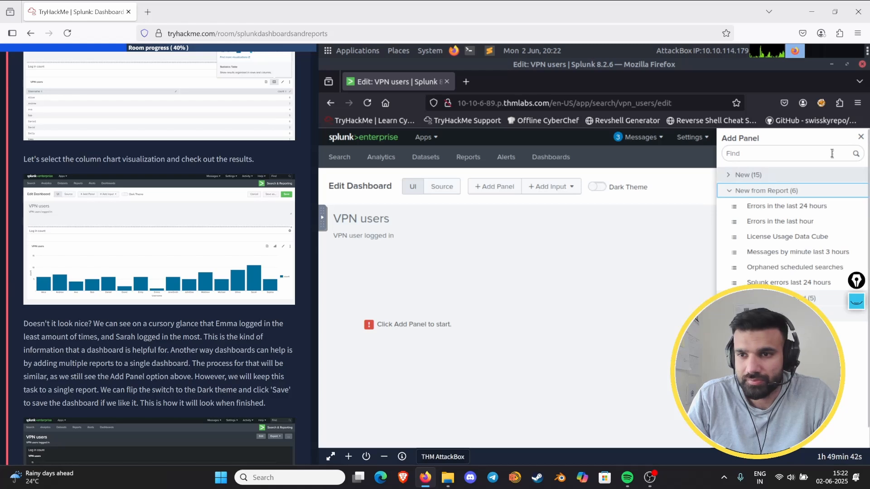
left_click(860, 138)
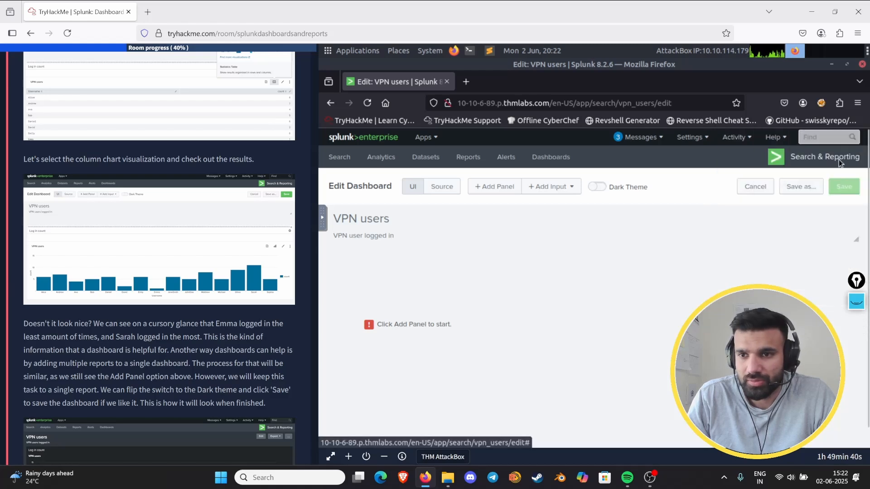
left_click(469, 157)
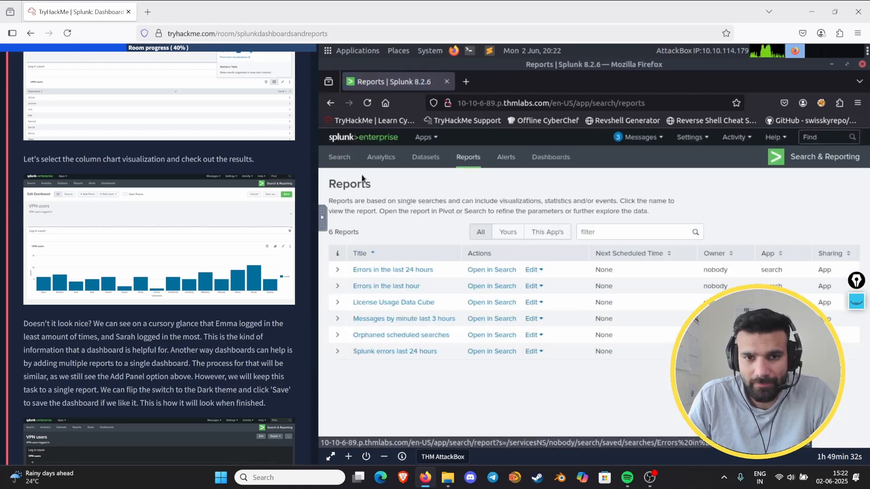
Run a new search over all indexes with the query index=* for the last 24 hours
left_click(344, 158)
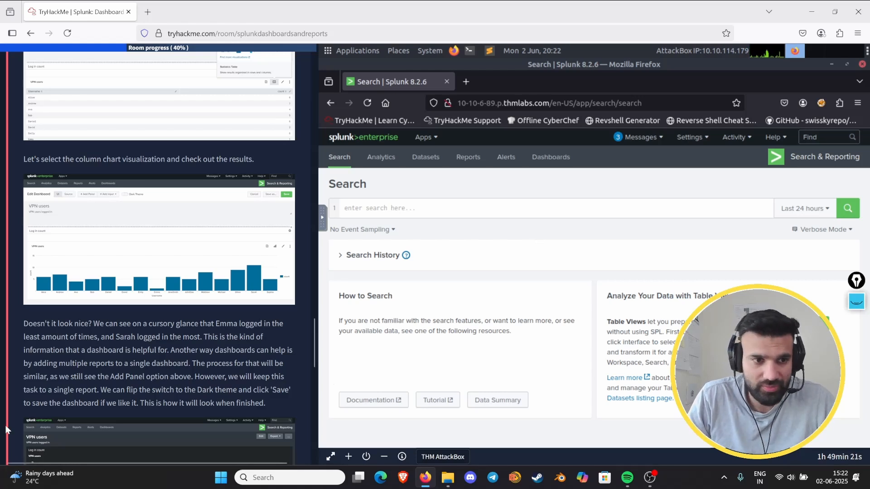
left_click(389, 212)
type("index _")
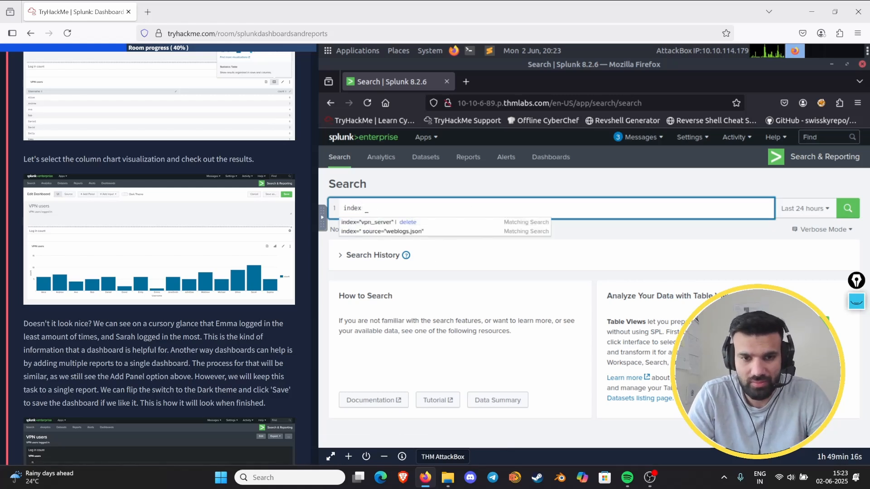
key("BackSpace")
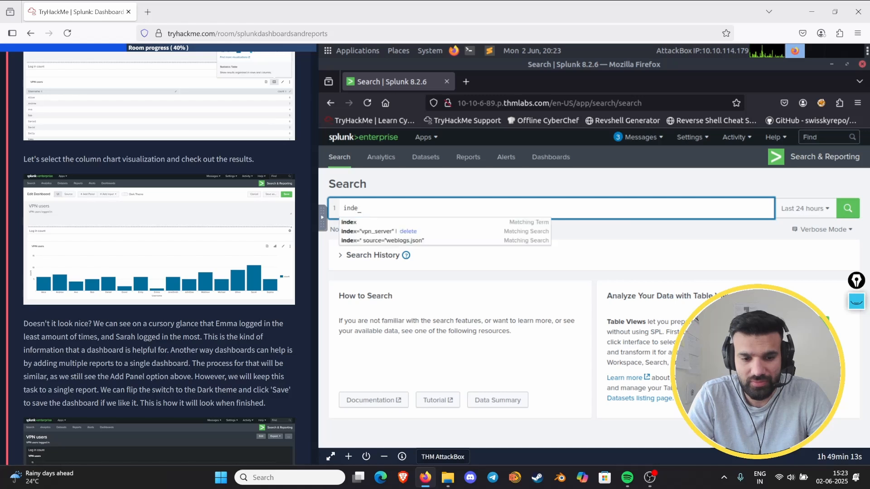
type("x=*")
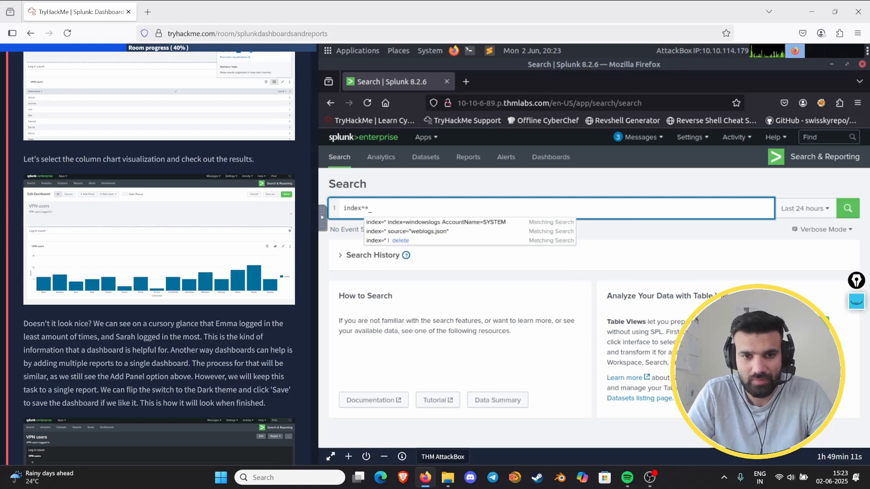
key("Return")
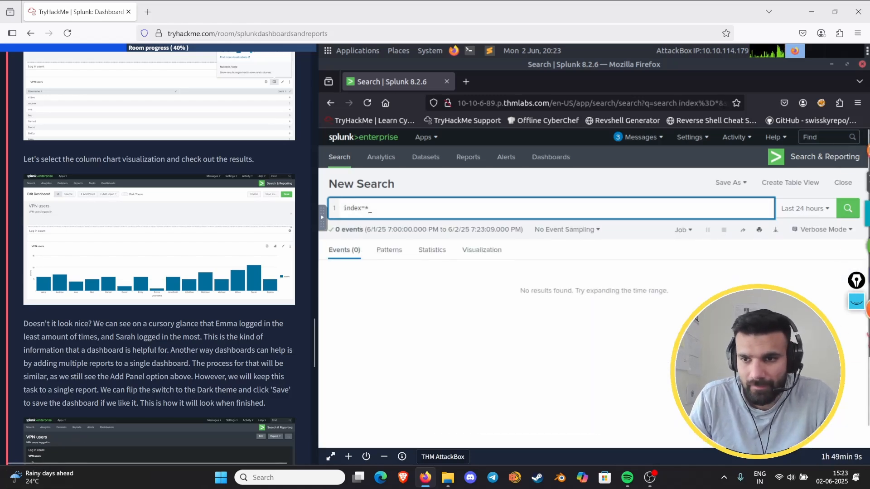
Run the index=* search over All time and show the values of the host field
left_click(811, 209)
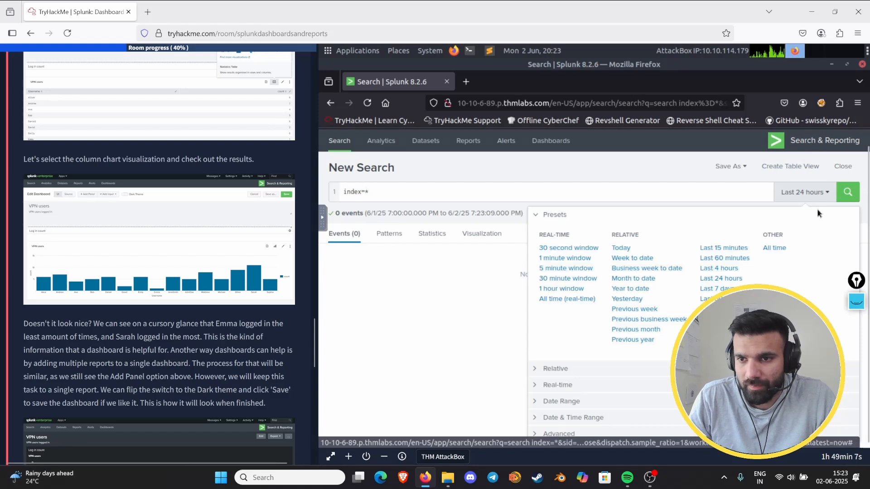
left_click(769, 252)
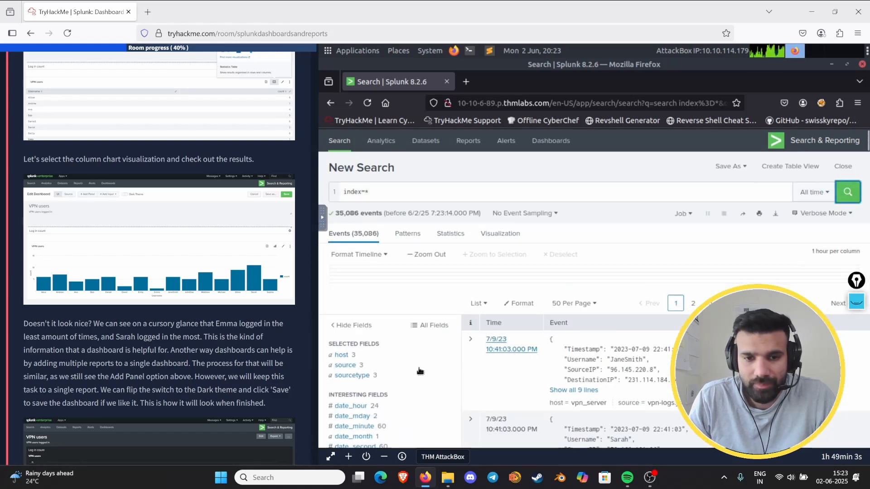
scroll(323, 373, "down", 4)
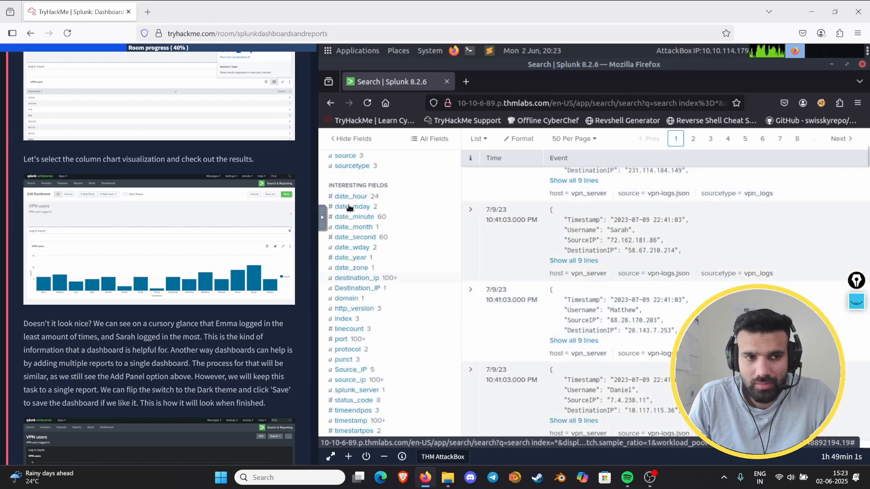
scroll(349, 204, "up", 1)
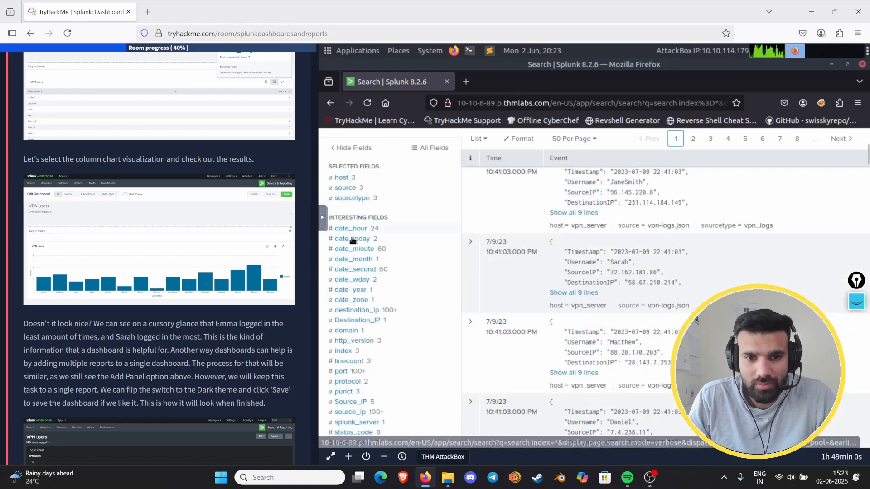
left_click(347, 178)
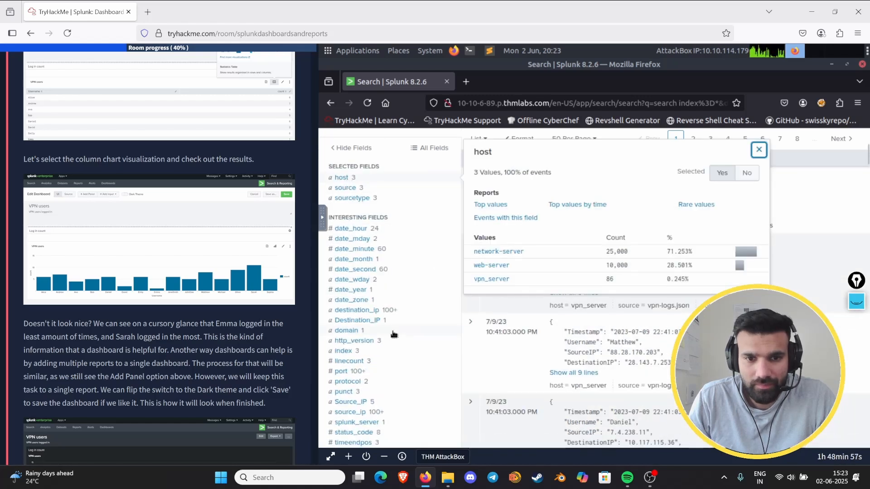
Examine the interesting fields of the results and compare them with the task's visualization and column chart examples
scroll(394, 333, "down", 4)
scroll(363, 227, "up", 1)
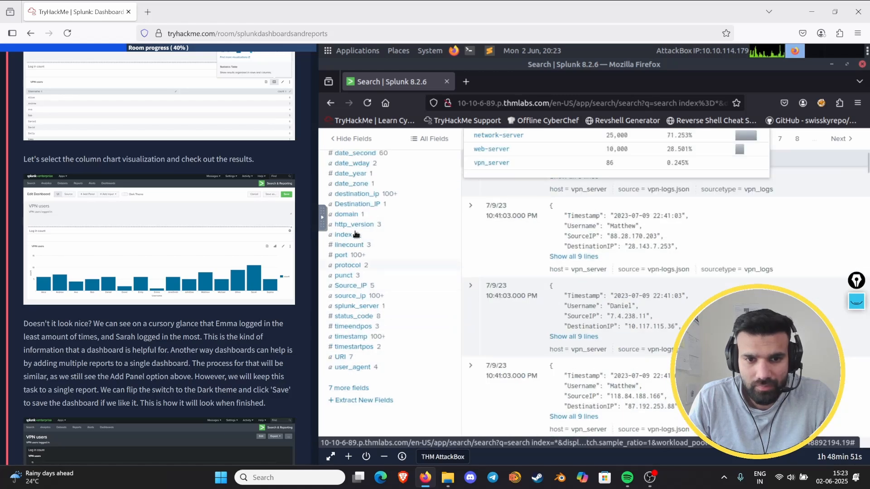
scroll(373, 219, "up", 1)
scroll(373, 219, "up", 1)
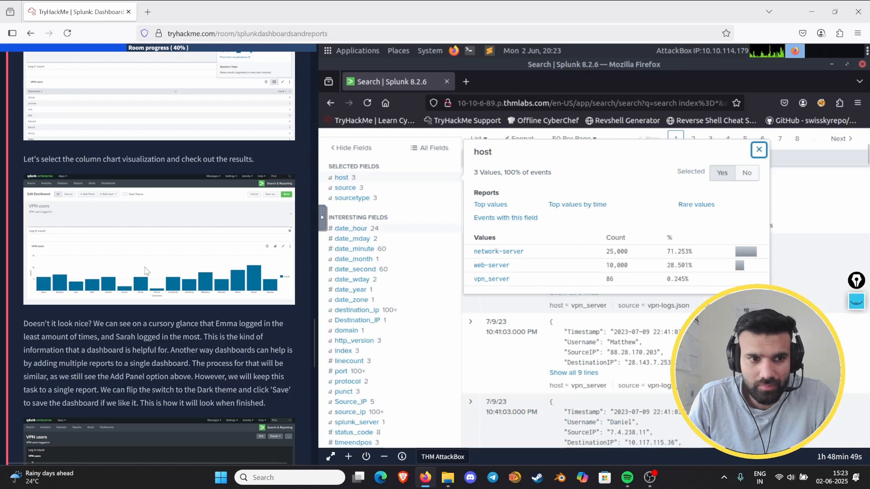
scroll(139, 271, "up", 3)
scroll(393, 280, "down", 1)
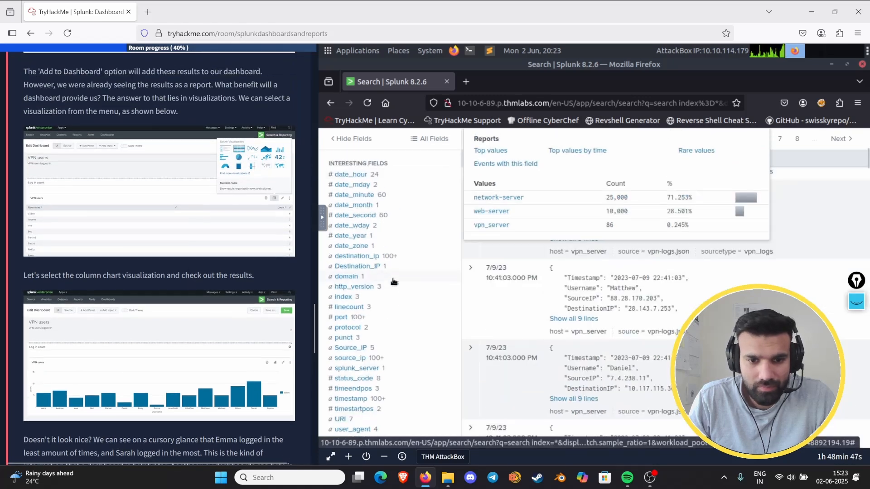
scroll(393, 281, "up", 1)
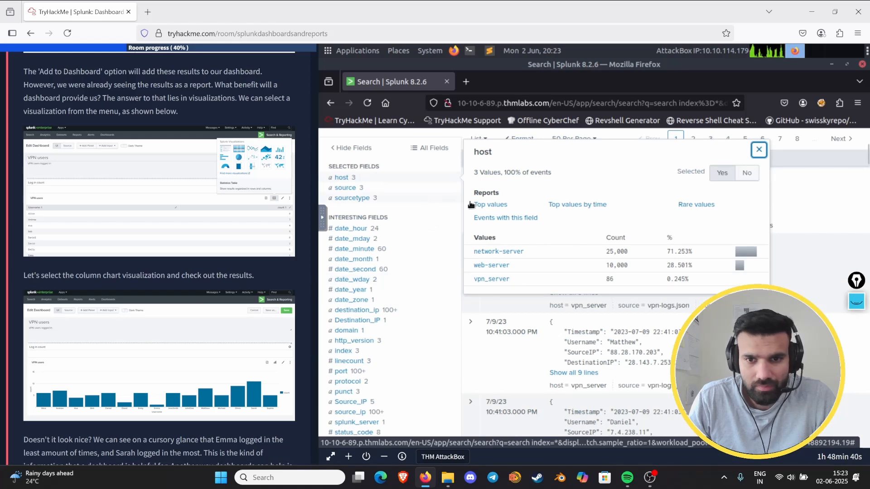
scroll(468, 206, "up", 5)
scroll(467, 208, "down", 3)
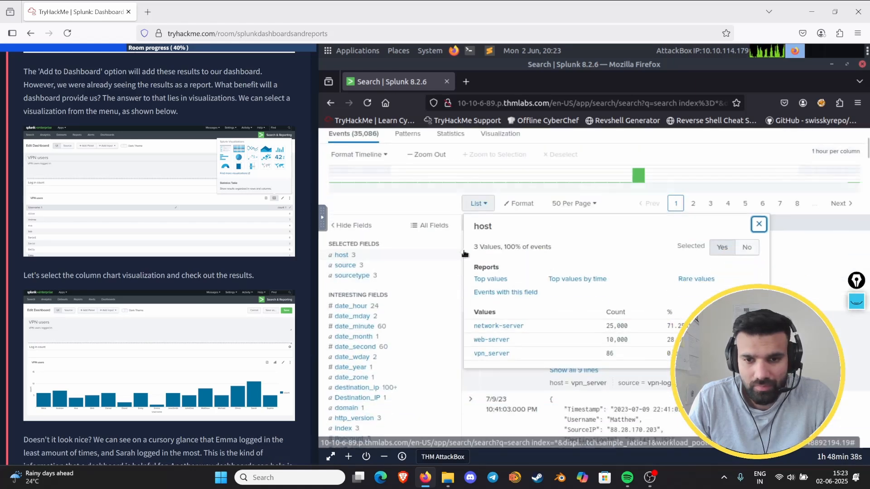
scroll(421, 180, "up", 3)
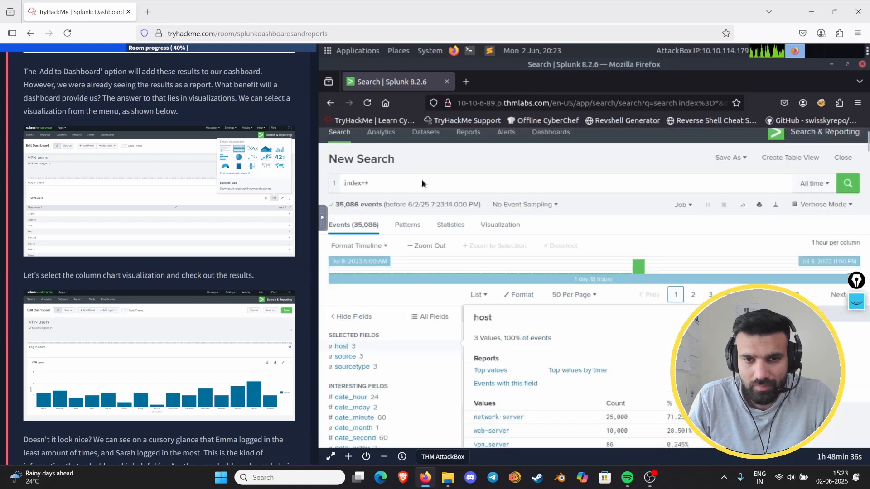
Run the query index=* username over All time and look through the matching events
left_click(406, 207)
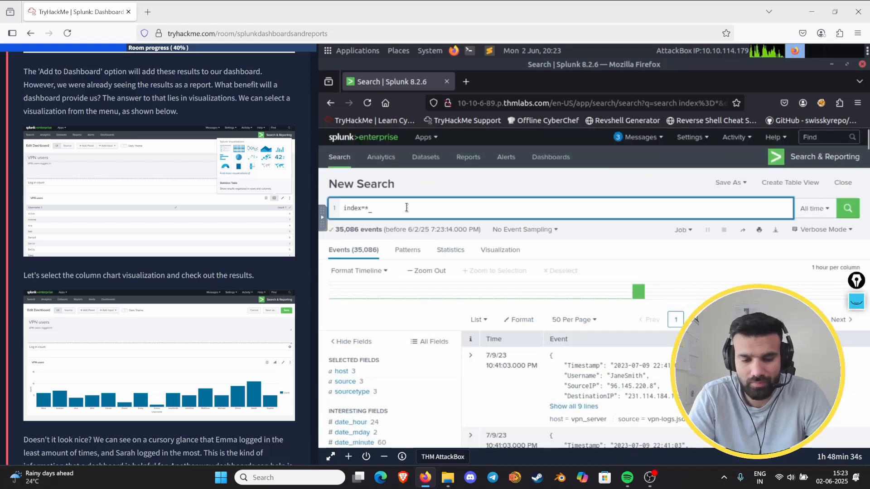
type("_")
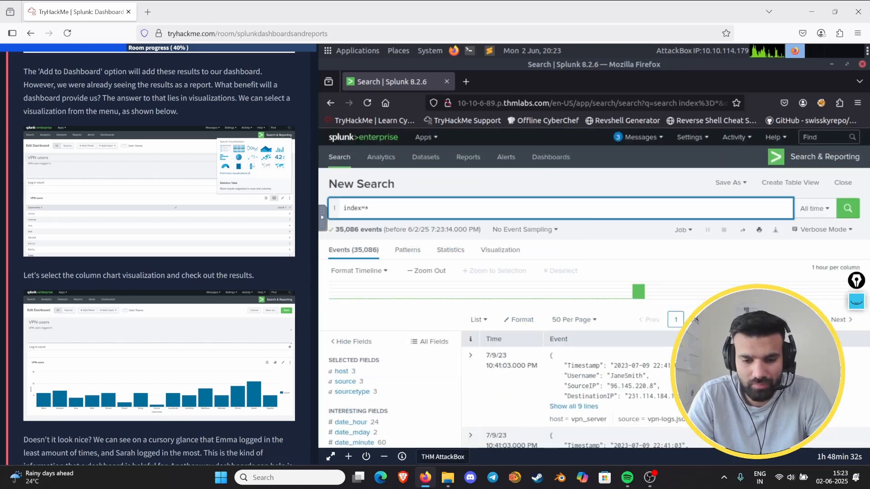
type("an")
key("BackSpace")
key("BackSpace")
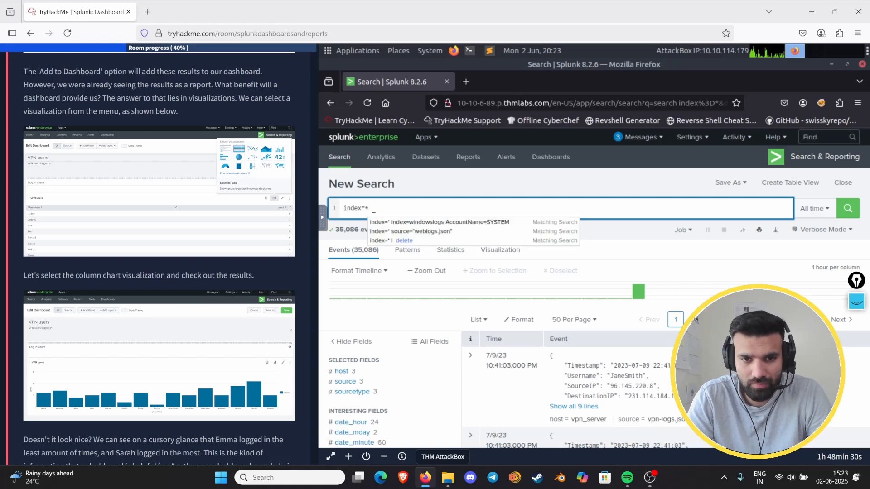
type("usrs")
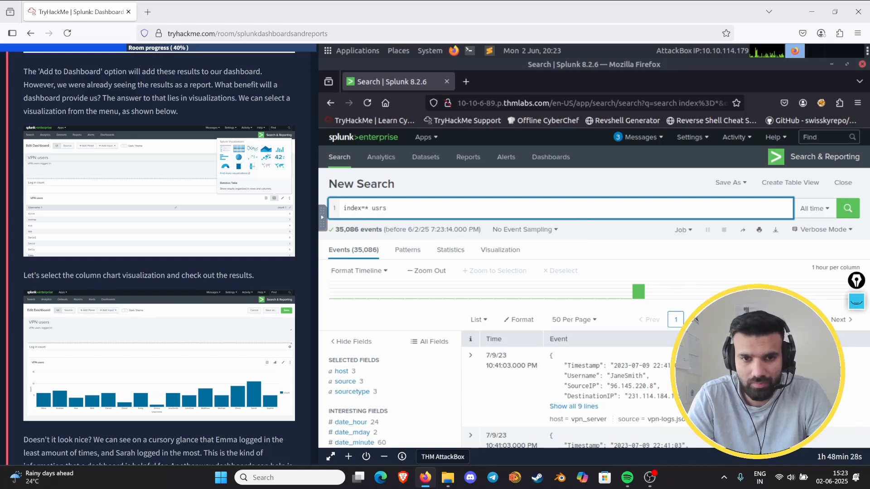
key("BackSpace")
key("BackSpace")
type("ernam")
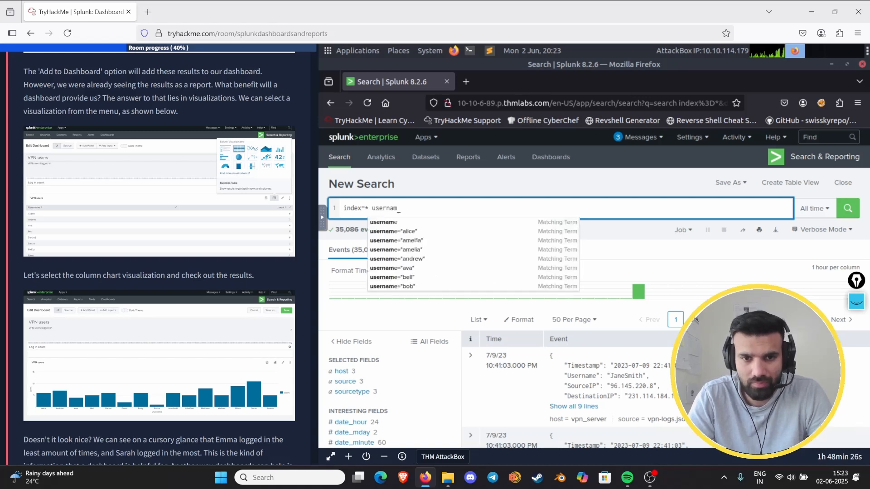
key("Down")
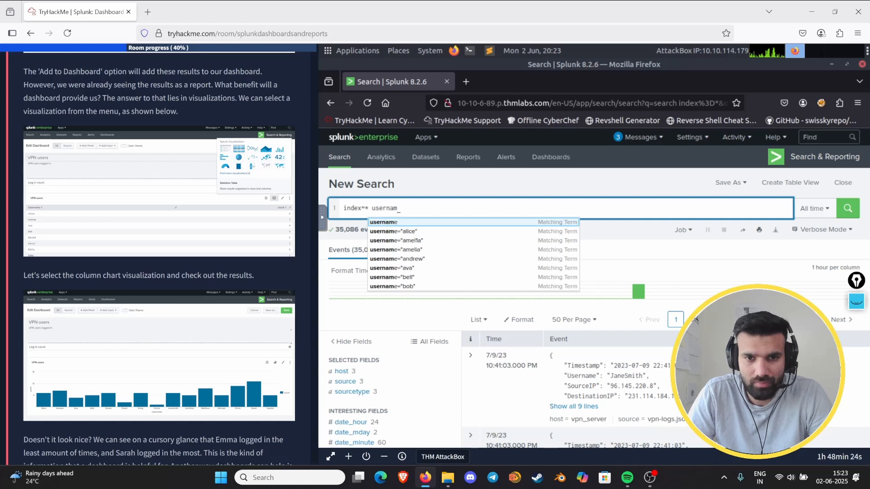
key("Return")
key("Return")
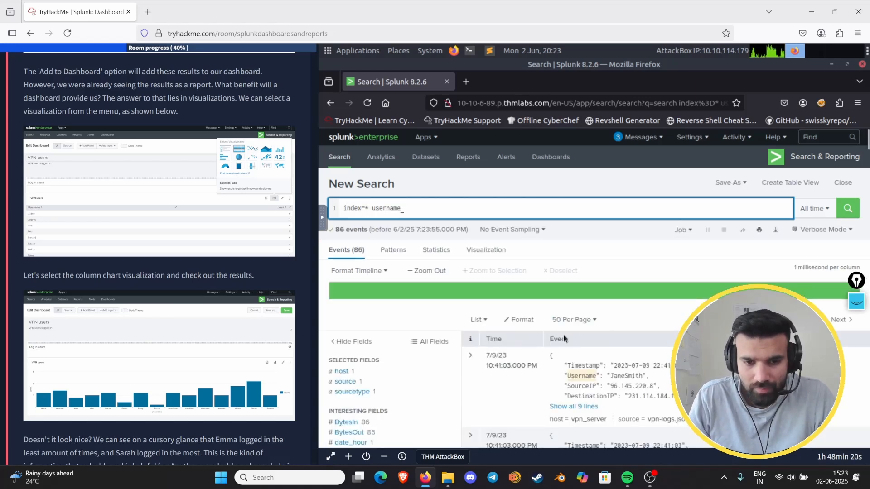
scroll(565, 327, "down", 5)
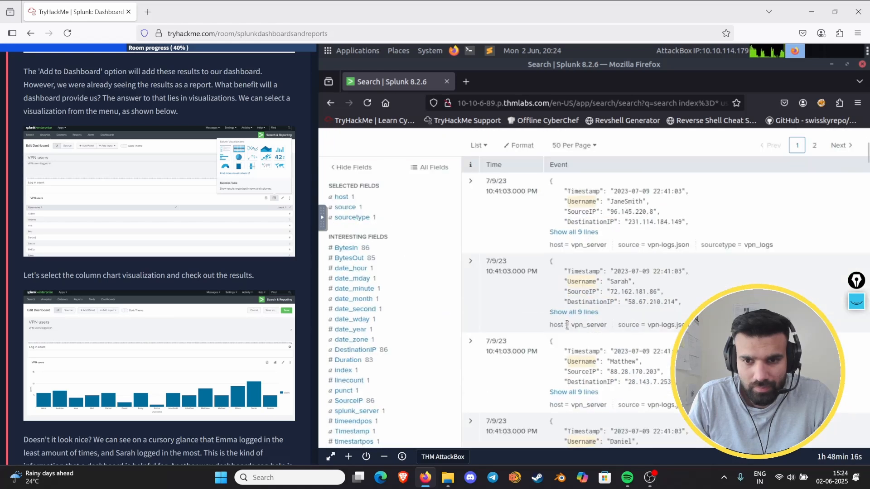
scroll(566, 325, "up", 3)
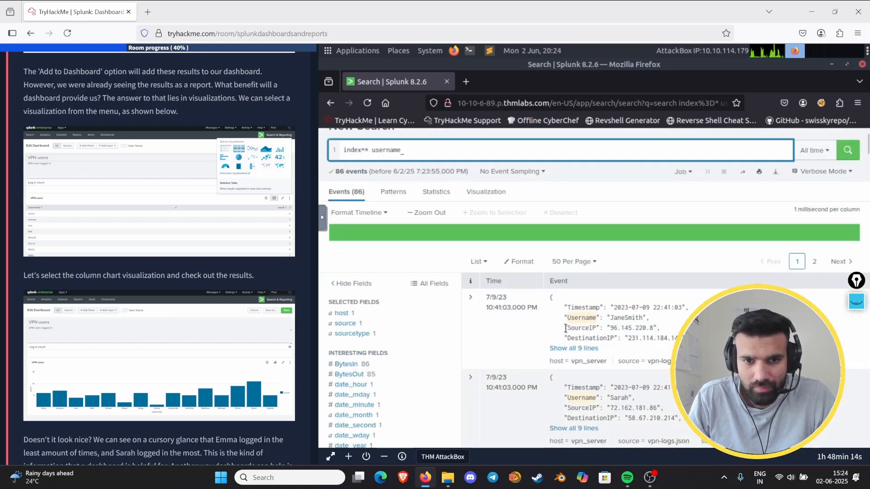
scroll(566, 328, "up", 2)
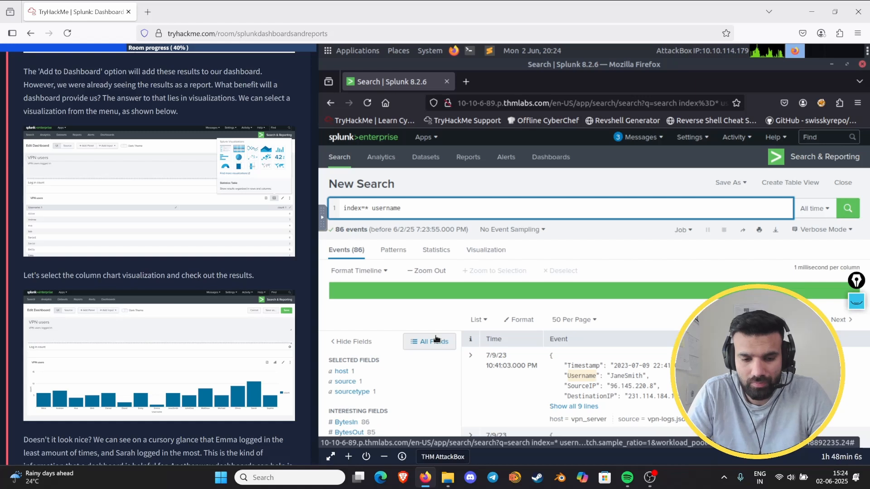
Replace the username term with a pipe on a second query line, clearing the trial terms entered after it
type("| ")
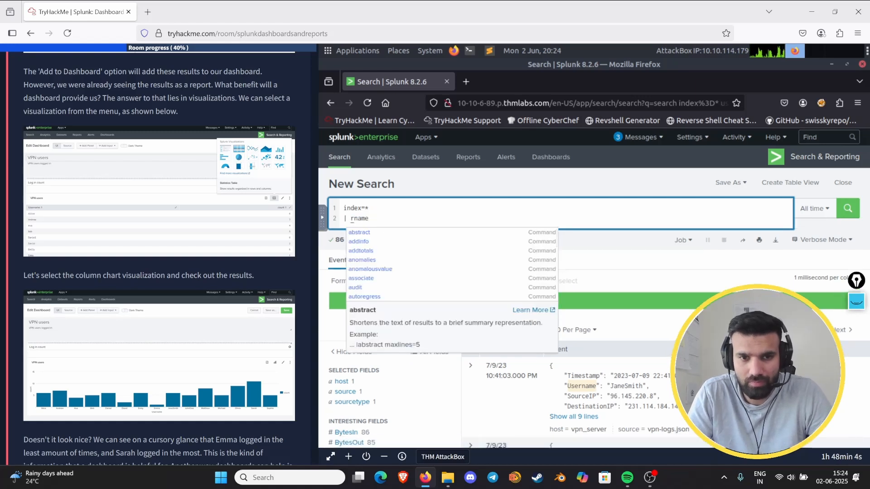
type("usern")
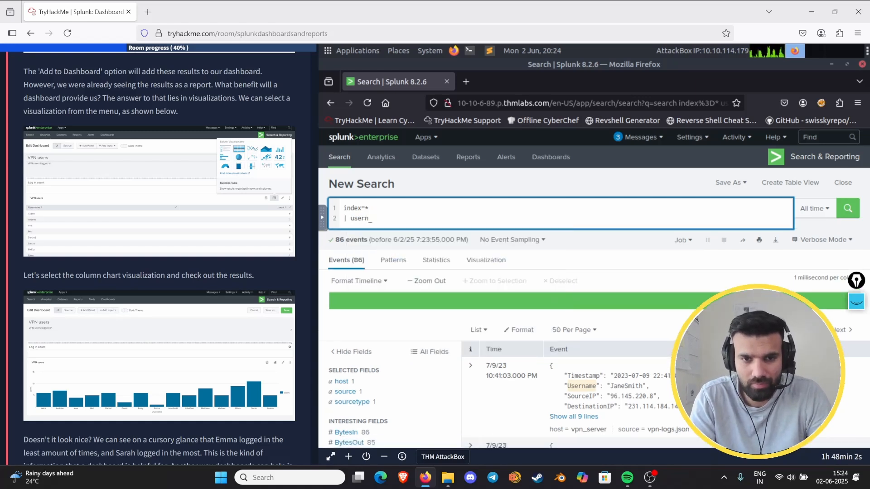
type("ame")
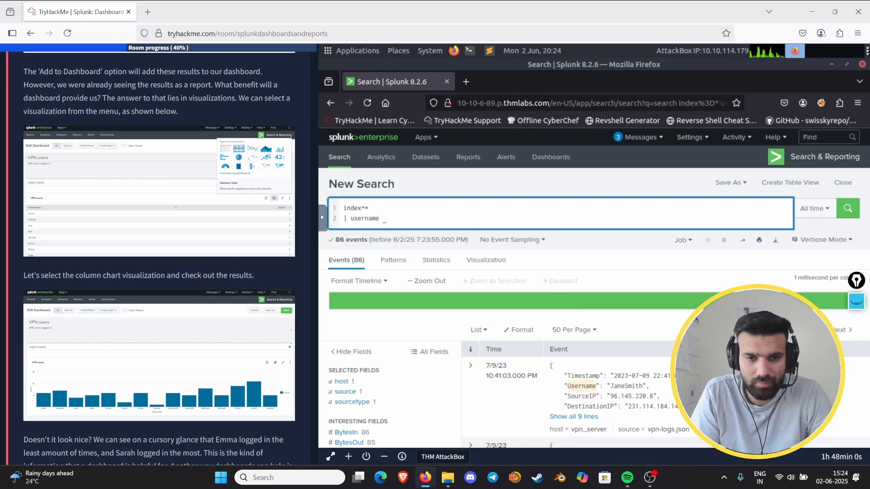
left_click(374, 209)
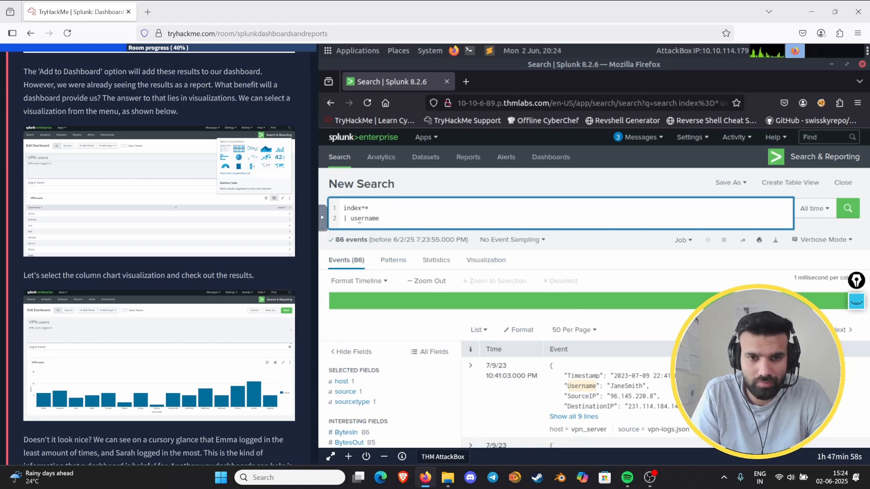
key("Left")
type("coun")
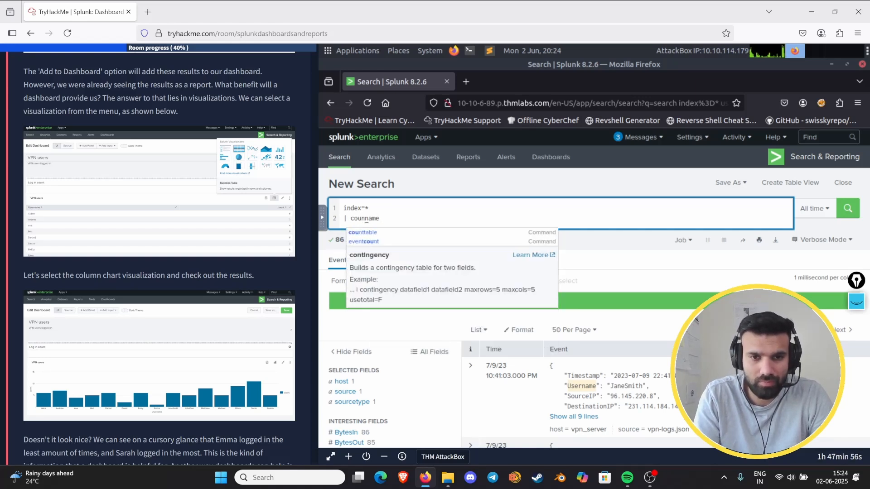
type("t")
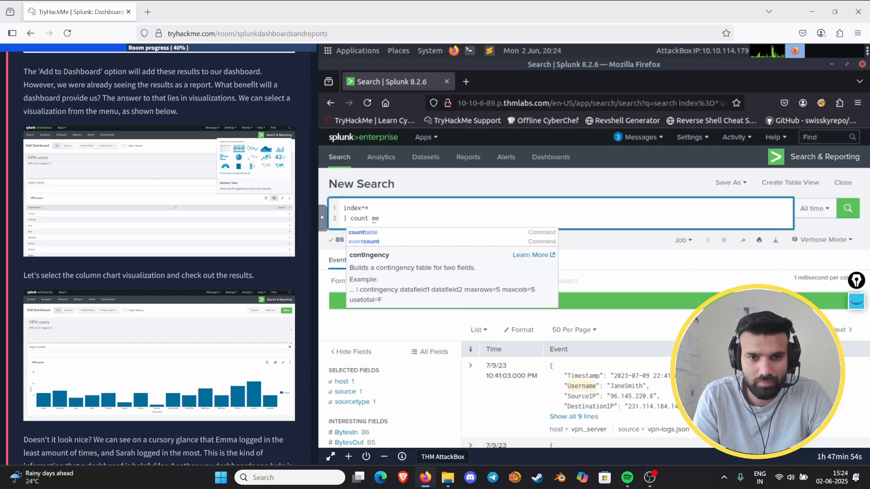
key("Right")
key("Right")
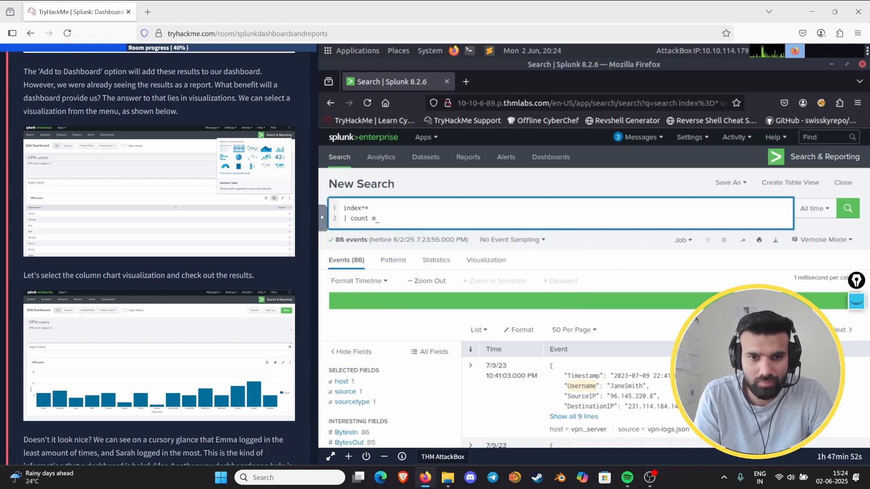
key("BackSpace")
key("BackSpace")
key("BackSpace")
key("BackSpace")
key("BackSpace")
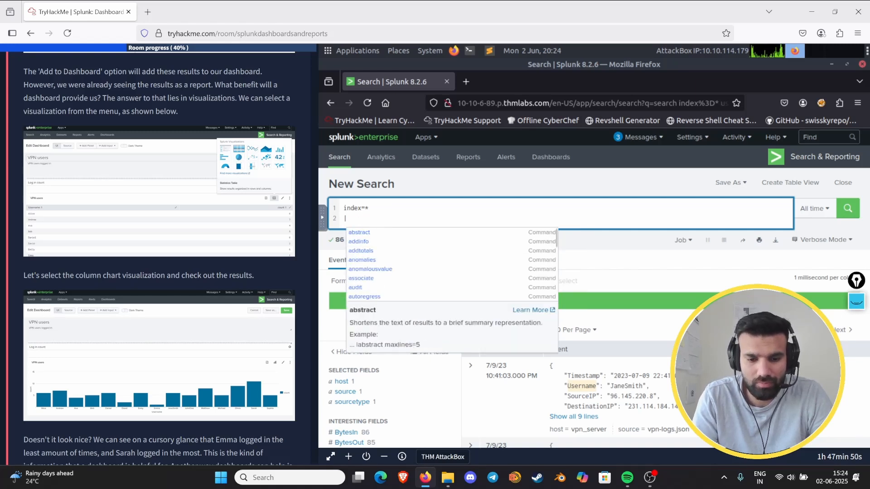
type("view")
key("BackSpace")
key("BackSpace")
key("BackSpace")
key("BackSpace")
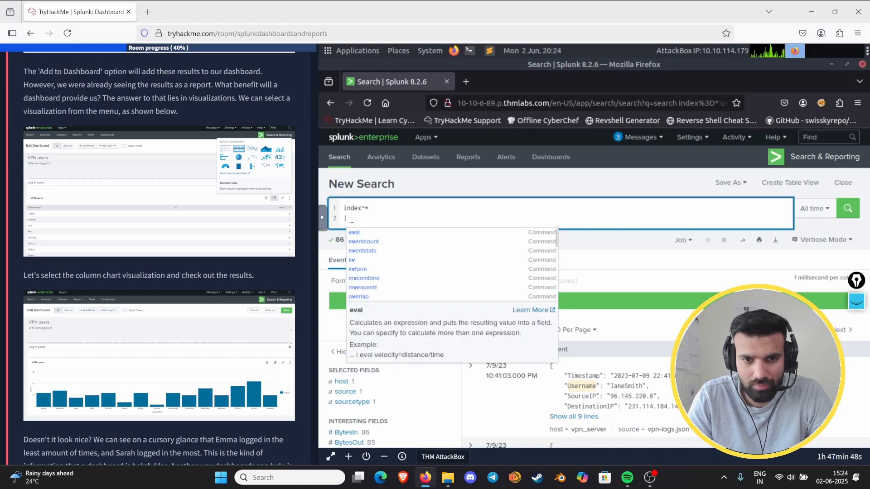
Complete the second query line as | count by username and run the search over All time
type("co")
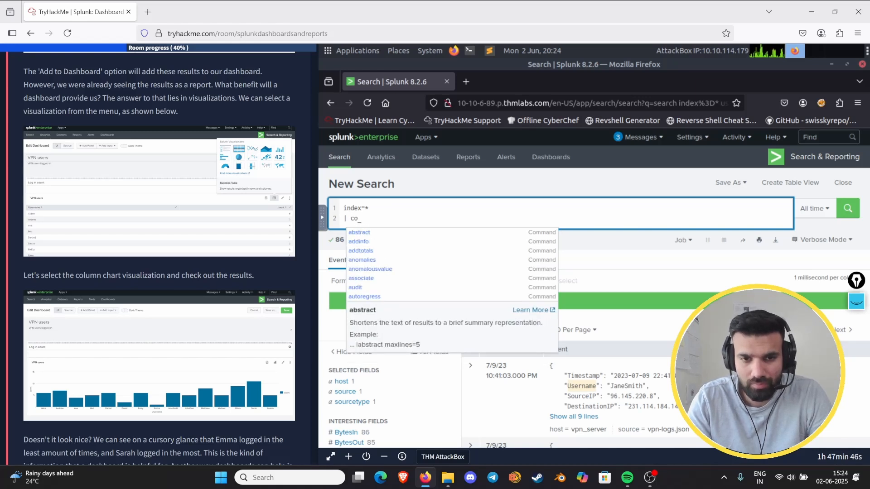
type("unt b")
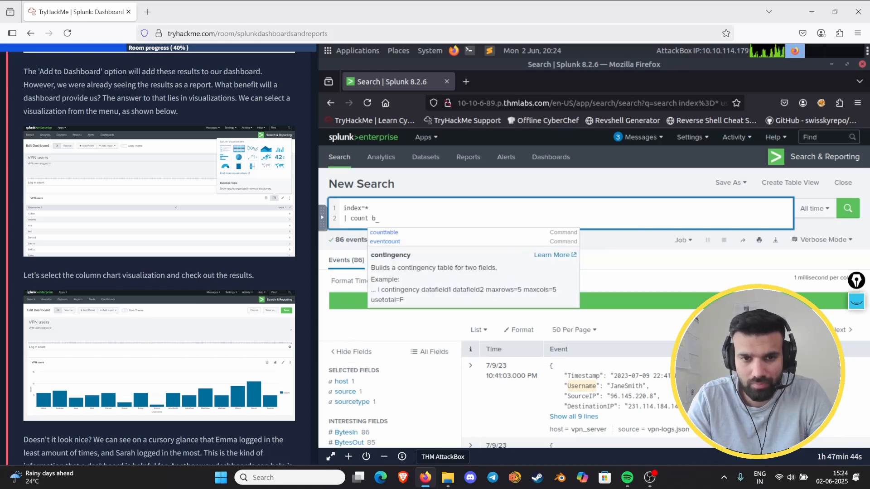
type("y usern")
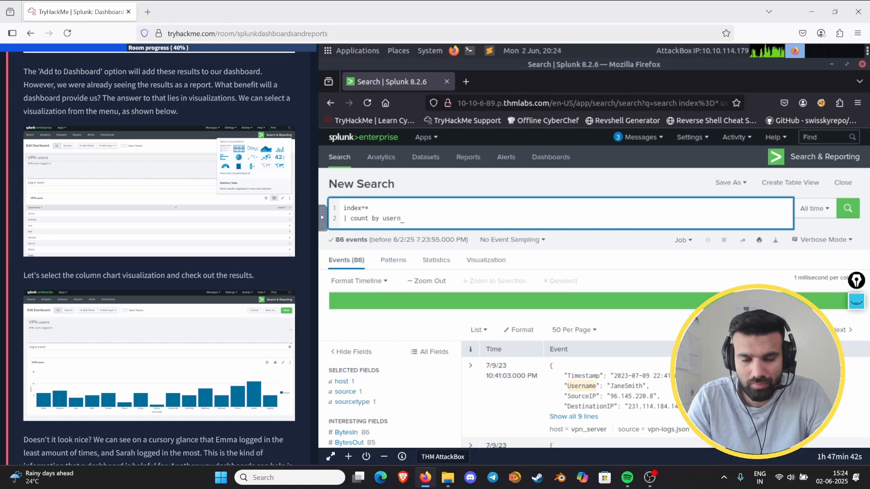
type("ame")
key("Return")
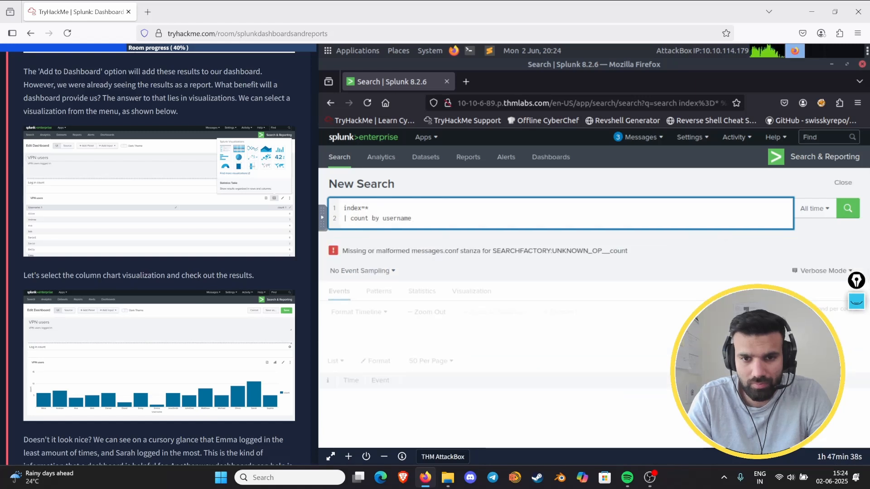
Try changing the field name on the second query line so it reads | count by Username
key("BackSpace")
key("BackSpace")
key("BackSpace")
key("BackSpace")
key("BackSpace")
key("BackSpace")
key("BackSpace")
key("BackSpace")
key("BackSpace")
key("BackSpace")
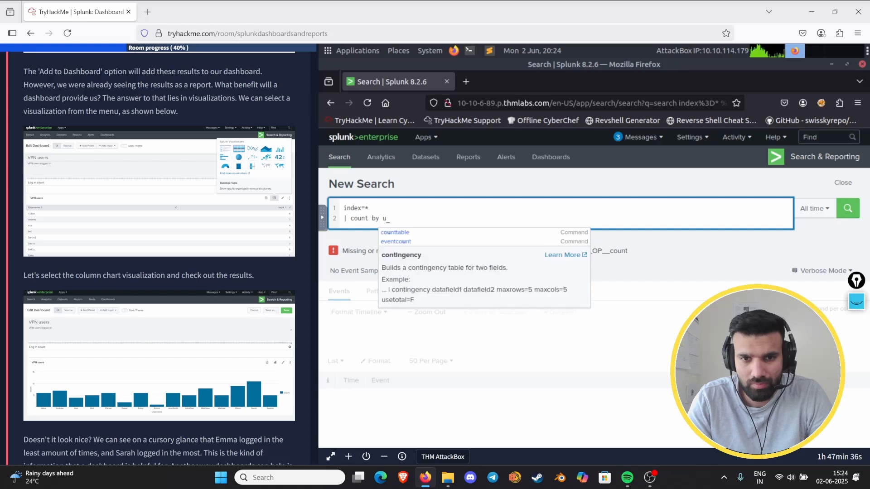
key("BackSpace")
key("BackSpace")
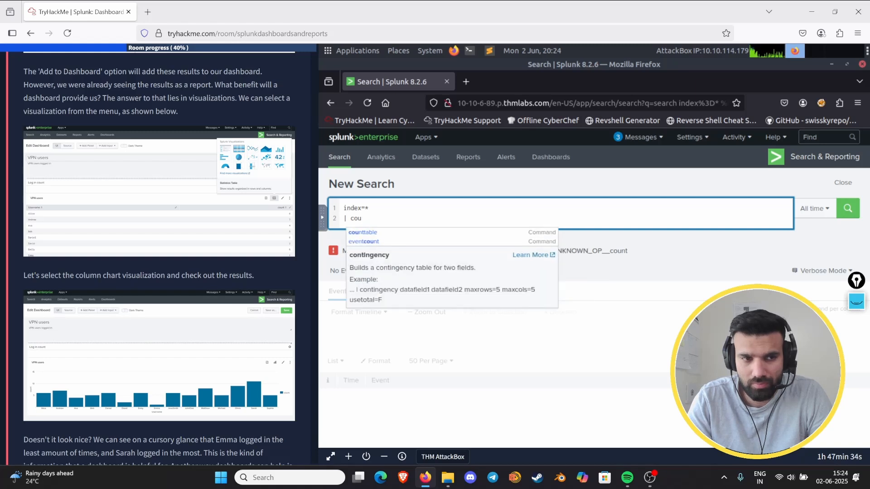
type("nt by Usern")
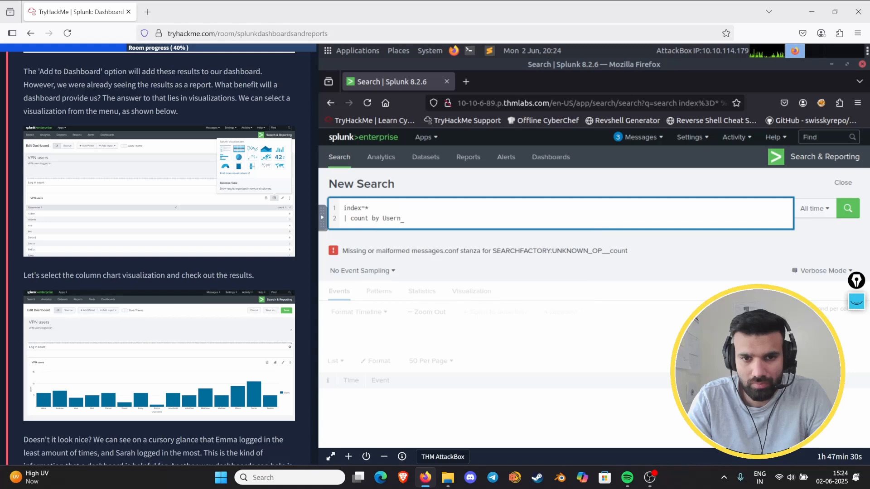
type("ame")
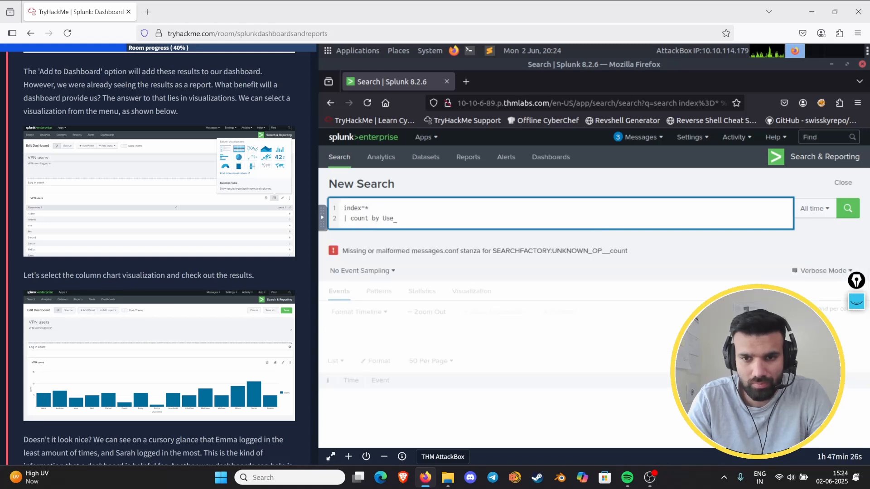
Clear the count command and the stray backticks from the second query line, keeping only index=*
key("BackSpace")
key("BackSpace")
key("BackSpace")
key("BackSpace")
key("BackSpace")
key("BackSpace")
key("BackSpace")
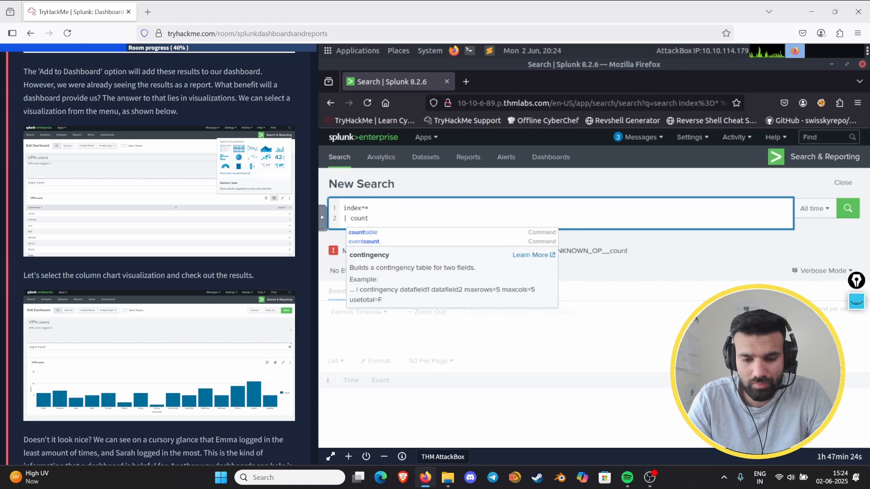
key("BackSpace")
key("BackSpace")
key("BackSpace")
key("BackSpace")
key("BackSpace")
key("BackSpace")
key("BackSpace")
key("BackSpace")
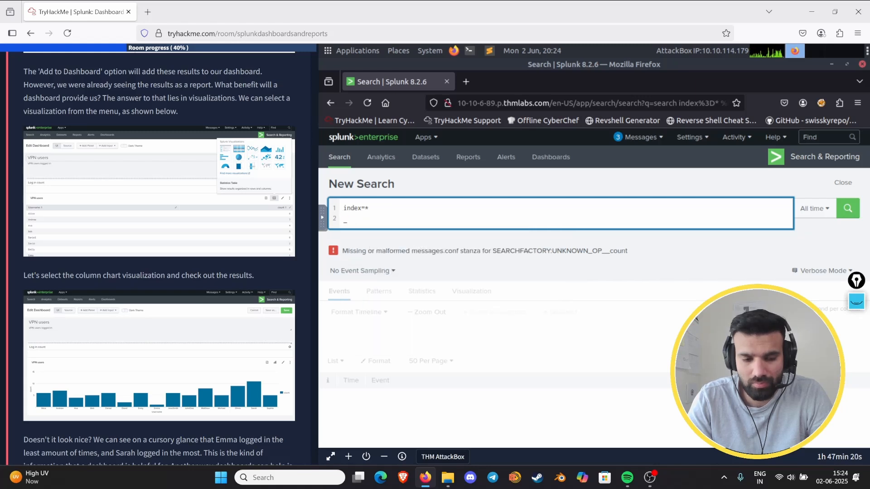
type("`")
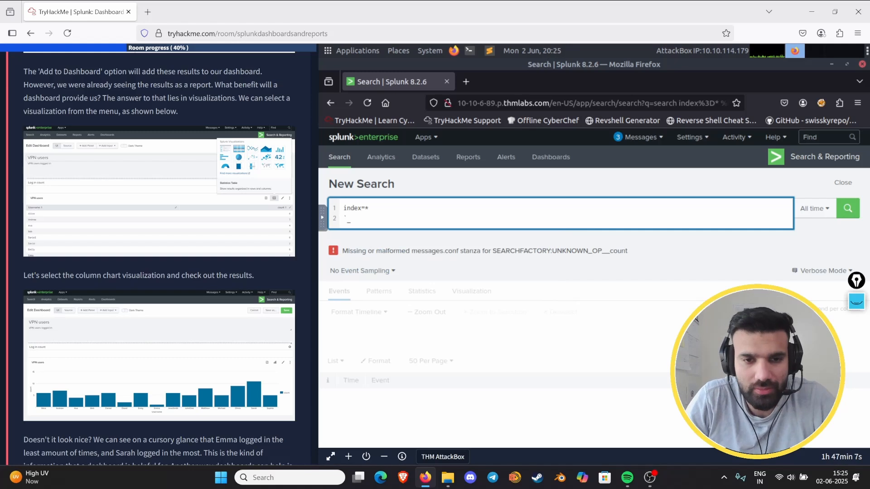
key("BackSpace")
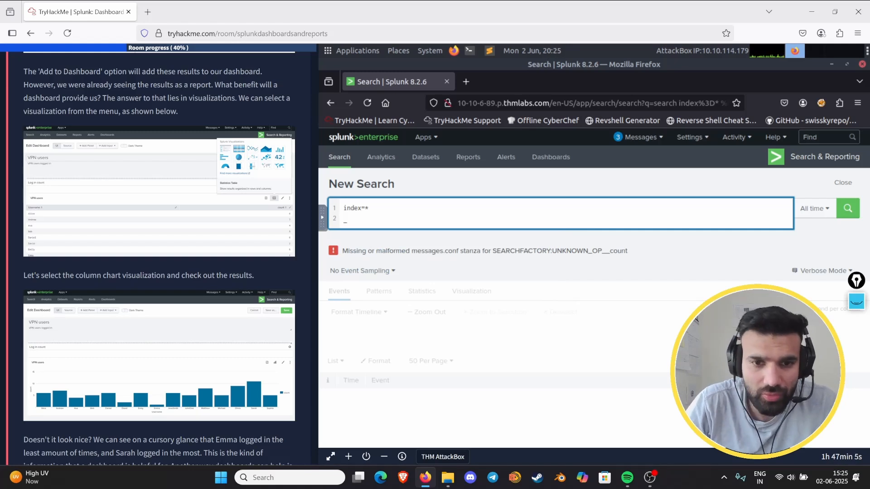
type("`")
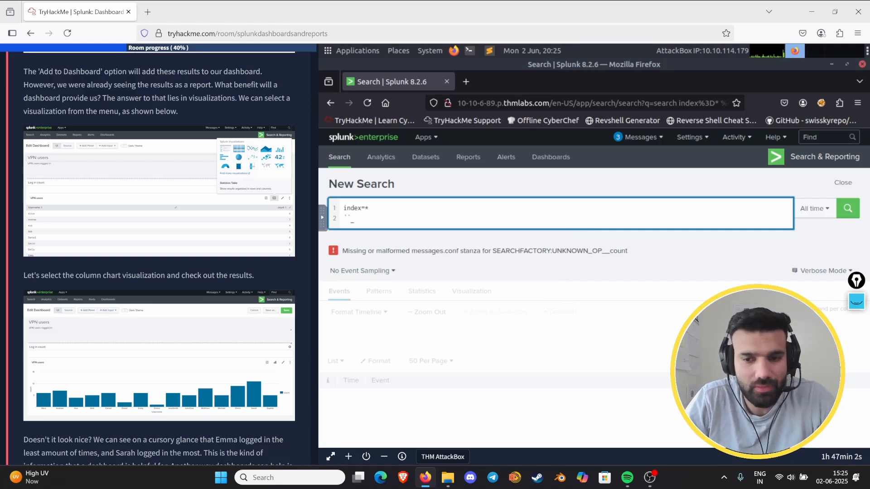
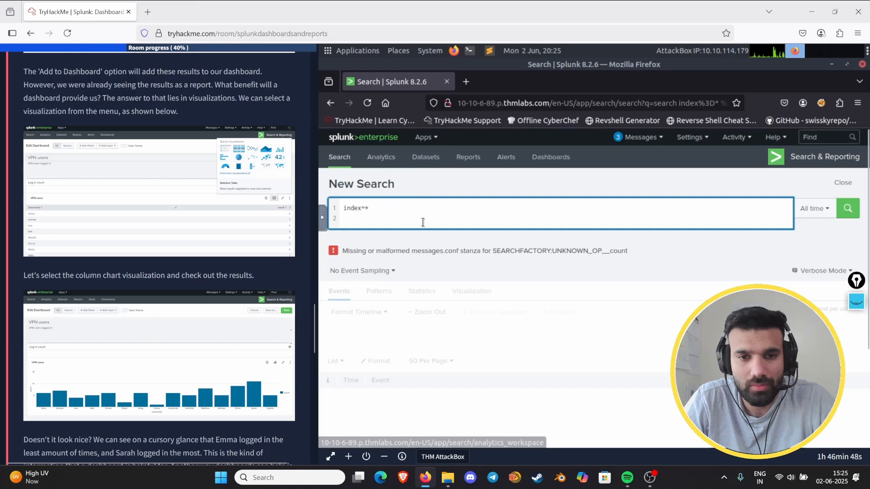
Open Google in a new browser tab and search for "showing splunk results only by username"
left_click(148, 12)
type("google.com/")
key("Return")
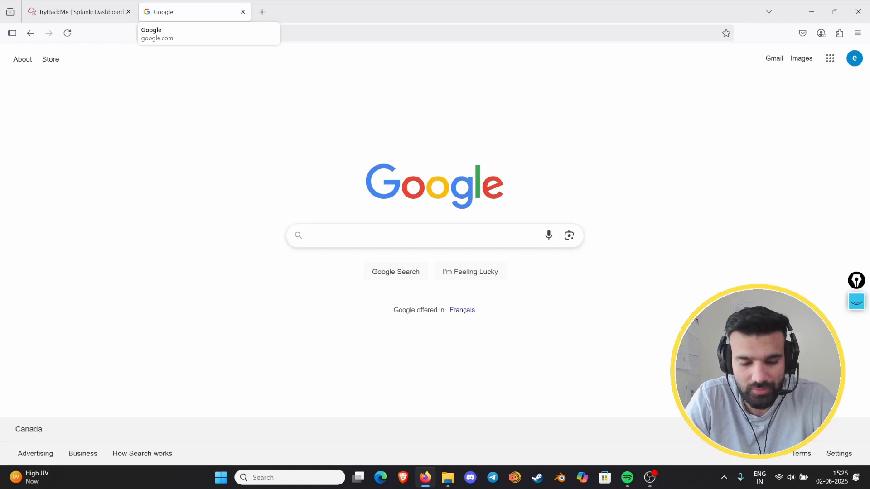
type("showing")
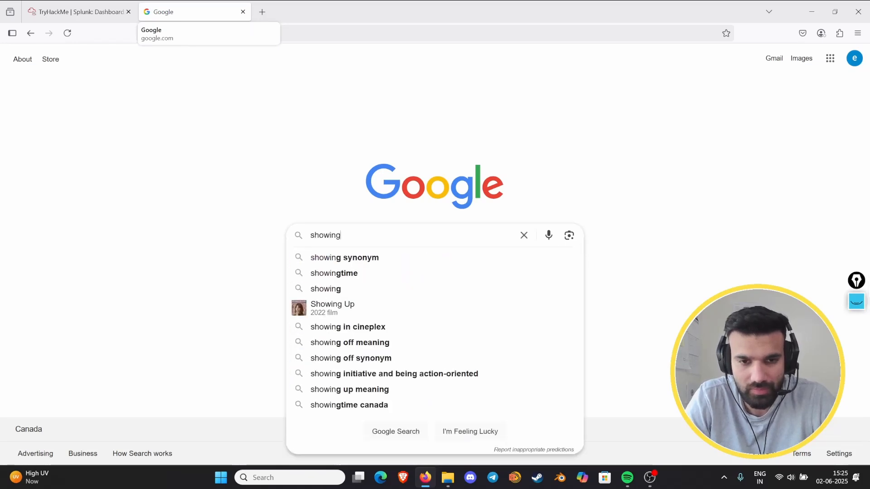
type(" splunk ")
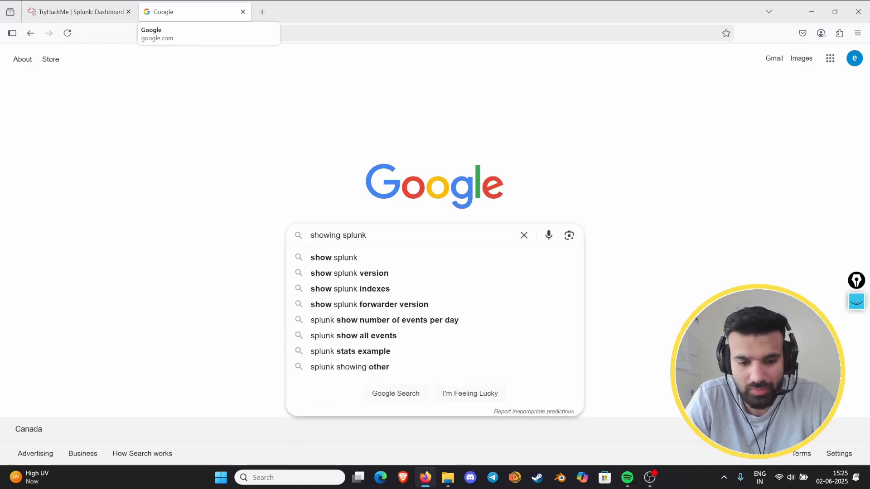
type("resul")
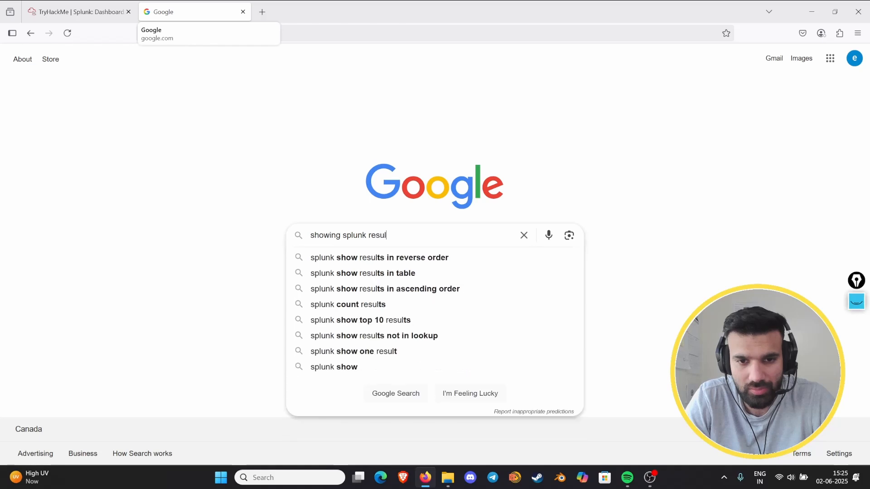
type("ts on ")
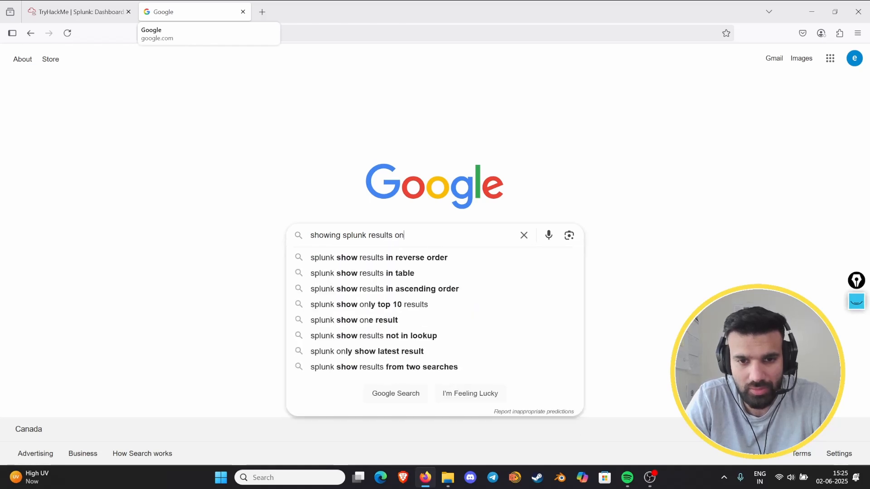
type("ly by")
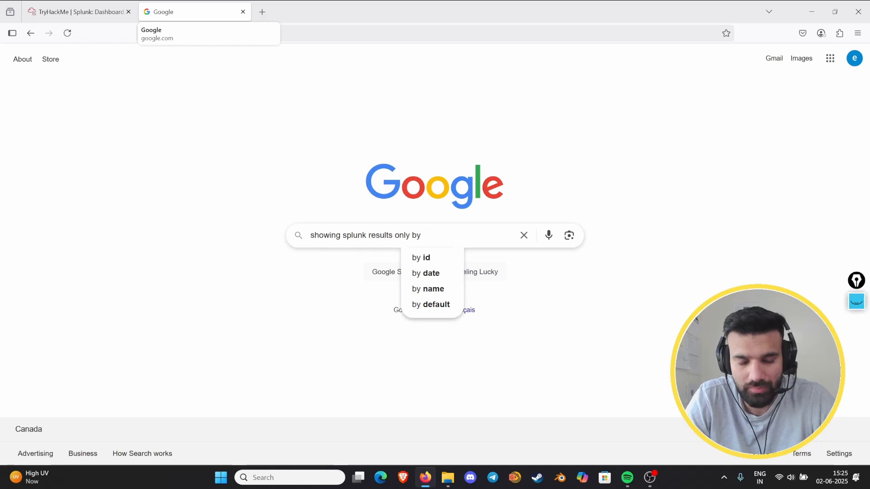
type("use")
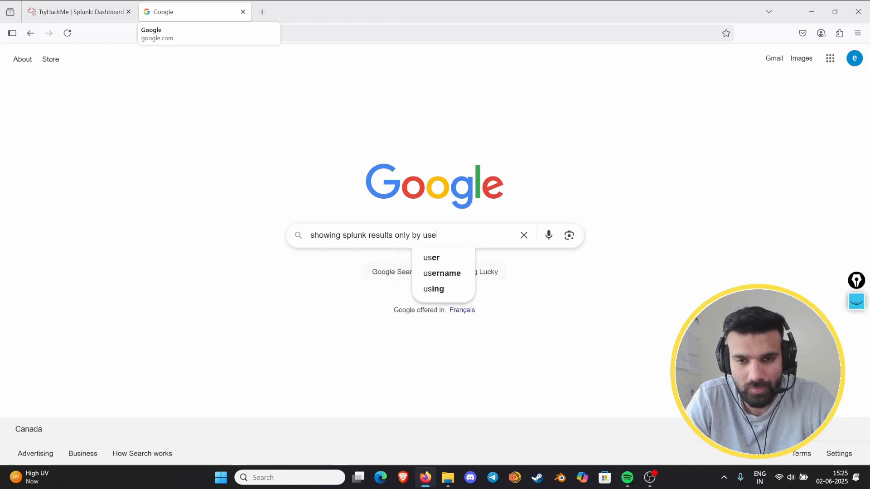
type("rname")
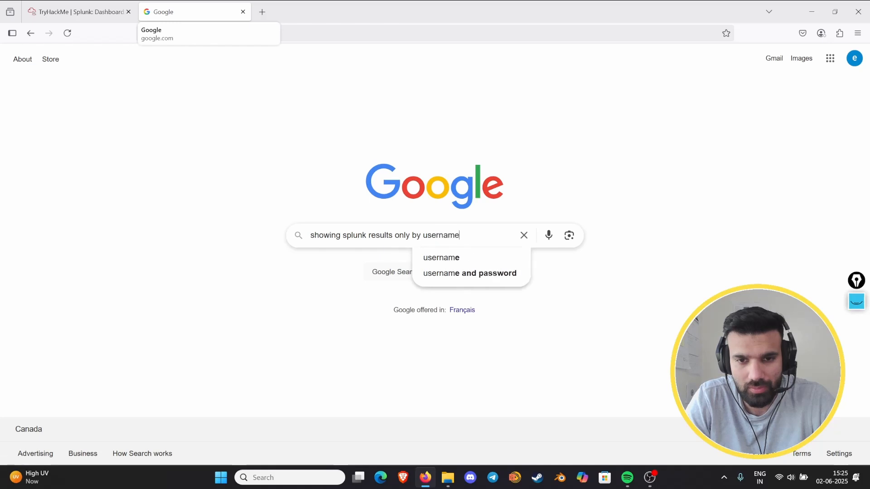
key("Return")
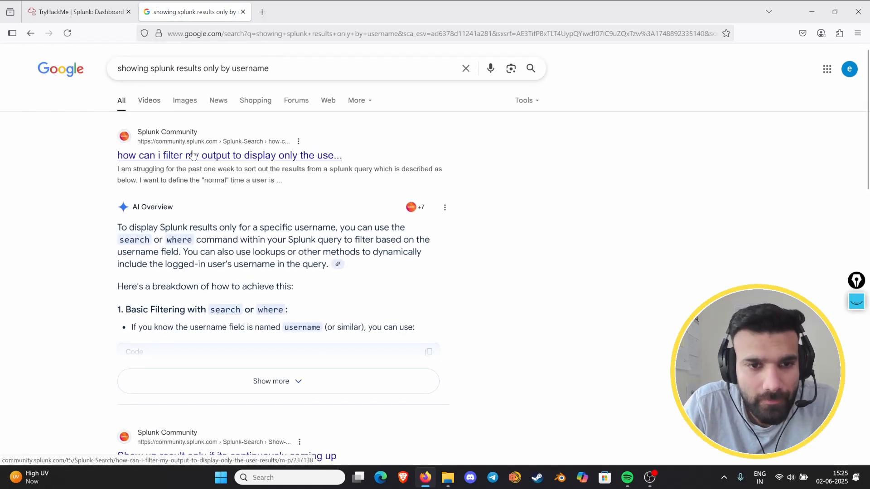
Open the first Splunk Community result about filtering output to user results and read the question and its accepted solution
left_click(193, 156)
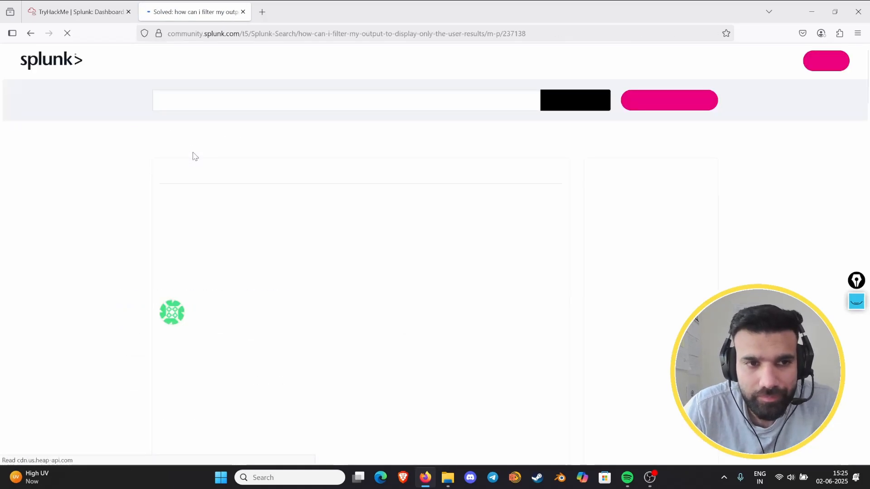
scroll(195, 157, "down", 1)
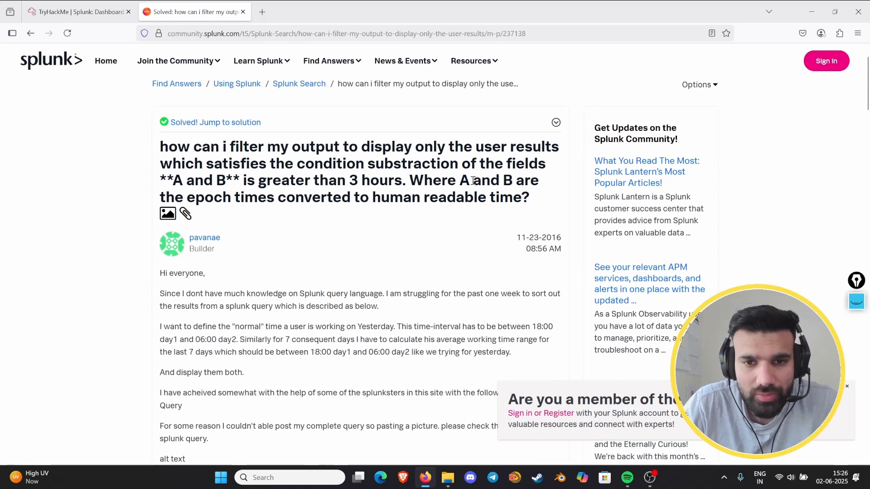
scroll(404, 203, "down", 5)
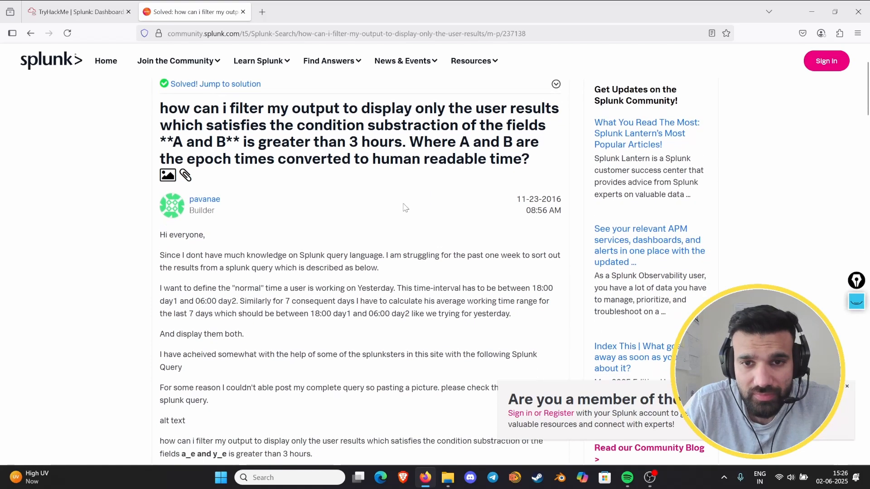
scroll(405, 207, "down", 10)
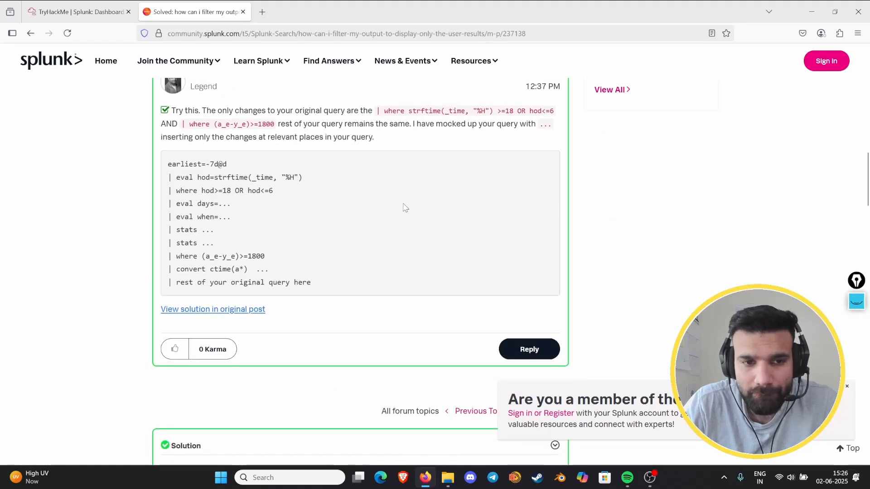
scroll(404, 208, "down", 3)
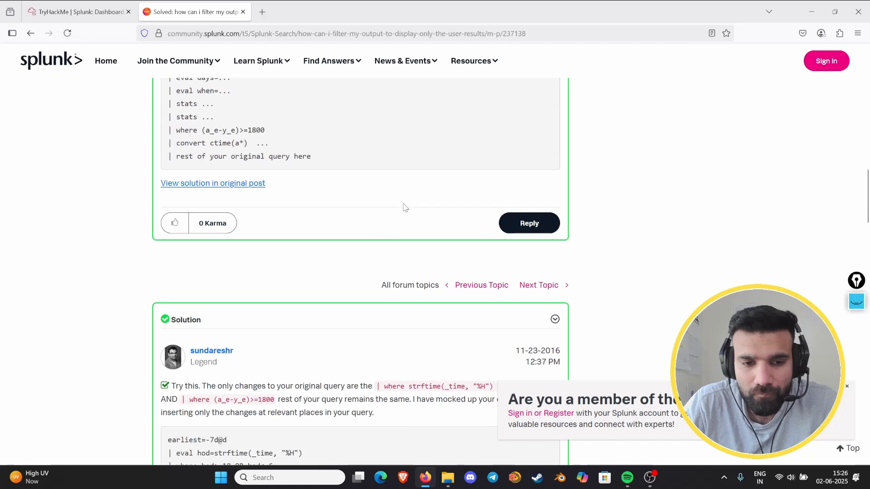
scroll(405, 208, "down", 5)
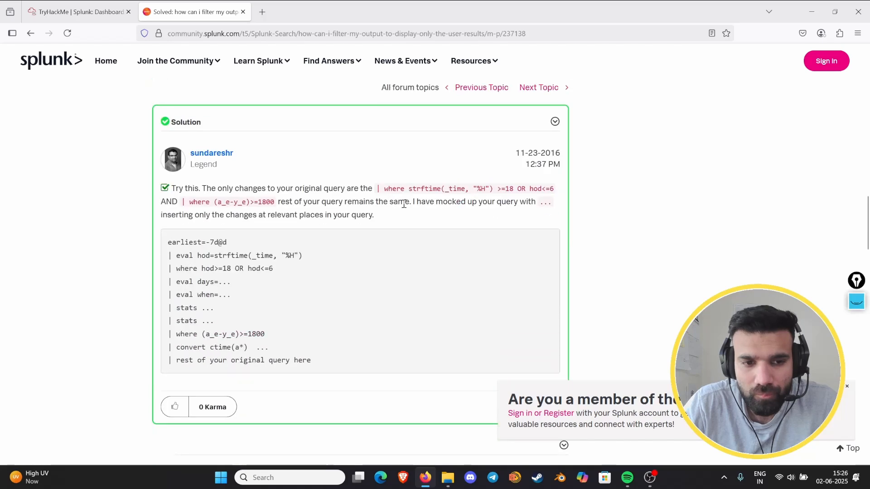
scroll(404, 205, "up", 5)
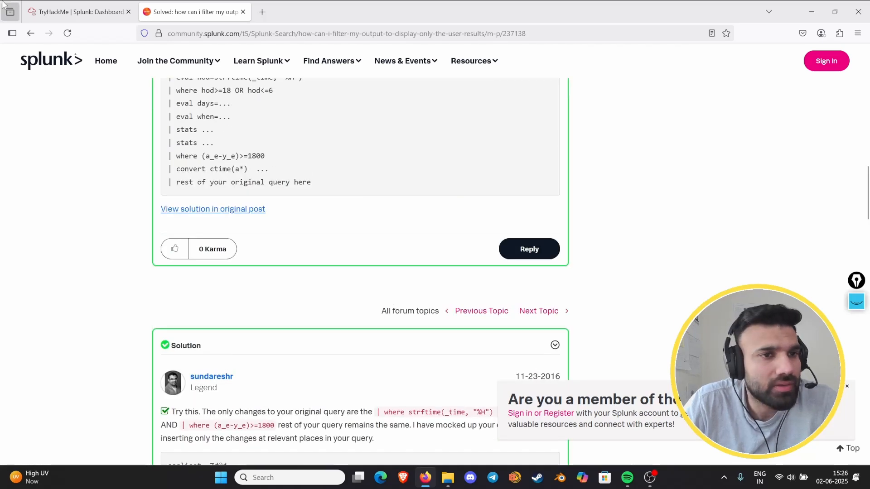
Return to the Google results, expand the AI Overview and read its username filtering examples
left_click(31, 33)
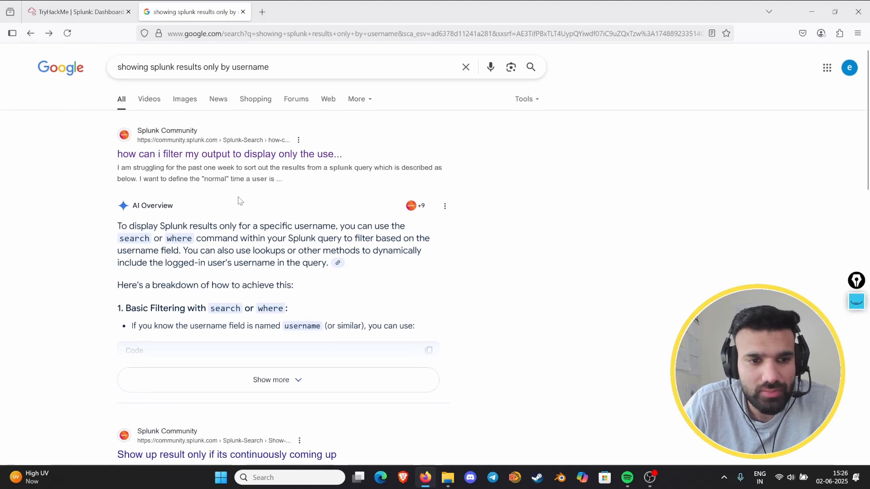
scroll(244, 204, "down", 3)
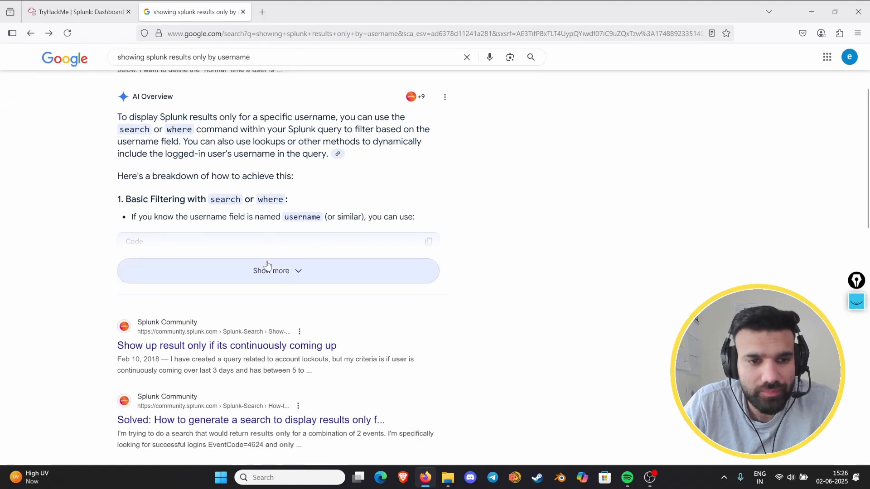
left_click(267, 265)
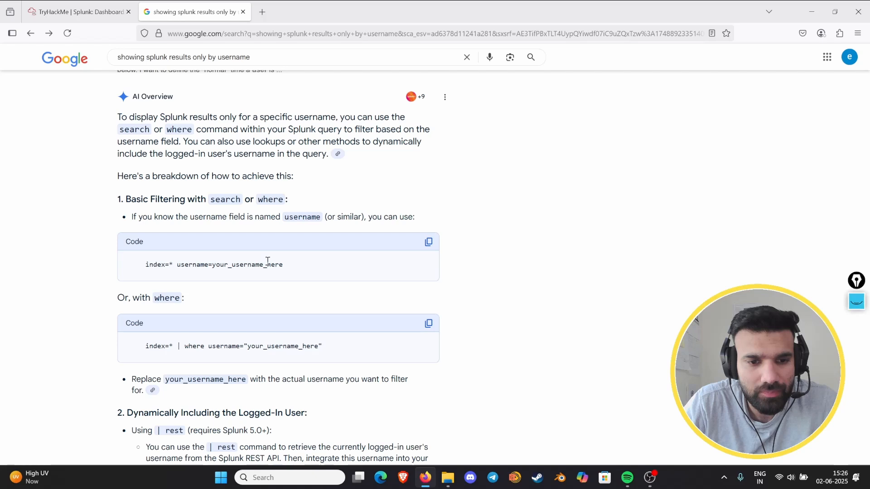
scroll(268, 261, "down", 5)
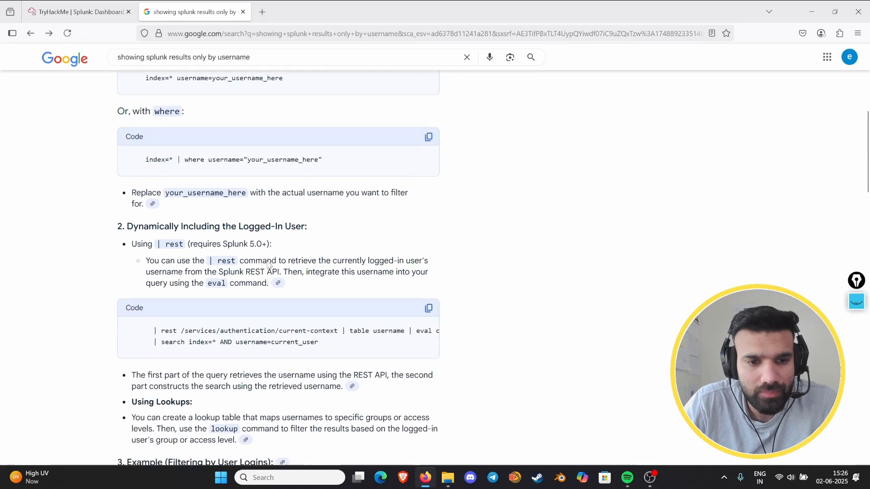
scroll(268, 265, "up", 6)
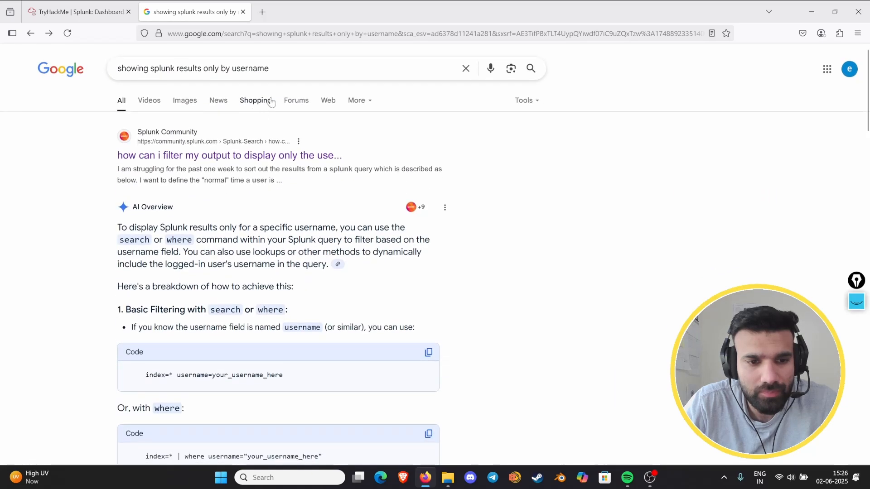
Replace the Google query with "listing only the username in splunk" and run the search
left_click_drag(281, 74, 127, 69)
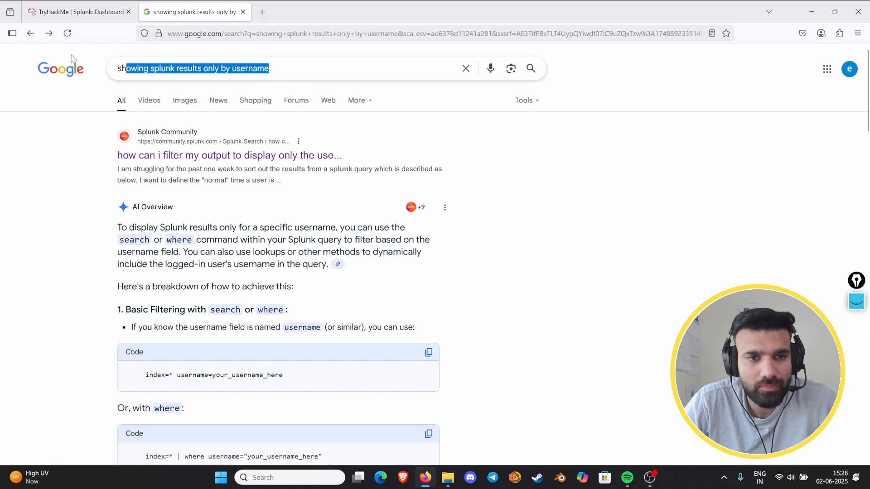
key("BackSpace")
key("BackSpace")
key("BackSpace")
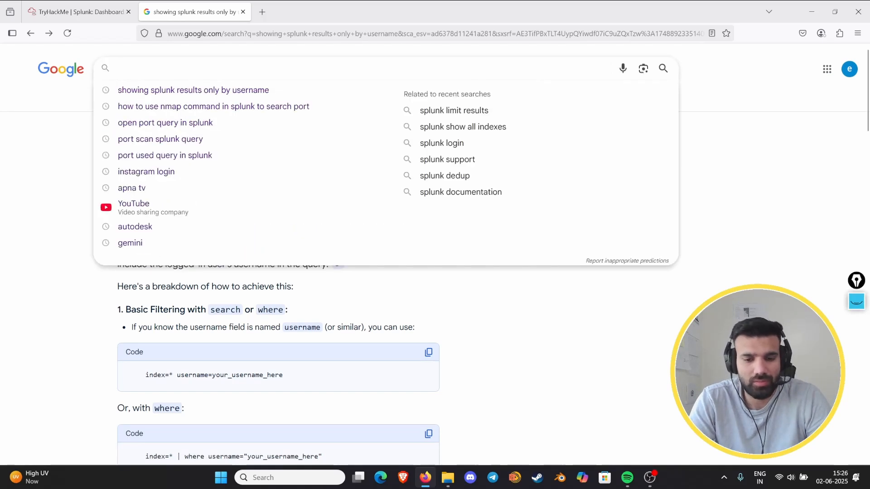
type("listing only ")
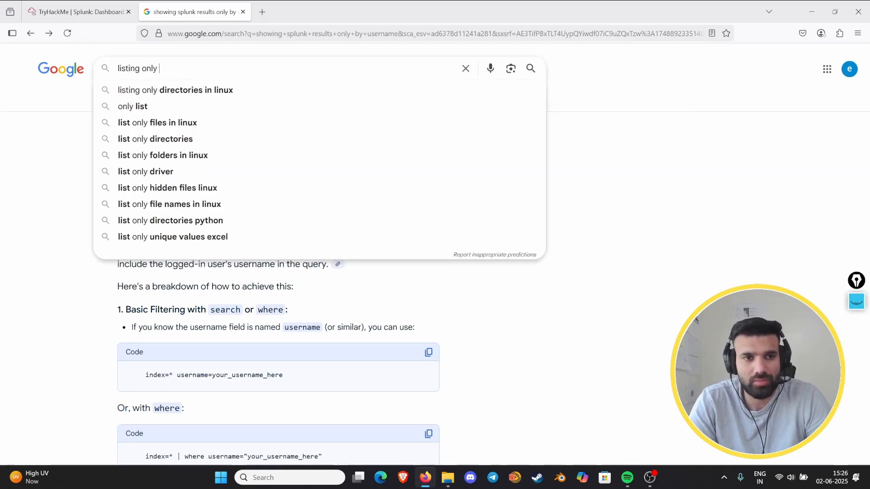
type("the username i")
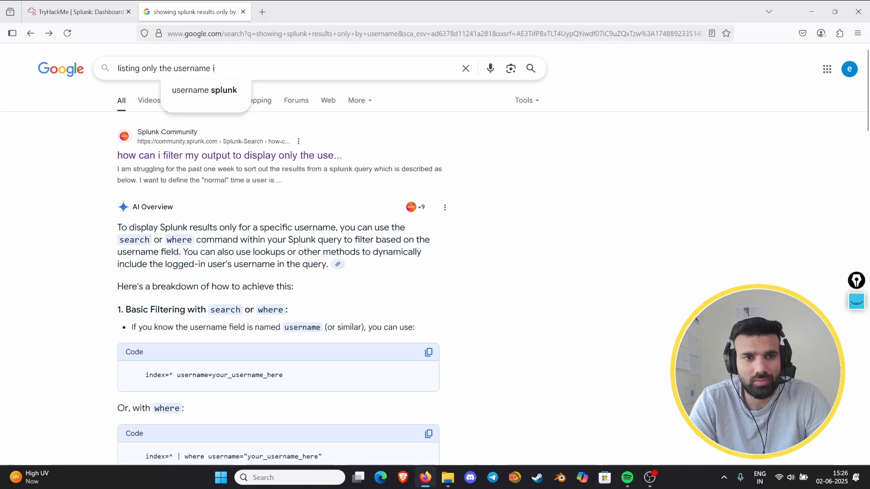
type("n splunk")
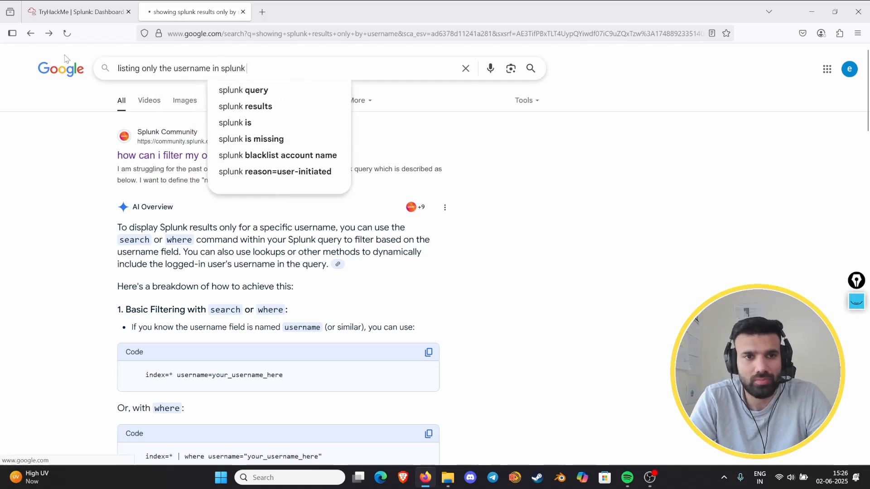
key("Return")
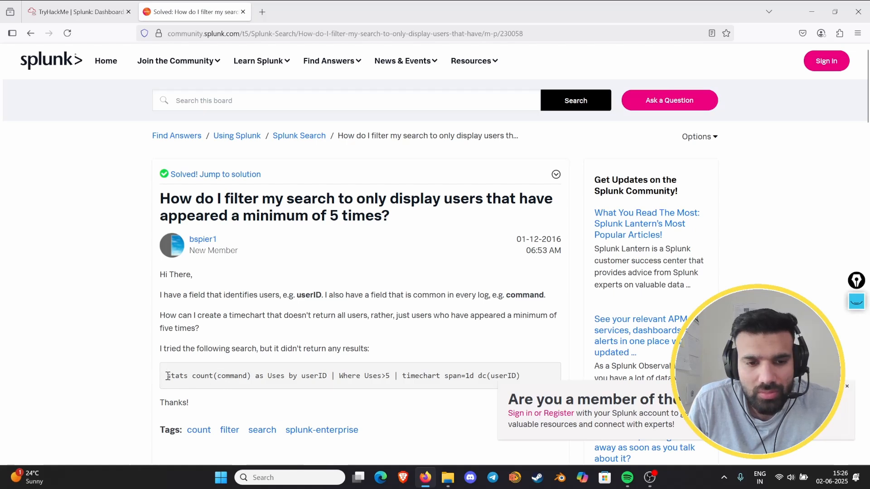
Copy the stats count(command) as Uses by userID part of the query in the Splunk Community question
left_click_drag(168, 376, 320, 372)
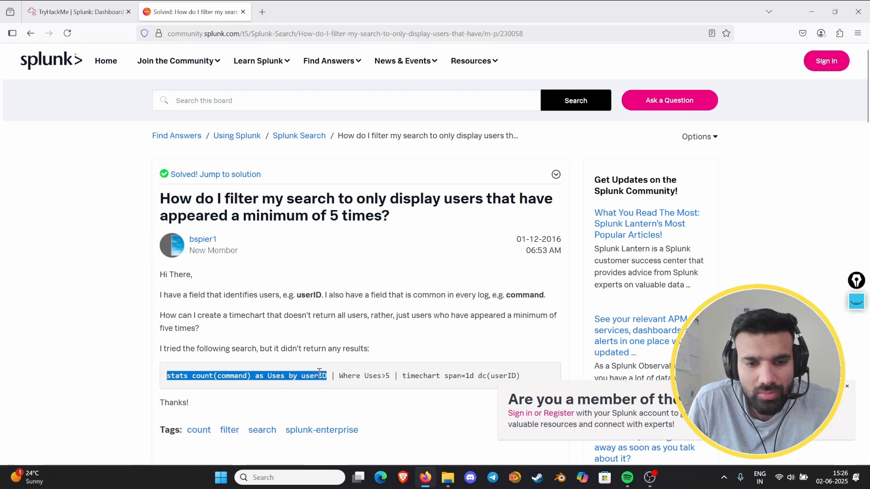
right_click(319, 372)
left_click(347, 224)
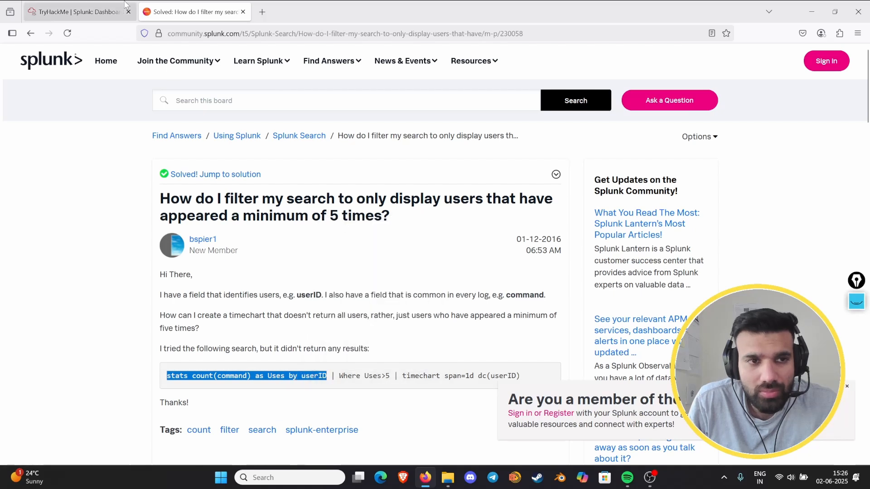
Return to the TryHackMe room and replace the AttackBox clipboard contents with the copied stats command
left_click(77, 12)
left_click(322, 217)
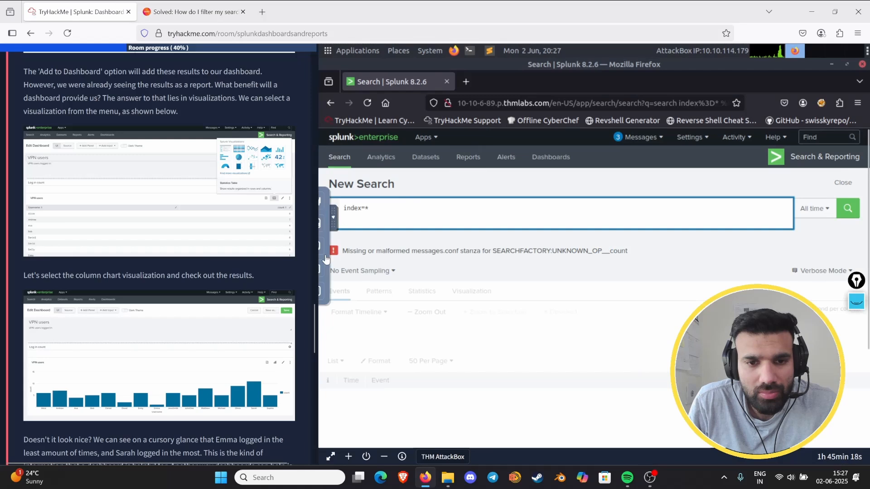
left_click(330, 269)
triple_click(528, 243)
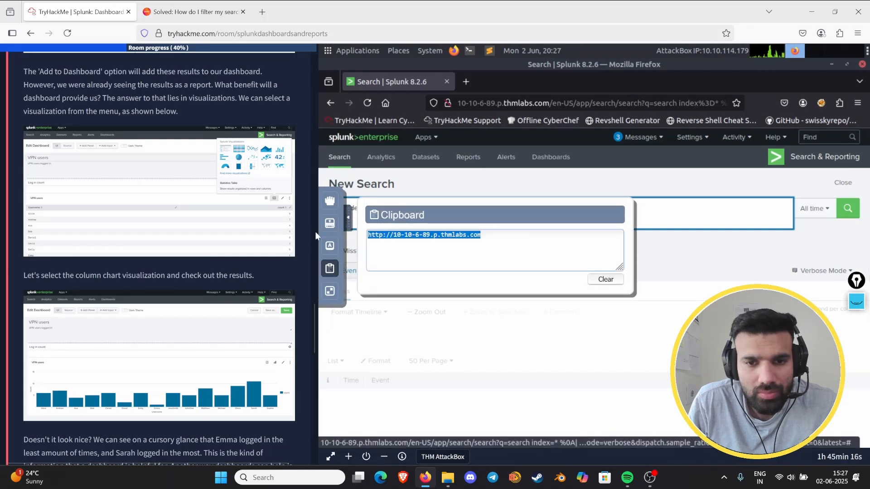
right_click(406, 236)
left_click(428, 310)
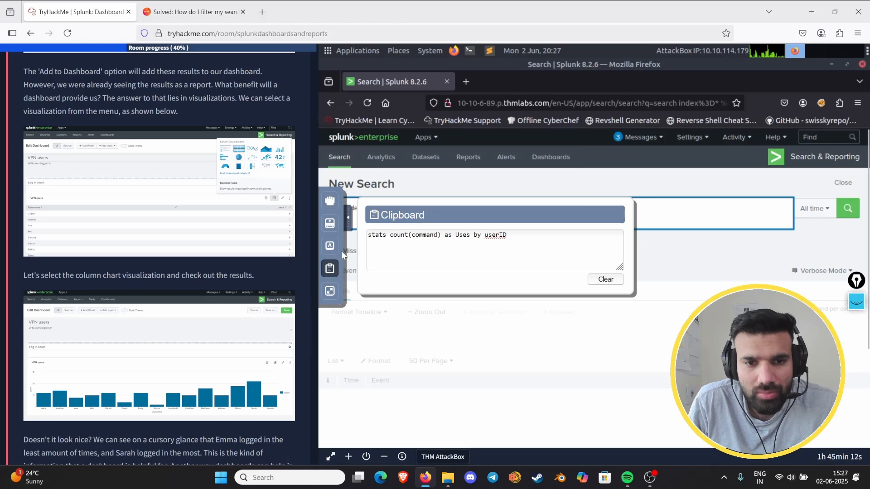
left_click(347, 219)
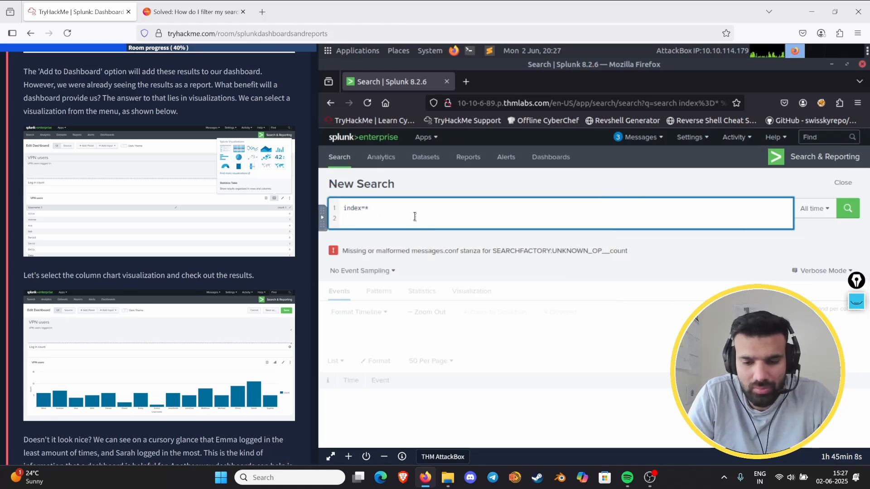
Add a pipe followed by the copied stats count(command) as Uses by userID command on the second query line
key("shift+Return")
type("|")
key("ctrl+v")
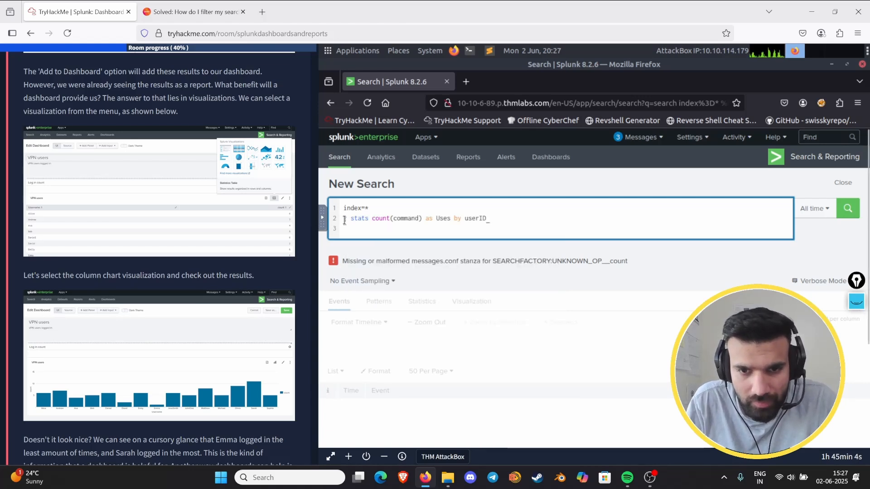
Change the grouping field of the stats command from userID to Username and run the search
key("BackSpace")
key("BackSpace")
key("BackSpace")
key("BackSpace")
key("BackSpace")
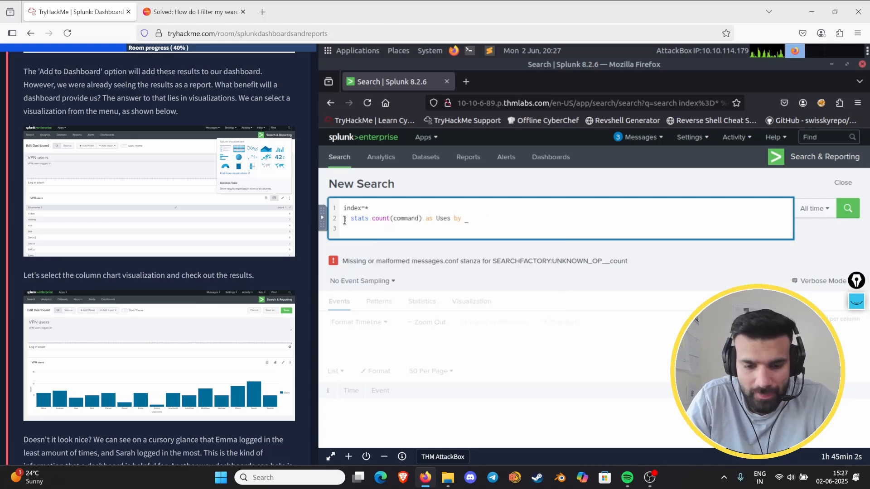
type("sername")
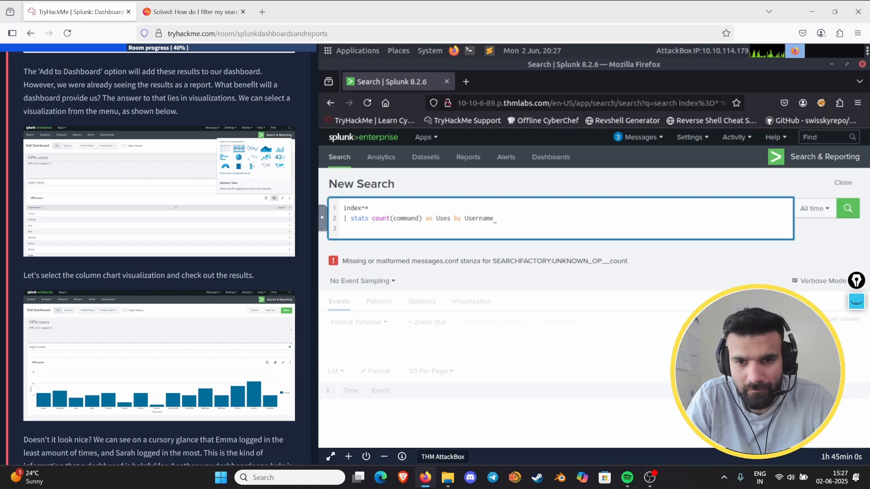
key("Return")
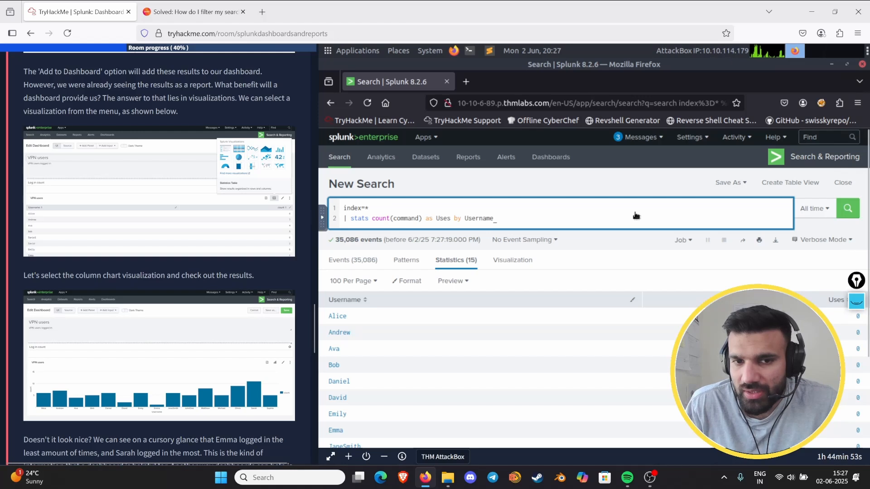
Save the search as a report titled VPN Users with the description "List all the Username", and view the report
left_click(731, 182)
left_click(705, 204)
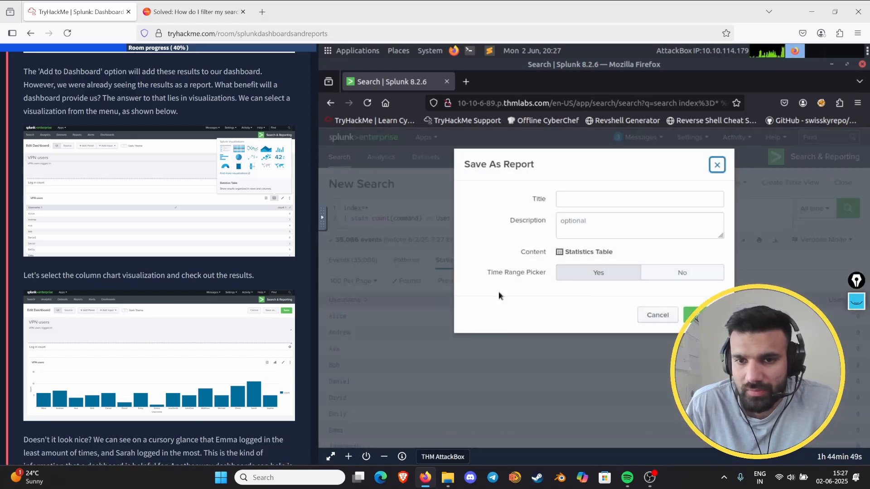
left_click(598, 198)
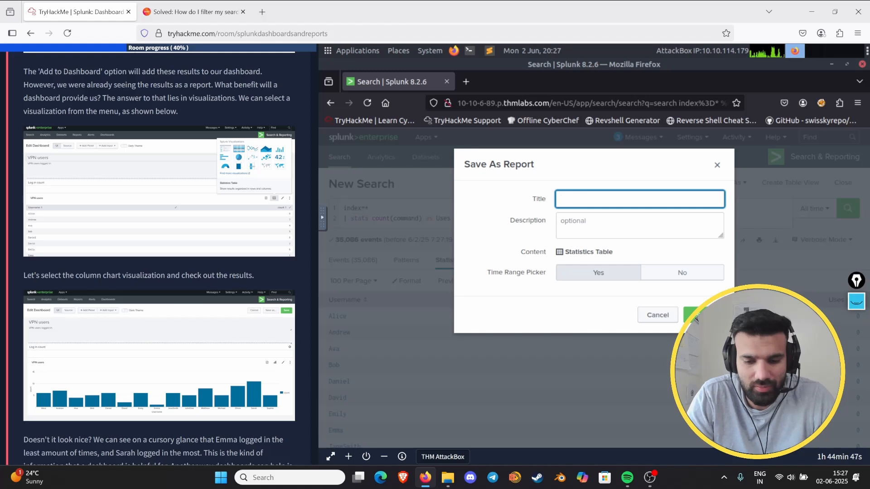
type("VPN Users")
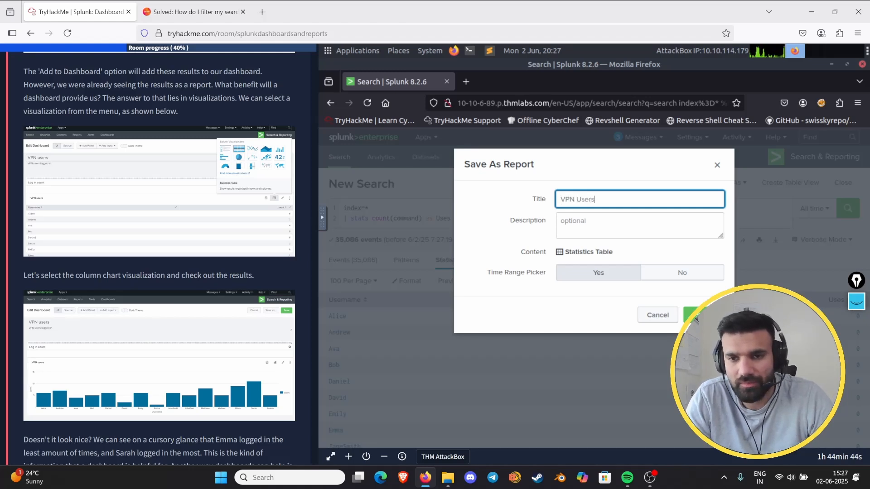
key("Tab")
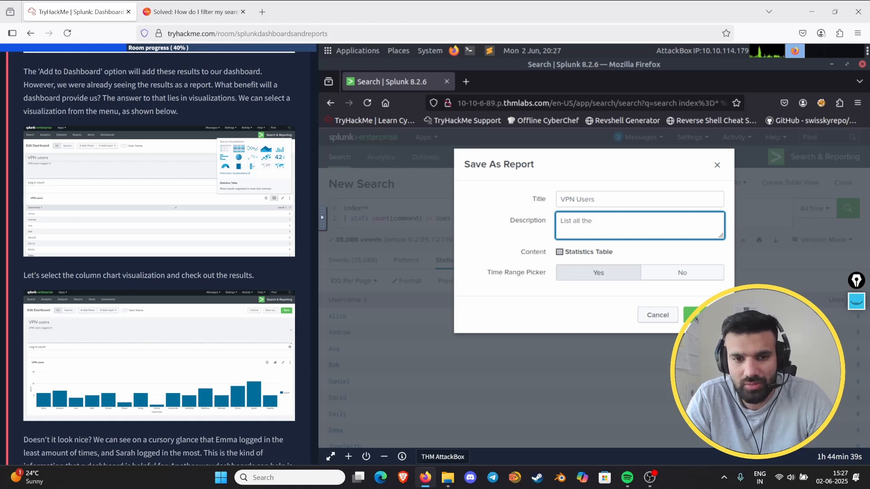
type("List all the Username")
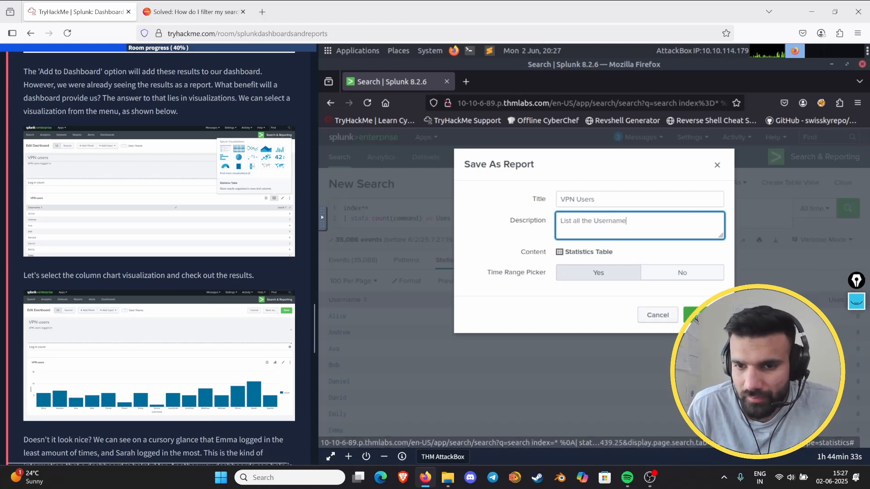
left_click(700, 315)
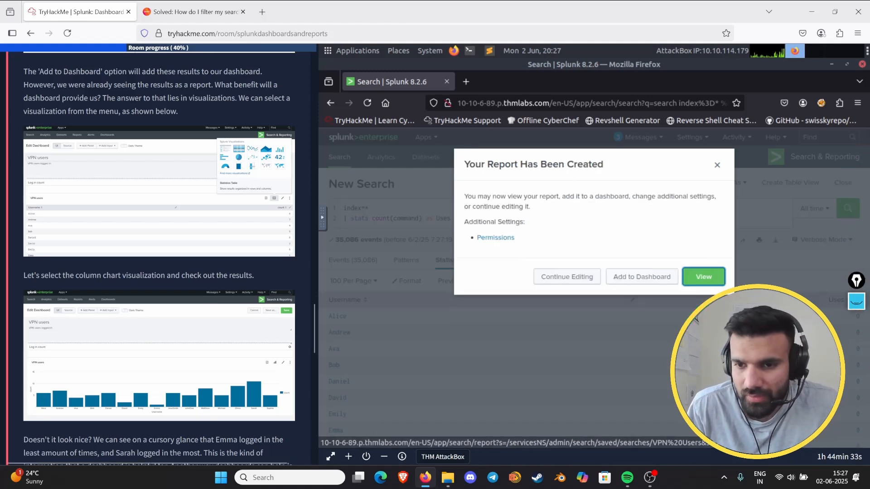
left_click(691, 281)
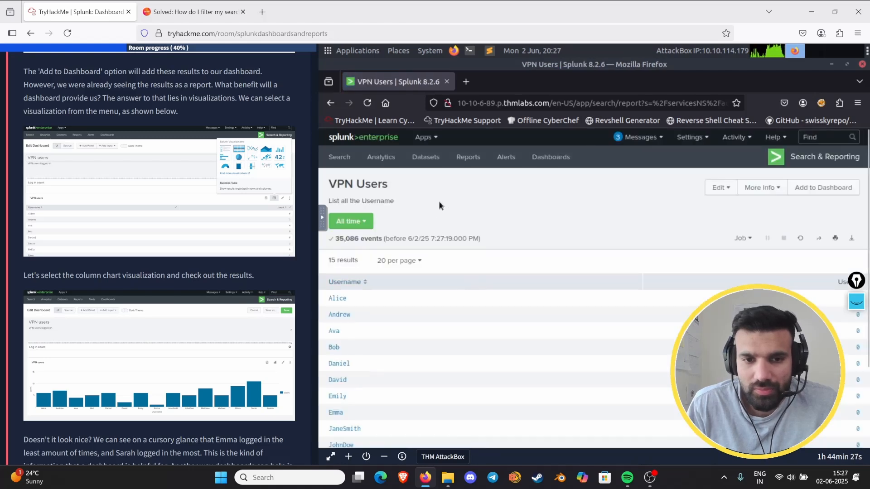
Go to the dashboards list and start a new dashboard titled VPN User
left_click(554, 159)
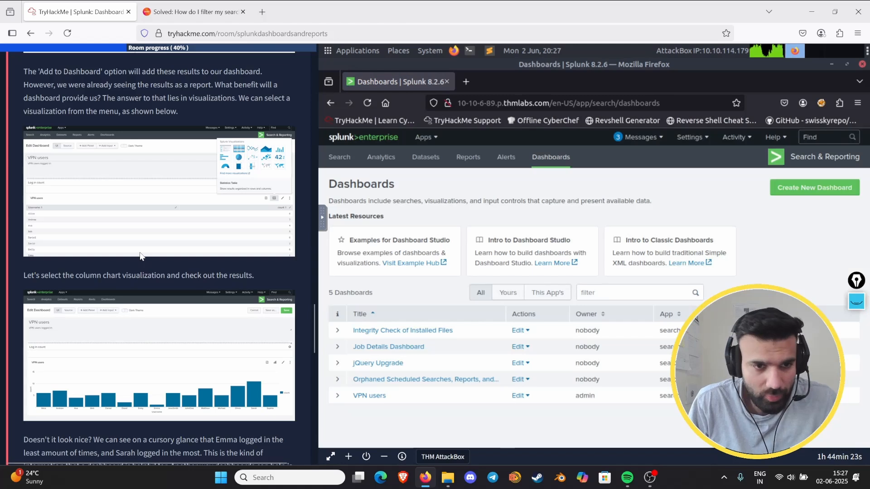
left_click(793, 186)
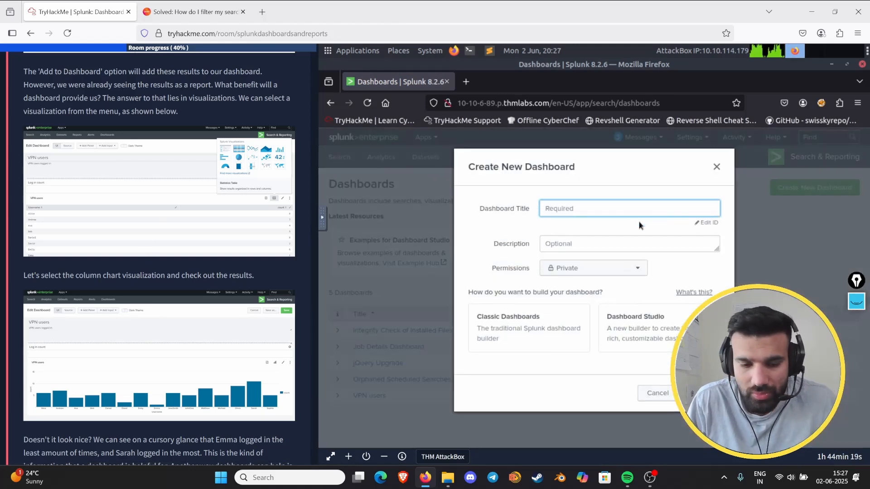
type("VP")
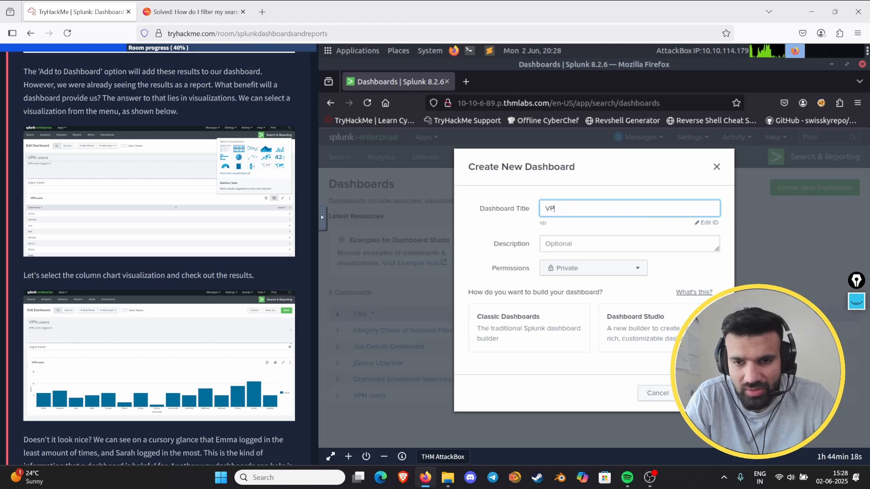
type("N Use")
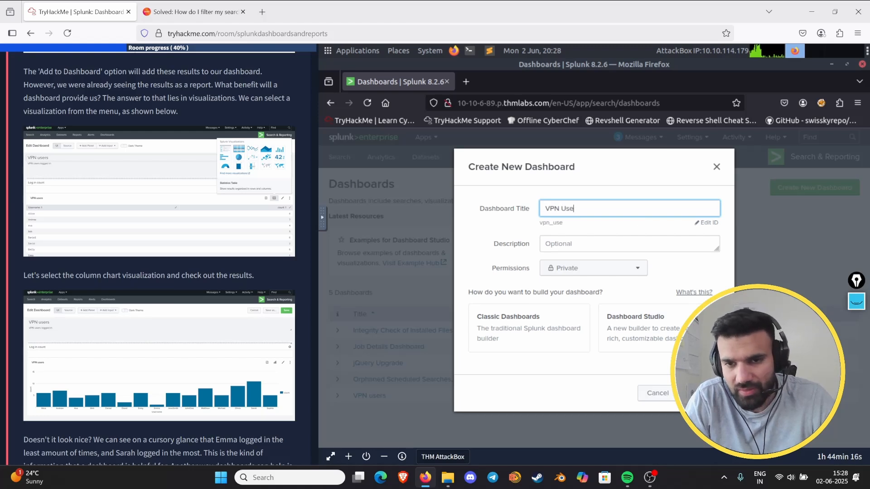
type("r")
key("Tab")
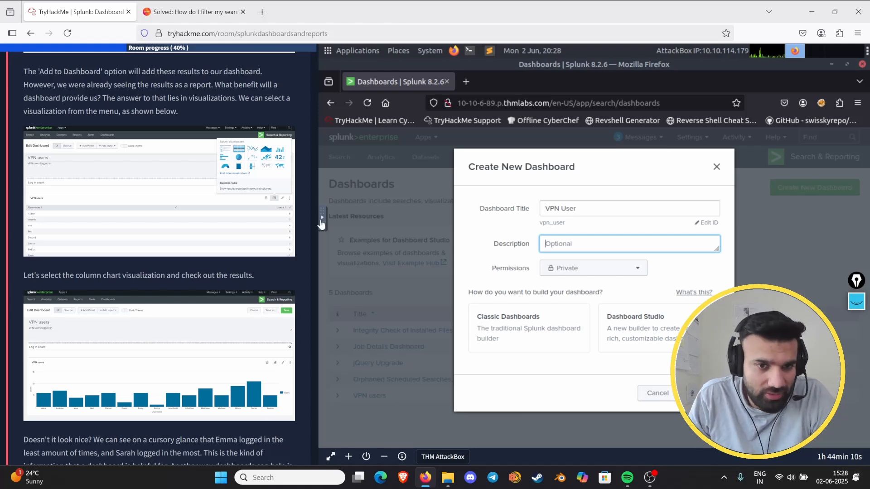
Check the room's example dashboard settings and set the new dashboard's description to "VPN users logged in"
scroll(272, 217, "up", 4)
scroll(272, 217, "up", 3)
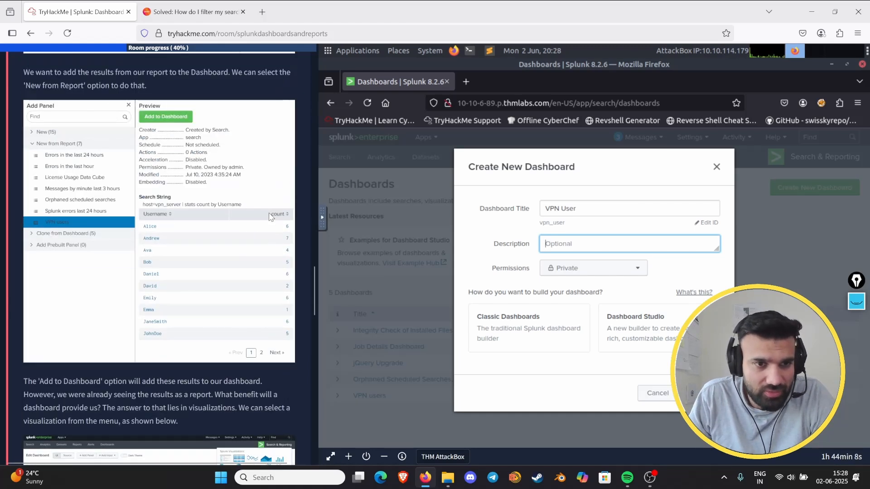
scroll(270, 217, "up", 10)
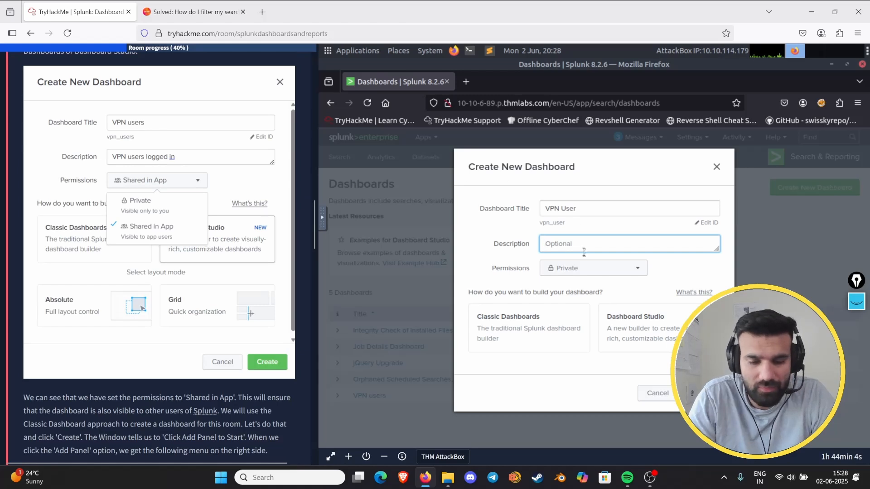
type("VPN users")
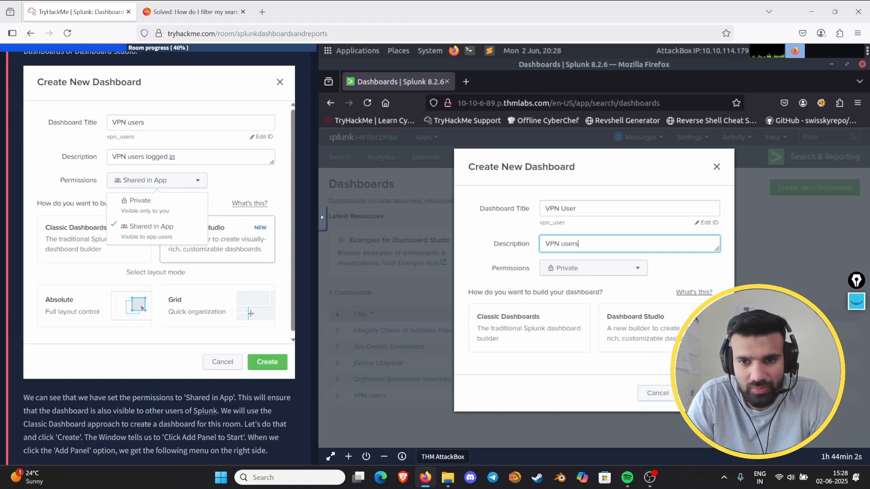
type(" logge")
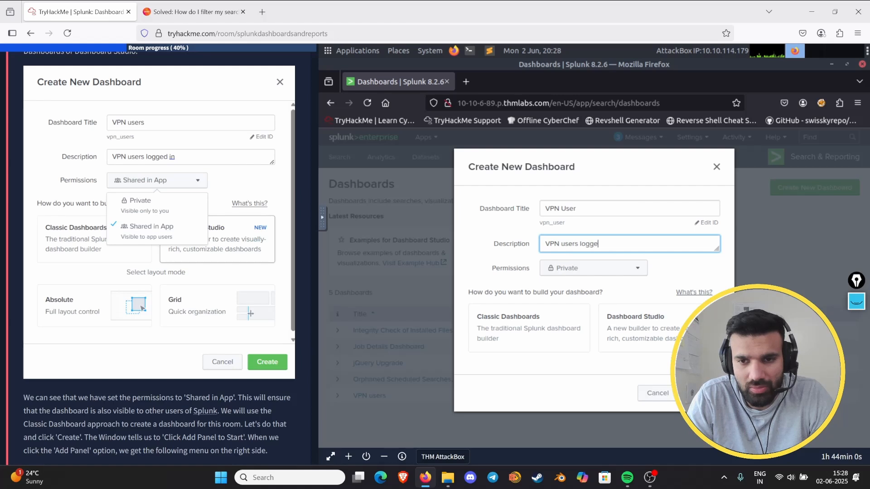
type("d in")
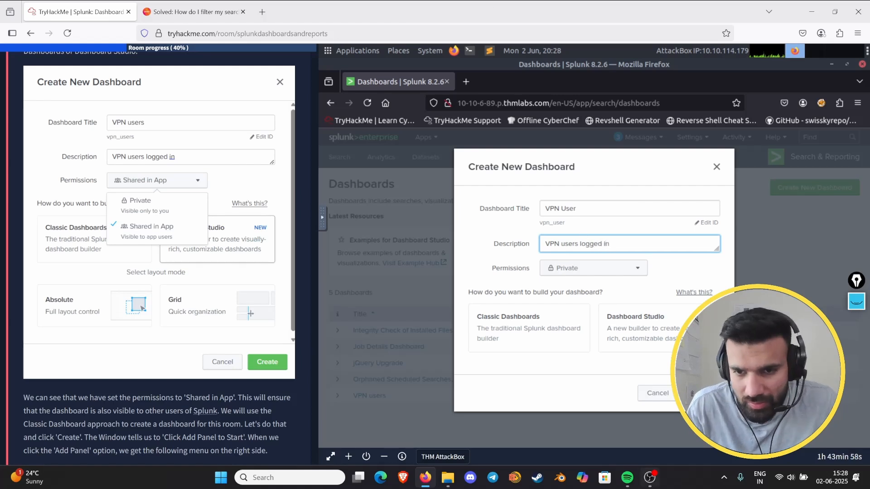
Set the new dashboard's permissions to Shared in App and choose Classic Dashboards as the builder
left_click(597, 272)
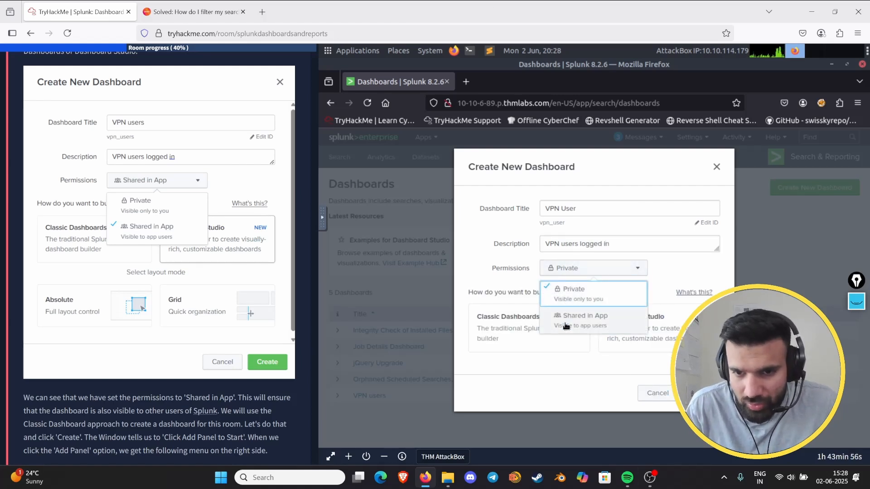
left_click(573, 318)
left_click(531, 332)
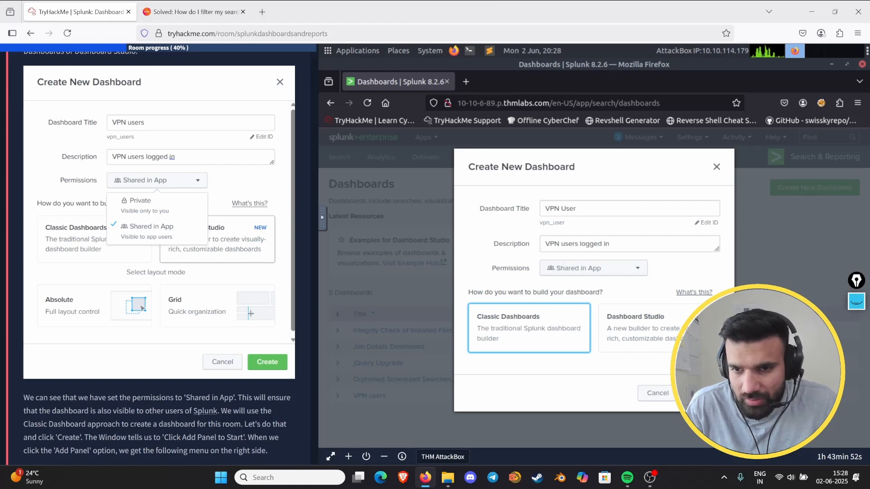
Create the VPN User dashboard and find the room's instructions for adding a report panel
left_click(701, 393)
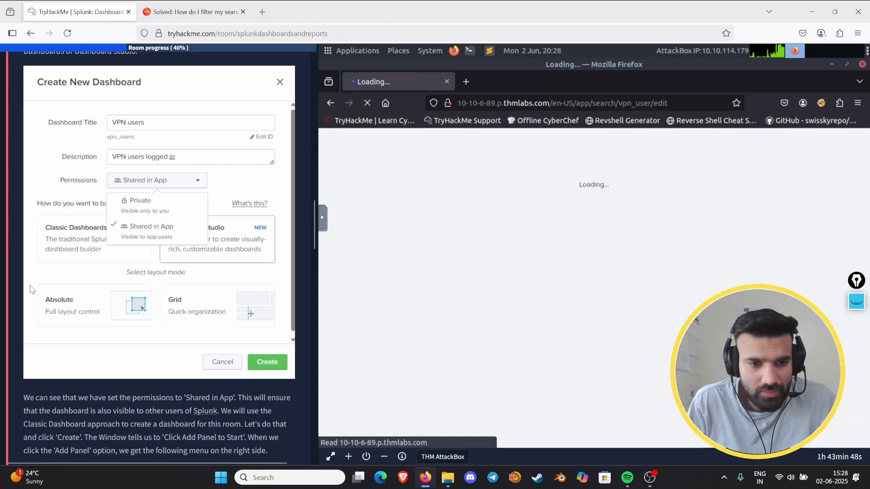
scroll(112, 278, "down", 10)
scroll(112, 278, "down", 3)
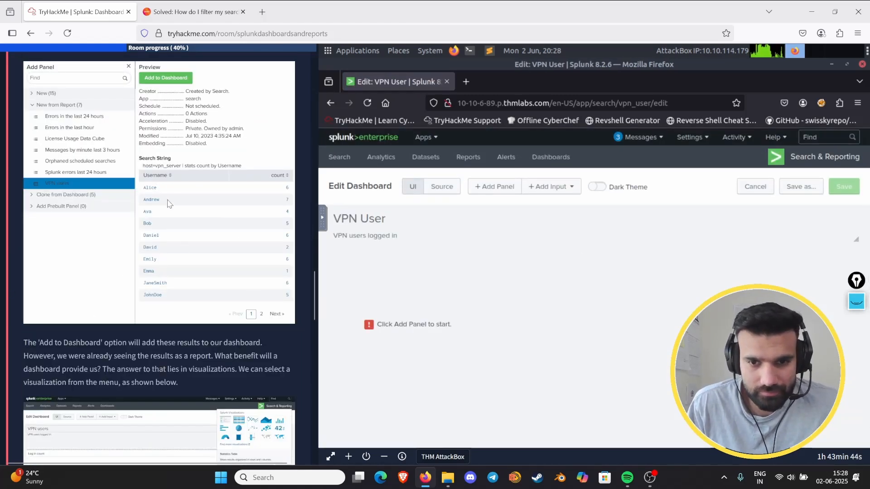
Add the existing VPN Users report to the dashboard as a panel, checking the room's guidance, and close the panel chooser
left_click(498, 186)
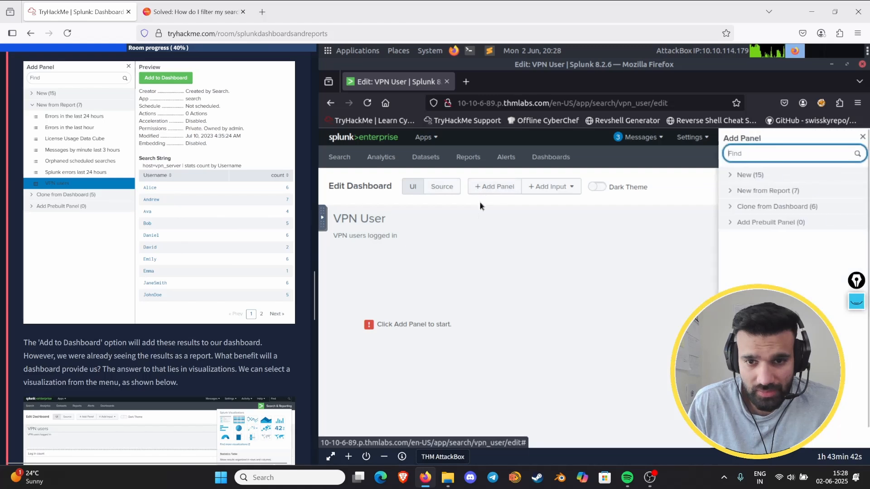
left_click(725, 193)
left_click(747, 298)
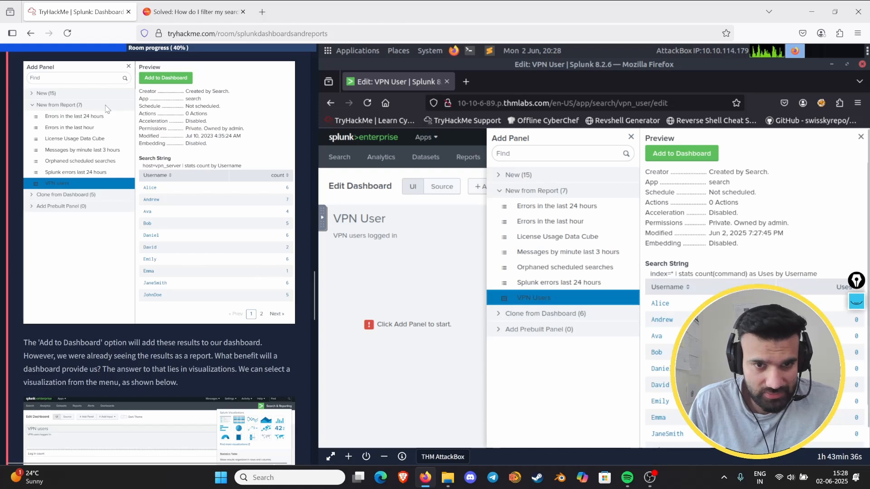
scroll(181, 245, "down", 5)
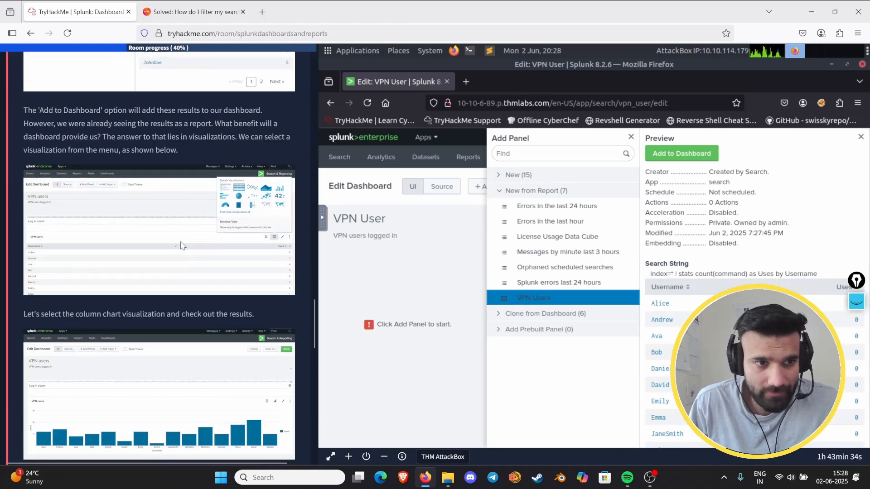
scroll(181, 245, "down", 1)
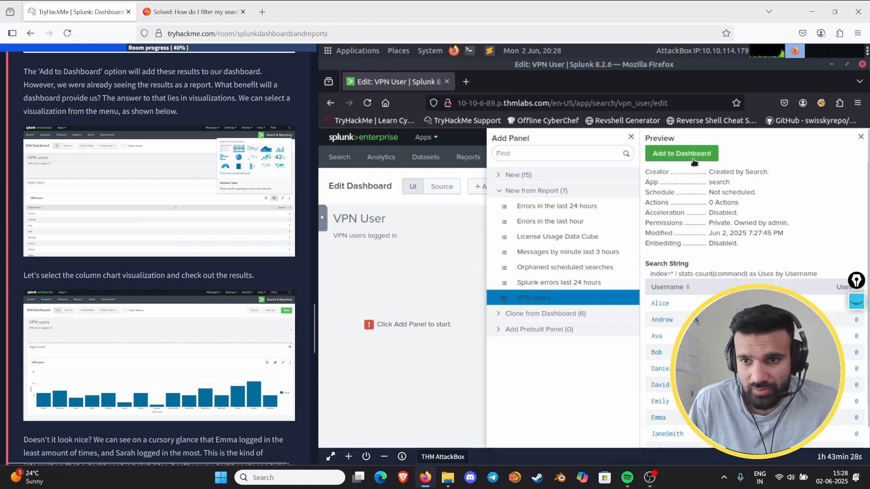
left_click(657, 153)
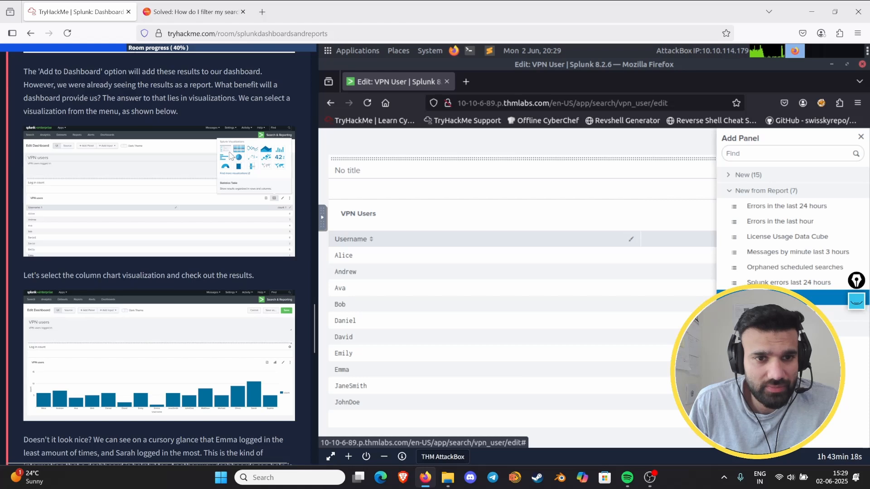
scroll(228, 158, "down", 3)
scroll(136, 107, "up", 3)
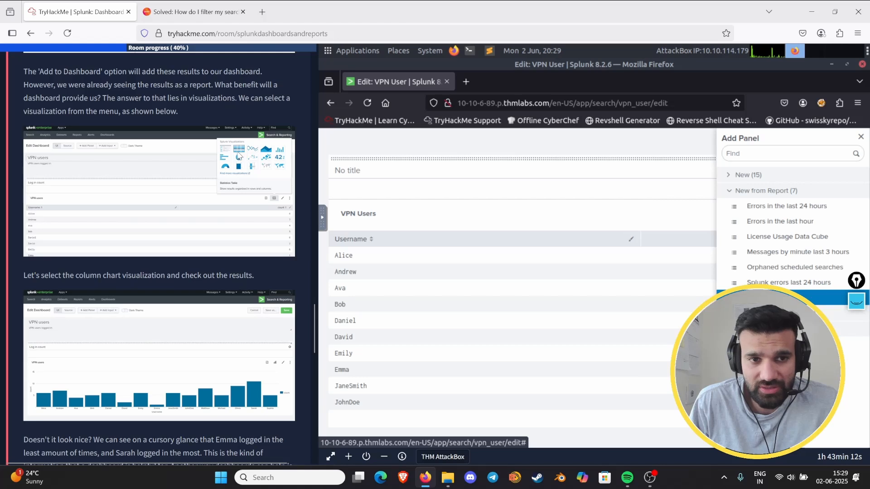
scroll(195, 195, "down", 4)
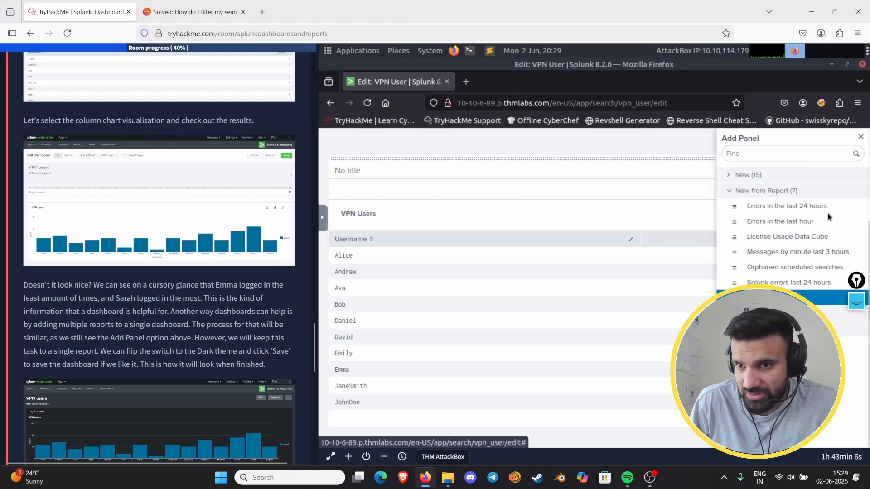
left_click(629, 139)
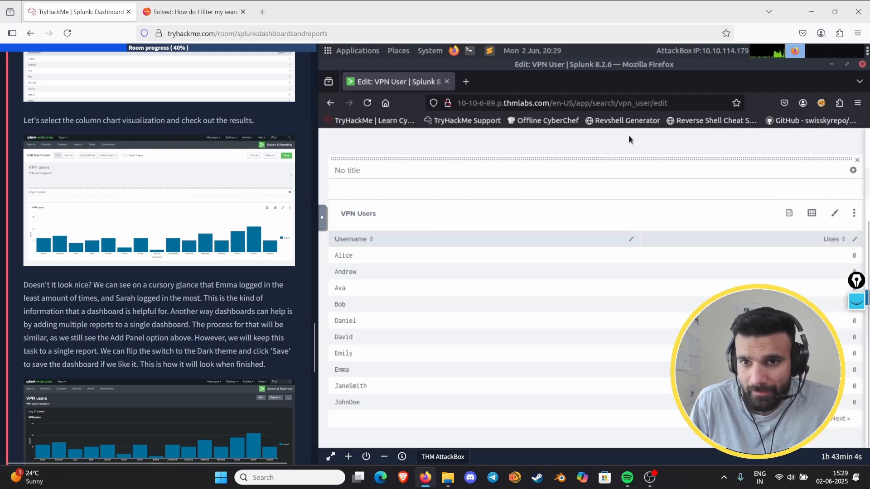
Check the room's visualization instructions and choose the Statistics Table visualization for the VPN Users panel
left_click(798, 170)
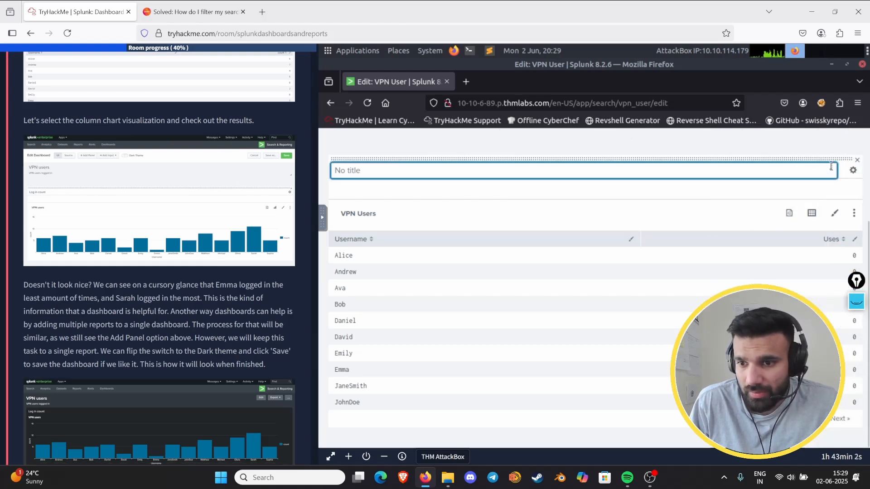
scroll(607, 197, "up", 2)
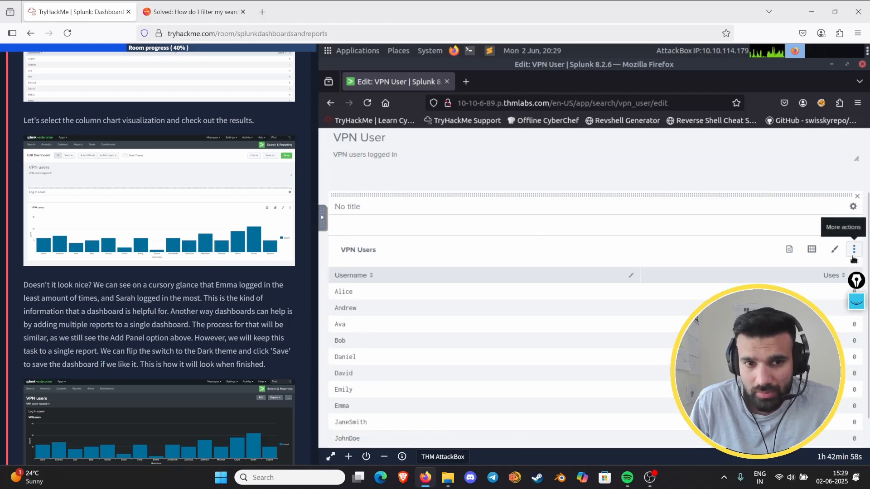
scroll(851, 256, "down", 1)
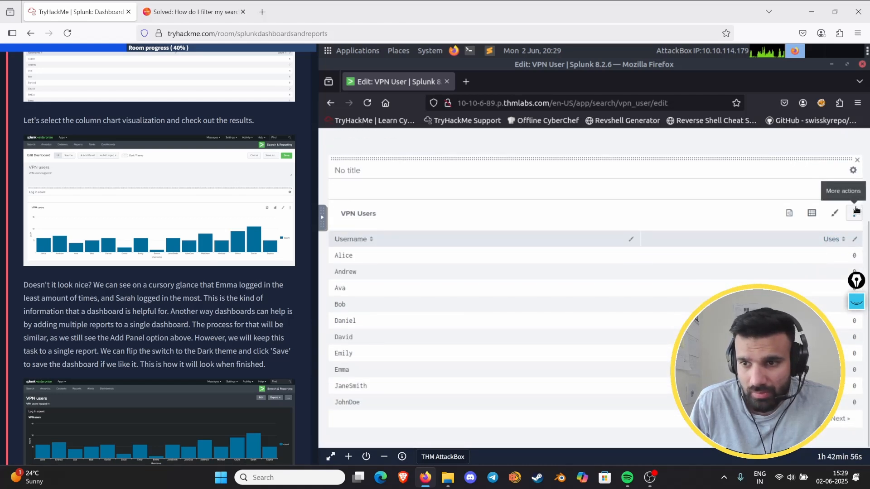
left_click(855, 212)
left_click(854, 211)
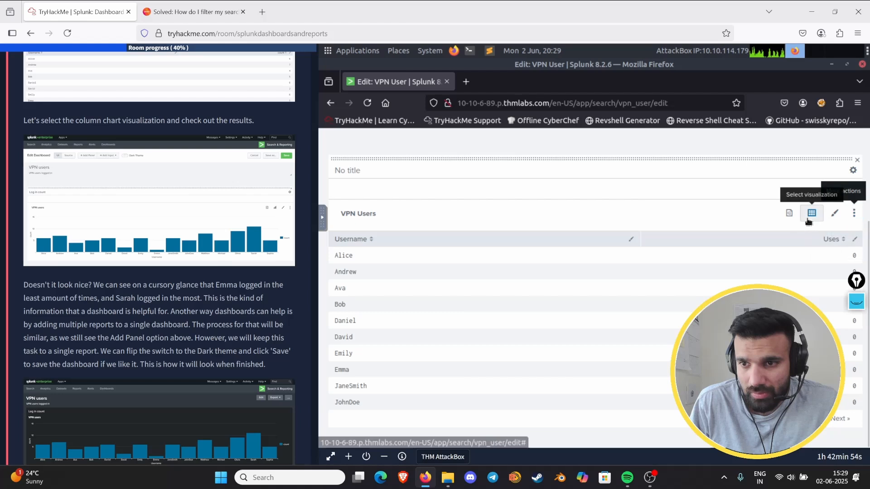
left_click(810, 214)
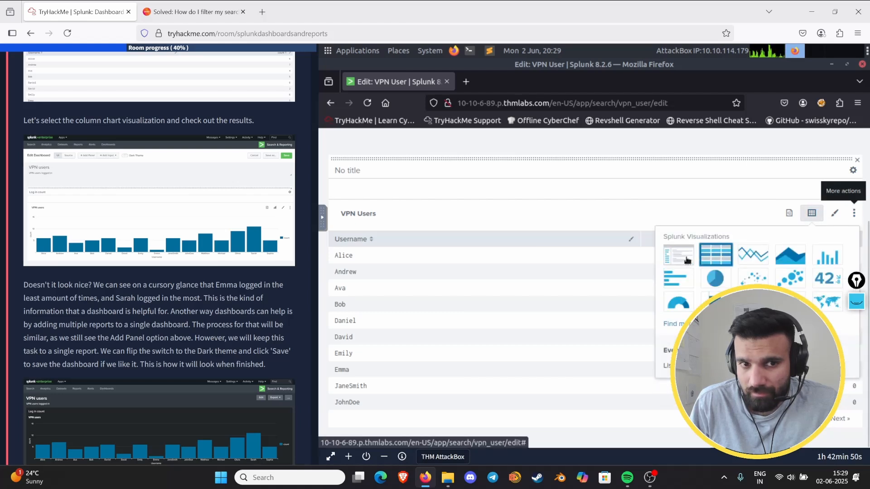
scroll(443, 252, "up", 3)
scroll(76, 197, "up", 2)
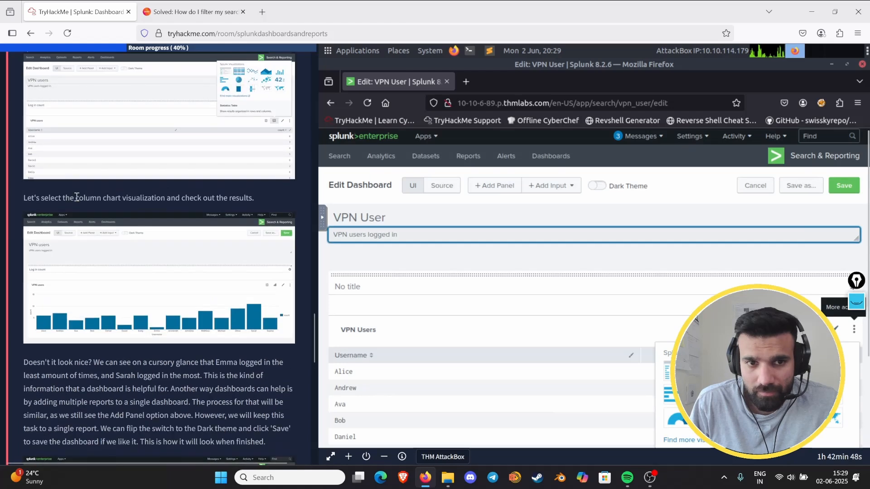
scroll(151, 252, "up", 2)
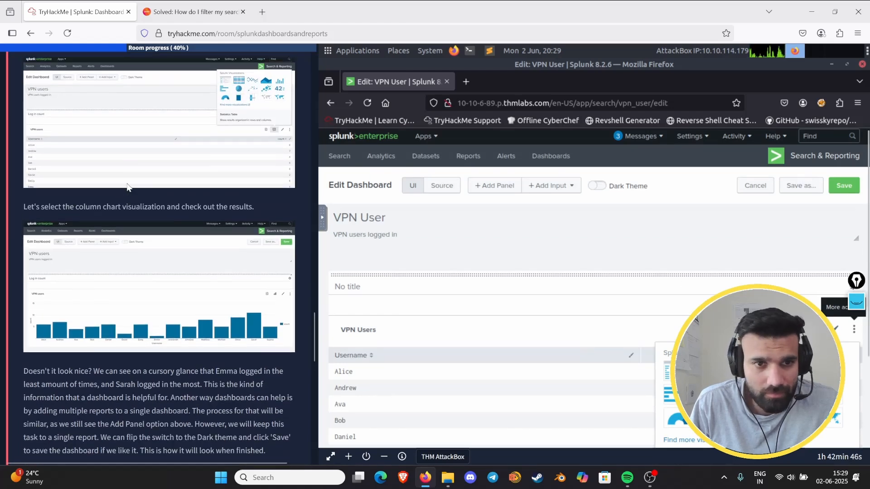
scroll(151, 252, "down", 1)
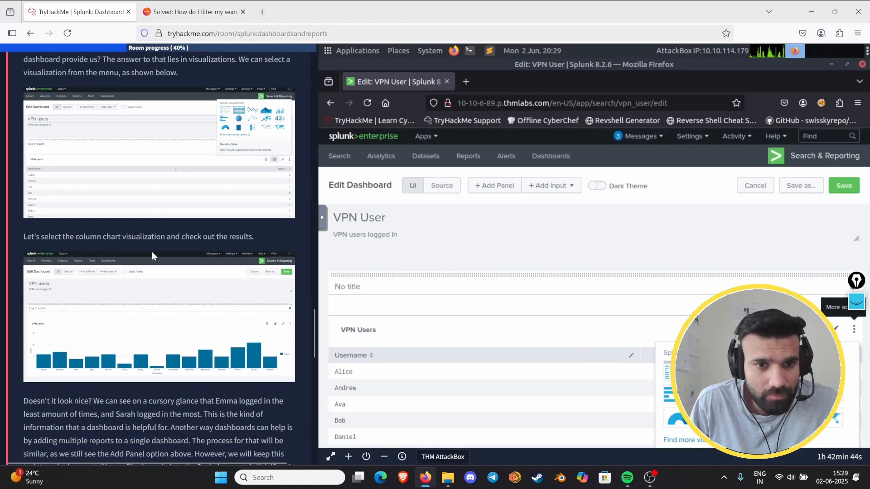
scroll(153, 254, "down", 3)
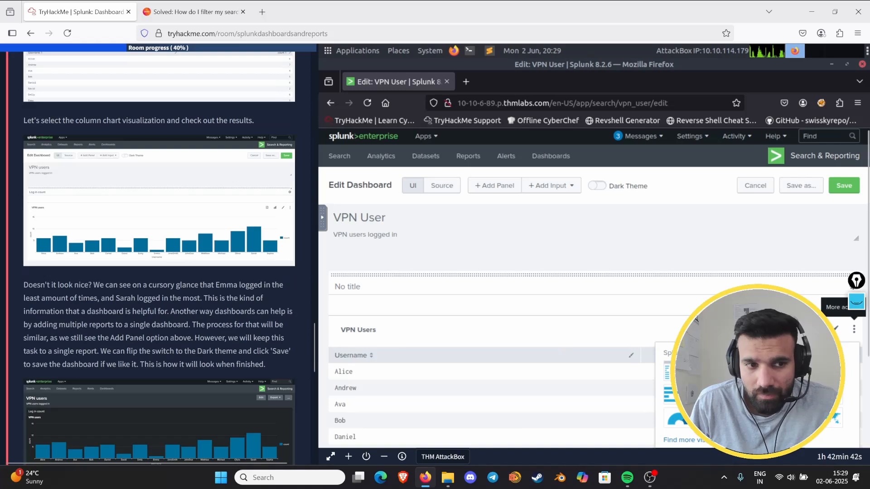
scroll(589, 271, "down", 3)
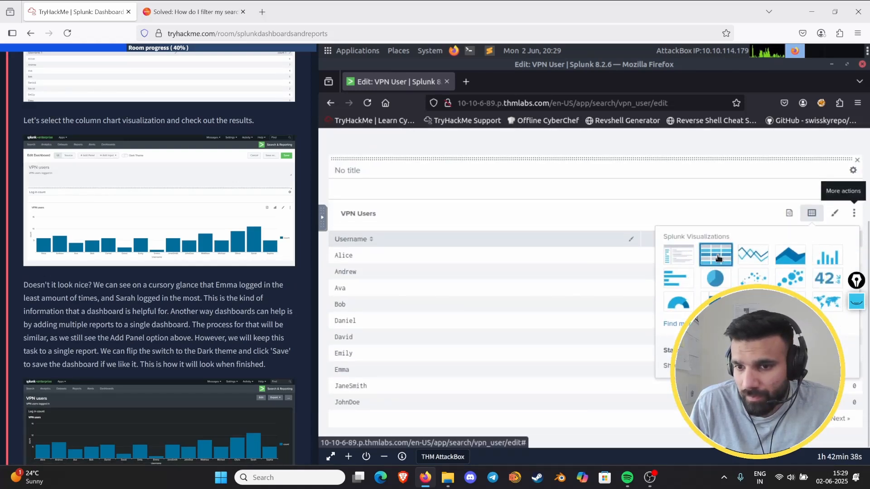
left_click(718, 258)
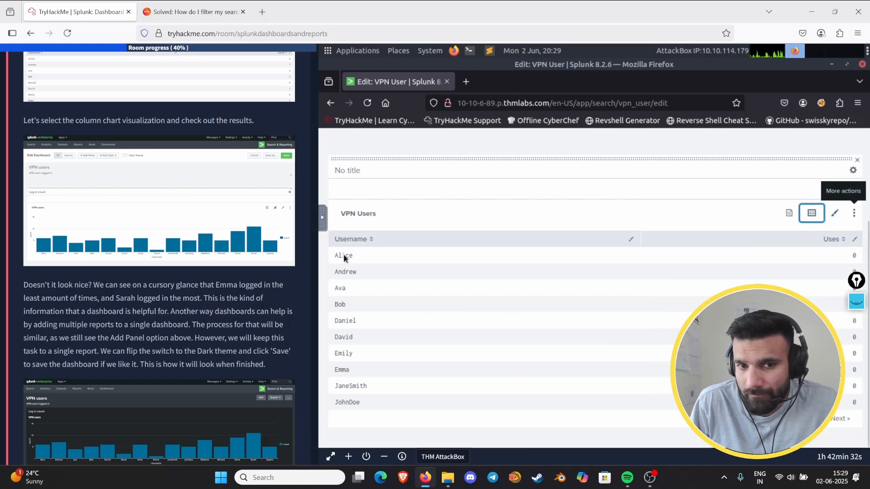
Try the Line Chart visualization on the VPN Users panel
left_click(812, 213)
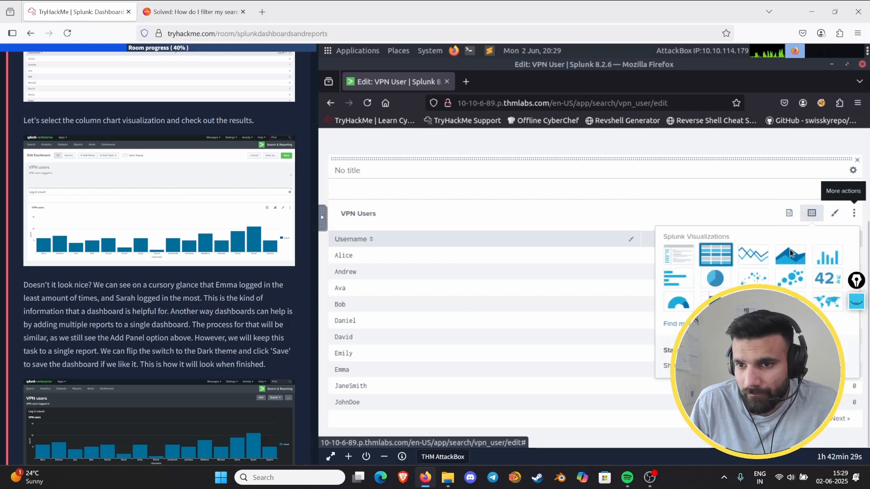
left_click(740, 264)
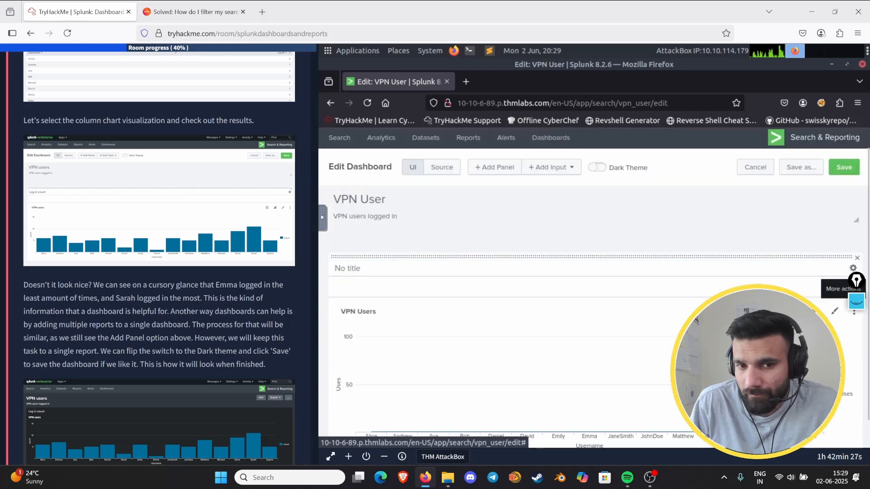
scroll(748, 294, "down", 1)
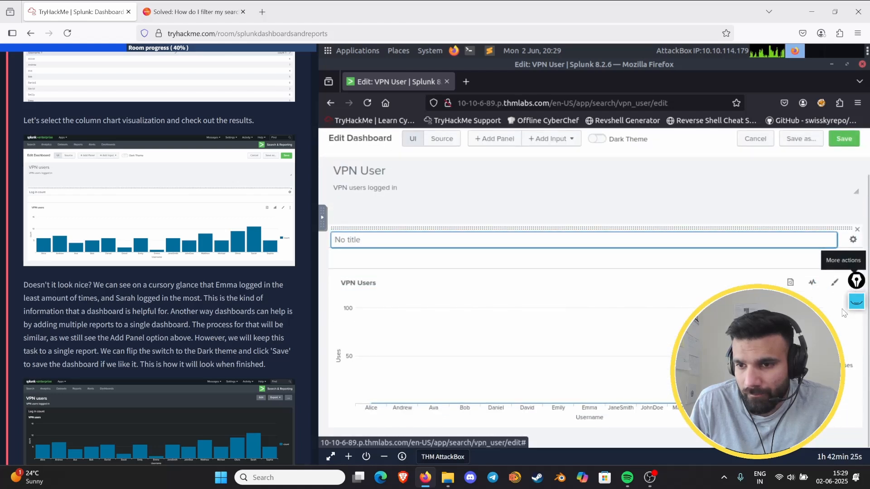
Try the Events and Pie Chart visualizations on the VPN Users panel
left_click(812, 283)
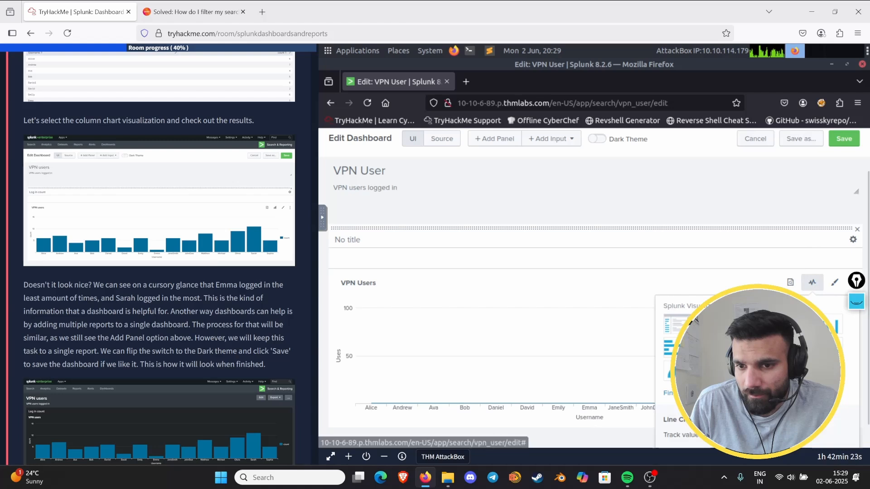
left_click(679, 325)
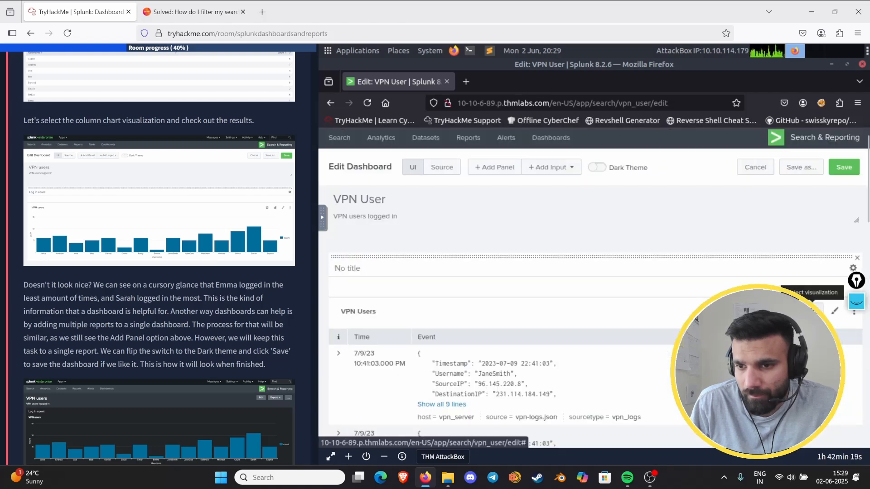
left_click(813, 311)
left_click(717, 202)
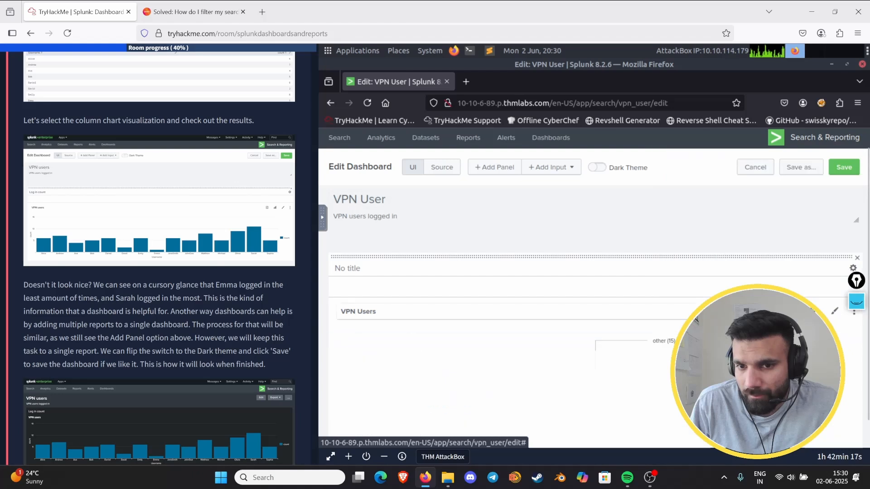
scroll(594, 290, "down", 2)
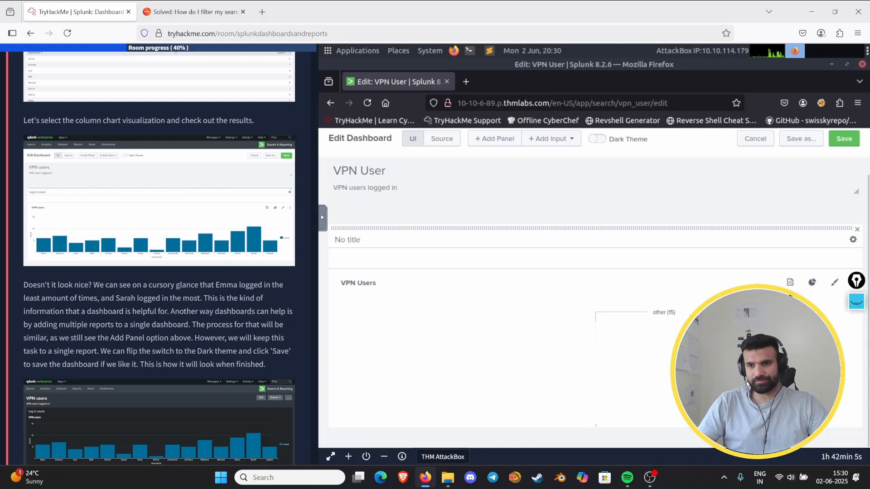
Compare the visualization choices with the room's example and set the VPN Users panel to Statistics Table
left_click(811, 282)
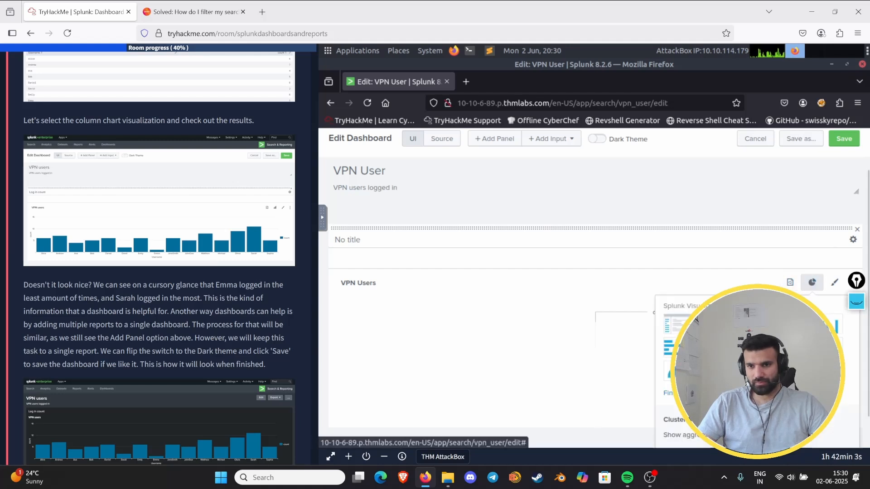
scroll(274, 321, "up", 5)
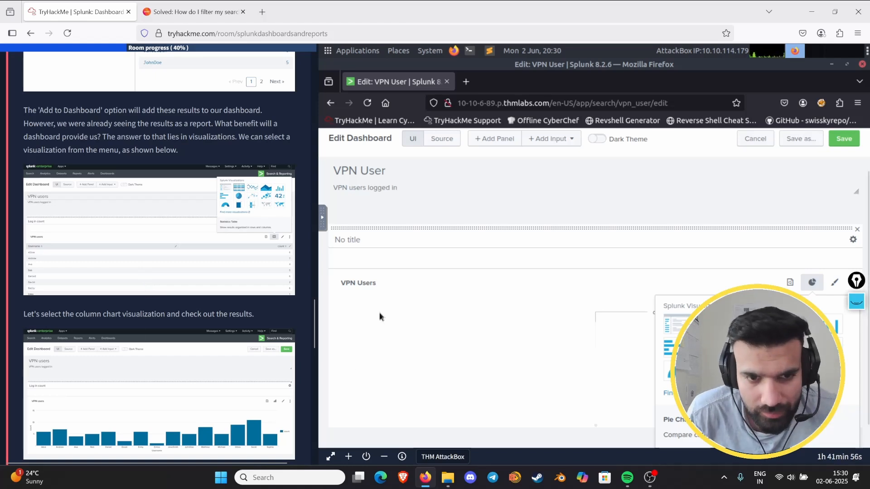
scroll(617, 355, "down", 1)
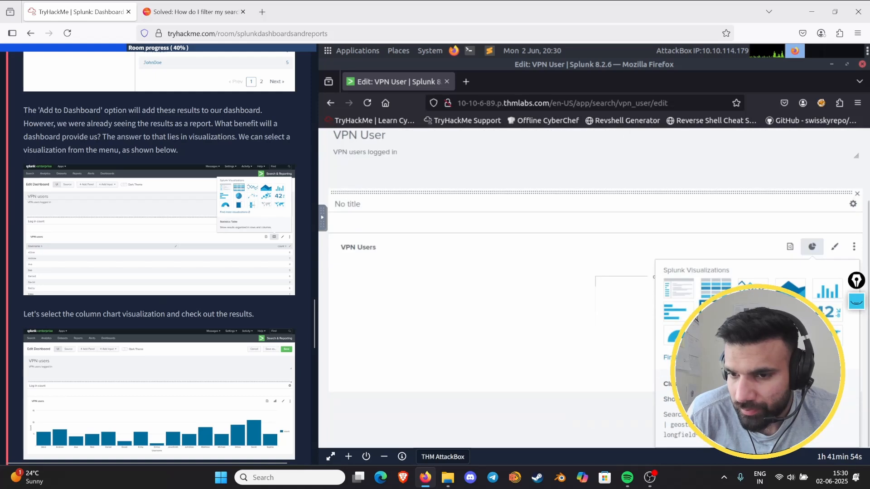
scroll(617, 354, "up", 1)
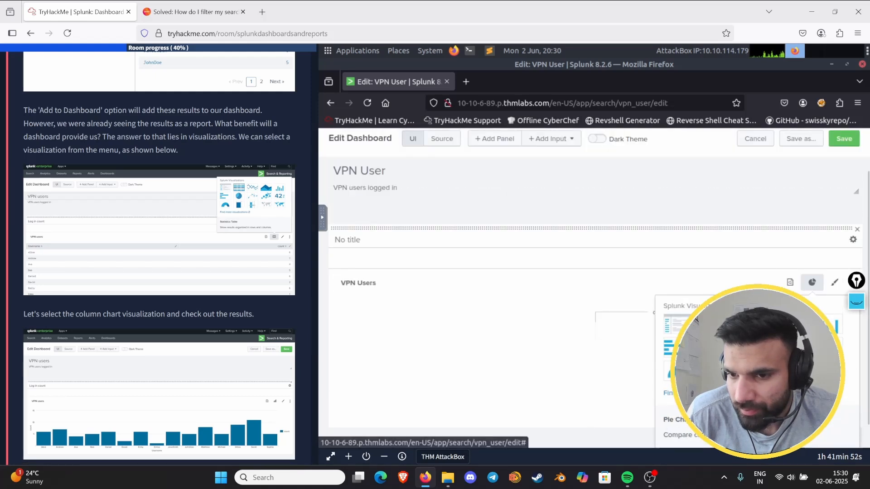
left_click(812, 282)
left_click(811, 289)
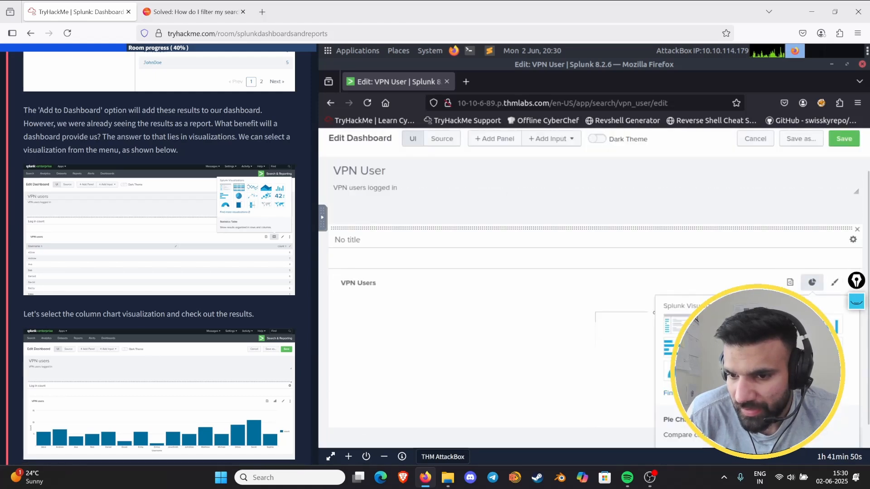
left_click(714, 325)
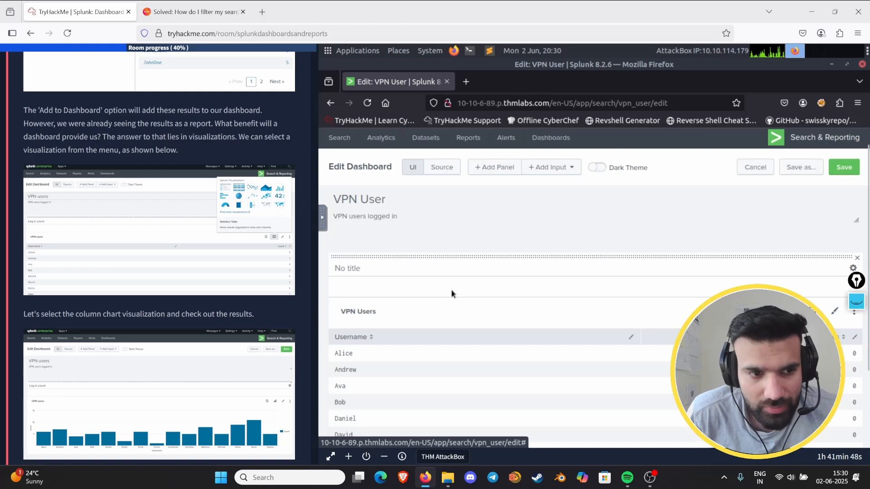
scroll(498, 347, "down", 2)
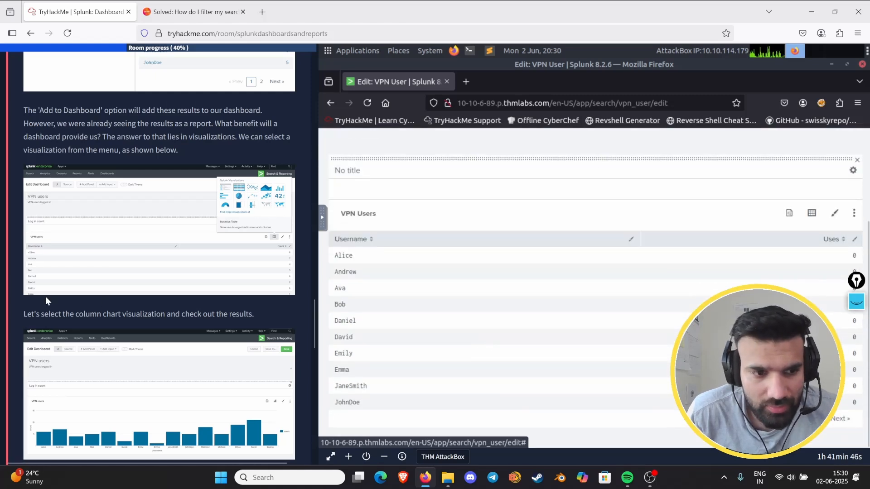
Read the room's column chart instructions and set the VPN Users panel's visualization to Column Chart
scroll(50, 298, "down", 2)
scroll(58, 300, "down", 1)
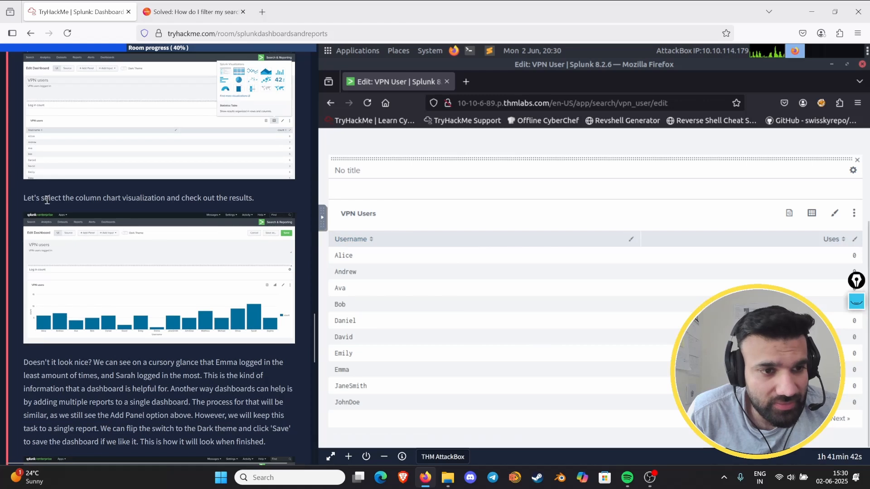
left_click(526, 210)
scroll(226, 264, "down", 3)
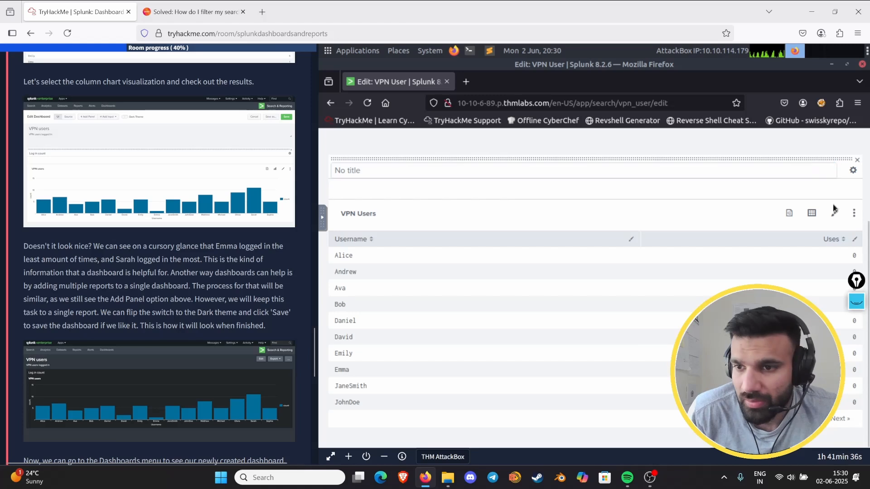
left_click(811, 215)
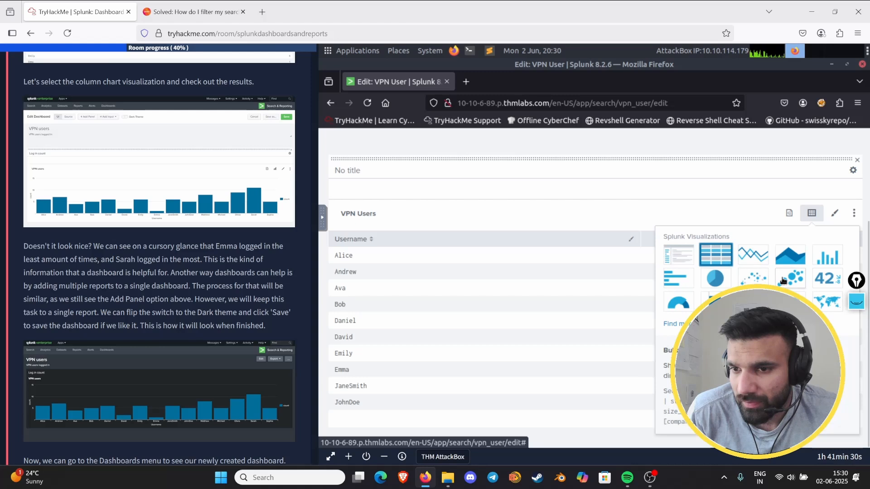
left_click(819, 262)
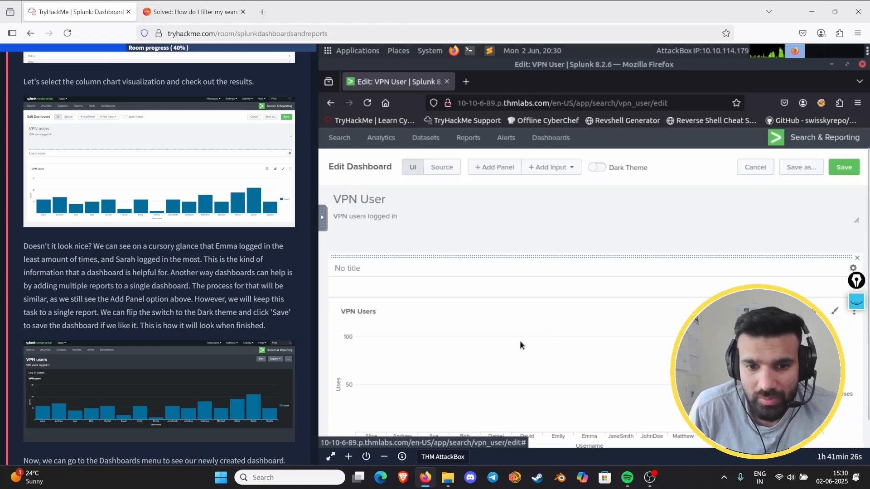
scroll(534, 344, "down", 1)
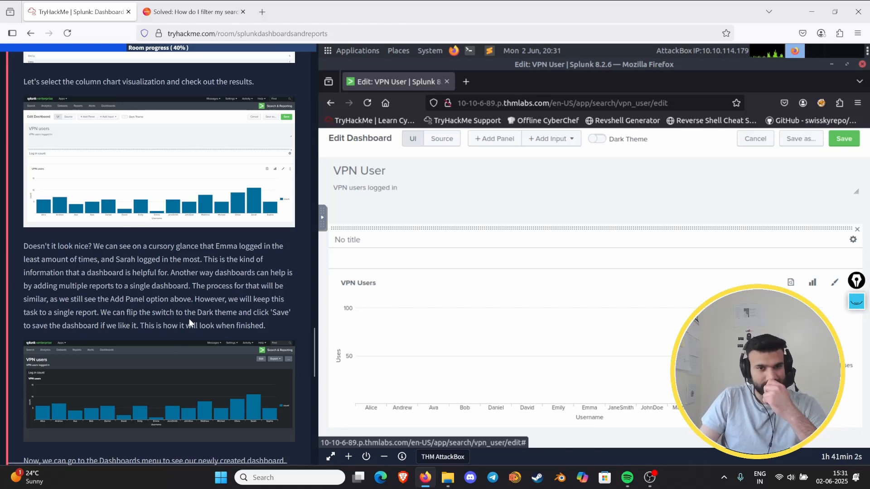
Reopen Task 3 of the room and review its instructions for the search query behind the VPN users report
scroll(188, 318, "up", 10)
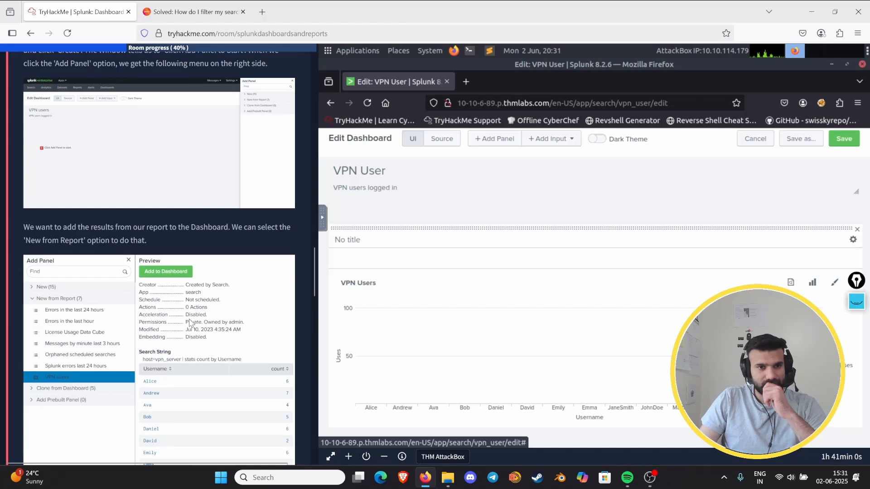
scroll(188, 323, "up", 15)
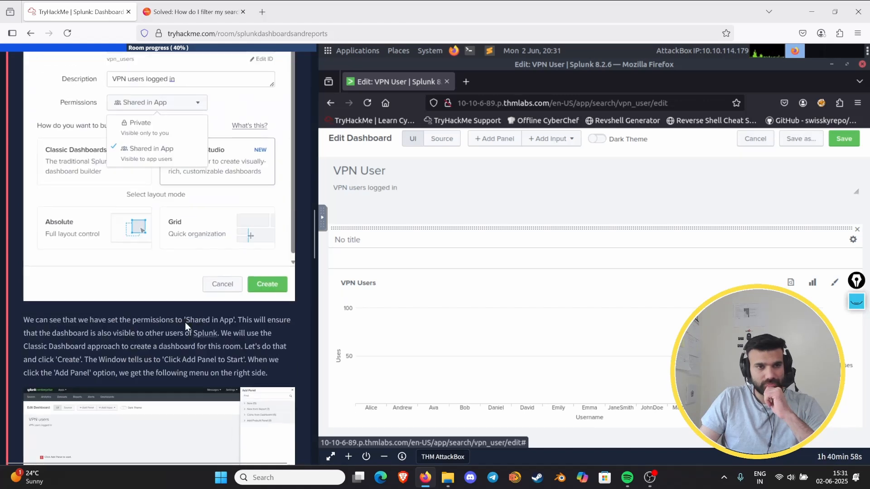
scroll(185, 316, "up", 10)
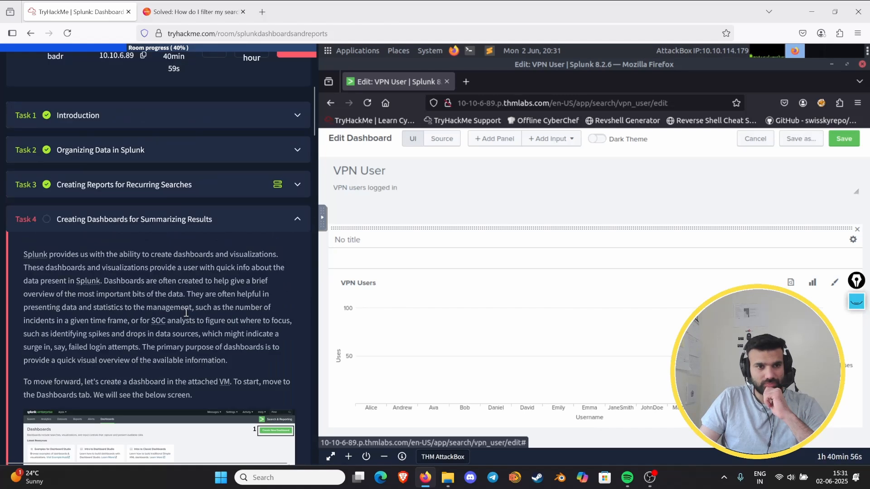
left_click(157, 343)
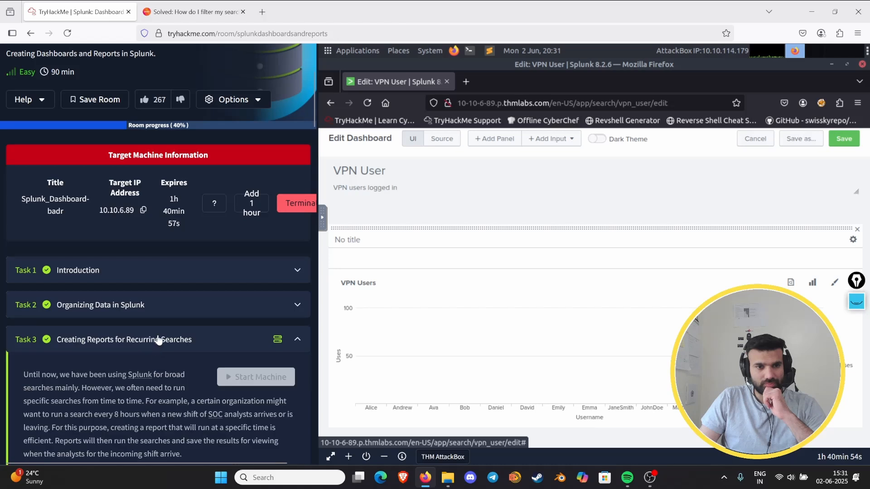
scroll(149, 340, "down", 15)
scroll(148, 340, "down", 15)
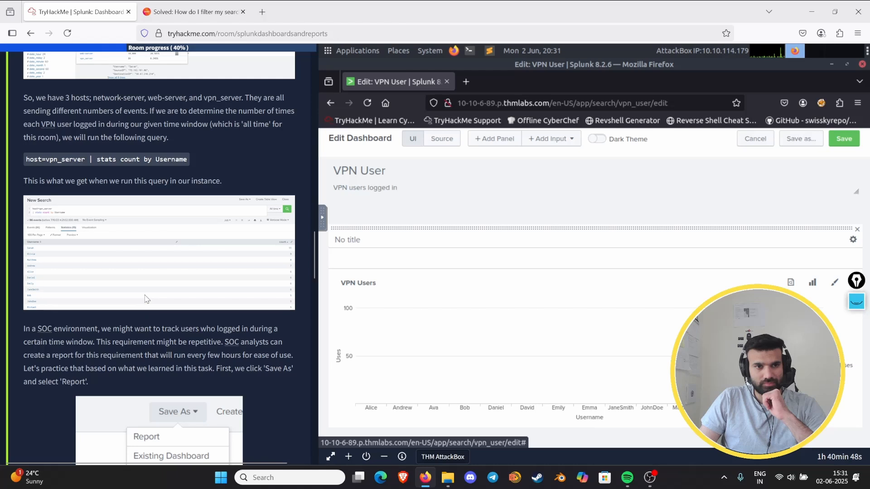
scroll(146, 299, "down", 5)
scroll(143, 292, "up", 7)
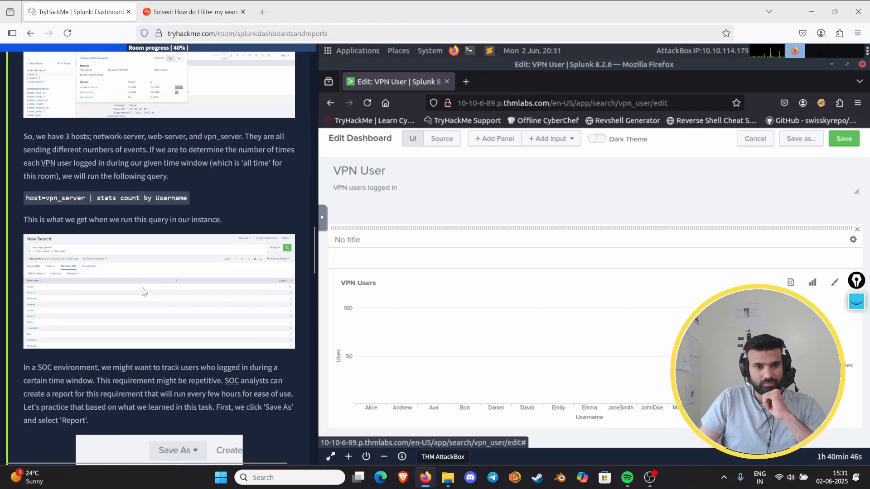
scroll(143, 291, "down", 3)
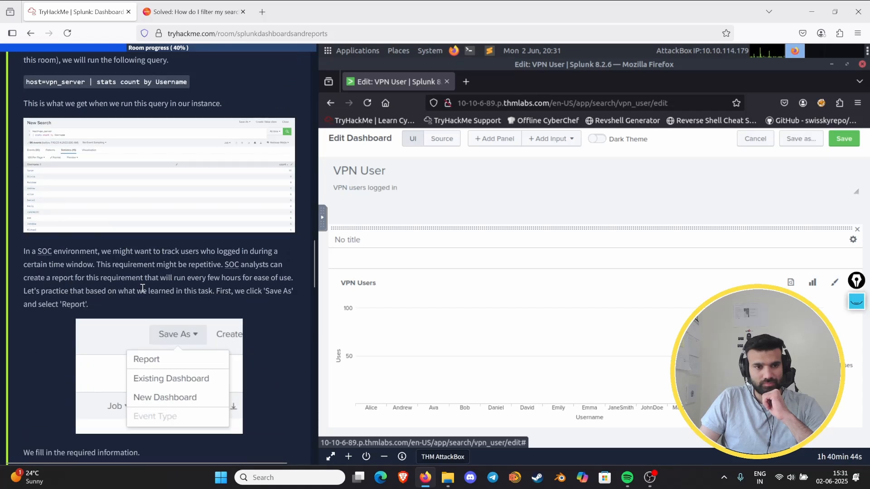
scroll(143, 290, "down", 5)
scroll(144, 291, "up", 10)
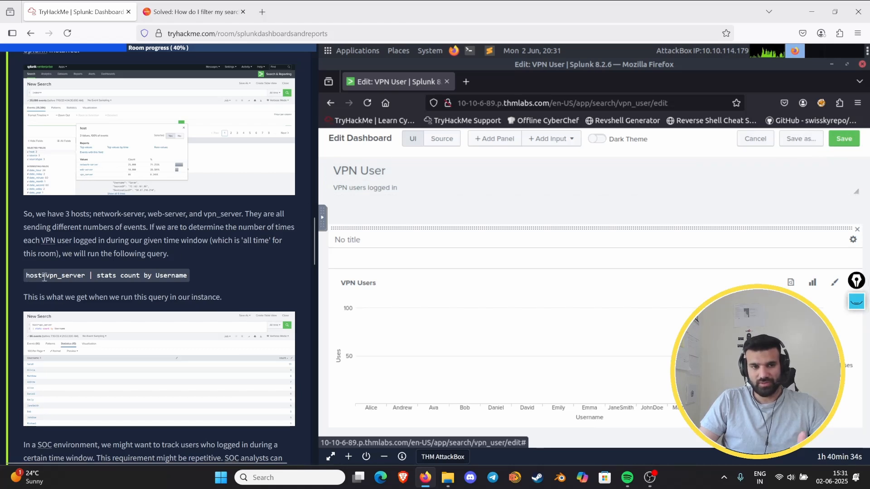
Open the dashboard's address in a second browser tab and go to the Splunk Reports list there
scroll(390, 150, "up", 2)
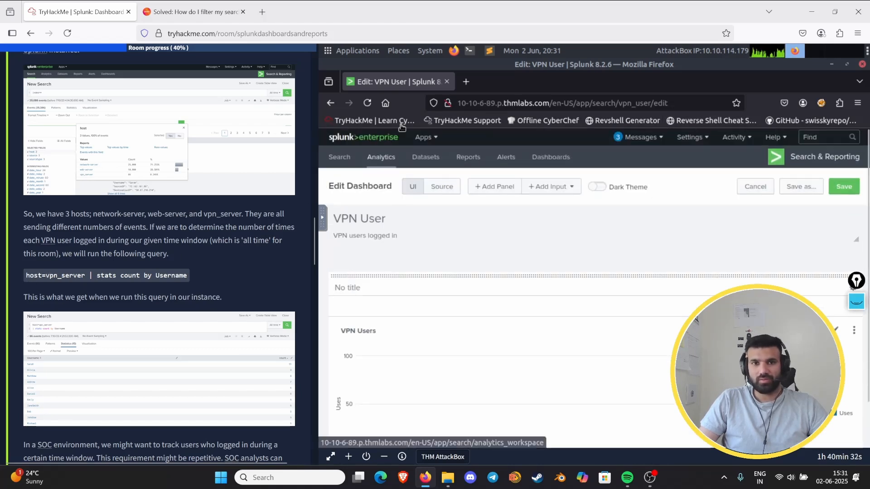
left_click(466, 82)
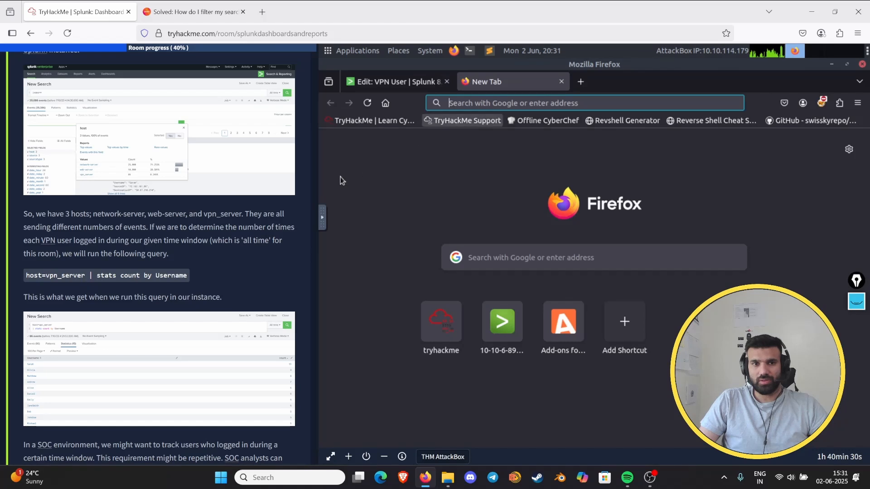
left_click(389, 82)
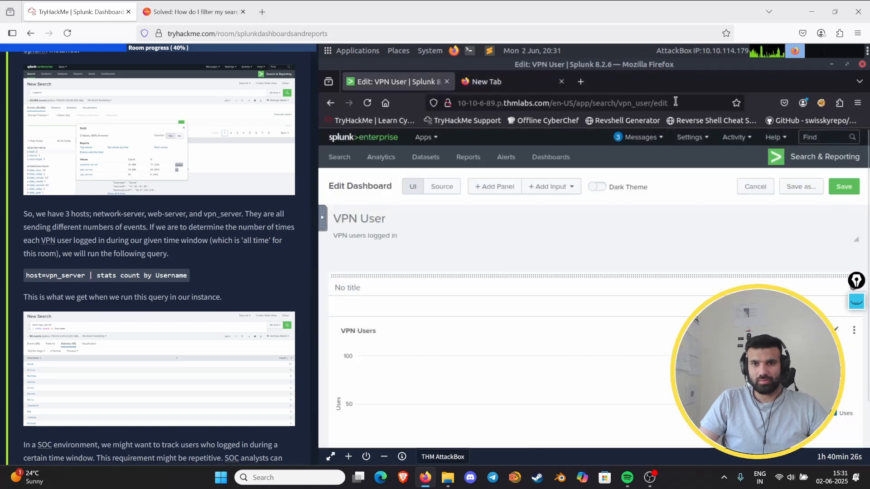
left_click(448, 105)
left_click_drag(472, 111, 452, 102)
key("ctrl+c")
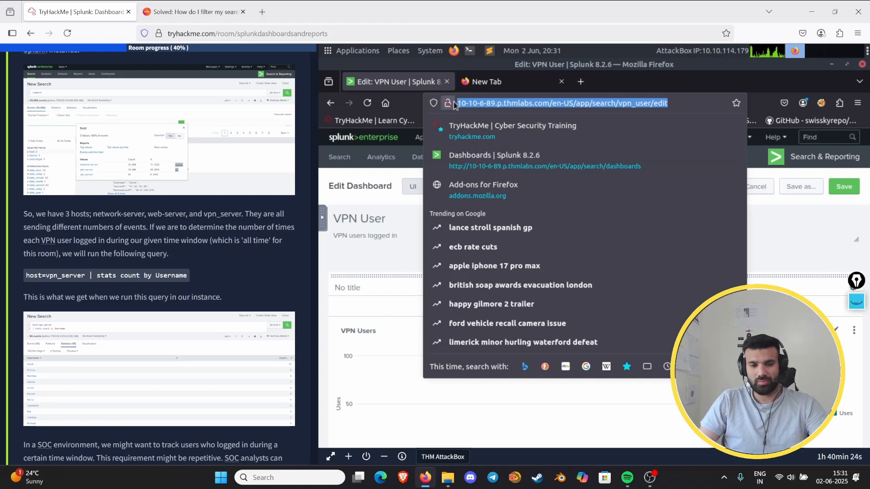
left_click(506, 84)
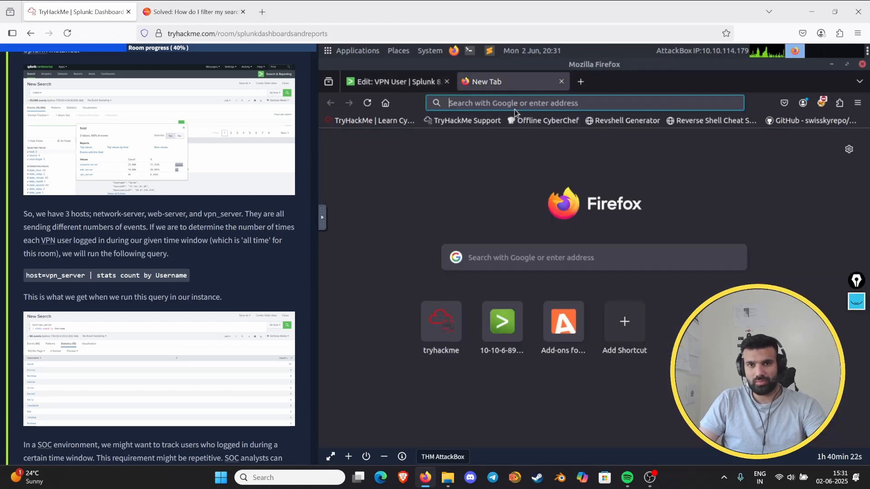
key("ctrl+v")
key("Return")
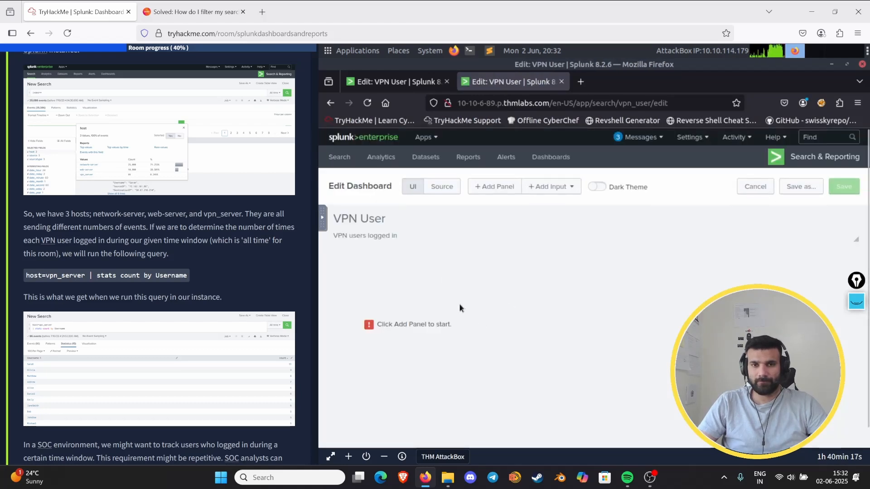
left_click(467, 157)
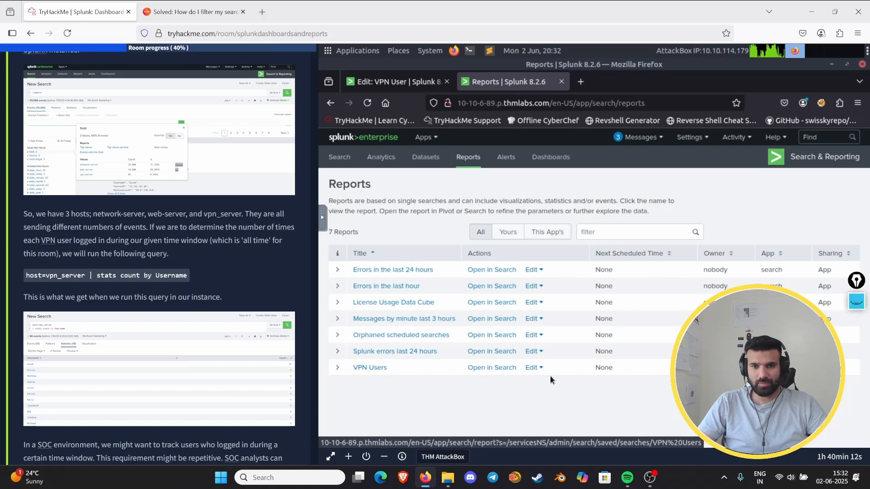
Examine the VPN Users report's description, permissions and expanded details without changing them
left_click(533, 368)
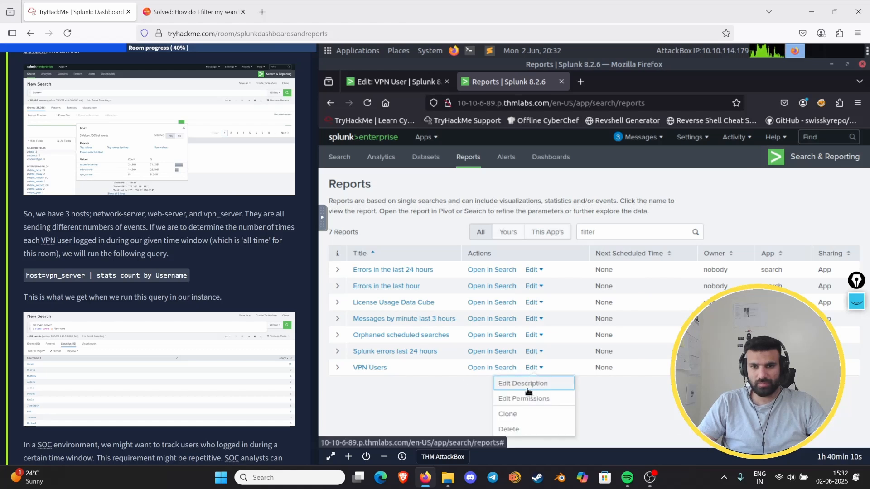
left_click(505, 389)
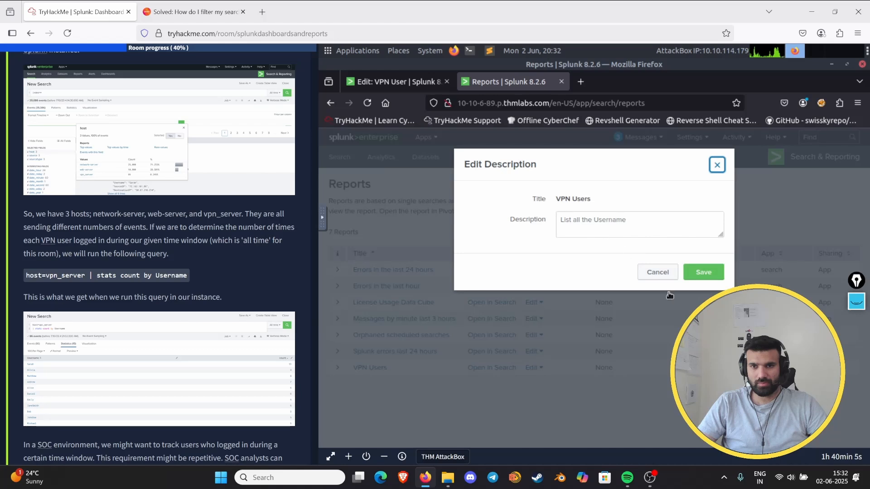
left_click(659, 273)
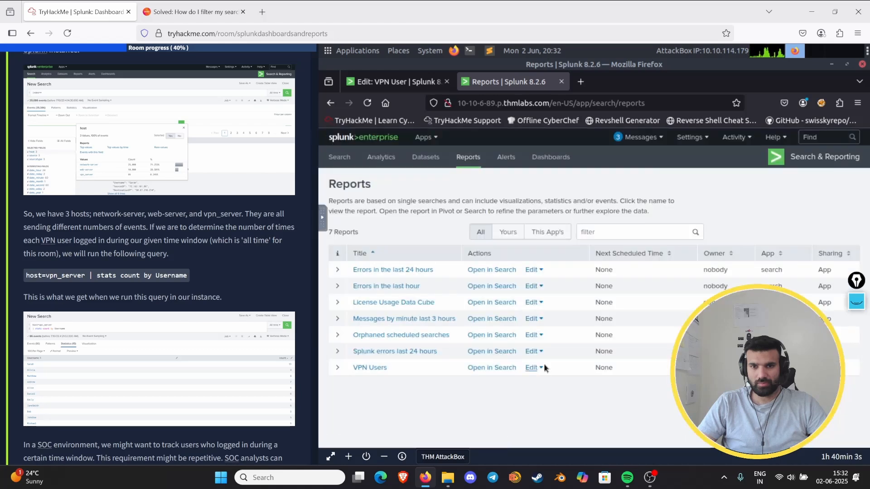
left_click(541, 369)
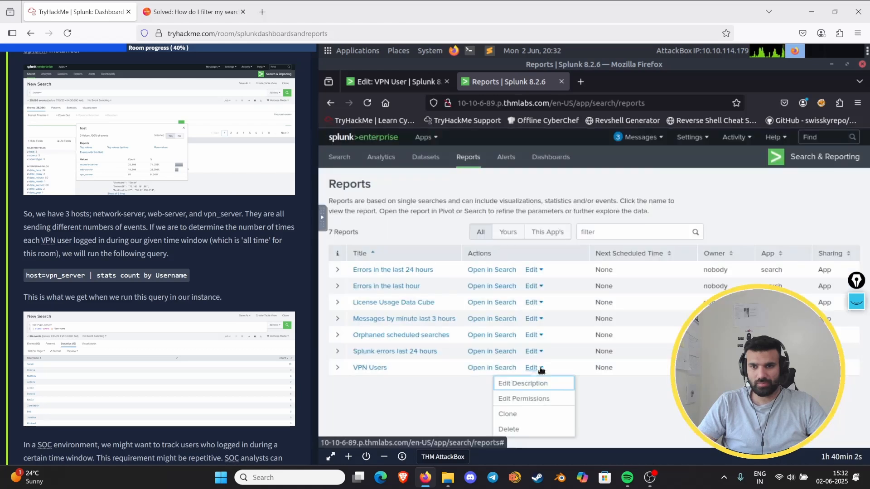
left_click(525, 402)
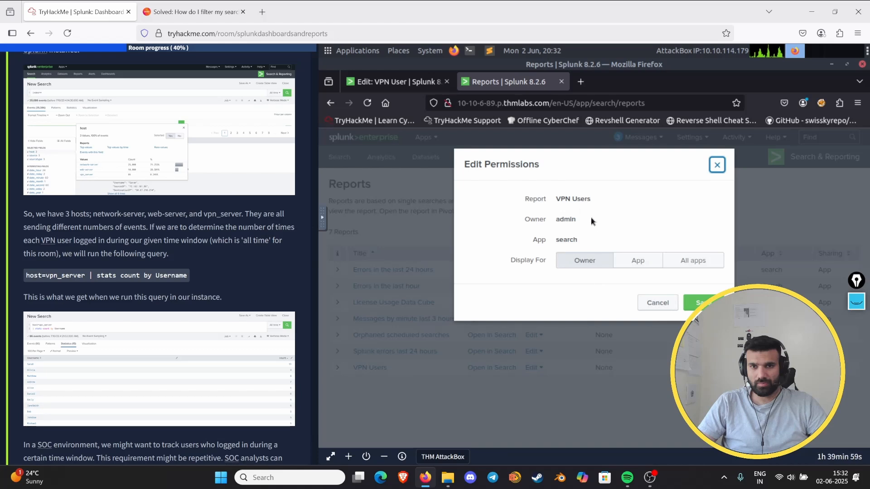
left_click(657, 302)
left_click(337, 367)
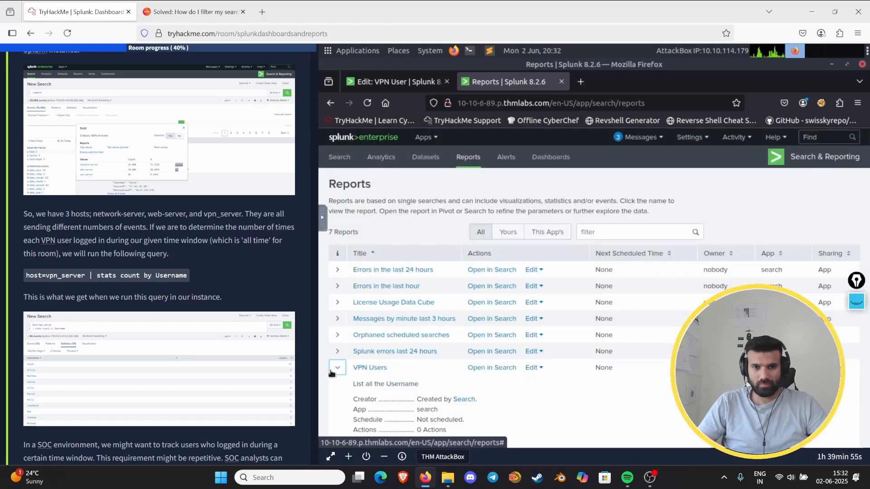
scroll(439, 372, "down", 1)
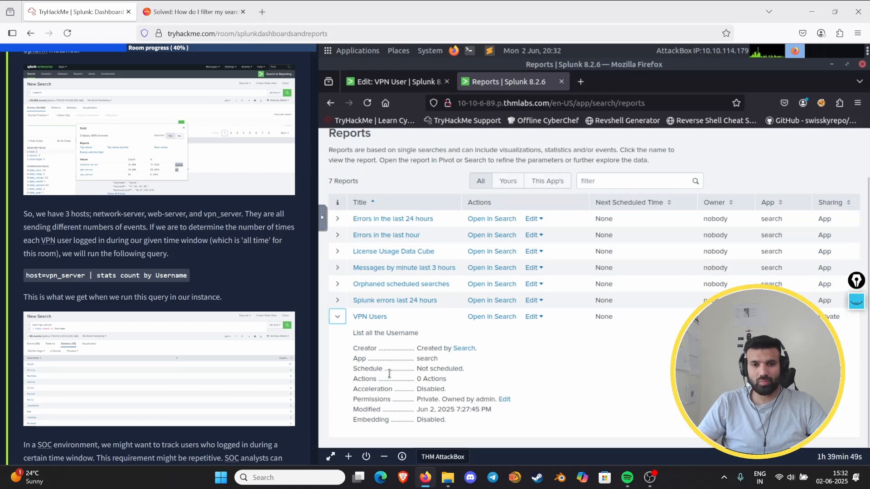
left_click(342, 323)
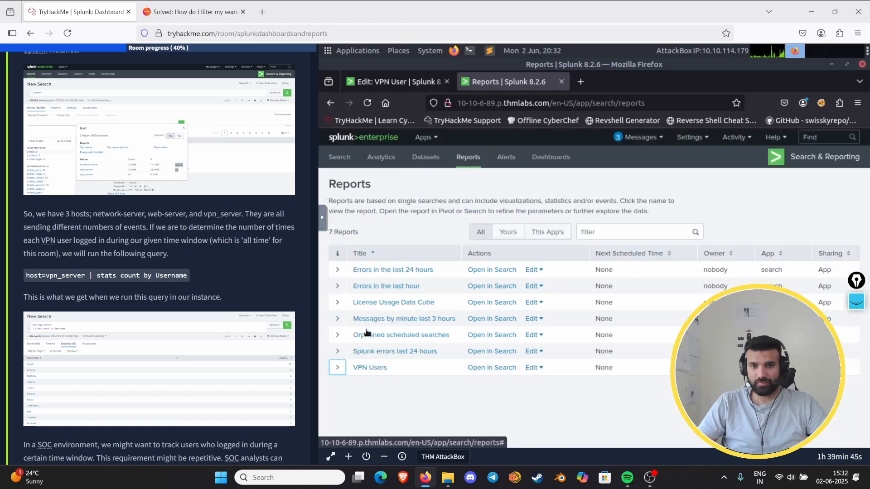
Open the VPN Users report in search and replace its index=* filter with host=vpn_server
left_click(501, 371)
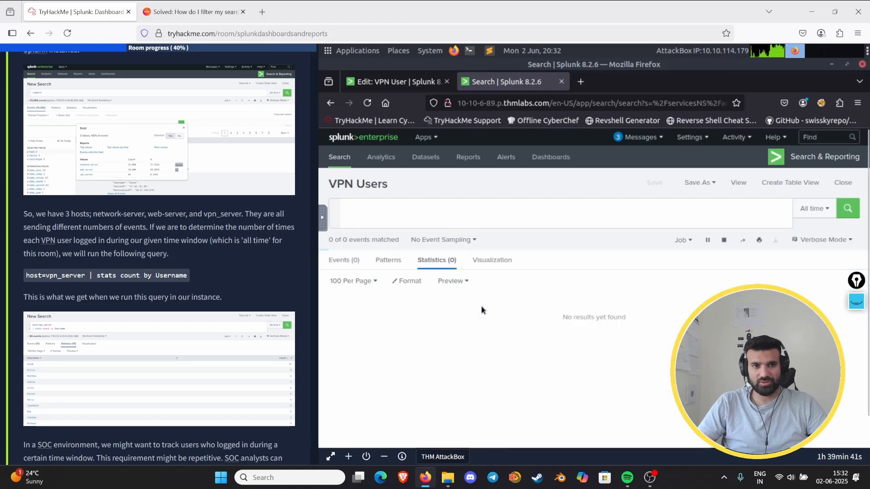
left_click(374, 208)
left_click_drag(372, 208, 338, 208)
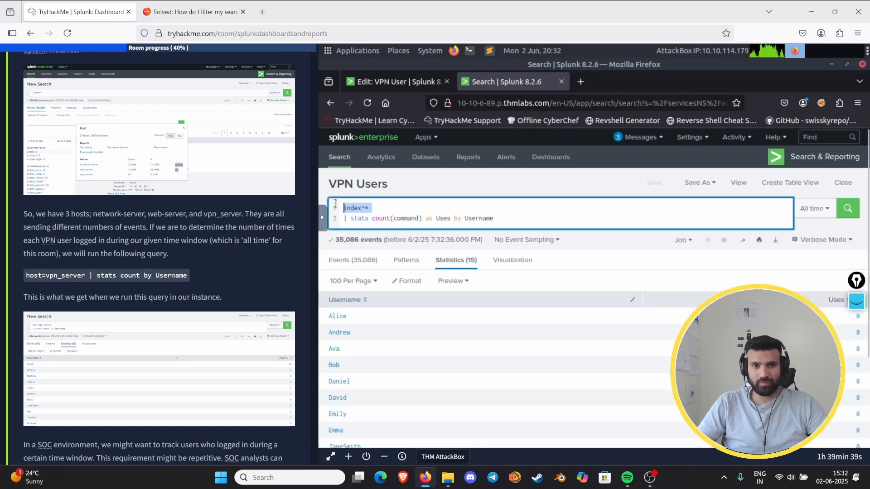
scroll(232, 280, "up", 2)
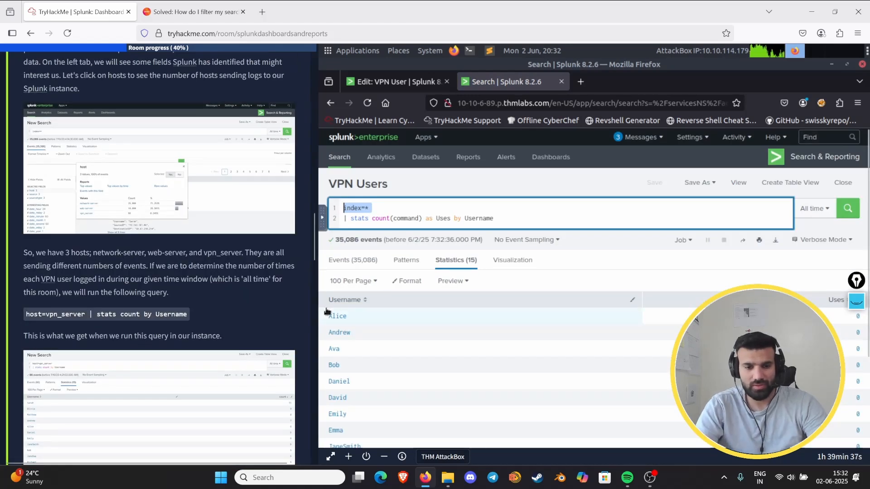
type("host")
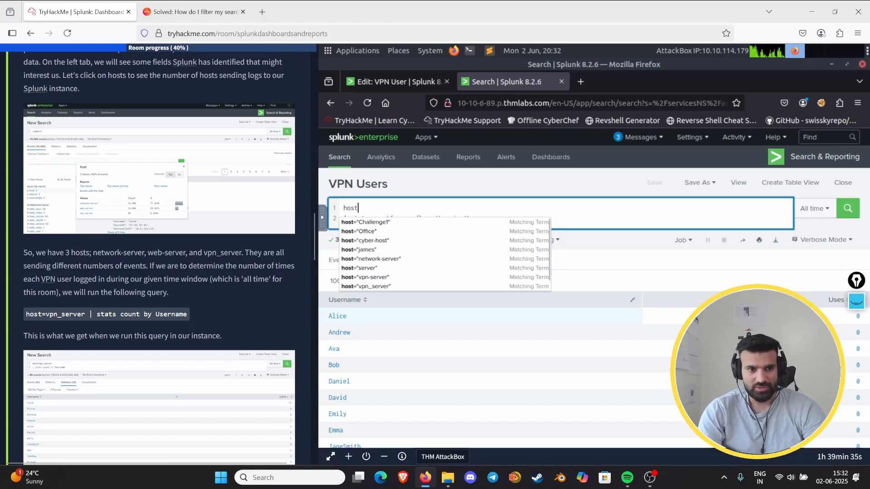
type("=")
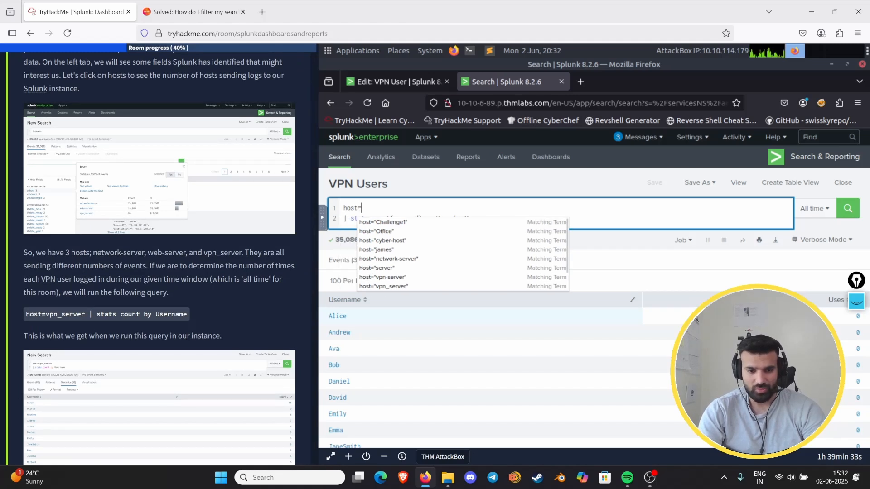
type("VP")
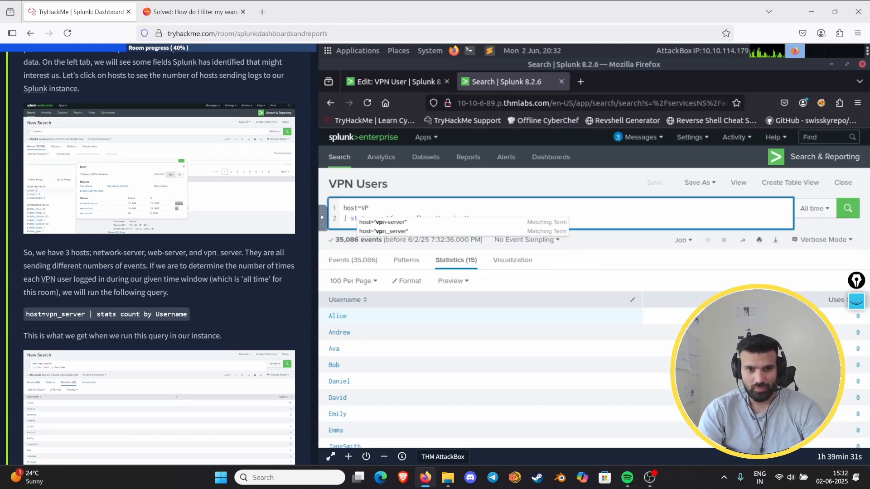
type("n_")
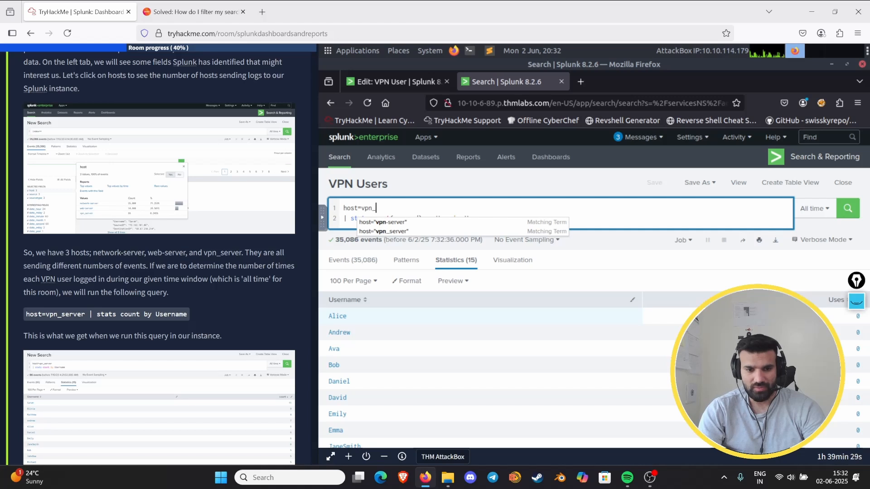
type("server")
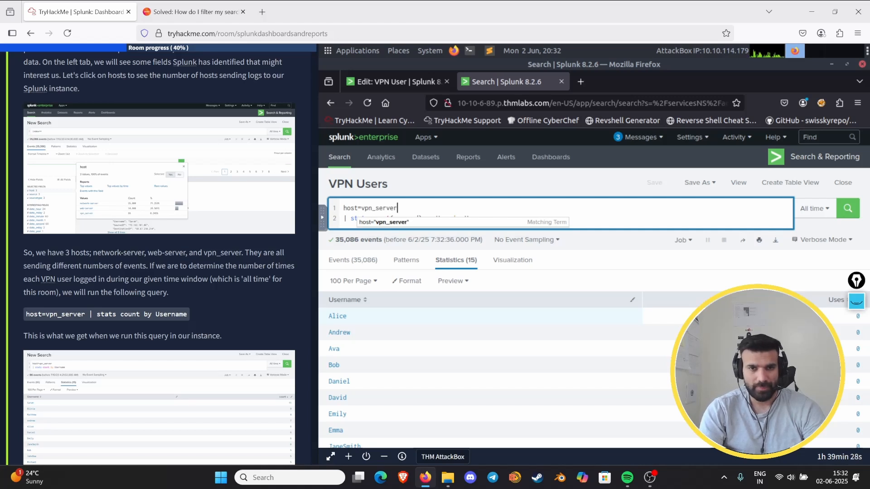
type(" |")
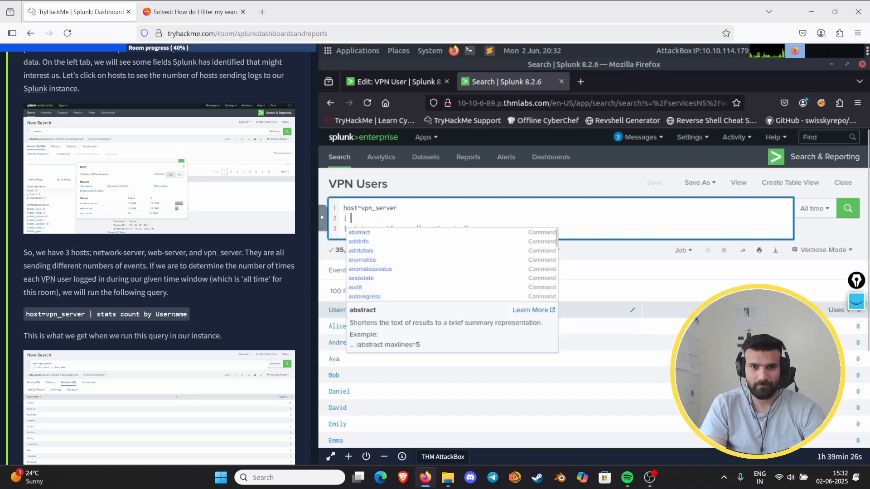
key("BackSpace")
key("BackSpace")
key("BackSpace")
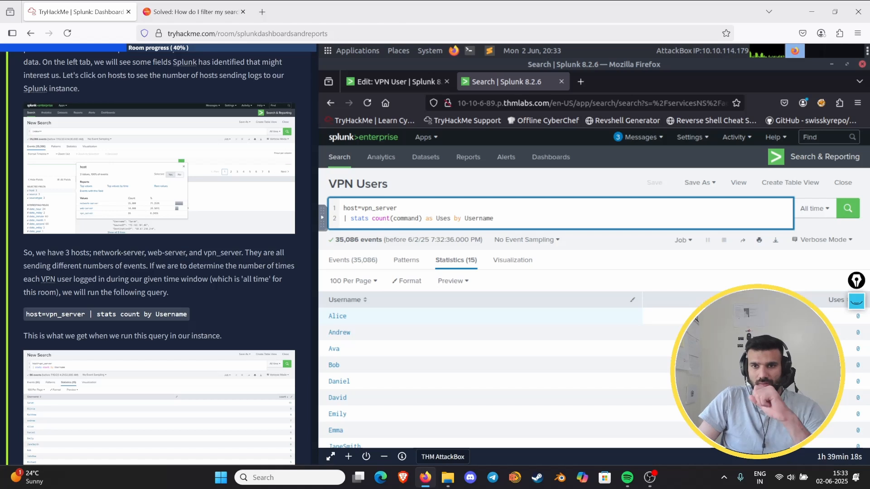
Save the edited search as a new report titled VPN User2, keeping its description, and dismiss the confirmation
left_click(697, 183)
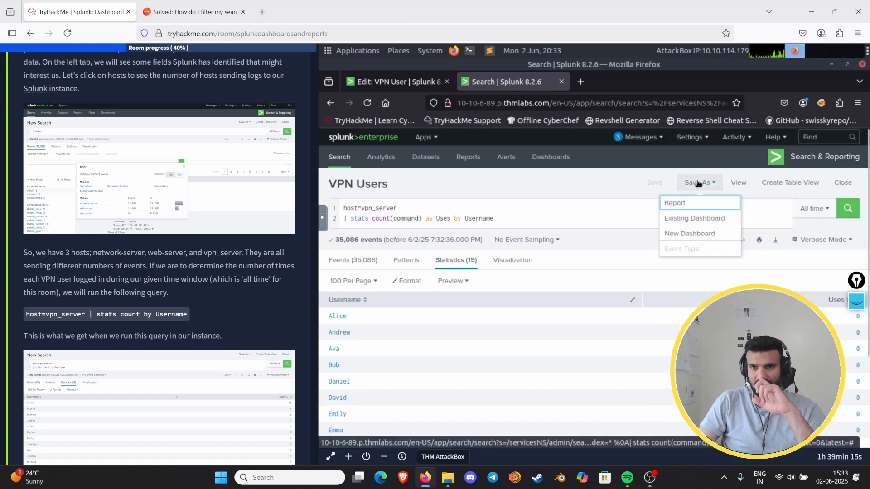
left_click(690, 204)
left_click(585, 201)
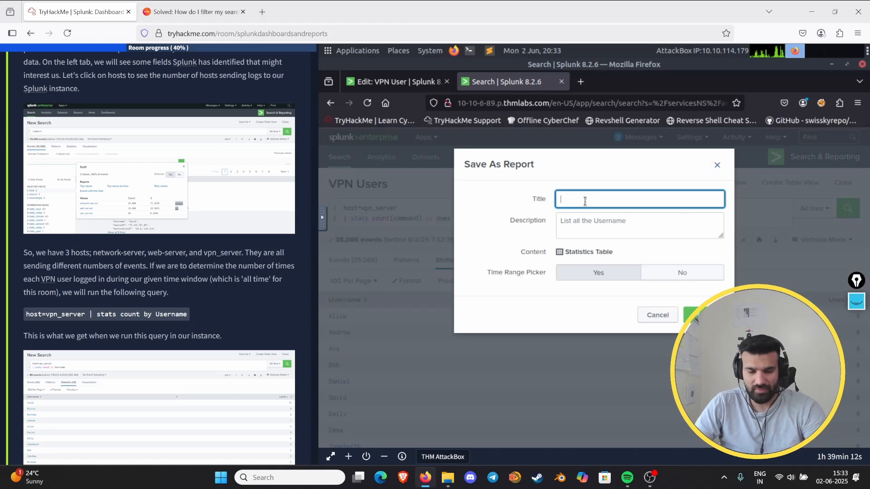
type("VPN US")
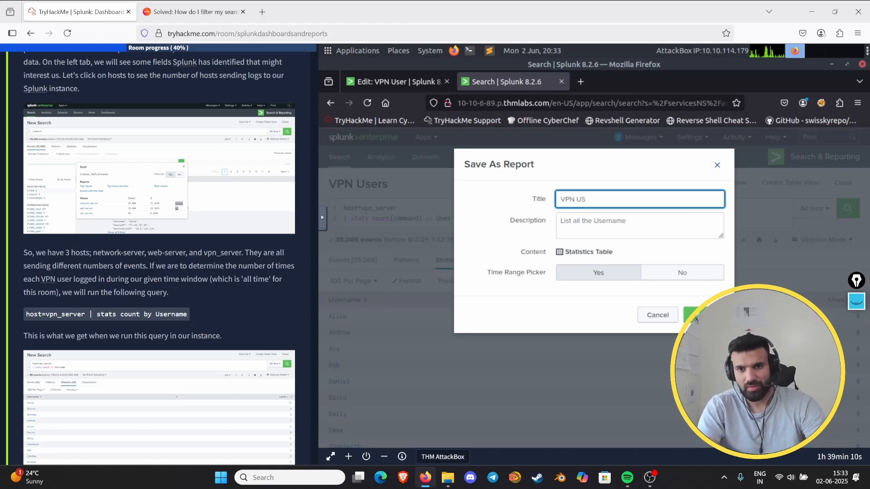
type("ers")
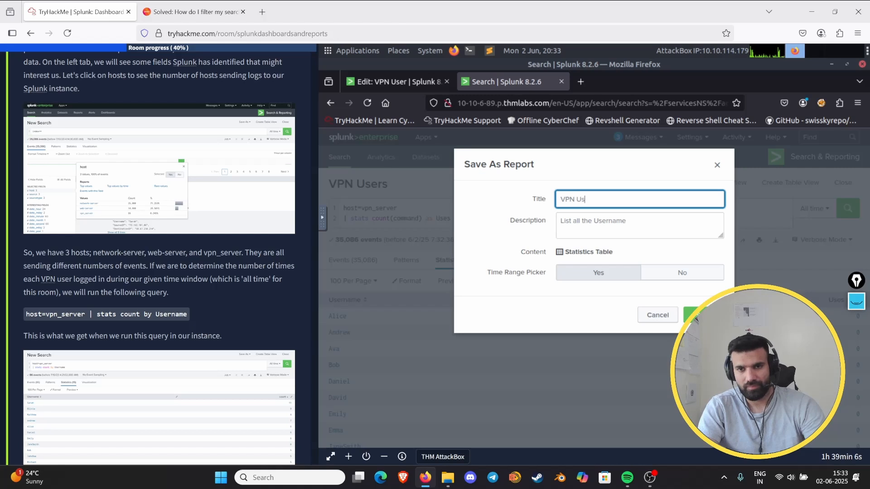
type("s")
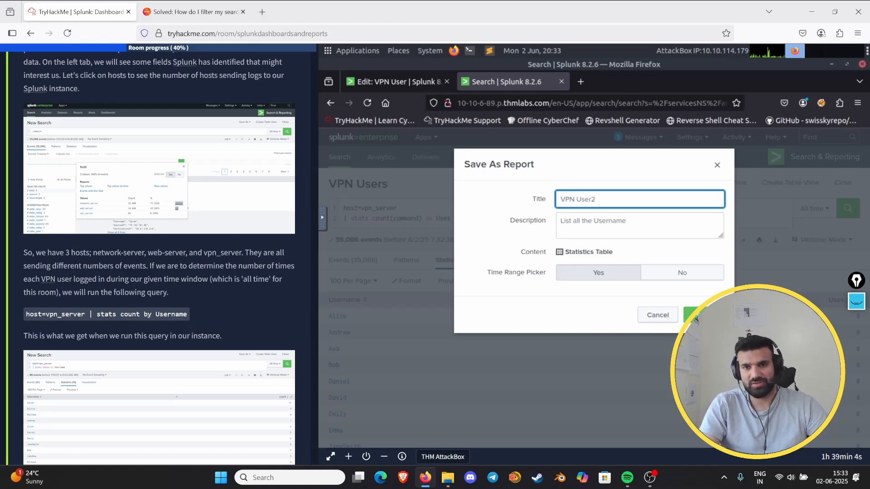
left_click(693, 316)
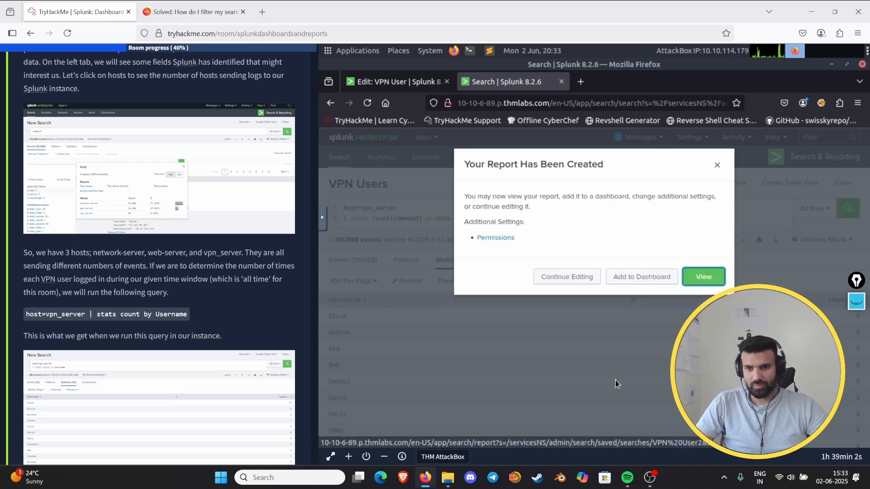
left_click(716, 165)
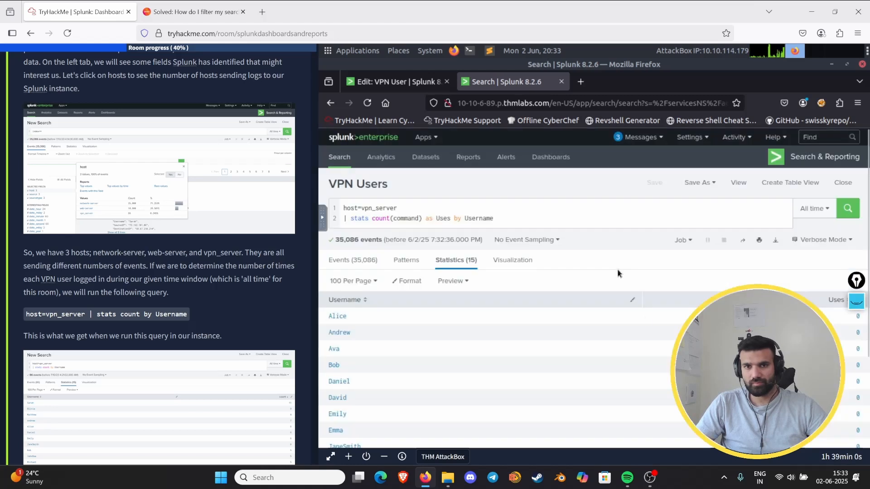
Check the Dashboards list, the VPN users dashboard and the Reports list against the room's report instructions
left_click(545, 157)
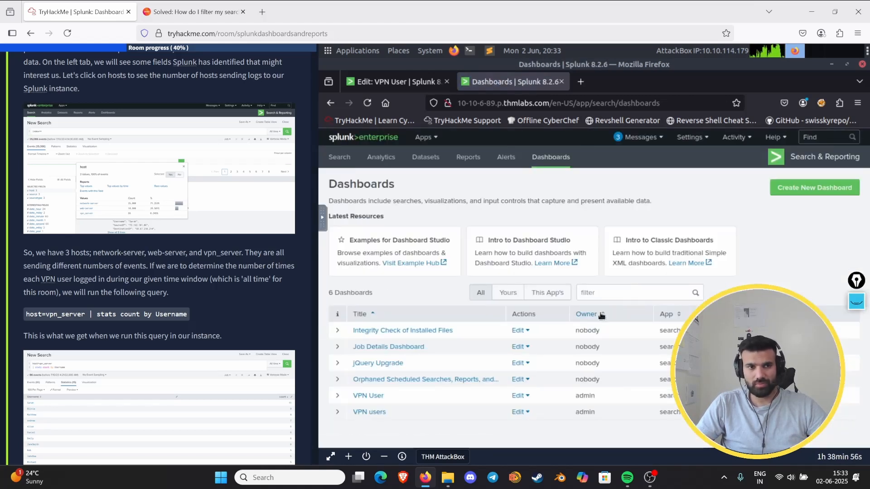
scroll(242, 331, "up", 8)
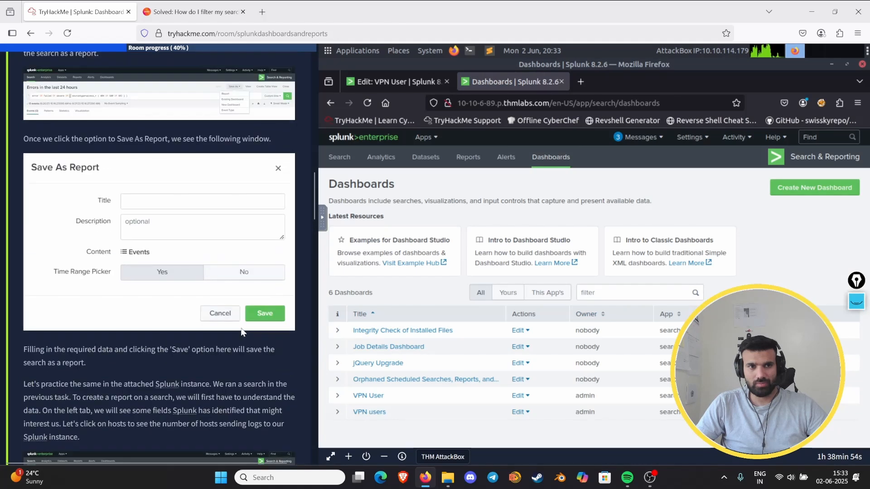
scroll(242, 330, "down", 9)
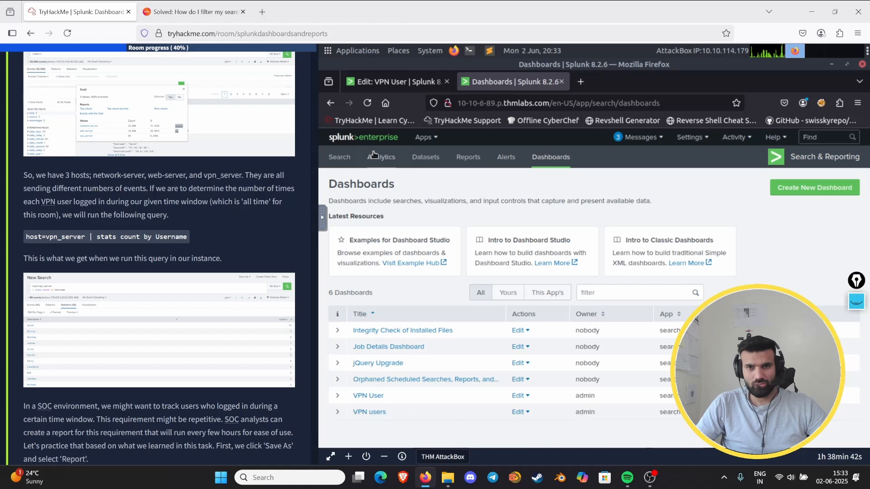
left_click(367, 103)
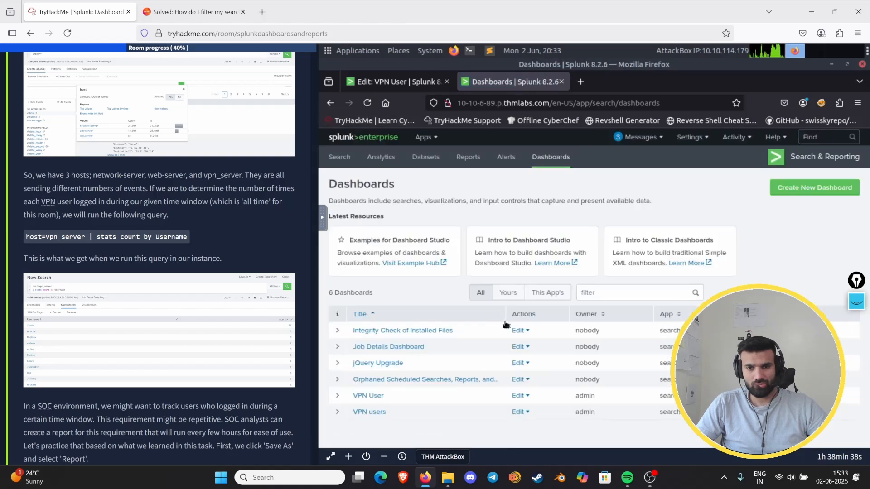
left_click(374, 413)
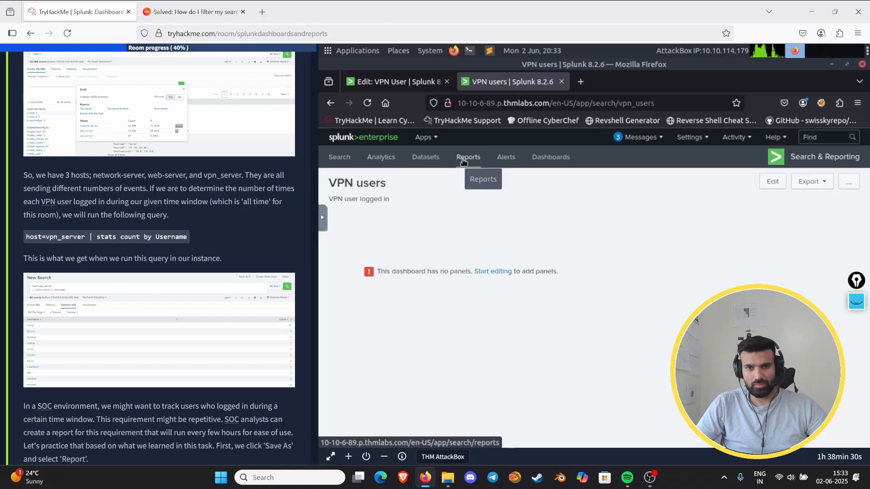
left_click(464, 158)
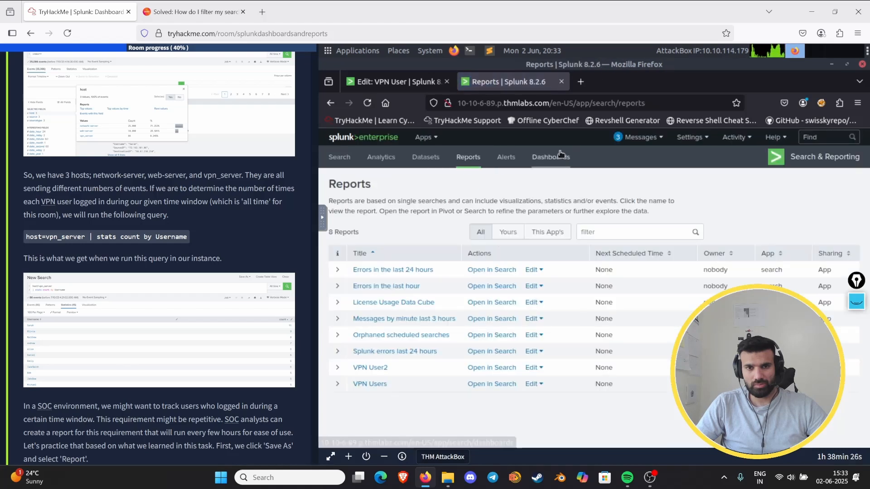
left_click(560, 155)
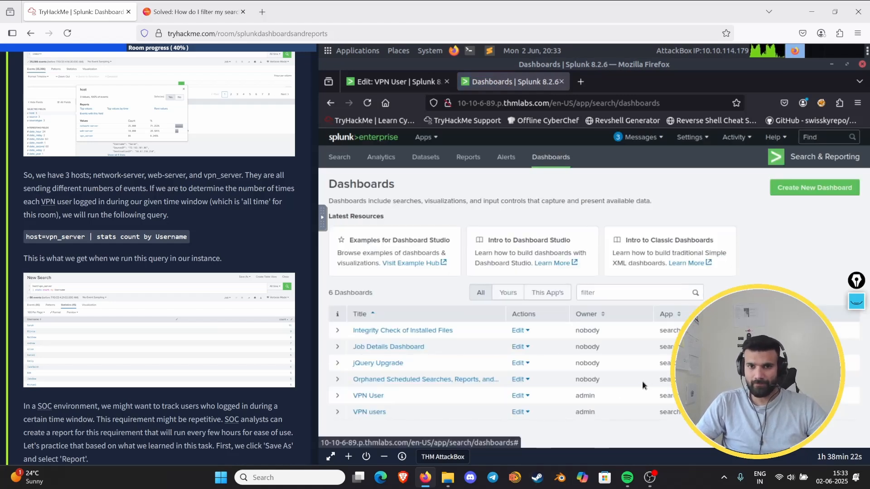
Open the VPN Users report in search again and rewrite its second query line as "| statd count by Username"
left_click(469, 159)
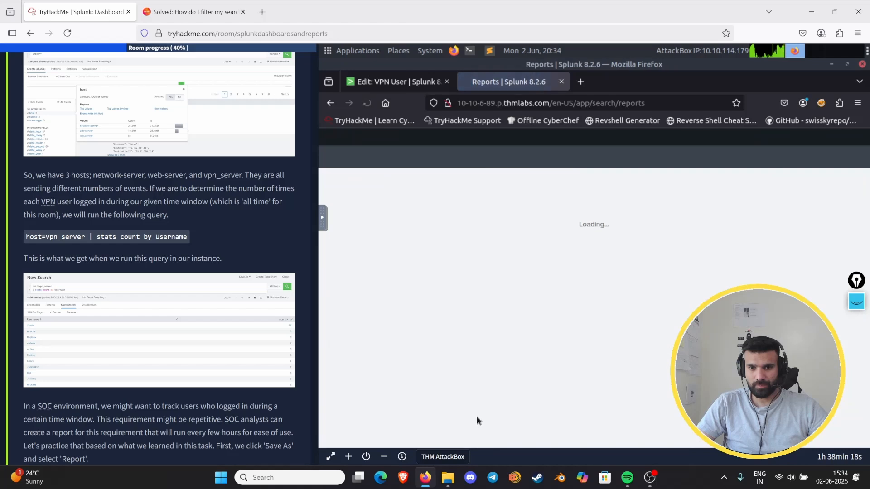
left_click(491, 385)
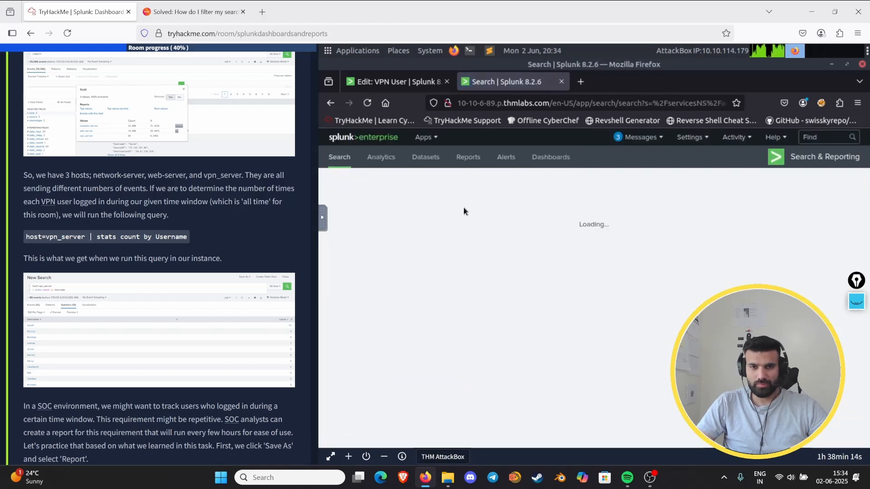
left_click(503, 217)
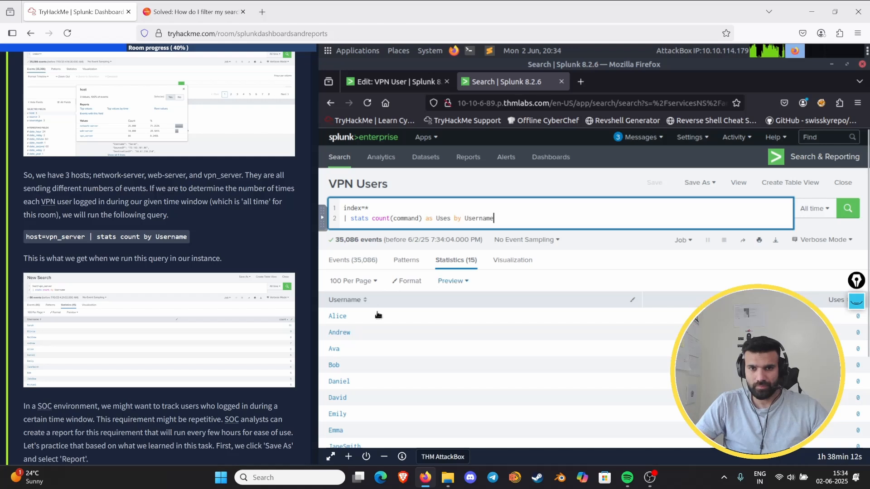
key("BackSpace")
key("BackSpace")
key("BackSpace")
key("BackSpace")
key("BackSpace")
key("BackSpace")
key("BackSpace")
key("BackSpace")
key("BackSpace")
key("BackSpace")
key("BackSpace")
key("BackSpace")
key("BackSpace")
key("BackSpace")
key("BackSpace")
key("BackSpace")
key("BackSpace")
key("BackSpace")
key("BackSpace")
key("BackSpace")
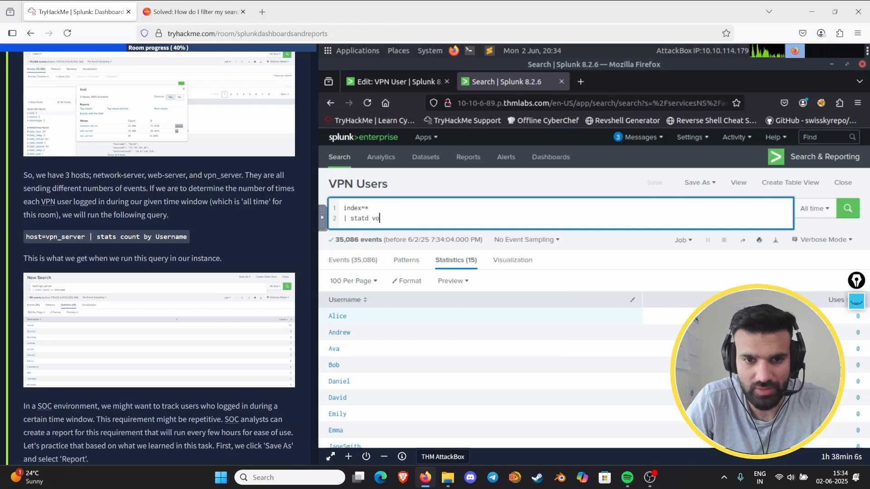
type("d ")
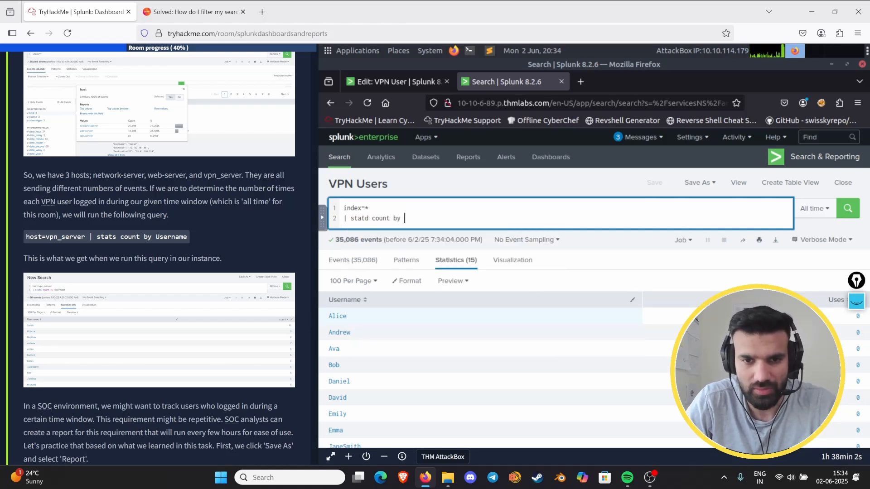
type("count by Username")
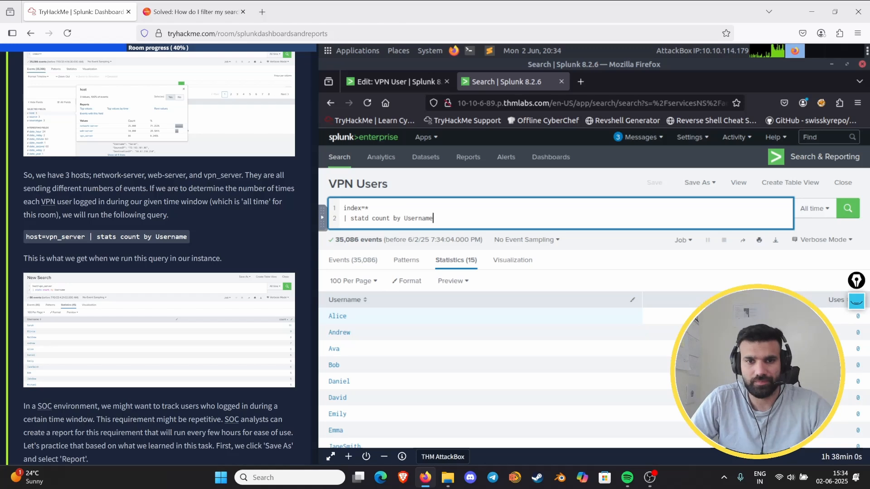
left_click(701, 183)
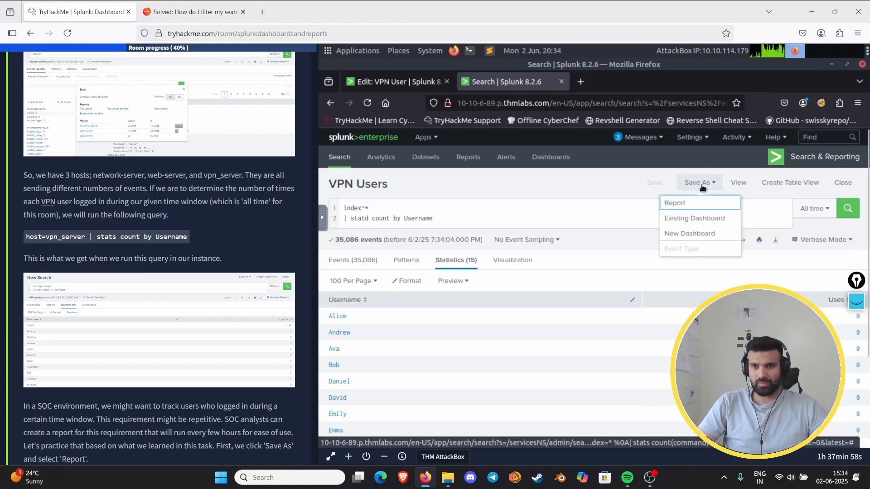
left_click(692, 202)
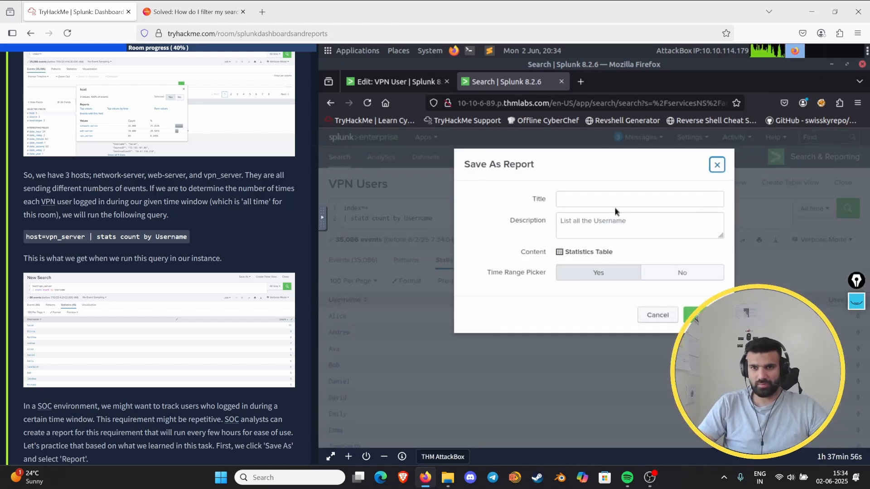
left_click(615, 203)
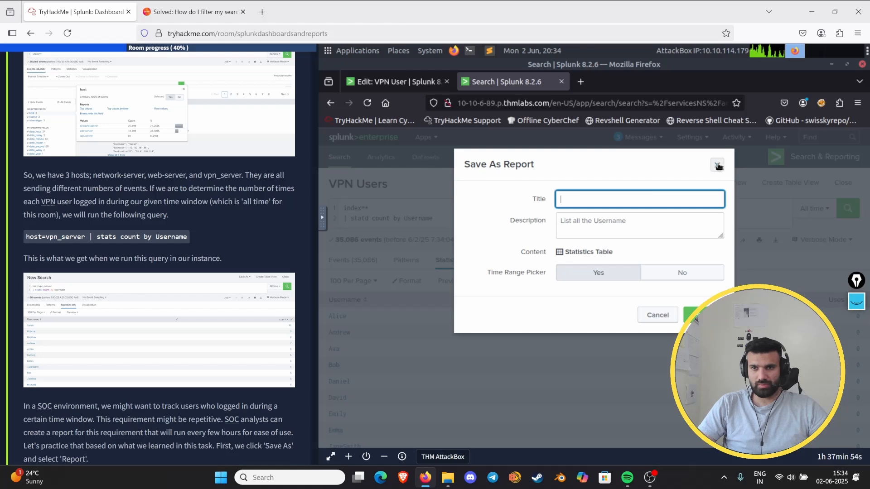
left_click(717, 166)
left_click(497, 208)
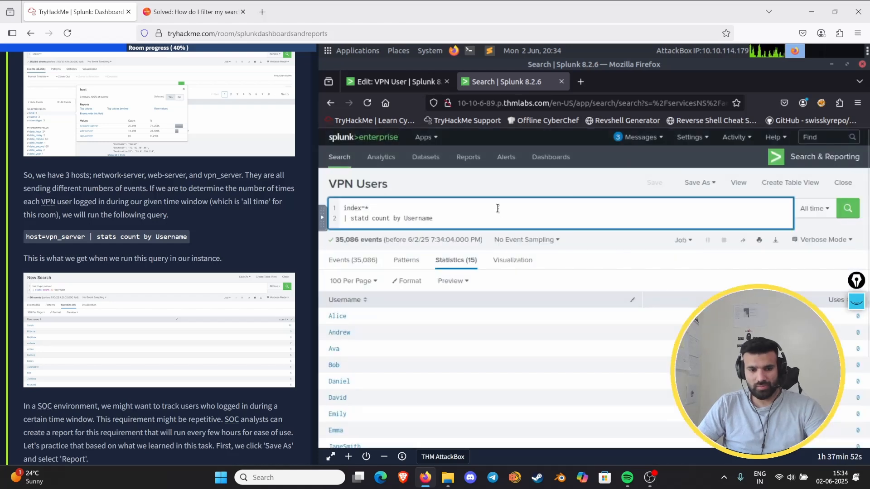
key("ctrl+s")
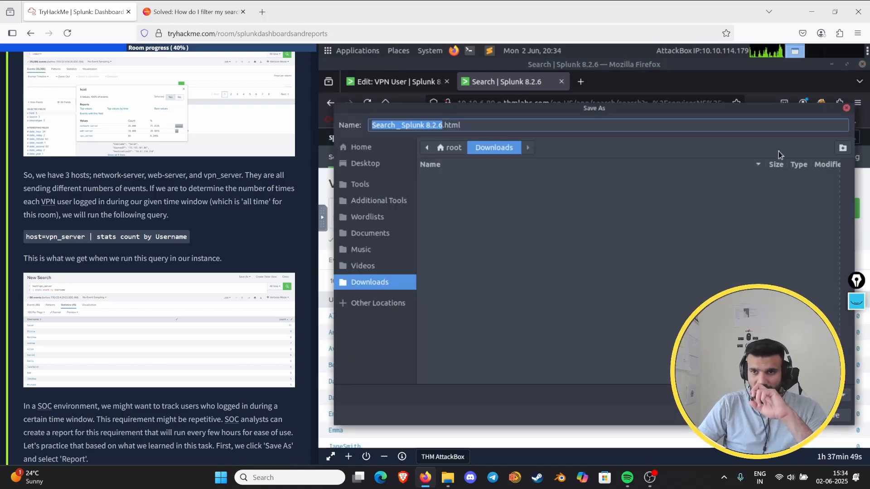
left_click(846, 109)
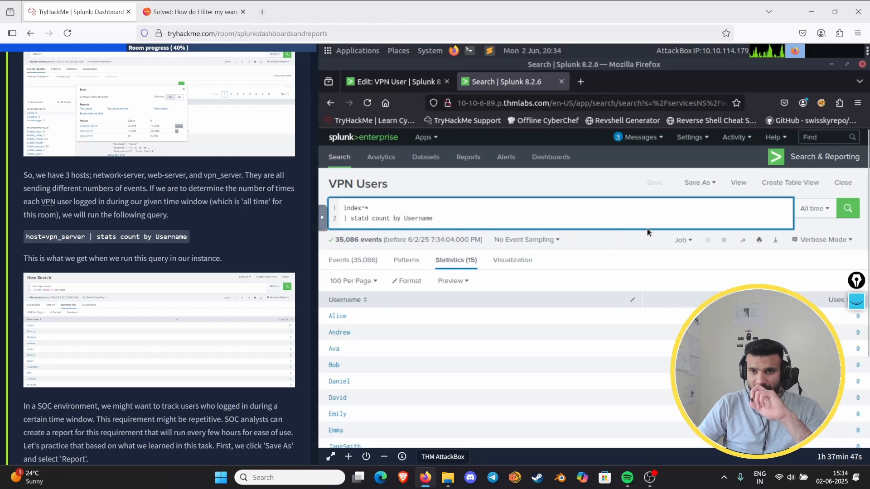
left_click(704, 188)
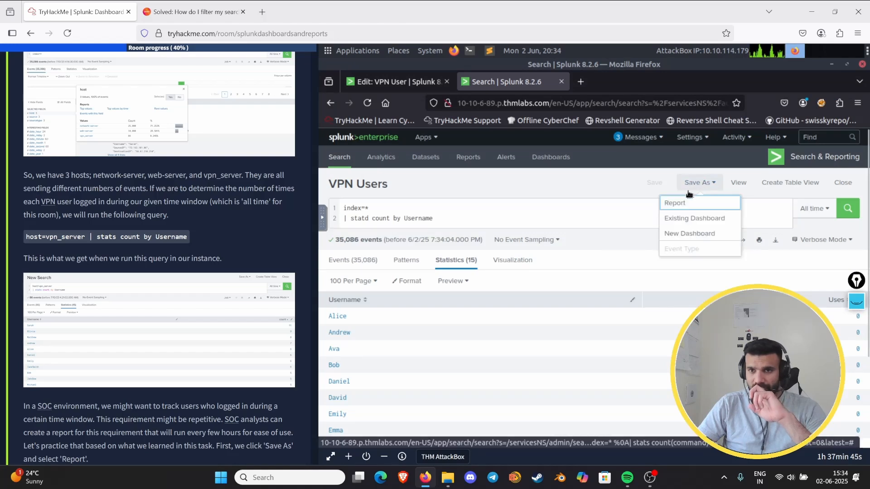
left_click(625, 202)
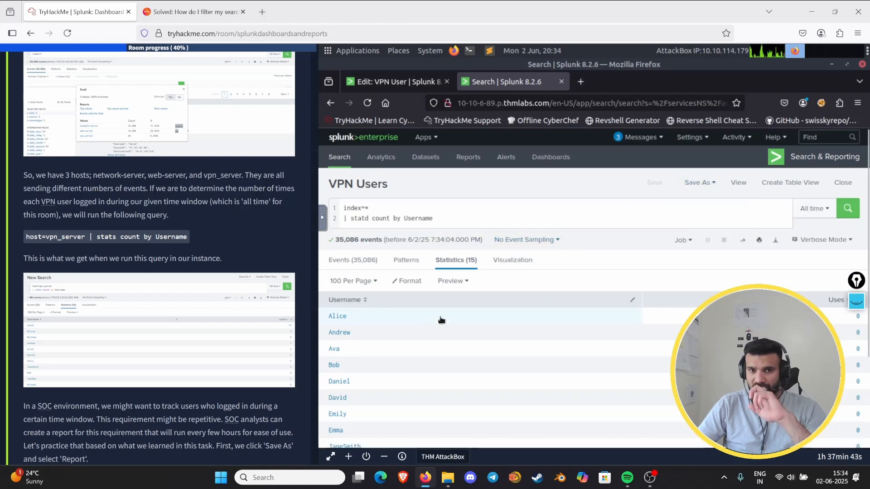
Open the VPN User2 report in search and rewrite its second query line as "| stats count by Username"
left_click(332, 104)
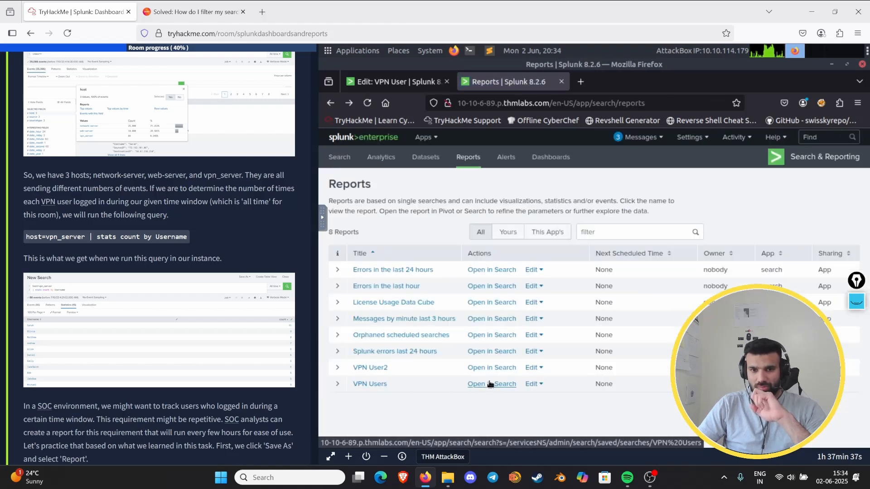
left_click(492, 367)
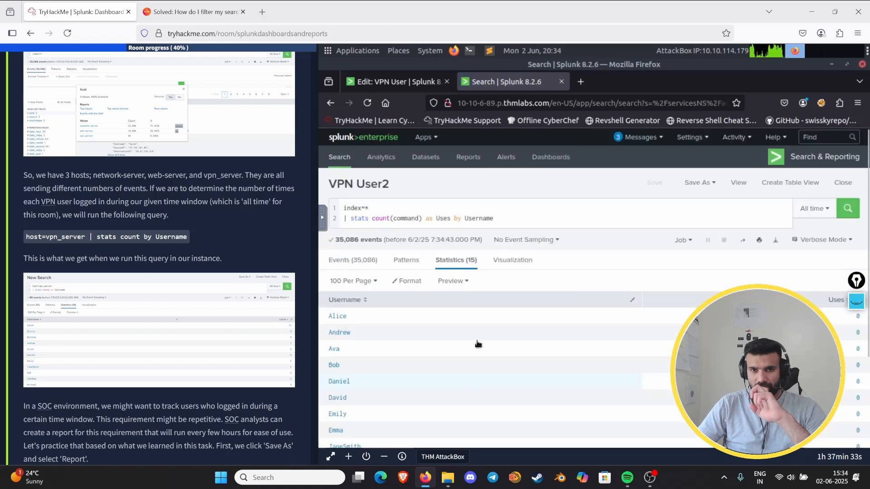
left_click_drag(502, 217, 373, 223)
type("c")
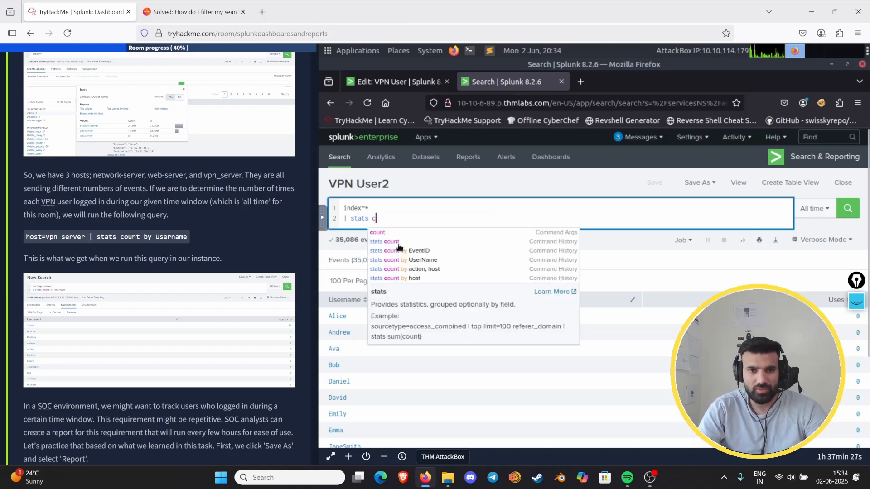
key("BackSpace")
type("outn")
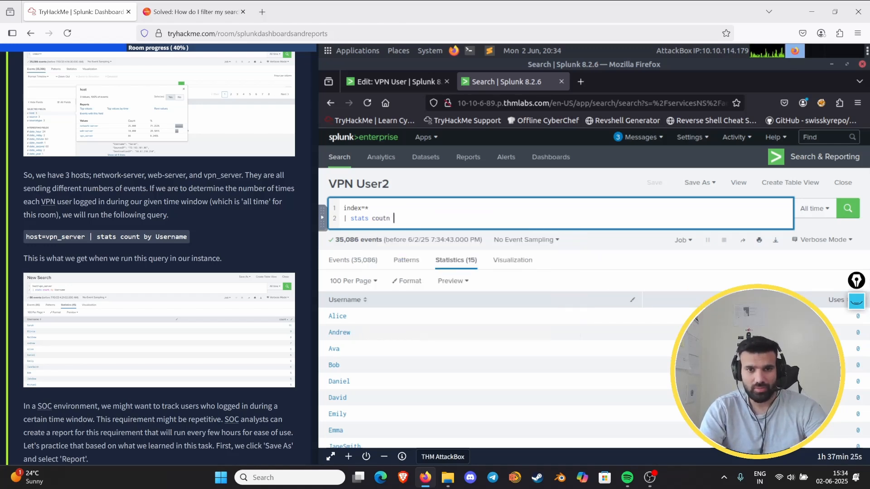
key("BackSpace")
key("BackSpace")
key("BackSpace")
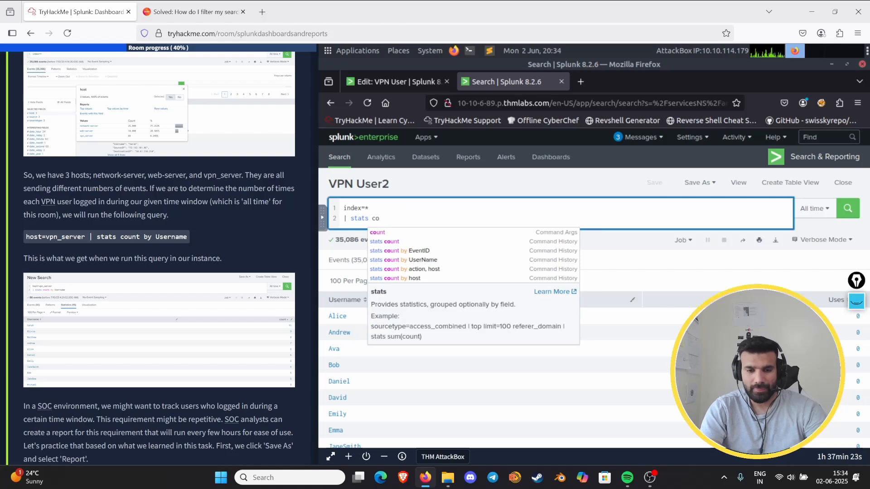
type("unt by Us")
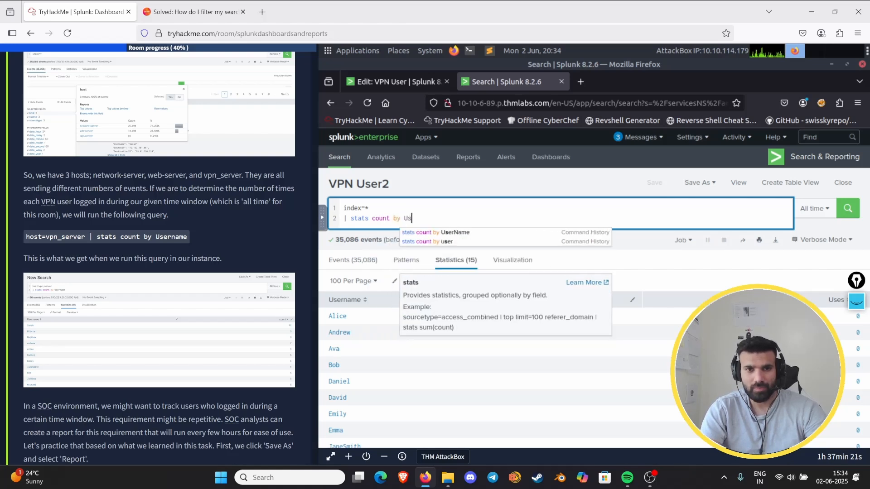
type("ername")
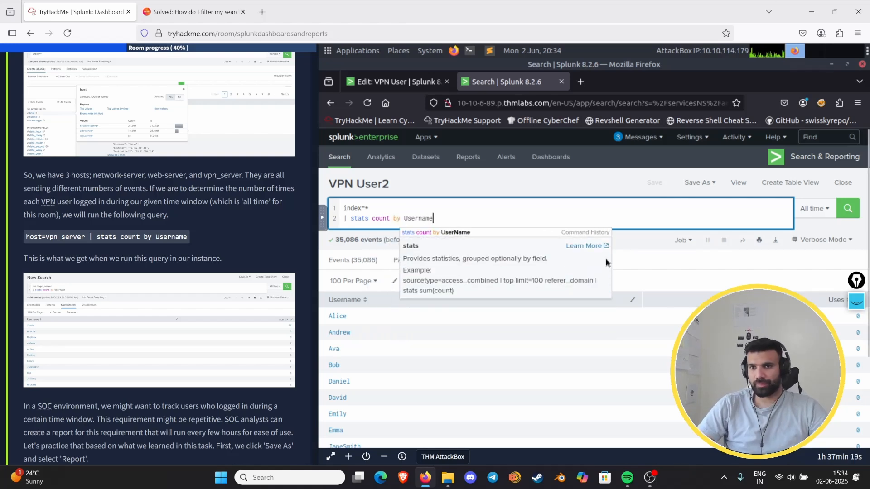
Save the edited search as a new report titled VPN User3, keeping its description, and dismiss the confirmation
left_click(710, 182)
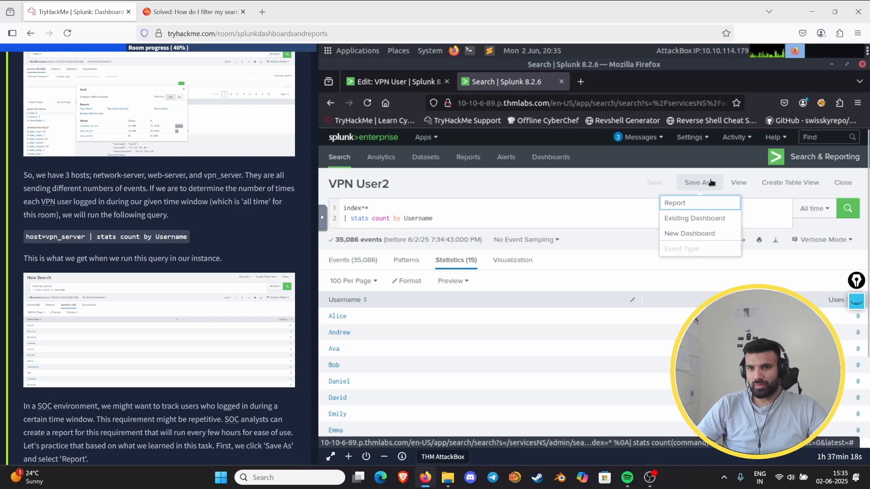
left_click(677, 203)
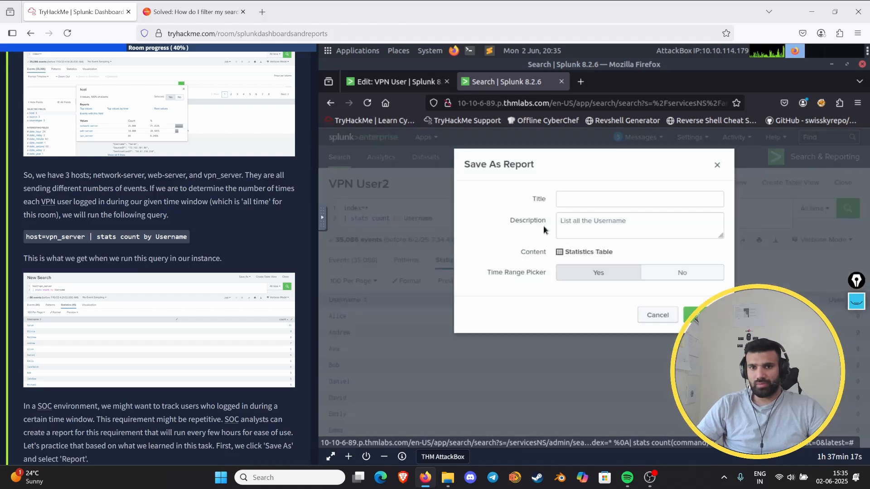
left_click(574, 203)
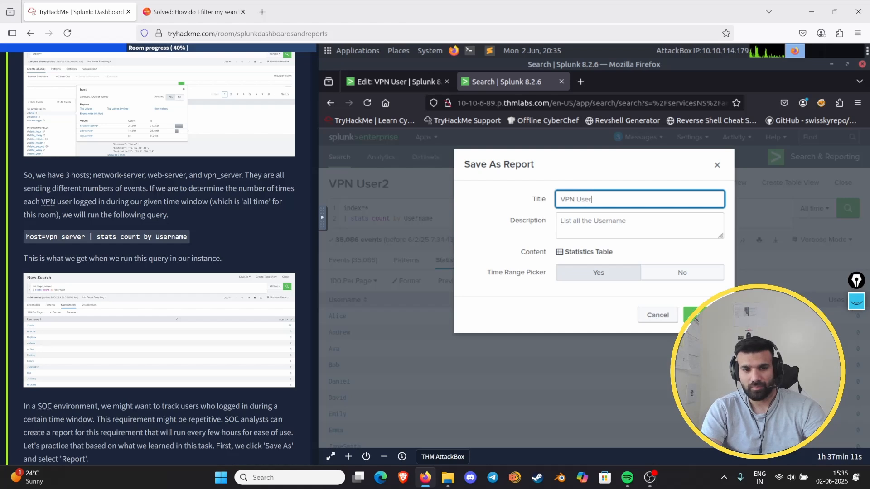
left_click(694, 317)
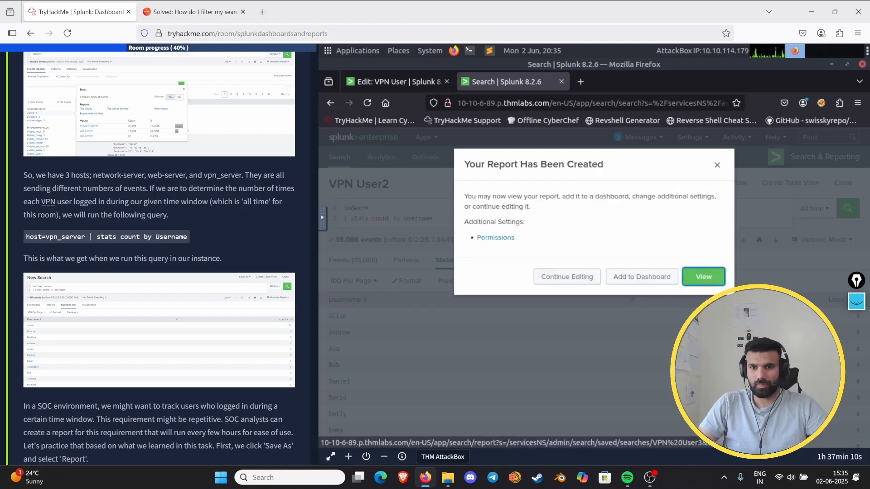
left_click(716, 169)
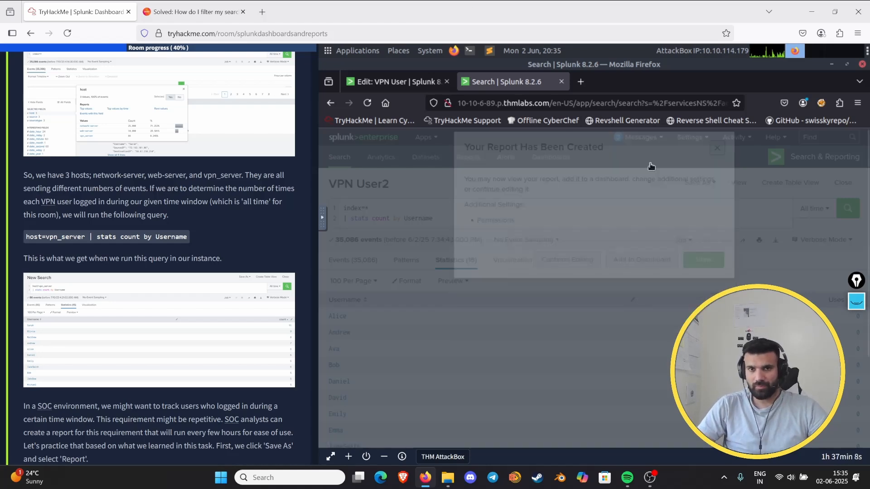
Create a new Classic dashboard titled VPN User3 with permissions set to Shared in App
left_click(566, 157)
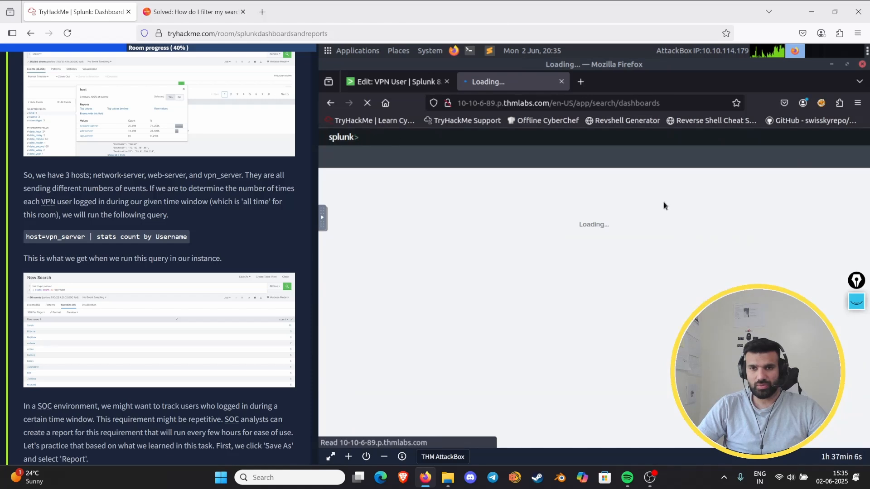
left_click(813, 191)
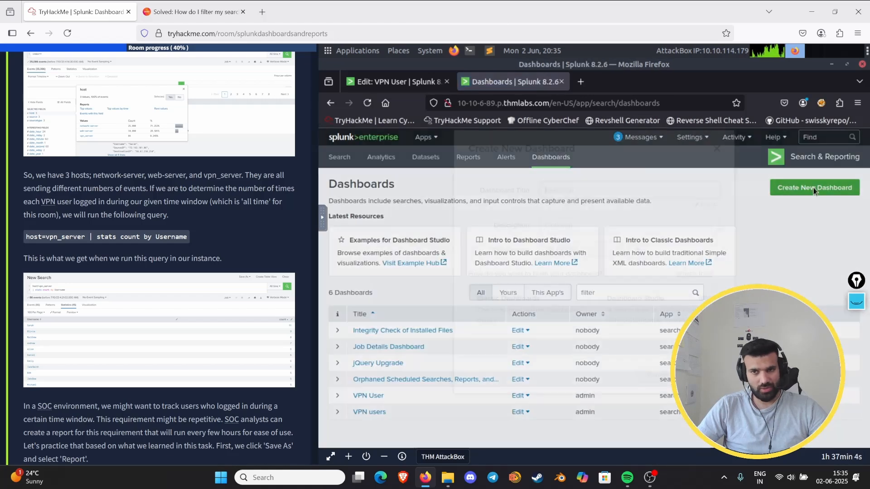
type("VPN Us")
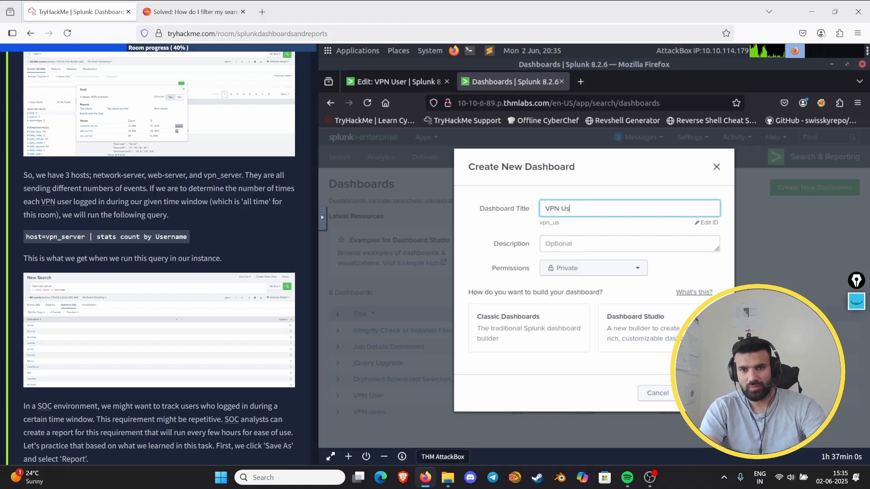
type("er3")
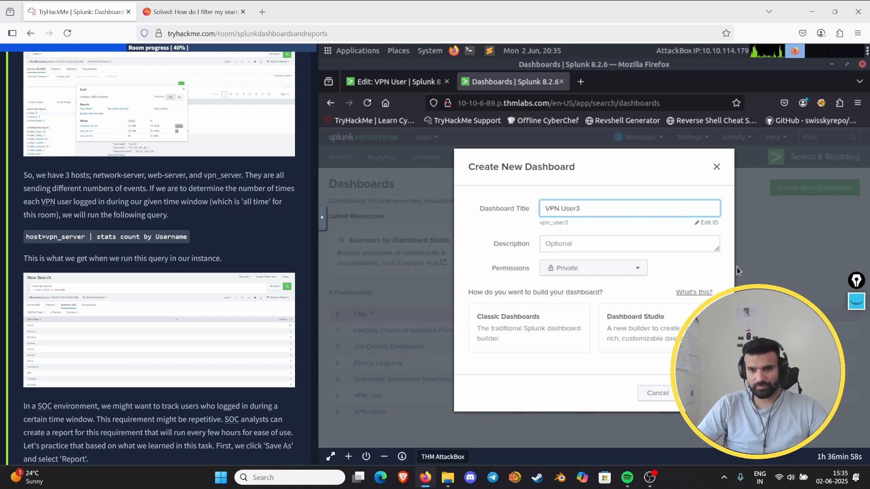
left_click(561, 344)
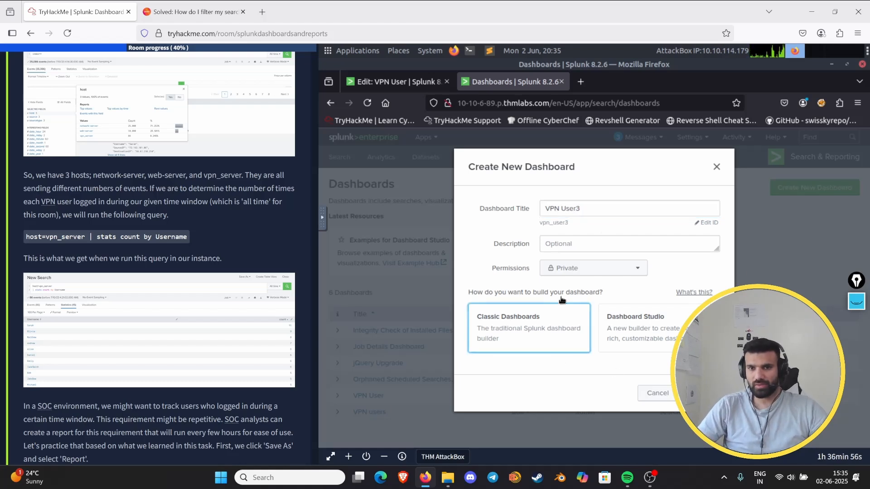
left_click(598, 272)
left_click(582, 313)
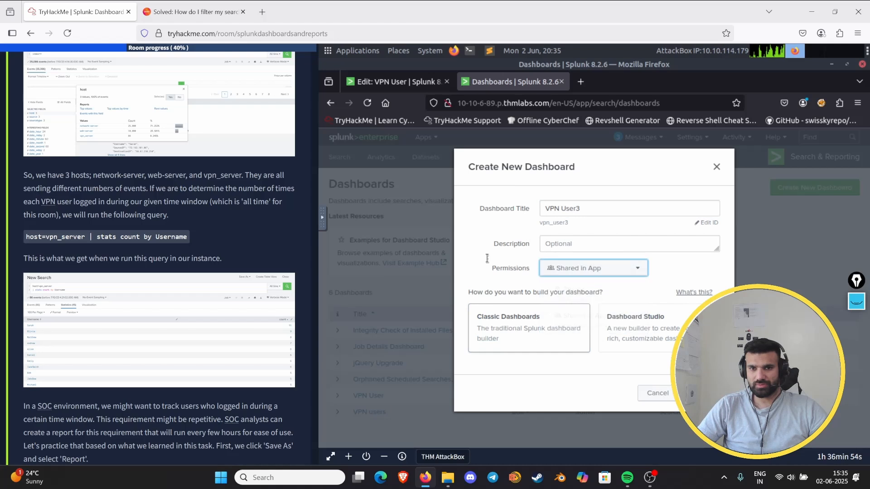
left_click_drag(516, 334, 525, 342)
left_click(517, 338)
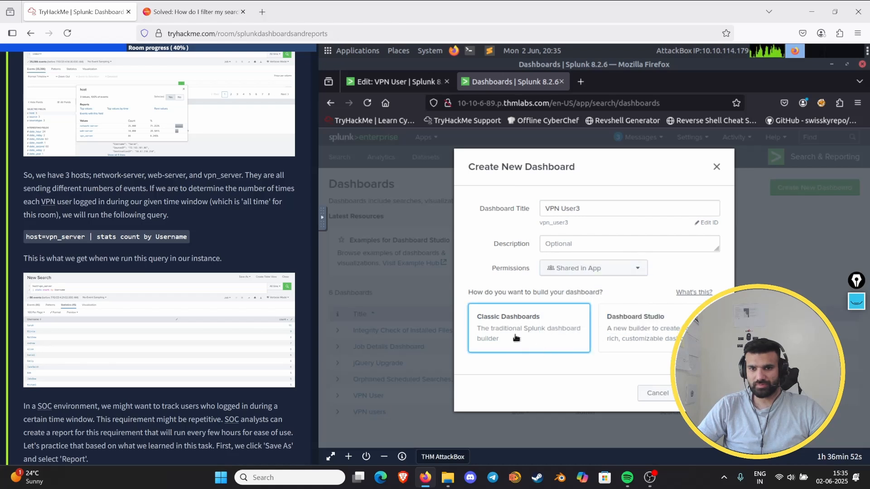
left_click(537, 374)
left_click(546, 347)
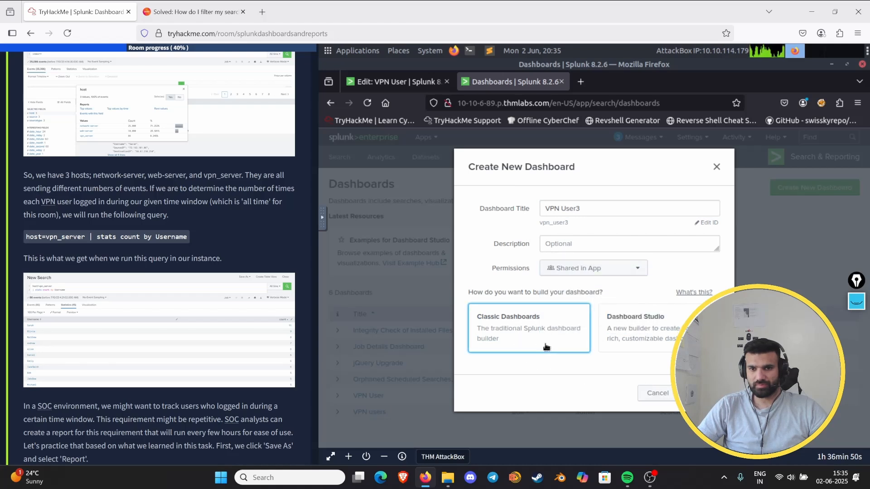
left_click(700, 393)
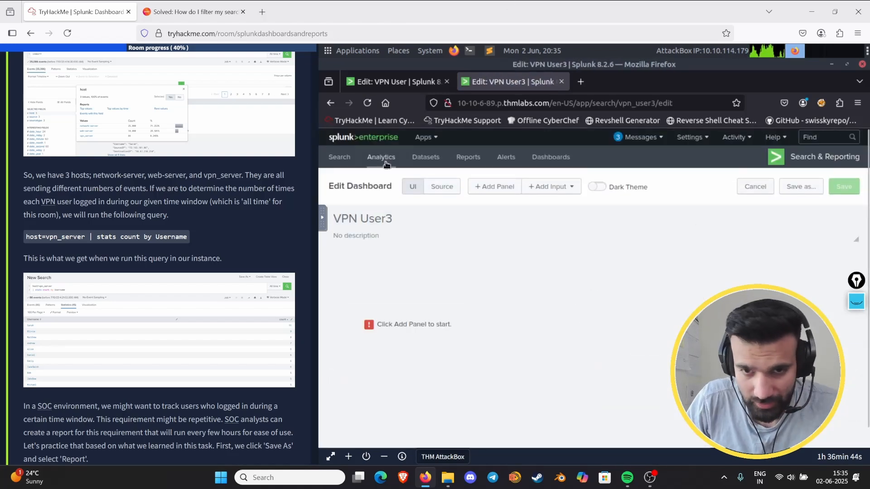
Add the VPN User3 report to the dashboard as a panel and display it as a column chart
left_click(508, 187)
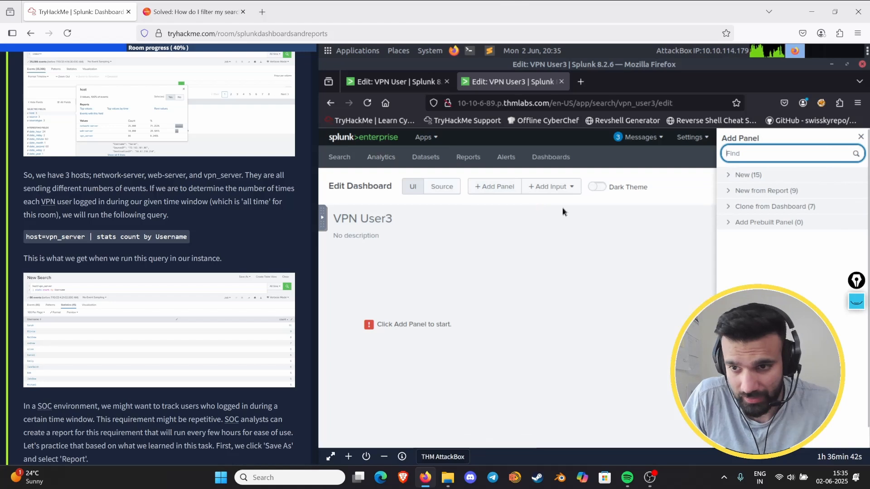
left_click(756, 190)
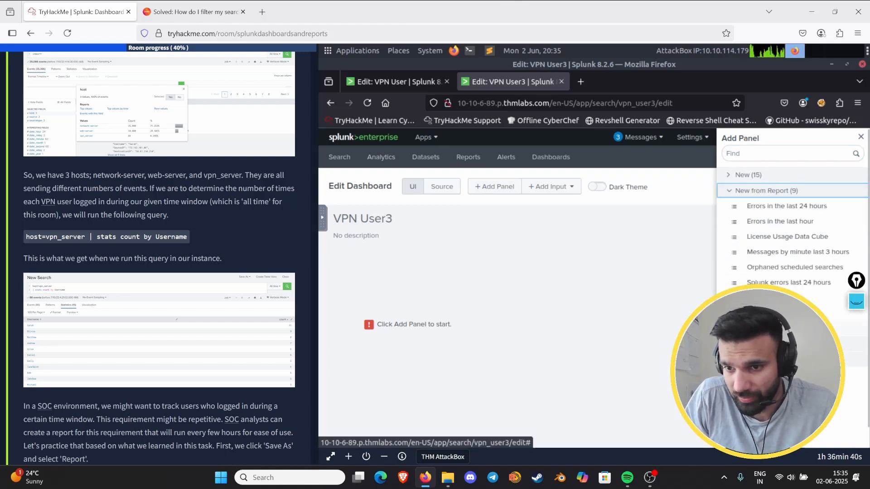
left_click(770, 313)
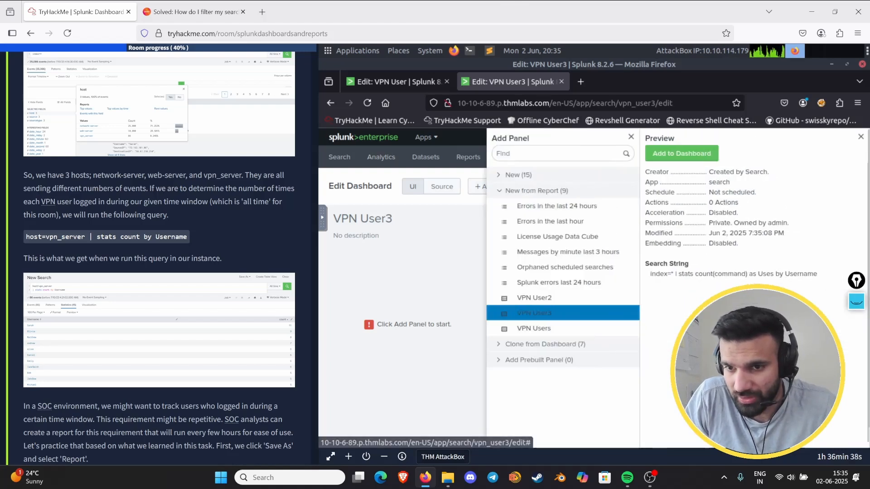
left_click(684, 154)
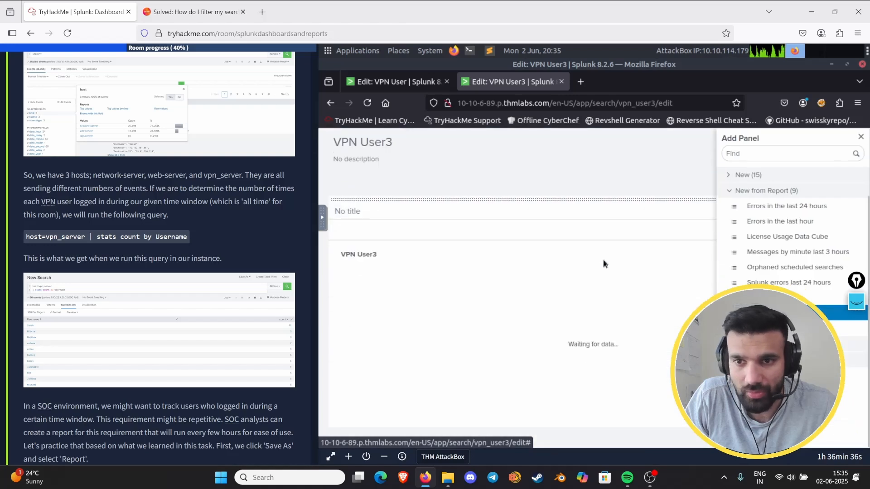
left_click(861, 137)
left_click(811, 213)
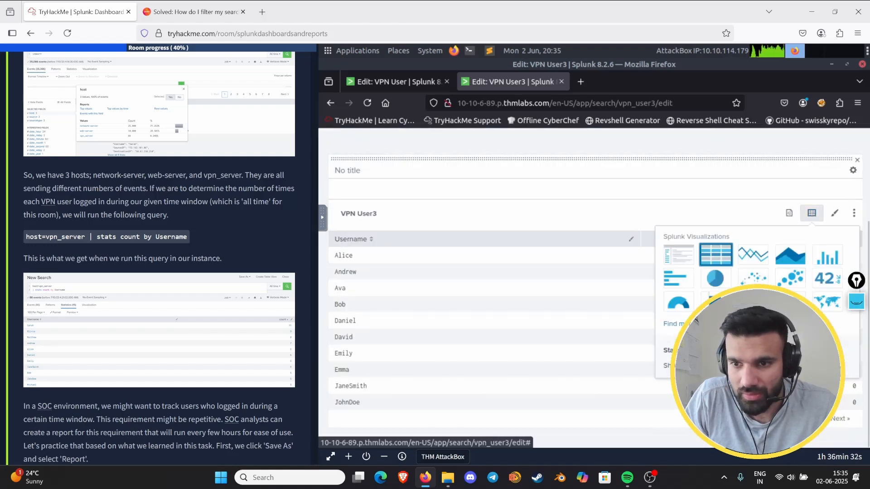
left_click(823, 257)
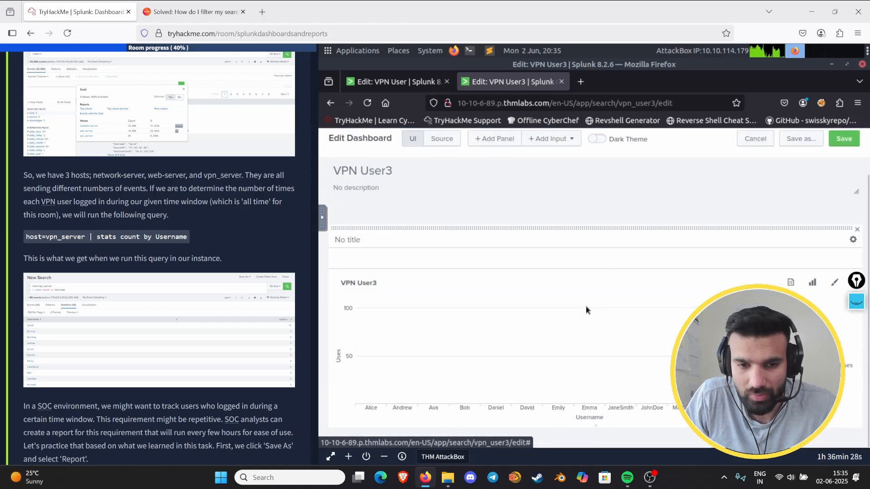
Expand Task 4, Creating Dashboards for Summarizing Results, and review its instructions for adding a report panel and choosing a visualization
scroll(136, 261, "down", 7)
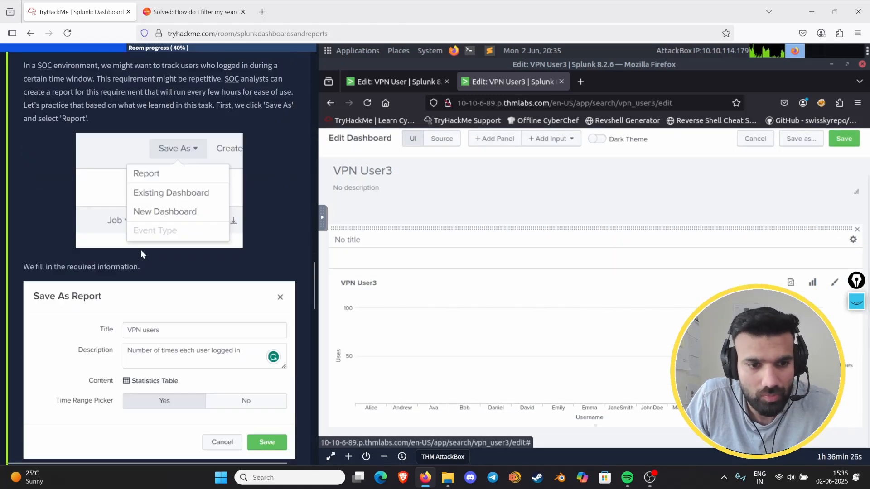
scroll(150, 256, "down", 8)
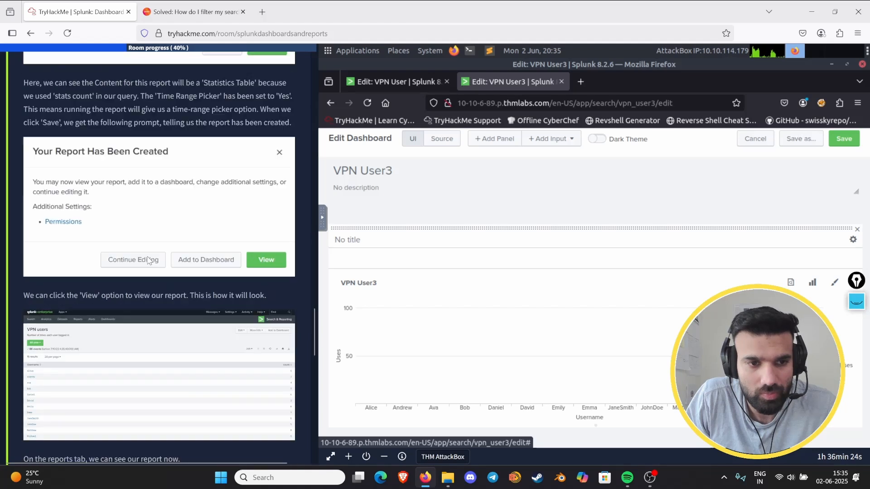
scroll(146, 259, "down", 9)
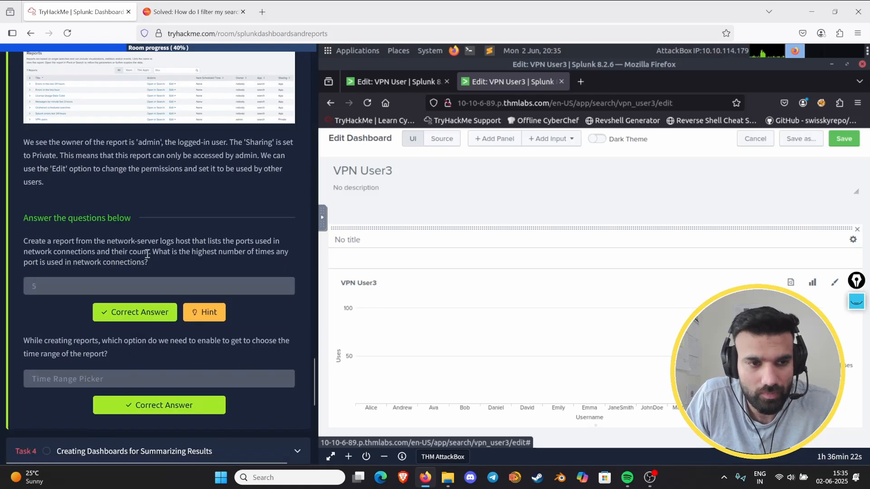
scroll(146, 253, "up", 5)
scroll(146, 260, "down", 12)
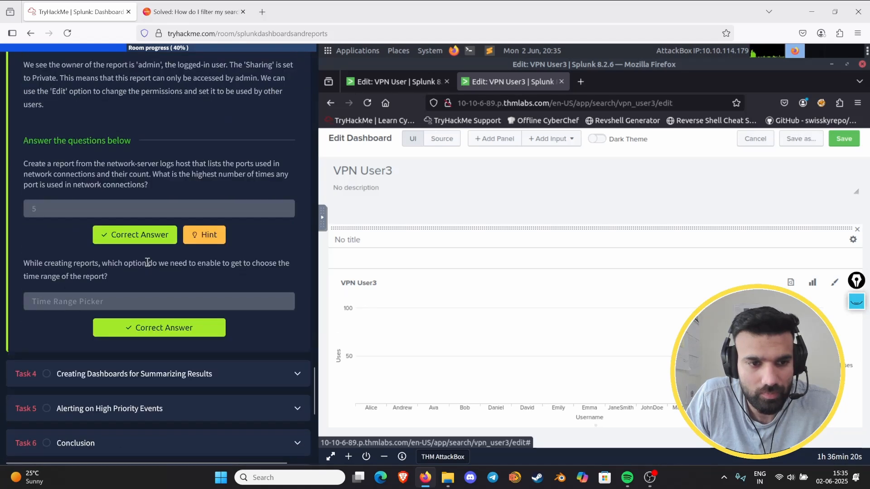
left_click(195, 105)
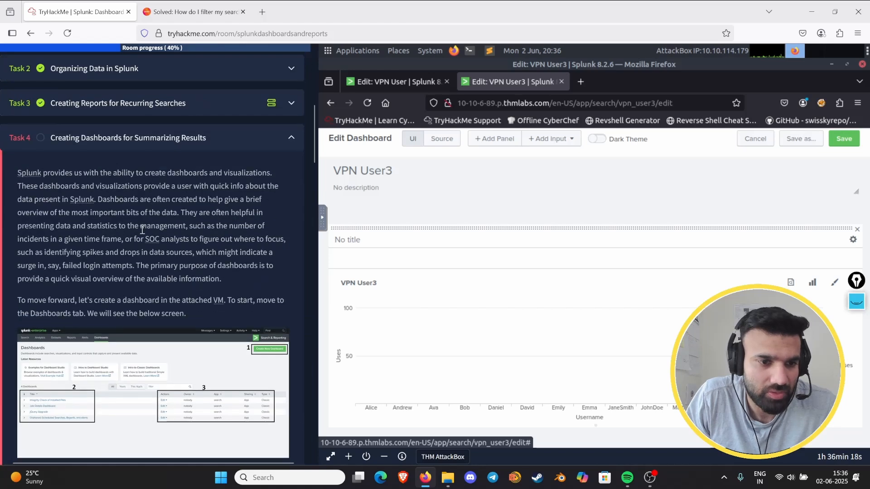
scroll(146, 258, "down", 15)
scroll(148, 264, "down", 7)
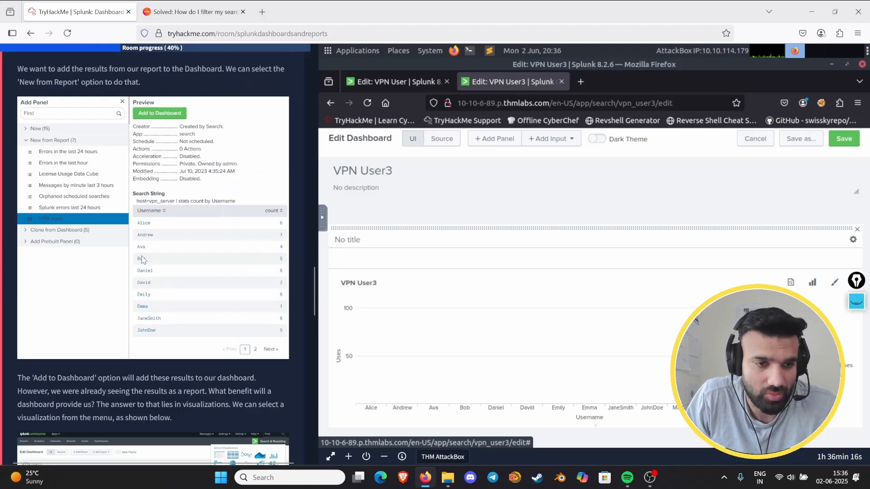
Review the room's instructions on adding a report to a dashboard and look over the open VPN User and VPN User3 dashboards
scroll(149, 242, "down", 6)
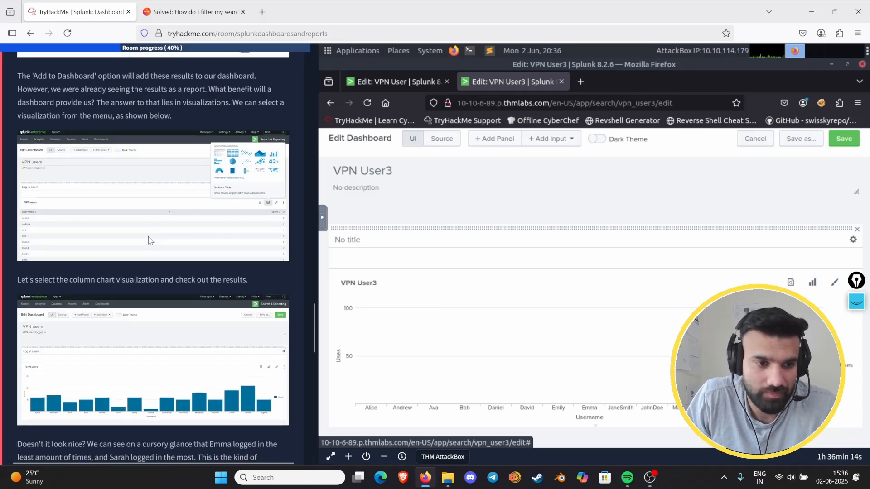
scroll(149, 240, "down", 3)
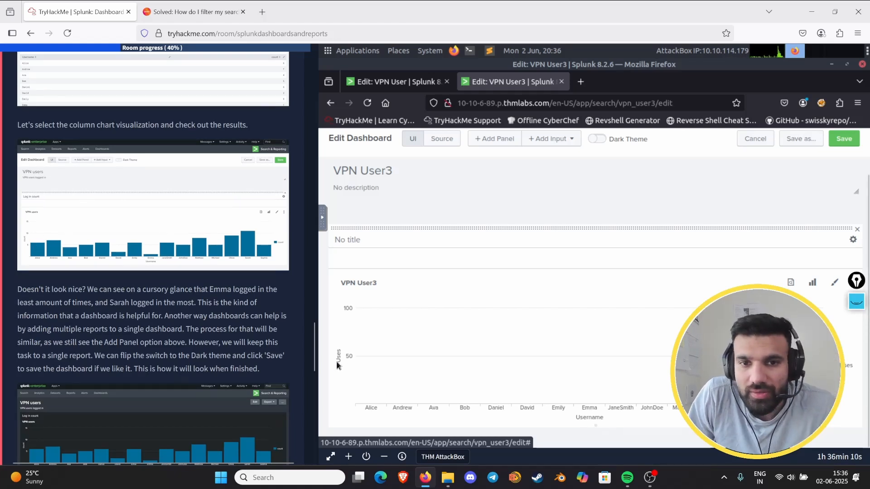
scroll(146, 334, "up", 9)
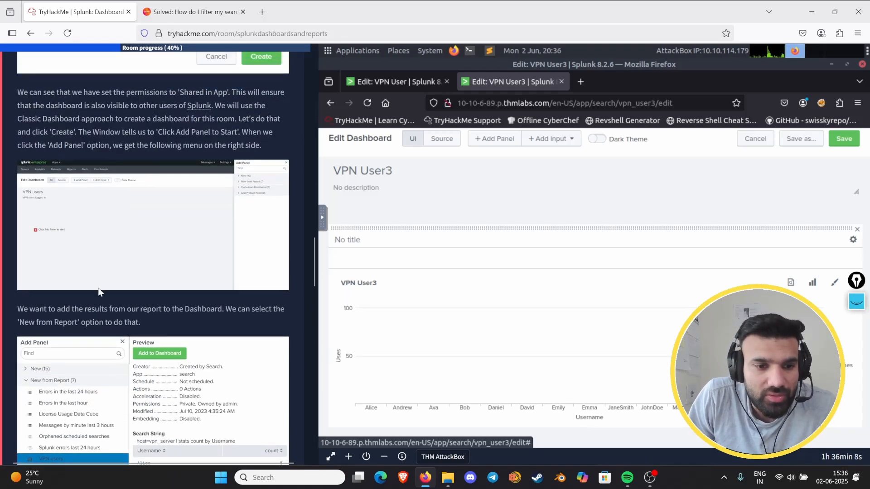
scroll(126, 327, "up", 6)
scroll(102, 286, "up", 10)
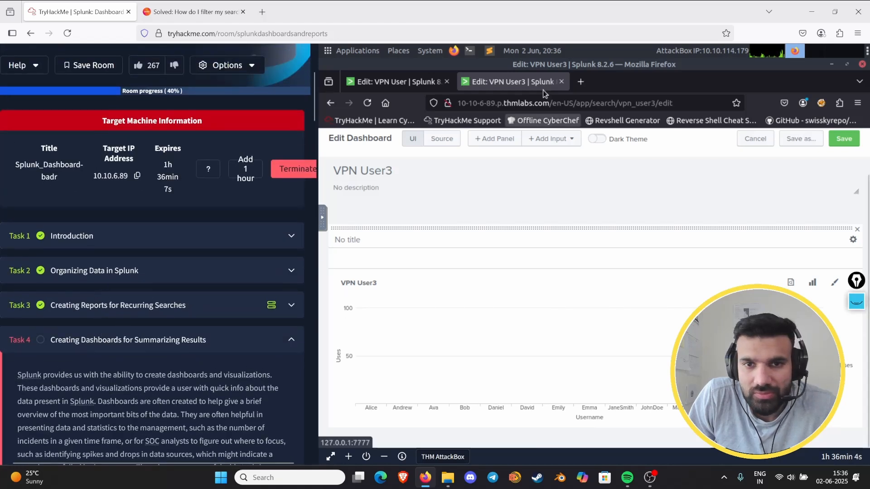
left_click(420, 80)
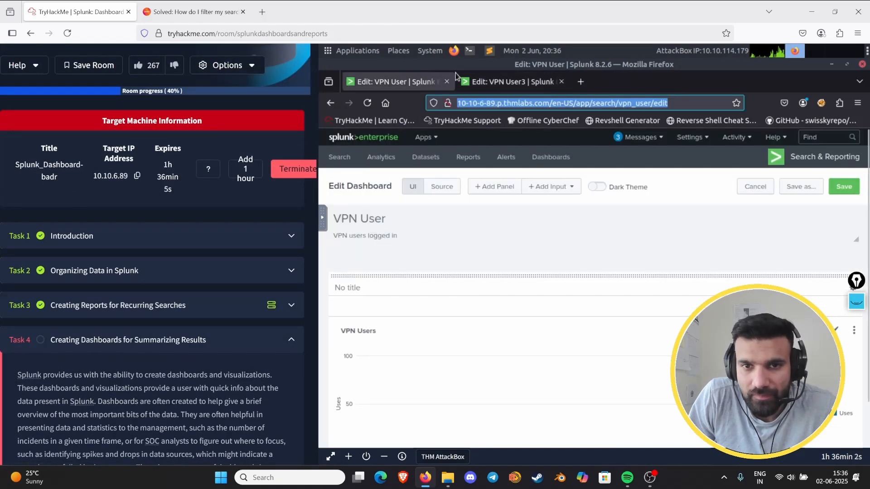
left_click(508, 82)
scroll(517, 180, "up", 2)
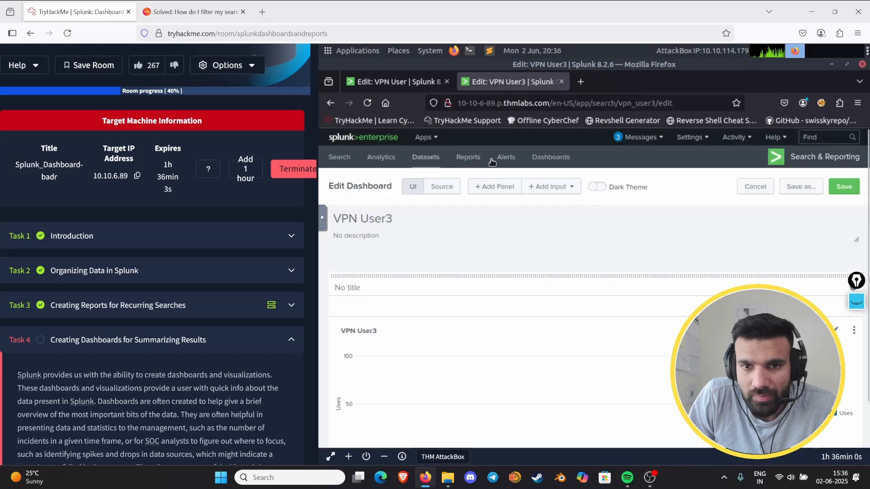
Leave the VPN User3 dashboard editor without saving and open the VPN User3 report in Search from the reports list
left_click(468, 157)
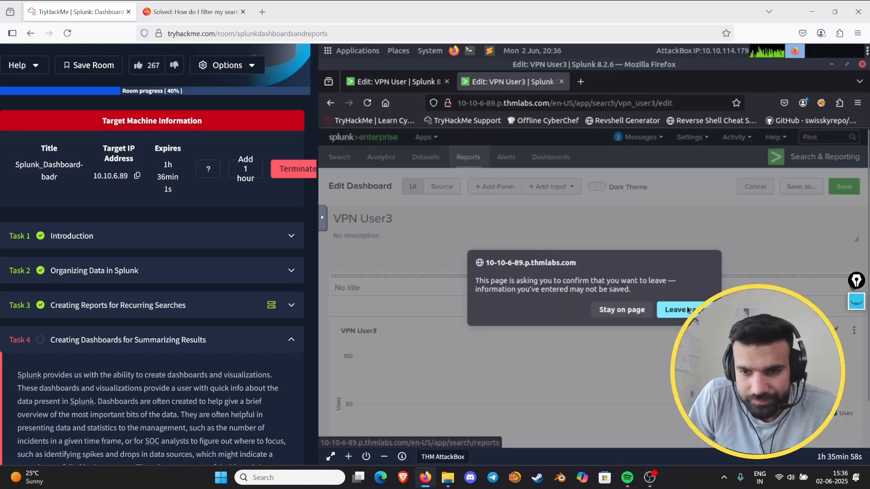
key("Tab")
key("Tab")
key("Return")
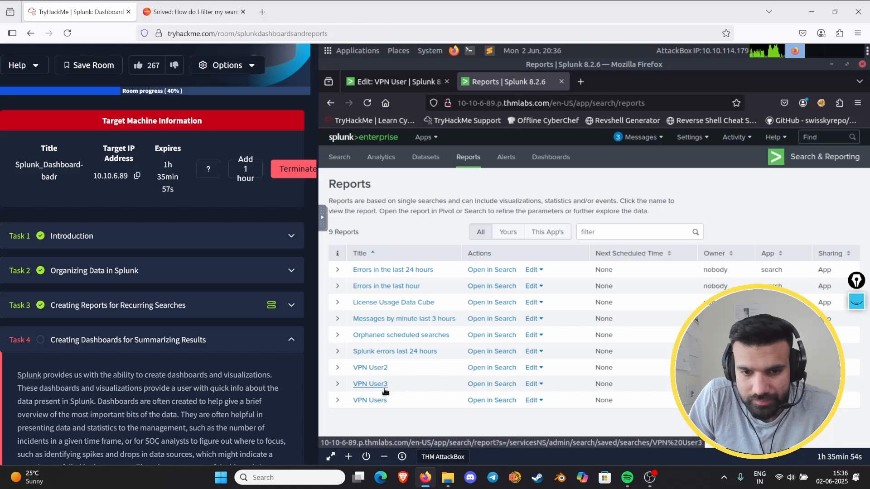
left_click(492, 383)
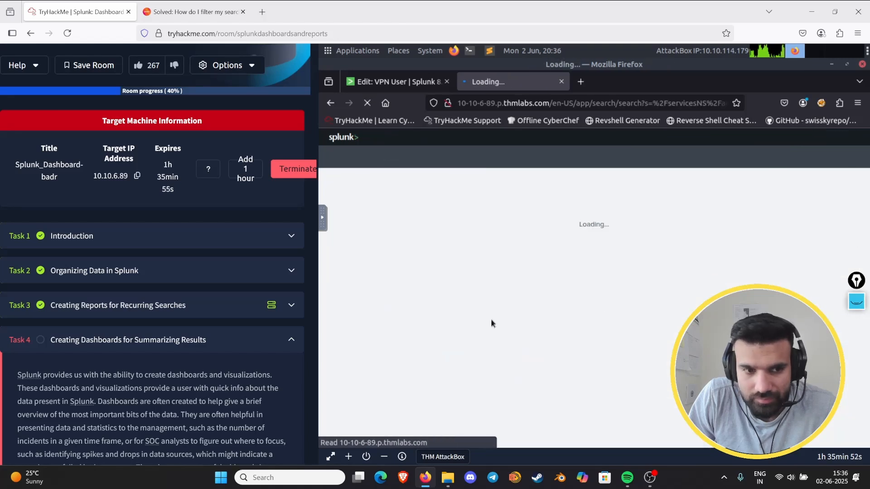
Read the Task 3 instructions on counting VPN logins per user and saving that search as a report
scroll(202, 365, "down", 5)
scroll(186, 329, "up", 4)
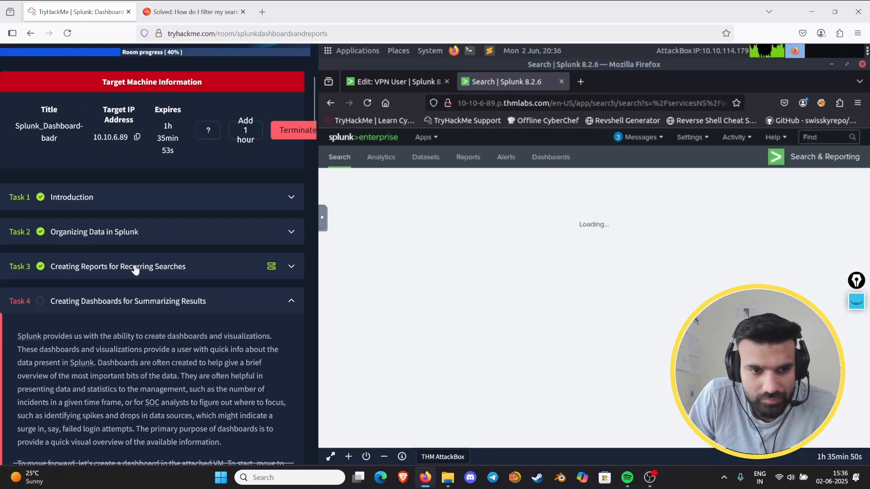
scroll(135, 271, "down", 15)
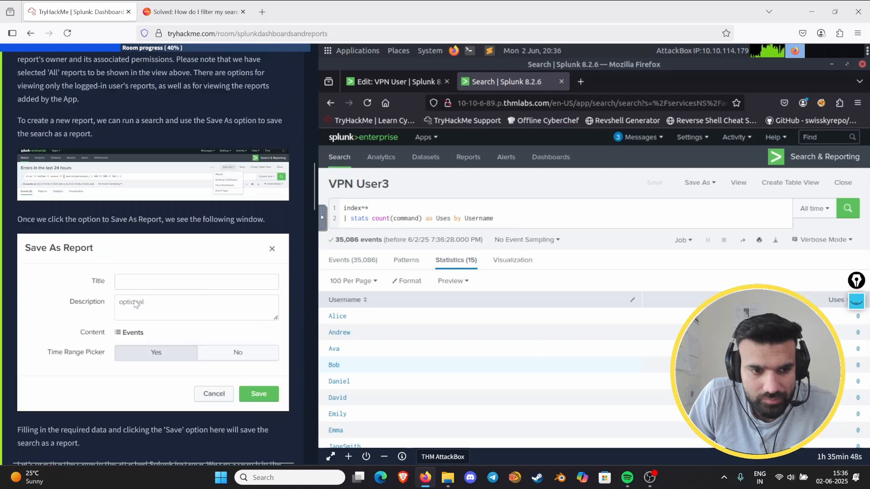
scroll(135, 302, "up", 10)
scroll(136, 301, "down", 7)
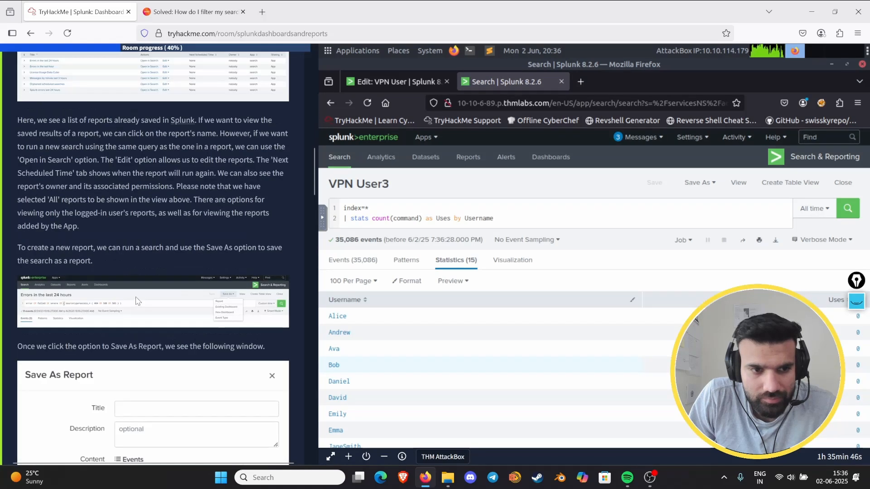
scroll(136, 300, "down", 12)
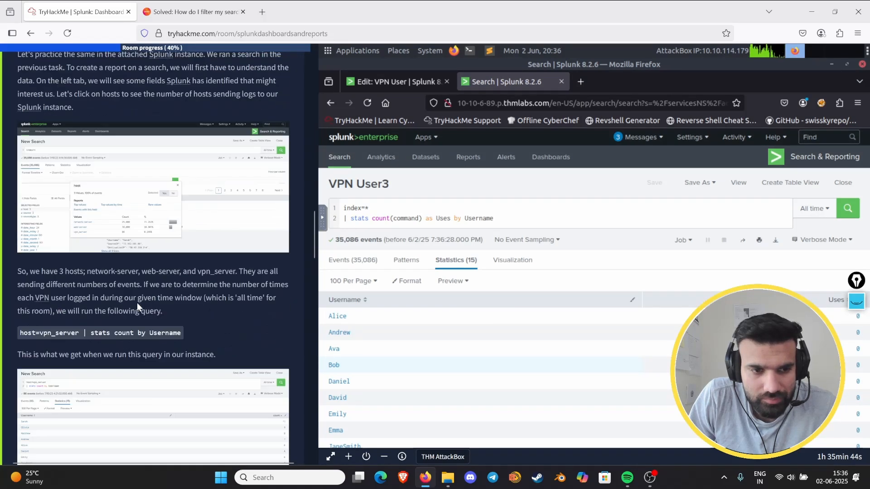
scroll(136, 303, "up", 2)
scroll(139, 306, "down", 2)
scroll(139, 307, "down", 1)
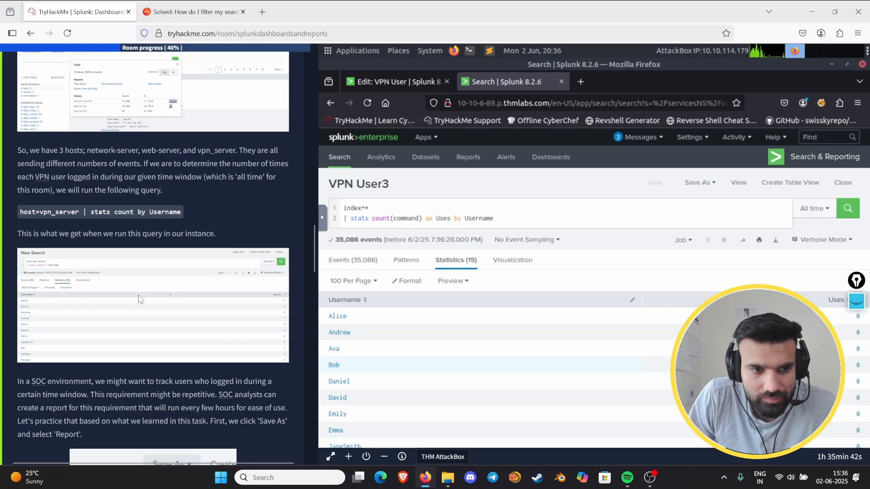
scroll(140, 301, "down", 3)
scroll(141, 304, "up", 2)
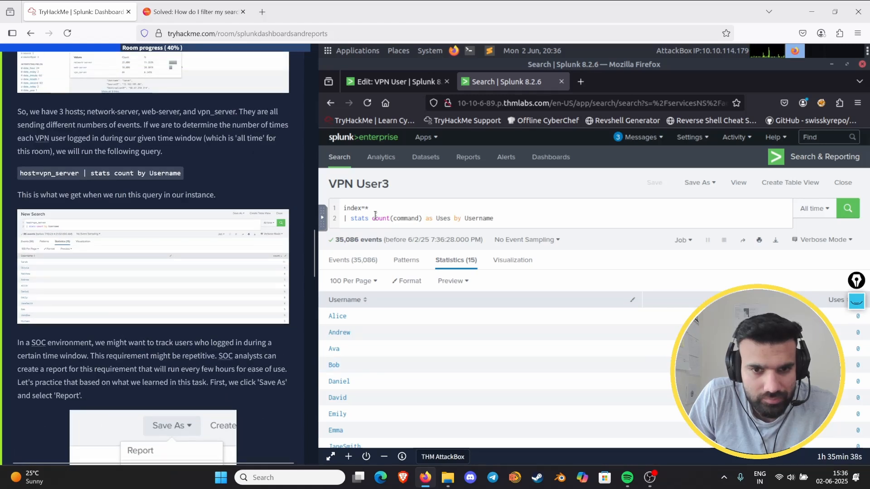
left_click(424, 218)
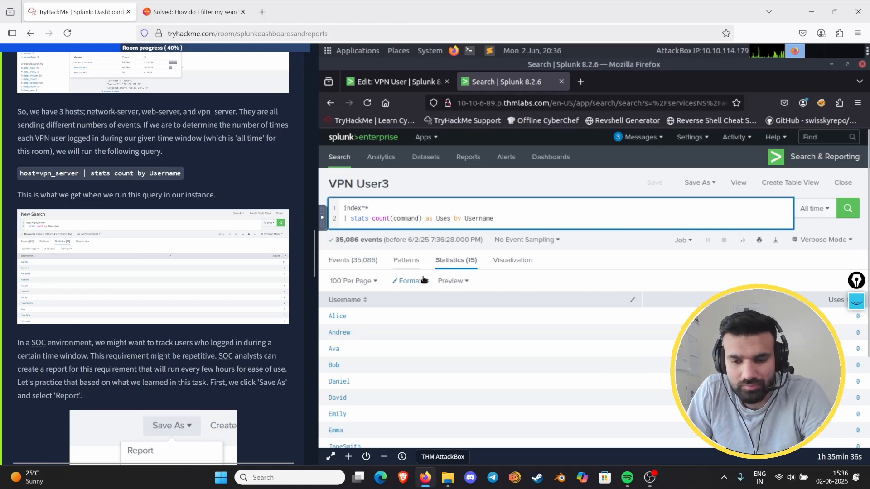
key("BackSpace")
key("BackSpace")
key("BackSpace")
key("BackSpace")
key("BackSpace")
key("BackSpace")
key("BackSpace")
key("BackSpace")
key("BackSpace")
key("BackSpace")
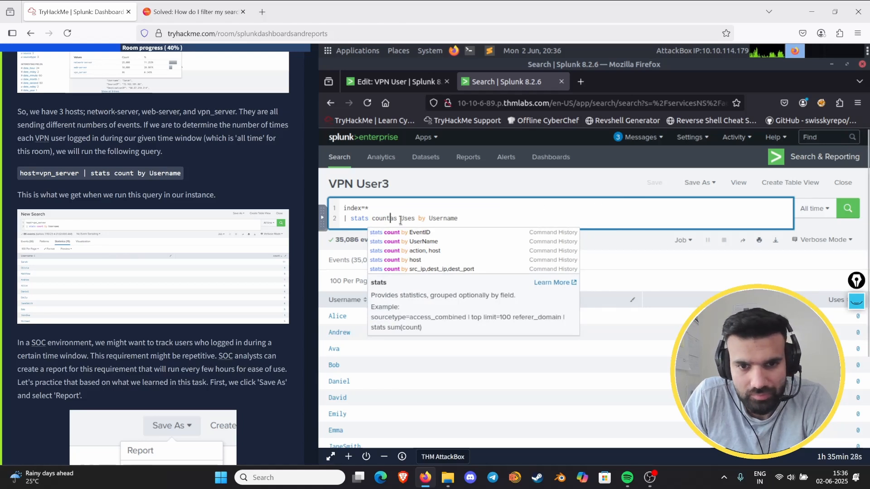
left_click(467, 216)
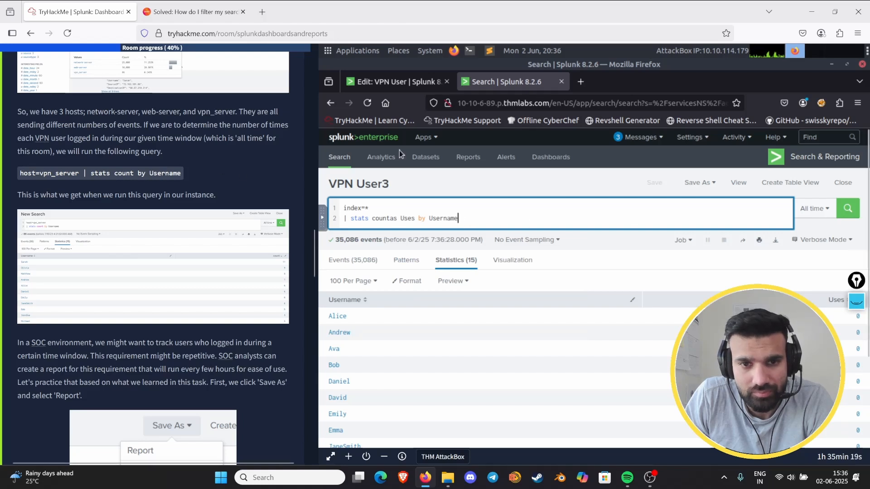
Return to the reports list and delete the VPN User2 report
left_click(468, 157)
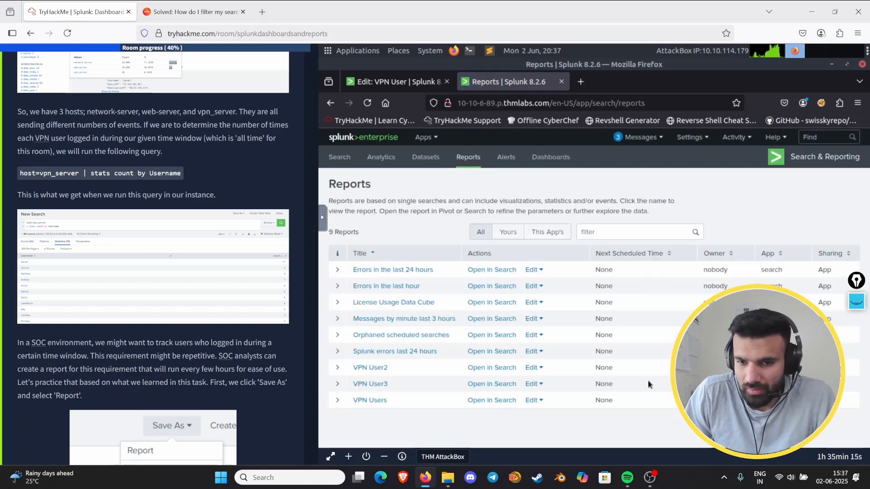
left_click(532, 367)
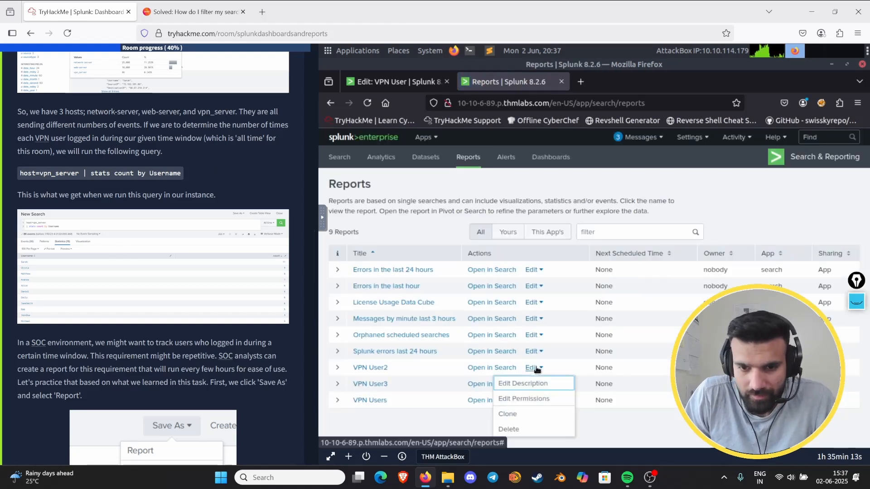
left_click(508, 429)
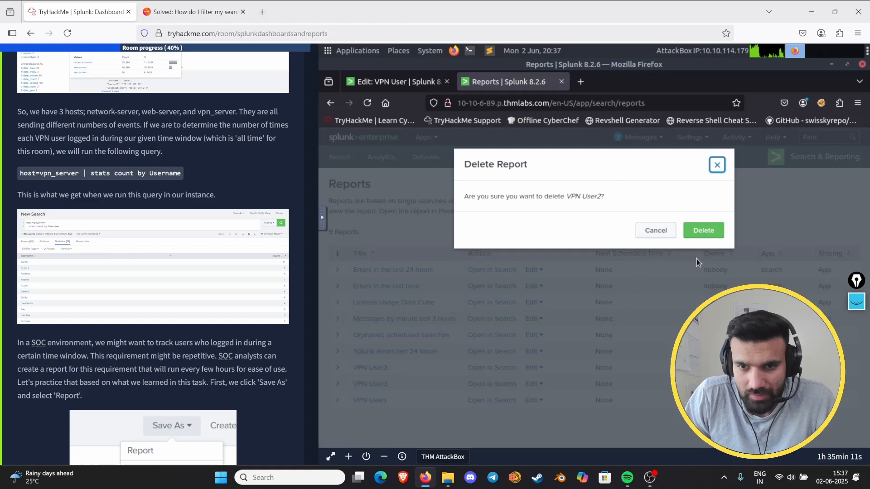
left_click(700, 231)
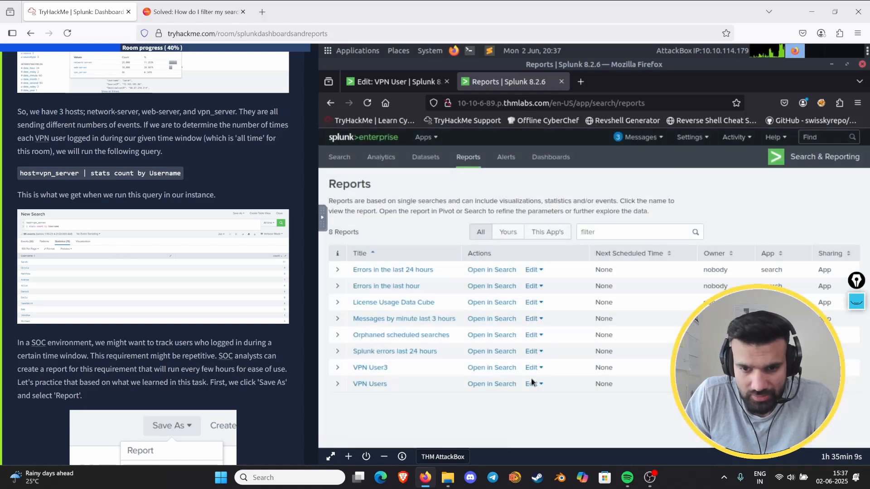
Delete the VPN User3 and VPN Users reports
left_click(533, 369)
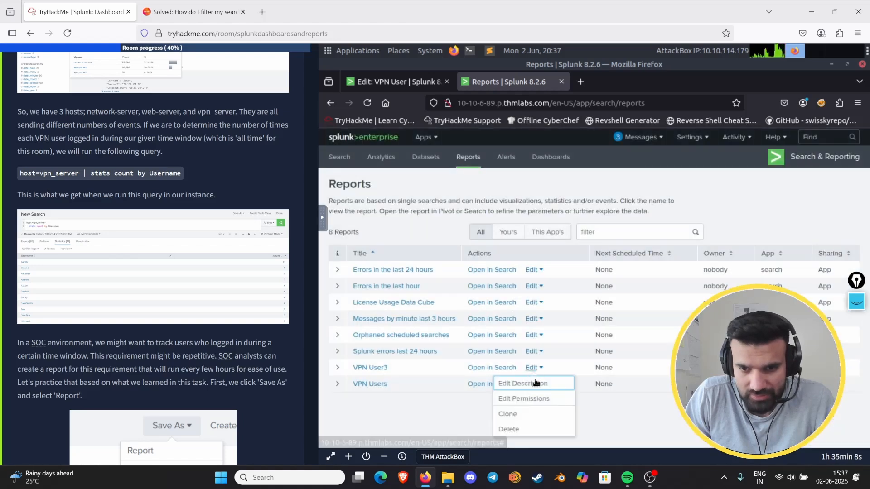
left_click(511, 431)
left_click(703, 231)
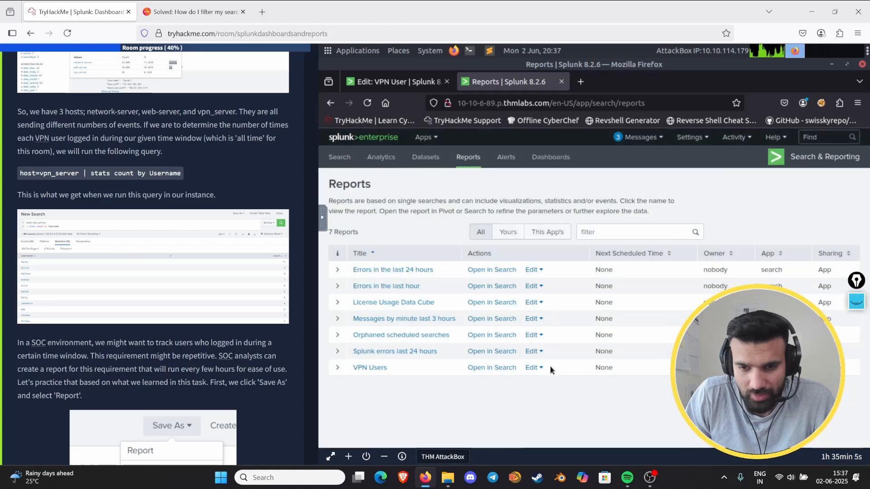
left_click(531, 369)
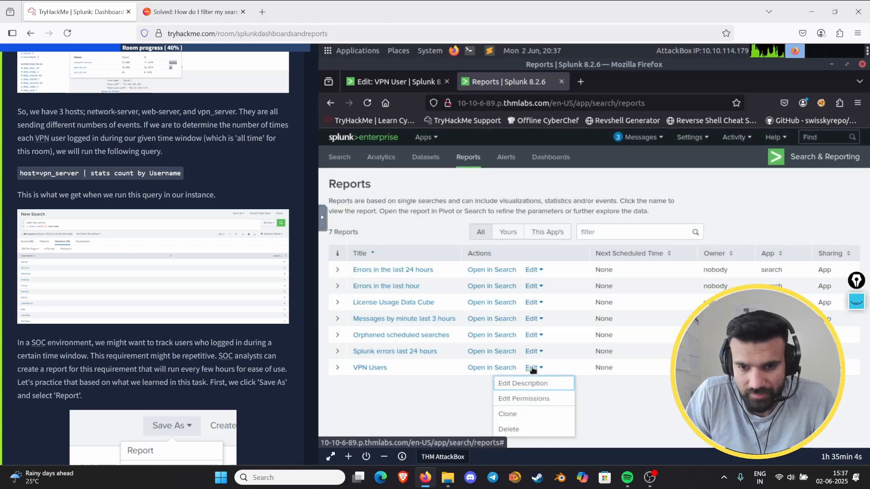
left_click(513, 430)
left_click(703, 231)
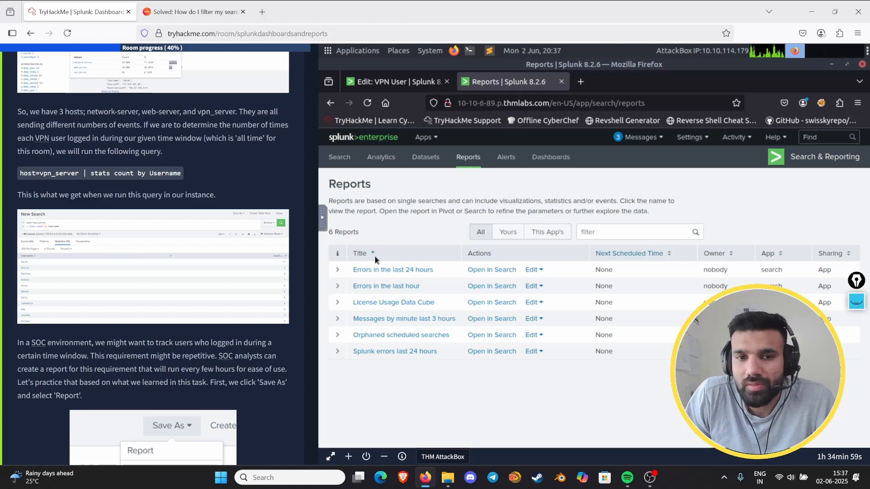
Start a new search and enter the filter host="vpn_server" using the suggested matching term
left_click(355, 157)
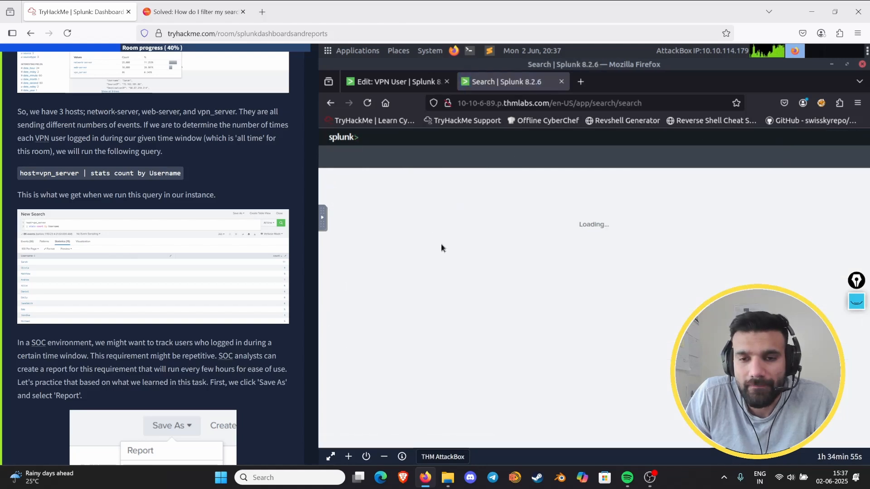
left_click(432, 211)
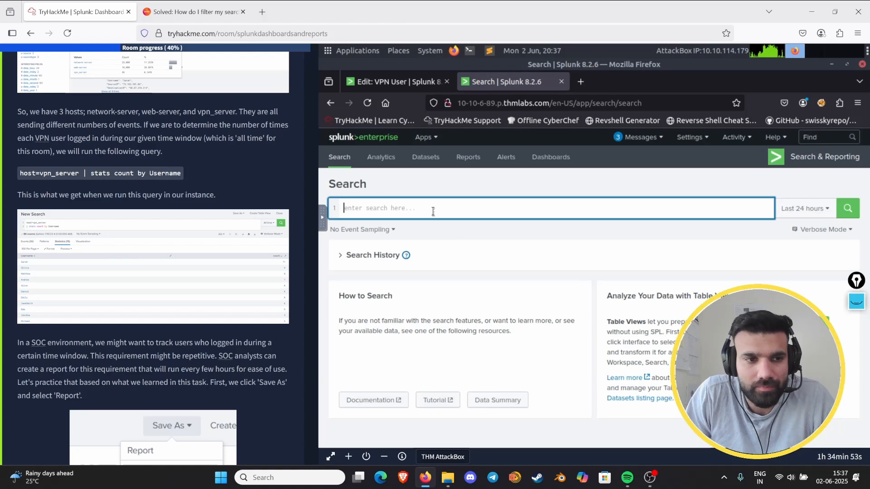
type("host")
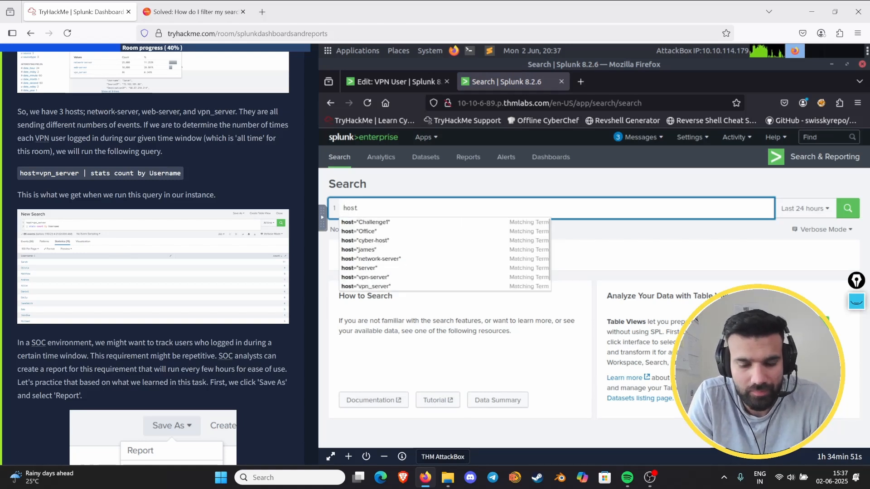
type("=vpn")
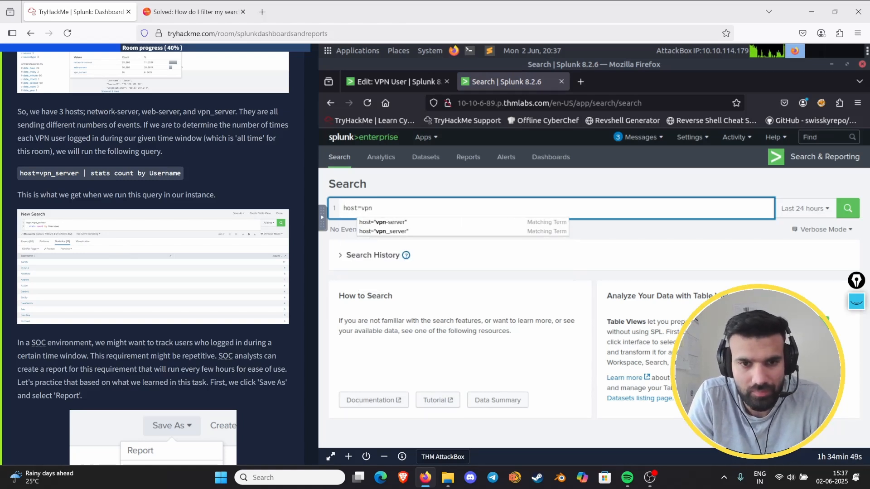
key("Down")
key("Down")
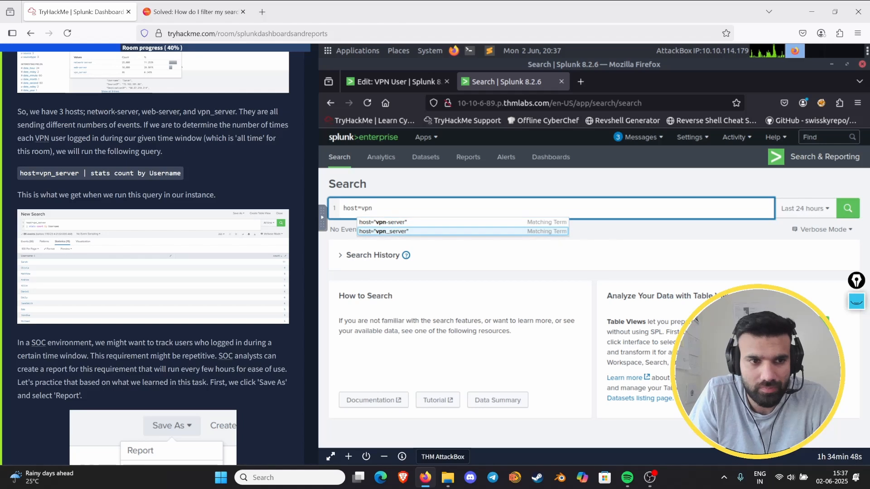
key("Return")
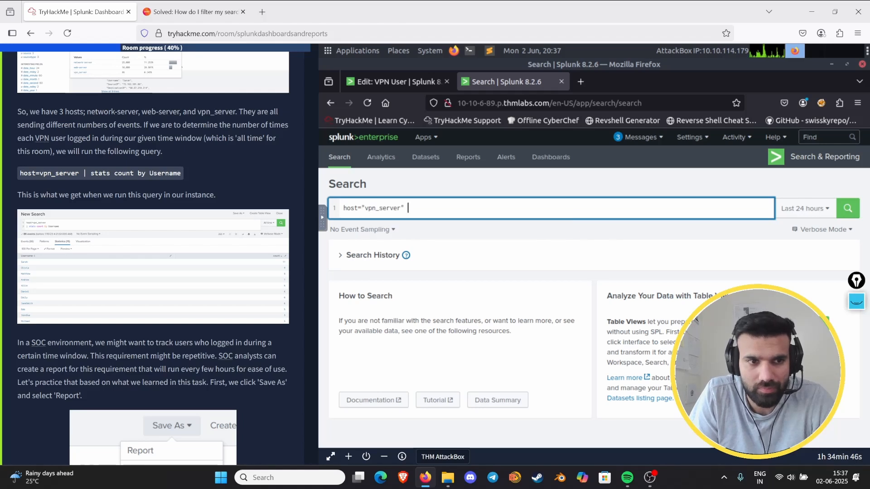
Remove the quotation marks around vpn_server so the search filter reads host=vpn_server
key("BackSpace")
key("BackSpace")
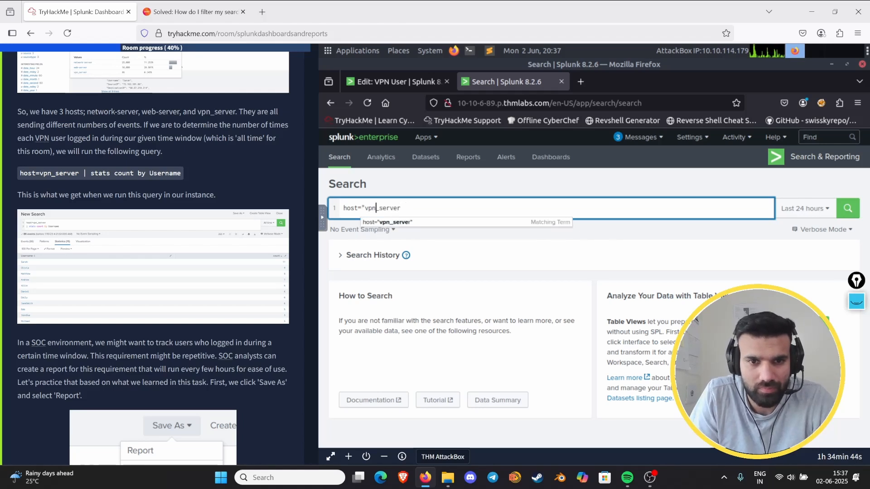
key("Left")
key("Left")
key("Left")
key("Left")
key("BackSpace")
key("Right")
key("Right")
key("Right")
key("Right")
key("Right")
key("Right")
key("Right")
key("Right")
key("Right")
key("Right")
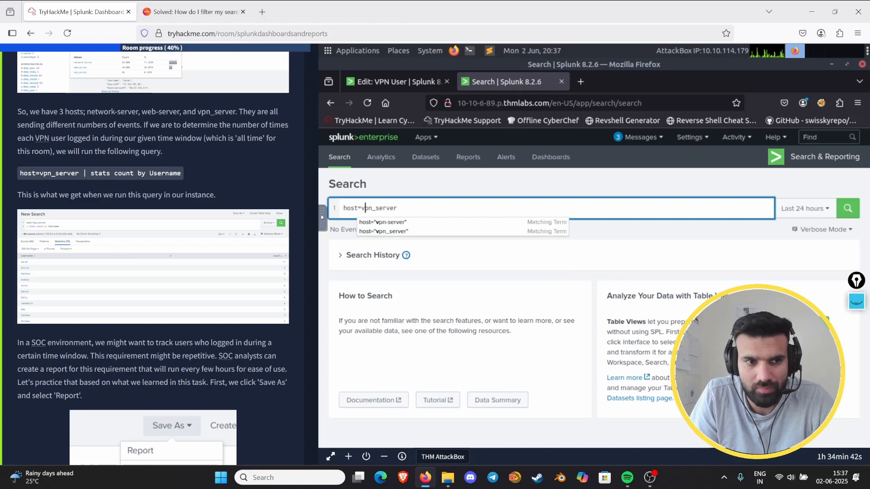
Extend the host=vpn_server query on the same line with | stats count by Username
key("shift+Return")
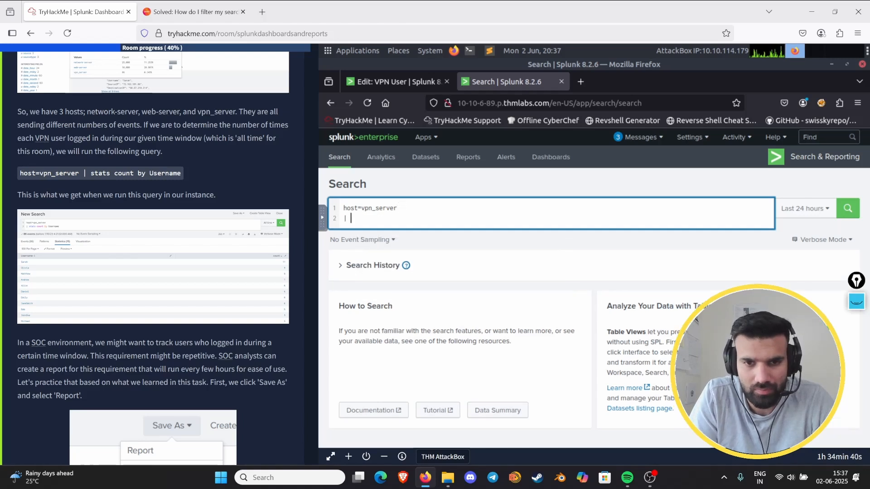
type("|")
key("BackSpace")
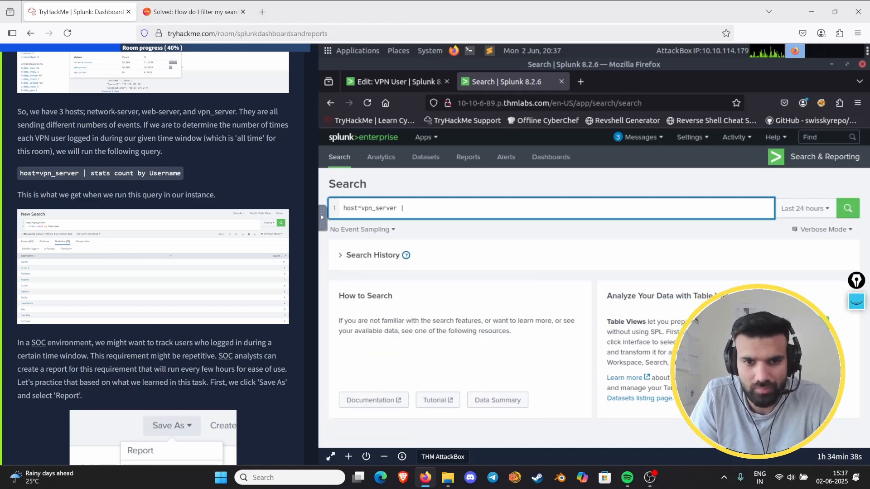
type("| stat")
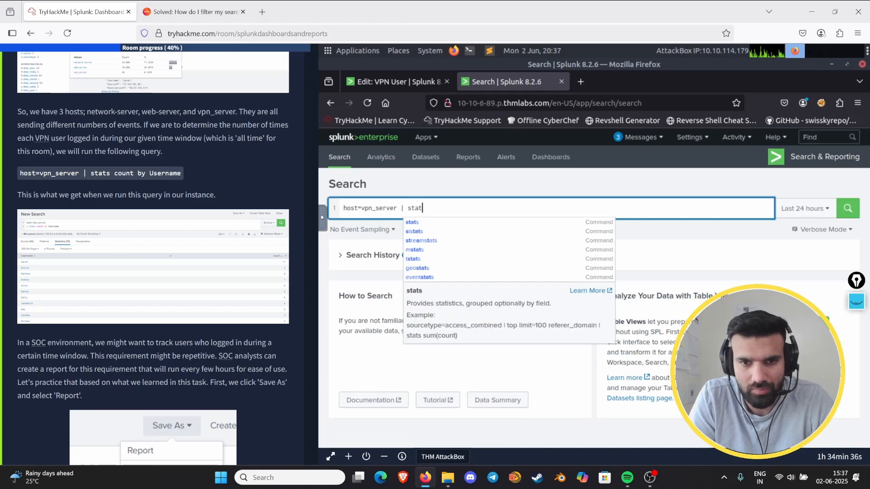
type("s count by ")
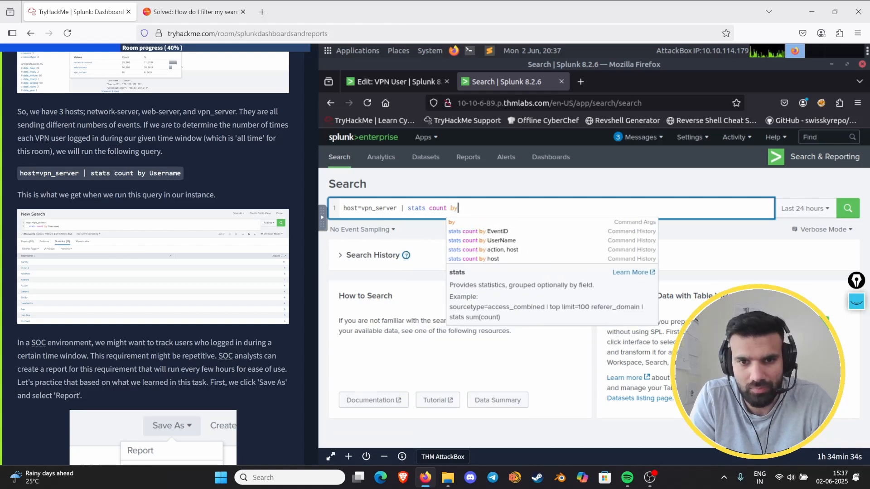
type("Username")
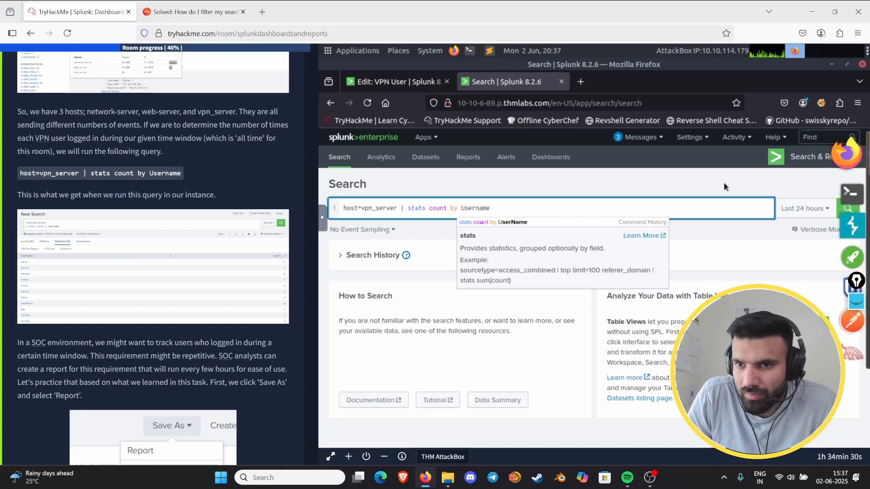
Run the VPN user count search and set its time range to All time
left_click(790, 209)
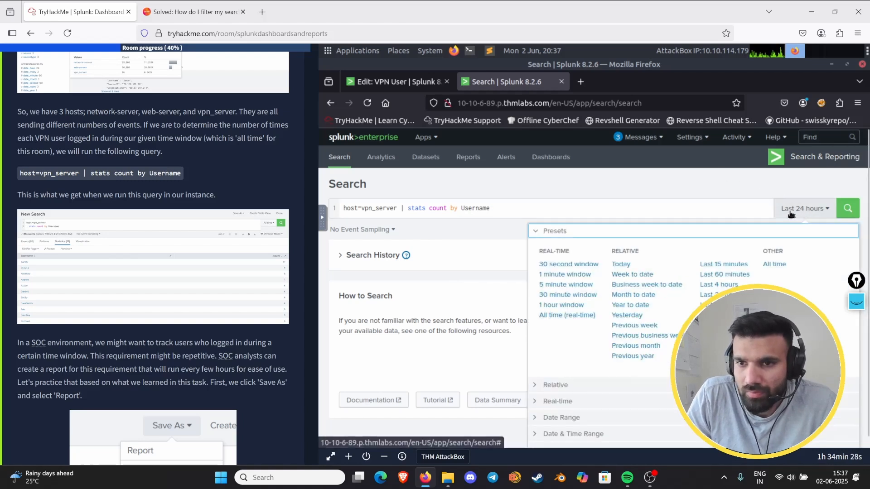
left_click(655, 194)
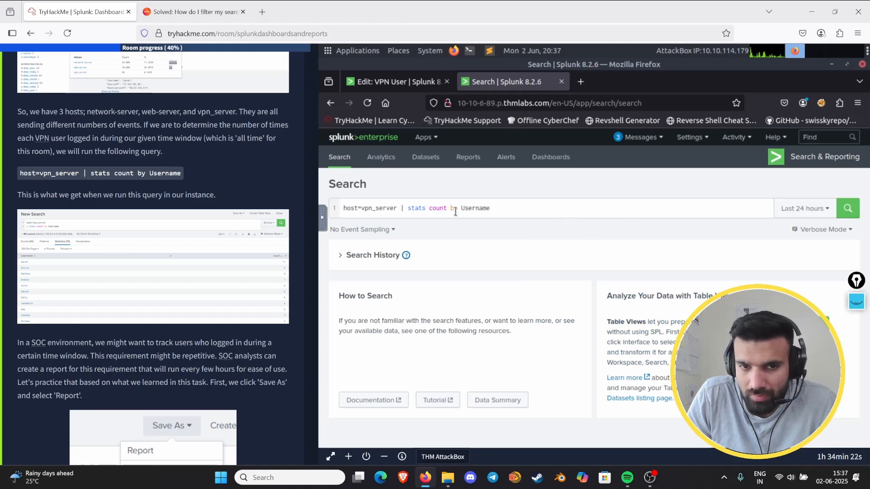
left_click(847, 208)
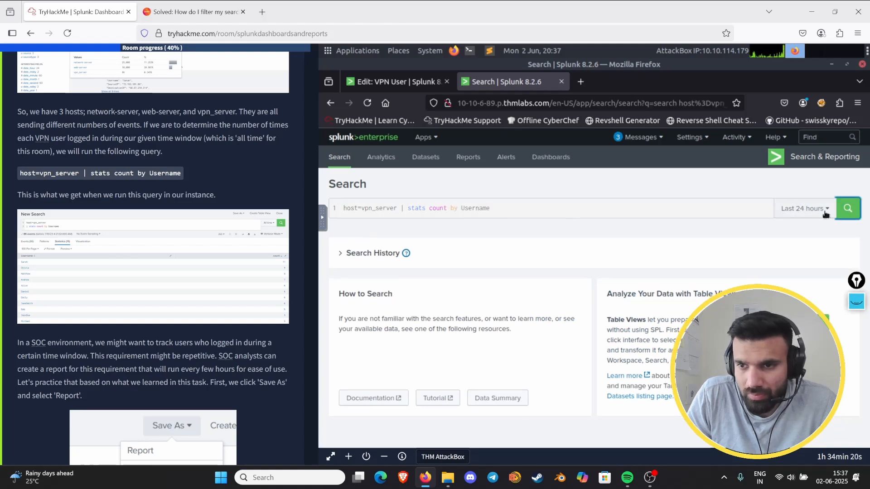
left_click(801, 192)
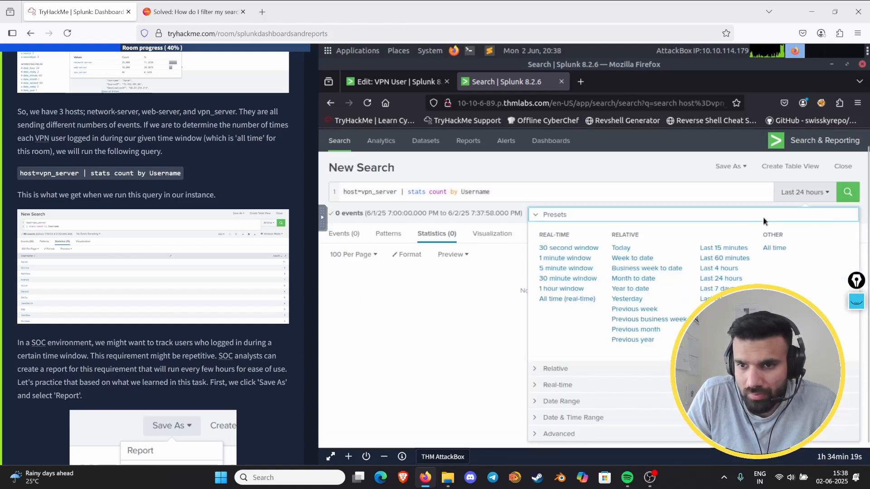
left_click(570, 184)
left_click(801, 193)
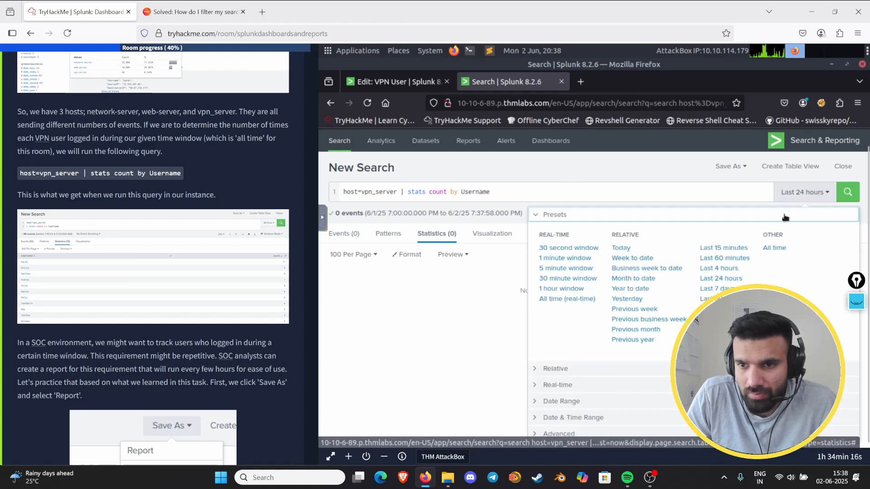
left_click(769, 247)
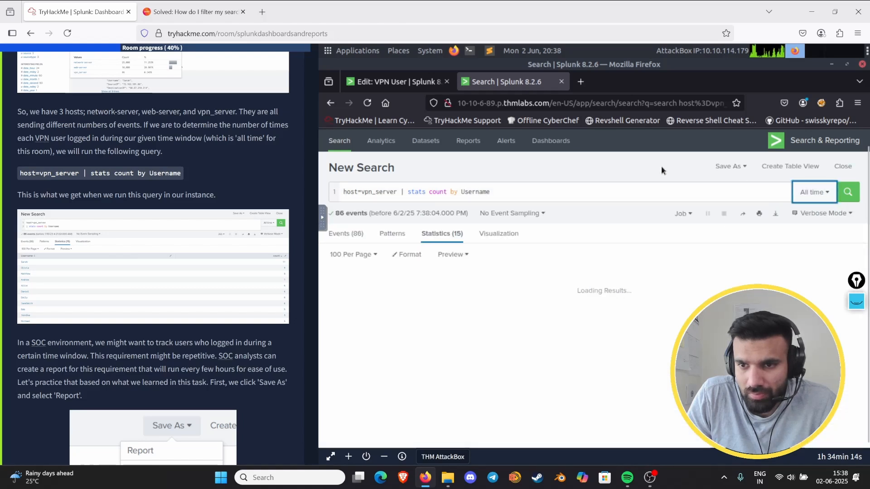
Save the search as a report titled VPN User with the time range picker enabled, and view the report
left_click(733, 169)
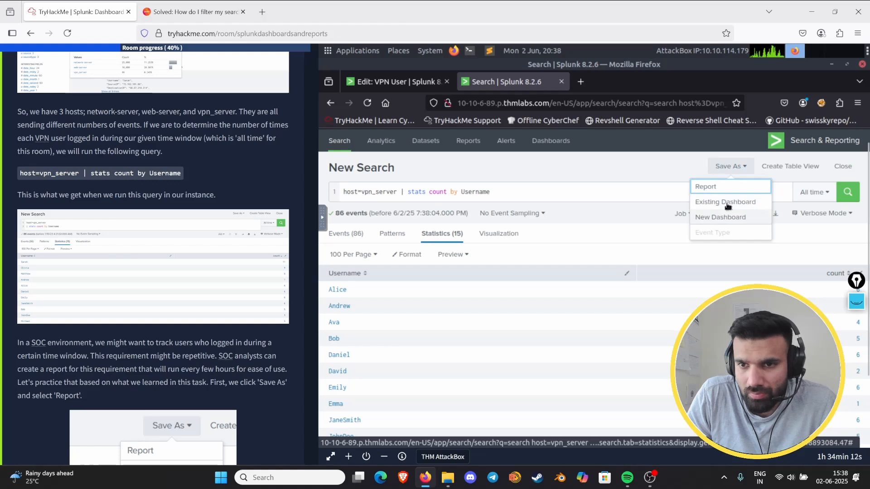
left_click(702, 192)
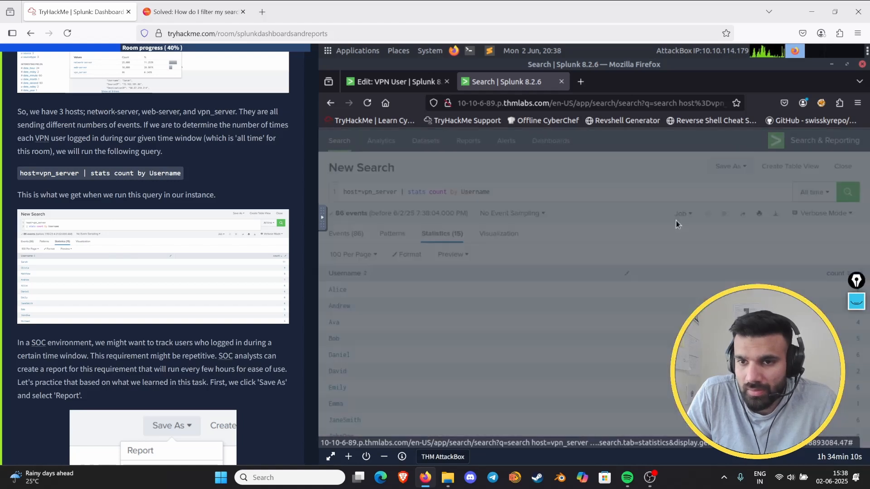
left_click(576, 202)
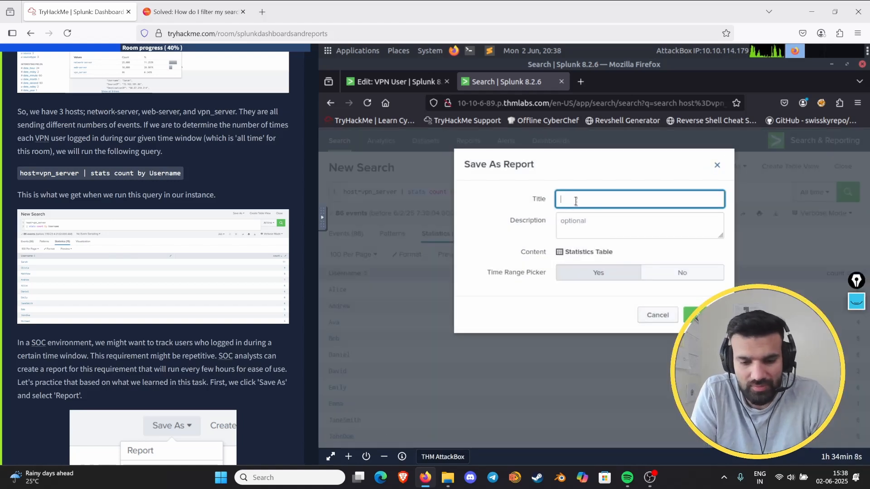
type("VPN User")
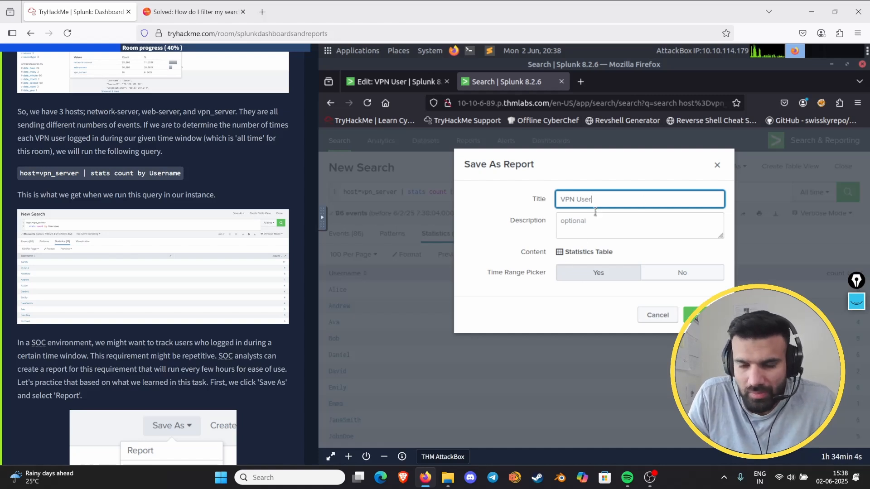
left_click(693, 316)
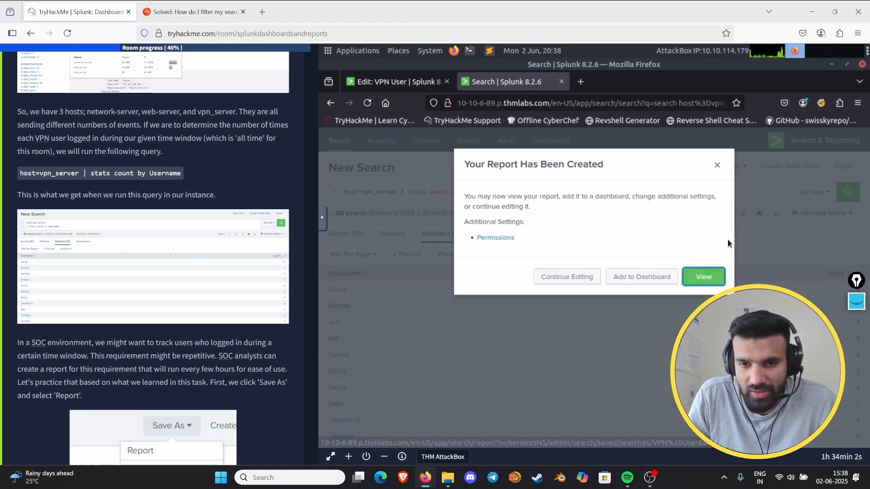
left_click(697, 285)
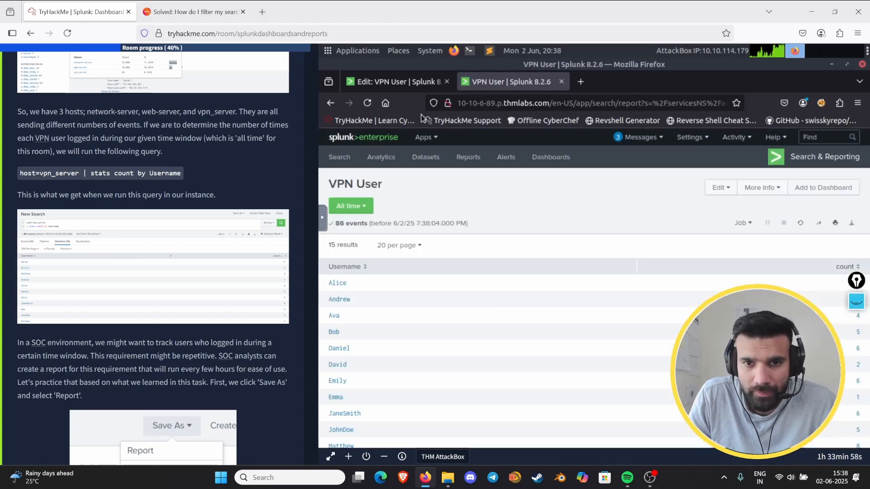
Go to the dashboards list and delete the VPN User dashboard
left_click(551, 159)
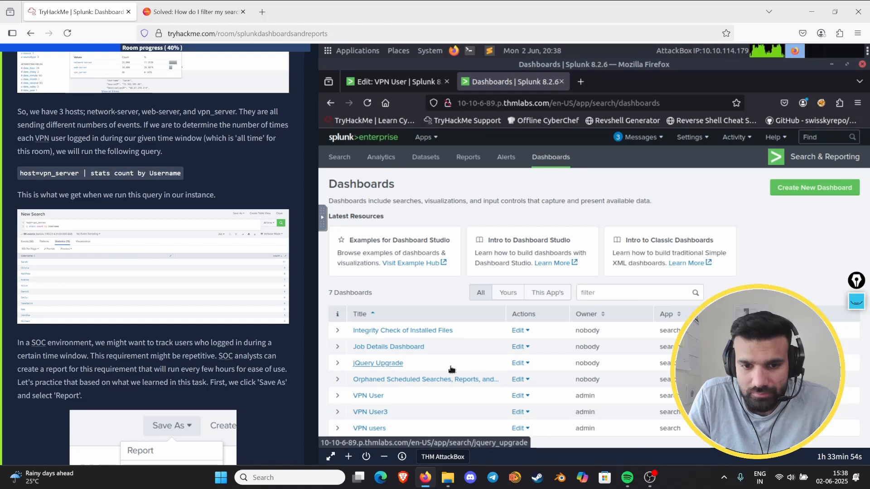
left_click(521, 396)
left_click(498, 382)
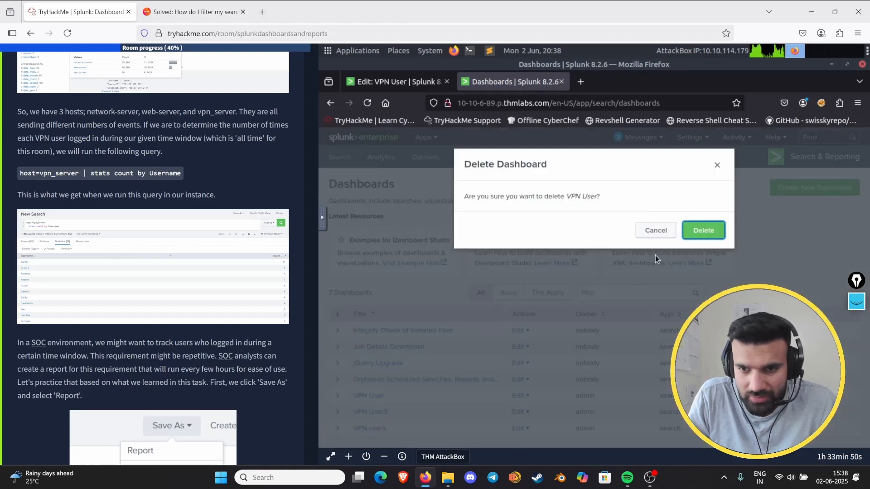
left_click(686, 232)
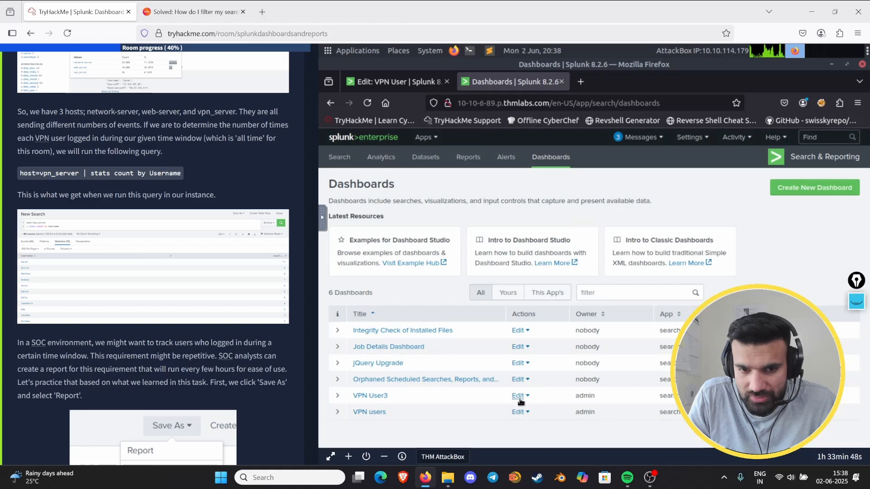
Delete the VPN User3 and VPN users dashboards
left_click(520, 396)
left_click(516, 379)
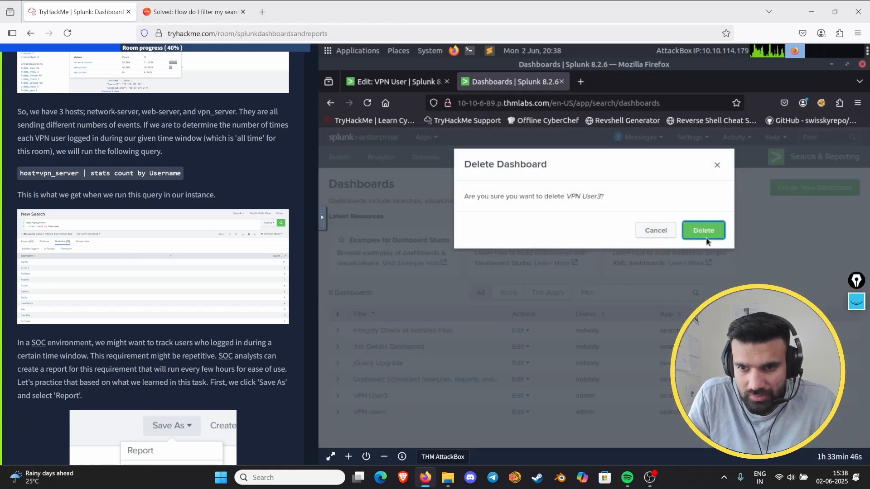
left_click(693, 240)
left_click(520, 395)
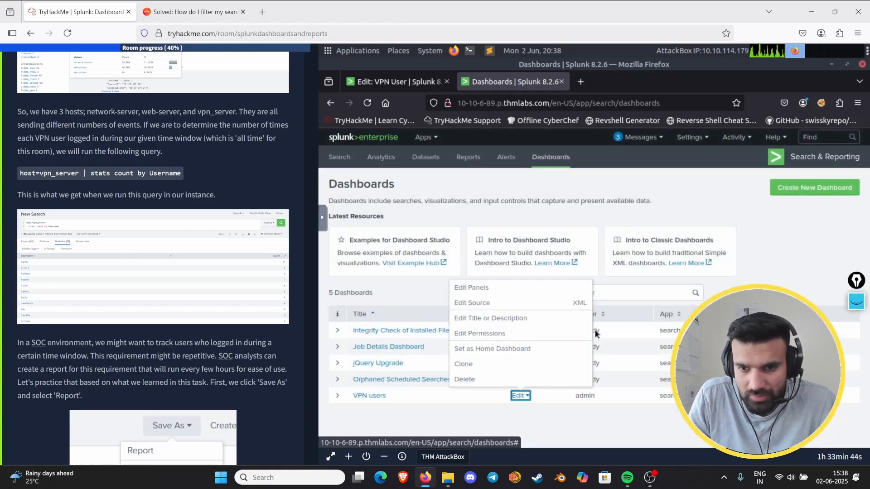
left_click(527, 379)
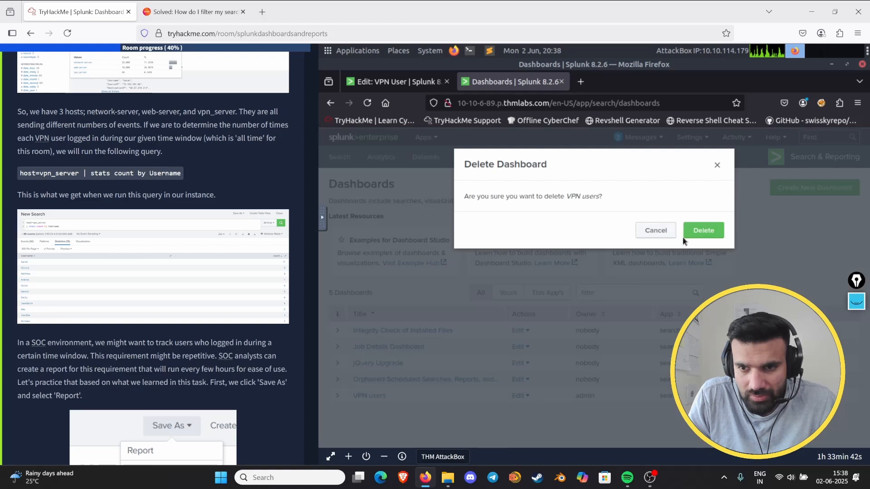
left_click(703, 231)
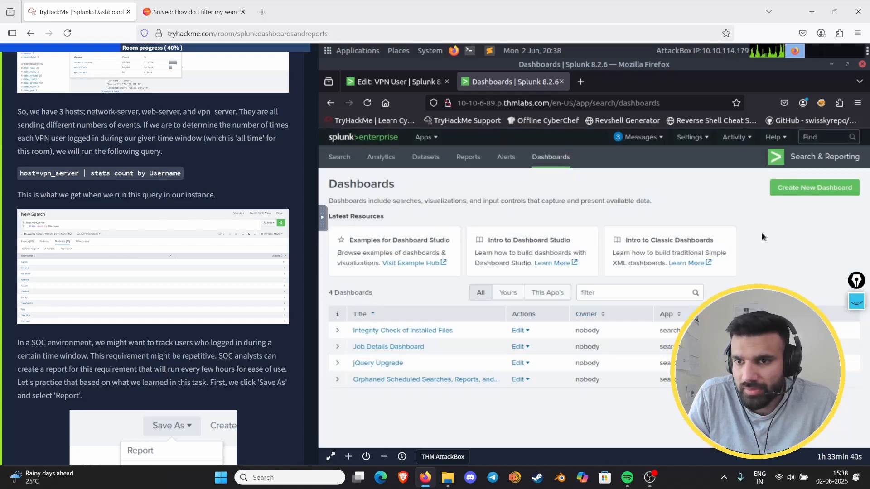
Start creating a new dashboard and title it VPN User
left_click(794, 186)
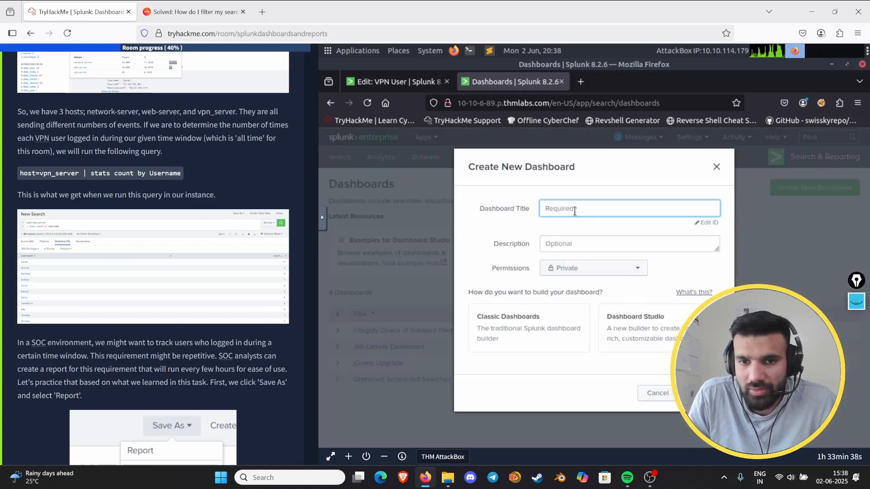
type("VPN ")
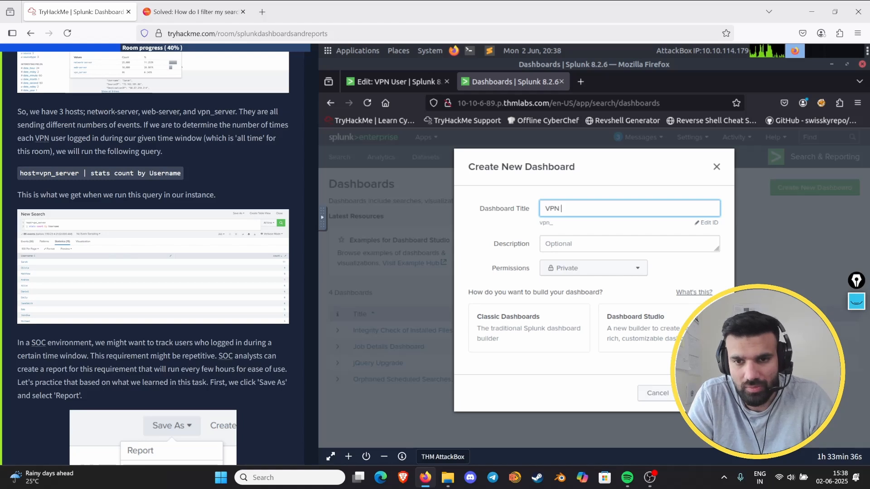
type("User")
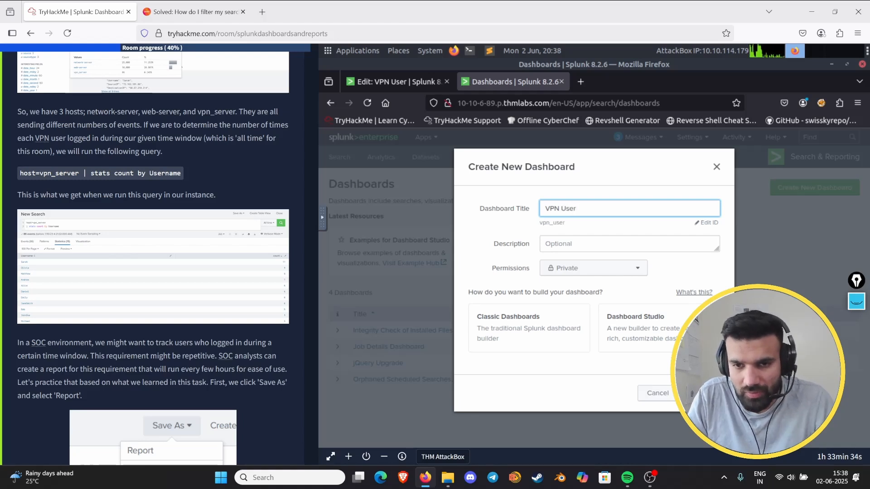
Consult the Task 4 dashboard creation example in the room and enter "VPN users logged in" as the new dashboard's description
left_click(626, 239)
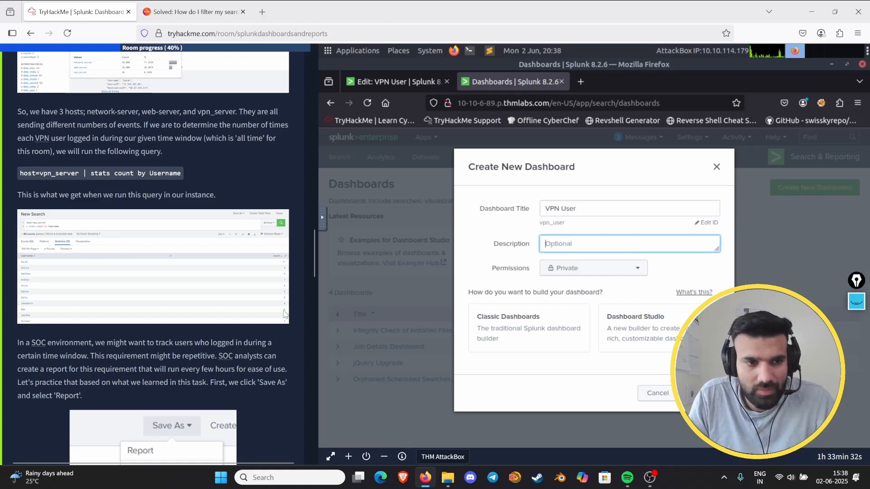
scroll(116, 274, "down", 7)
scroll(115, 272, "down", 20)
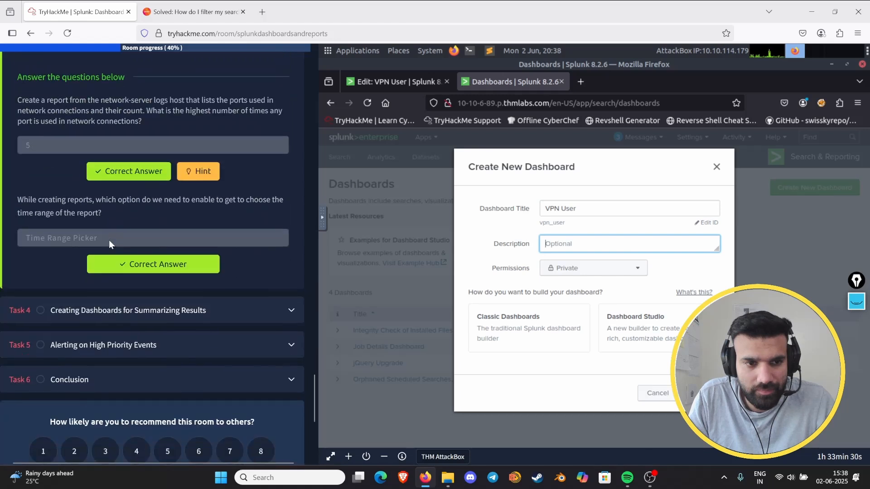
left_click(115, 232)
scroll(130, 226, "down", 15)
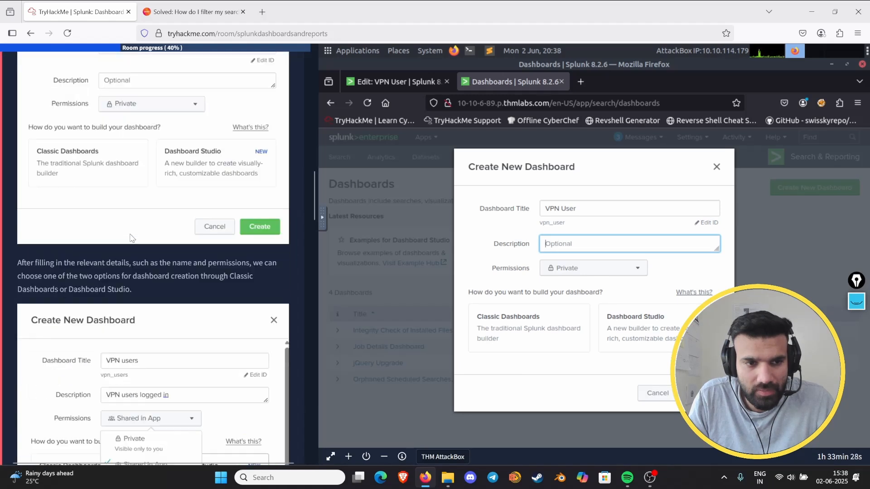
scroll(134, 234, "down", 2)
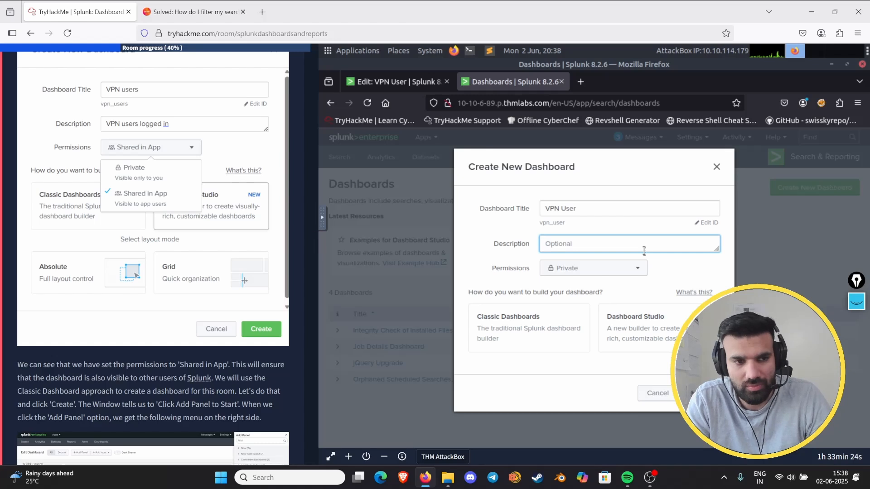
type("U")
key("BackSpace")
type("VPN users logge")
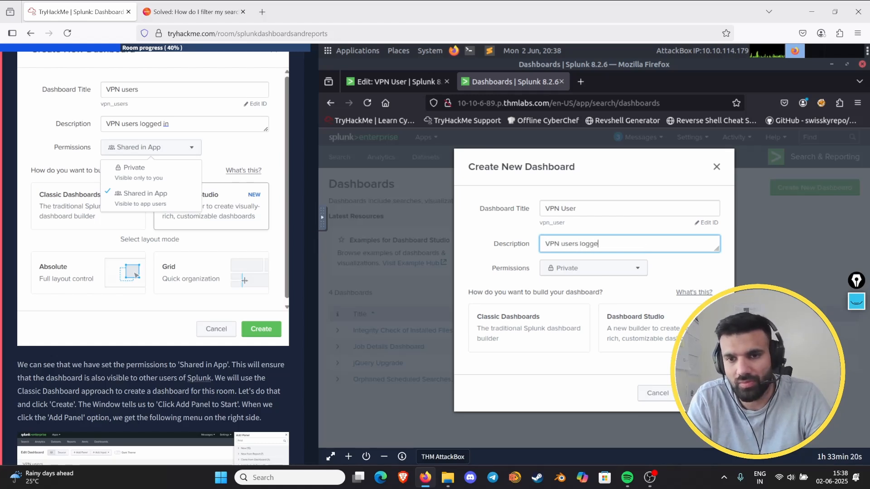
type("d in")
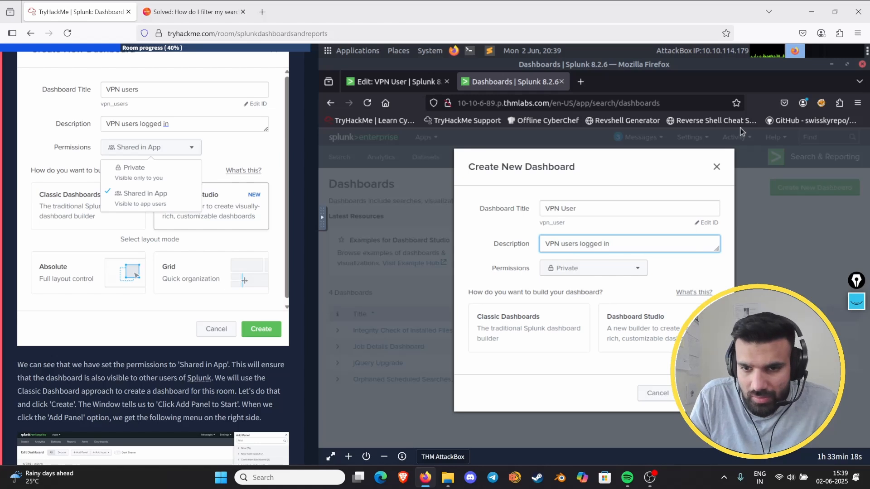
Share the new dashboard in the app, choose Classic Dashboards as its builder, and create it
left_click(581, 270)
left_click(583, 318)
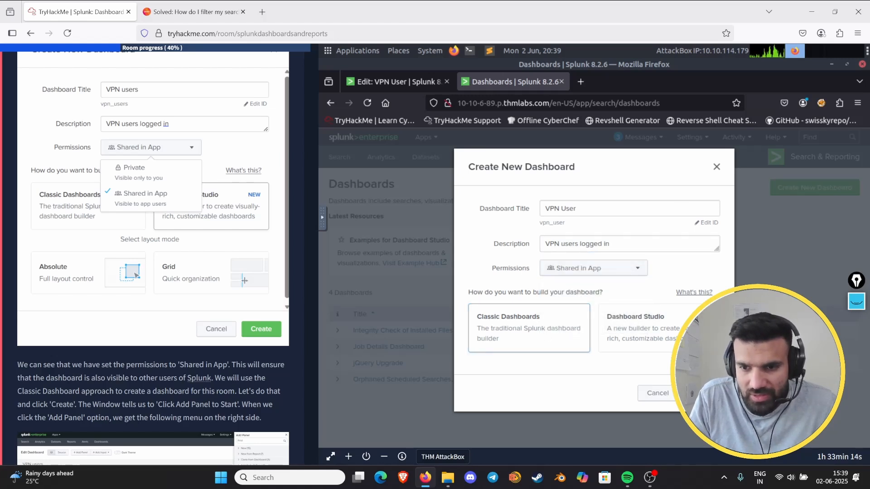
left_click(697, 393)
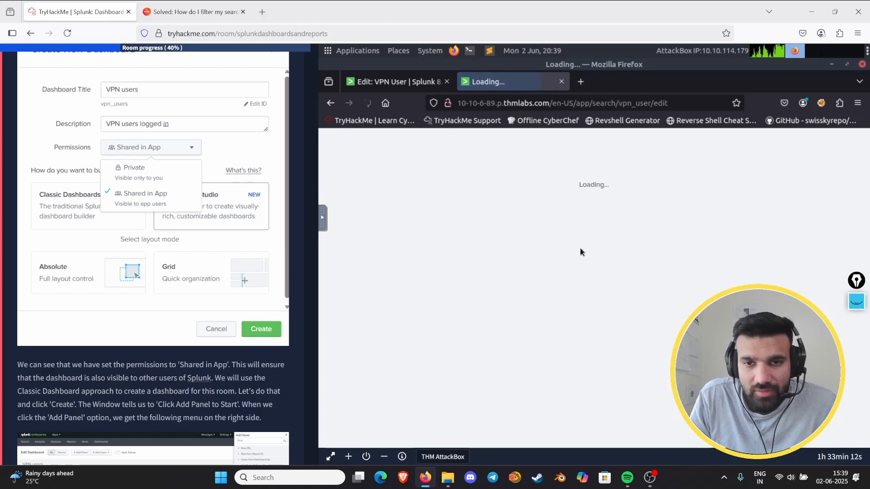
Add the VPN User report to the dashboard as a panel and display it as a column chart
left_click(498, 187)
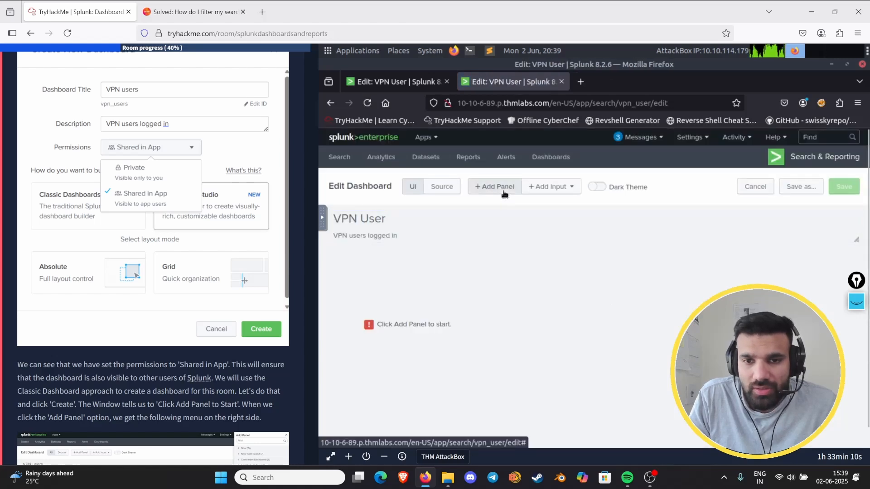
left_click(742, 192)
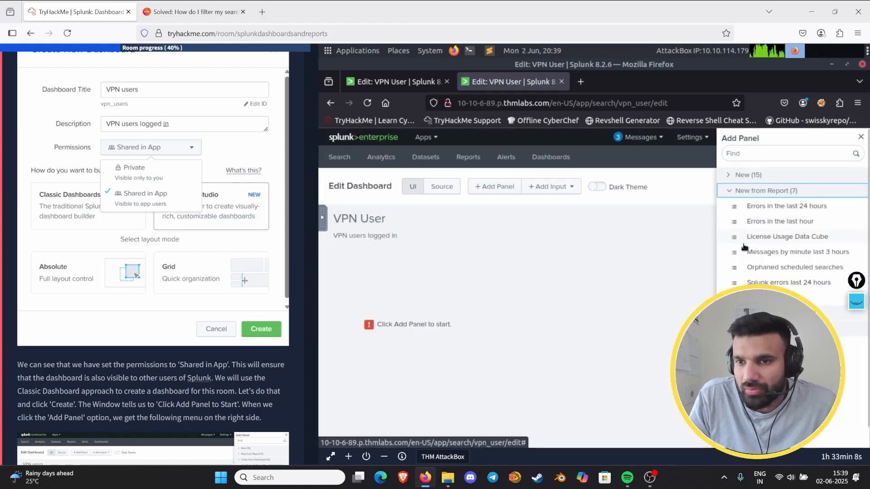
left_click(770, 298)
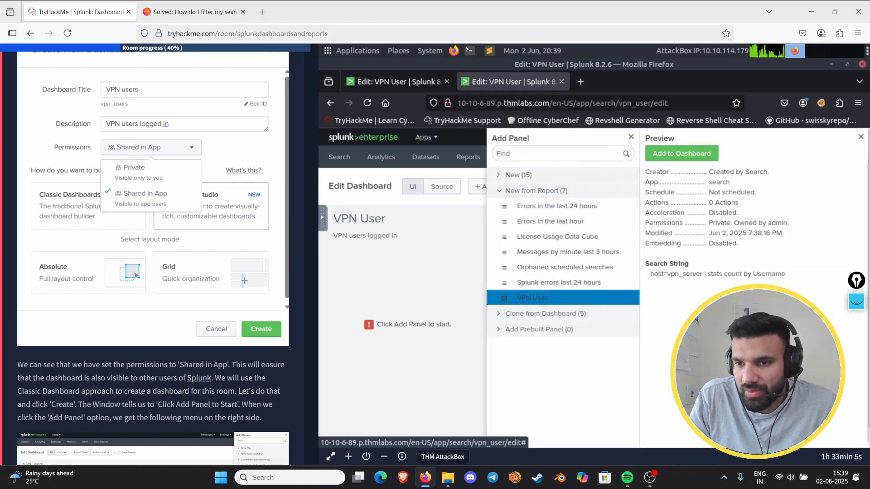
left_click(670, 152)
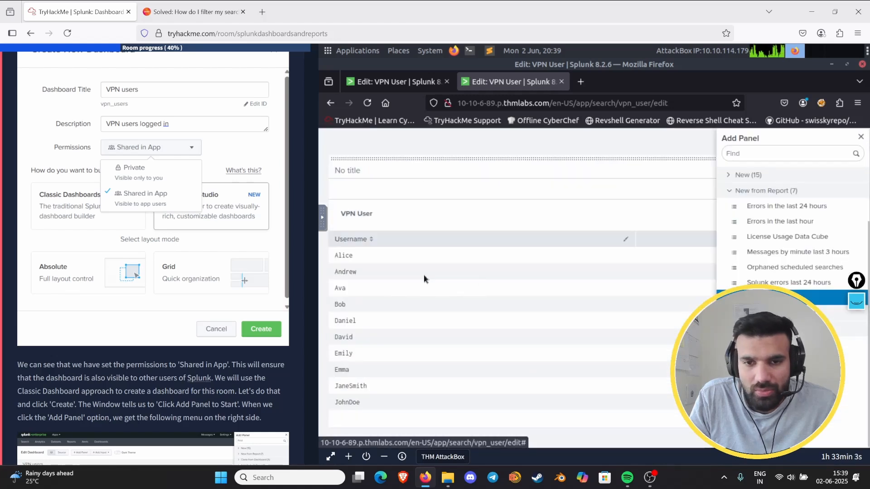
left_click(859, 138)
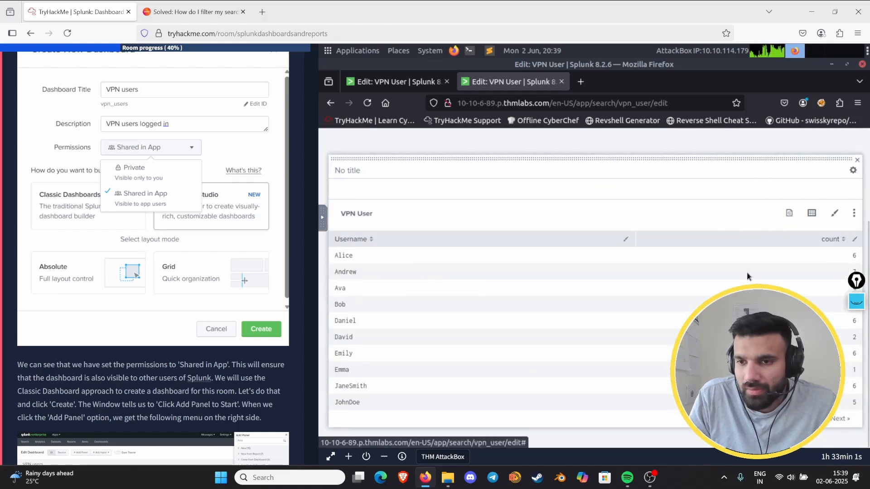
left_click(811, 215)
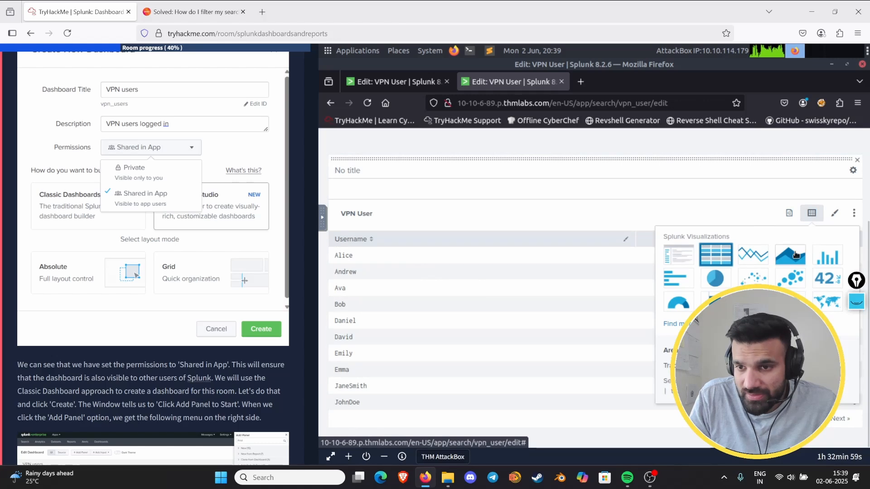
left_click(815, 263)
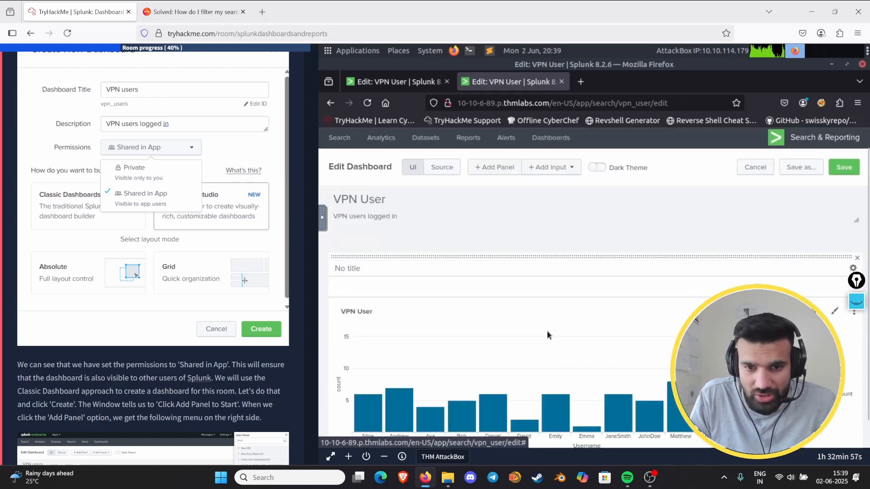
Read the room's guidance on the column chart, multiple reports and the dark theme, and inspect the login counts in the chart
scroll(443, 295, "down", 1)
scroll(144, 253, "down", 1)
scroll(144, 254, "down", 15)
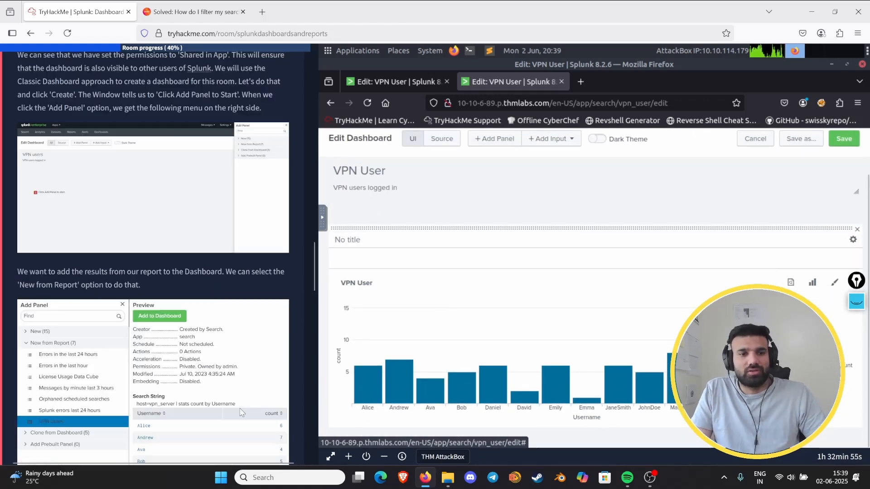
scroll(201, 237, "up", 2)
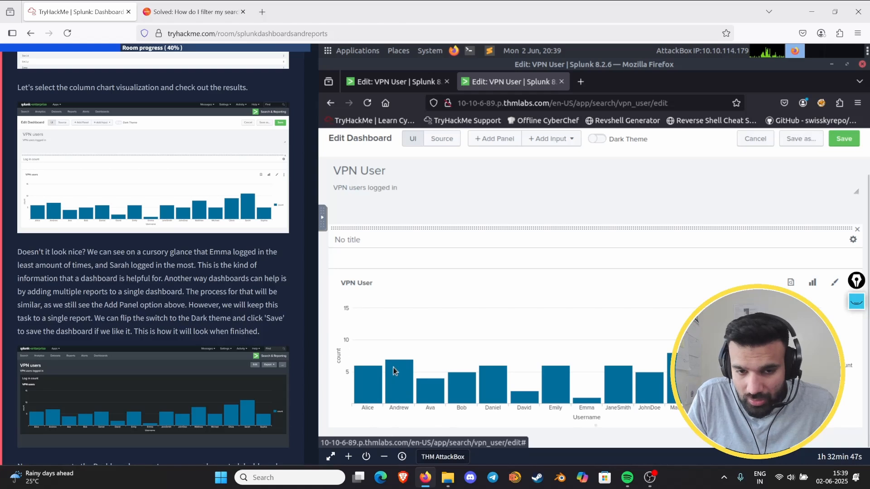
mouse_move(355, 380)
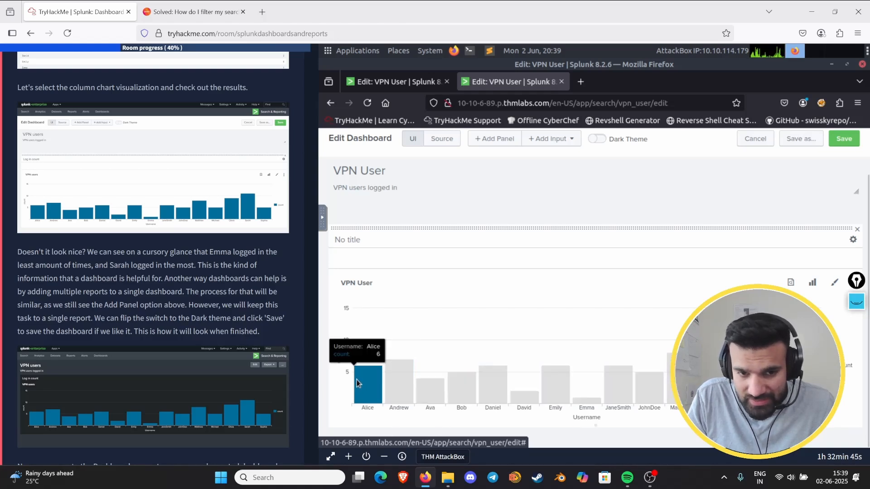
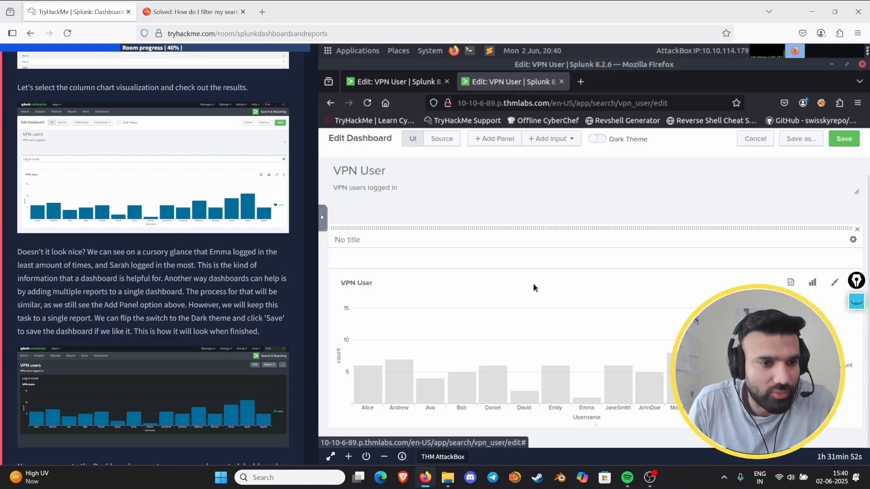
scroll(119, 211, "down", 3)
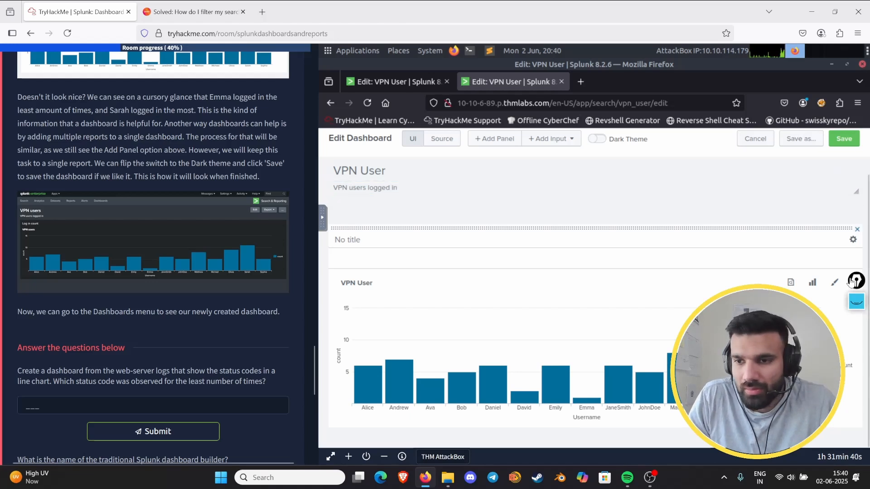
Circle the shortest column in the chart and the Add Panel option with the screen annotation pen, and clear the drawings
left_click(856, 302)
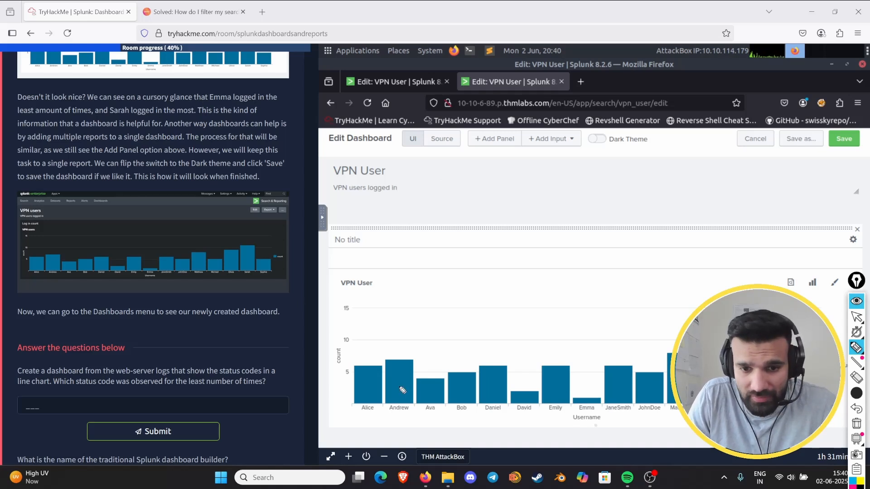
mouse_move(585, 417)
left_mouse_down()
mouse_move(562, 409)
mouse_move(616, 406)
mouse_move(569, 388)
mouse_move(599, 402)
left_mouse_up()
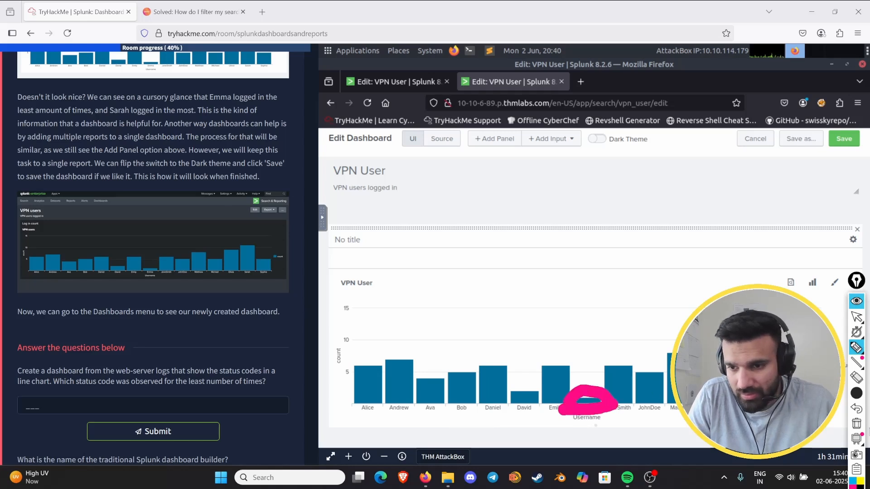
left_click(856, 424)
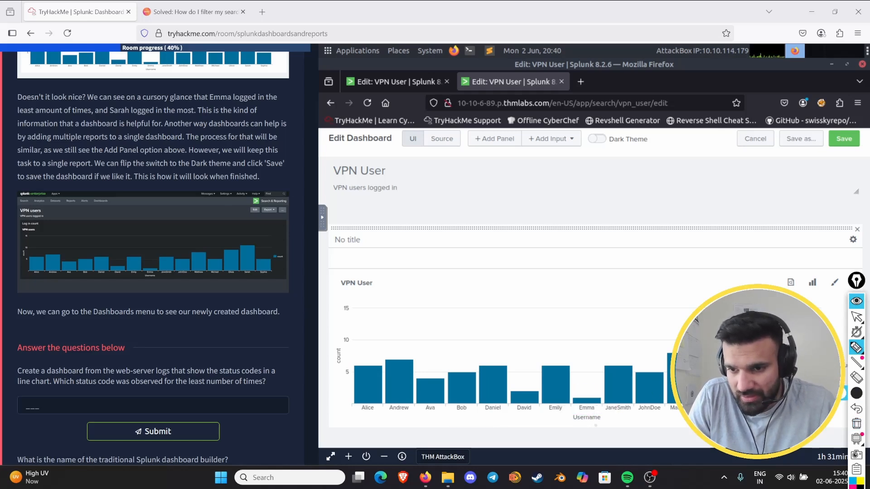
mouse_move(557, 428)
left_mouse_down()
mouse_move(609, 394)
mouse_move(563, 400)
mouse_move(564, 419)
left_mouse_up()
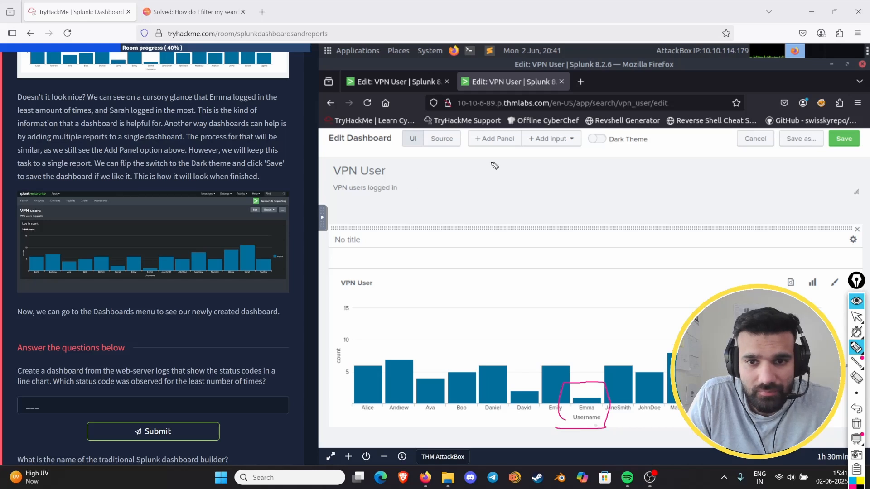
mouse_move(476, 153)
left_mouse_down()
mouse_move(530, 129)
mouse_move(485, 155)
left_mouse_up()
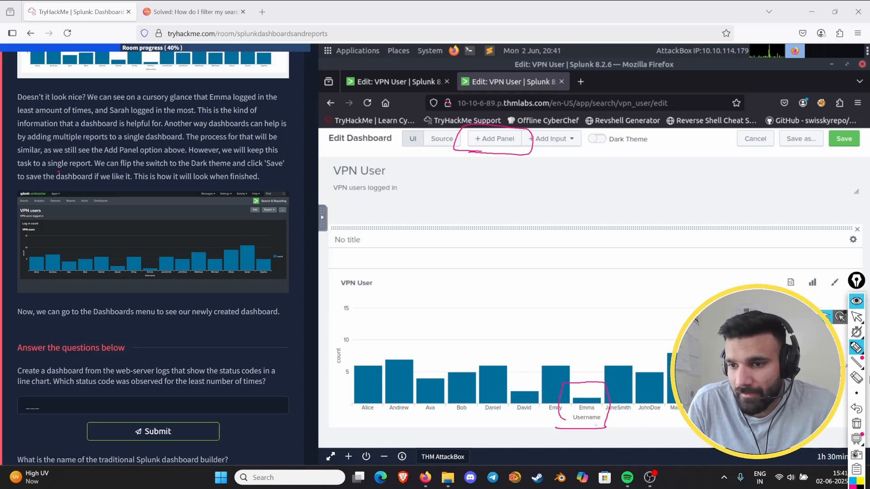
left_click(861, 429)
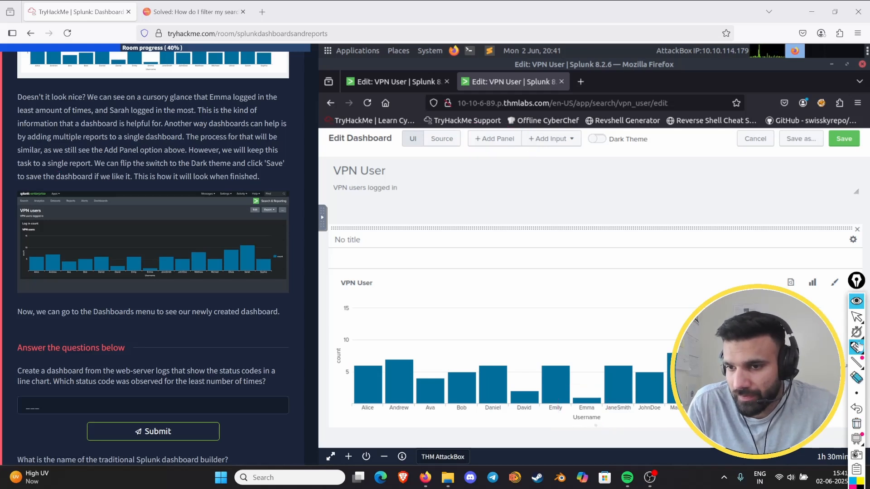
Turn on the dark theme for the dashboard and read the Task 4 questions in the room
left_click(596, 138)
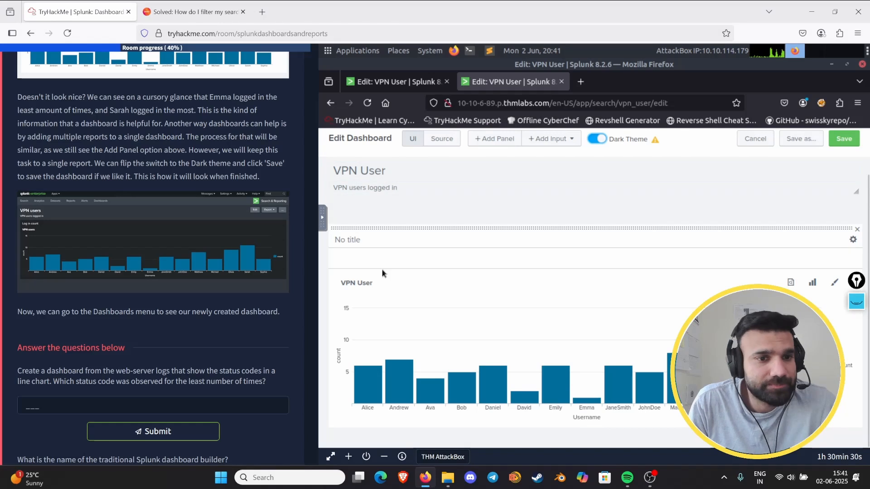
scroll(115, 325, "down", 4)
scroll(109, 278, "down", 2)
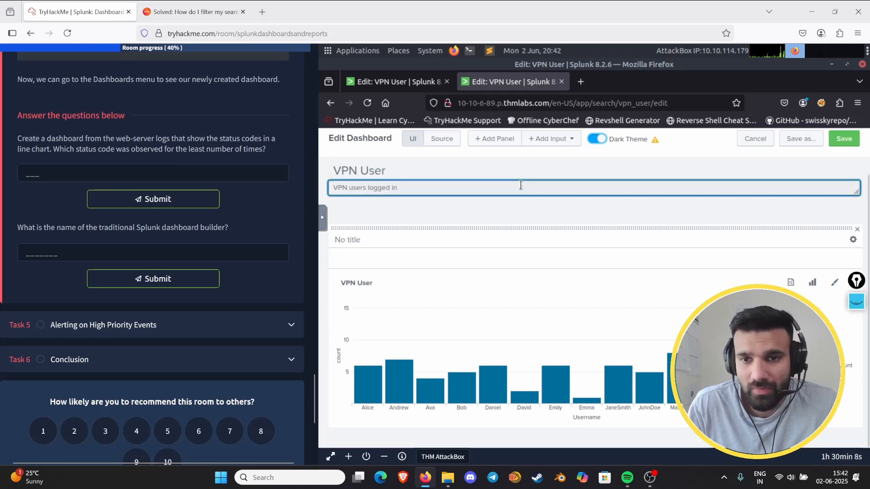
Reload the dashboard editor and discard the unsaved changes
left_click(515, 171)
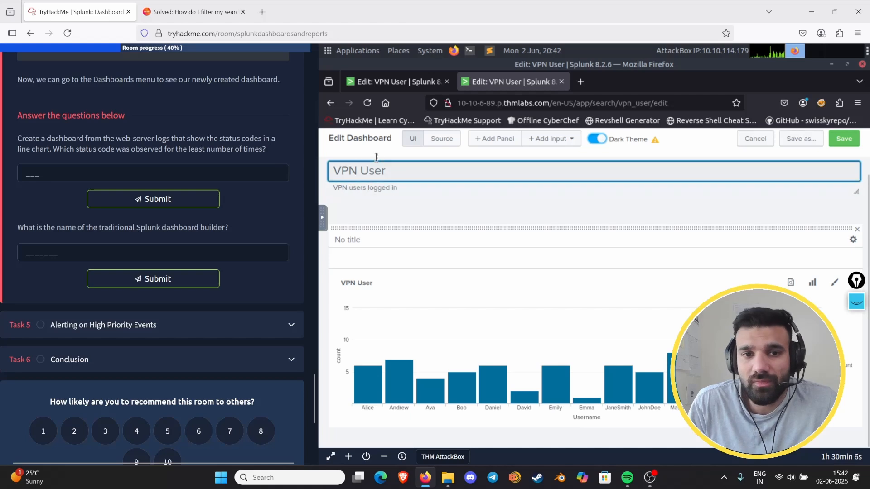
scroll(663, 233, "up", 2)
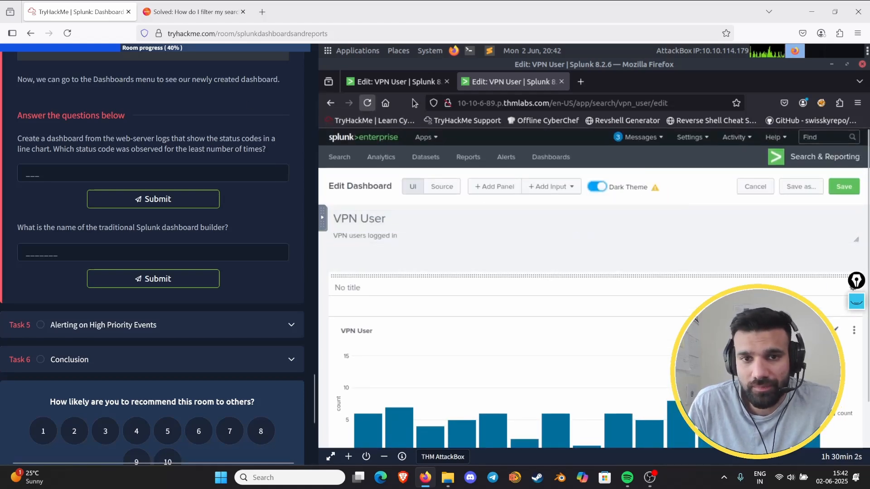
left_click(367, 103)
left_click(675, 310)
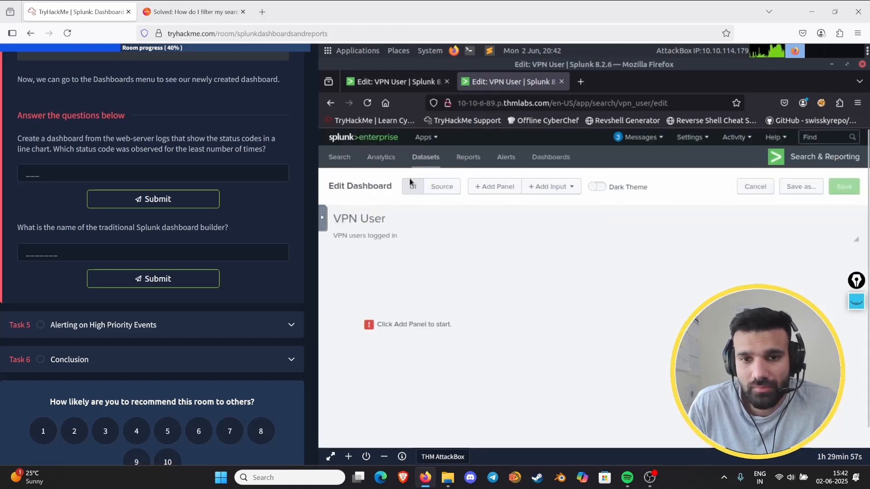
Open a new search and begin a query filtered to host="web-server", ending with a pipe on the same line
left_click(467, 157)
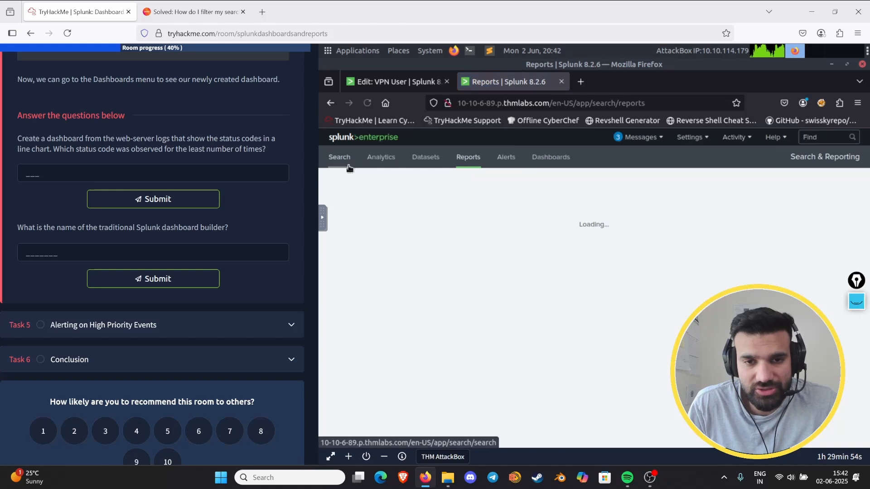
left_click(341, 156)
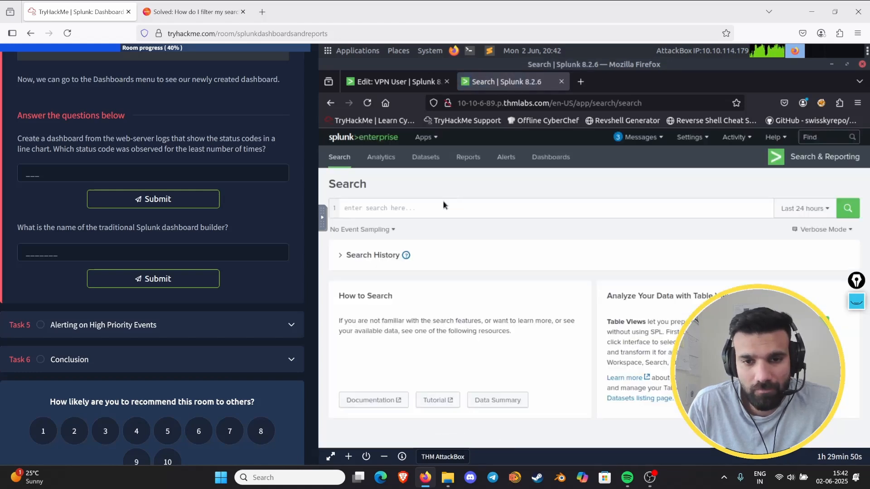
type("host")
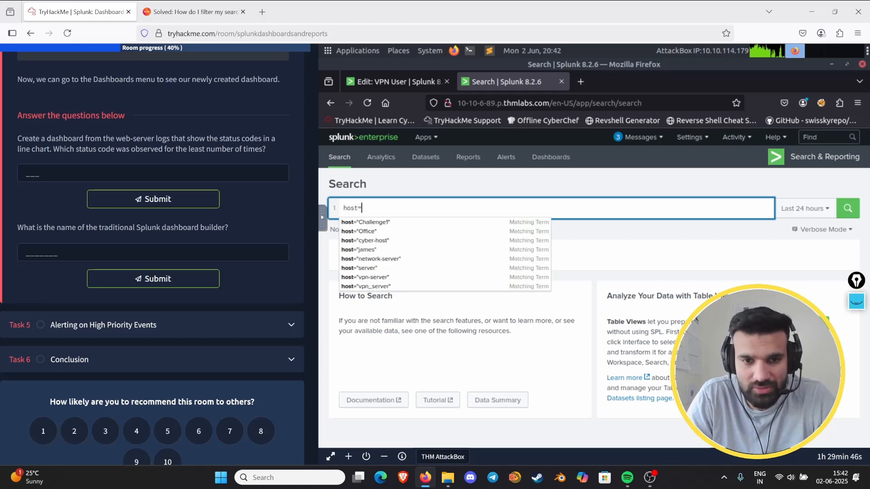
type("=we")
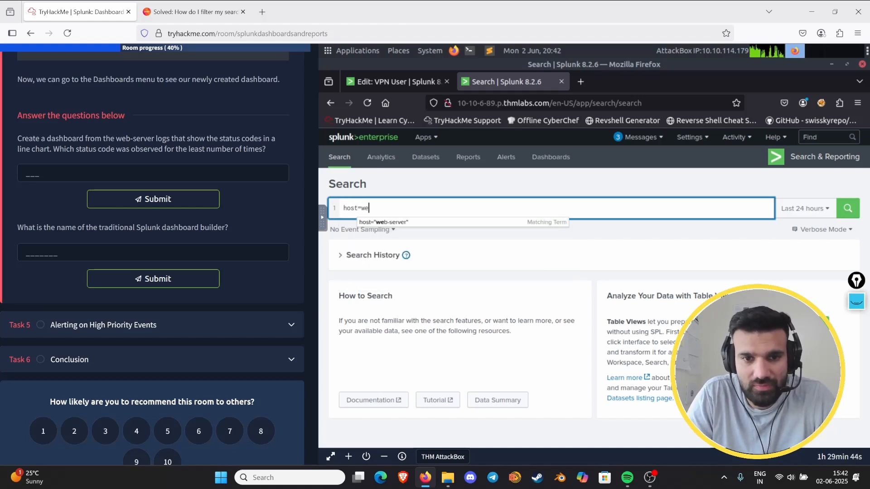
key("Tab")
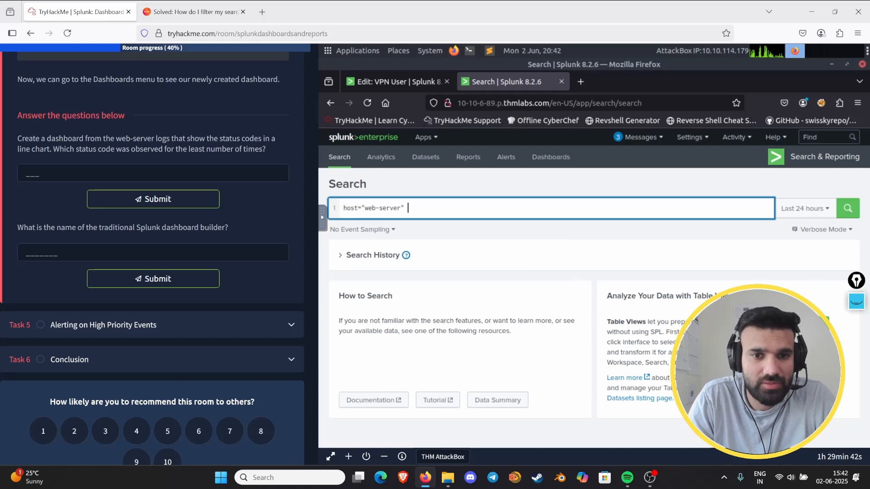
type("|")
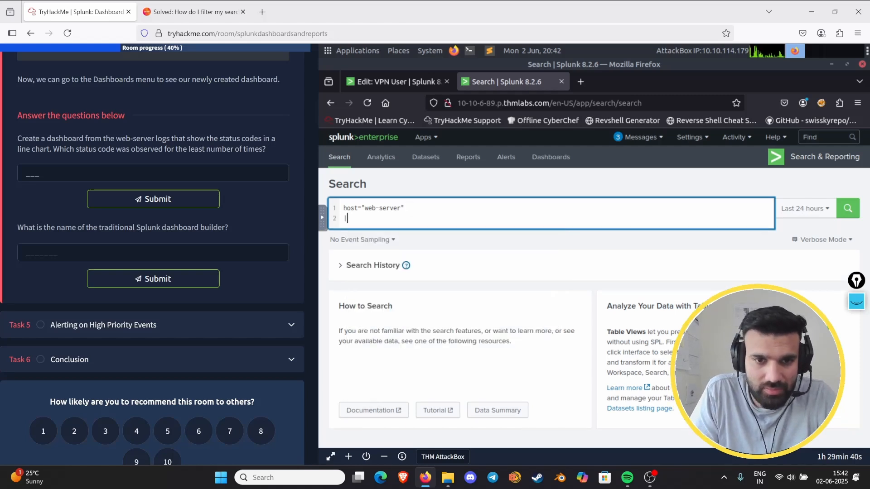
key("BackSpace")
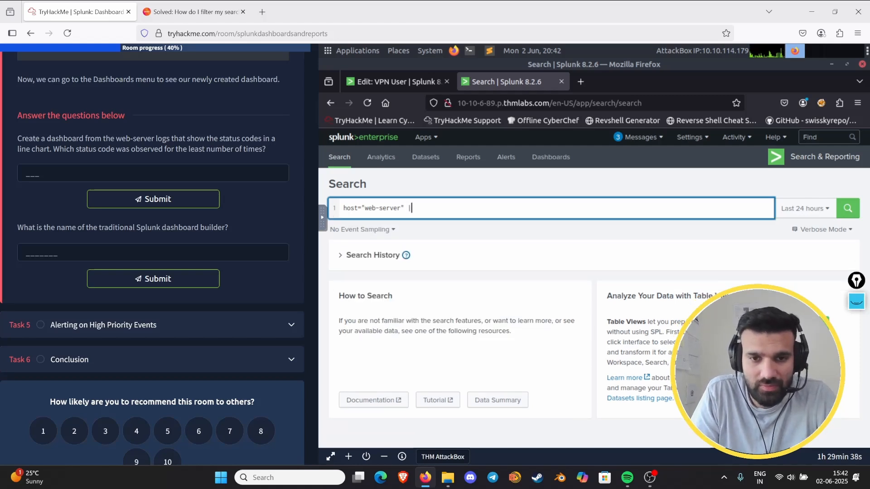
Extend the web-server query with a stats count by clause, starting the grouping field as "Statu"
type("stats")
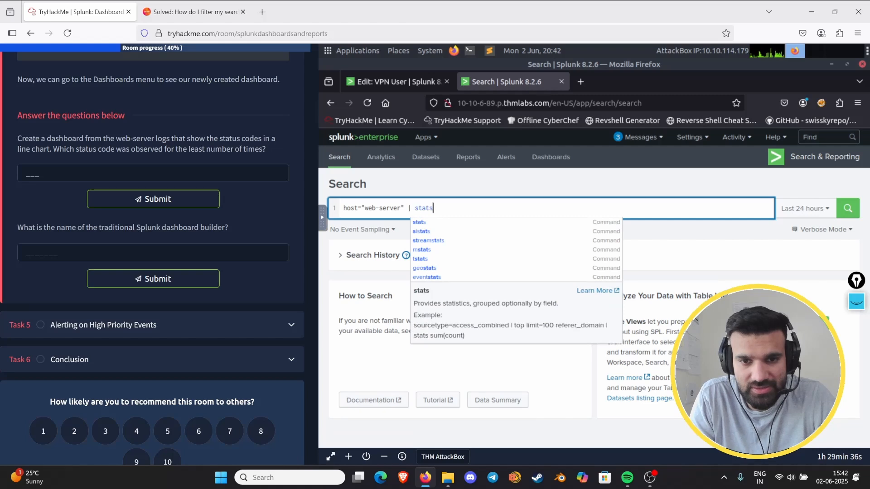
type(" count by")
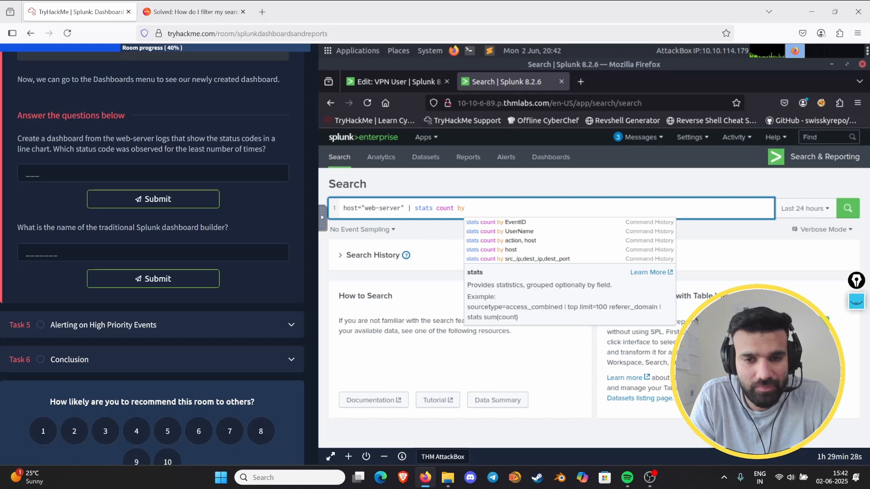
type("st")
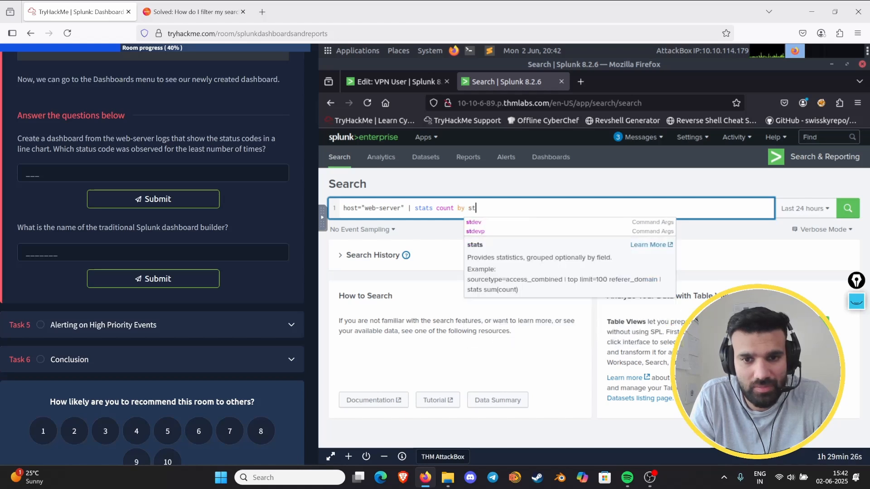
key("BackSpace")
type("Statu")
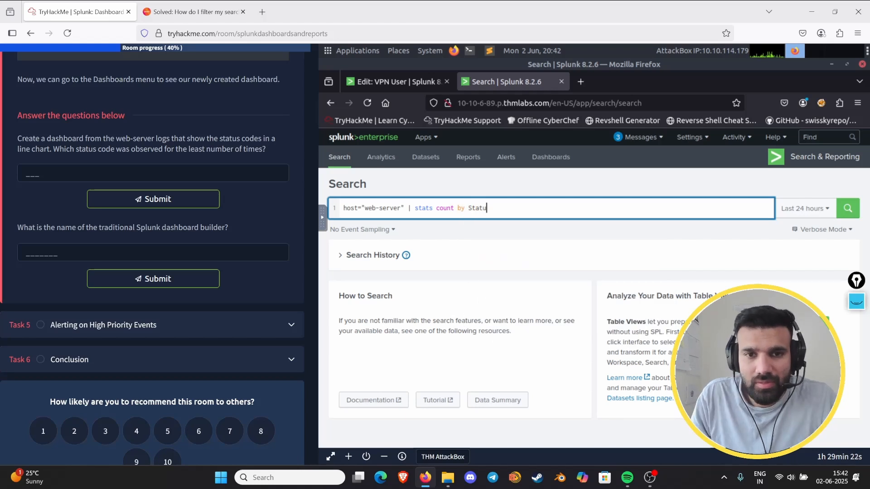
Leave the VPN User dashboard editor without saving and open an empty search in that browser tab
left_click(453, 84)
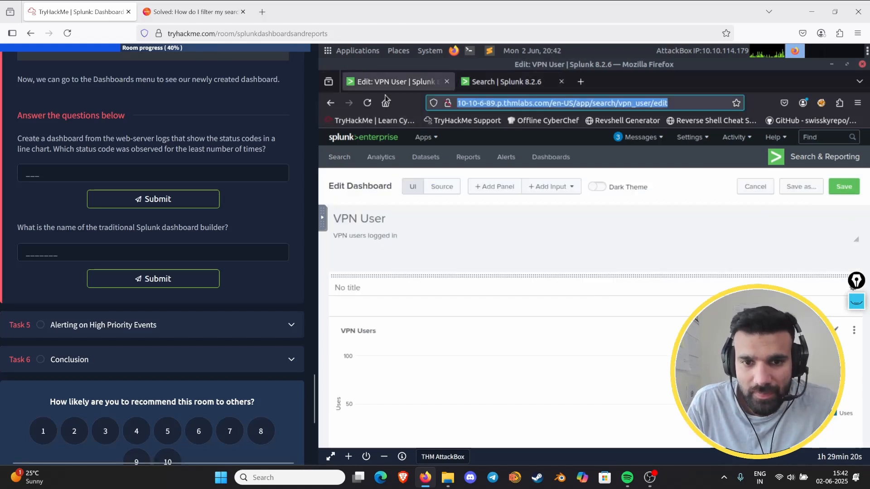
left_click(469, 158)
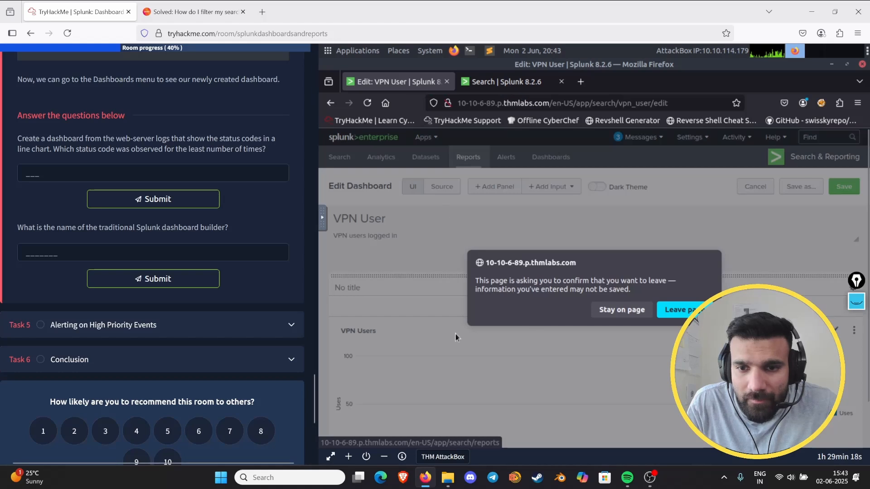
left_click(675, 310)
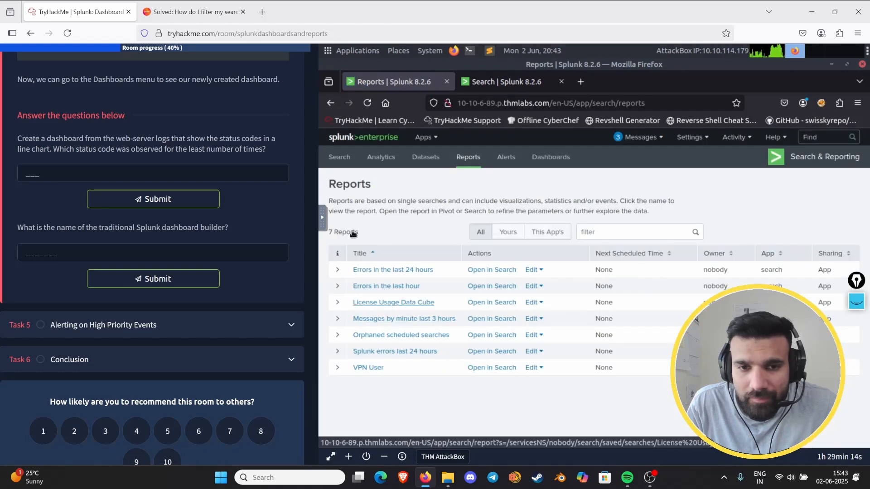
left_click(340, 158)
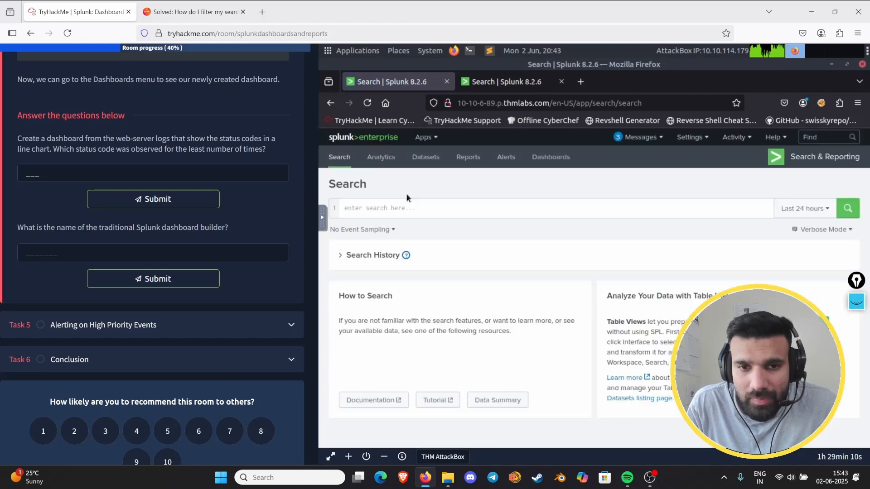
Search index=* with the time range set to All time
left_click(400, 208)
type("in")
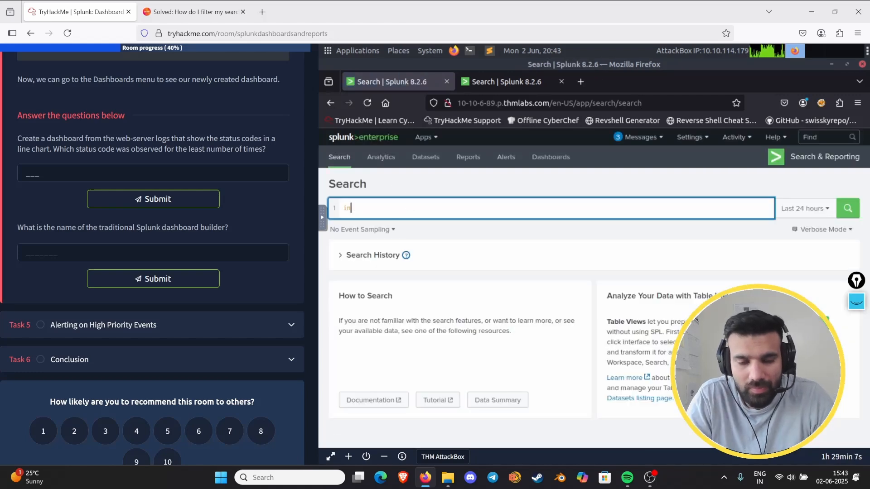
type("dex=*")
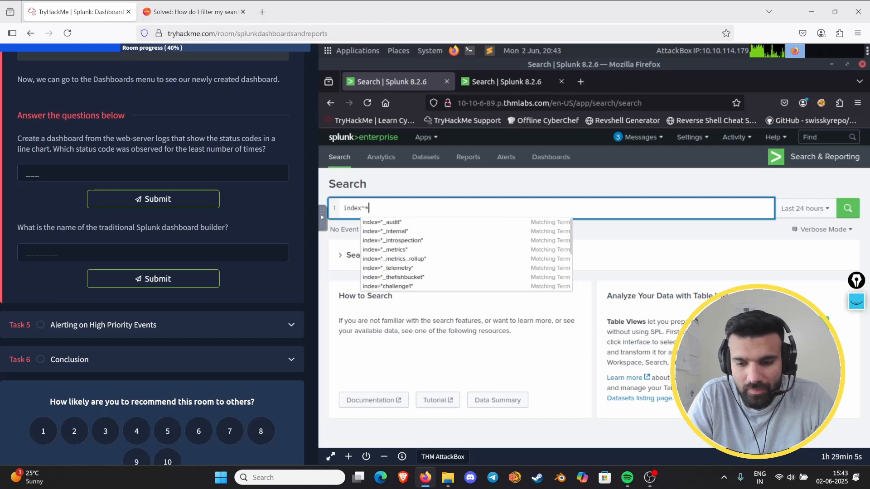
key("Return")
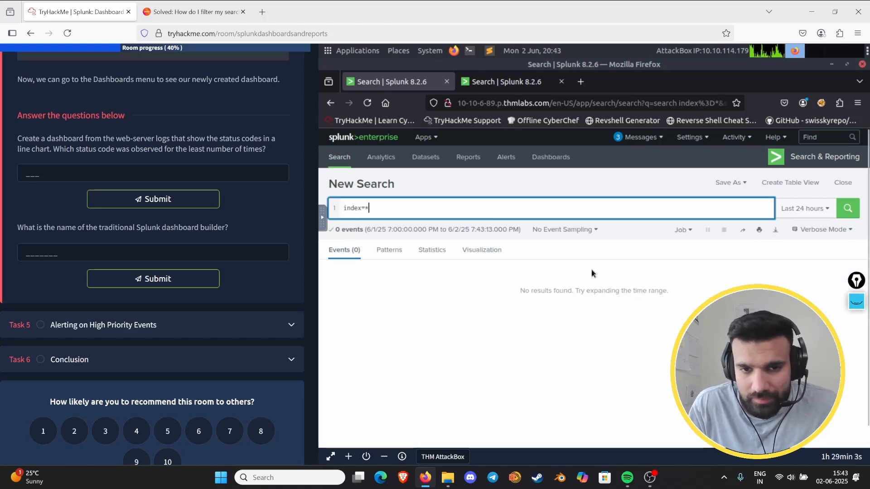
left_click(809, 208)
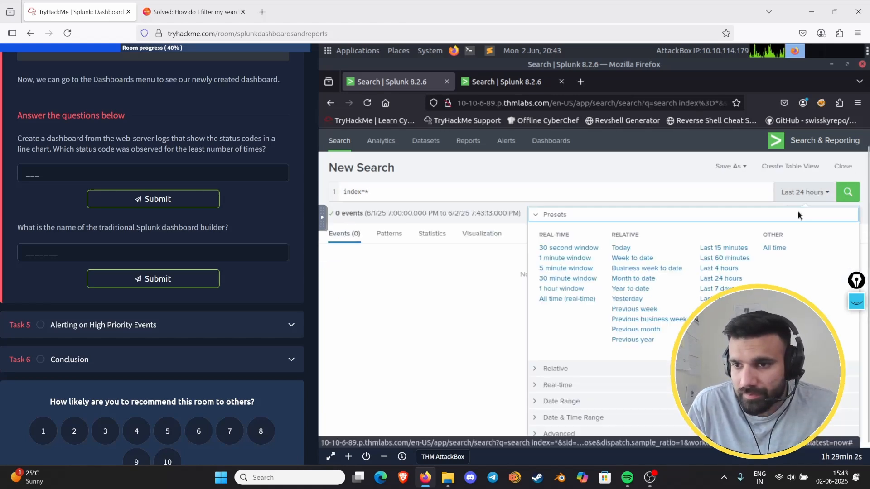
left_click(780, 248)
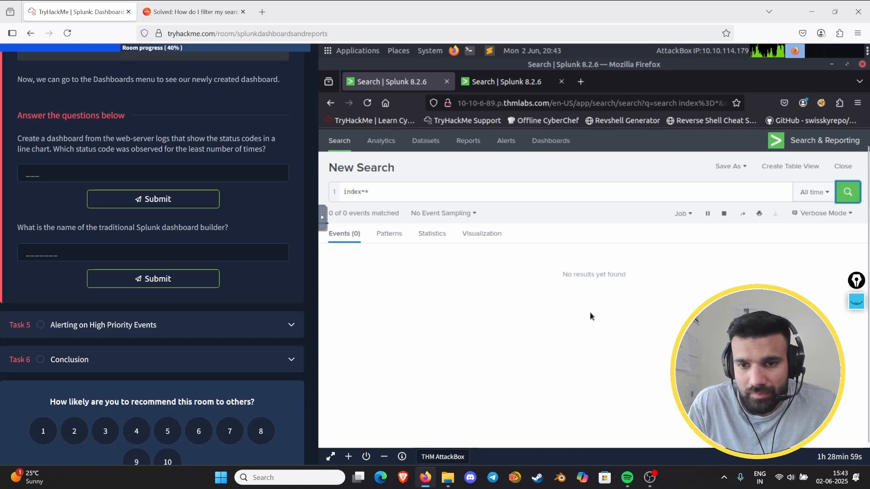
Expand the first event in the results and examine its fields for a status code
scroll(511, 311, "down", 5)
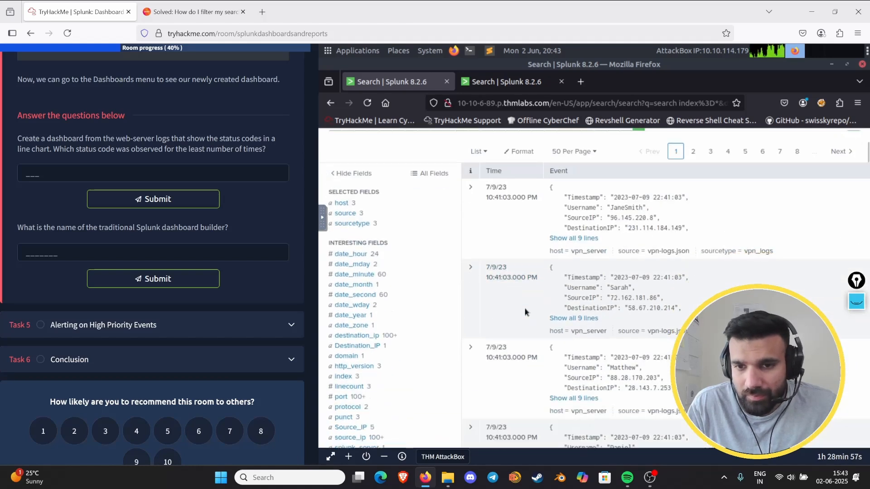
left_click(574, 213)
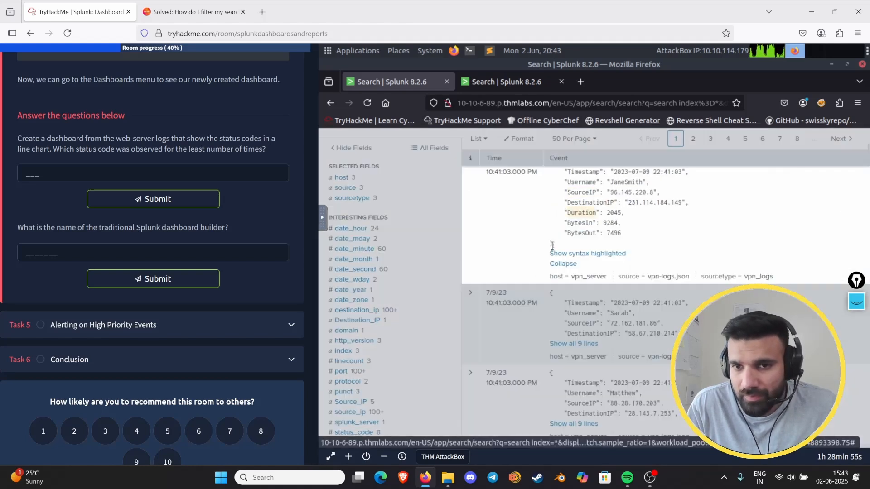
scroll(520, 253, "up", 4)
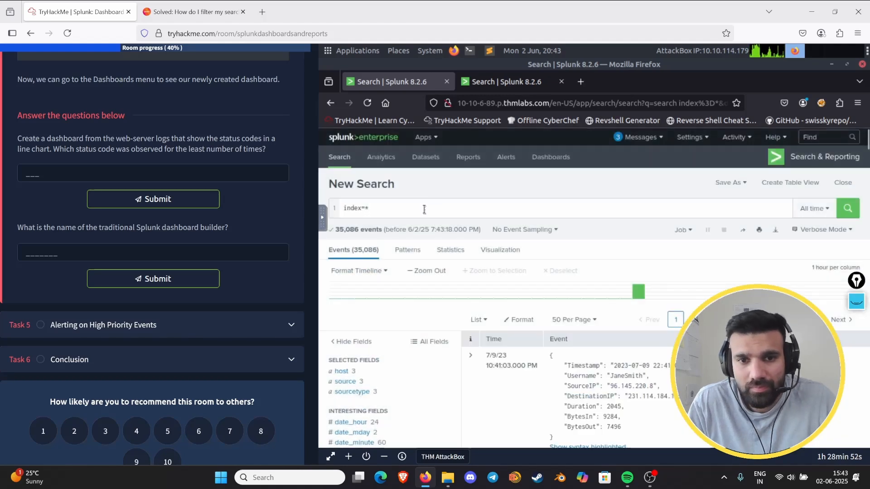
Try to narrow the all-index search with the term statuscode
left_click(424, 207)
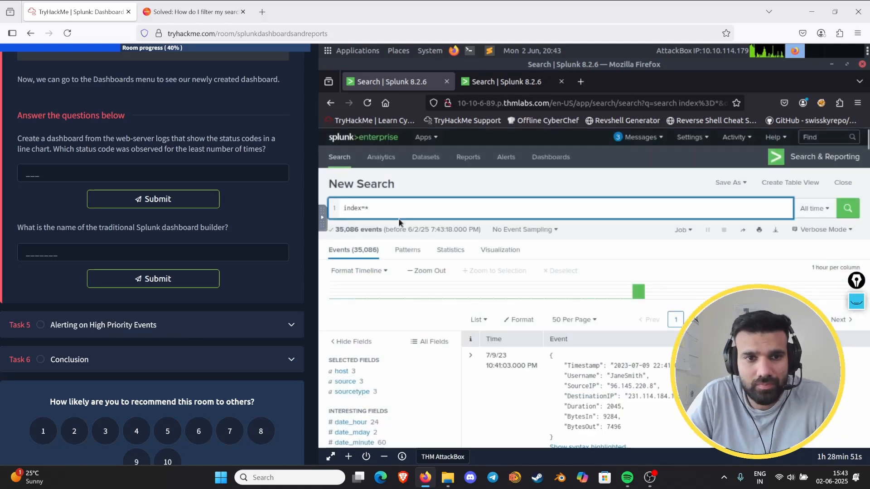
type("status")
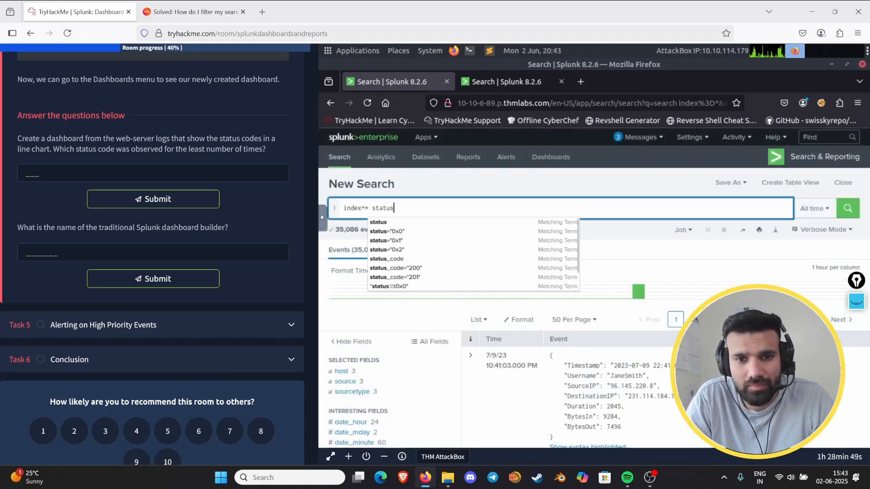
type("code")
key("Return")
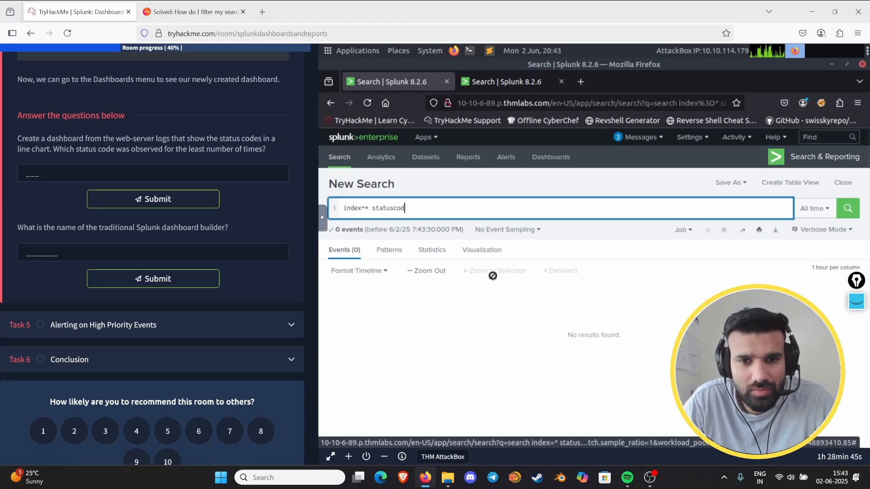
key("Return")
Shorten the search term so the query reads index=* status, and rerun it
key("BackSpace")
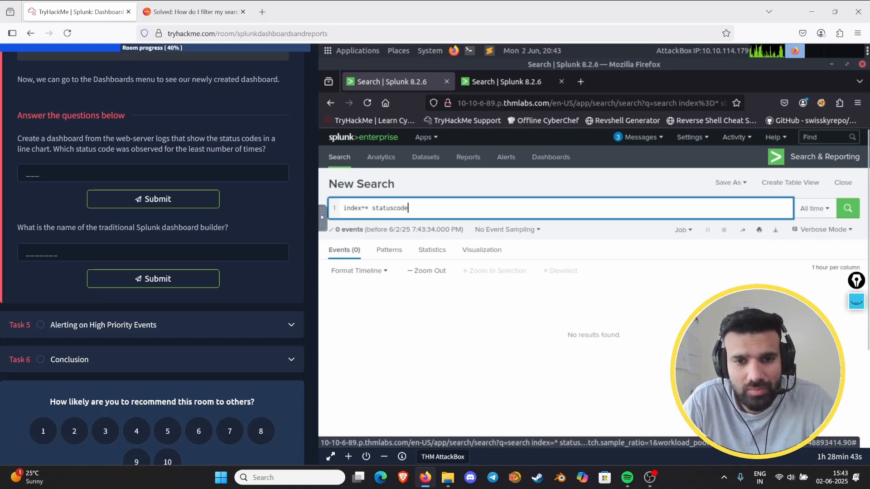
key("BackSpace")
key("BackSpace")
key("Return")
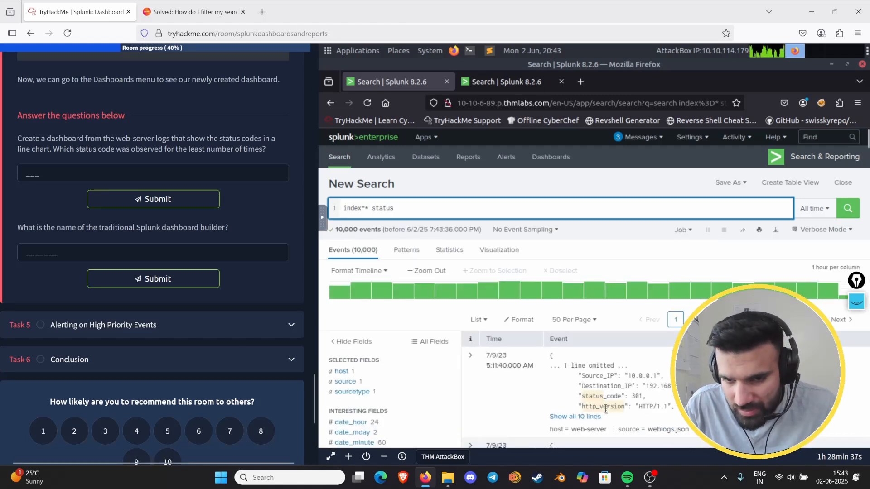
Complete the grouping field of the web-server query as Status_code and check its spelling against the event search in the other tab
left_click(500, 81)
type("s_")
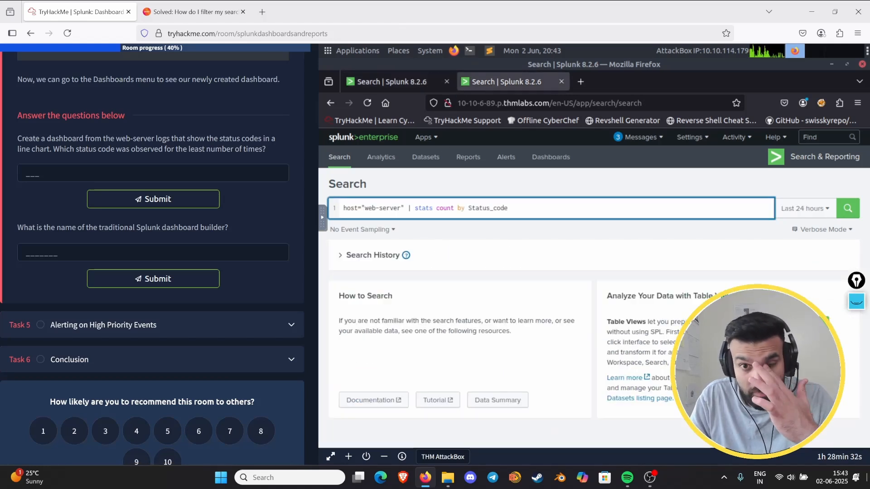
type("code")
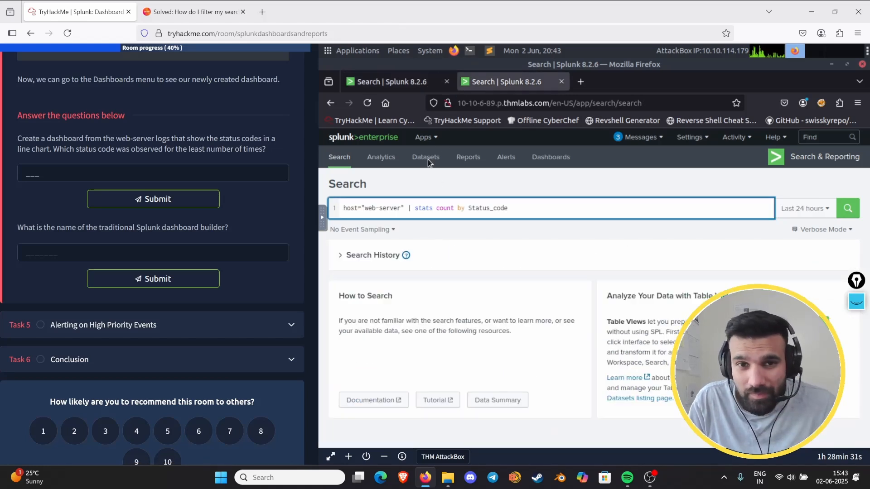
left_click(407, 82)
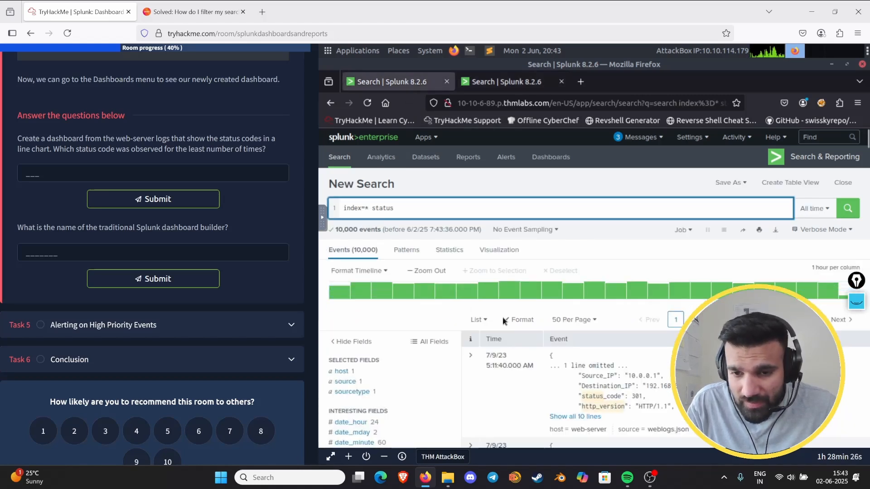
left_click(469, 82)
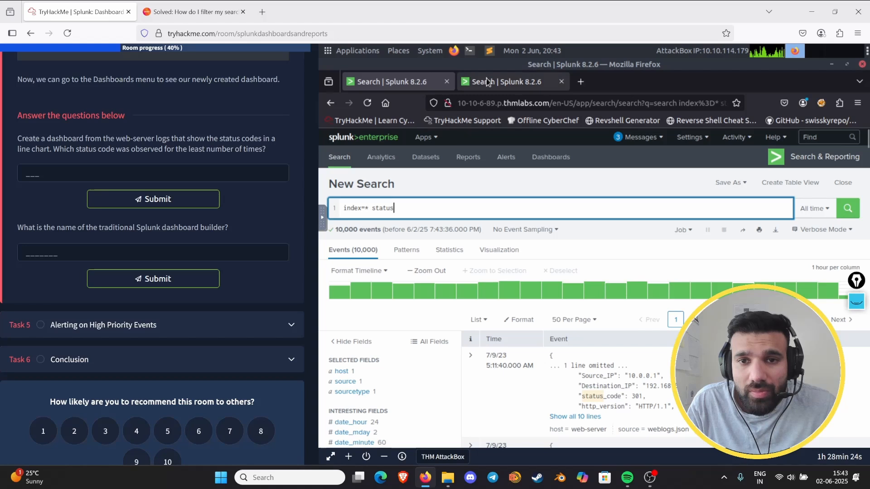
Run the web-server count by Status_code over All time, and return to the event search to compare the field name
left_click(828, 208)
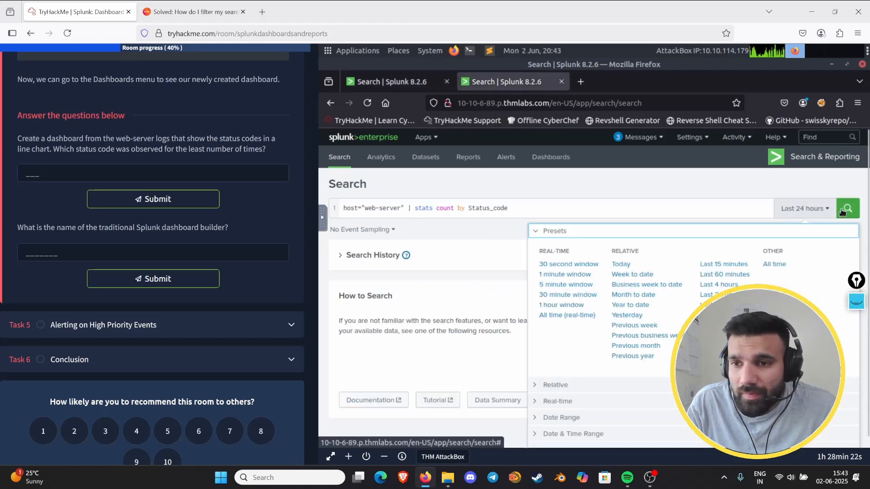
left_click(769, 265)
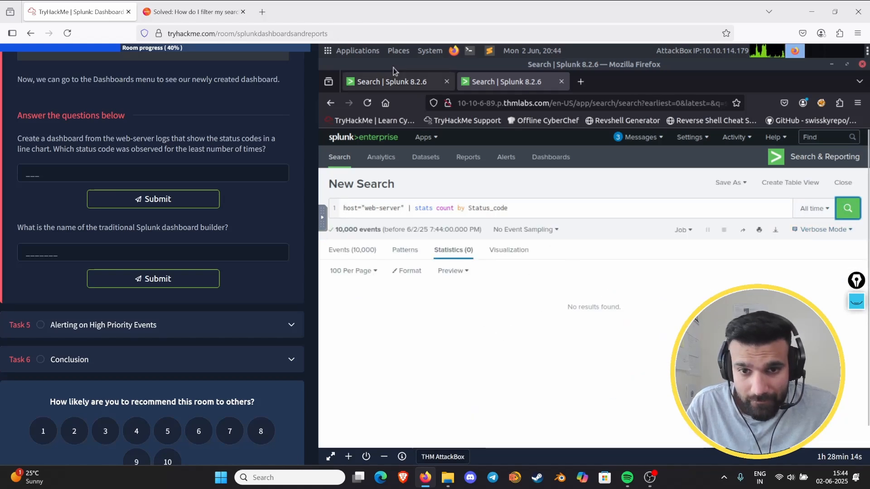
left_click(392, 85)
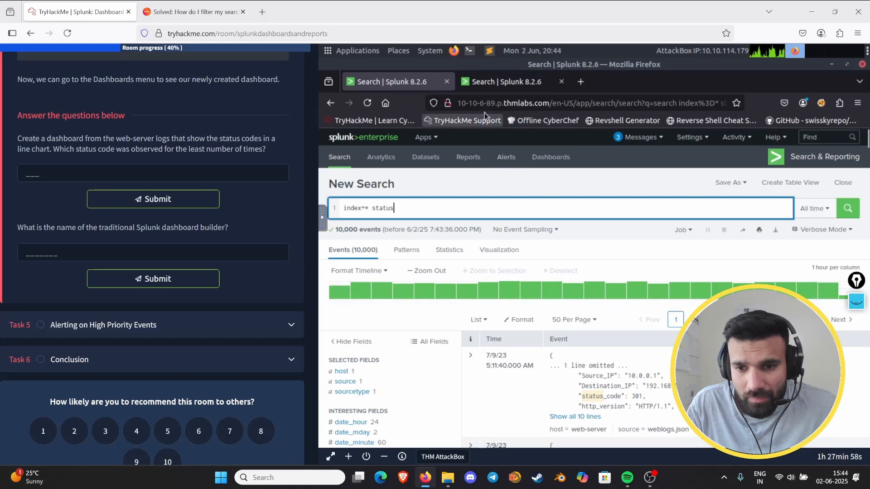
Correct the grouping field of the web-server count to lowercase status_code and rerun the search
left_click(498, 81)
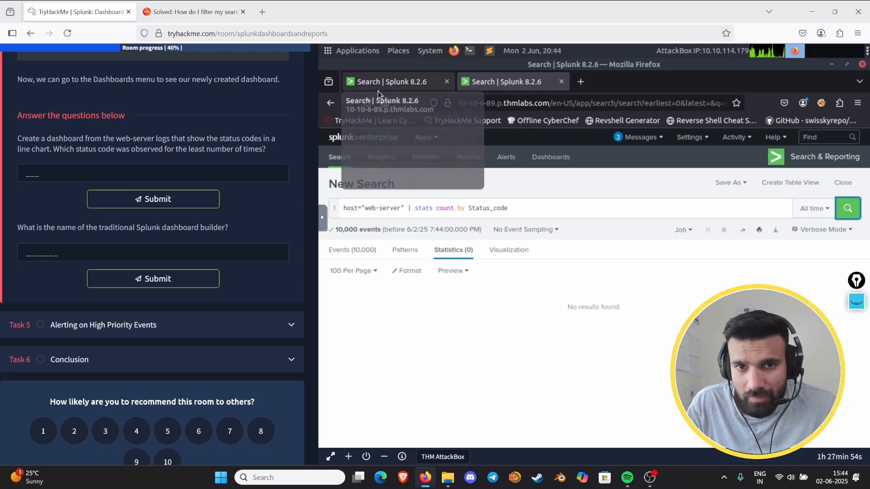
left_click(472, 211)
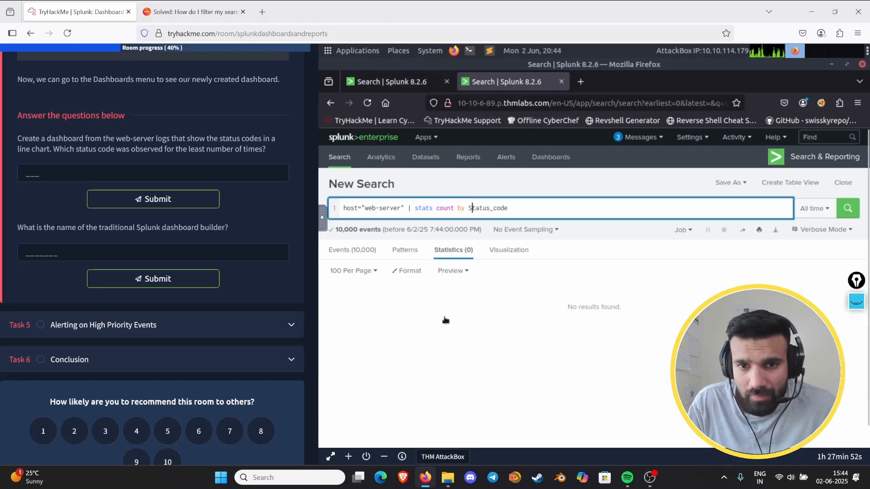
key("BackSpace")
type("s")
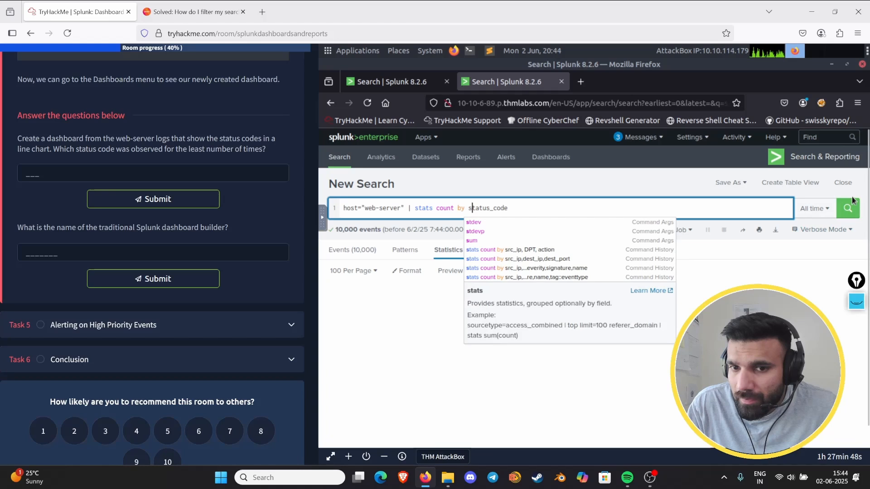
left_click(843, 211)
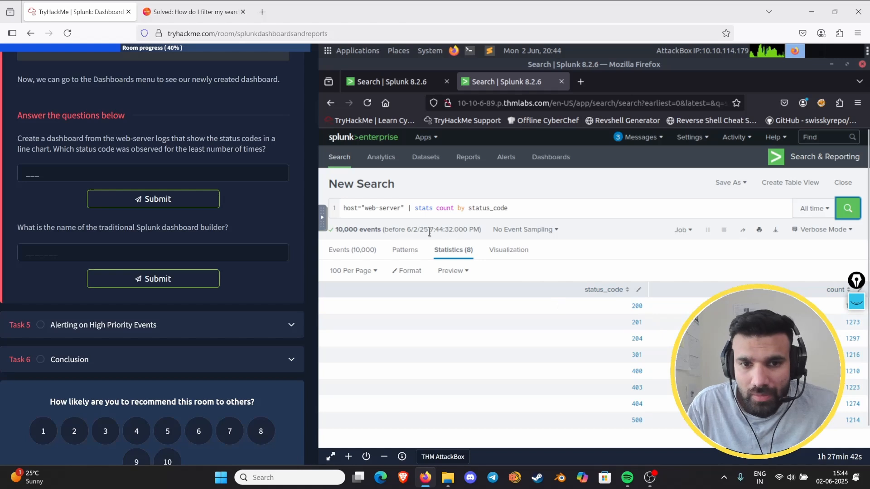
Start saving the status_code count as a report titled Status code
left_click(728, 182)
left_click(698, 200)
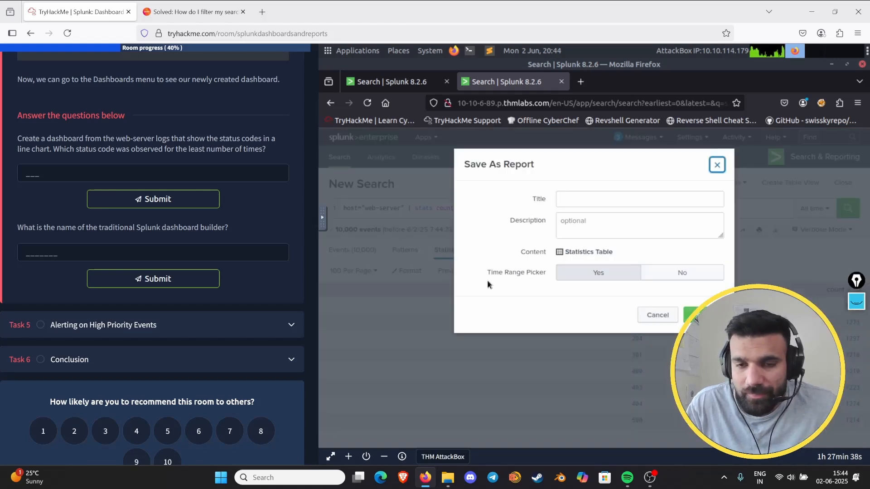
left_click(568, 208)
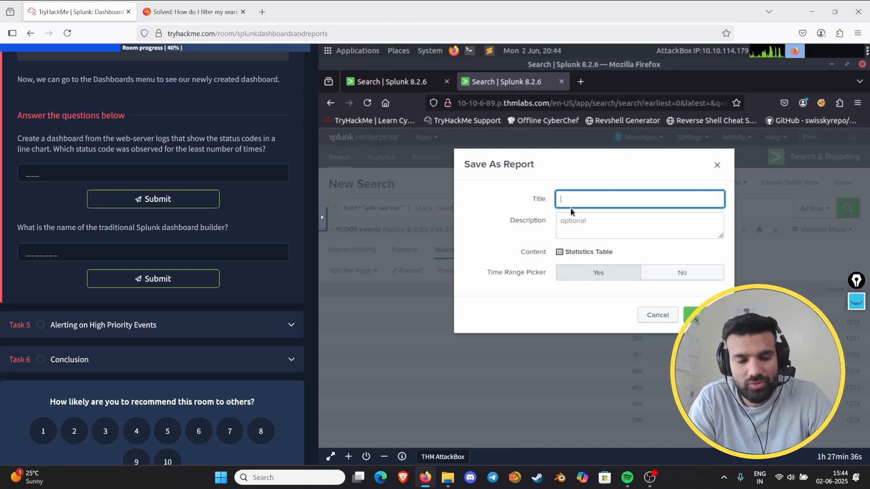
type("SA")
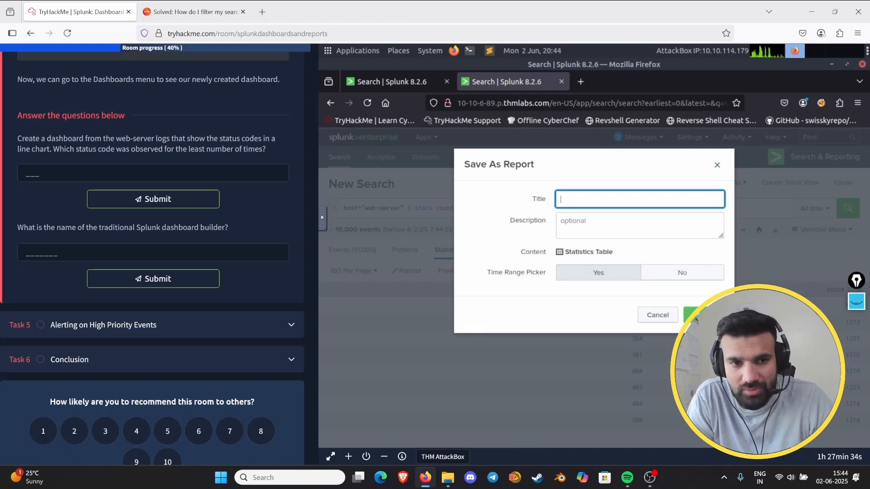
type("Status c")
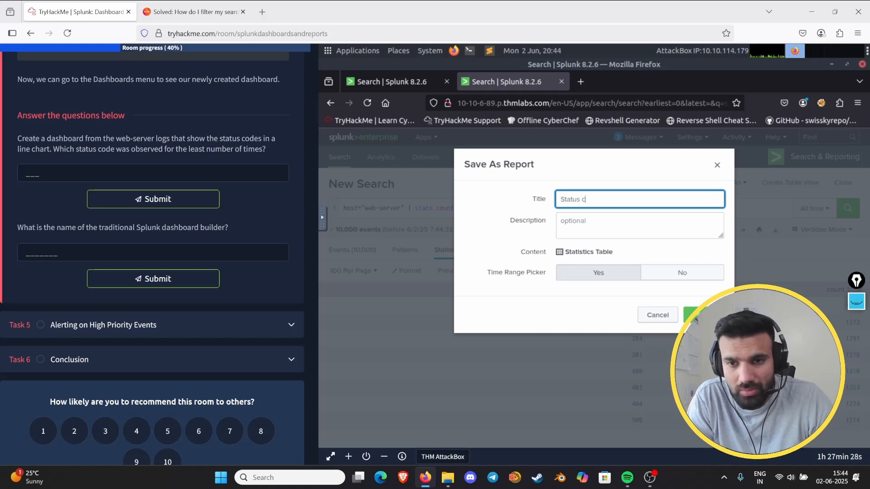
type("ode")
key("Tab")
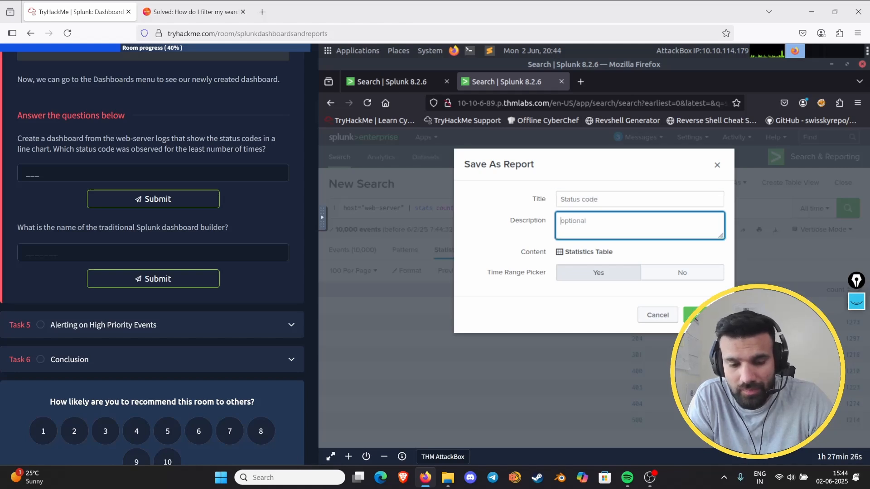
Describe the report as "this reporst list the status code by there count", save it and open it
type("this reporst ")
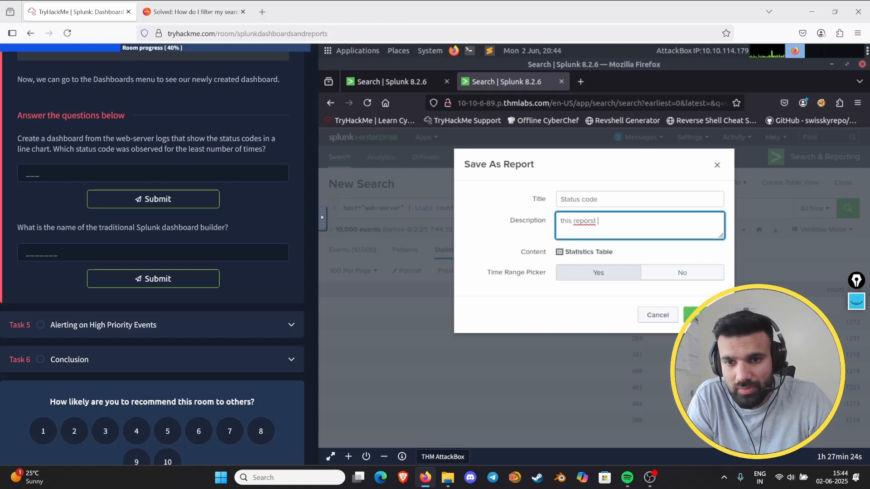
type("l")
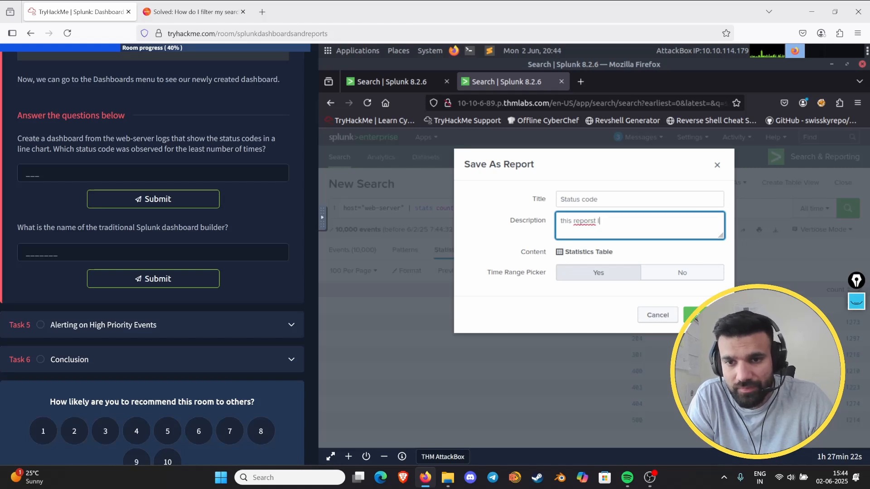
type("ist the number of status code c")
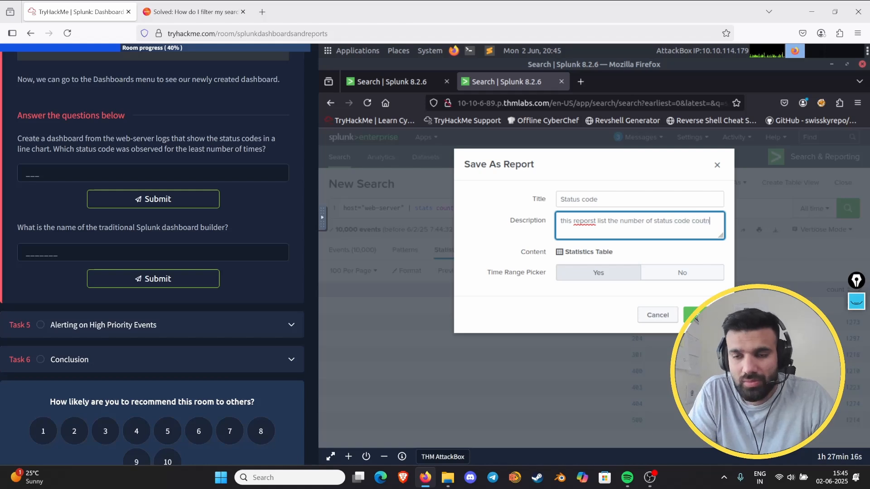
key("BackSpace")
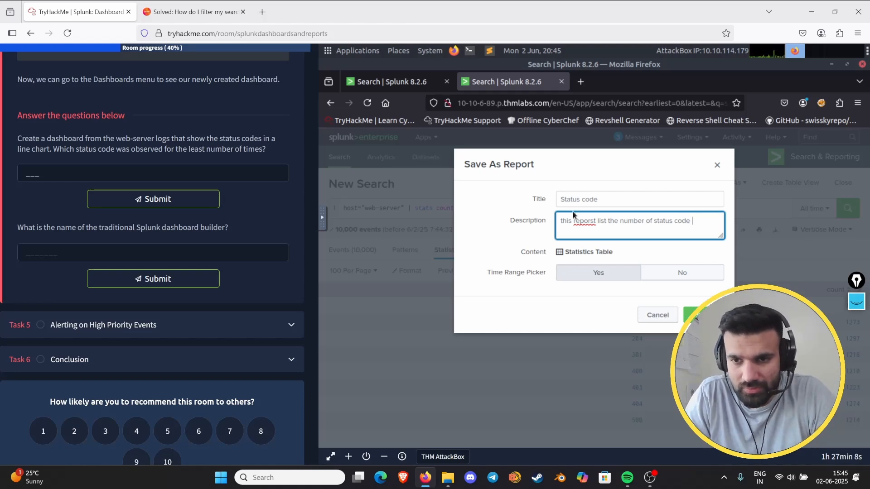
key("BackSpace")
key("BackSpace")
key("BackSpace")
key("BackSpace")
key("BackSpace")
key("BackSpace")
key("BackSpace")
key("BackSpace")
key("BackSpace")
key("BackSpace")
key("BackSpace")
key("BackSpace")
key("BackSpace")
key("BackSpace")
key("BackSpace")
key("BackSpace")
key("BackSpace")
key("BackSpace")
key("BackSpace")
key("BackSpace")
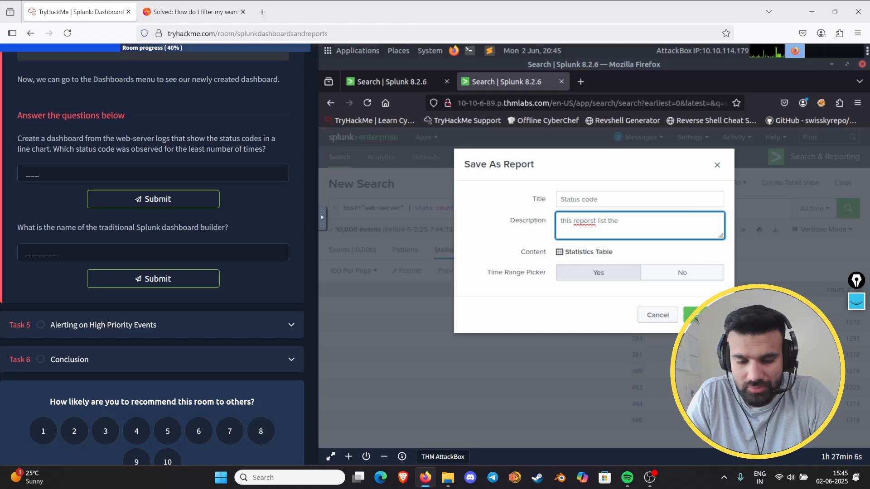
type("de by their")
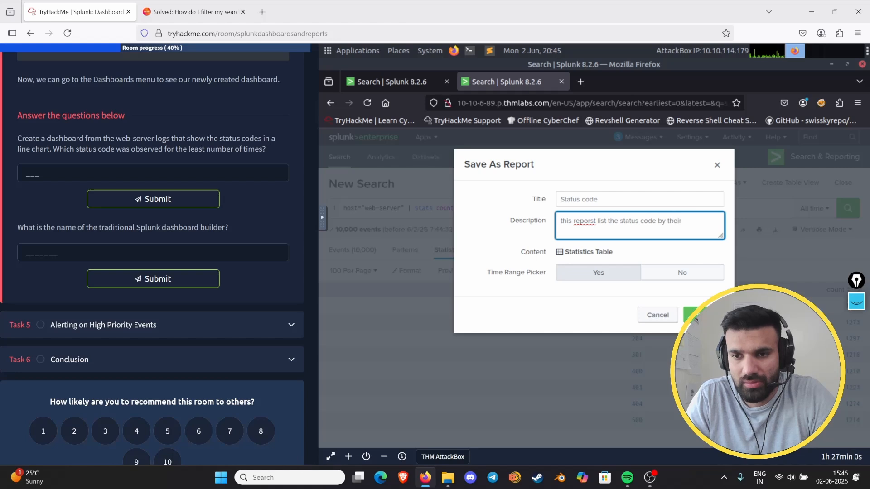
key("BackSpace")
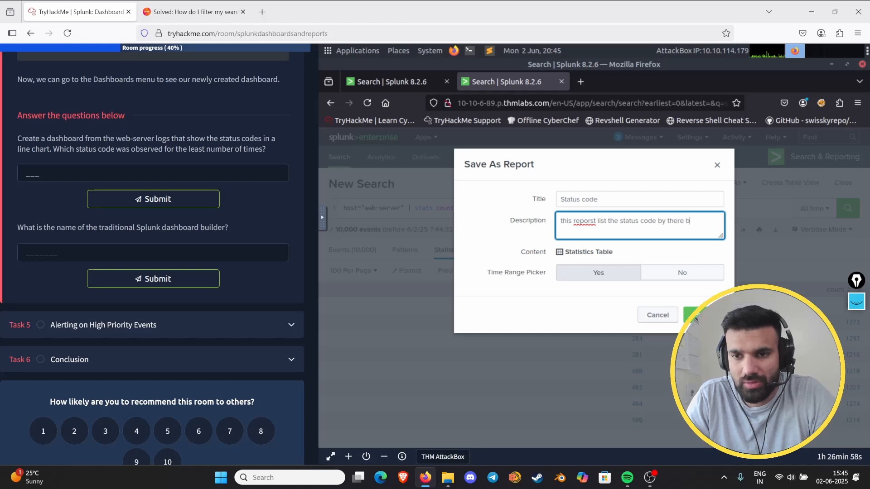
type("count")
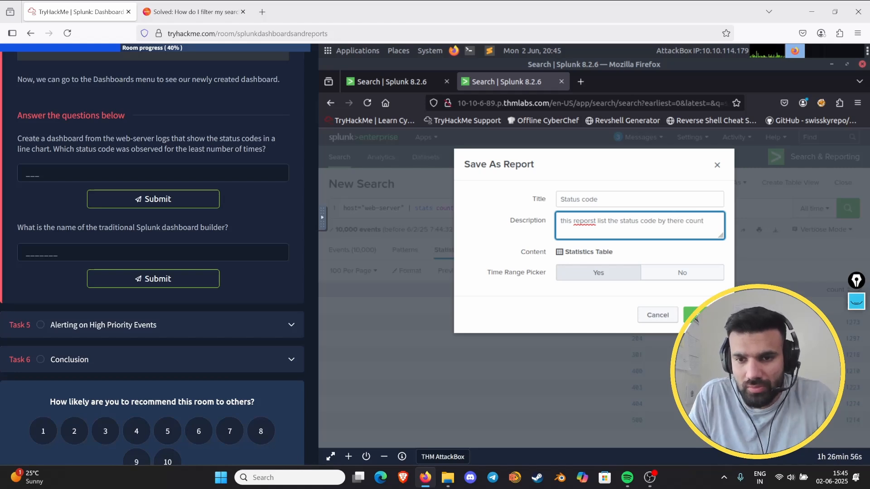
left_click(694, 317)
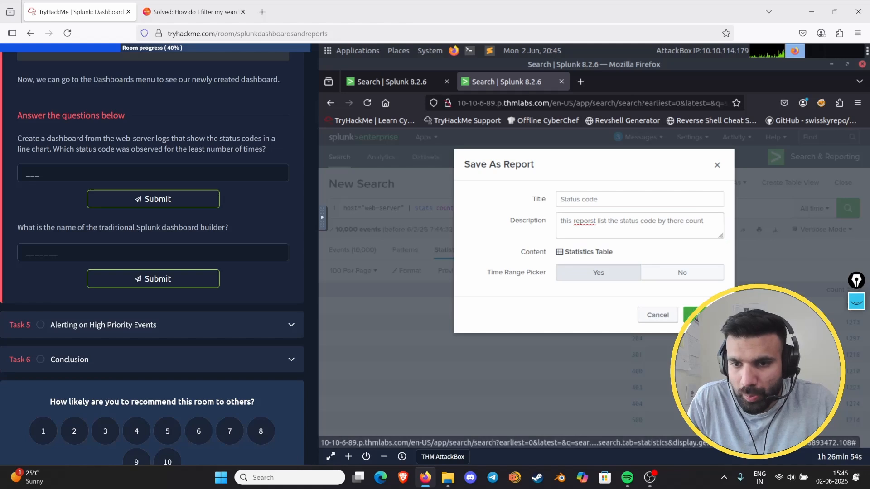
left_click(704, 277)
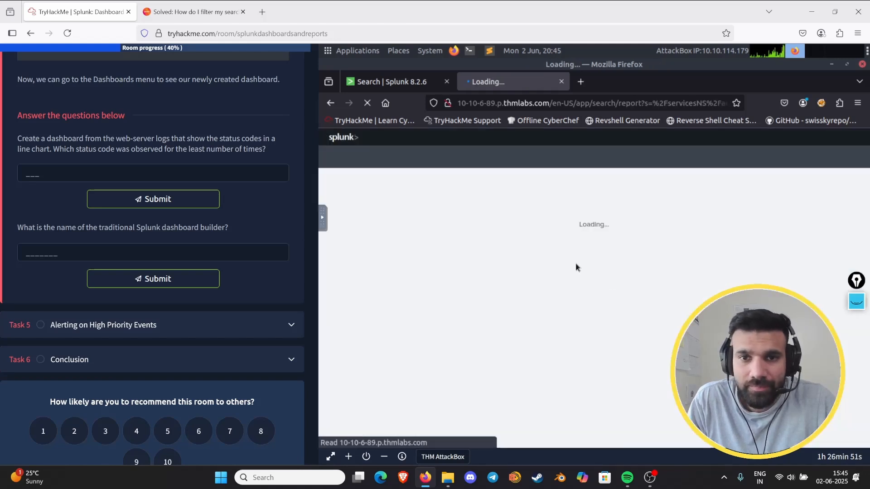
In the other Splunk tab, start a new dashboard titled Status Code
left_click(401, 83)
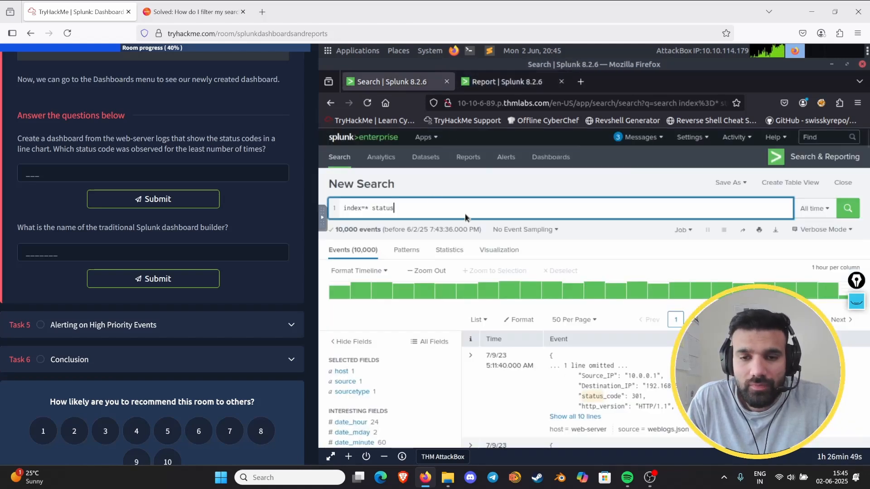
left_click(545, 162)
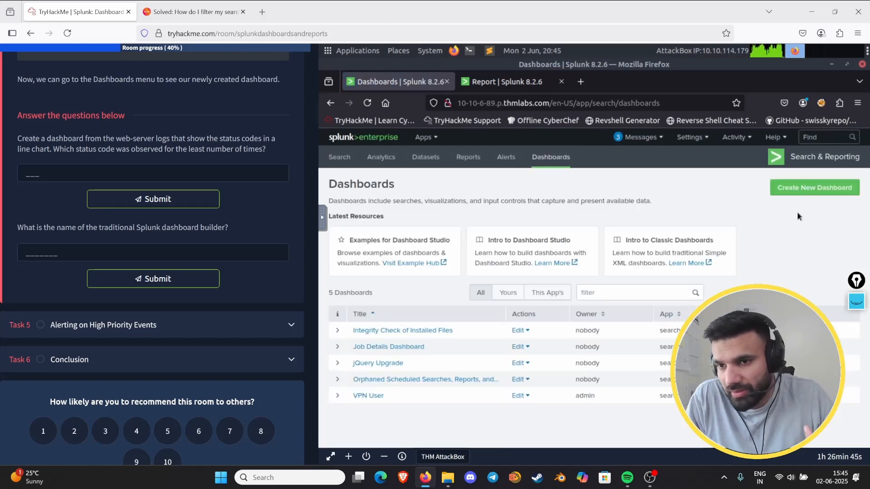
left_click(814, 193)
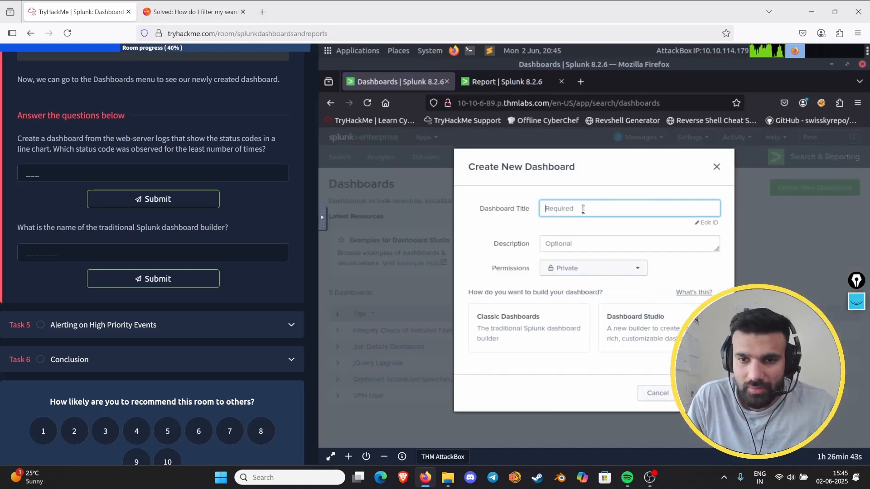
type("St")
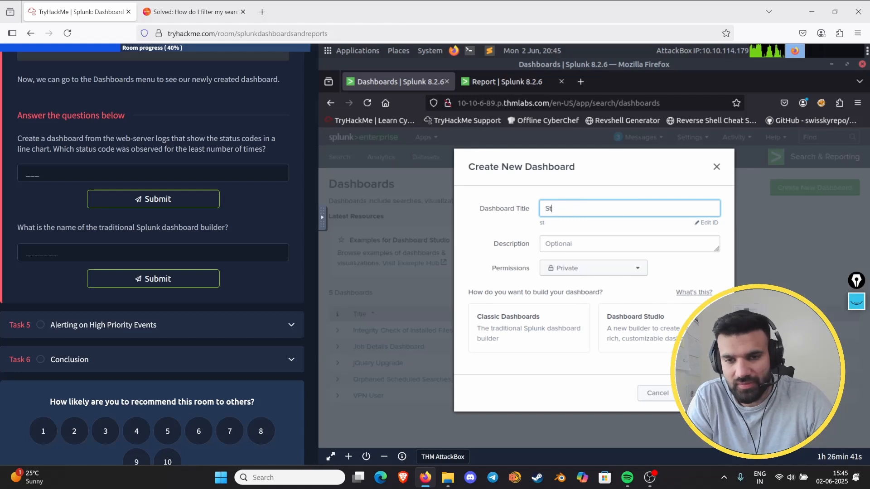
type("atus ")
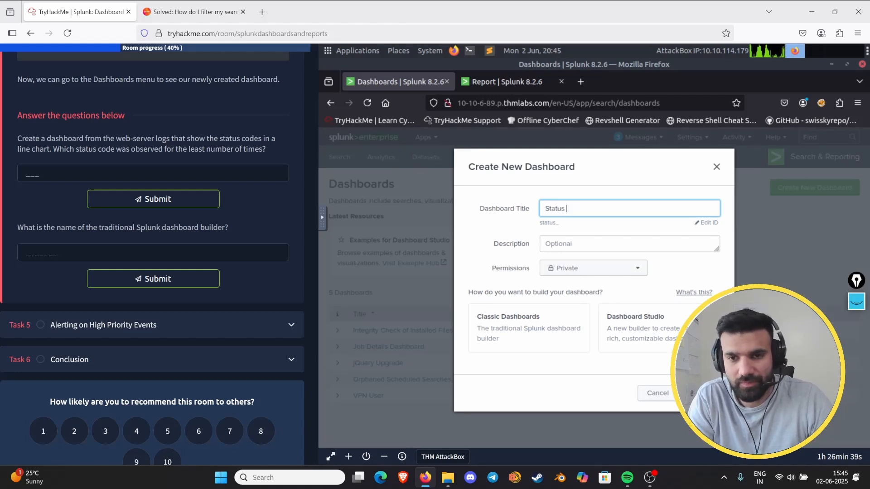
type("Code")
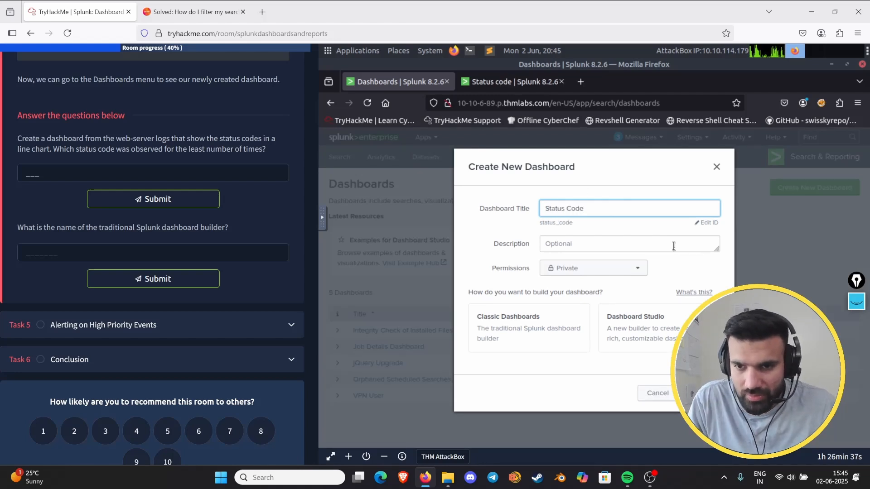
Enter "show status code in a line chart" as the new dashboard's description
left_click(674, 246)
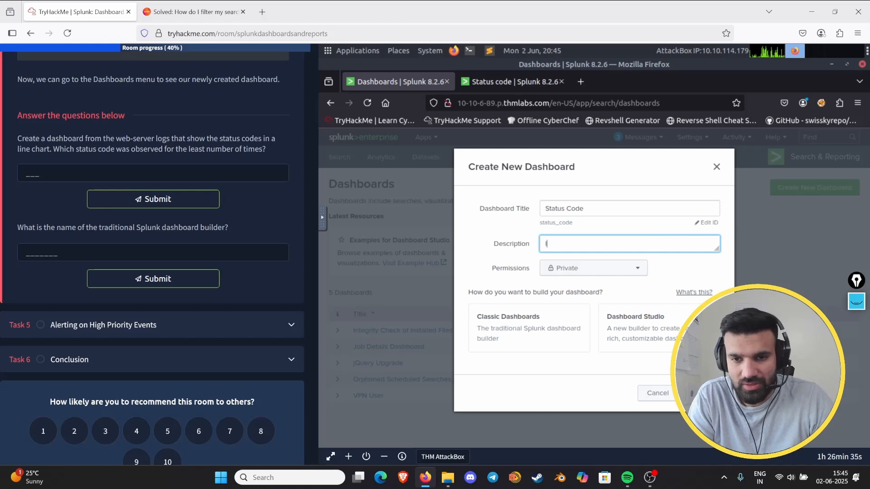
type("los")
key("BackSpace")
key("BackSpace")
key("BackSpace")
type("Numb")
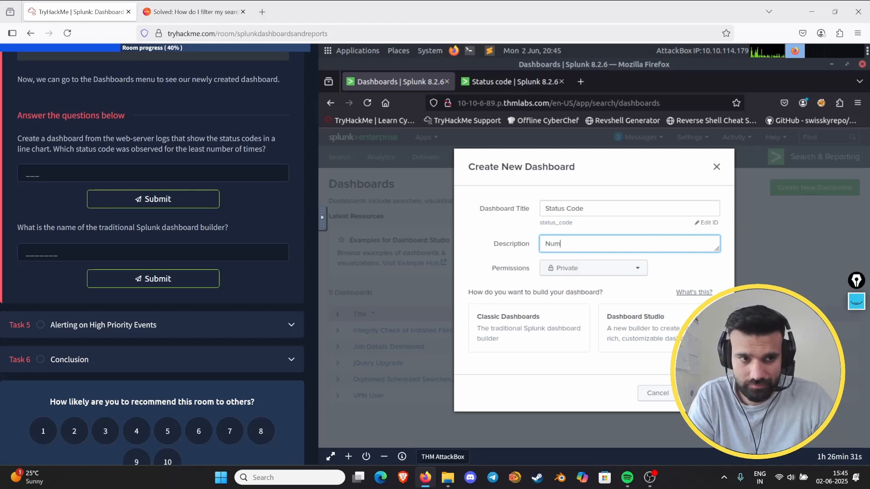
key("BackSpace")
key("BackSpace")
key("BackSpace")
type("show status code in a")
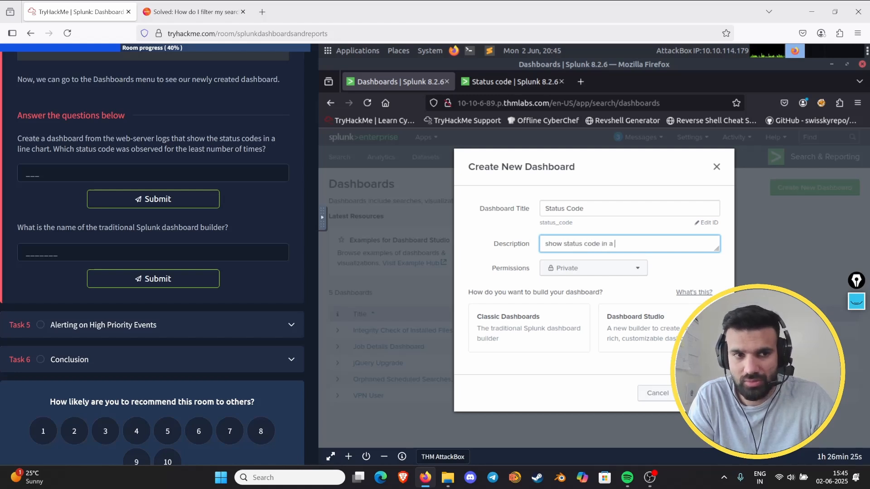
type(" l")
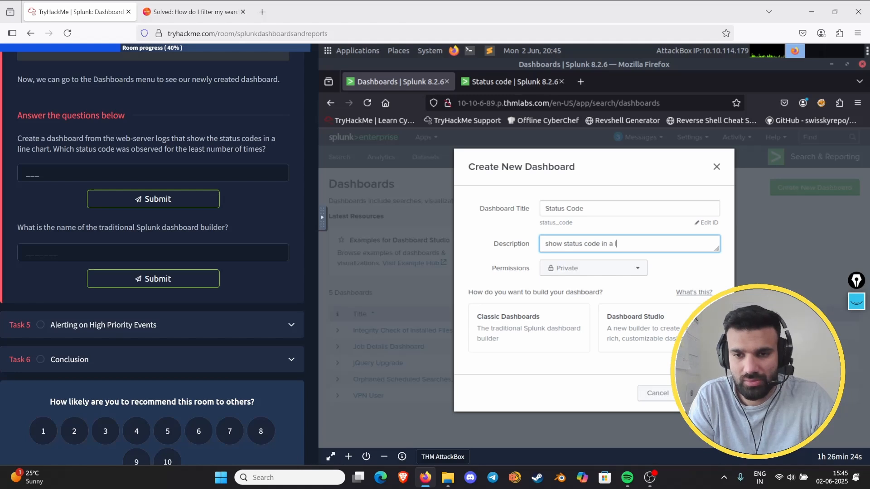
type("oin")
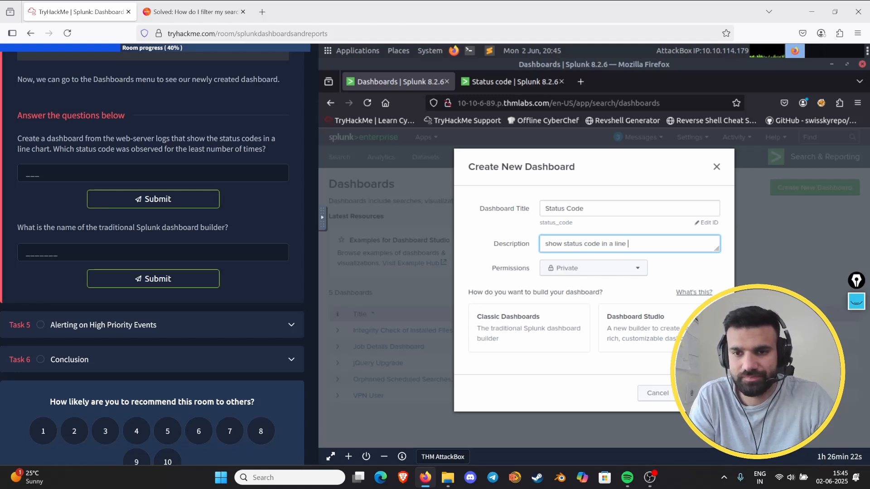
type("art")
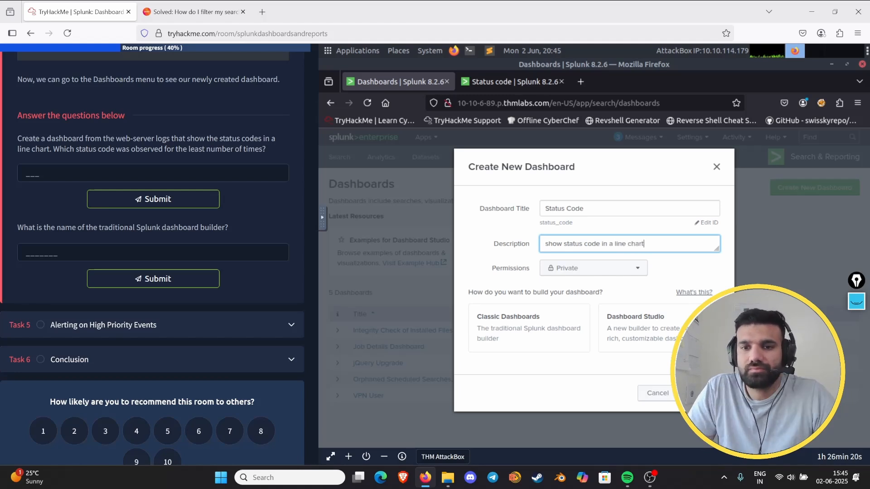
Share the dashboard in the app, choose the Classic Dashboards builder and create it
left_click(634, 271)
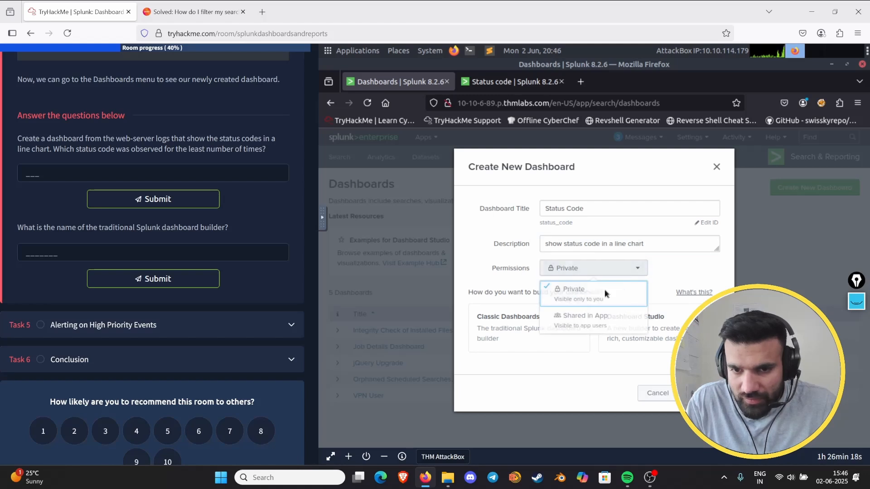
left_click(563, 316)
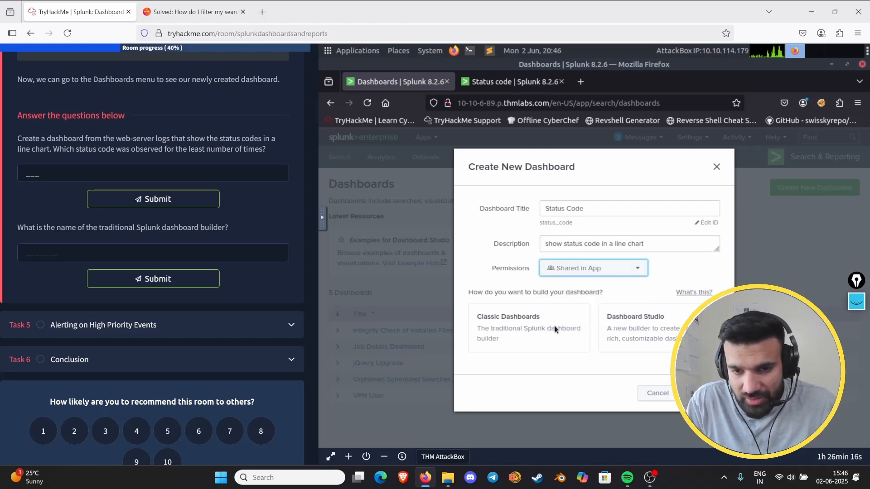
left_click(586, 351)
left_click(704, 392)
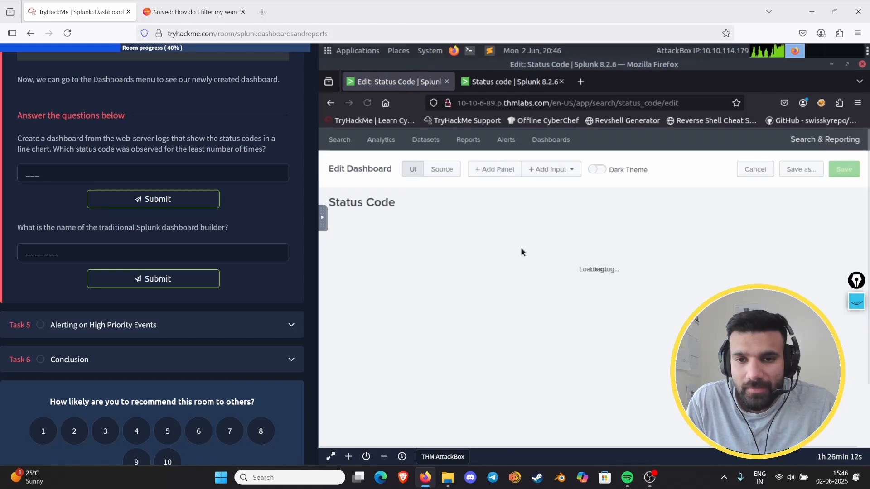
Add the saved Status code report as a new panel on the Status Code dashboard
left_click(495, 186)
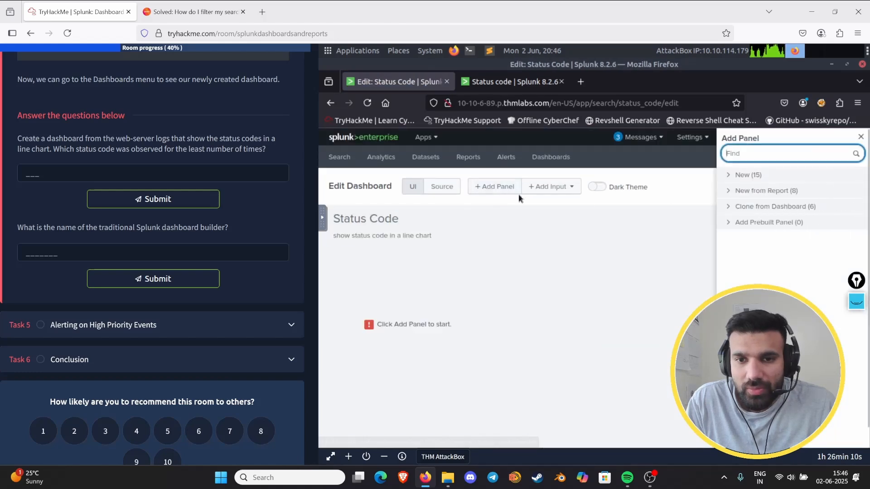
left_click(729, 191)
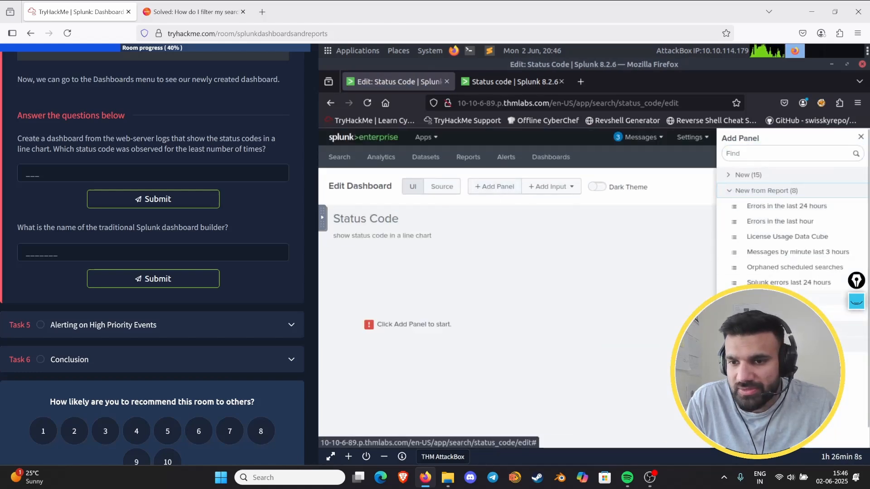
left_click(766, 297)
left_click(681, 153)
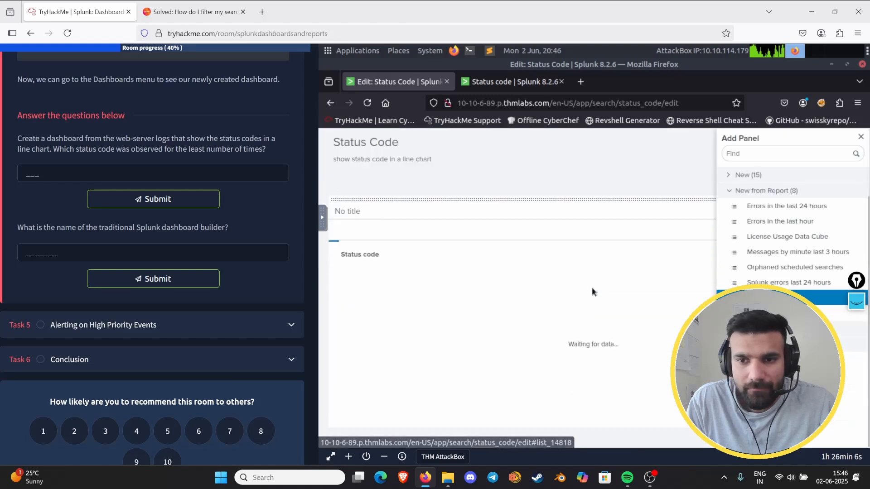
left_click(859, 137)
Change the Status code panel's visualization to a line chart
left_click(814, 310)
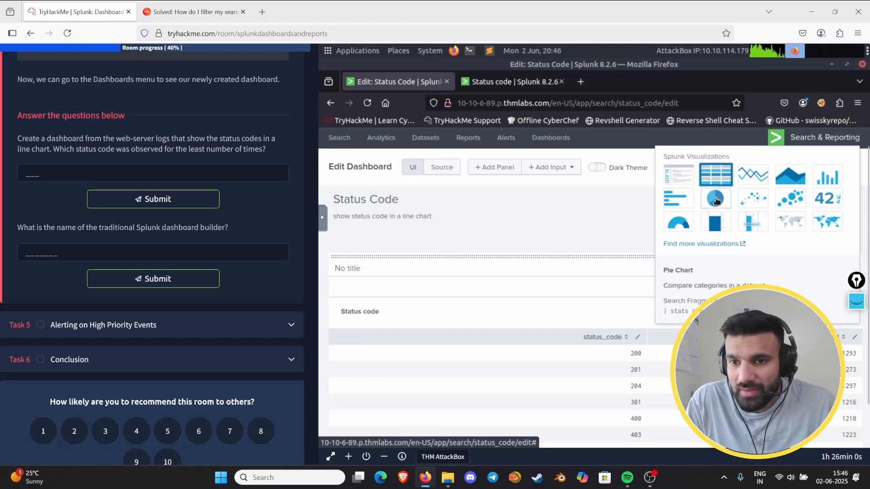
left_click(753, 183)
scroll(618, 298, "down", 1)
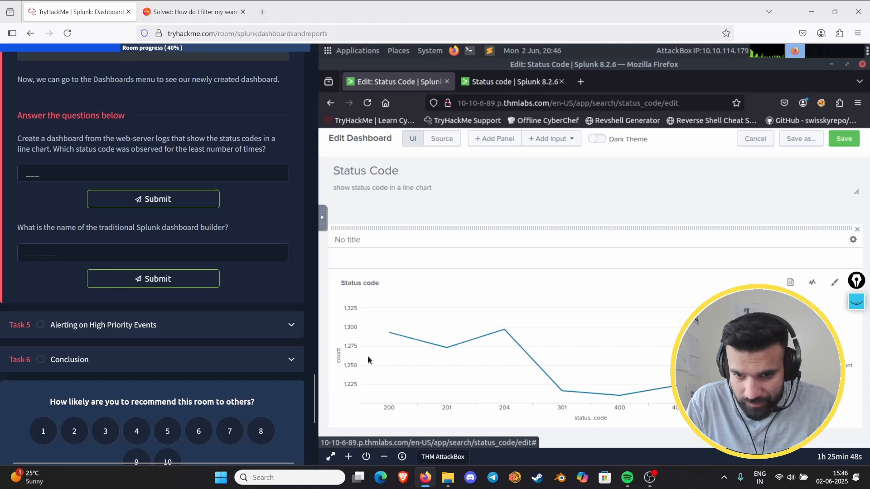
Check the line chart's lowest point and submit 400 as the status code observed the least number of times
mouse_move(623, 401)
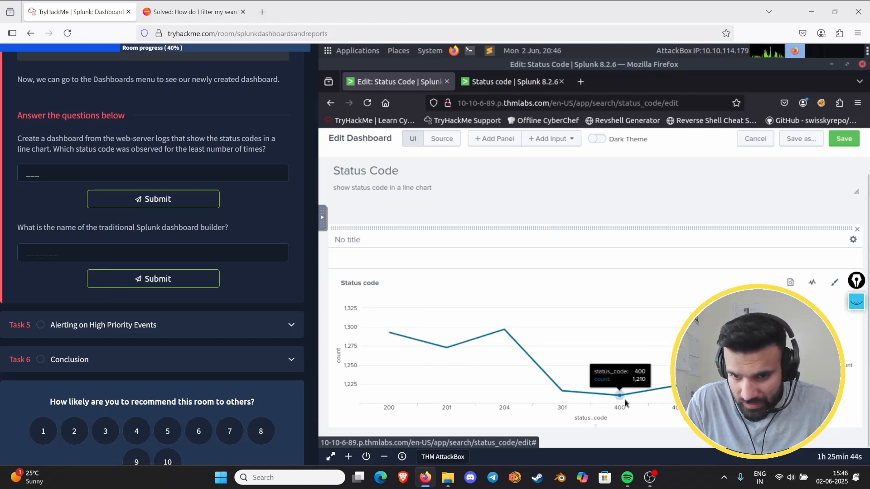
left_click(31, 167)
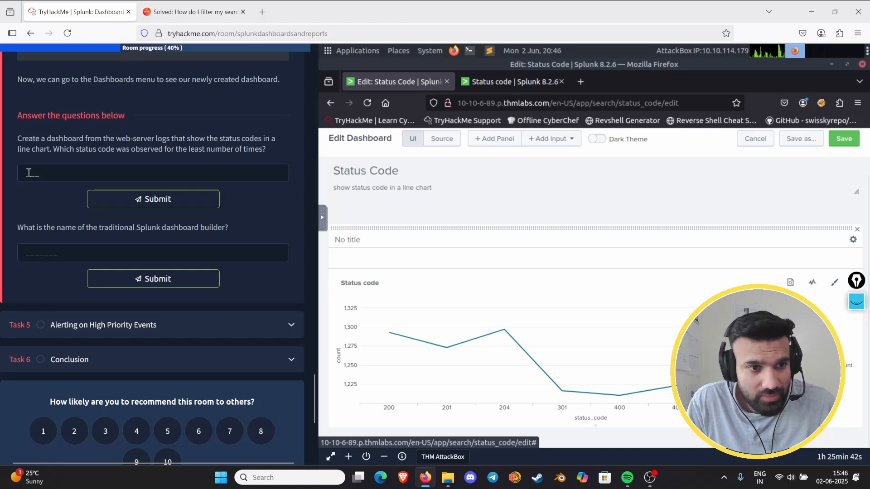
type("400")
key("Return")
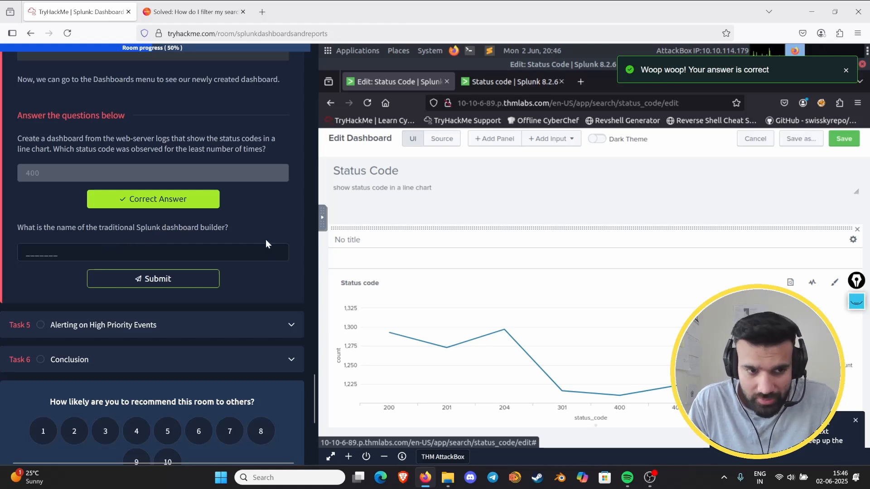
Look through the Task 4 text for the name of the traditional Splunk dashboard builder
scroll(216, 251, "up", 5)
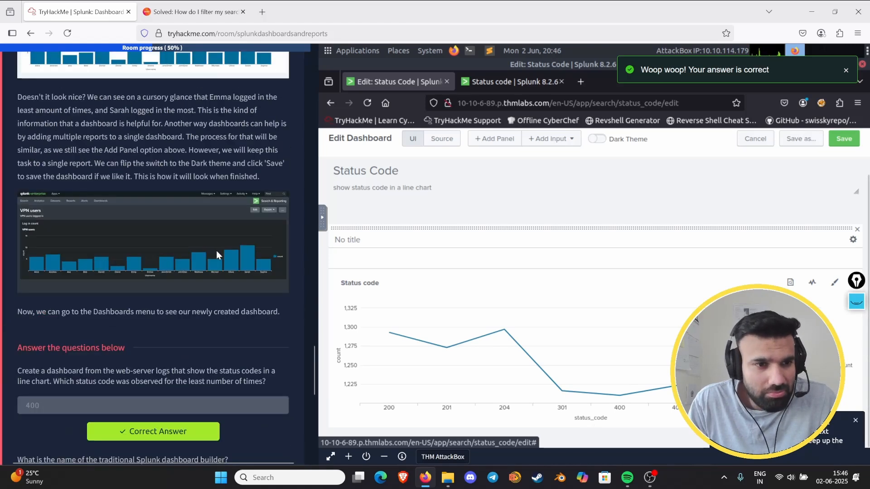
scroll(216, 251, "up", 5)
scroll(217, 250, "up", 3)
scroll(216, 250, "up", 6)
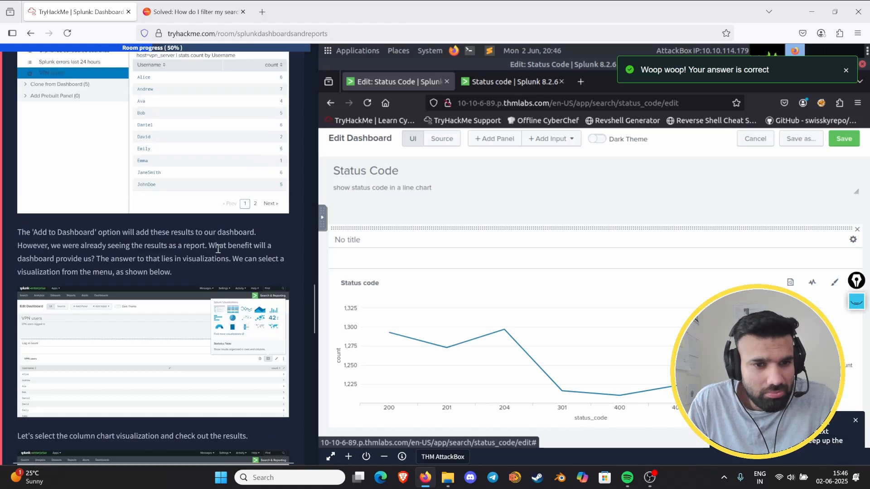
scroll(220, 252, "up", 3)
scroll(218, 251, "up", 5)
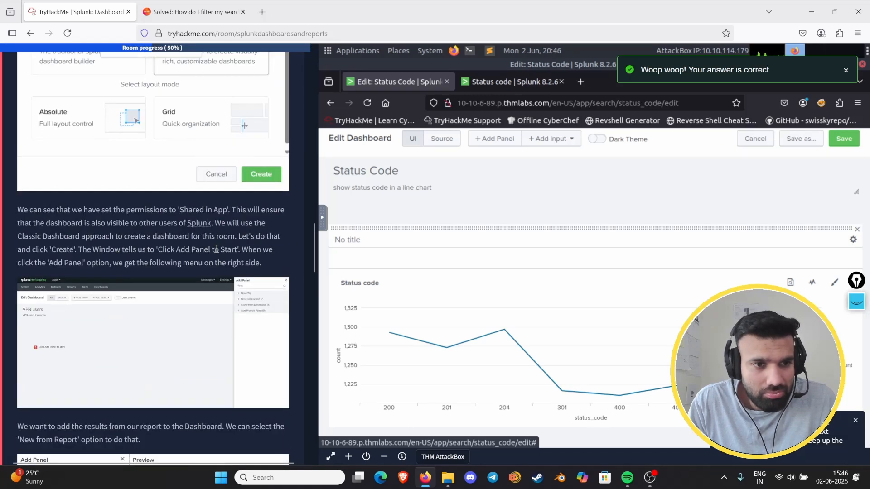
scroll(217, 249, "up", 14)
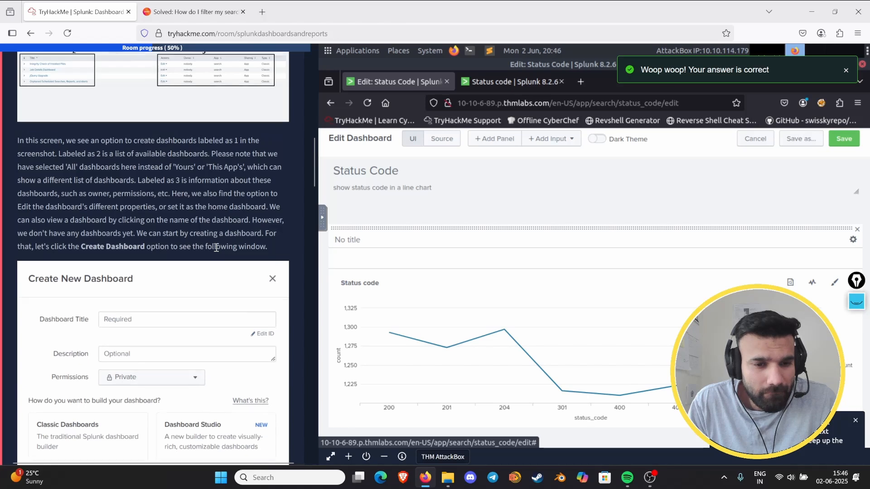
scroll(215, 248, "up", 4)
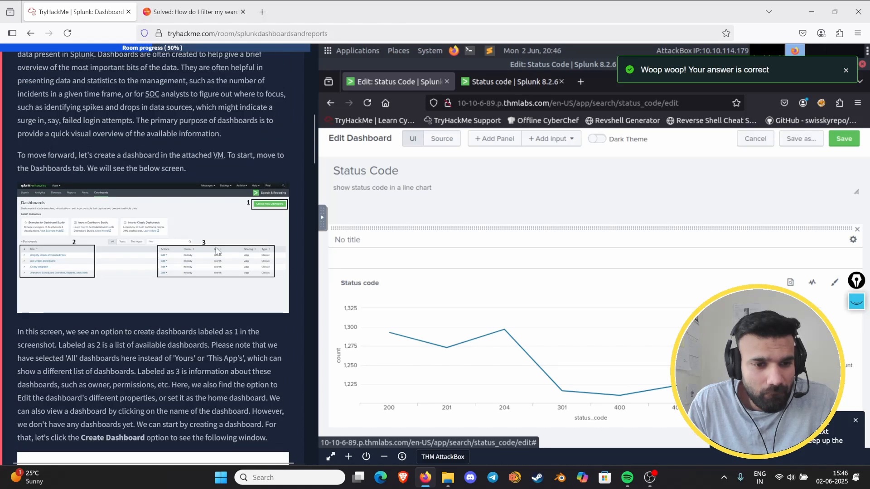
scroll(217, 251, "up", 3)
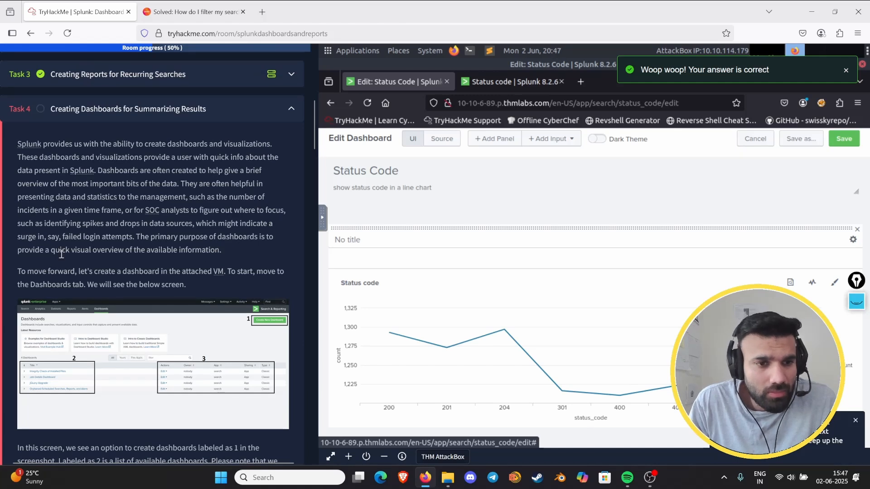
scroll(61, 249, "down", 17)
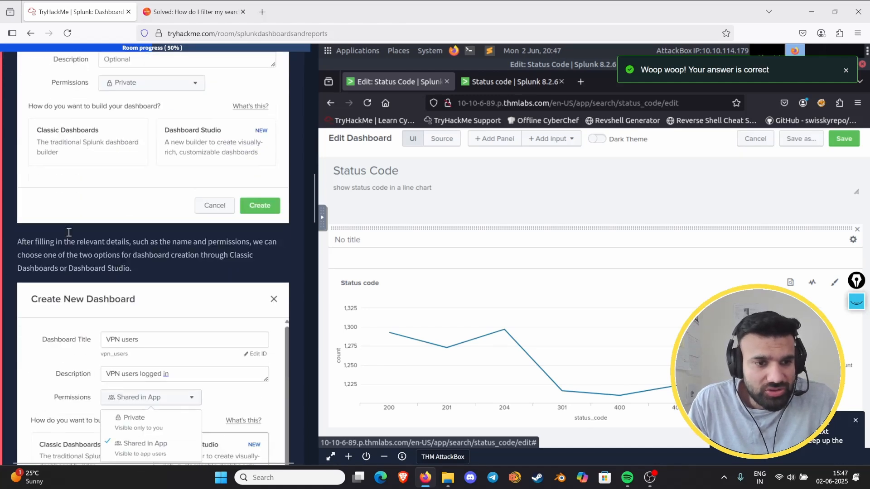
scroll(69, 233, "down", 20)
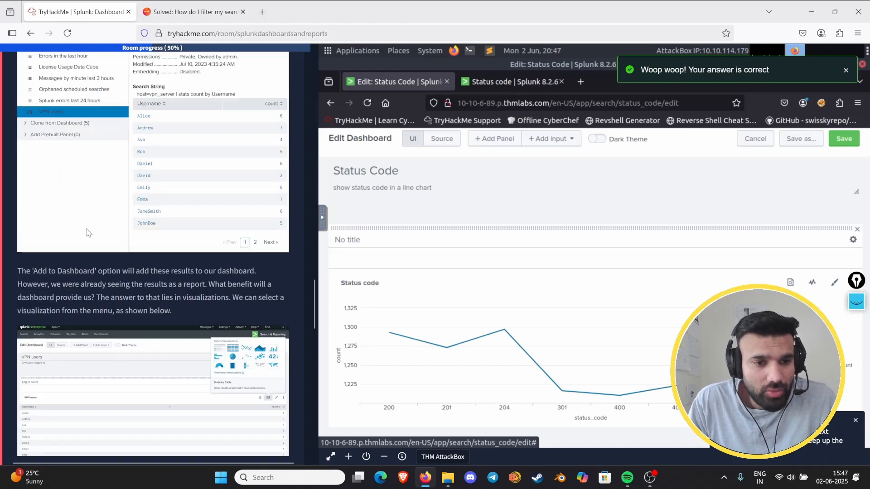
scroll(89, 236, "down", 7)
scroll(89, 222, "down", 4)
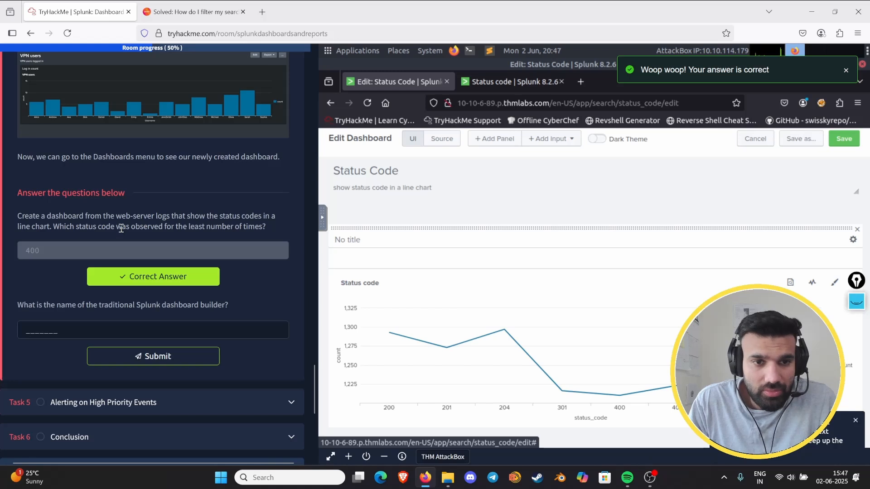
scroll(121, 228, "up", 3)
scroll(121, 228, "down", 5)
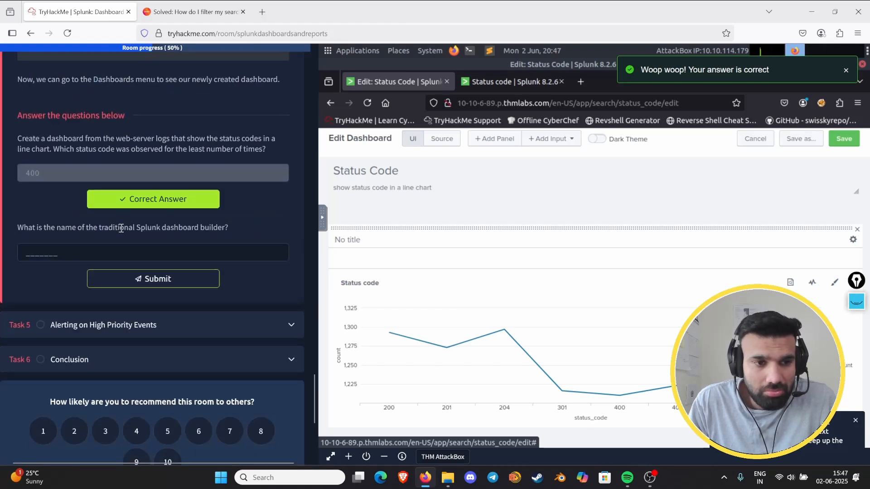
scroll(121, 228, "up", 3)
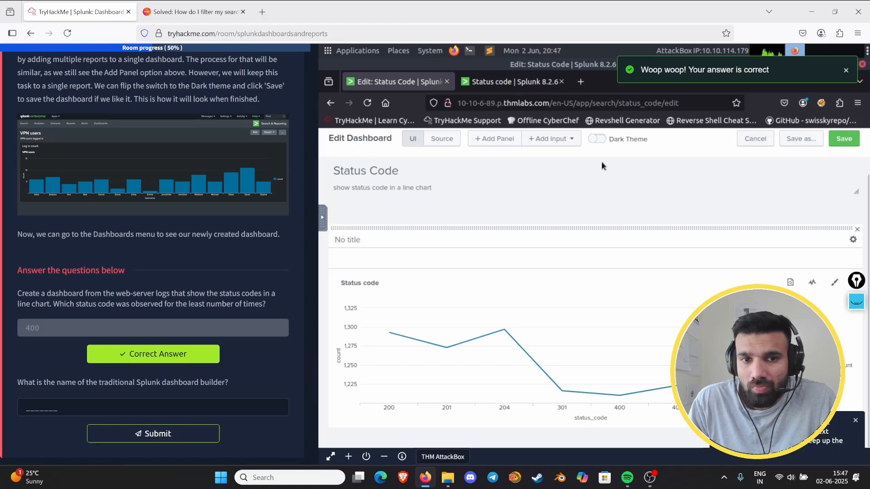
Leave the dashboard editor without saving and open the new dashboard form to check its builder options
left_click(330, 103)
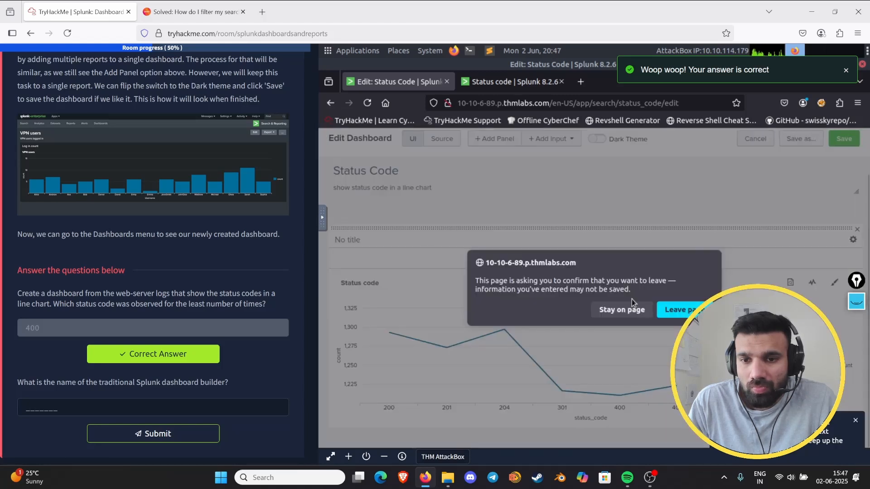
key("Return")
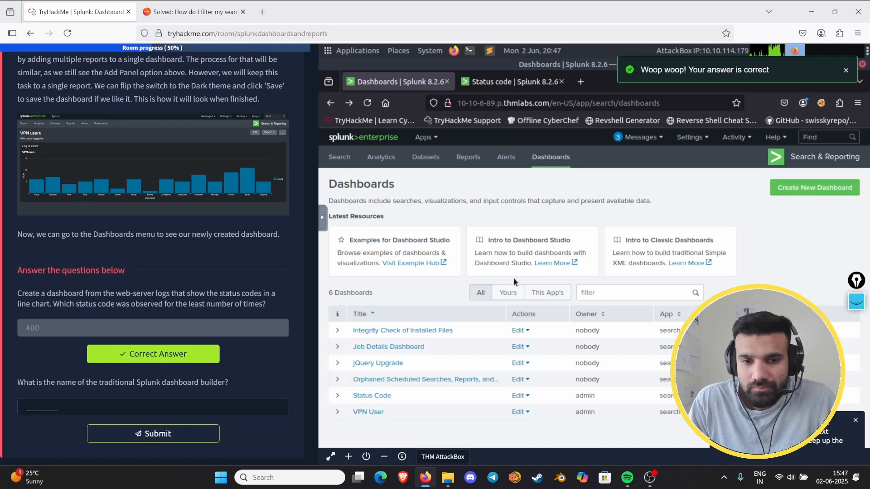
left_click(790, 191)
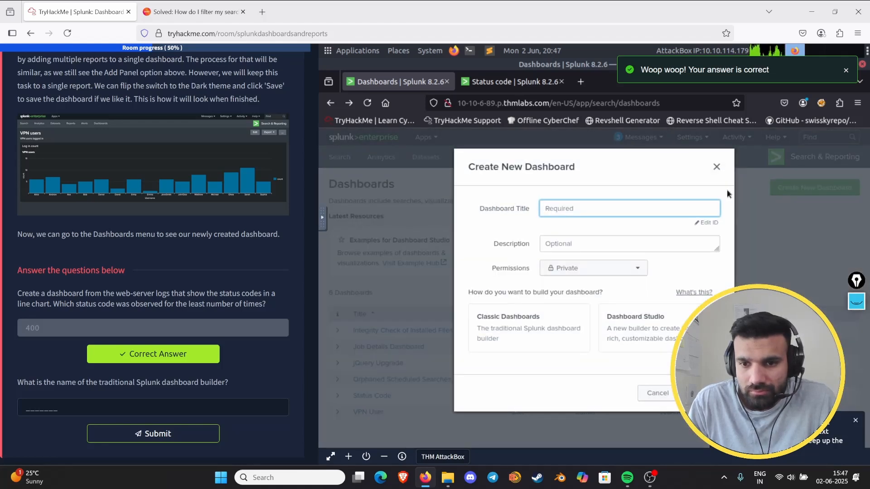
Submit "classic" as the name of the traditional Splunk dashboard builder and dismiss the new dashboard form
left_click(39, 399)
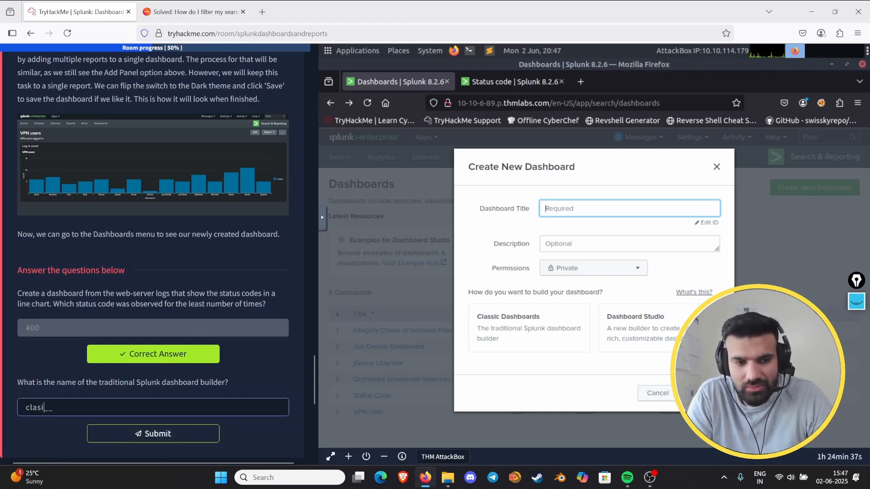
type("classic")
key("Return")
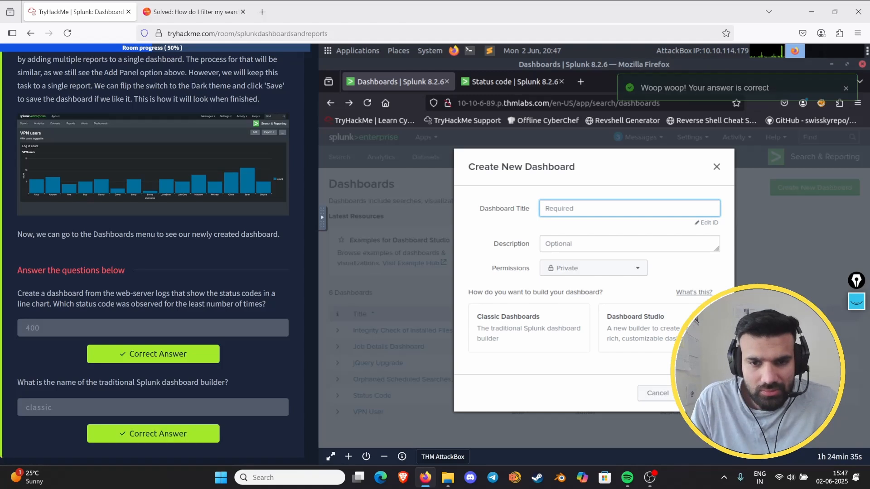
left_click(716, 167)
Expand Task 5, Alerting on High Priority Events, and bring its introduction into view
scroll(222, 336, "down", 6)
left_click(101, 207)
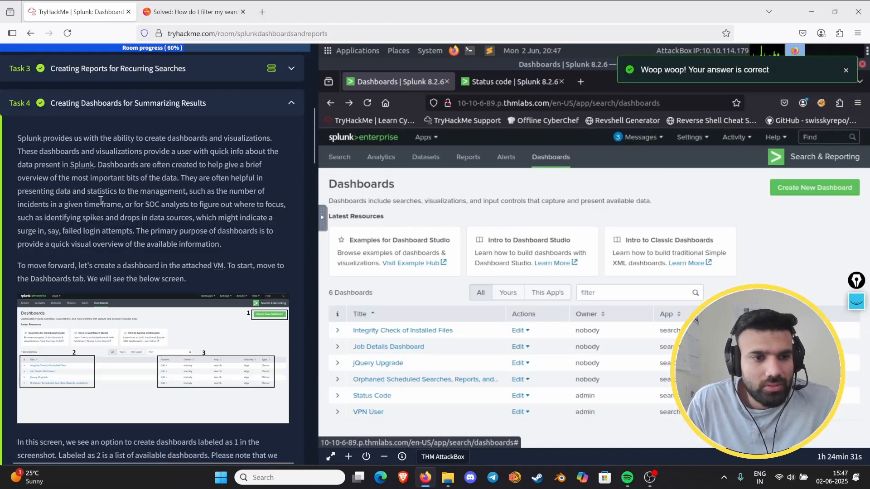
scroll(153, 208, "down", 1)
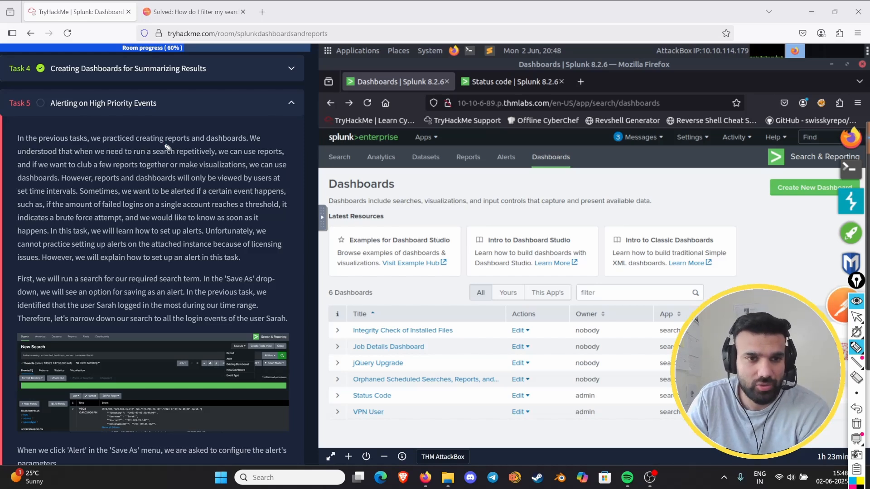
Underline key phrases in Task 5's first paragraph, including reports, dashboards, certain event happens, a threshold, brute force attempt and set up alerts
left_click_drag(165, 143, 245, 146)
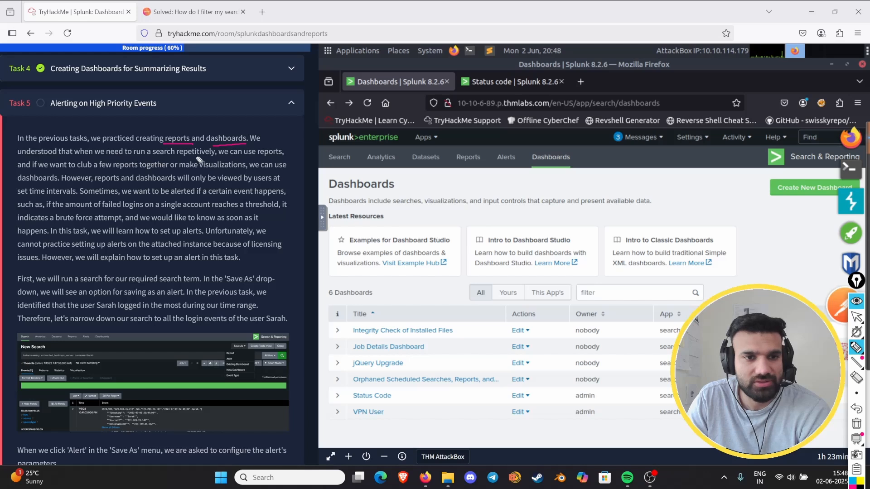
left_click_drag(262, 158, 294, 158)
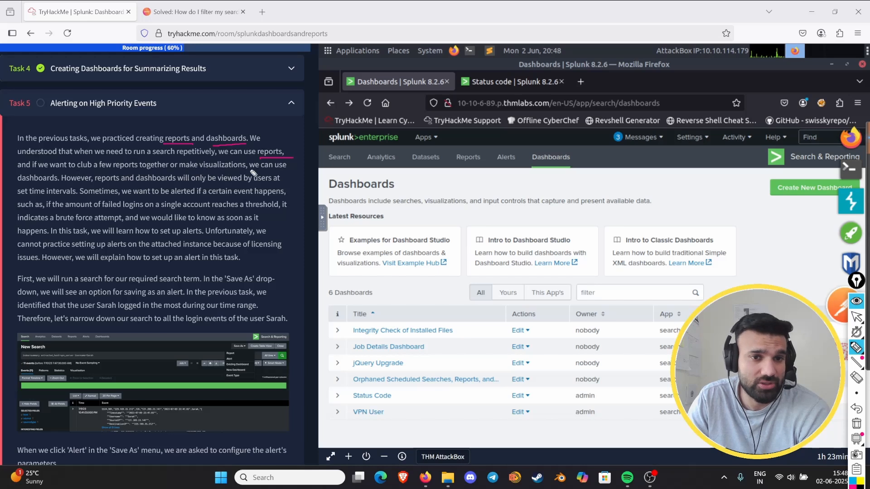
left_click_drag(21, 184, 46, 184)
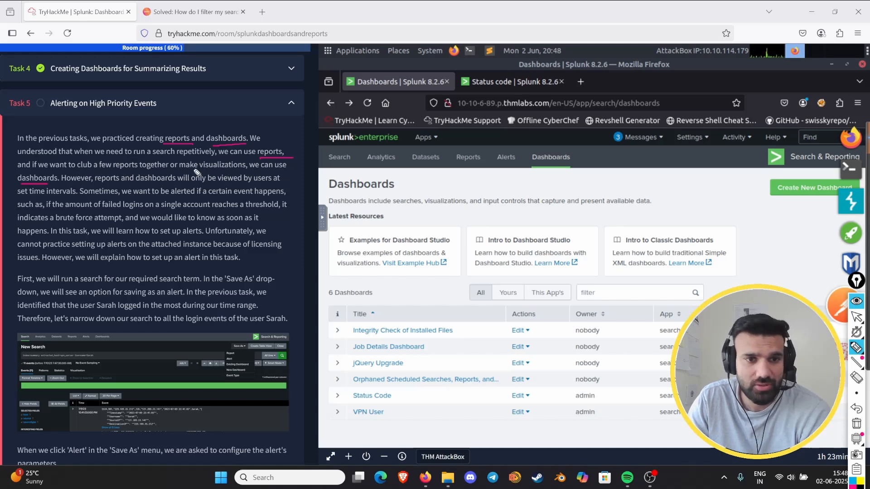
left_click_drag(158, 169, 233, 169)
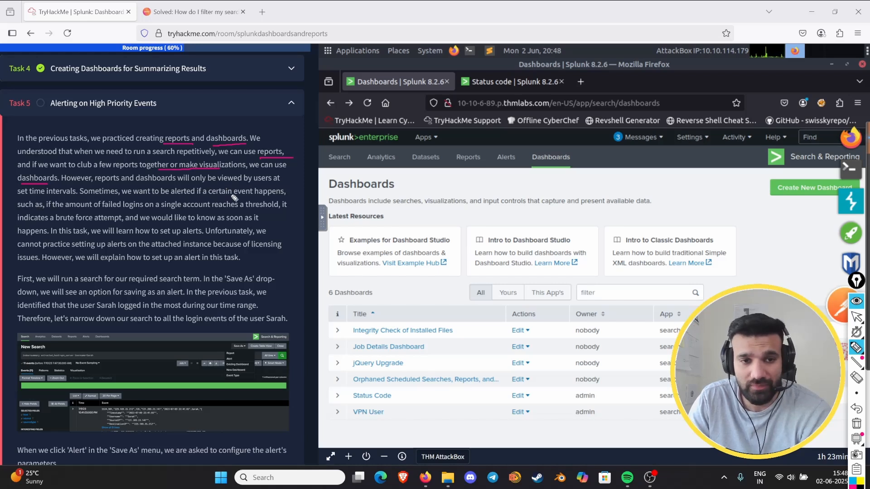
left_click_drag(209, 196, 285, 195)
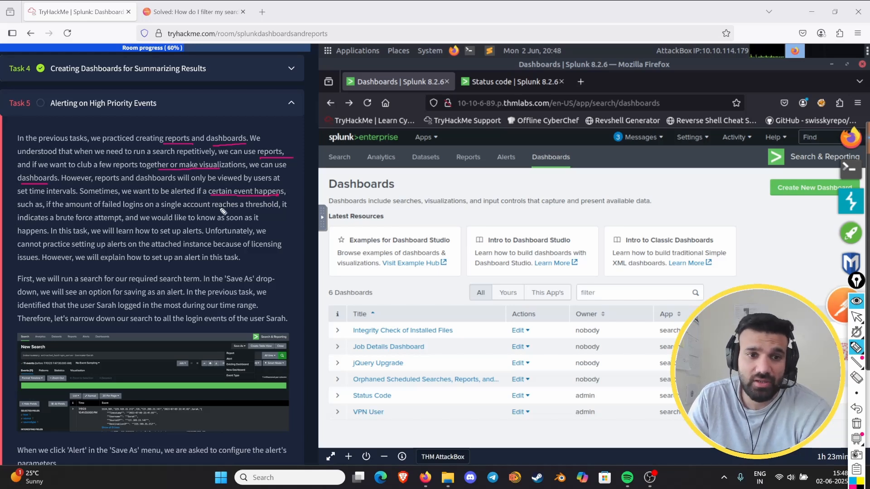
left_click_drag(239, 209, 279, 209)
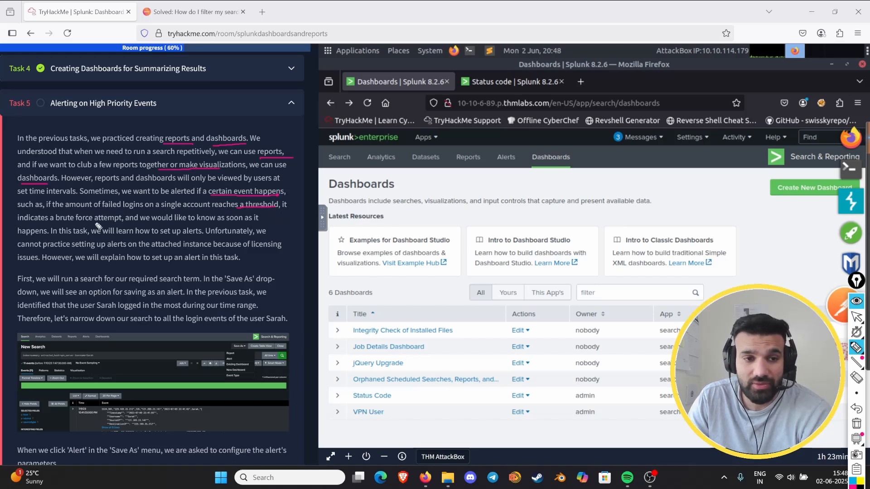
left_click_drag(55, 222, 121, 222)
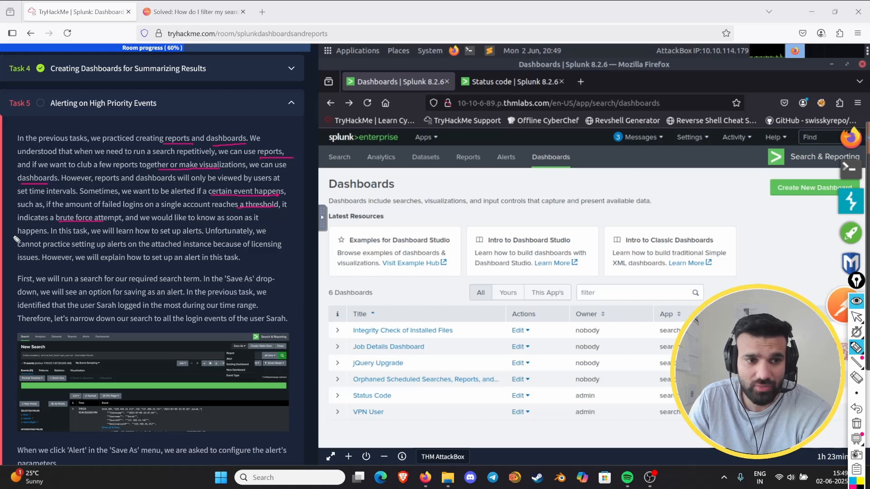
left_click_drag(18, 234, 47, 235)
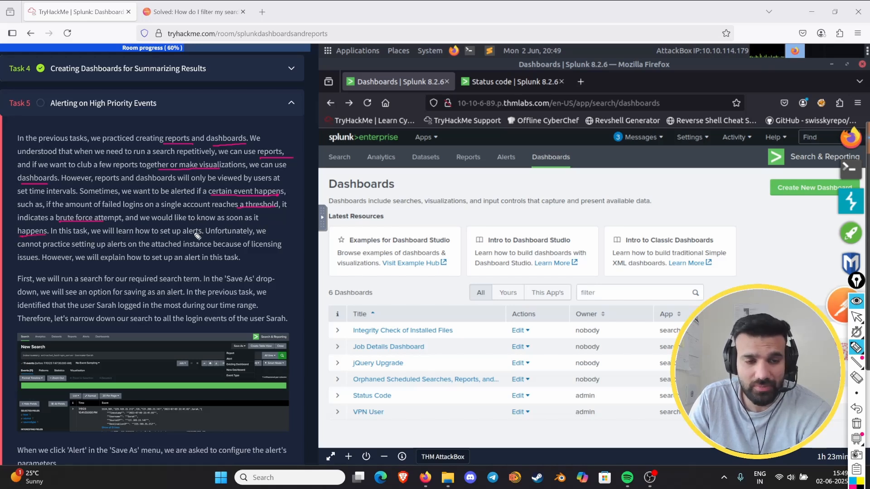
left_click_drag(161, 235, 202, 235)
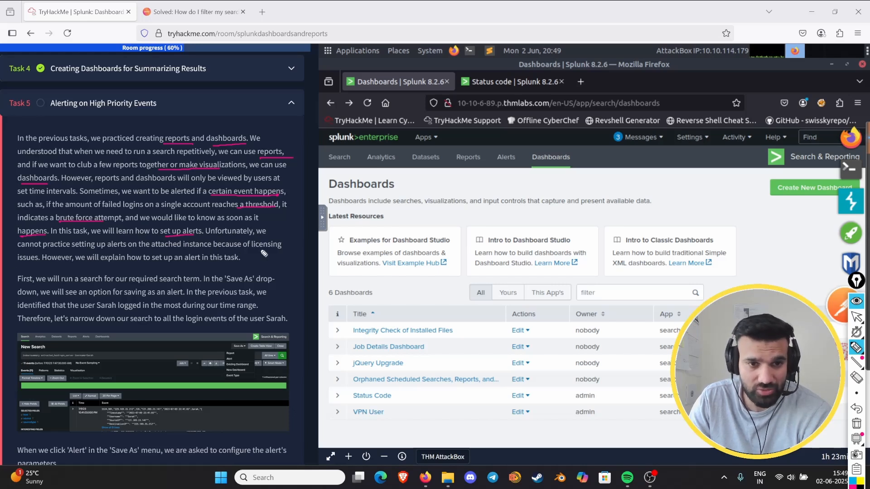
Mark key phrases in Task 5's first two paragraphs, including set up an alert in this task, search term, saving as an alert and the named user
left_click_drag(26, 267, 45, 266)
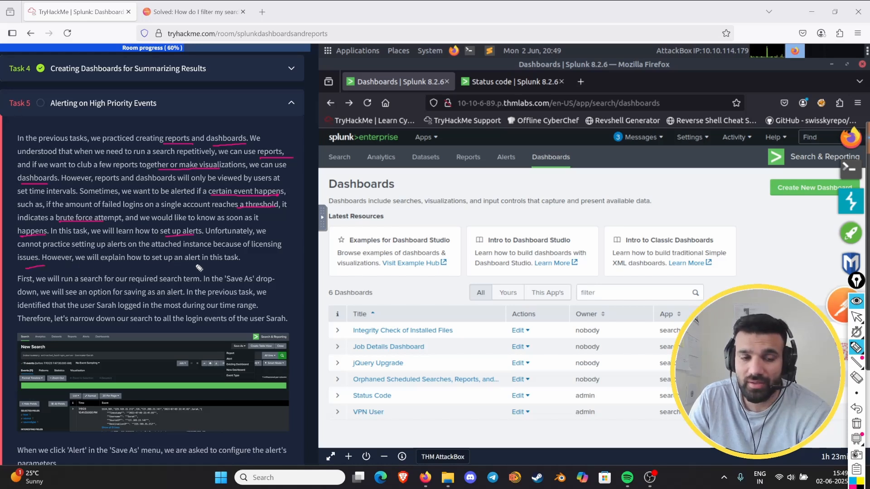
mouse_move(200, 268)
left_mouse_down()
mouse_move(244, 264)
mouse_move(154, 253)
mouse_move(207, 265)
left_mouse_up()
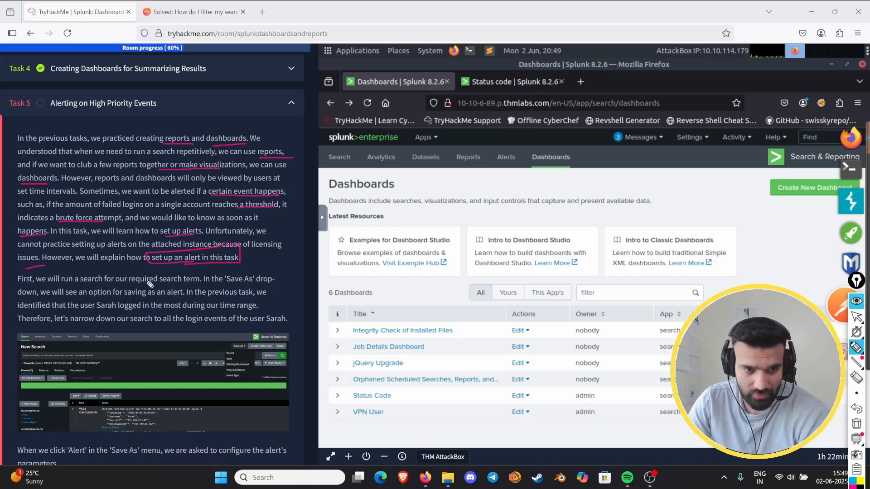
left_click_drag(154, 282, 199, 283)
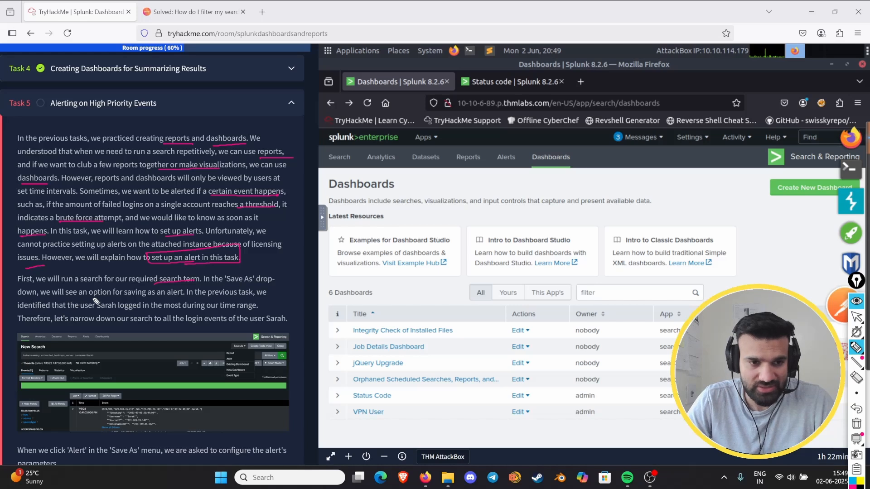
left_click_drag(130, 297, 253, 296)
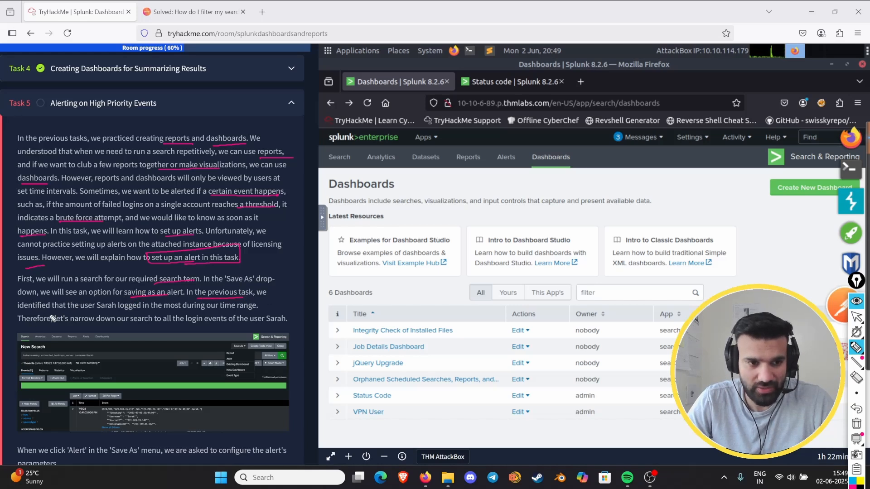
left_click_drag(97, 312, 227, 307)
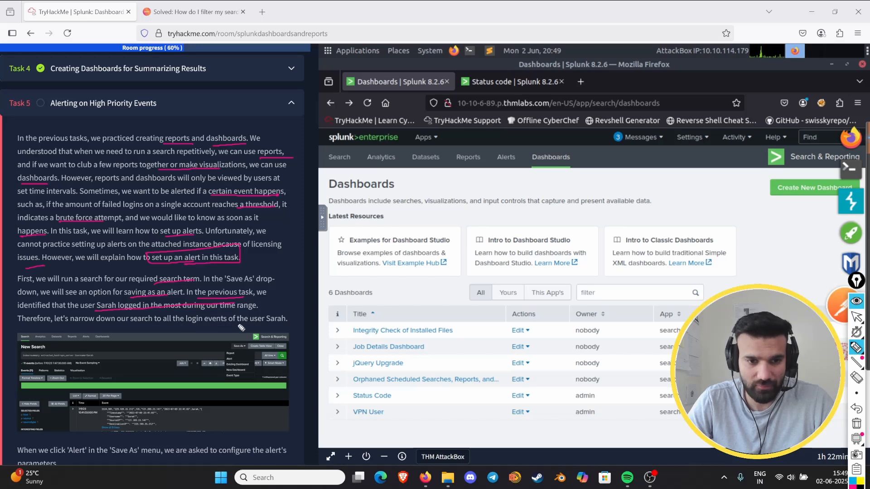
mouse_move(253, 324)
left_mouse_down()
mouse_move(293, 323)
mouse_move(256, 312)
mouse_move(256, 329)
left_mouse_up()
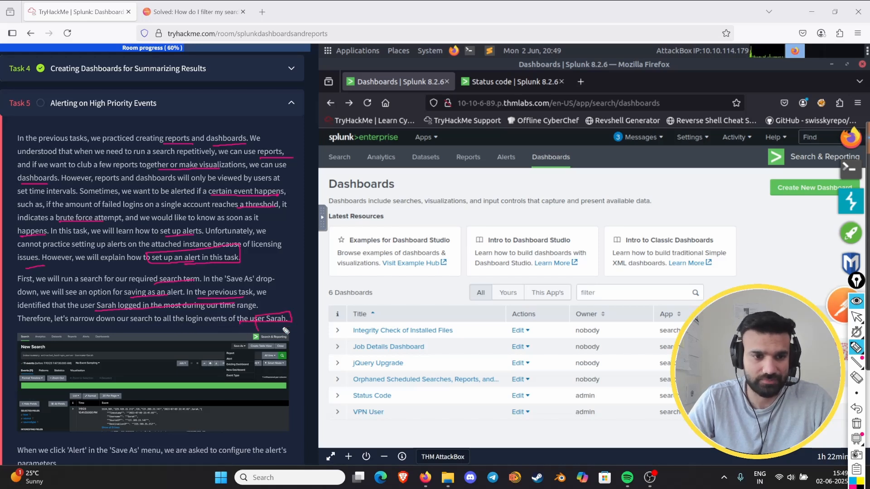
Clear all pen marks, leave annotation mode, and bring the room's Save As Alert example into view
left_click(855, 424)
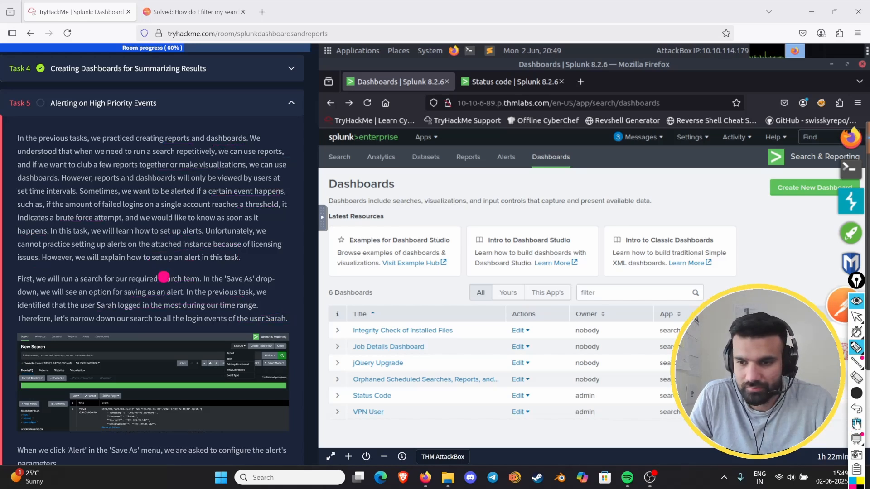
left_click(856, 301)
scroll(235, 320, "down", 6)
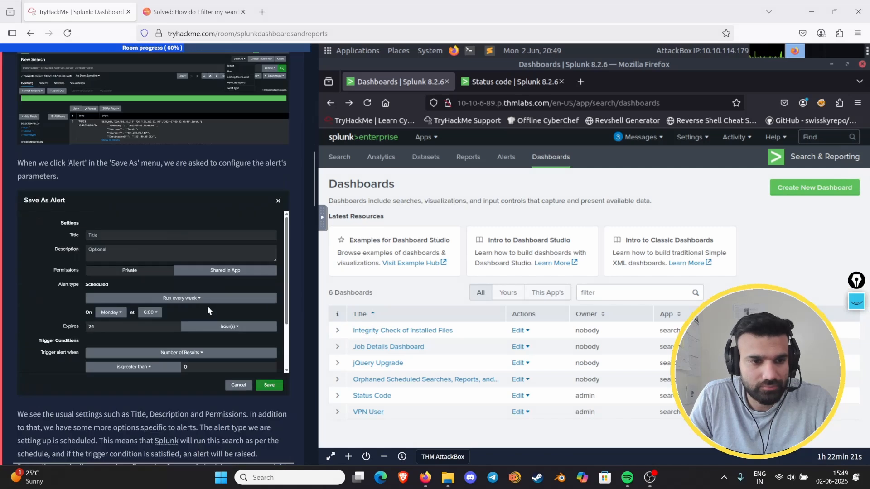
scroll(208, 306, "up", 2)
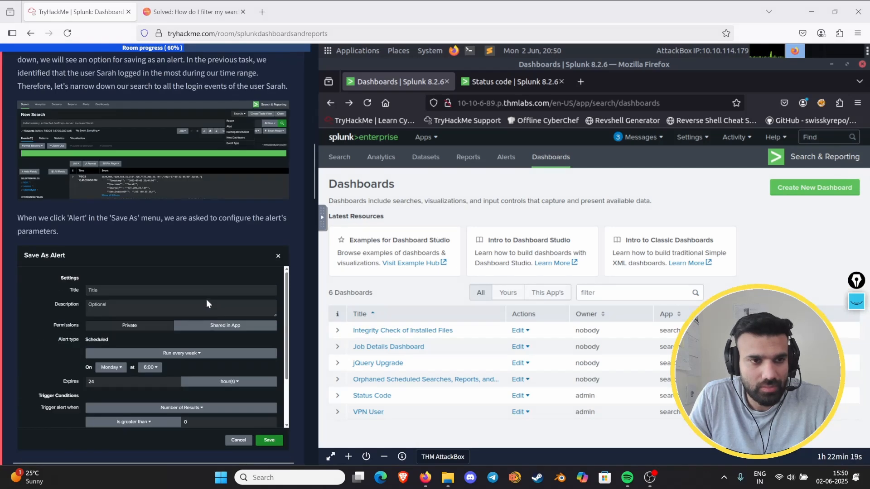
scroll(206, 302, "down", 1)
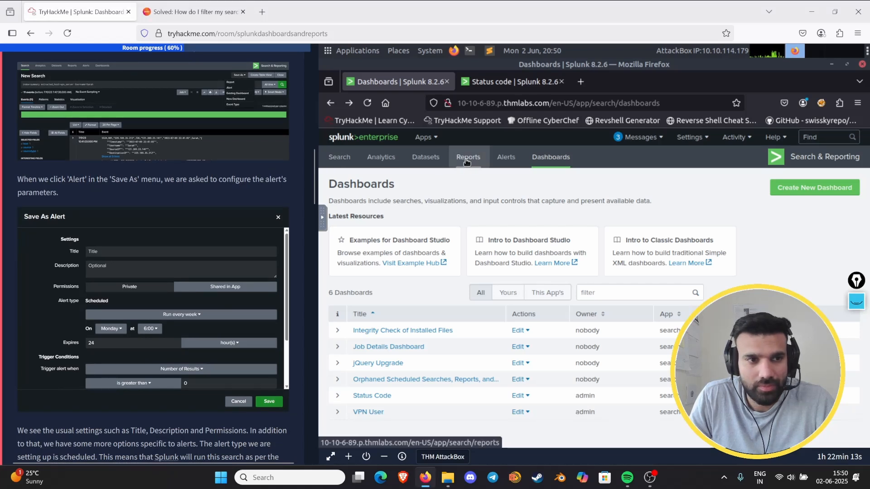
Check Splunk's Alerts page, return to the Search page, and review the room's example search screenshot
left_click(332, 162)
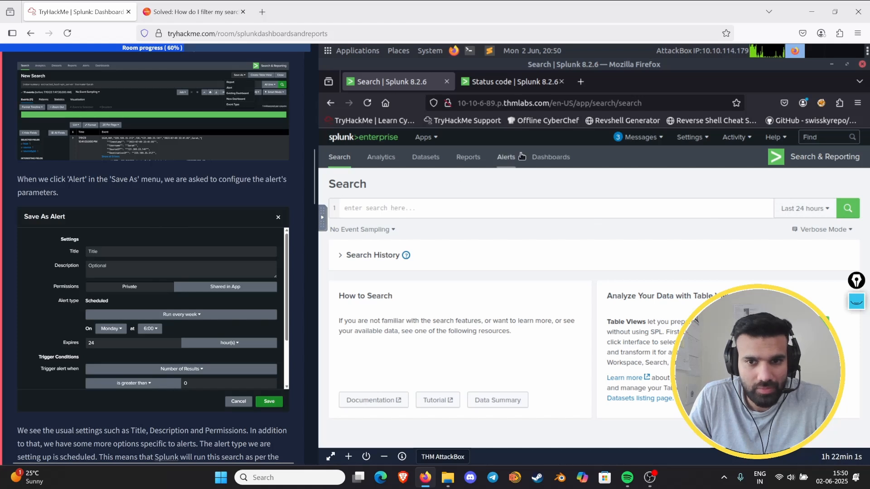
left_click(502, 158)
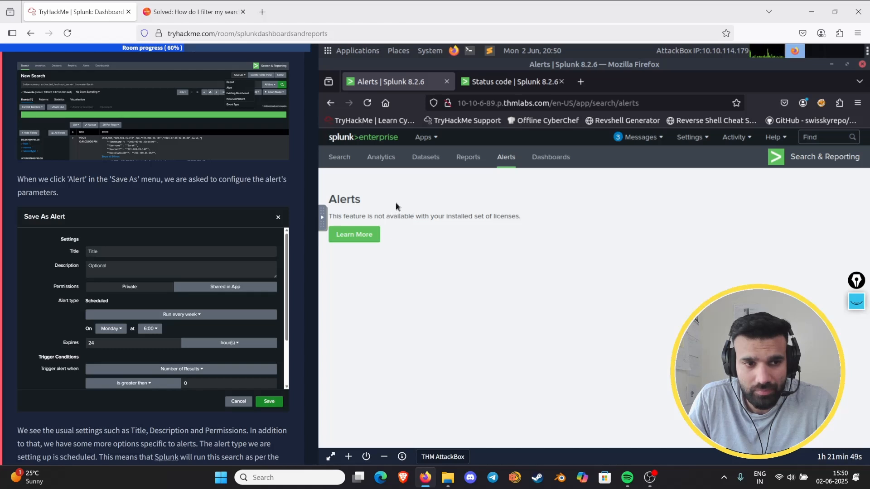
left_click(340, 158)
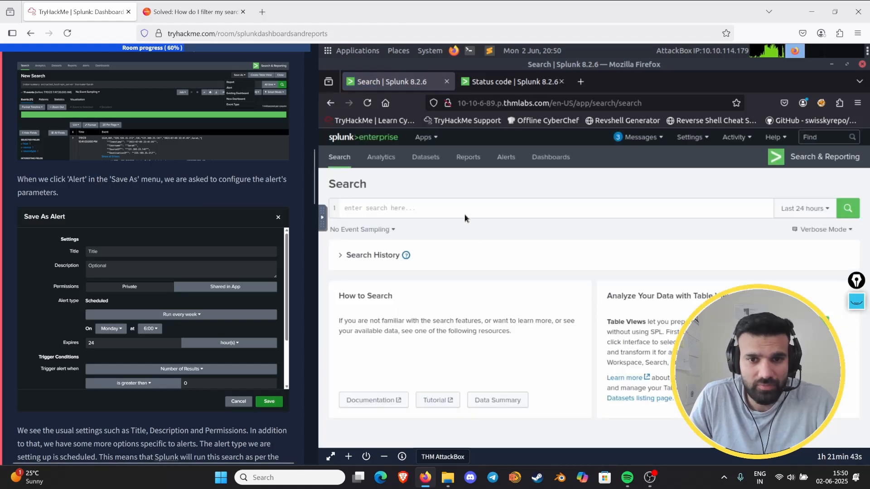
left_click(426, 211)
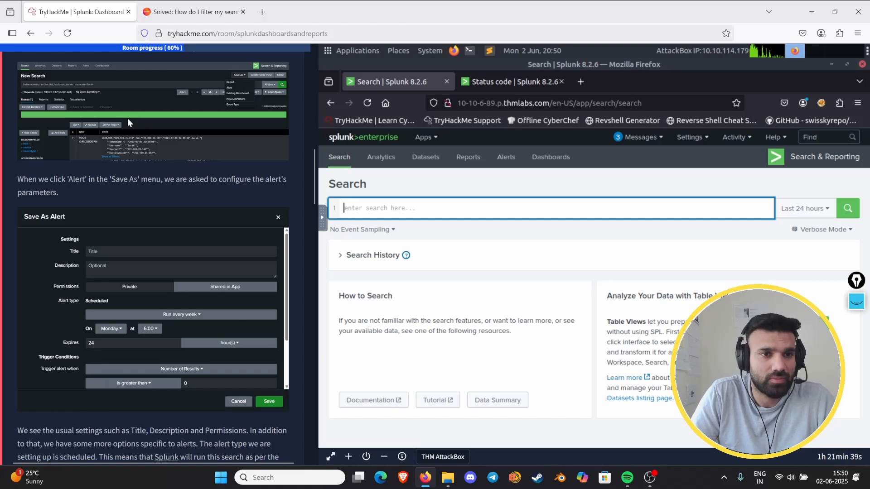
scroll(128, 119, "up", 4)
scroll(127, 118, "down", 4)
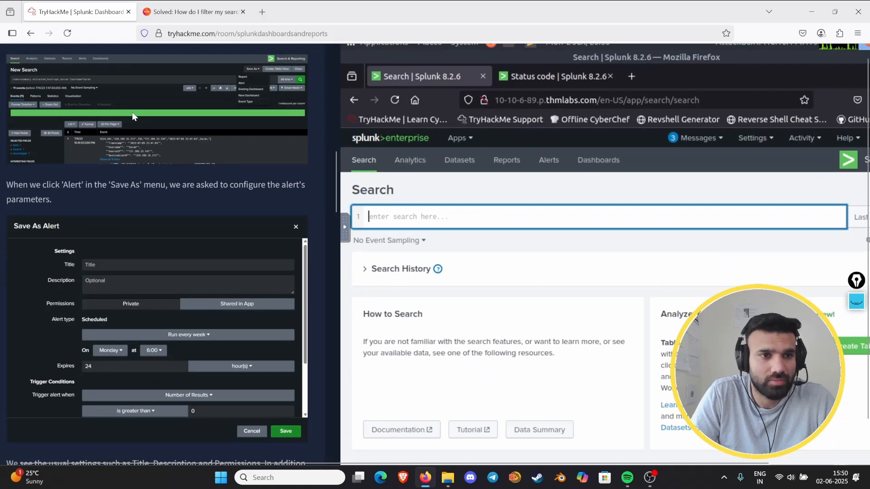
scroll(133, 116, "right", 1)
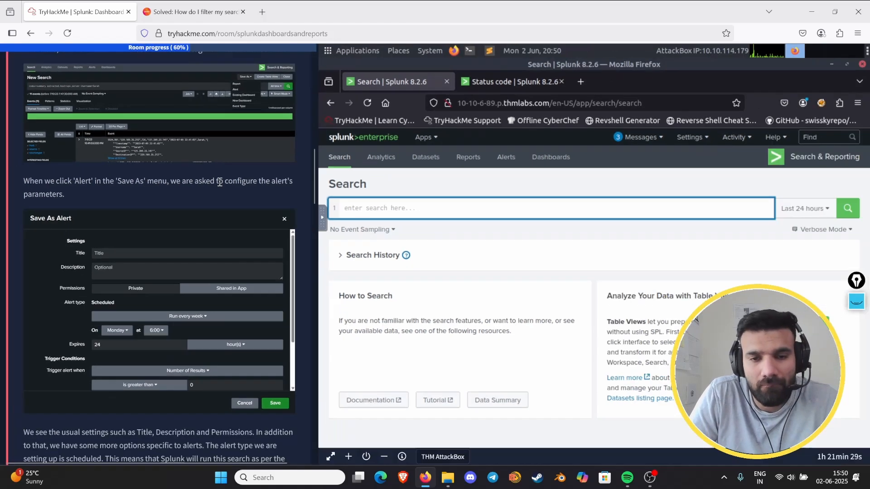
Enter host="vpn-server" as the search query's first filter, without a following pipe
left_click(354, 204)
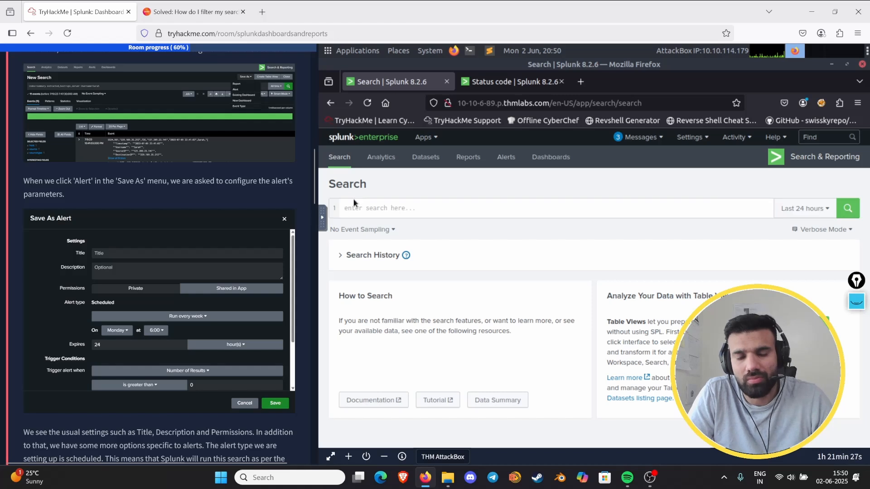
left_click(365, 208)
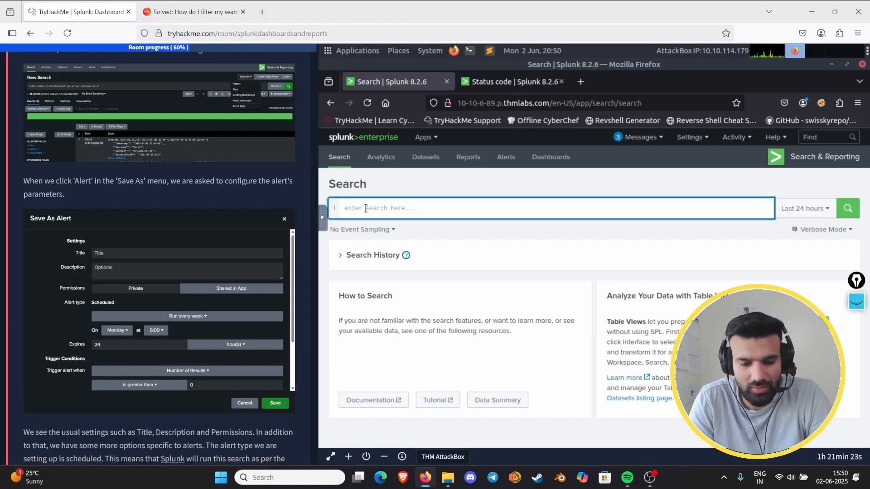
type("host")
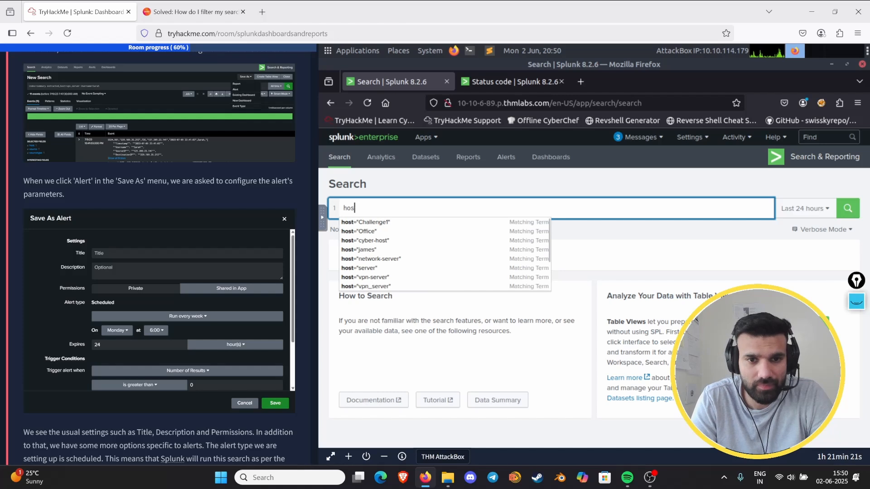
key("BackSpace")
type("t")
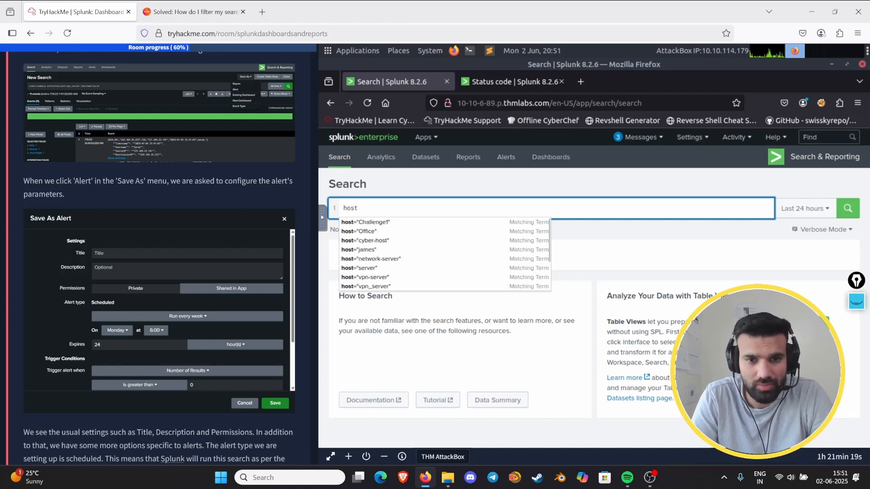
key("Down")
key("Down")
key("Down")
key("Down")
key("Down")
key("Down")
key("Down")
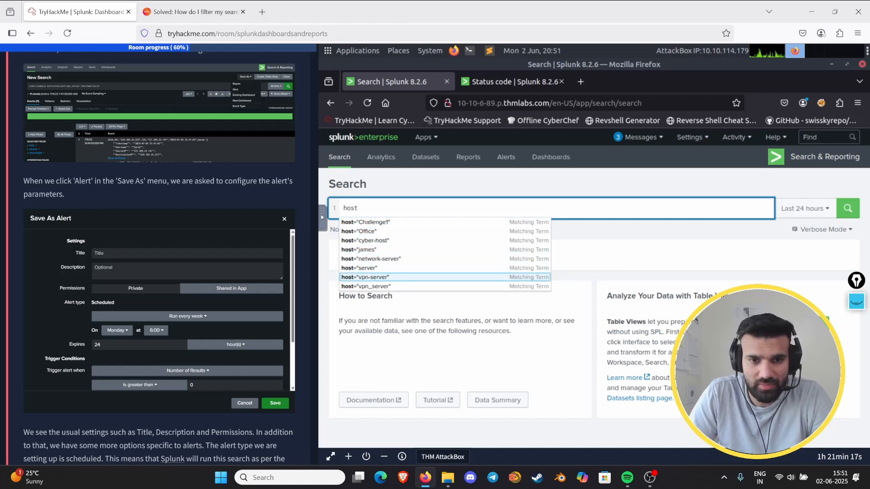
key("Return")
type("|")
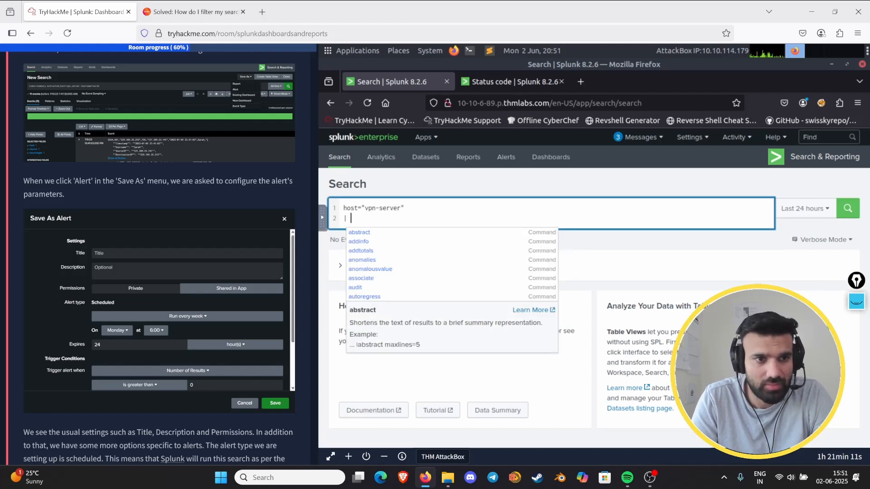
key("BackSpace")
key("BackSpace")
key("BackSpace")
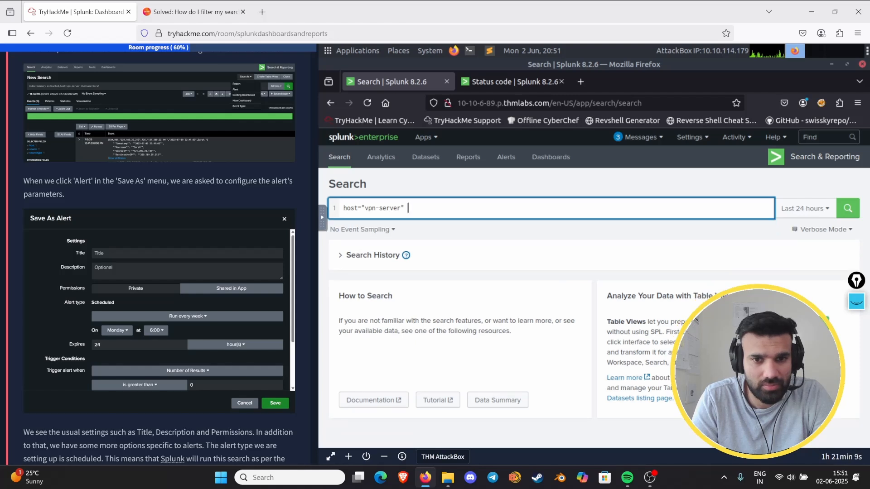
Add a quoted Username filter for the user named in the task's second paragraph and run the search
type("Username")
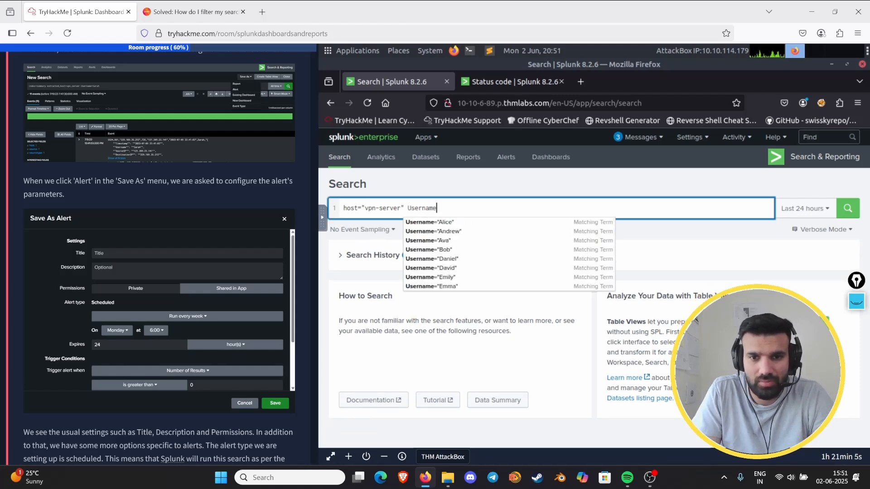
key("Down")
key("Down")
key("Down")
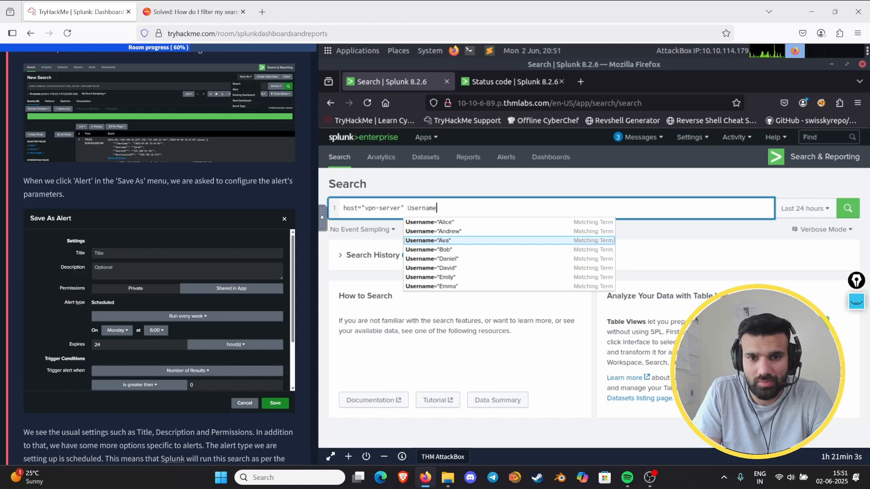
key("Up")
key("Up")
key("Return")
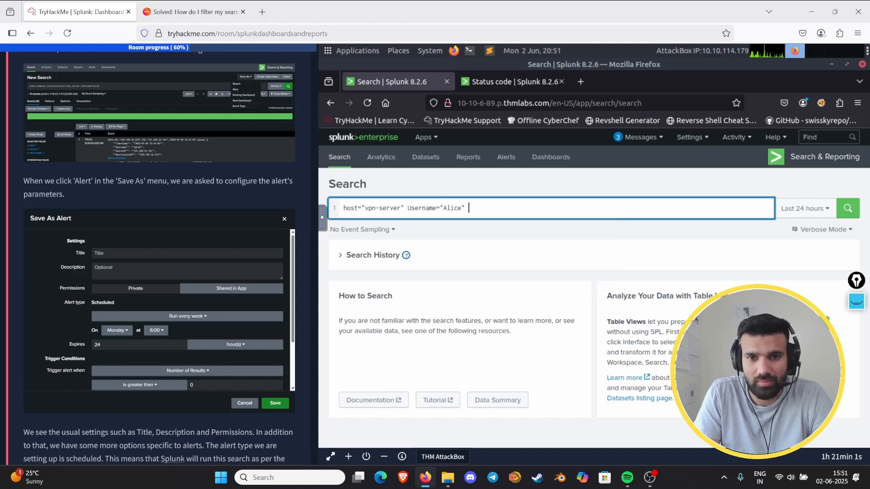
type("Sarah")
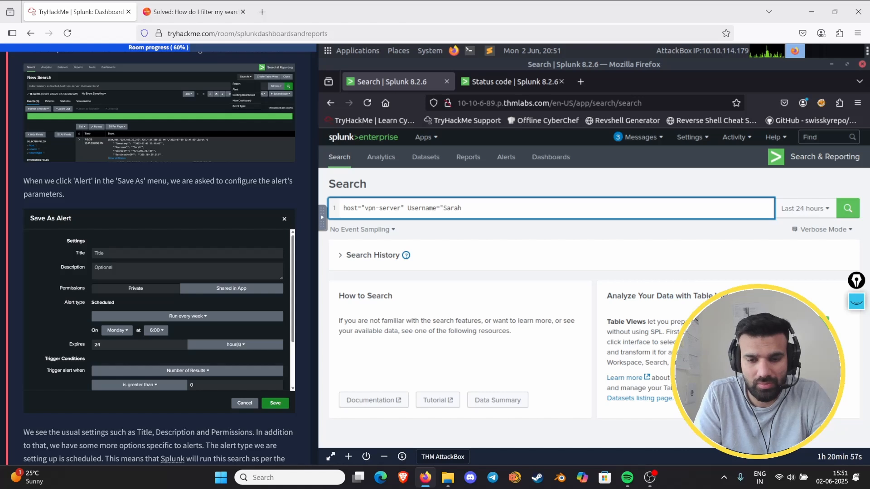
type("\"")
key("Return")
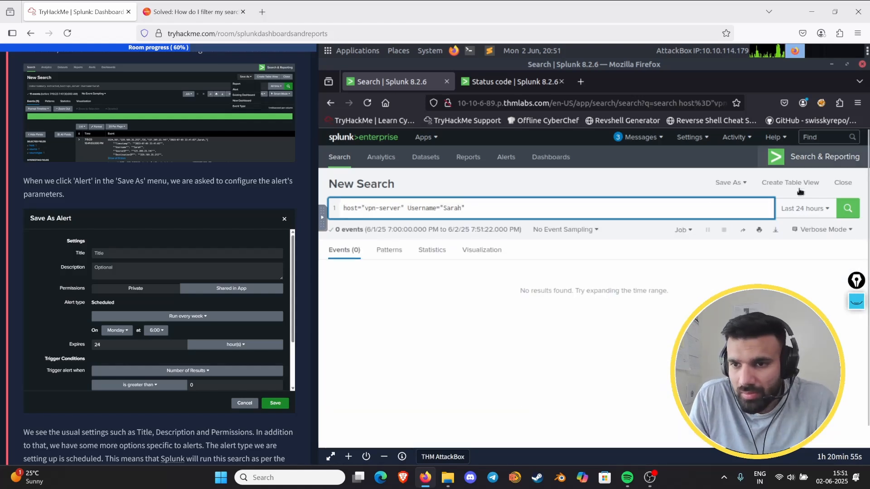
Set the search's time range to All time and rerun it
left_click(808, 213)
left_click(772, 248)
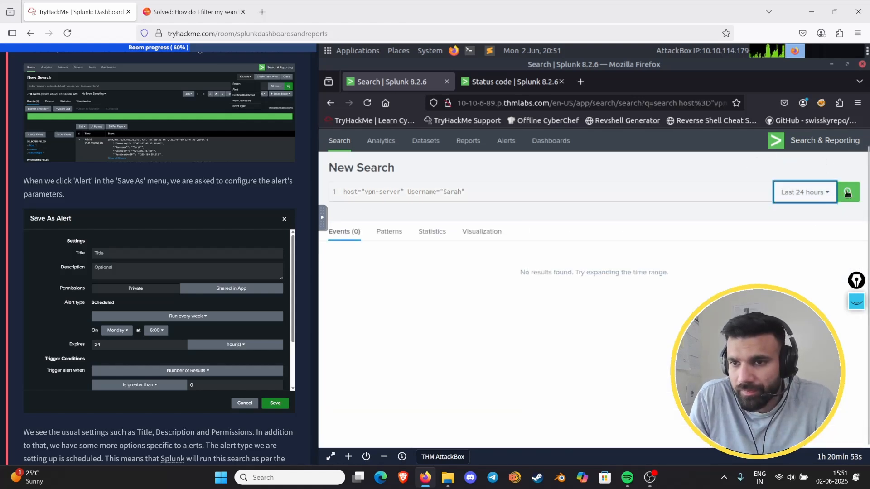
left_click(847, 193)
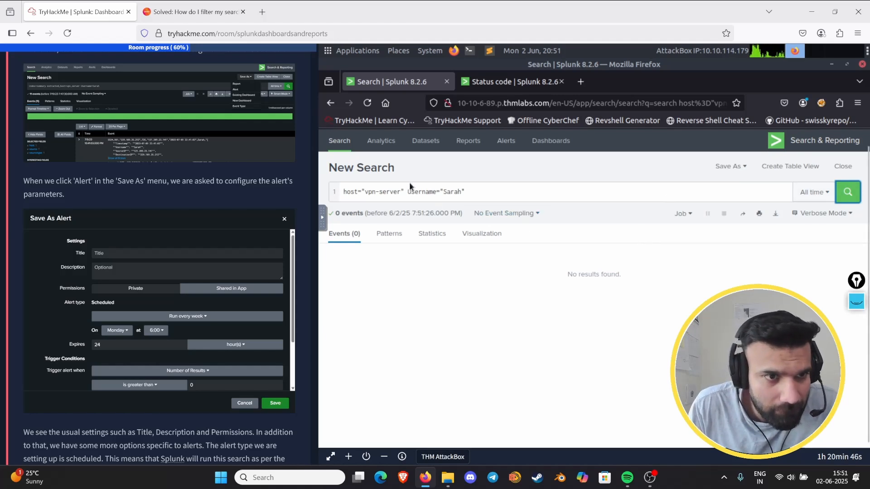
Remove the quotation marks around the Username value in the query and rerun the search
left_click(463, 188)
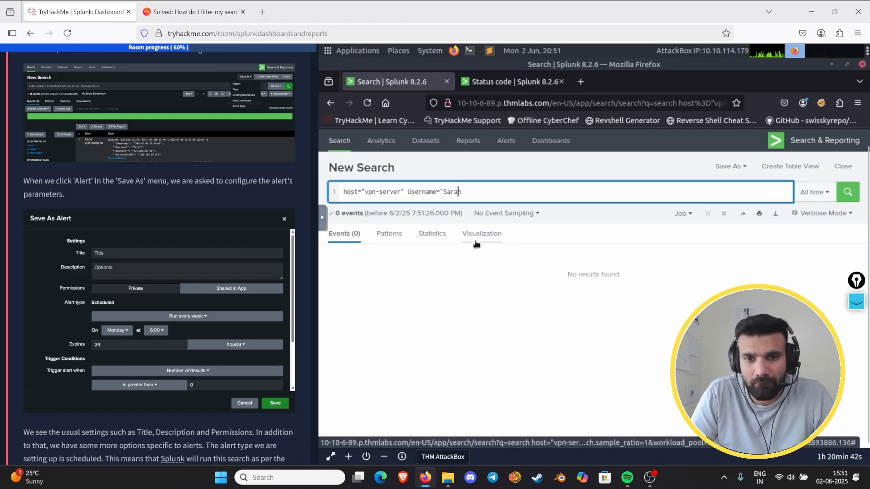
key("Left")
key("Left")
key("Left")
key("Left")
key("BackSpace")
key("Return")
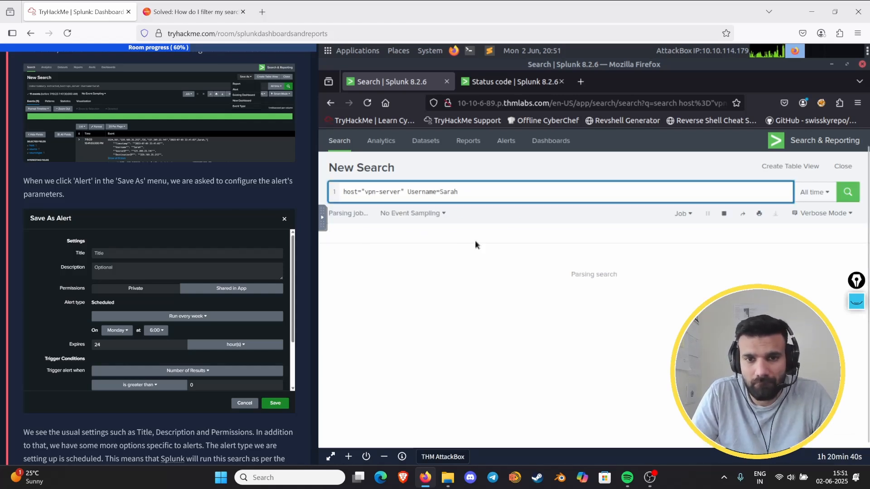
Insert a pipe before the Username filter in the vpn-server query and try running the search
key("Left")
key("Left")
key("Left")
key("Left")
key("Left")
key("Left")
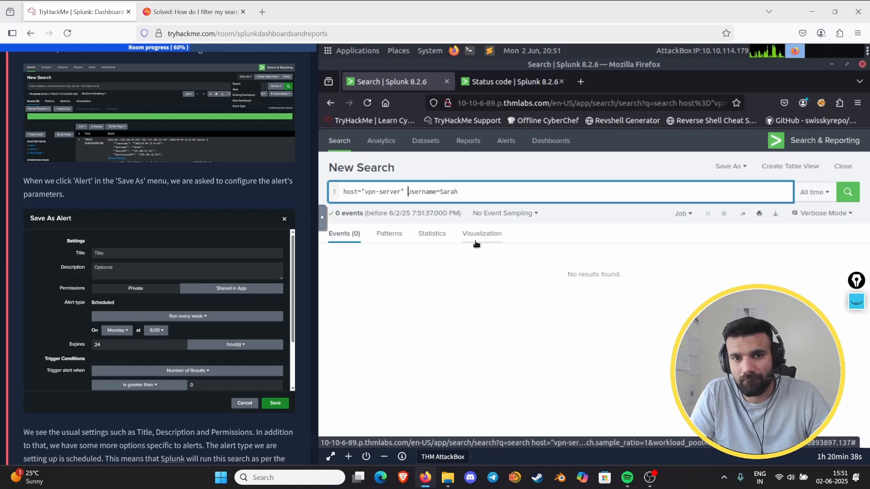
type("|")
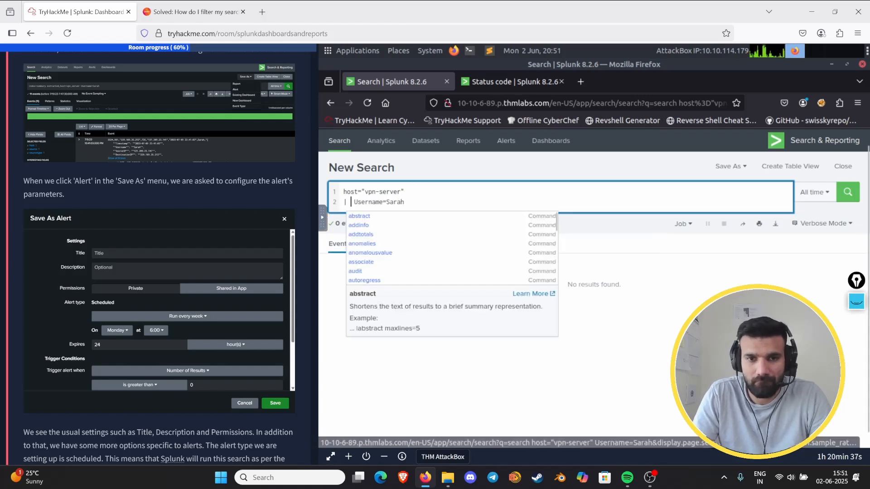
key("Return")
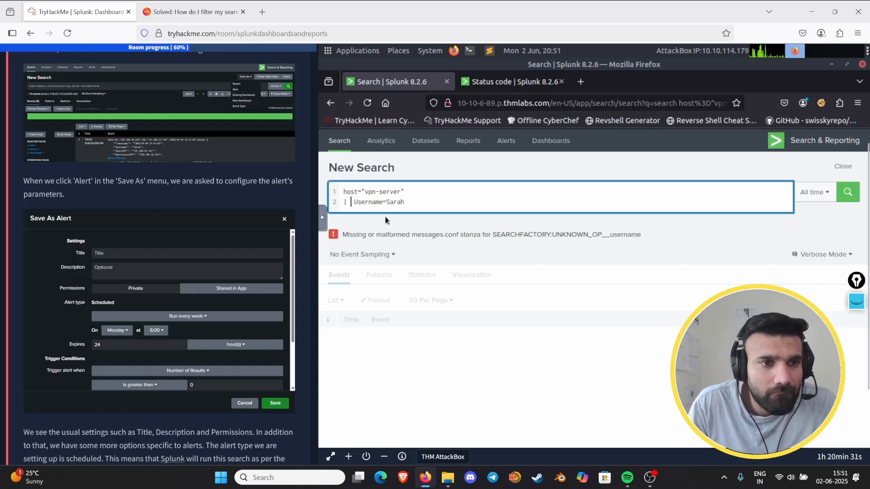
Remove the pipe, the line break and the host value's quotation marks from the vpn-server query and rerun the search
key("BackSpace")
key("BackSpace")
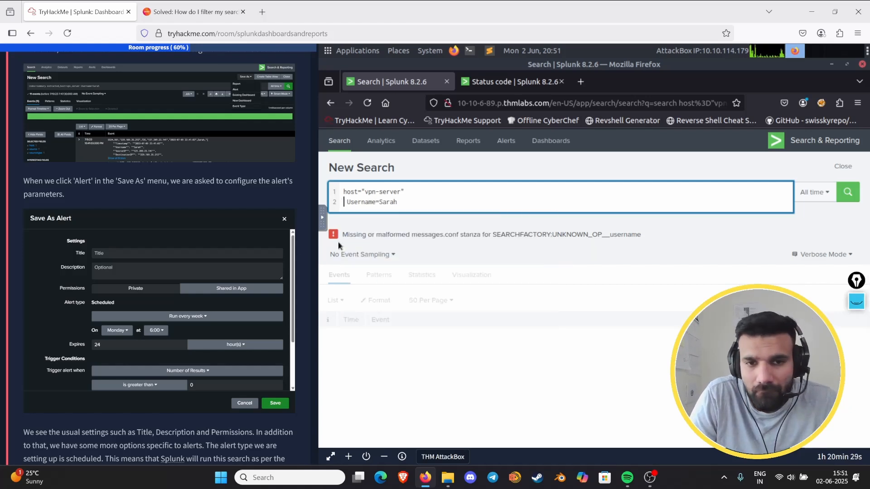
key("BackSpace")
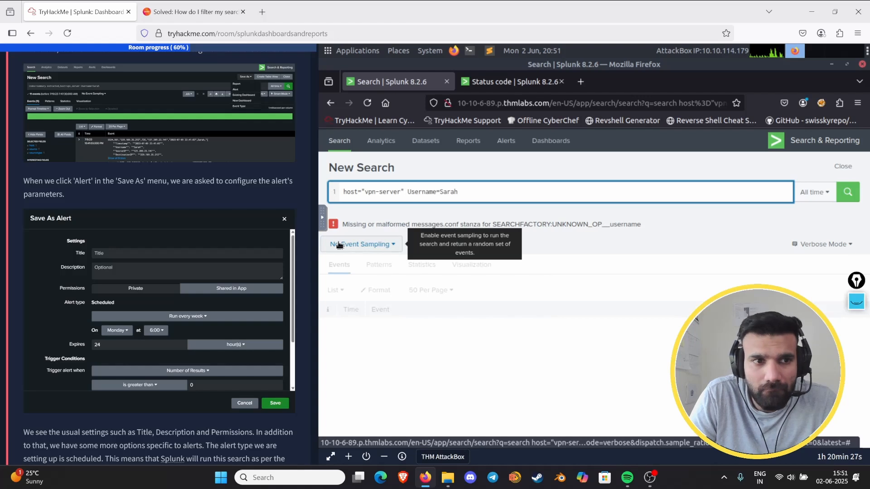
key("BackSpace")
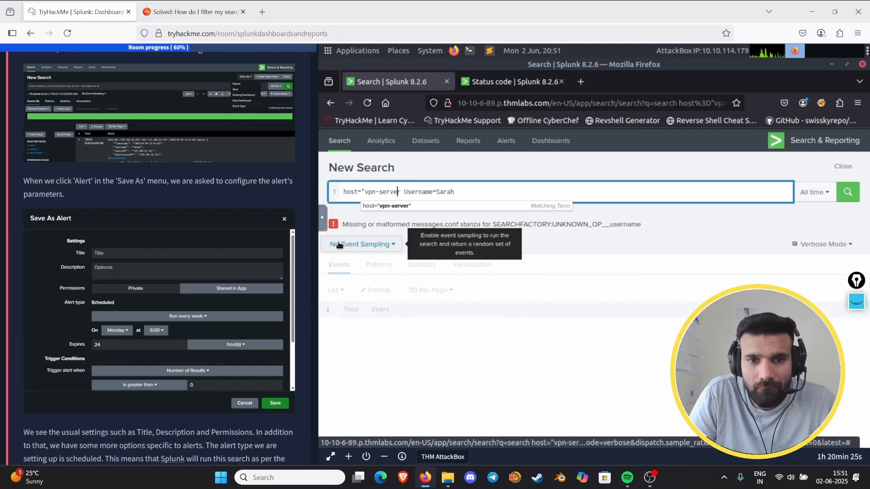
key("Left")
key("Left")
key("Left")
key("Left")
key("BackSpace")
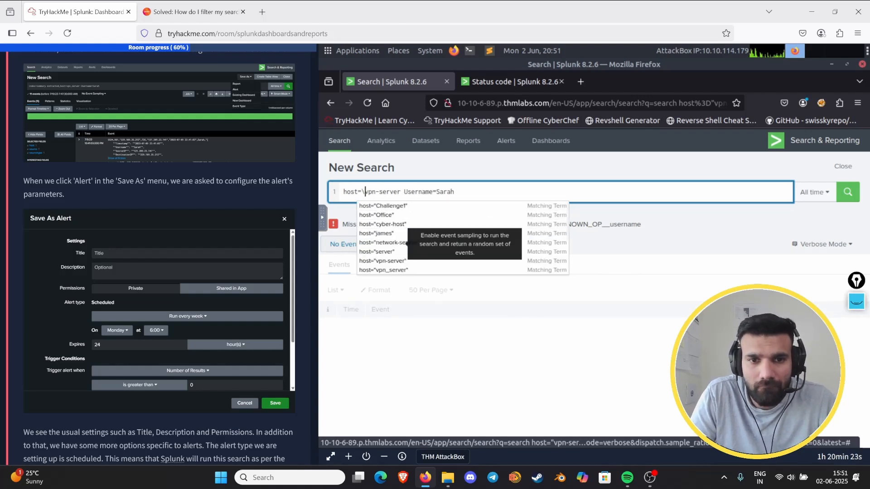
type("\\")
key("BackSpace")
key("BackSpace")
key("Return")
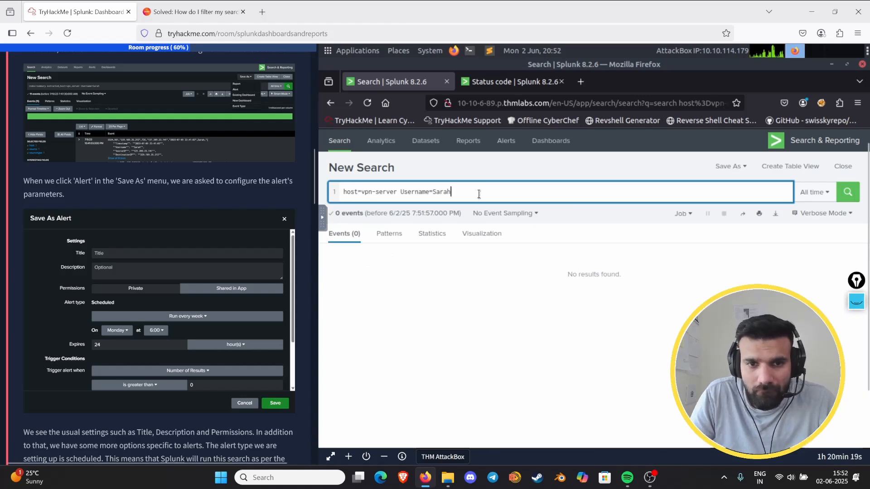
Delete the Username filter from the query and run the search on host=vpn-server alone
key("BackSpace")
key("BackSpace")
key("BackSpace")
key("BackSpace")
key("BackSpace")
key("BackSpace")
key("BackSpace")
key("BackSpace")
key("BackSpace")
key("BackSpace")
key("BackSpace")
key("BackSpace")
key("BackSpace")
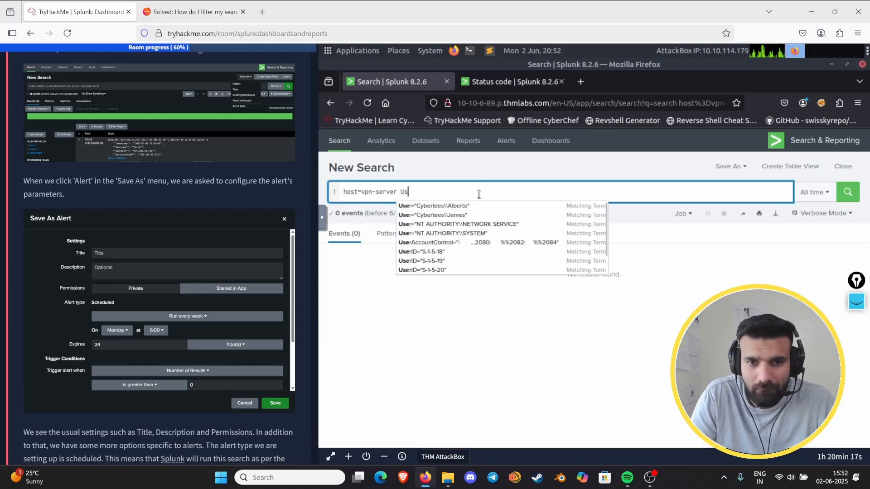
key("BackSpace")
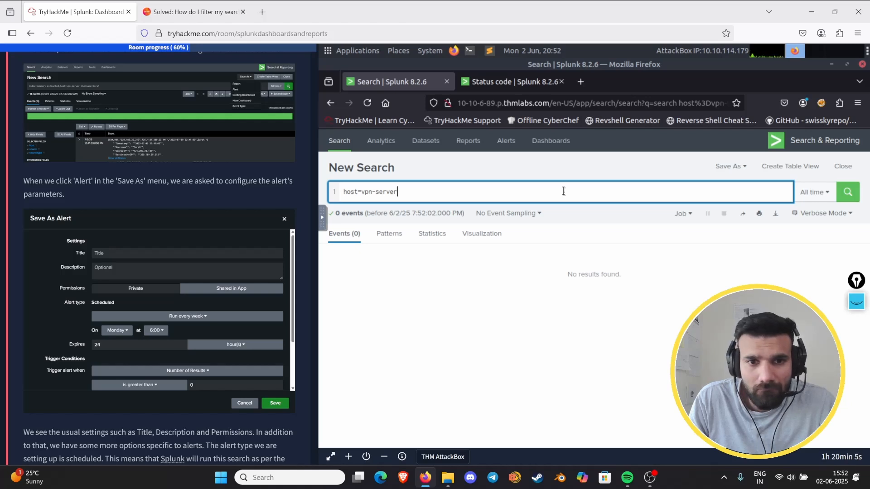
Change the query's host value to "vpn_server" and run the search
key("BackSpace")
key("BackSpace")
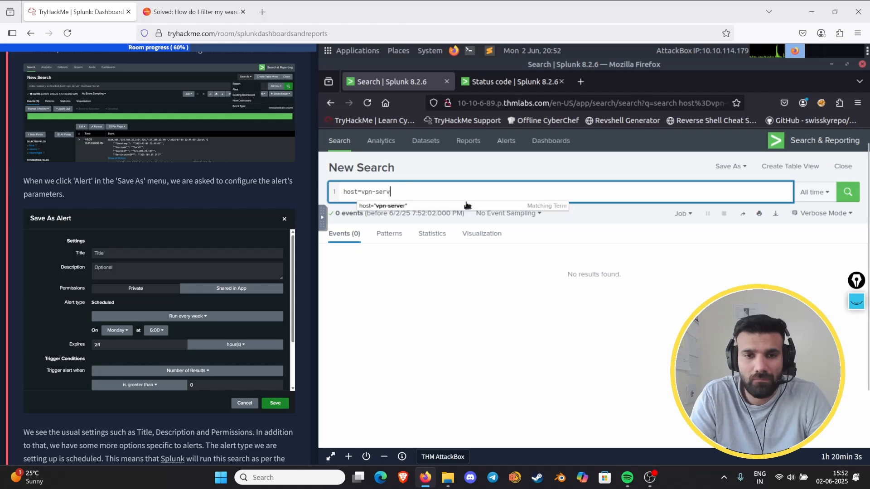
key("BackSpace")
key("BackSpace")
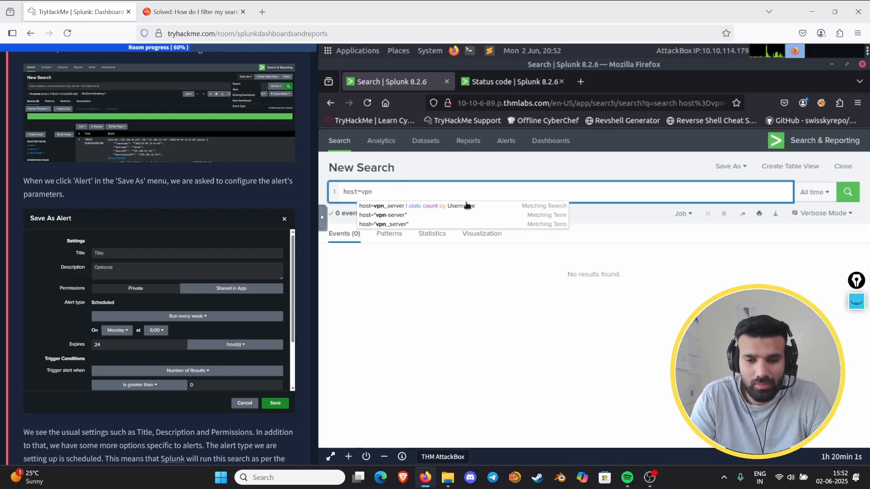
type("_ser")
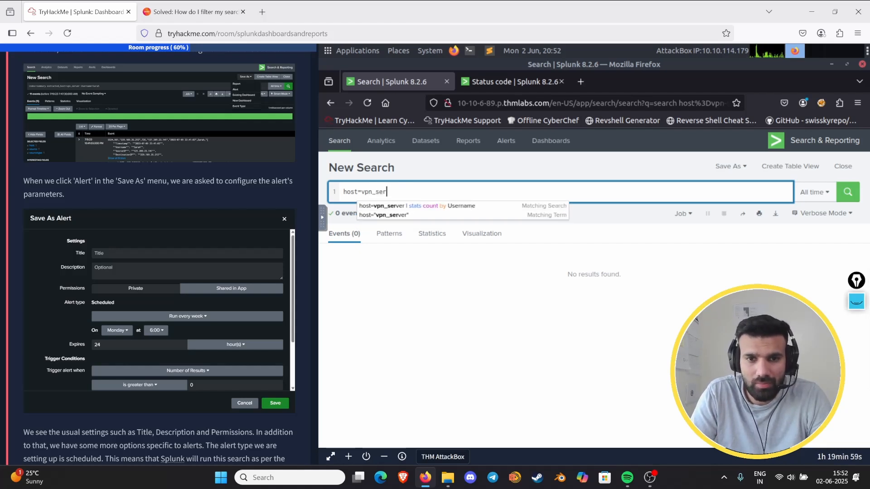
key("Down")
key("Down")
key("Return")
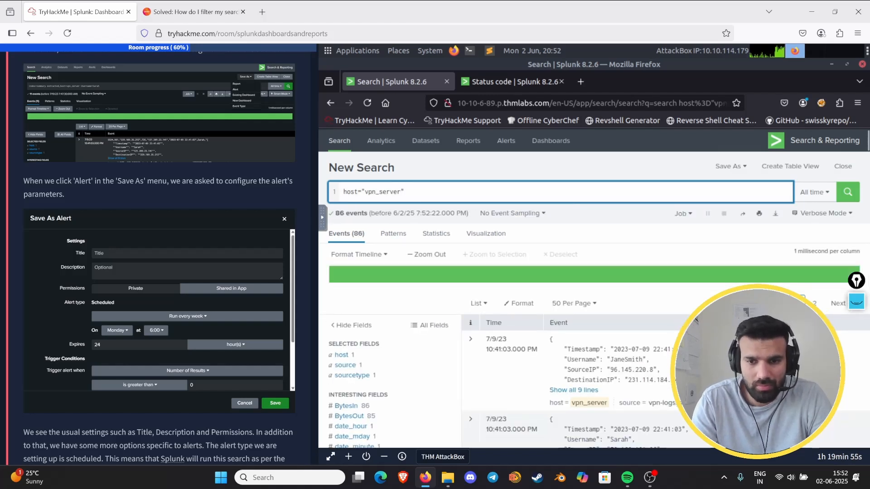
Add a quoted Username filter for the task's named user, run the search and show its saving options
type("Username=")
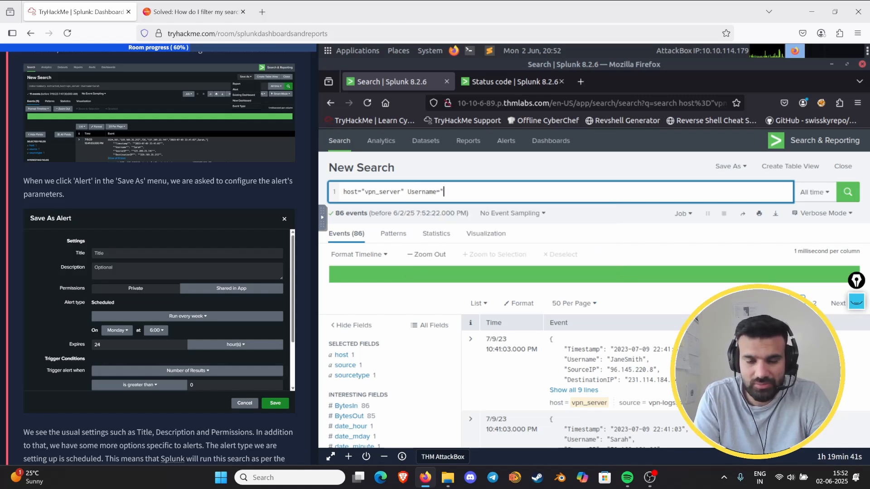
type("Sarah")
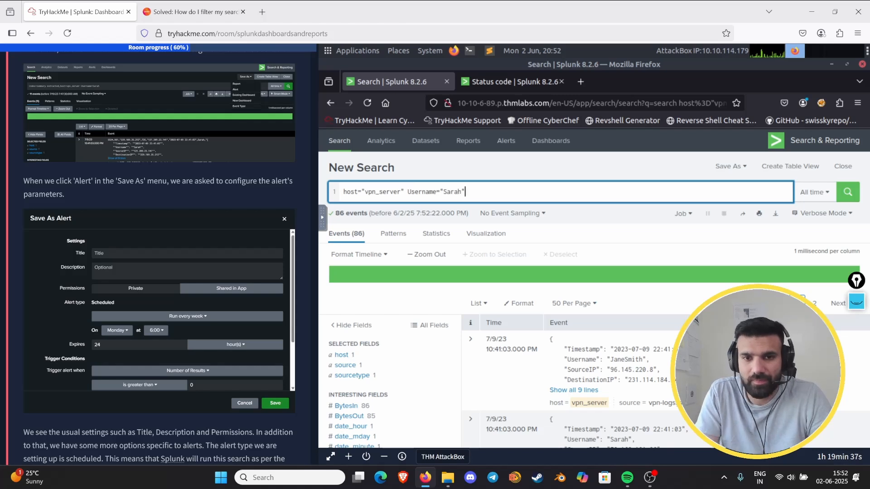
key("Return")
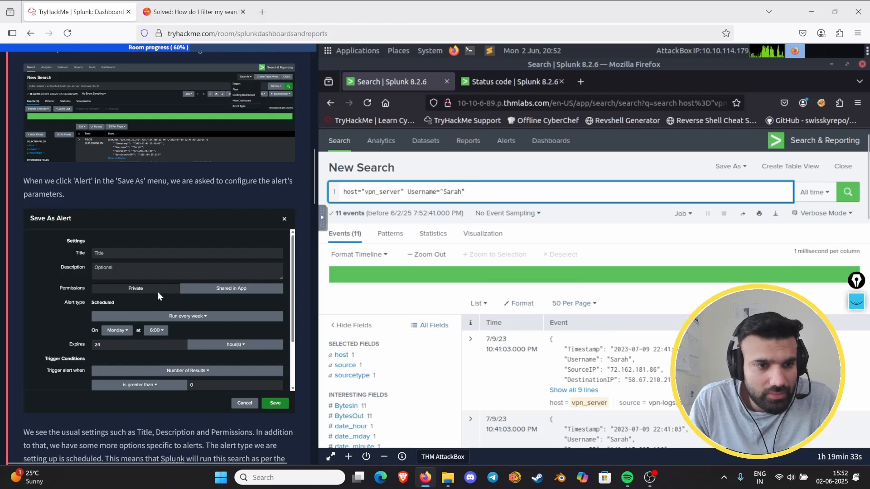
left_click(732, 167)
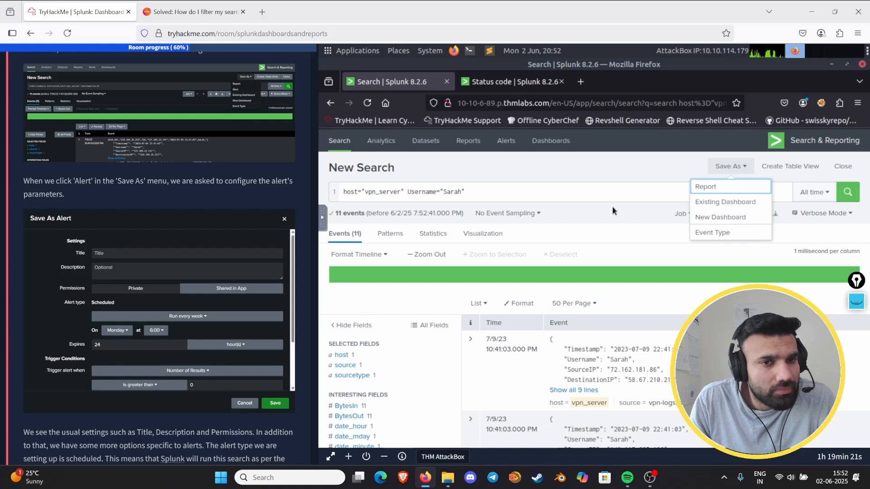
Start a new search from the named user's row in the VPN User report and show its saving options
left_click(477, 140)
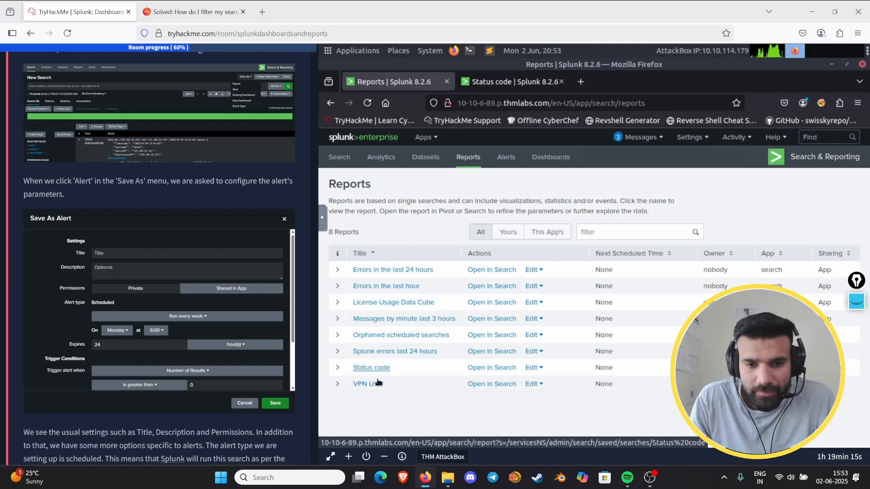
left_click(360, 384)
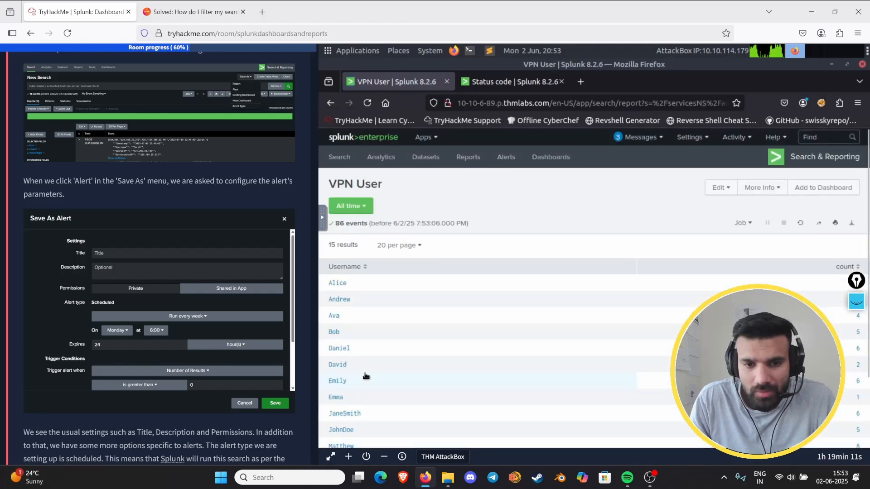
scroll(366, 375, "down", 2)
left_click(339, 413)
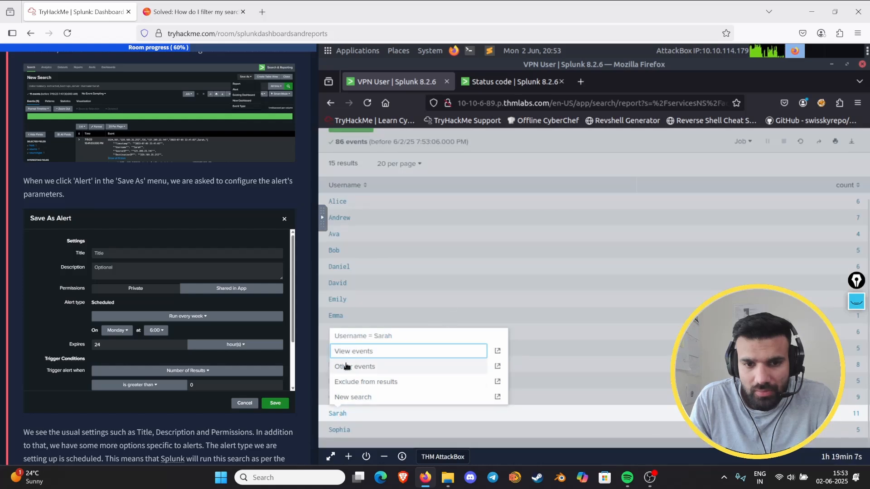
left_click(355, 397)
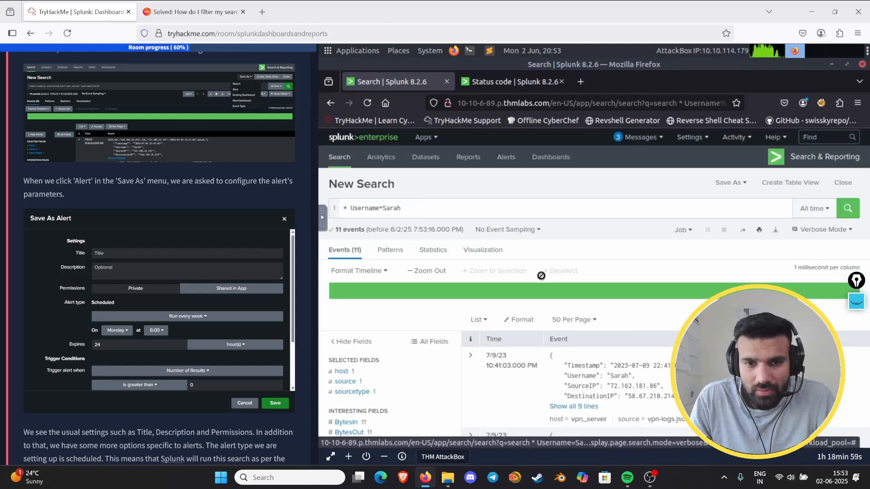
left_click(741, 184)
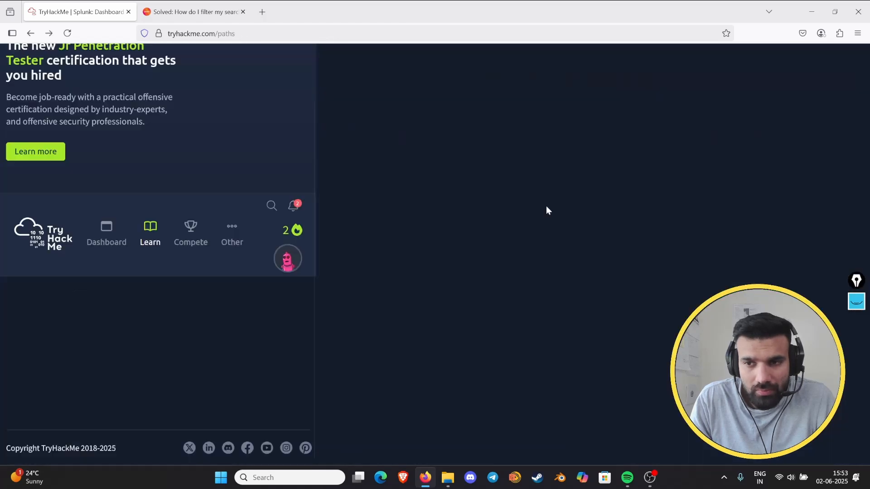
Return to the Splunk room page, reread Task 5's instructions for saving an alert and widen the instructions pane
key("alt+Right")
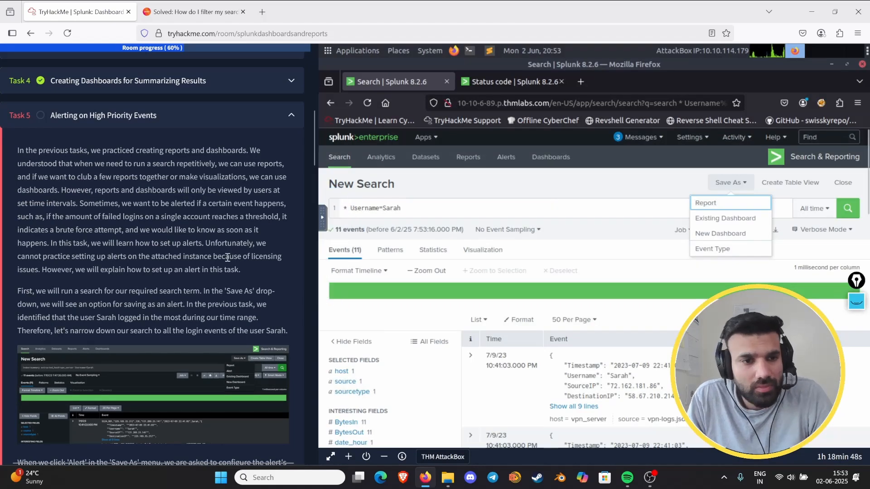
scroll(116, 253, "down", 3)
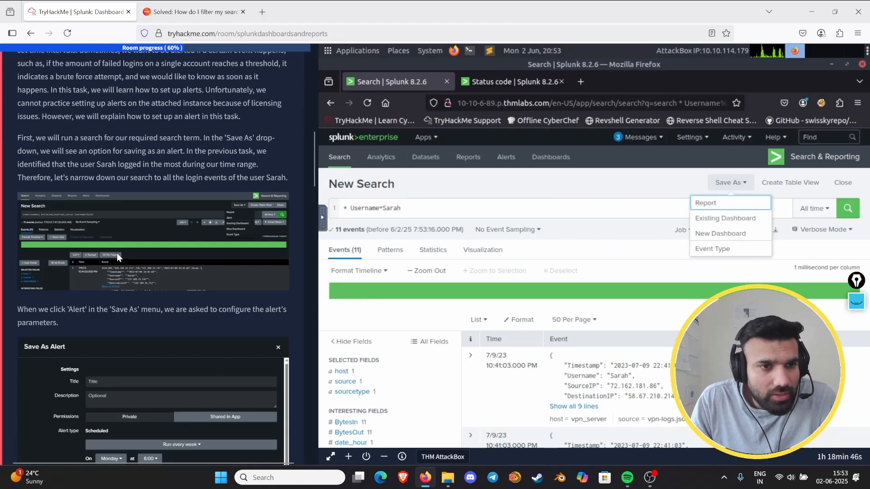
scroll(116, 253, "up", 1)
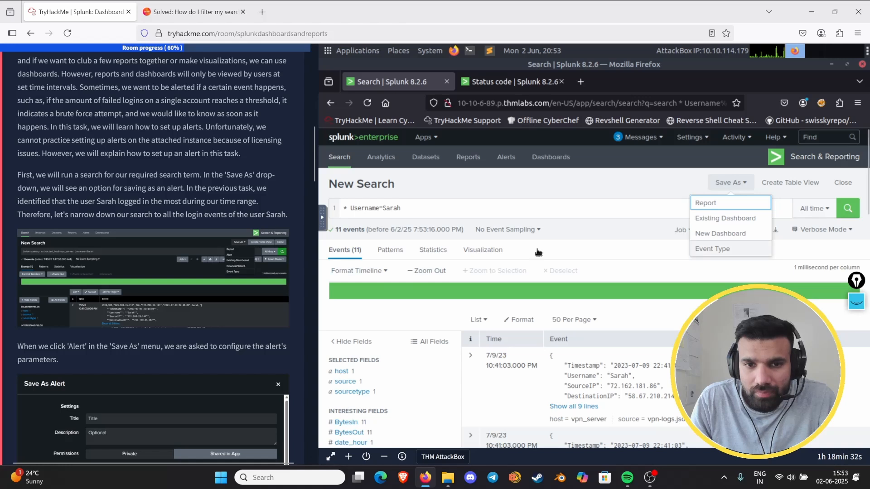
left_click_drag(417, 212, 338, 209)
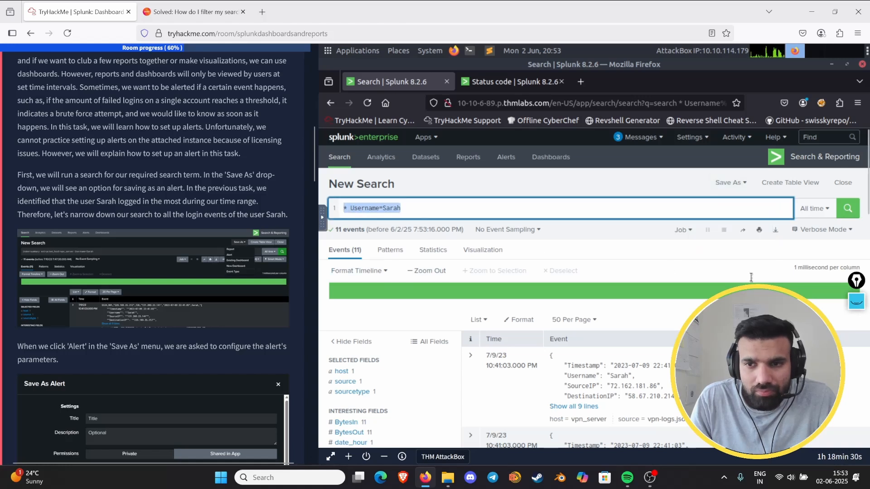
scroll(211, 289, "down", 3)
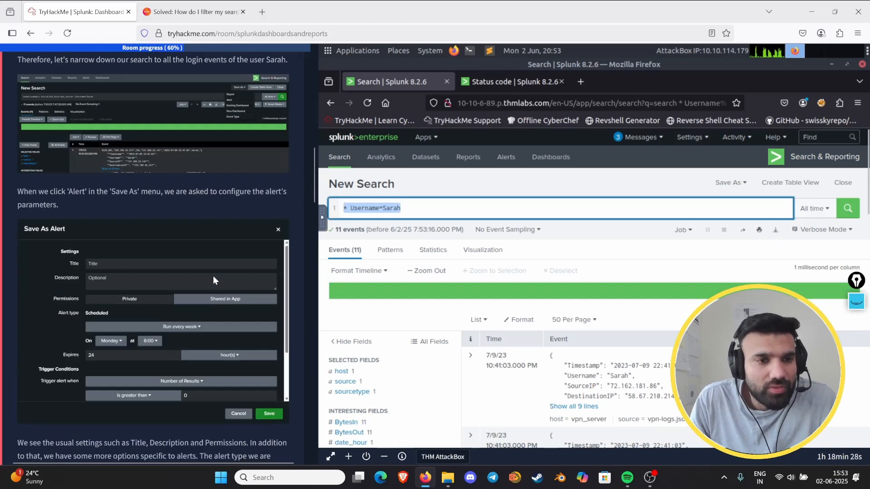
scroll(213, 276, "up", 3)
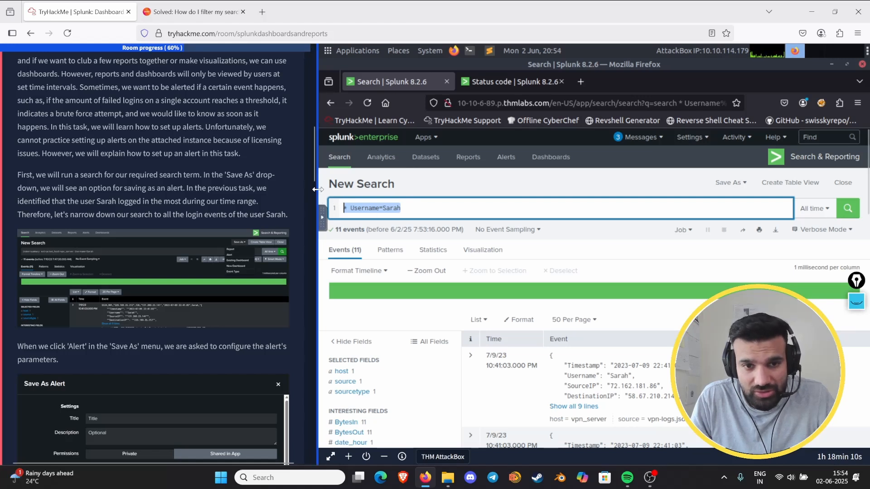
left_click_drag(317, 190, 534, 176)
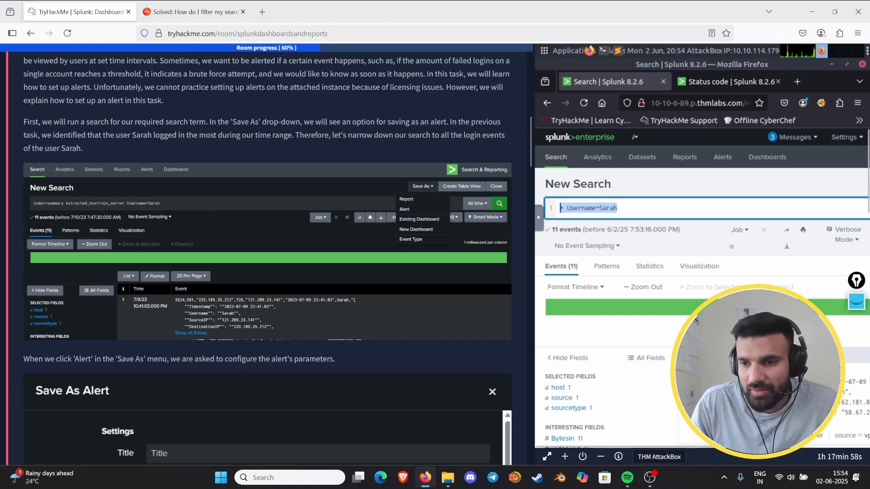
Circle Save As and Alert in the task's example search screenshot with a thinner pink pen and erase the drawings
left_click(855, 301)
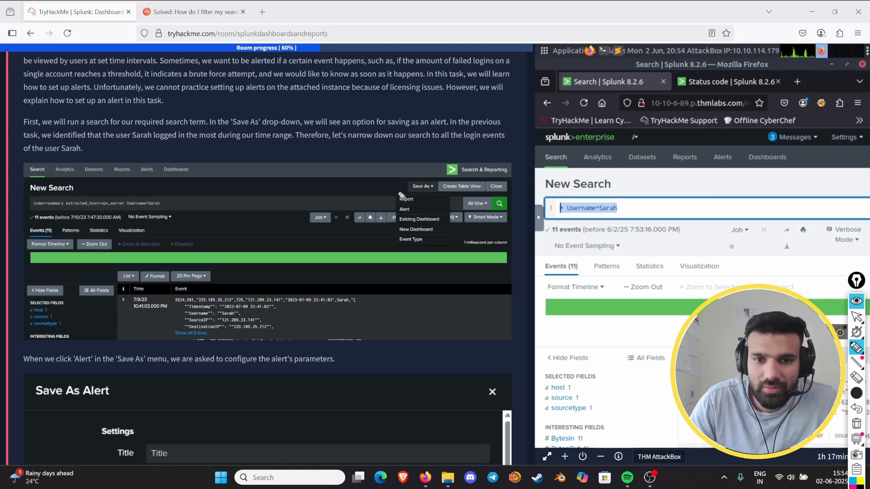
left_click_drag(406, 193, 447, 174)
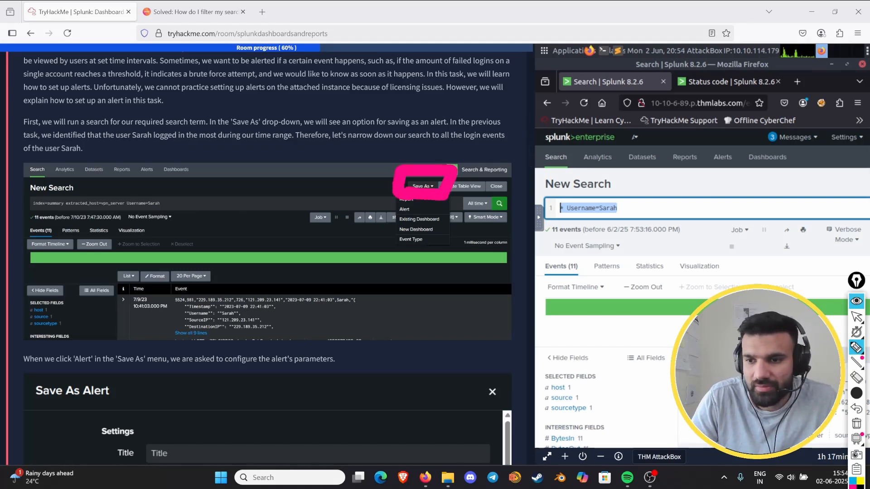
left_click(856, 424)
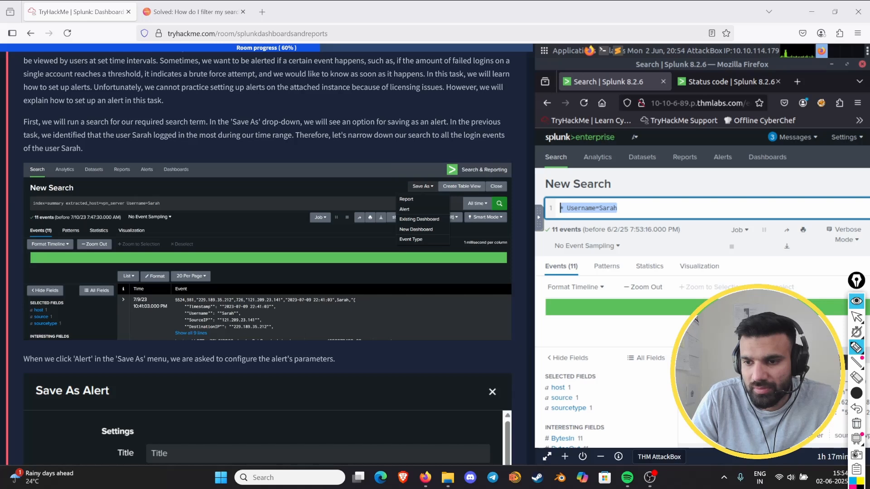
left_click(856, 393)
left_click(856, 394)
left_click(856, 393)
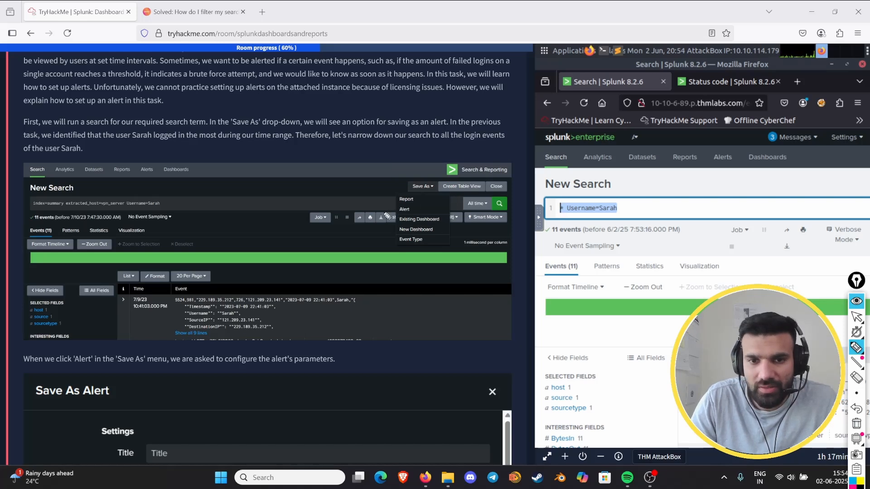
mouse_move(420, 220)
left_mouse_down()
mouse_move(423, 205)
mouse_move(385, 212)
mouse_move(430, 200)
mouse_move(402, 187)
left_mouse_up()
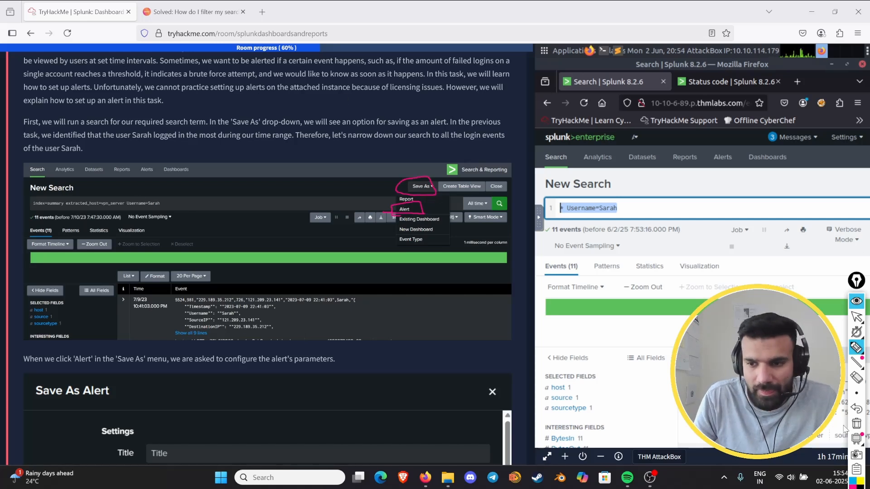
left_click(855, 423)
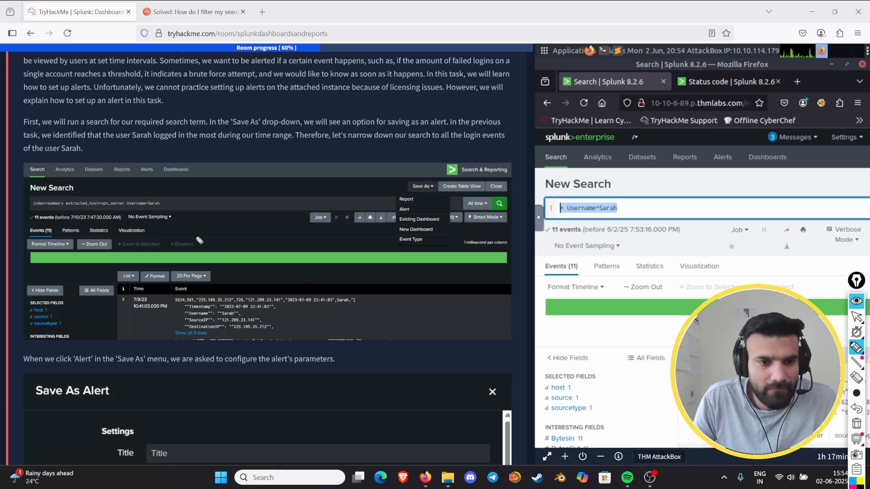
Read Task 5's explanation of the Save As Alert settings and trigger conditions, and narrow the instructions pane
left_click(847, 319)
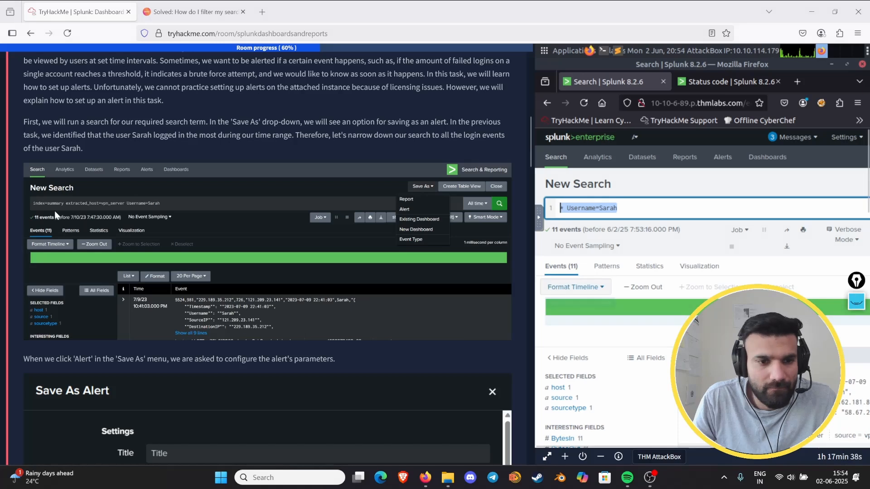
scroll(63, 212, "down", 5)
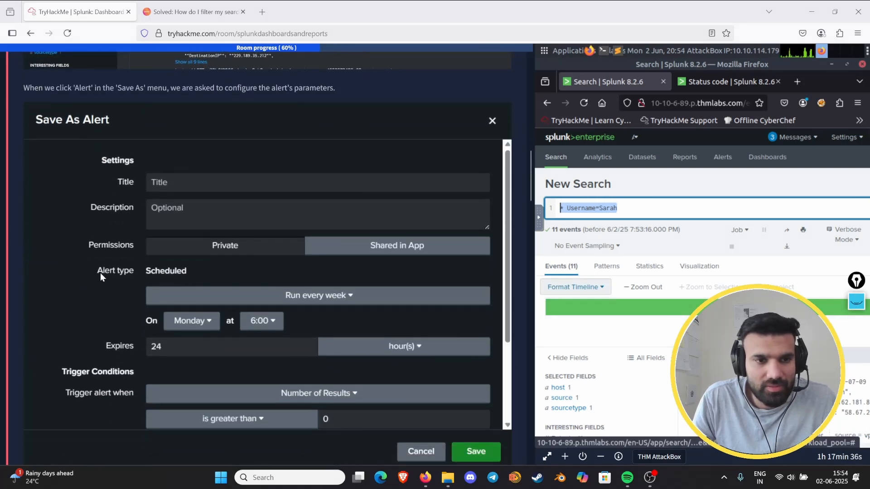
scroll(172, 273, "down", 1)
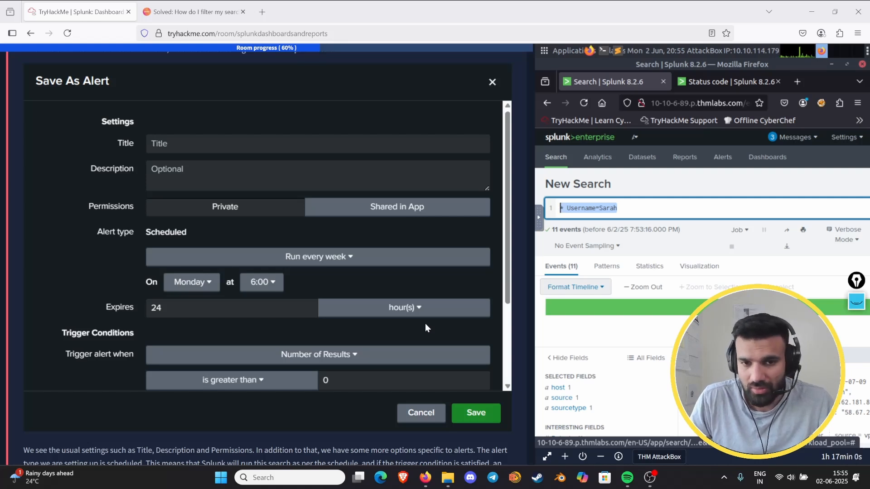
scroll(305, 290, "down", 3)
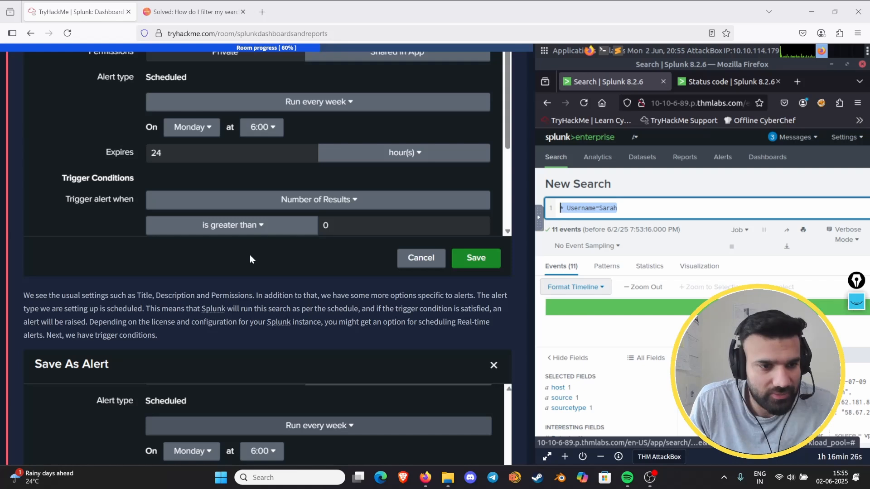
scroll(129, 319, "down", 3)
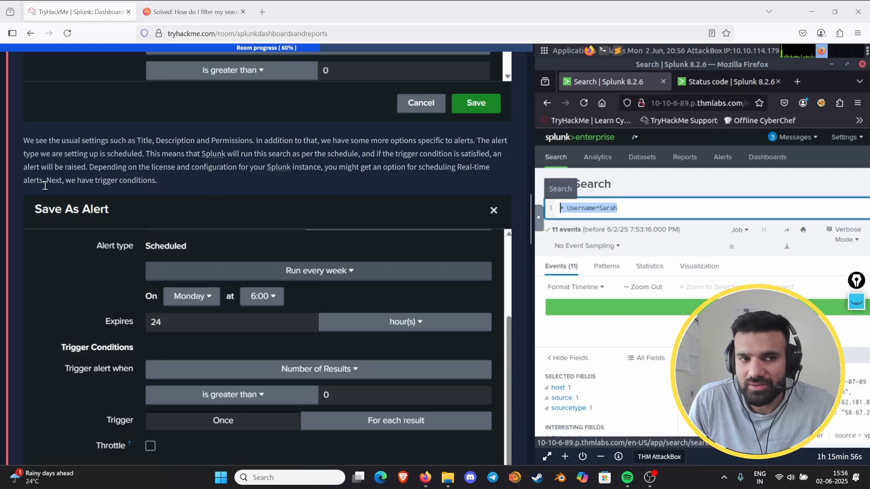
scroll(189, 188, "down", 3)
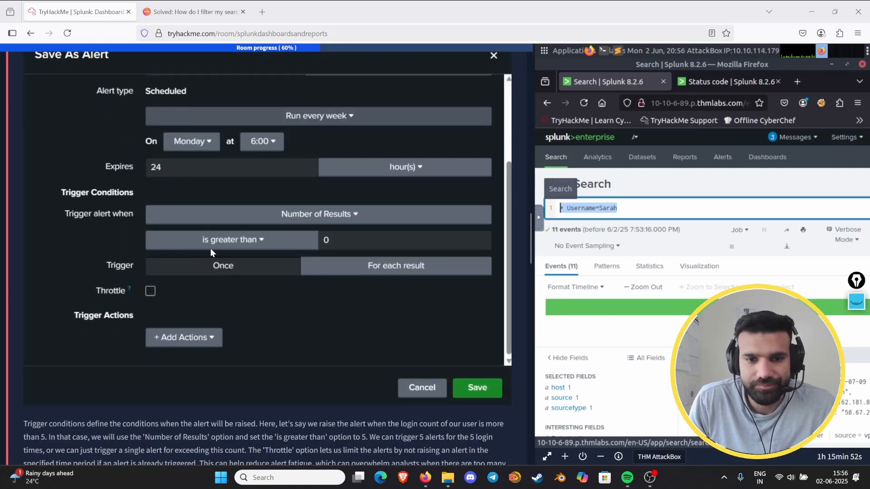
scroll(145, 308, "down", 2)
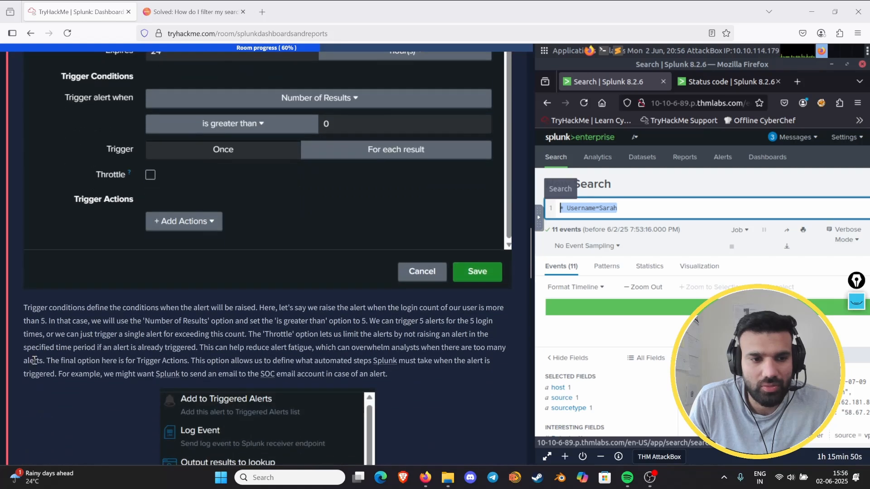
scroll(129, 329, "up", 1)
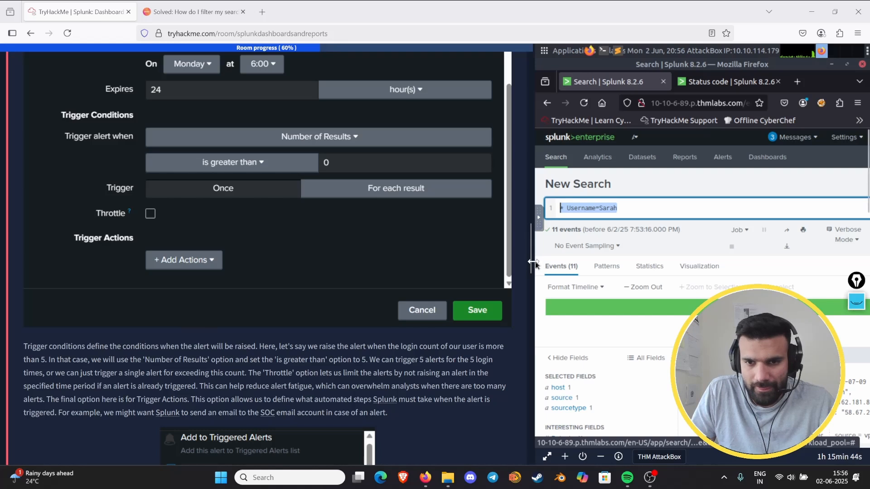
left_click_drag(535, 262, 472, 262)
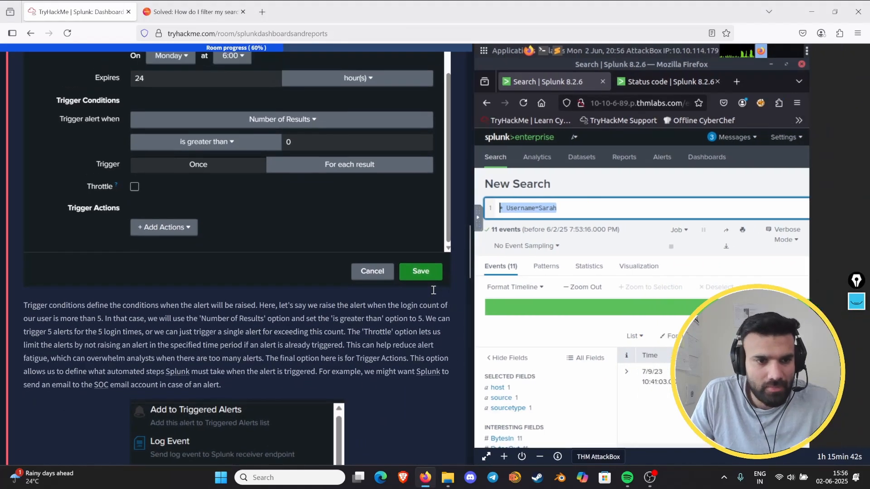
scroll(433, 295, "up", 2)
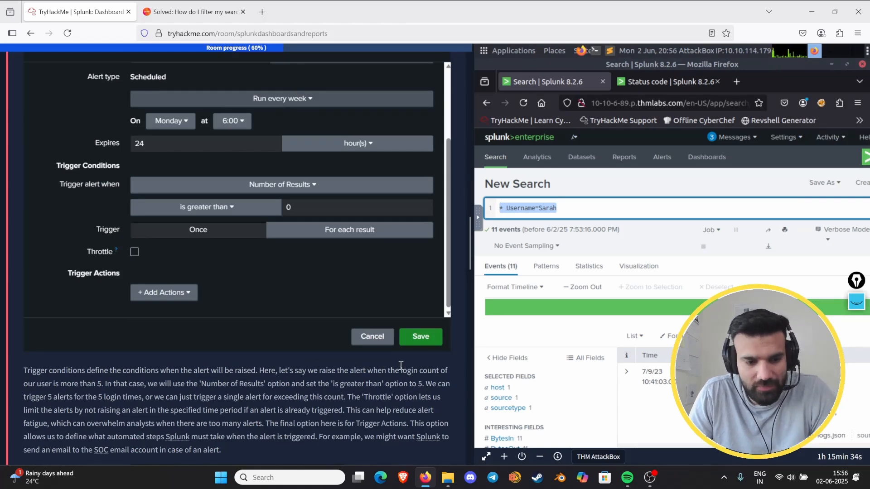
Mark the 'more than 5' threshold, 'is greater than' condition, Throttle option, 'many alerts' and SOC email wording in pink, and erase the drawings
type("``")
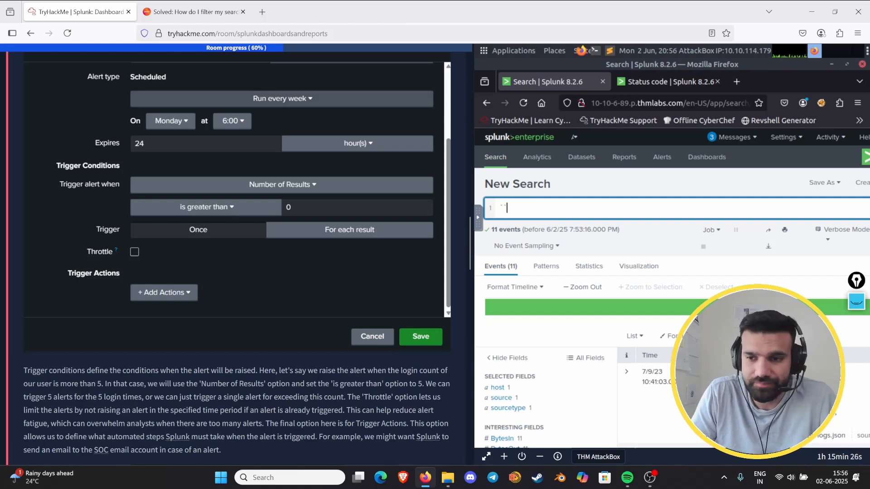
left_click(850, 307)
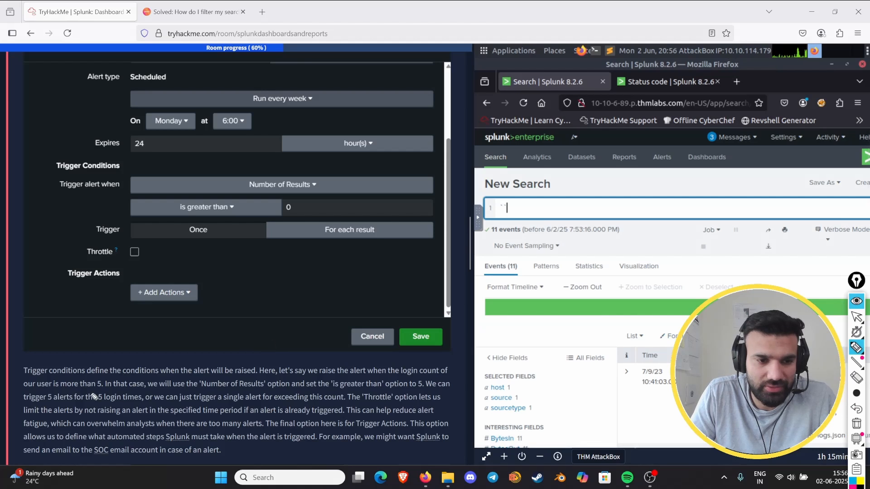
left_click_drag(68, 386, 103, 385)
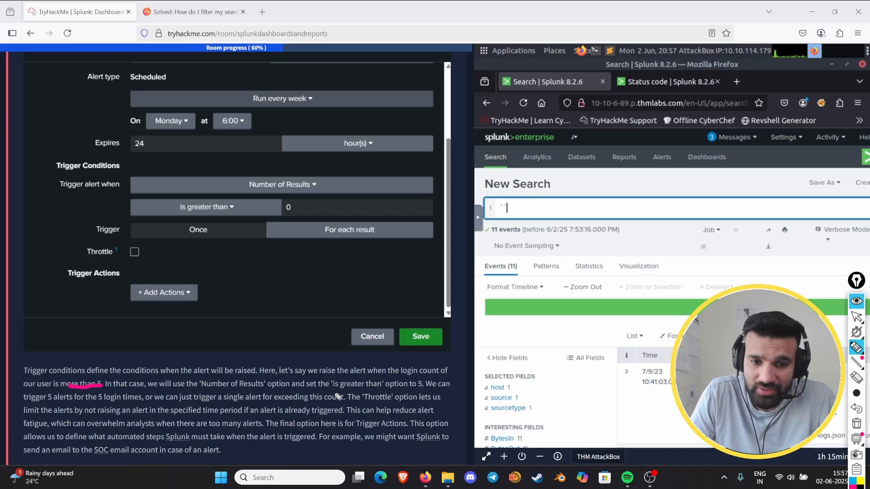
mouse_move(334, 391)
left_mouse_down()
mouse_move(384, 389)
mouse_move(361, 379)
mouse_move(334, 392)
left_mouse_up()
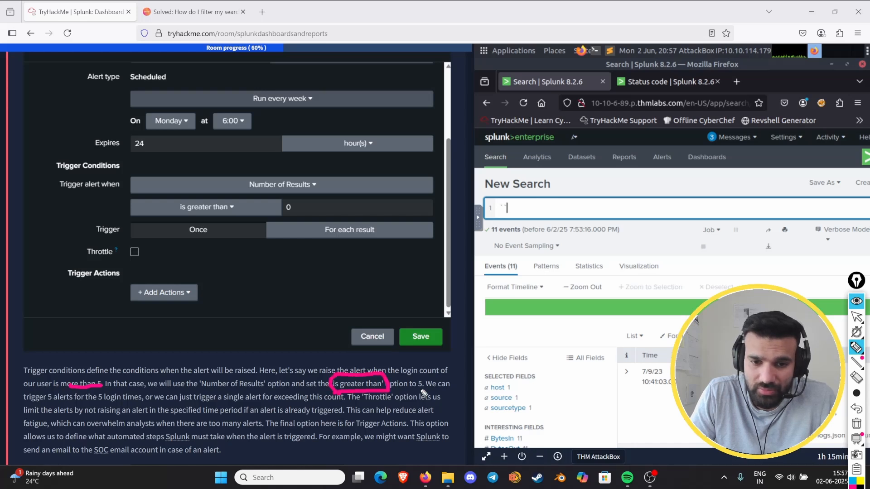
left_click_drag(399, 390, 422, 390)
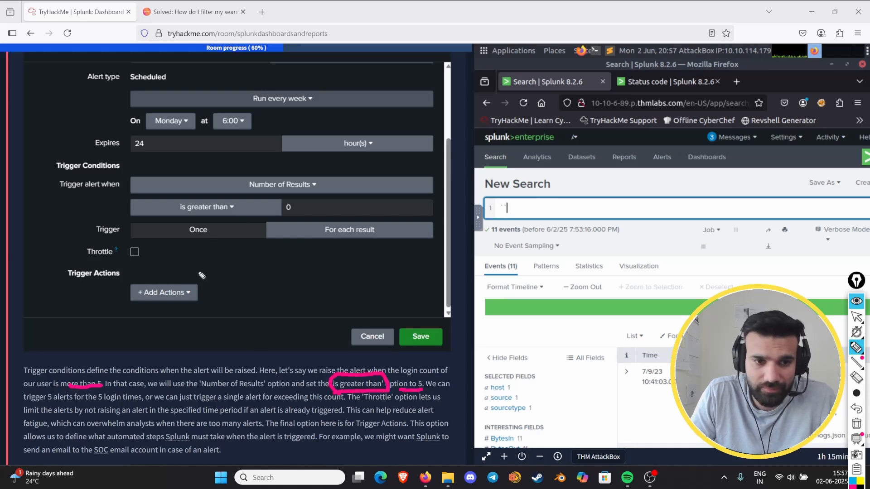
mouse_move(198, 216)
left_mouse_down()
mouse_move(181, 222)
mouse_move(284, 218)
mouse_move(306, 190)
mouse_move(173, 200)
mouse_move(181, 221)
left_mouse_up()
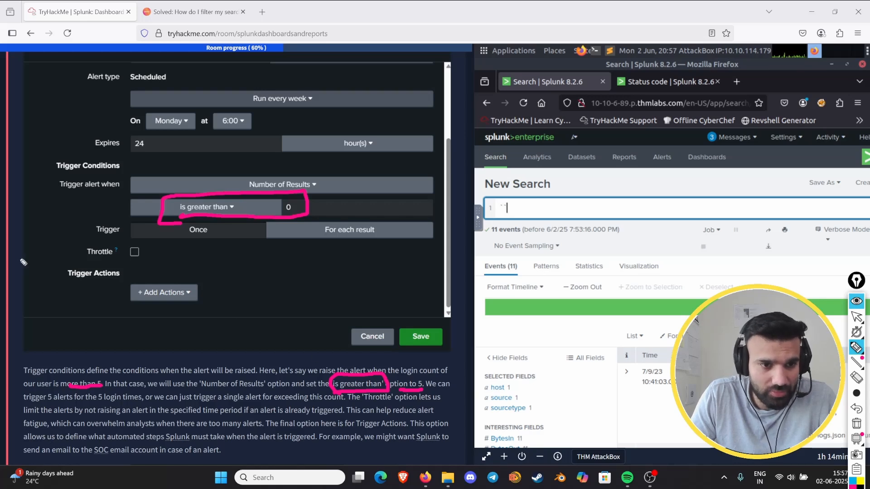
mouse_move(85, 256)
left_mouse_down()
mouse_move(102, 260)
mouse_move(57, 240)
mouse_move(126, 268)
left_mouse_up()
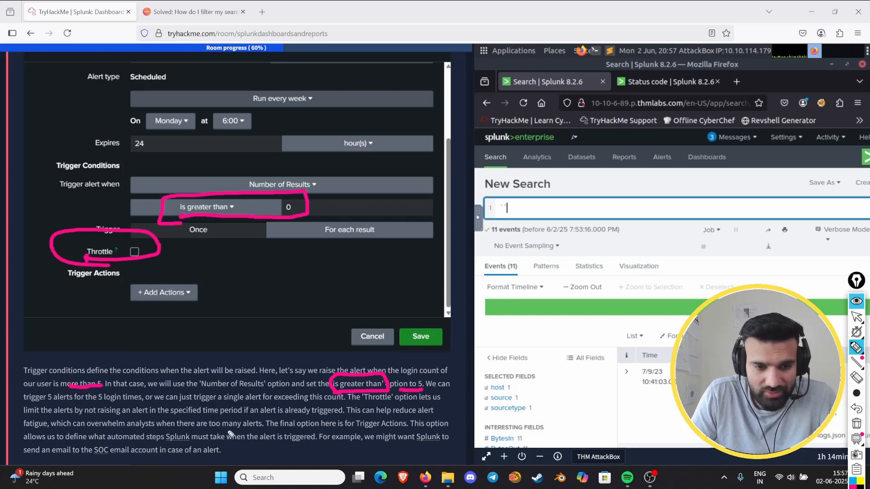
left_click_drag(222, 428, 267, 427)
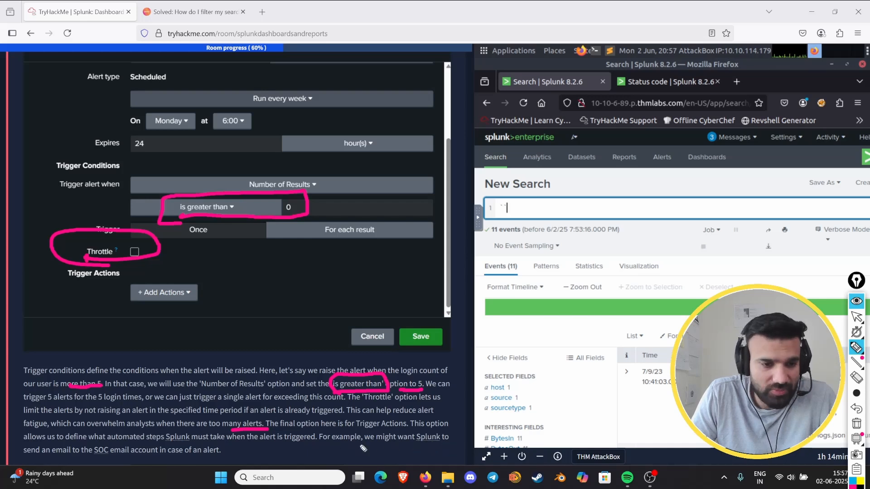
left_click_drag(98, 452, 231, 446)
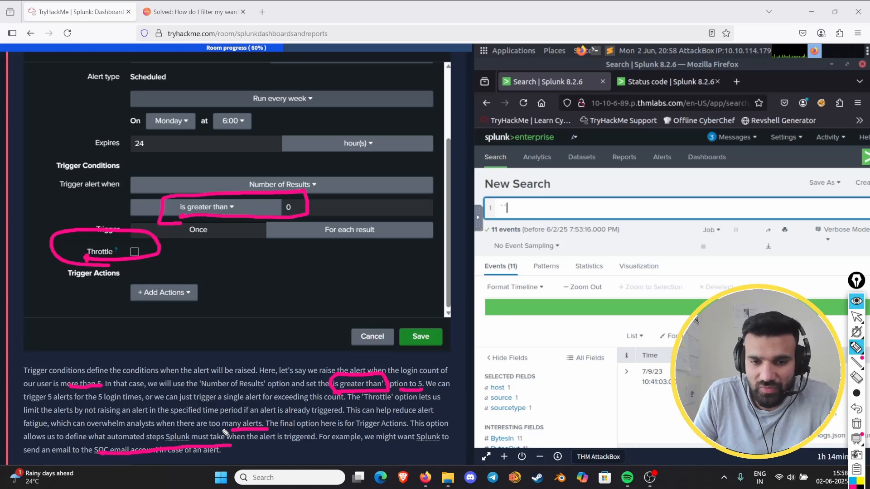
left_click(856, 424)
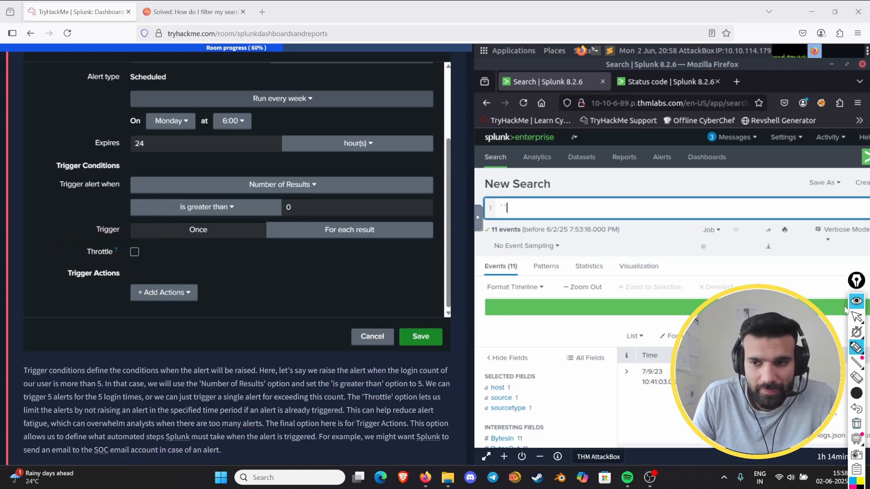
Read Task 5's list of trigger actions and the example of the configured alert
scroll(315, 302, "down", 7)
scroll(313, 300, "down", 2)
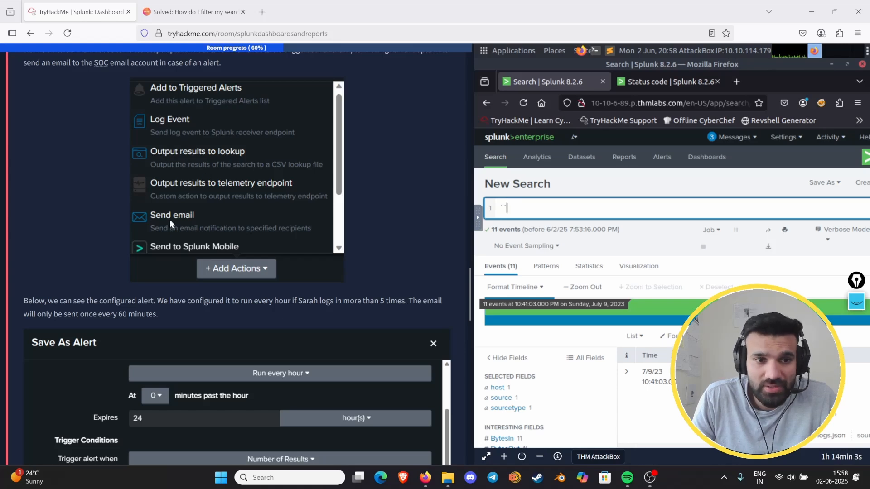
scroll(169, 216, "down", 3)
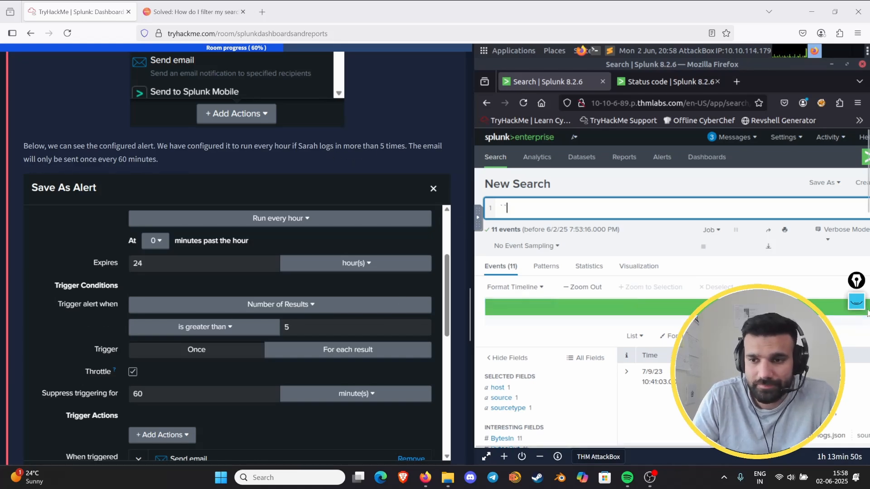
Underline 'Run every hour' and circle 'is greater than 5' in the configured alert example, erase the drawings and put the pen away
left_click(856, 301)
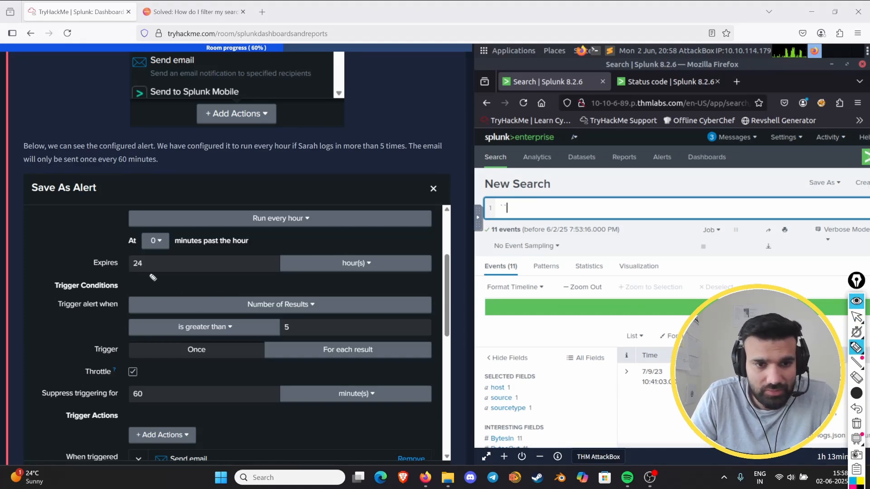
left_click_drag(247, 228, 322, 229)
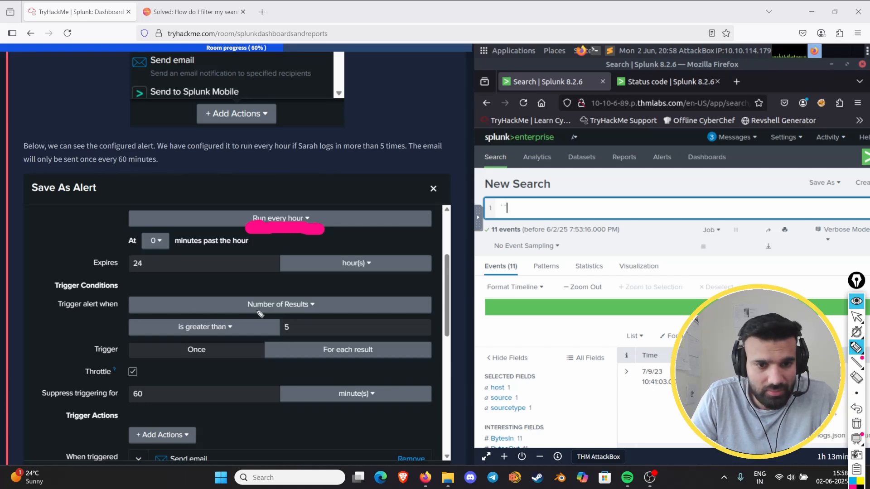
mouse_move(205, 317)
left_mouse_down()
mouse_move(149, 348)
mouse_move(312, 340)
mouse_move(267, 313)
mouse_move(195, 314)
left_mouse_up()
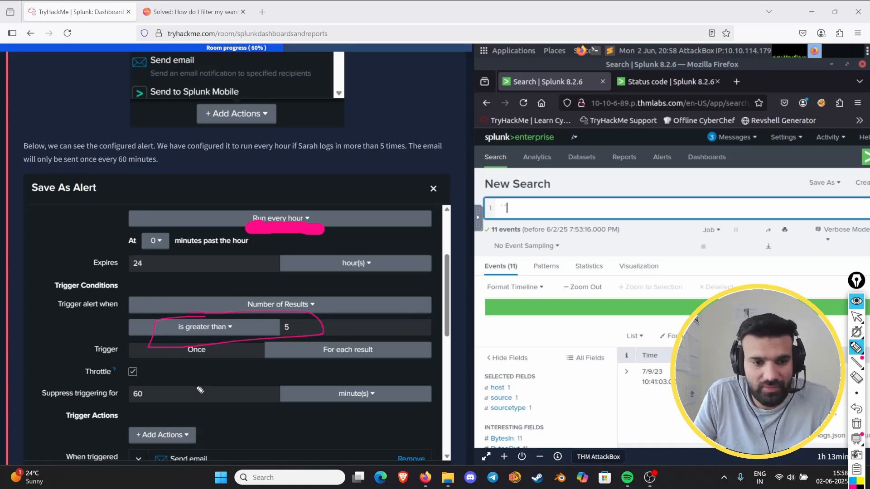
left_click(855, 425)
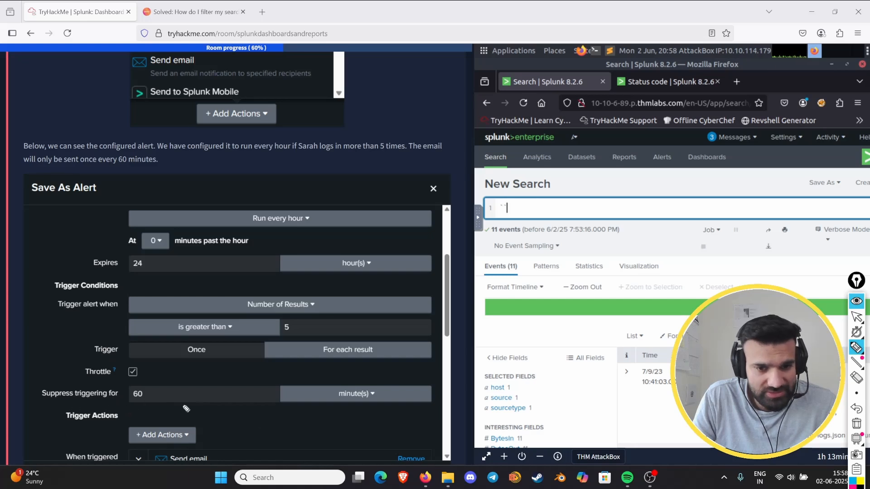
scroll(229, 402, "up", 3)
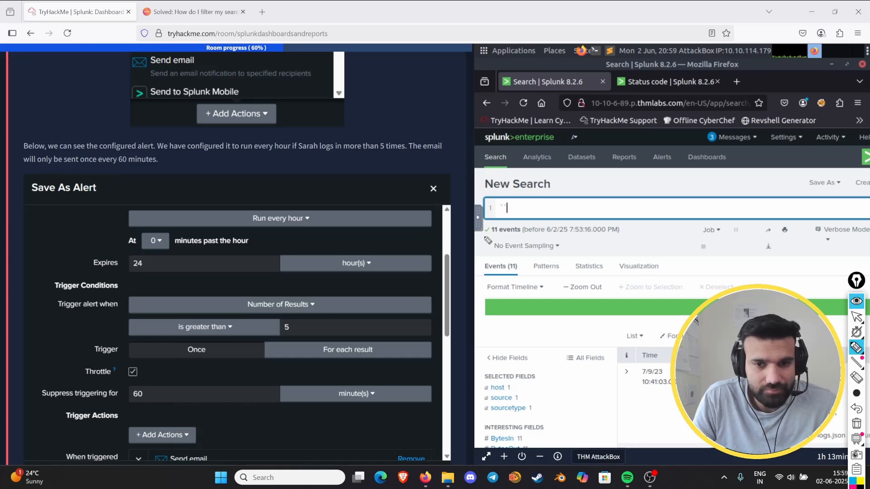
left_click(856, 302)
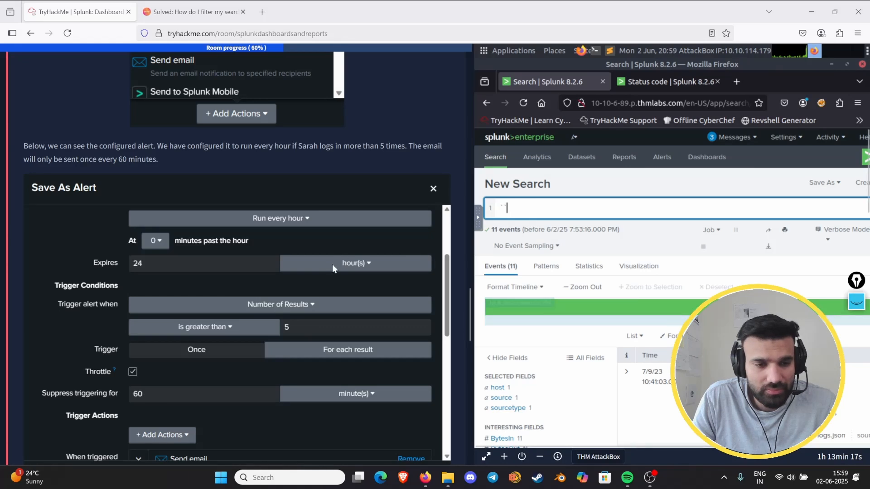
Read the rest of Task 5's configured alert example, its email action settings and the three questions below it
scroll(332, 264, "down", 4)
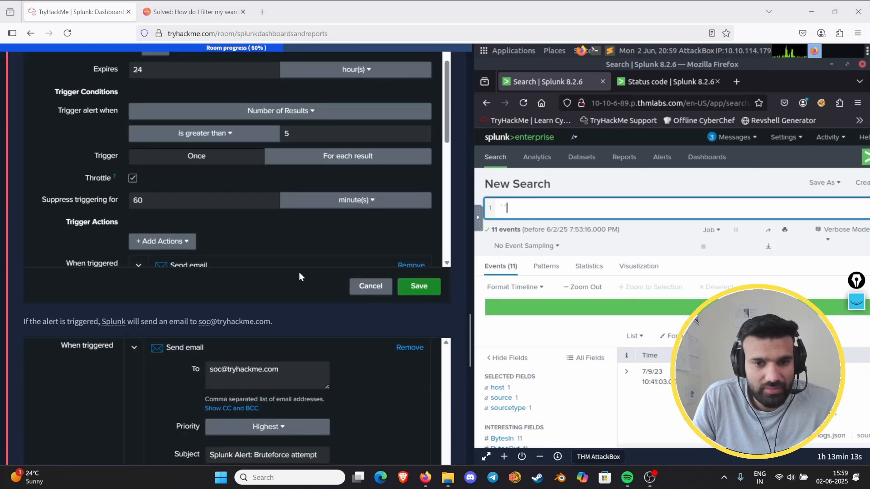
scroll(296, 268, "down", 3)
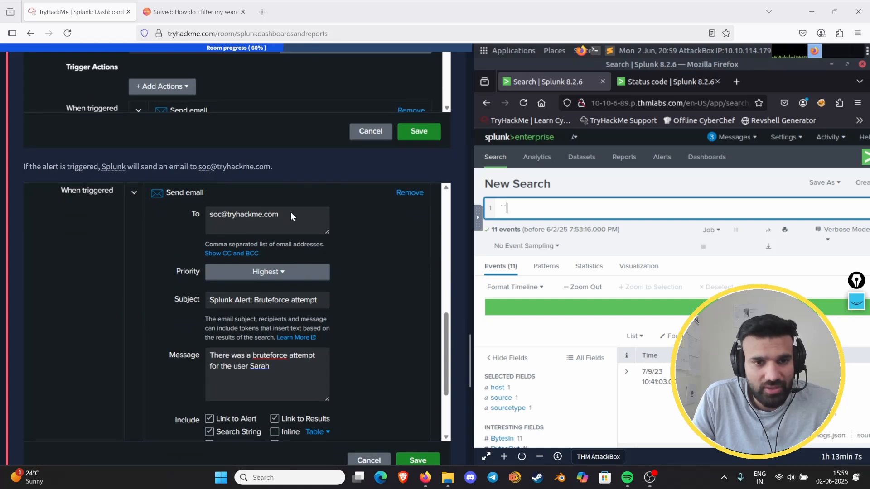
scroll(278, 224, "down", 2)
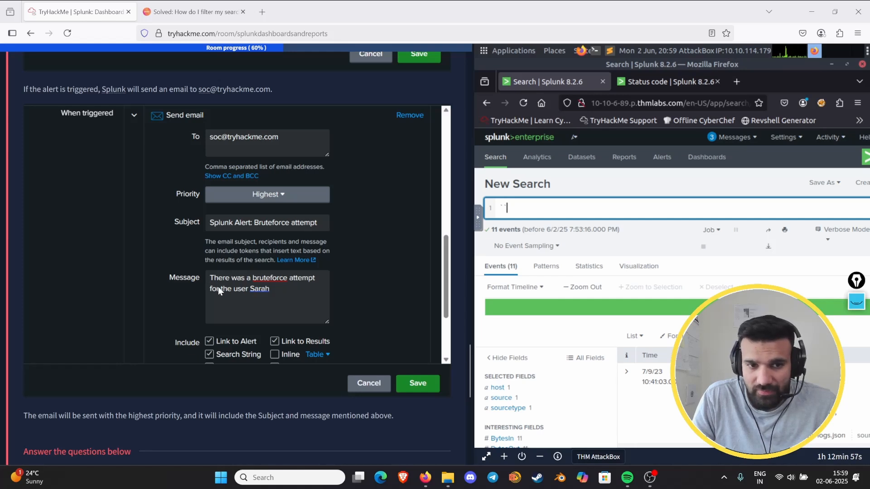
scroll(318, 299, "down", 5)
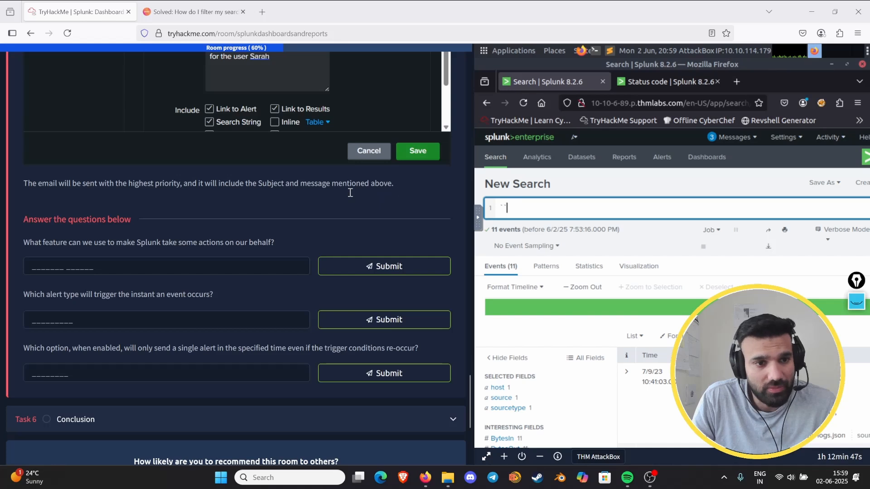
scroll(5, 253, "down", 1)
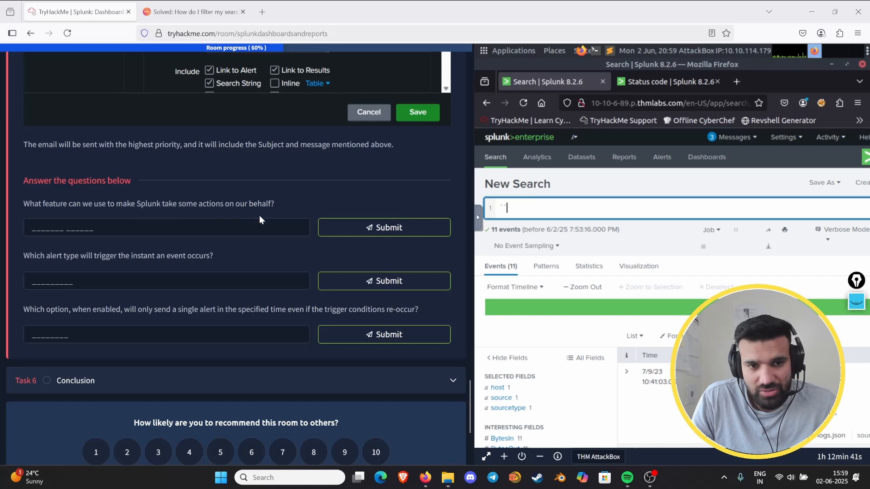
Look back through Task 5's alert settings and trigger explanation for the feature that makes Splunk take actions on the analyst's behalf
scroll(116, 232, "up", 15)
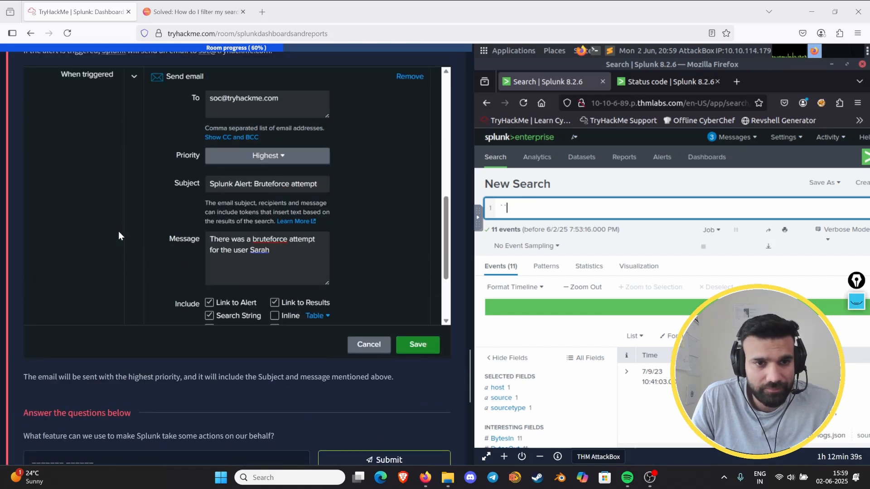
scroll(117, 232, "up", 3)
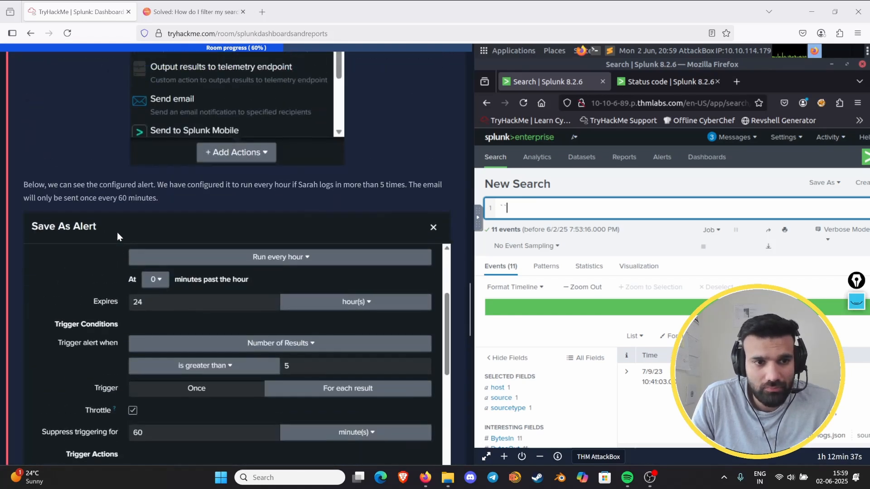
scroll(117, 231, "down", 10)
scroll(116, 229, "down", 1)
scroll(117, 229, "up", 12)
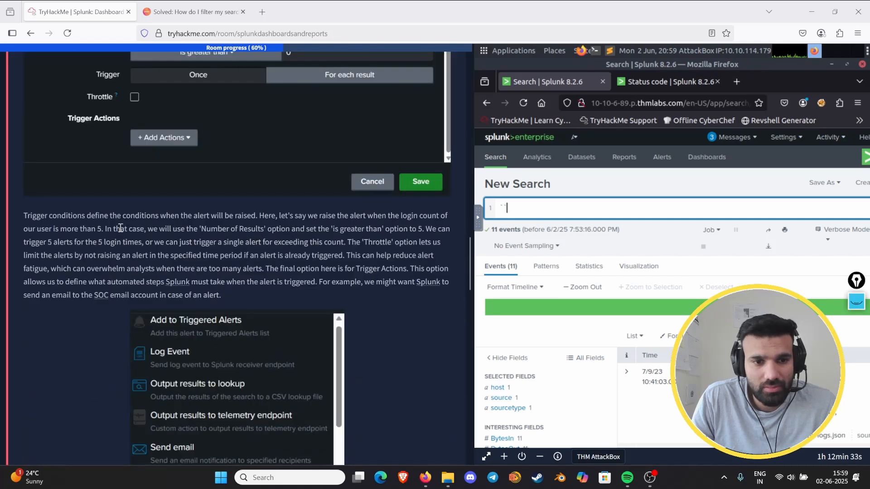
scroll(120, 228, "up", 4)
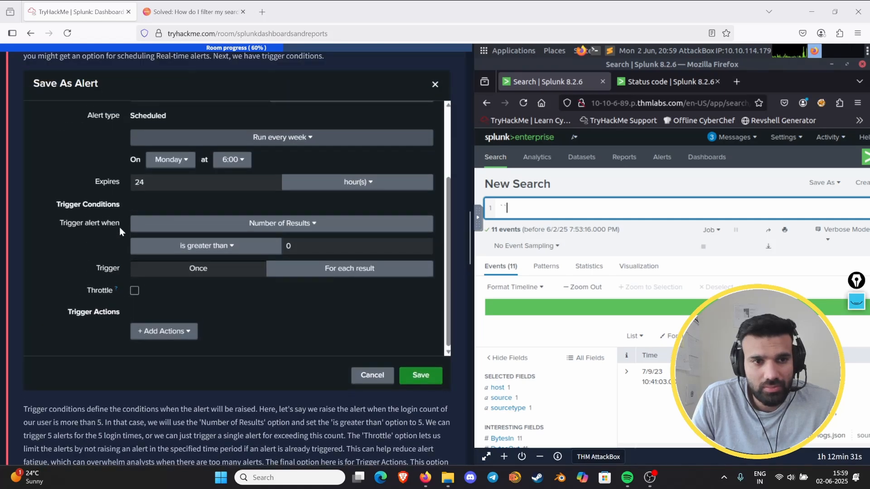
scroll(120, 231, "up", 12)
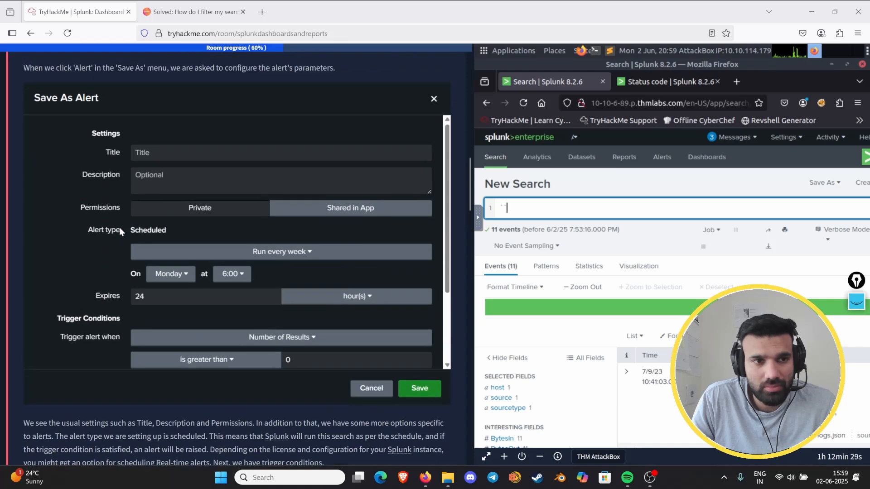
scroll(119, 228, "up", 5)
scroll(116, 224, "down", 19)
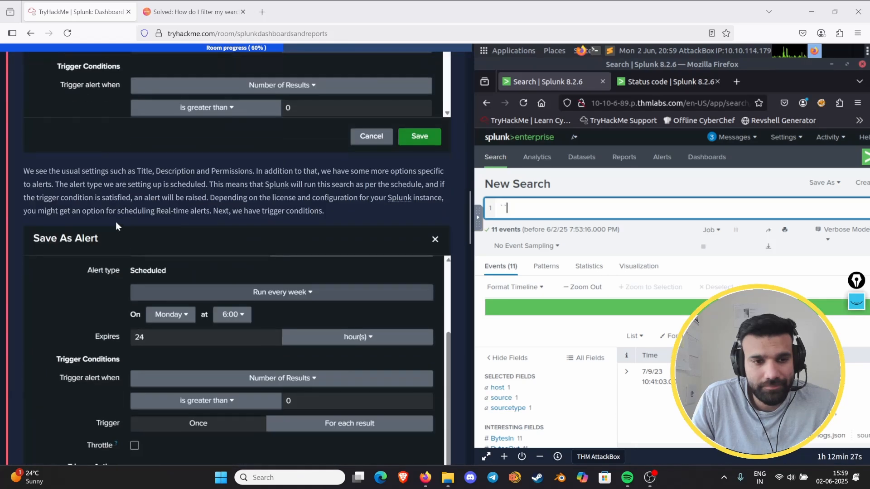
scroll(116, 223, "down", 7)
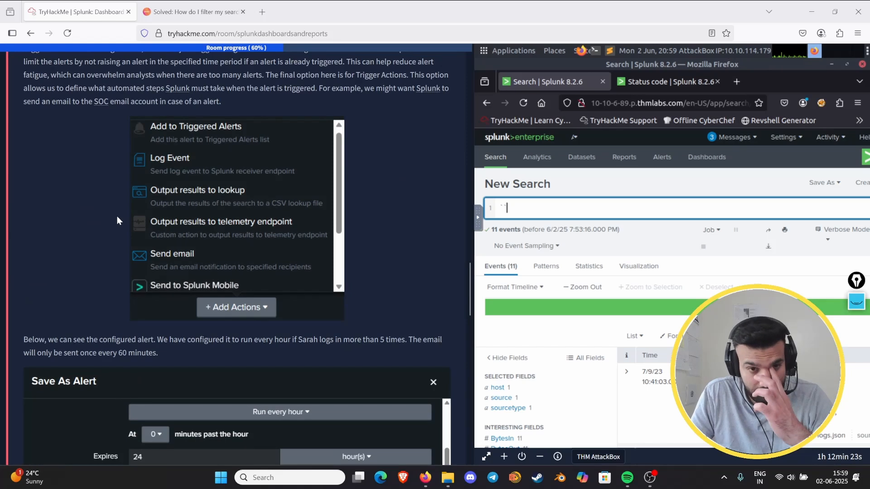
scroll(117, 216, "up", 3)
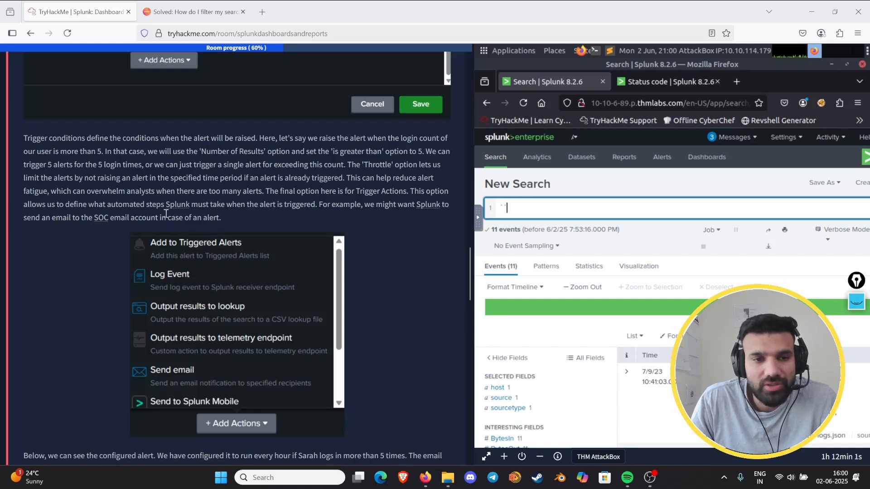
Answer Task 5's first question, about the feature that takes actions on our behalf, with 'trigger action' and submit it
scroll(99, 254, "down", 15)
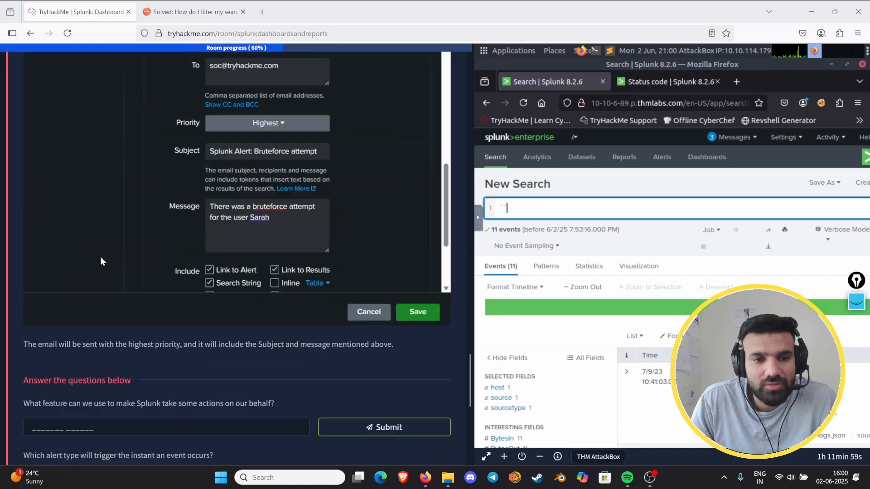
scroll(102, 254, "up", 5)
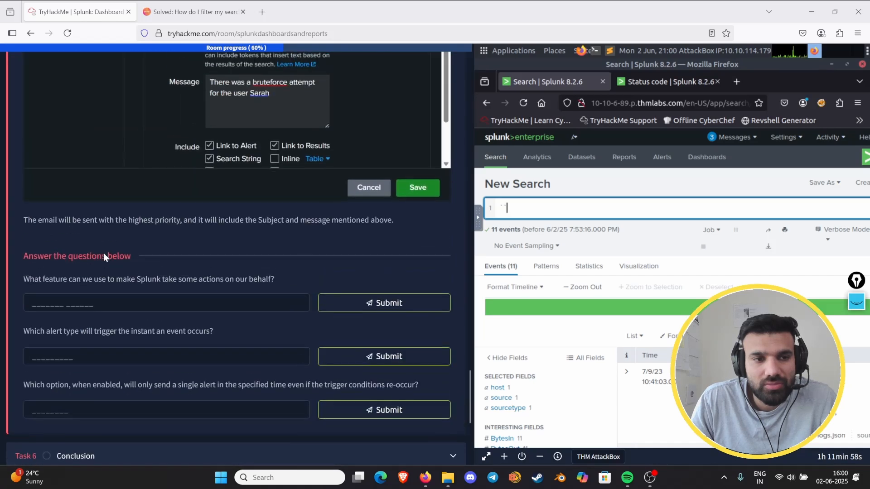
left_click(77, 305)
type("trig")
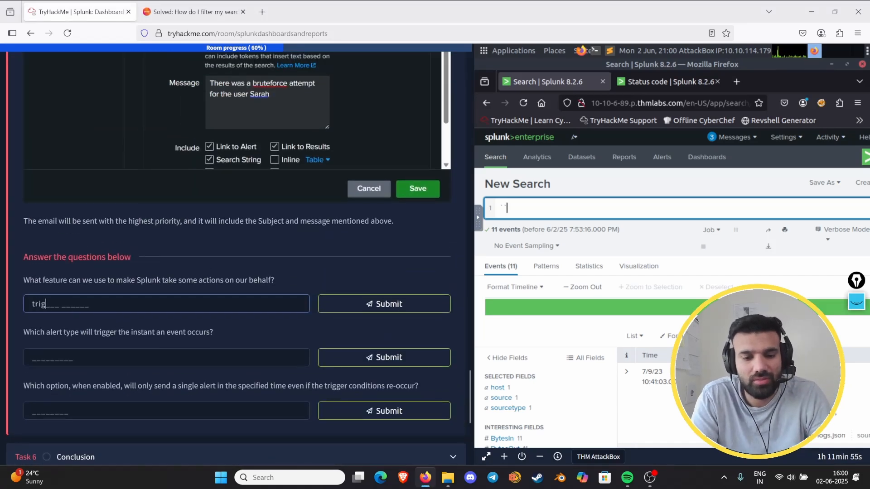
type("ger action")
key("Return")
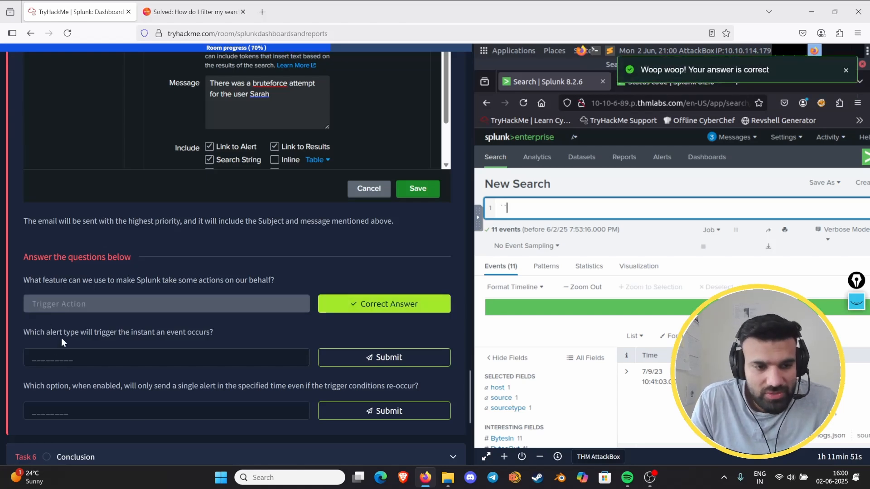
Read the question on the instantly triggering alert type and compare it with Task 5's two Save As Alert examples
scroll(61, 338, "down", 2)
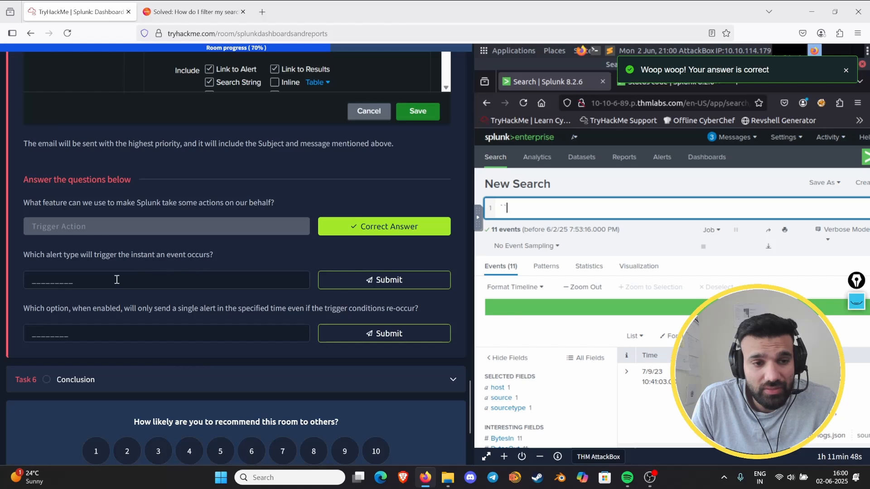
scroll(116, 281, "up", 10)
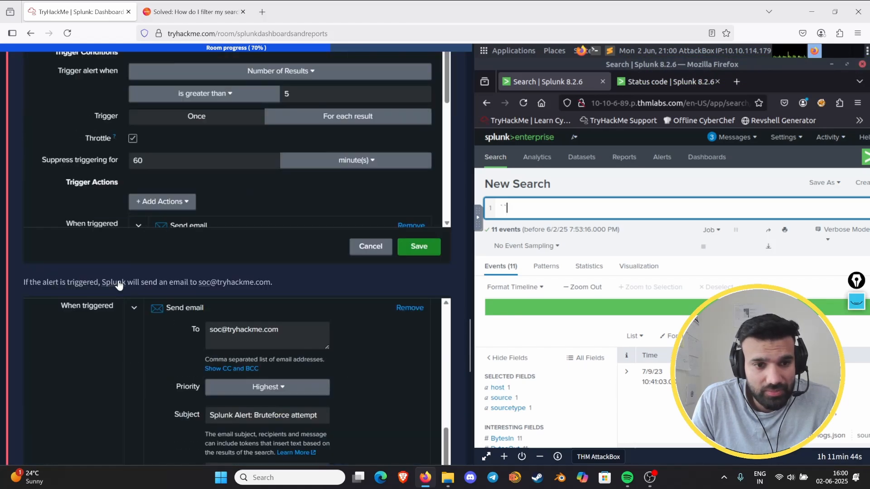
scroll(116, 282, "up", 7)
scroll(119, 280, "up", 10)
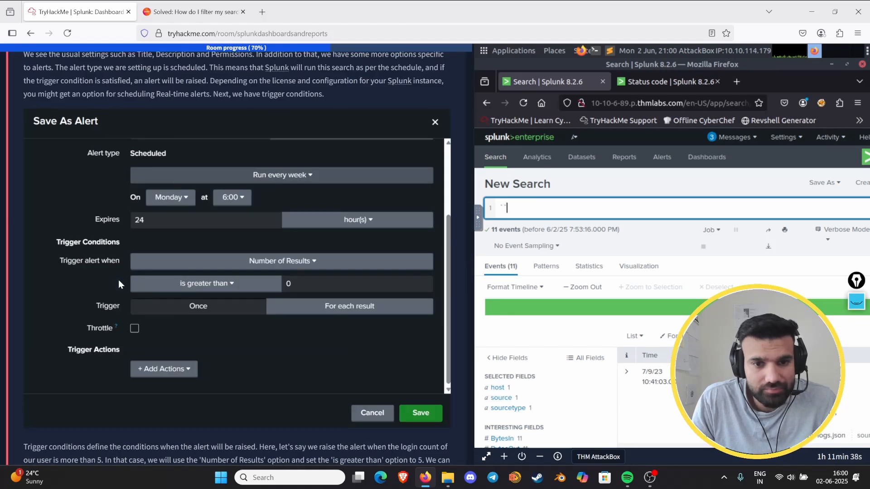
scroll(118, 279, "down", 10)
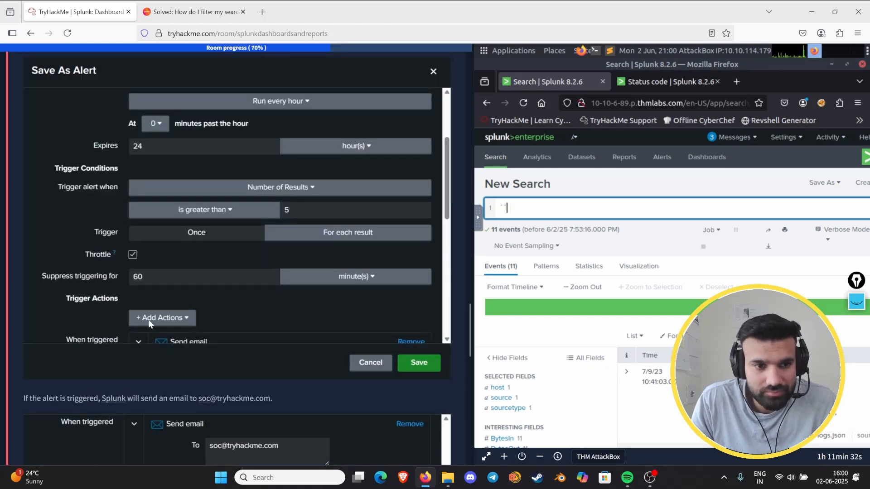
scroll(79, 308, "down", 15)
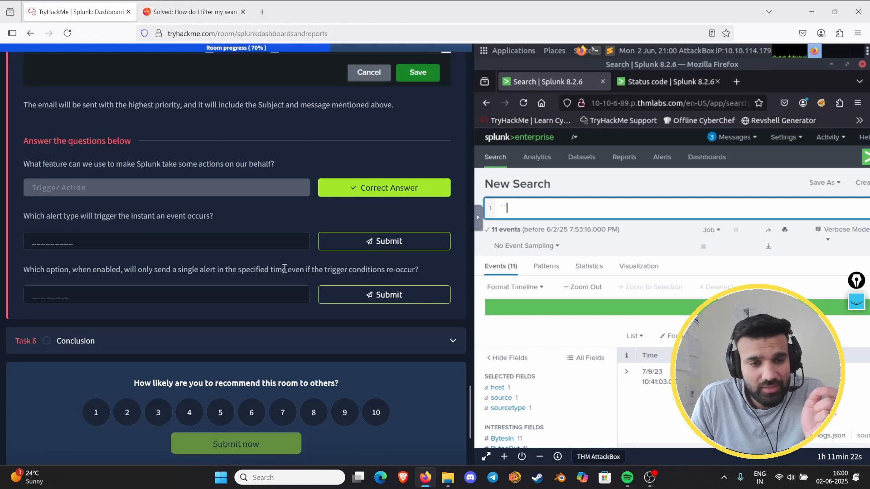
Examine Task 5's trigger actions, trigger conditions text and scheduled alert paragraph for the alert type that fires instantly
scroll(214, 262, "up", 8)
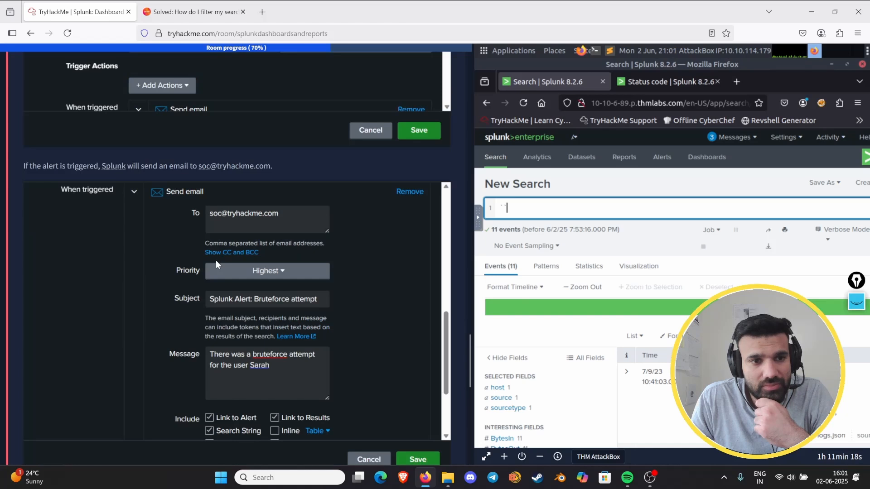
scroll(216, 260, "up", 3)
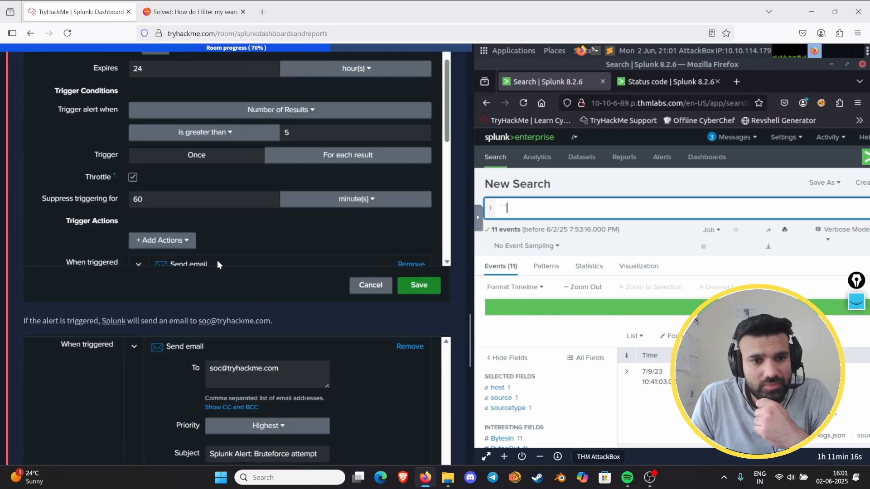
scroll(219, 256, "down", 7)
scroll(221, 258, "down", 7)
scroll(220, 258, "up", 17)
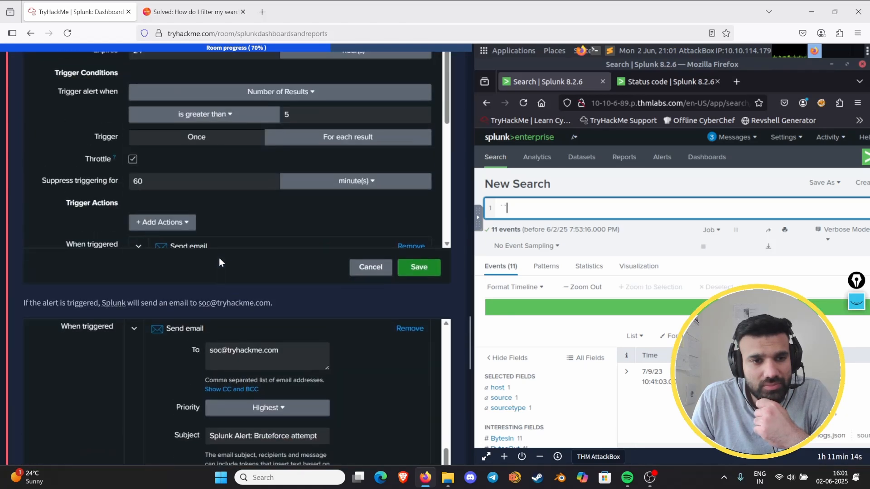
scroll(219, 259, "up", 4)
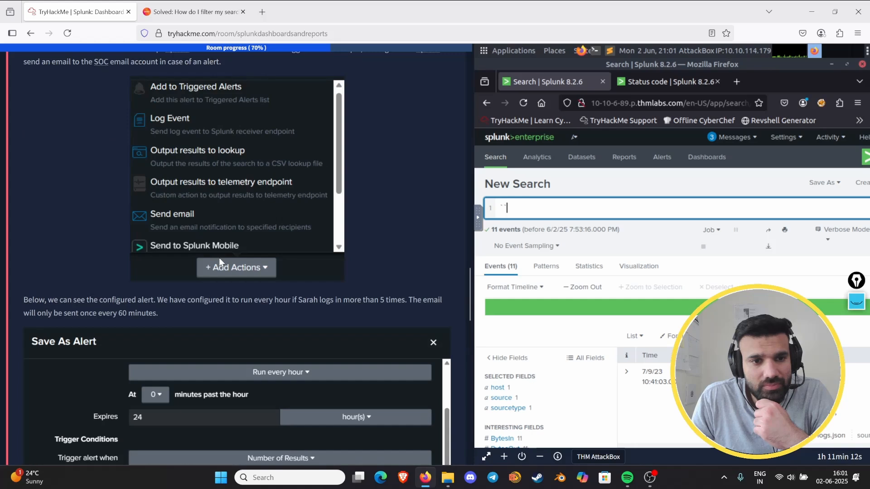
scroll(219, 259, "up", 2)
scroll(220, 261, "up", 4)
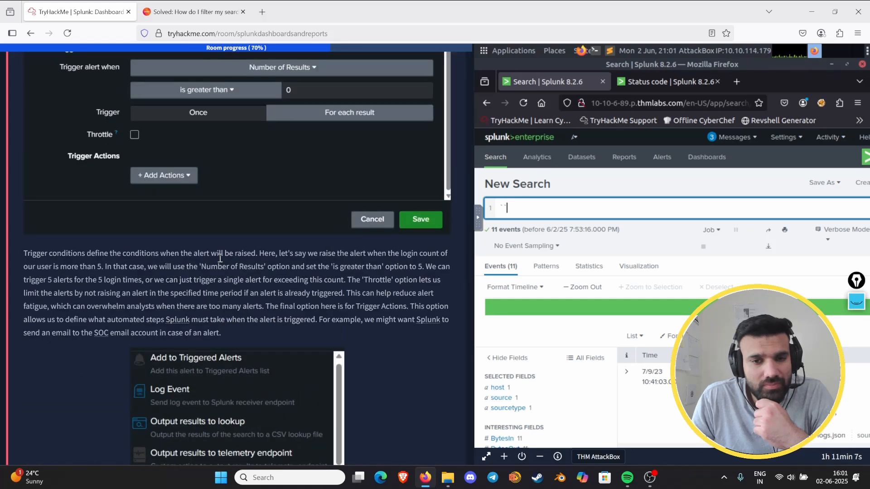
scroll(220, 258, "up", 5)
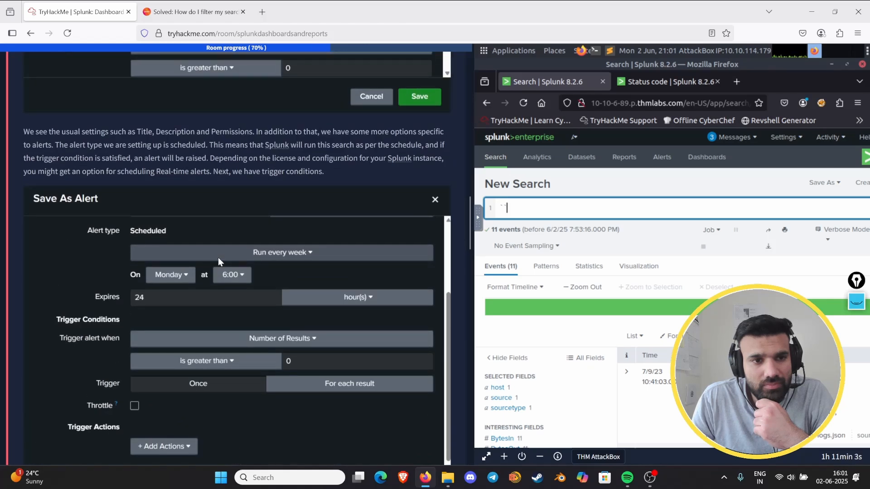
scroll(218, 257, "down", 5)
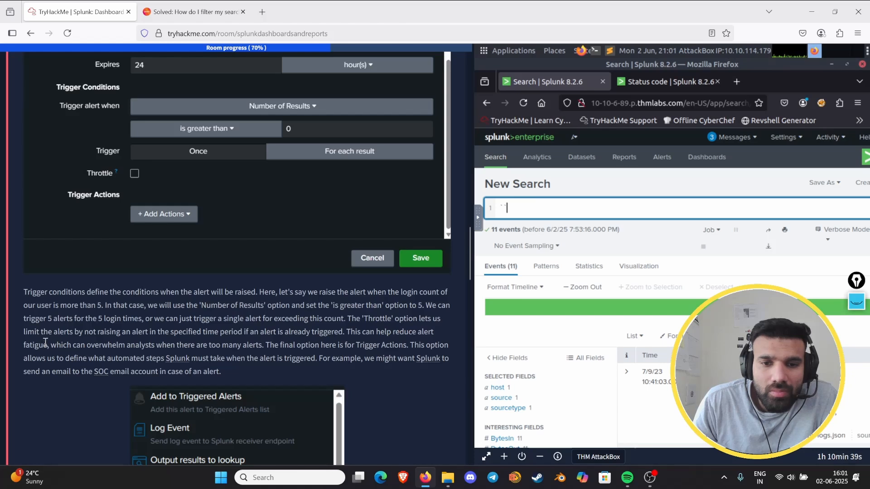
Compare Task 5's two open questions with the configured hourly alert's trigger conditions, throttle and email action settings
scroll(46, 343, "down", 15)
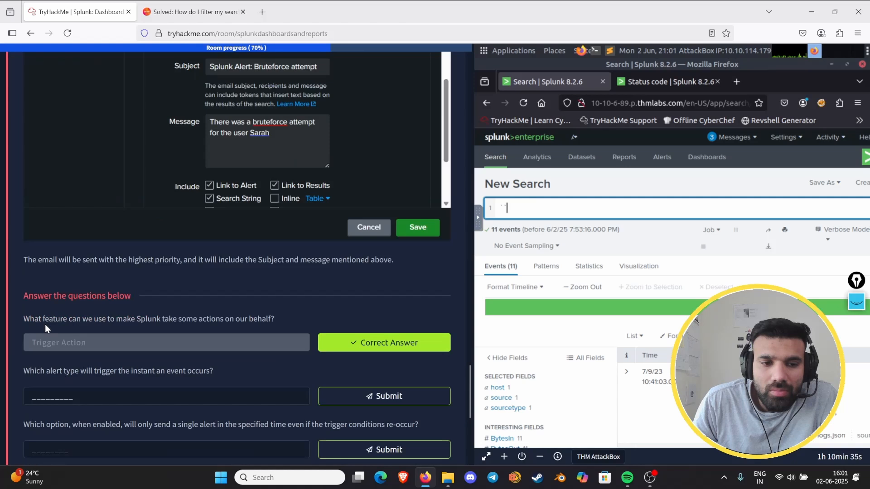
left_click(48, 400)
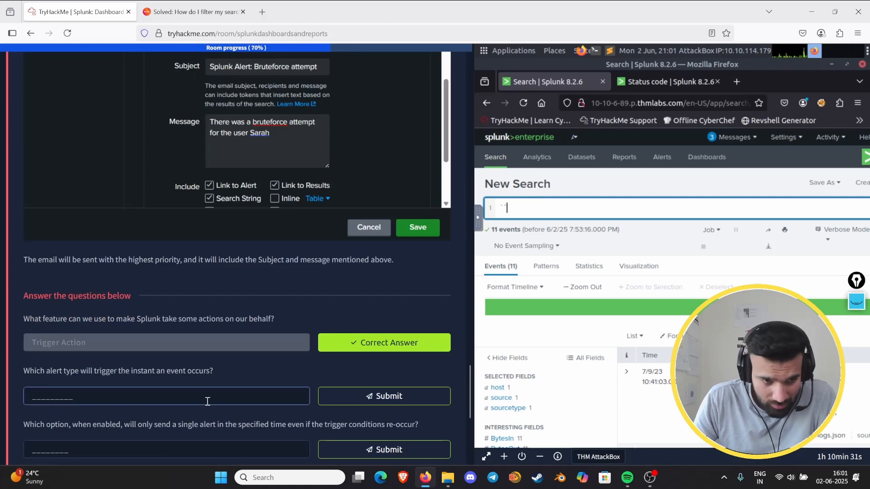
scroll(201, 392, "down", 3)
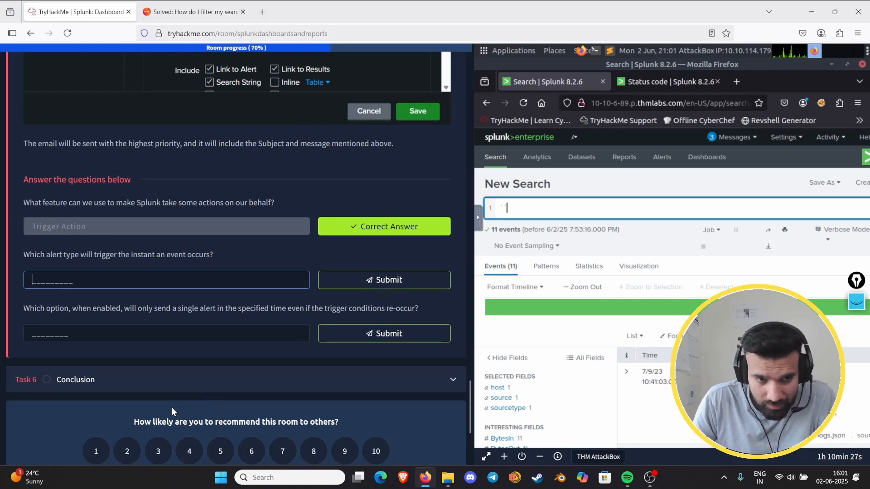
scroll(187, 324, "up", 10)
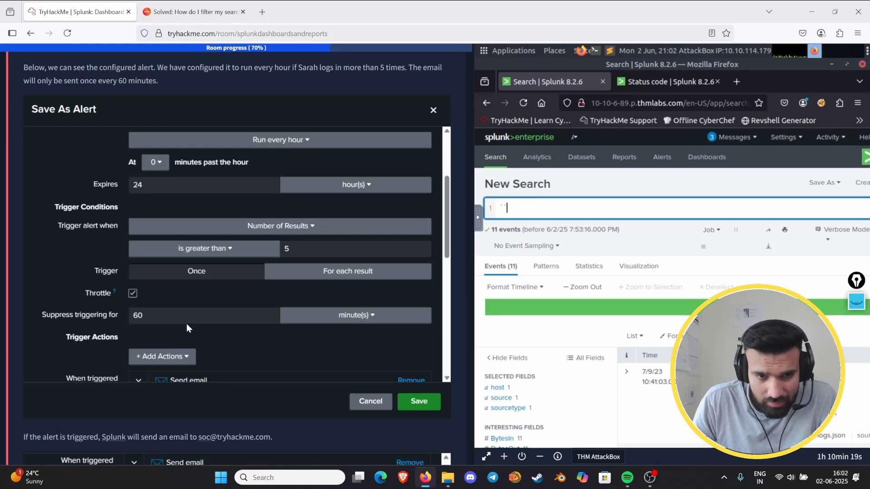
scroll(186, 324, "down", 10)
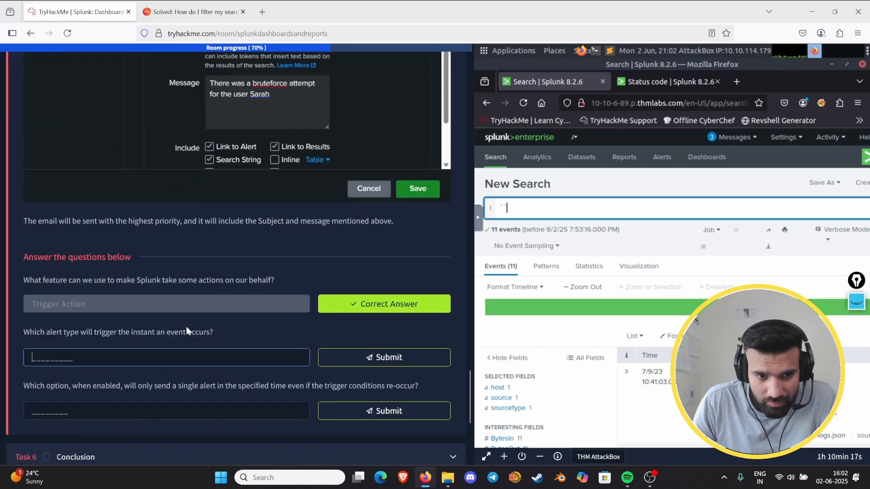
scroll(176, 344, "up", 8)
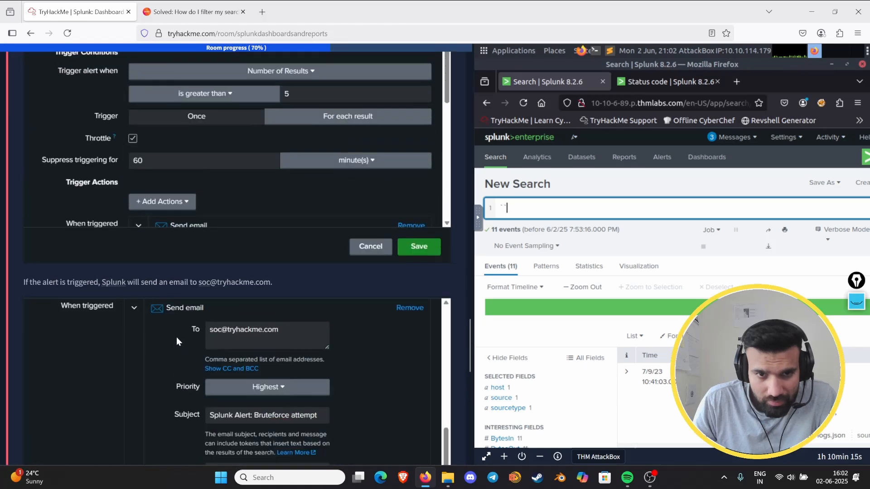
scroll(176, 339, "down", 6)
scroll(176, 341, "up", 7)
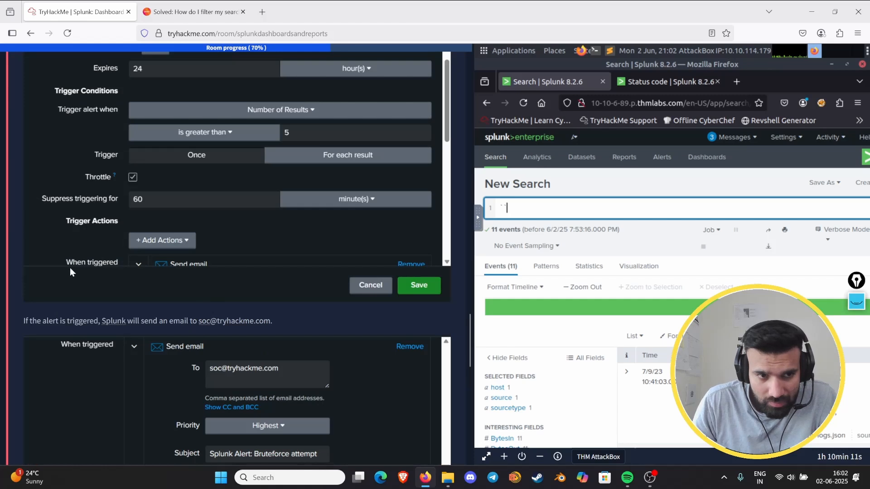
scroll(70, 271, "down", 8)
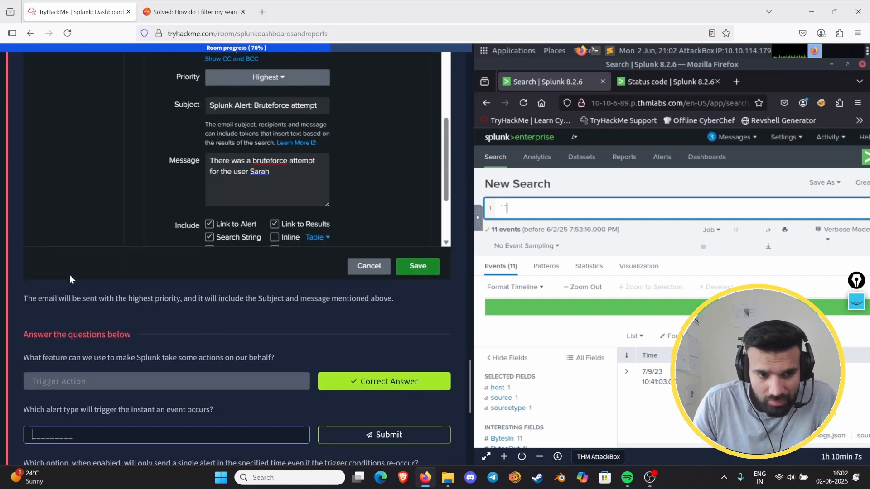
scroll(69, 274, "up", 5)
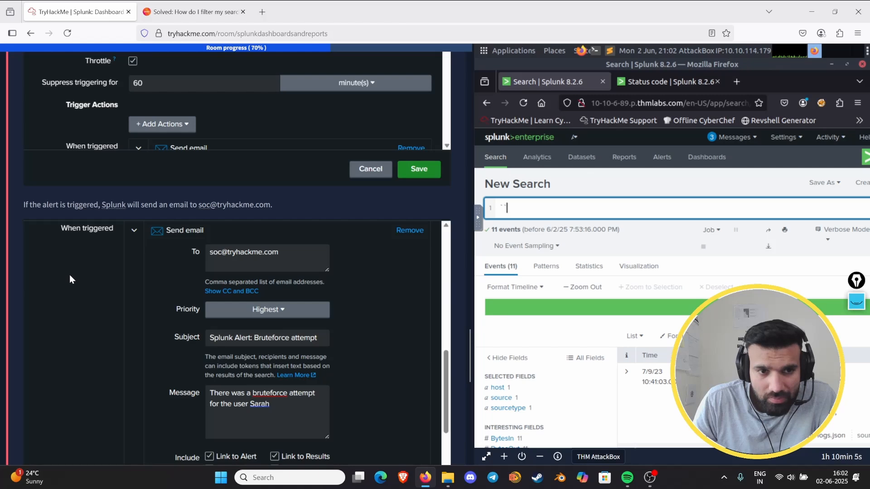
scroll(69, 275, "up", 4)
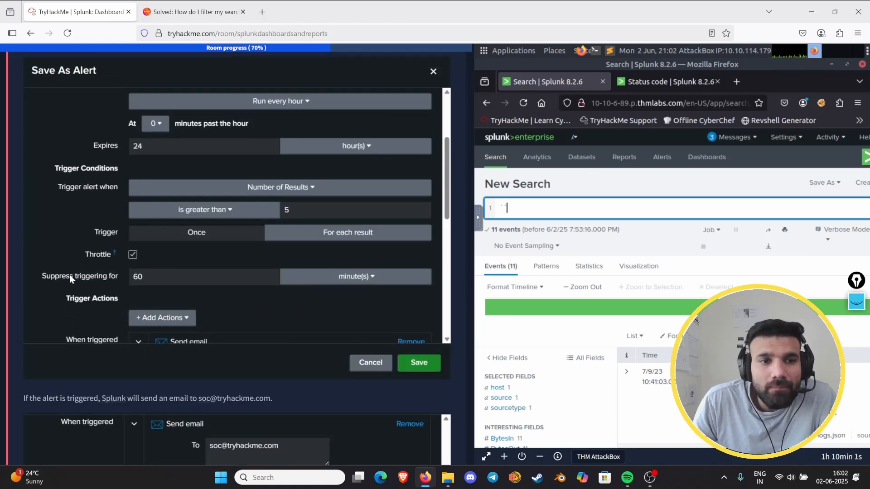
Answer Task 5's third question, about the option limiting alerts to one in the specified time, with 'throttle' and submit it
scroll(69, 275, "down", 10)
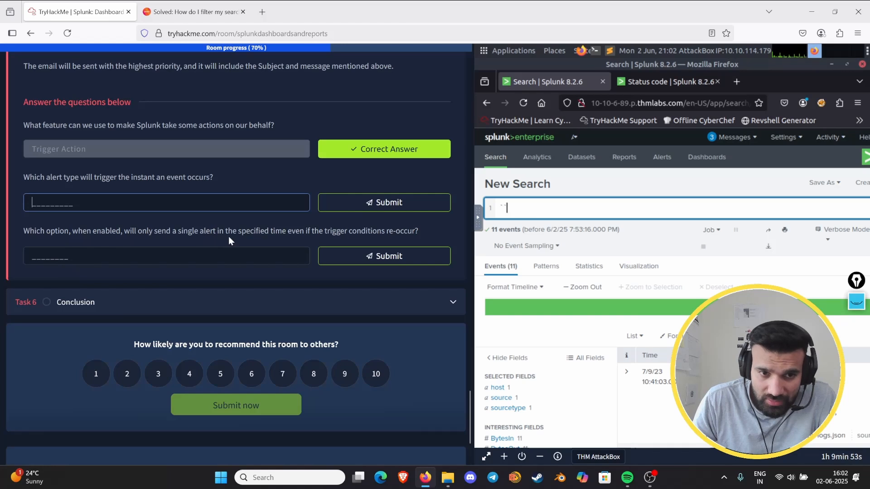
left_click(169, 252)
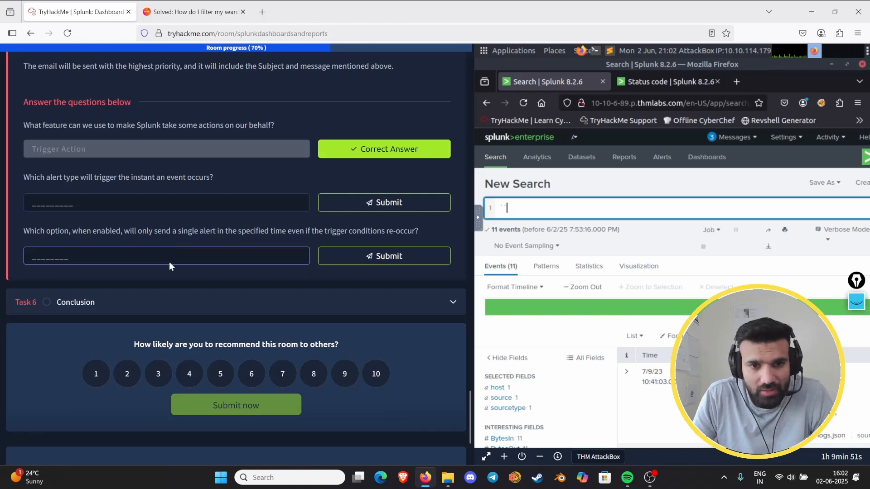
type("throttle")
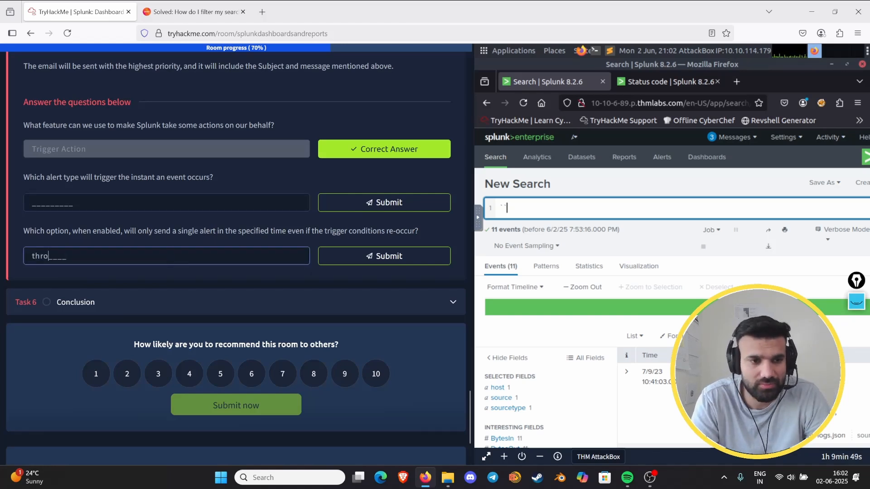
key("Return")
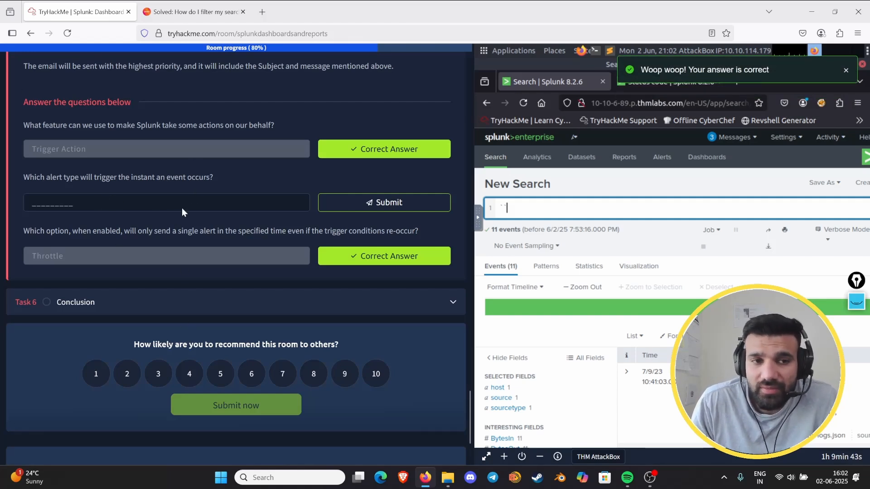
Look back through Task 5's Save As Alert examples and alert settings paragraph for the type that triggers the instant an event occurs
scroll(224, 213, "up", 3)
scroll(229, 231, "up", 4)
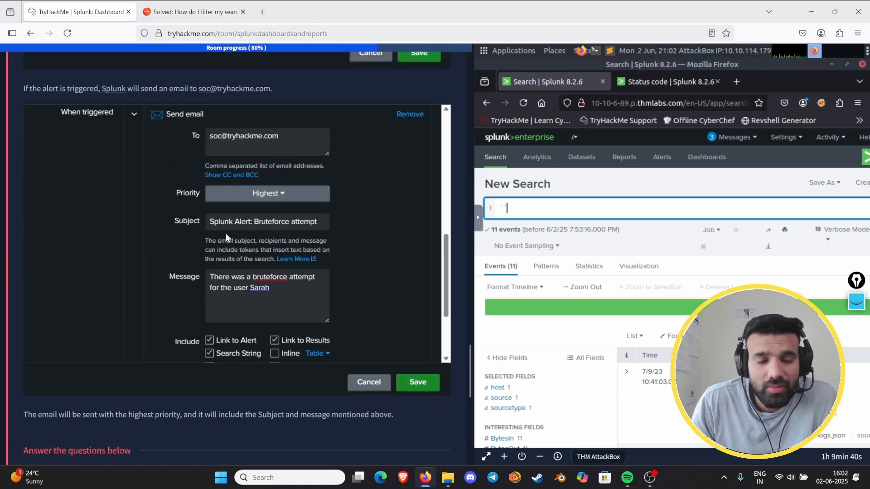
scroll(226, 233, "up", 8)
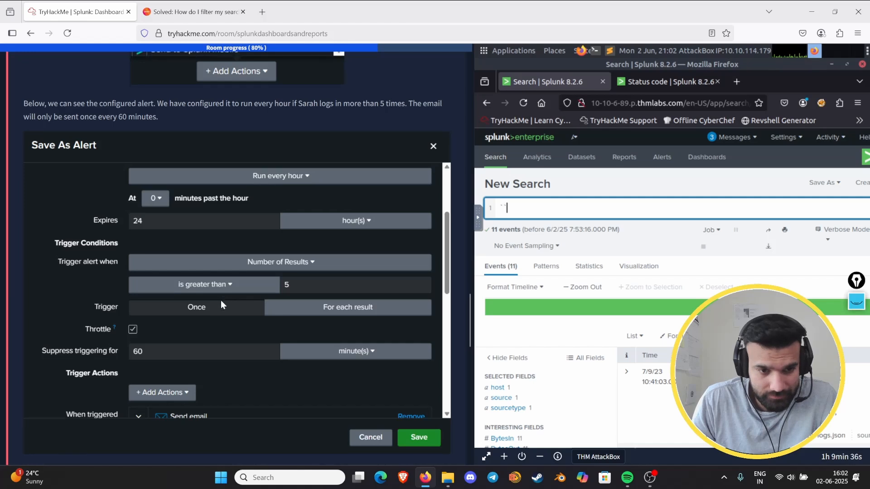
scroll(221, 299, "down", 4)
scroll(218, 300, "up", 3)
scroll(218, 299, "up", 8)
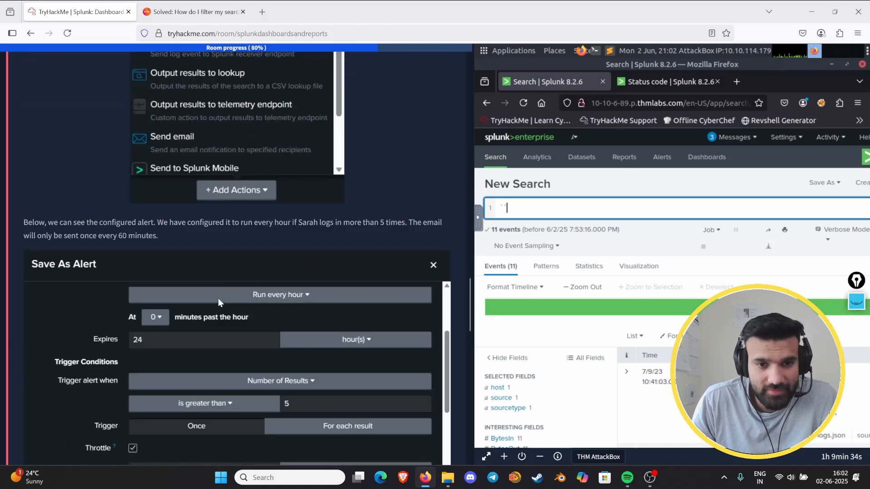
scroll(218, 298, "up", 7)
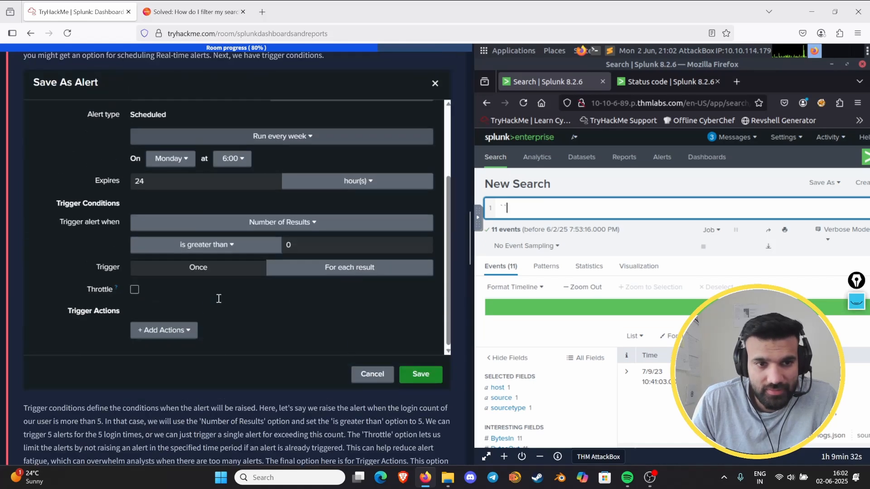
scroll(218, 298, "up", 3)
scroll(218, 297, "up", 4)
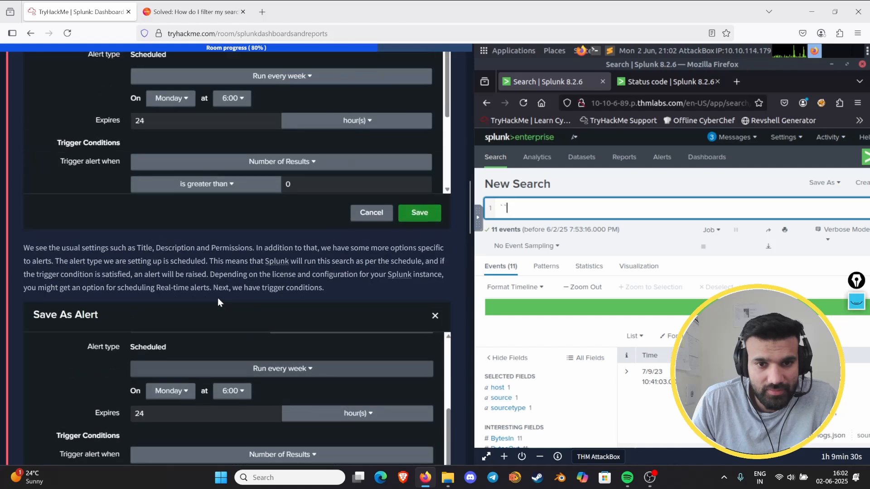
scroll(217, 298, "up", 3)
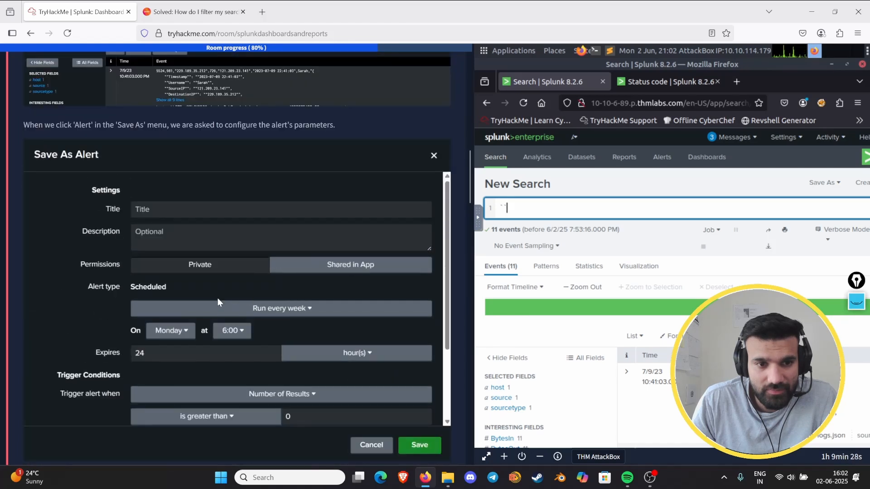
scroll(217, 298, "up", 3)
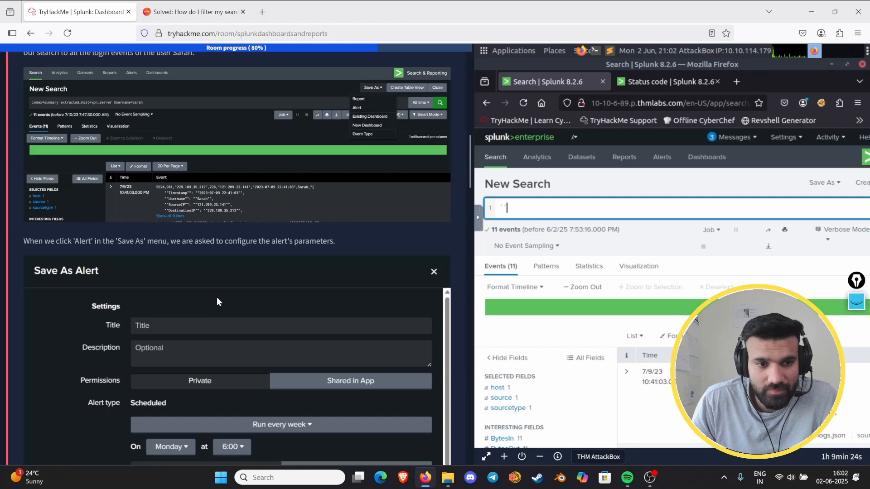
scroll(217, 297, "down", 3)
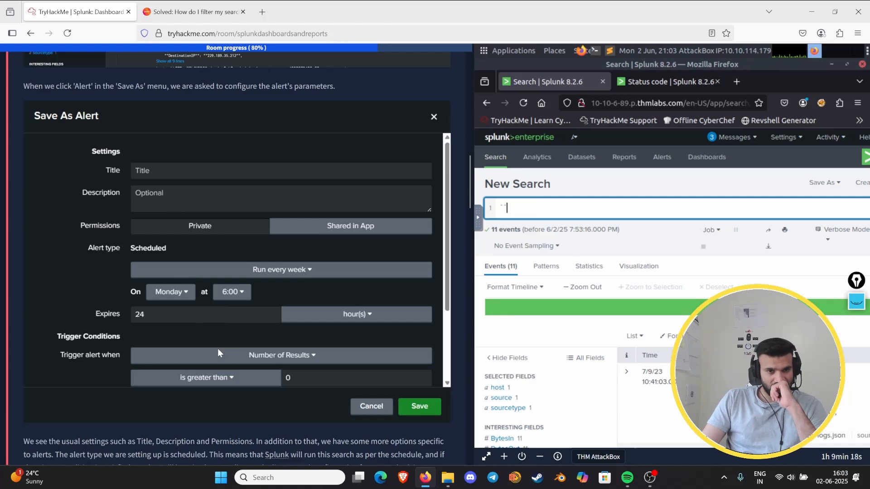
scroll(218, 346, "down", 4)
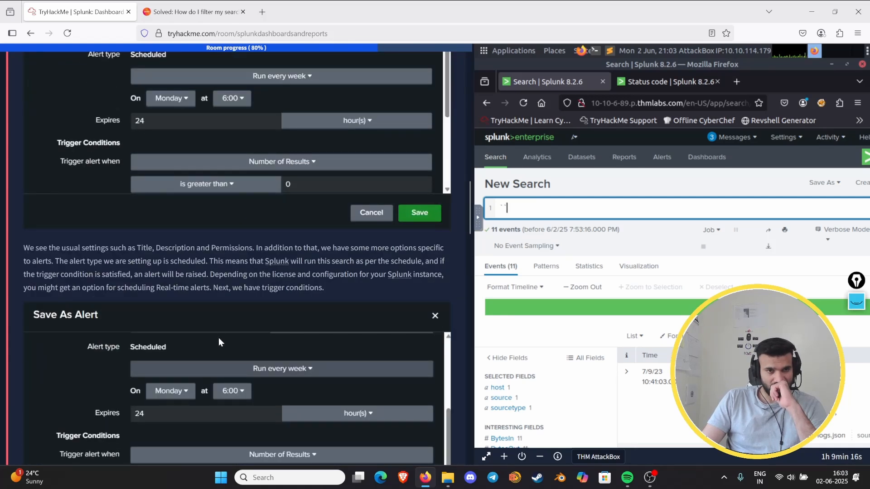
Reread the alert type question and check it against the configured hourly alert and the trigger conditions explanation
scroll(218, 337, "down", 20)
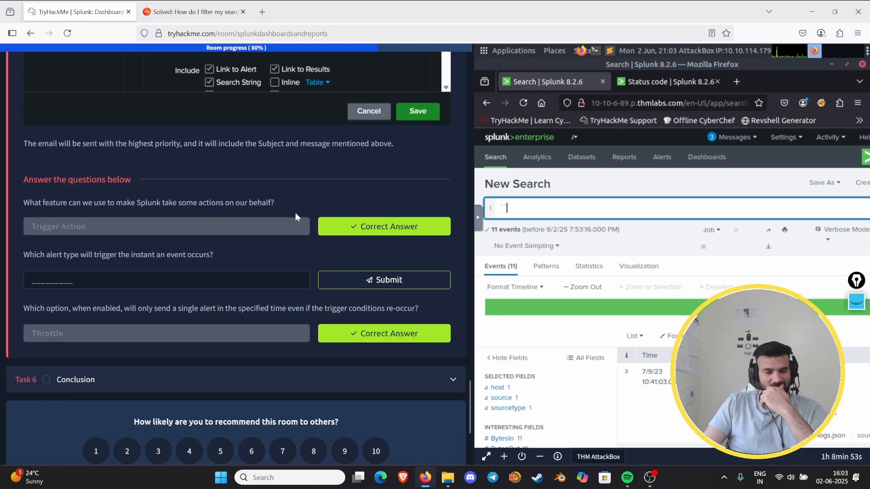
scroll(288, 263, "up", 6)
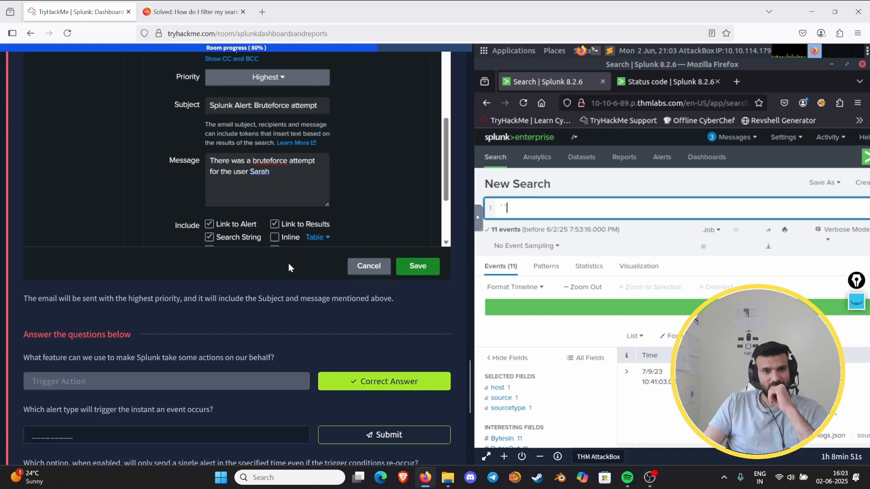
scroll(289, 266, "up", 4)
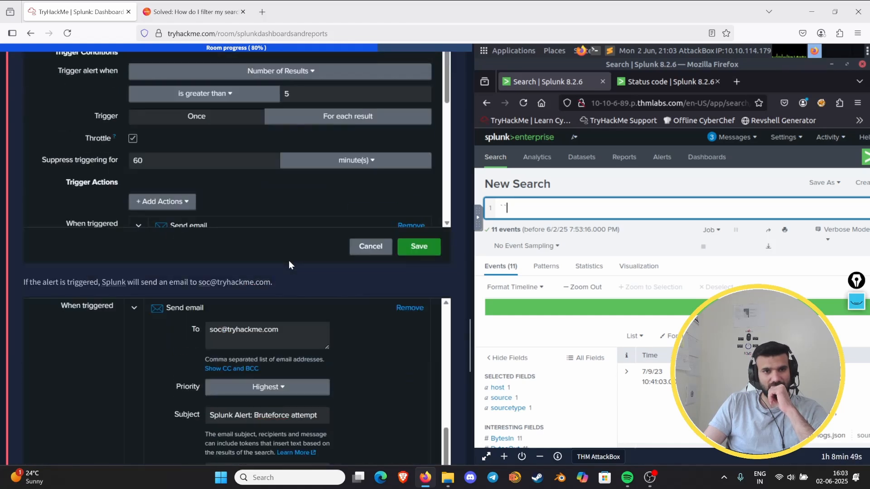
scroll(330, 257, "up", 3)
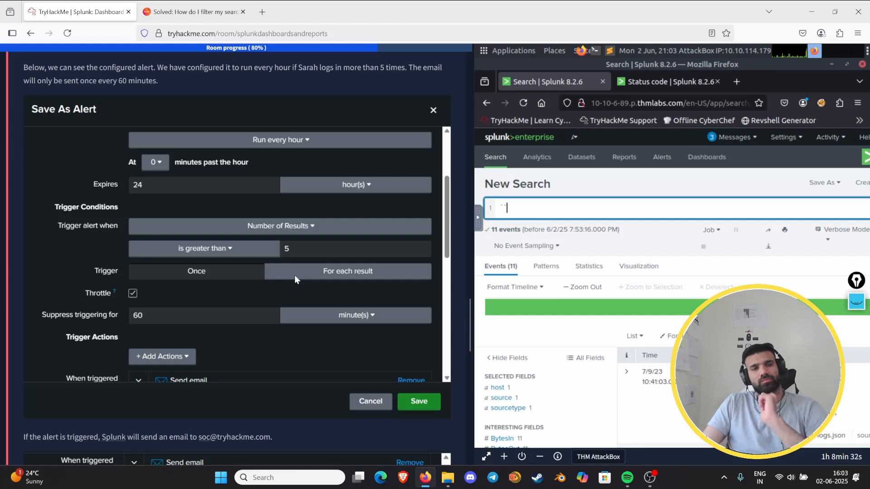
scroll(309, 301, "down", 10)
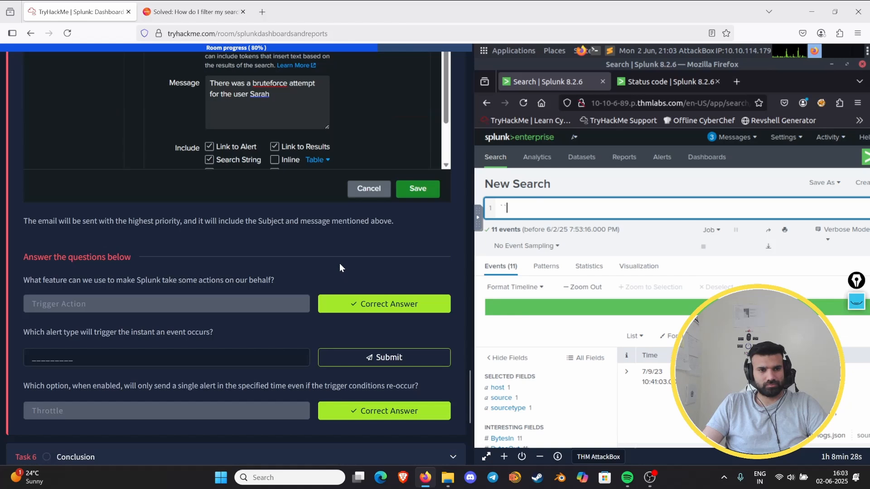
scroll(340, 267, "up", 10)
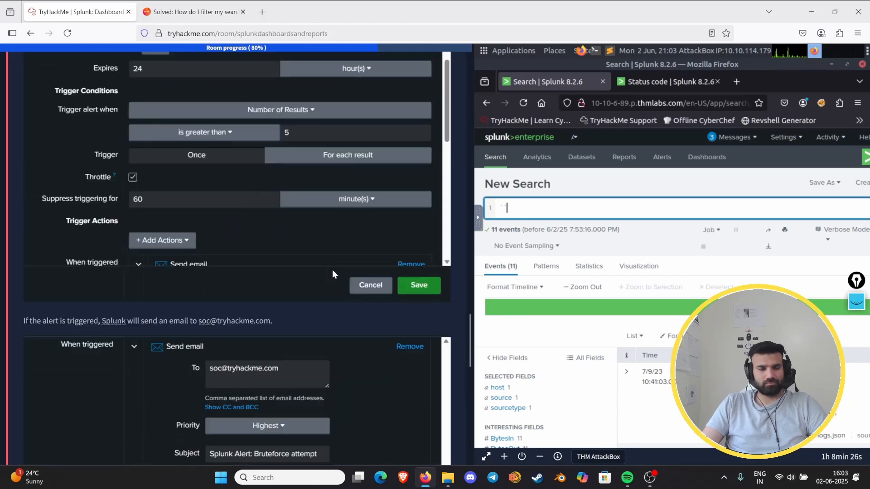
scroll(325, 276, "up", 5)
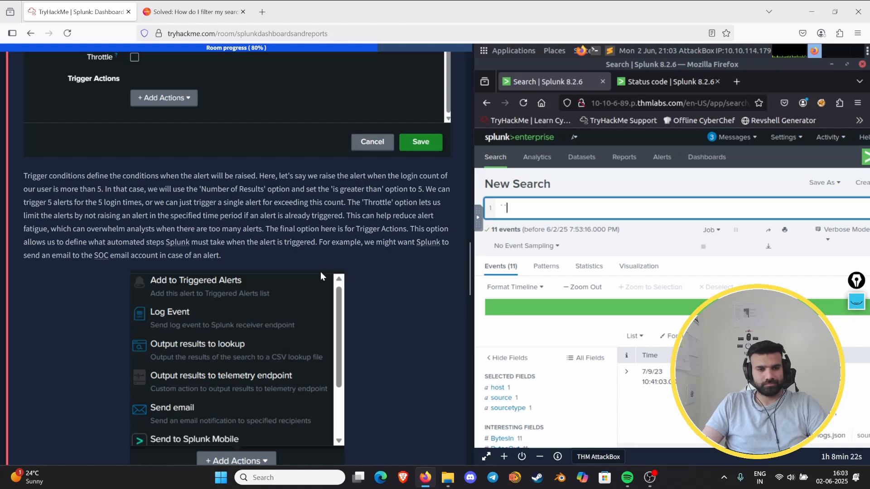
Try 'scheduled', copied from the alert settings paragraph, as the answer to Task 5's second question on the instantly triggering alert type
scroll(342, 283, "up", 3)
scroll(340, 285, "up", 15)
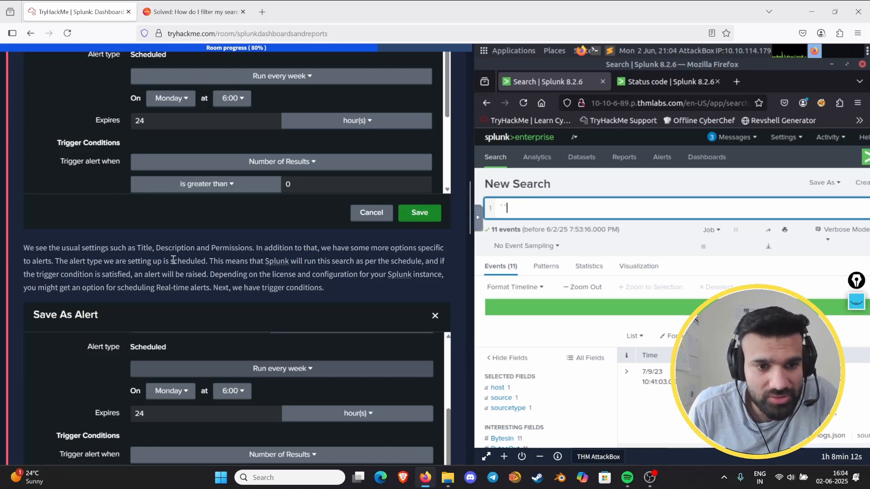
left_click_drag(171, 260, 206, 261)
key("ctrl+c")
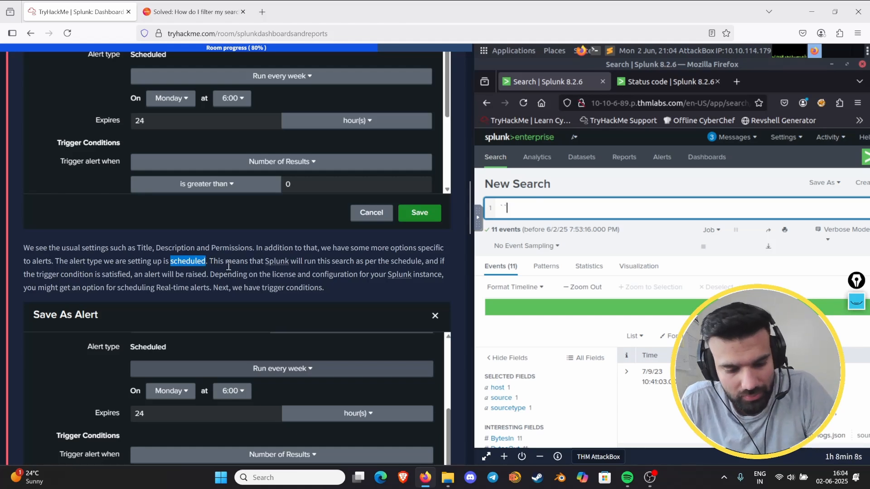
scroll(219, 287, "down", 15)
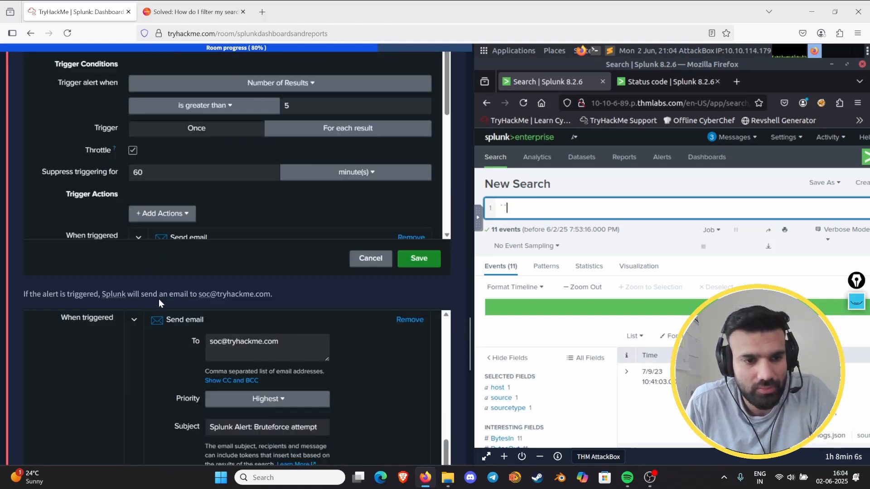
scroll(136, 321, "down", 1)
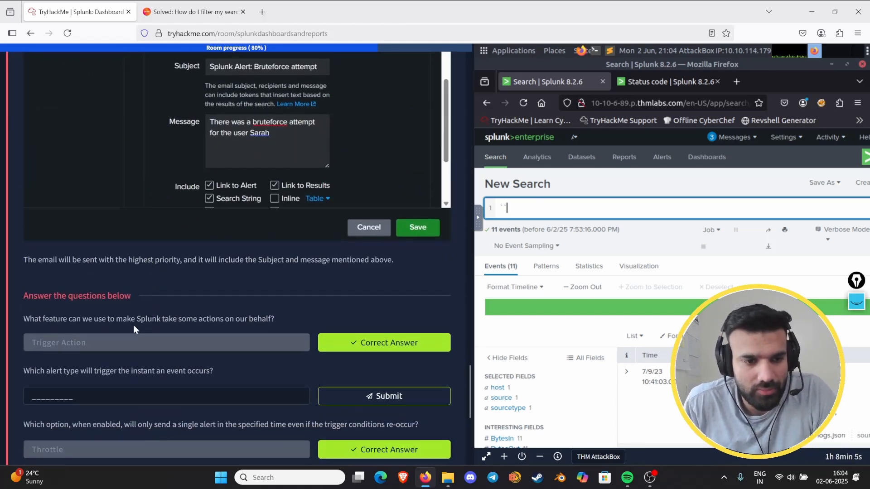
left_click(60, 398)
key("ctrl+v")
key("Return")
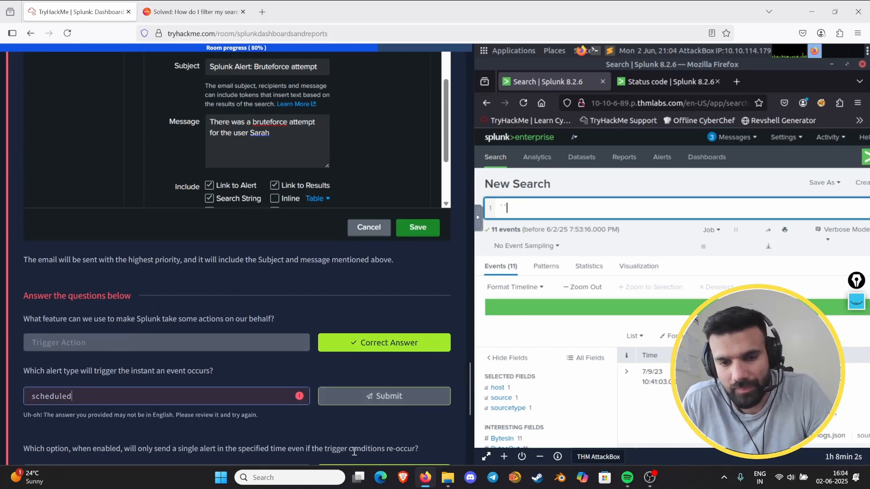
Reread Task 5's trigger conditions and alert settings paragraphs for the alert type that fires the instant an event occurs
scroll(355, 452, "down", 8)
scroll(273, 321, "up", 7)
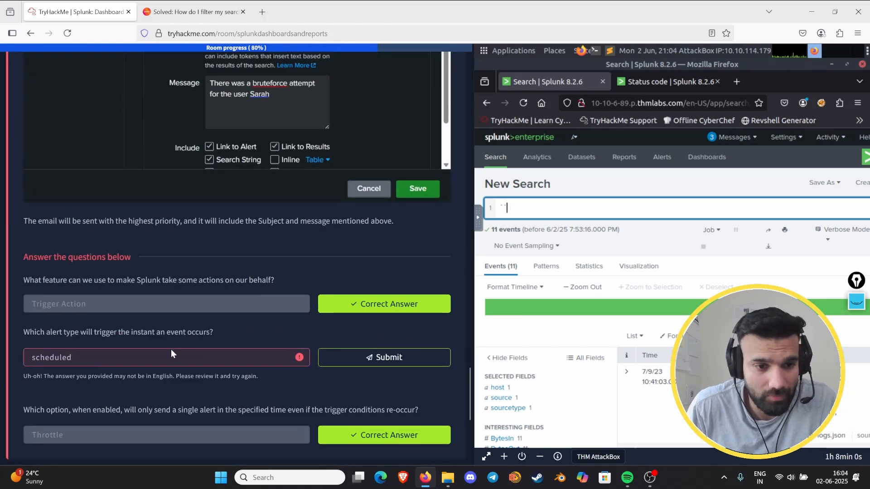
left_click(75, 357)
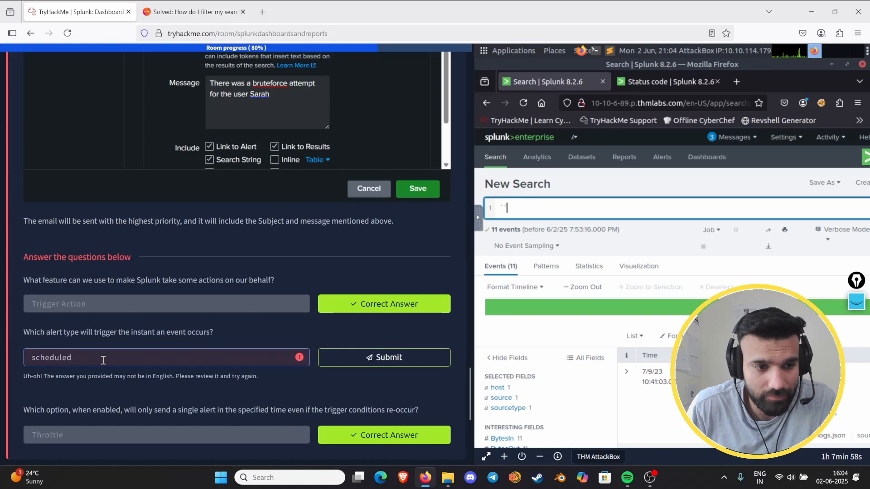
scroll(102, 359, "up", 15)
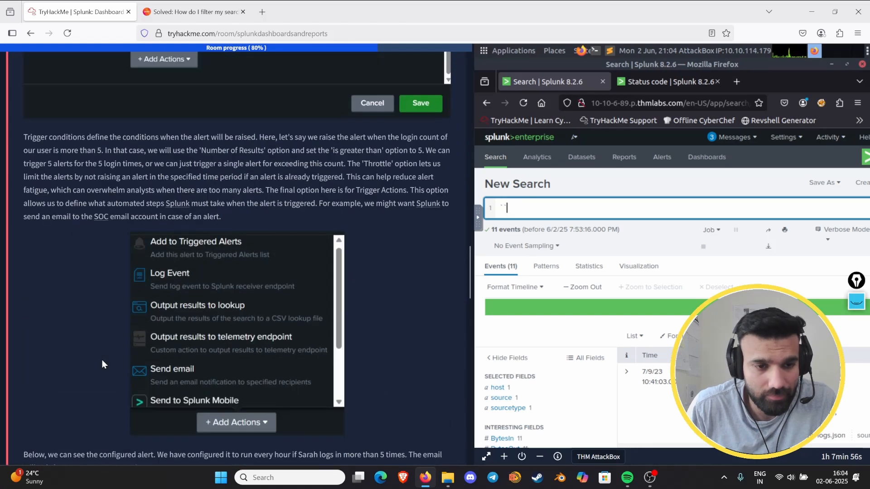
scroll(102, 359, "up", 5)
scroll(103, 363, "down", 4)
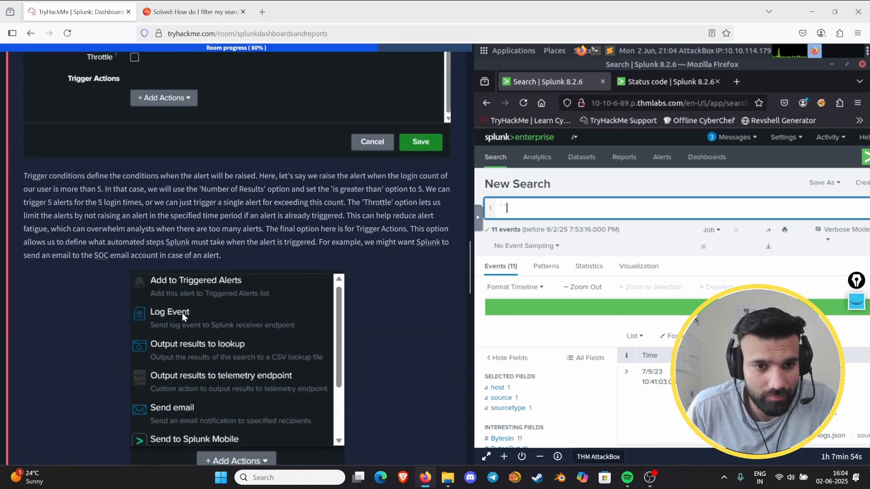
scroll(284, 192, "up", 10)
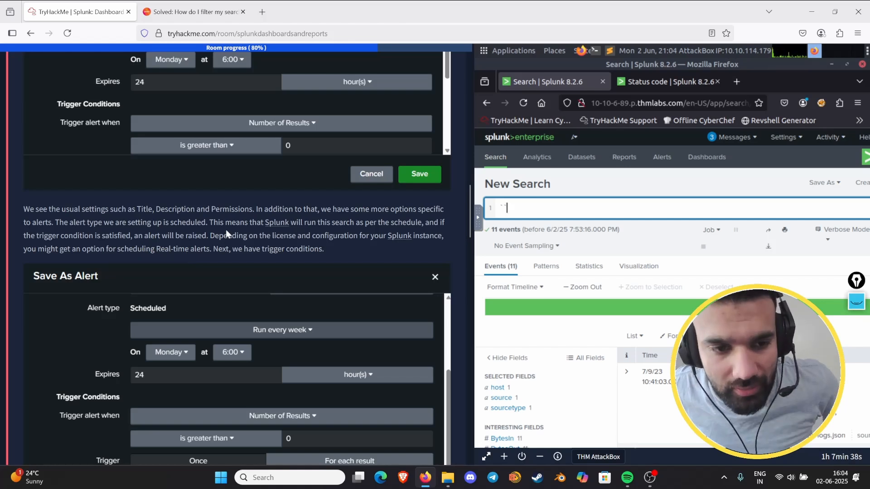
Replace the answer to Task 5's second question, on the instantly triggering alert type, with 'real-time' and submit it
scroll(226, 229, "down", 15)
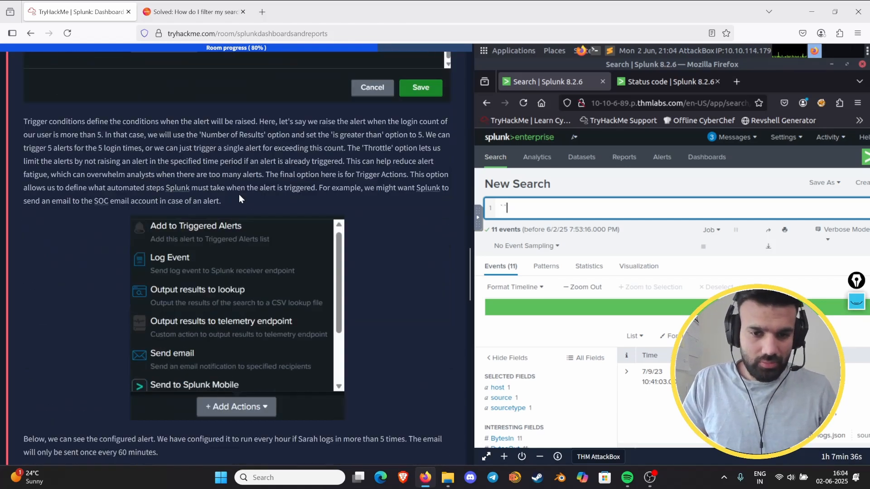
scroll(195, 251, "down", 10)
scroll(90, 217, "up", 3)
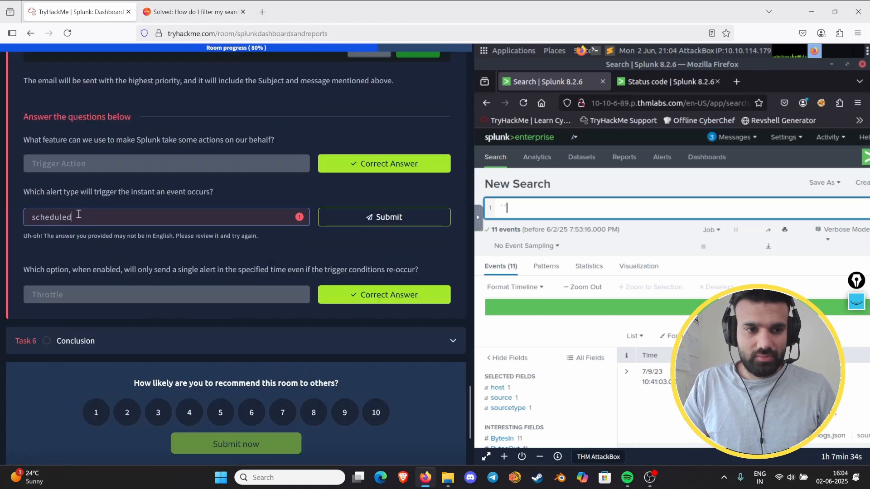
left_click_drag(72, 217, 14, 217)
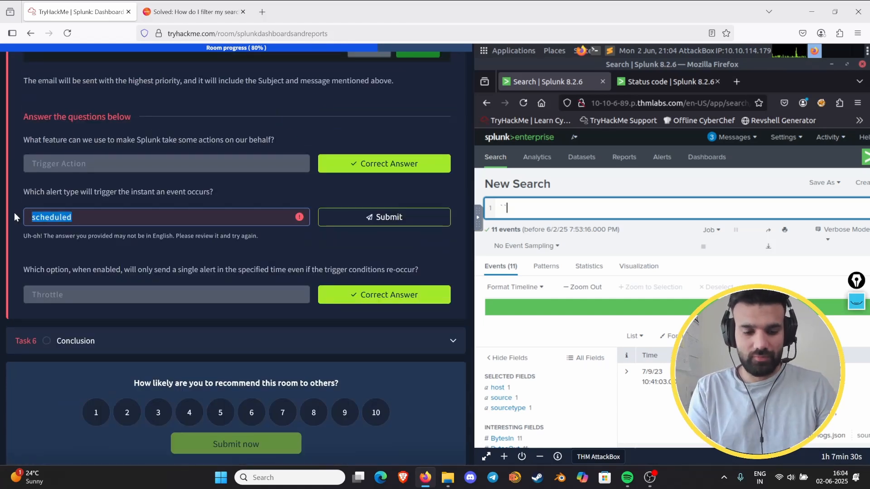
type("real-time")
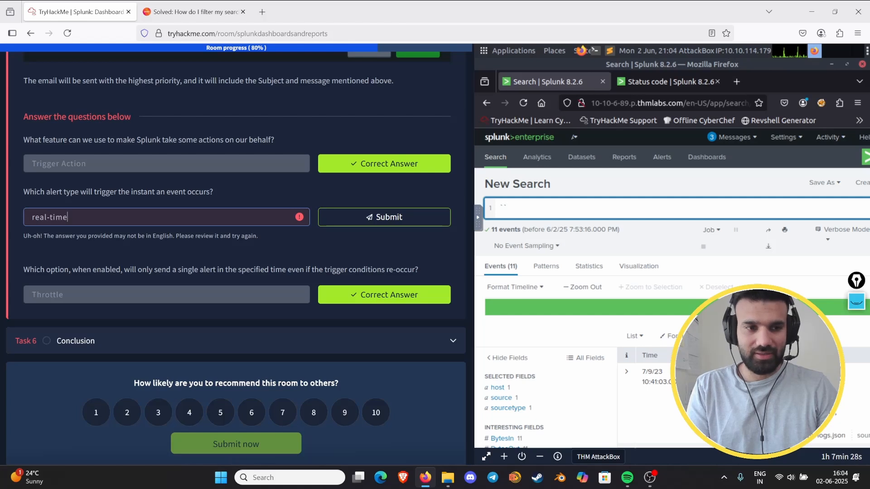
key("Return")
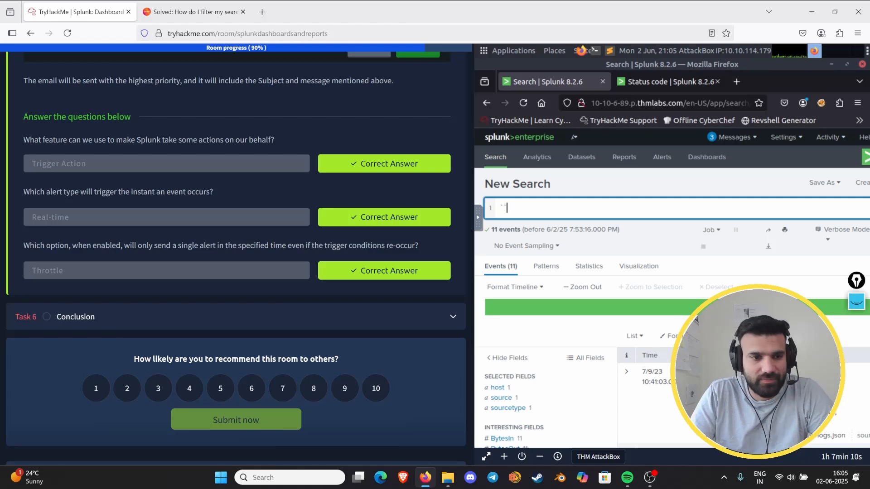
Expand Task 6 (Conclusion) and draw pen check marks beside the four learning points in its summary
left_click(91, 316)
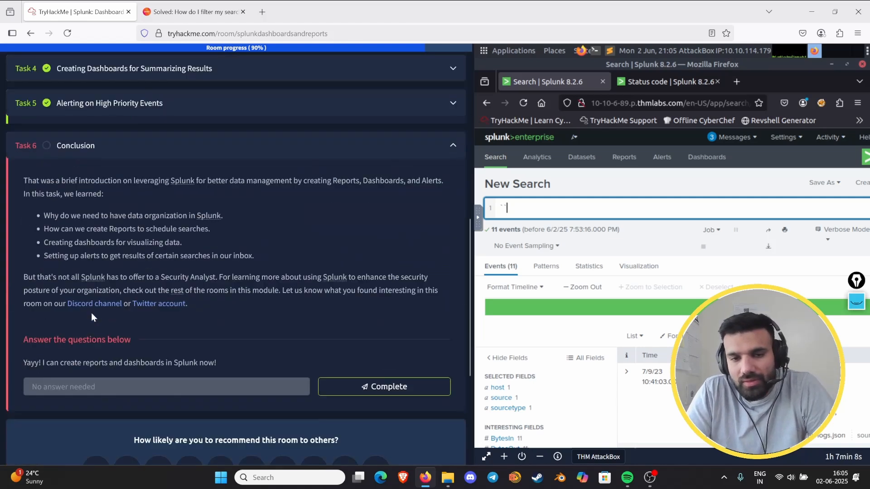
scroll(91, 317, "down", 1)
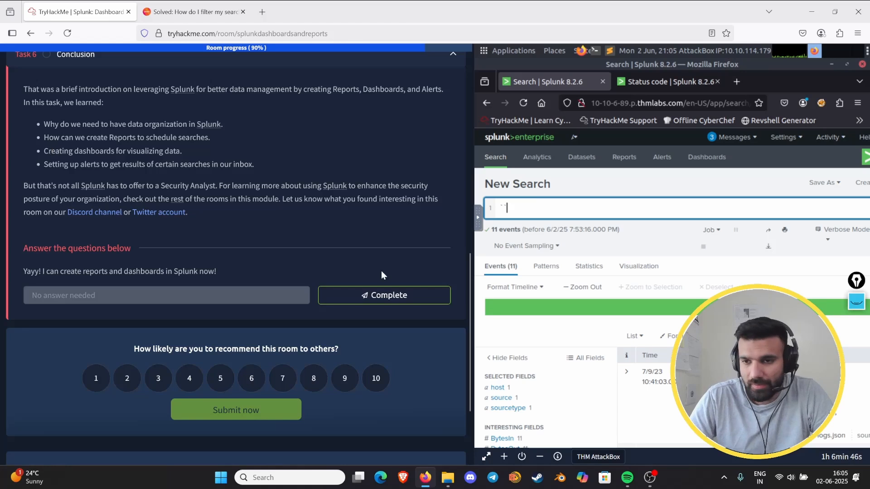
left_click(856, 301)
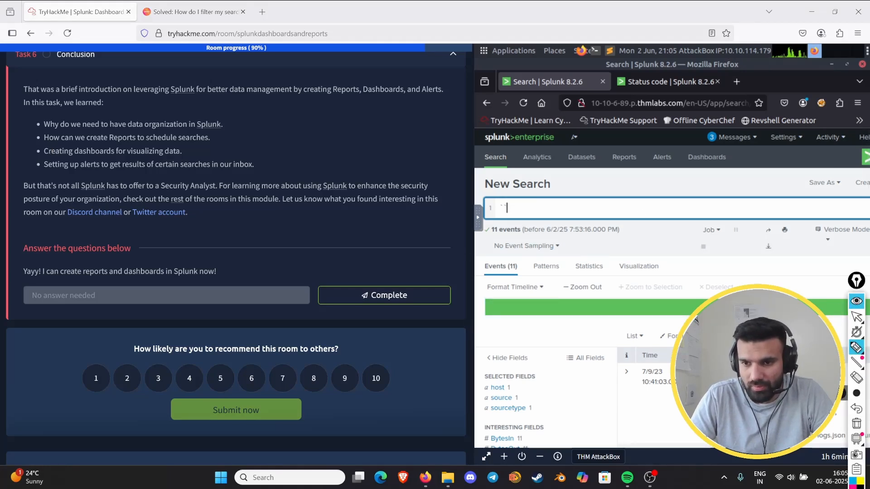
mouse_move(26, 127)
left_mouse_down()
mouse_move(28, 135)
mouse_move(53, 117)
left_mouse_up()
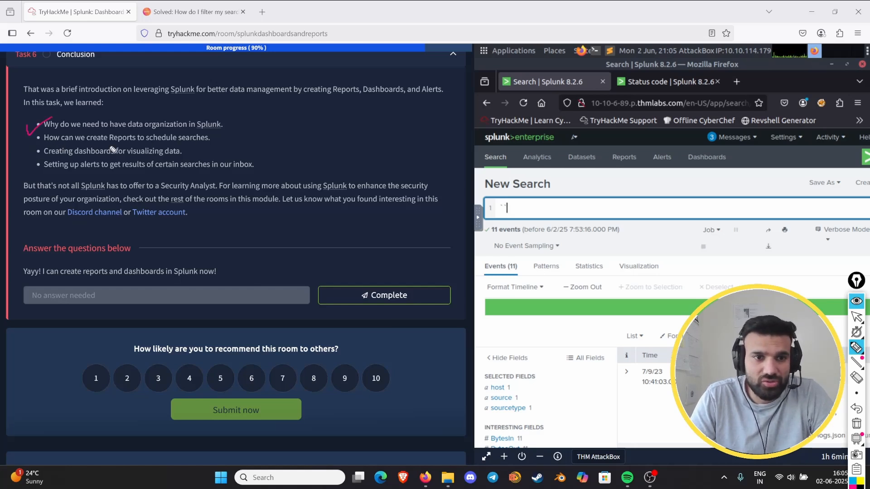
left_click_drag(30, 144, 63, 130)
mouse_move(29, 153)
left_mouse_down()
mouse_move(46, 159)
mouse_move(65, 148)
mouse_move(49, 176)
mouse_move(69, 161)
left_mouse_up()
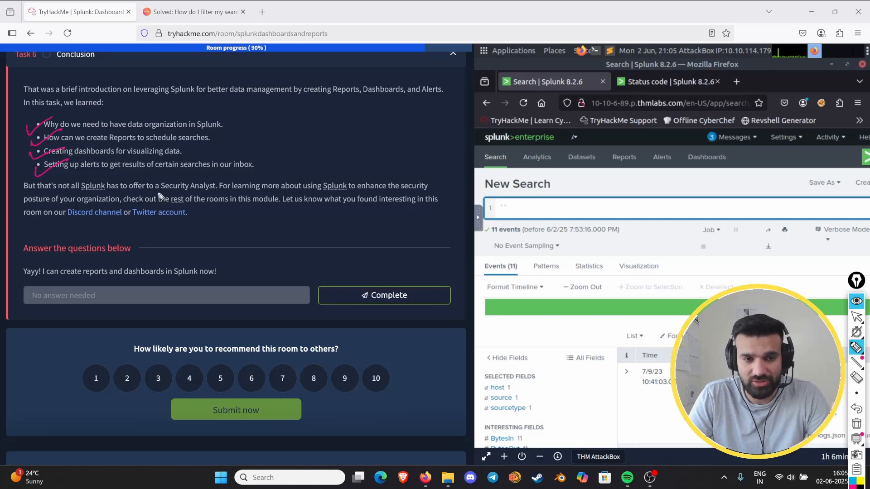
Underline 'a Security Analyst' and 'in this module' in the Conclusion's closing paragraph with the annotation pen
left_click_drag(155, 192, 215, 192)
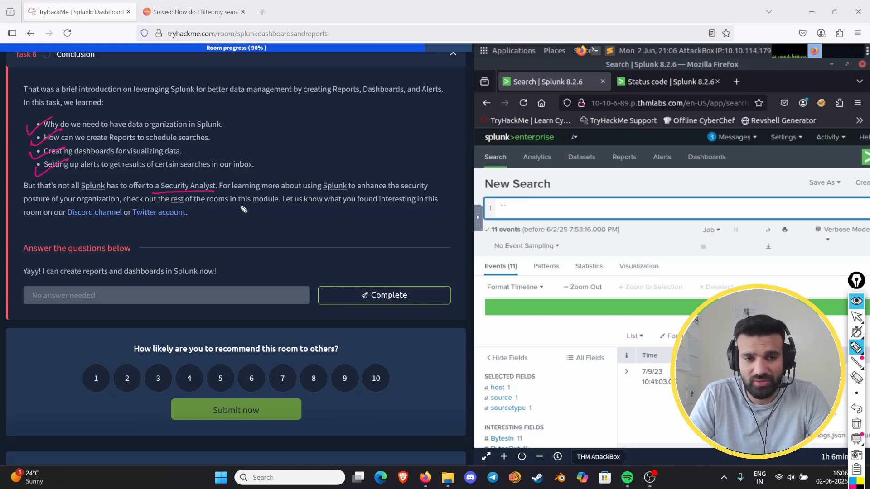
left_click_drag(235, 205, 286, 206)
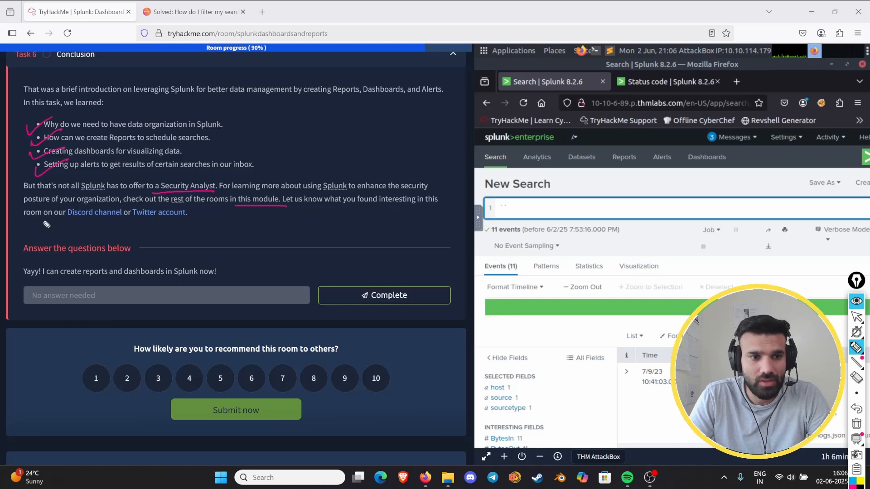